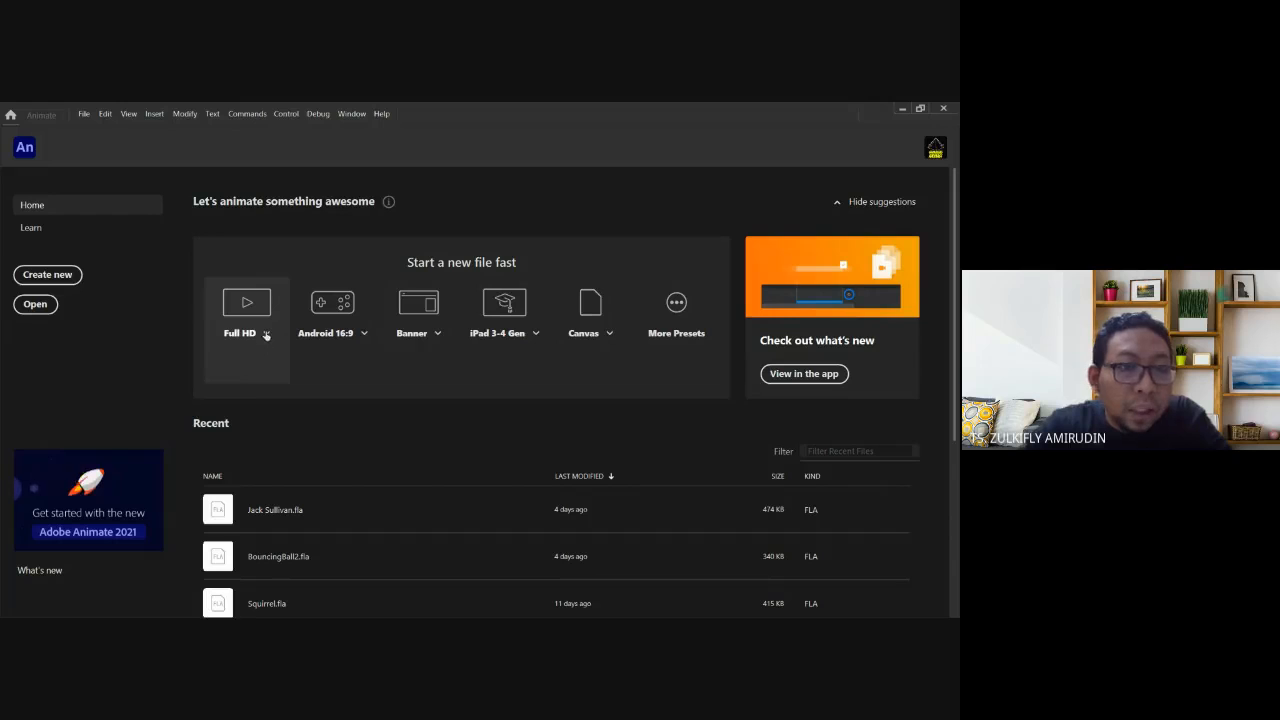
Create a new blank Full HD document, Untitled-1, from the Home screen preset.
click(266, 335)
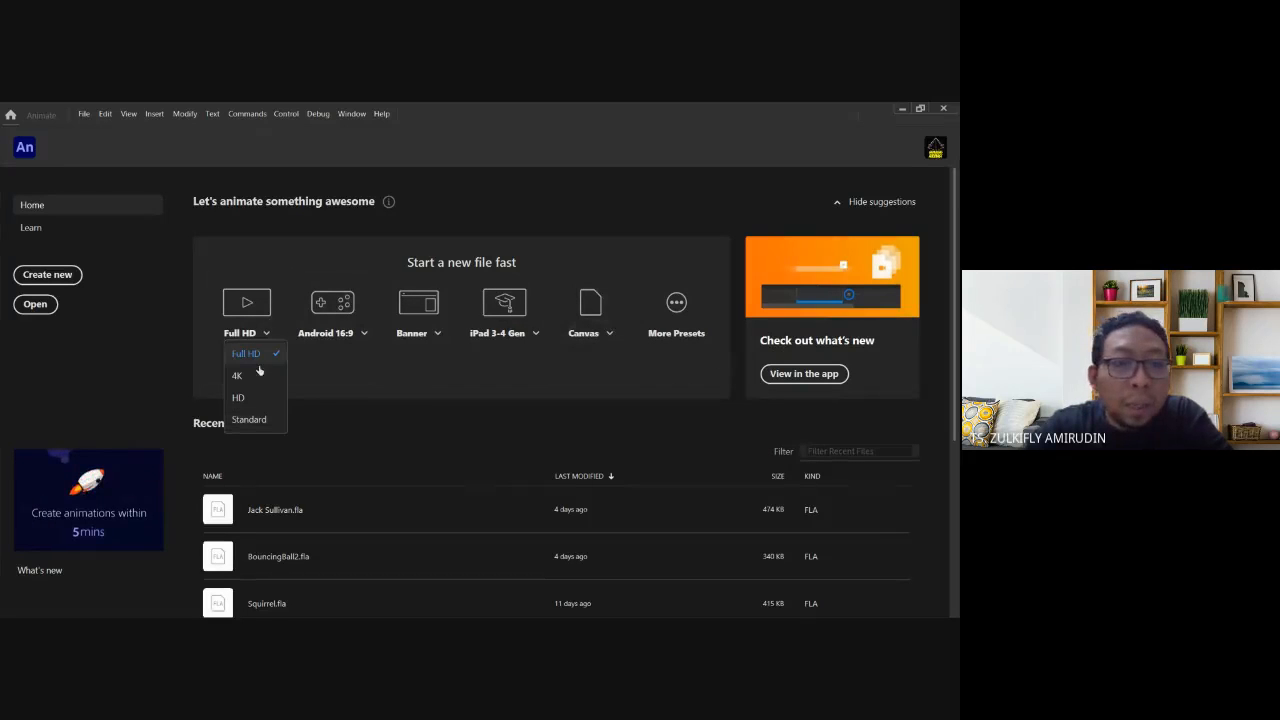
click(411, 428)
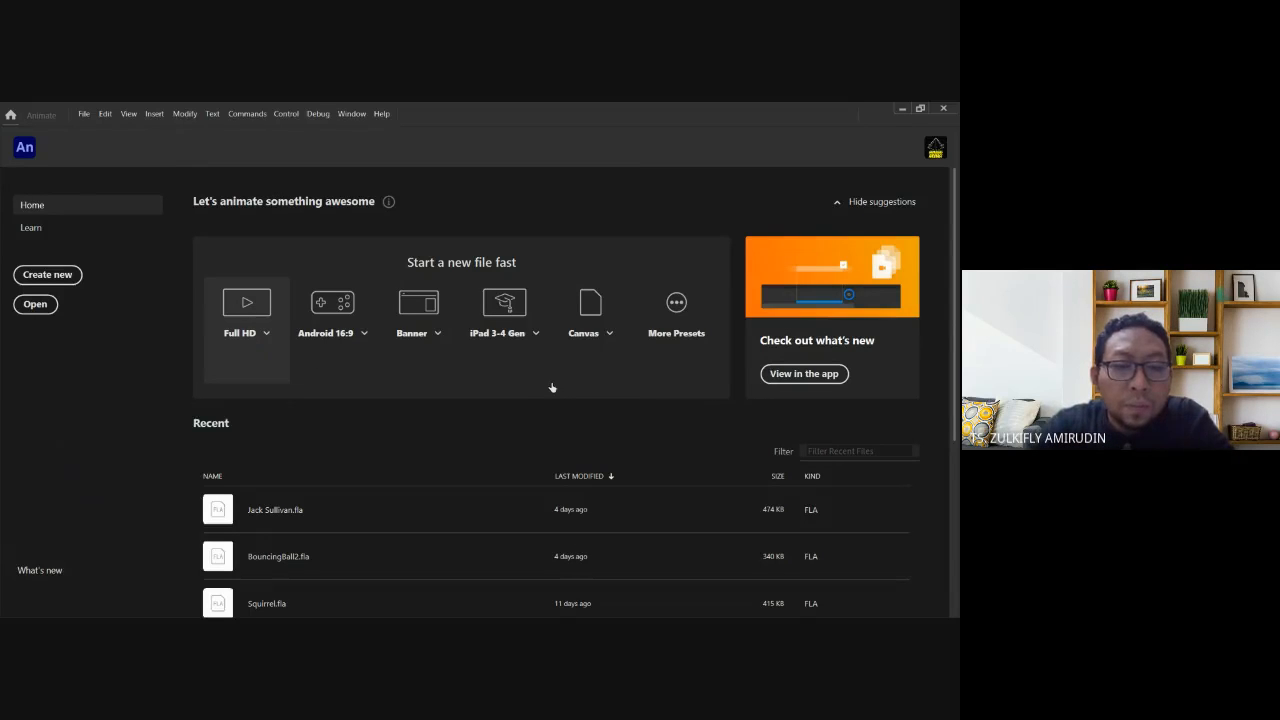
click(246, 310)
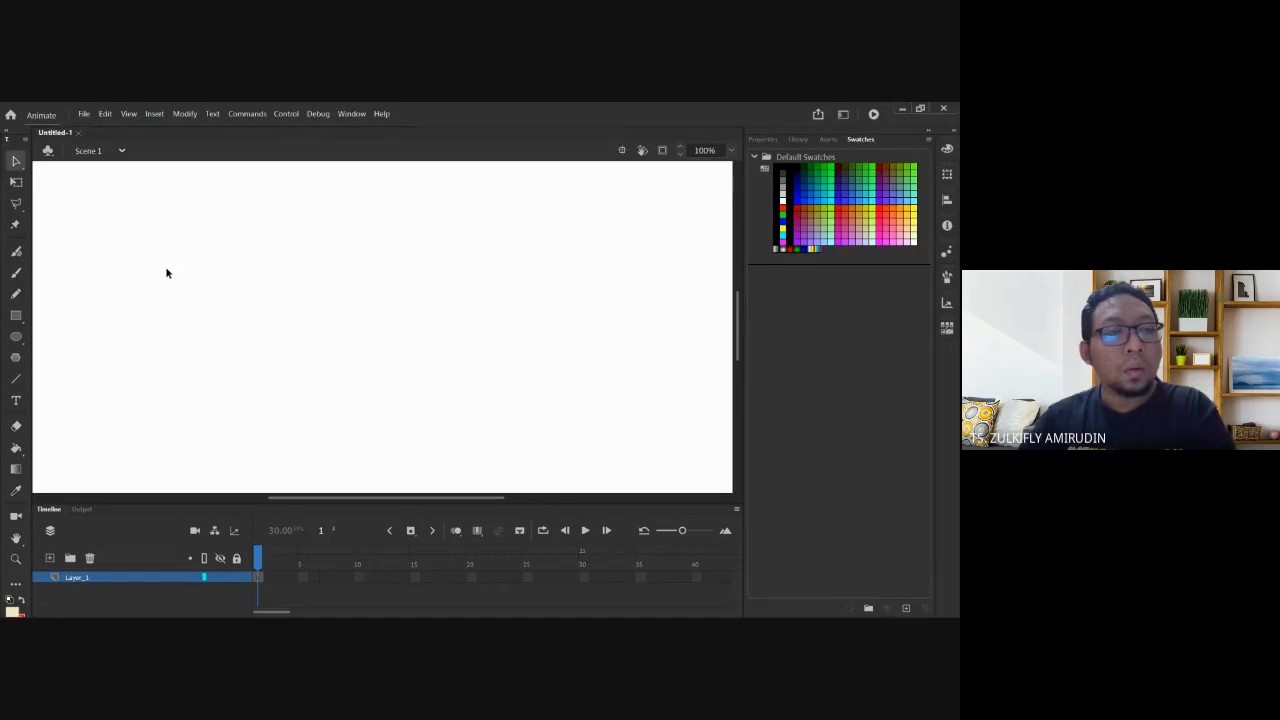
Show the Untitled-1 document properties: 1920 × 1080, white stage, 30 fps.
key(ctrl+minus)
key(ctrl+minus)
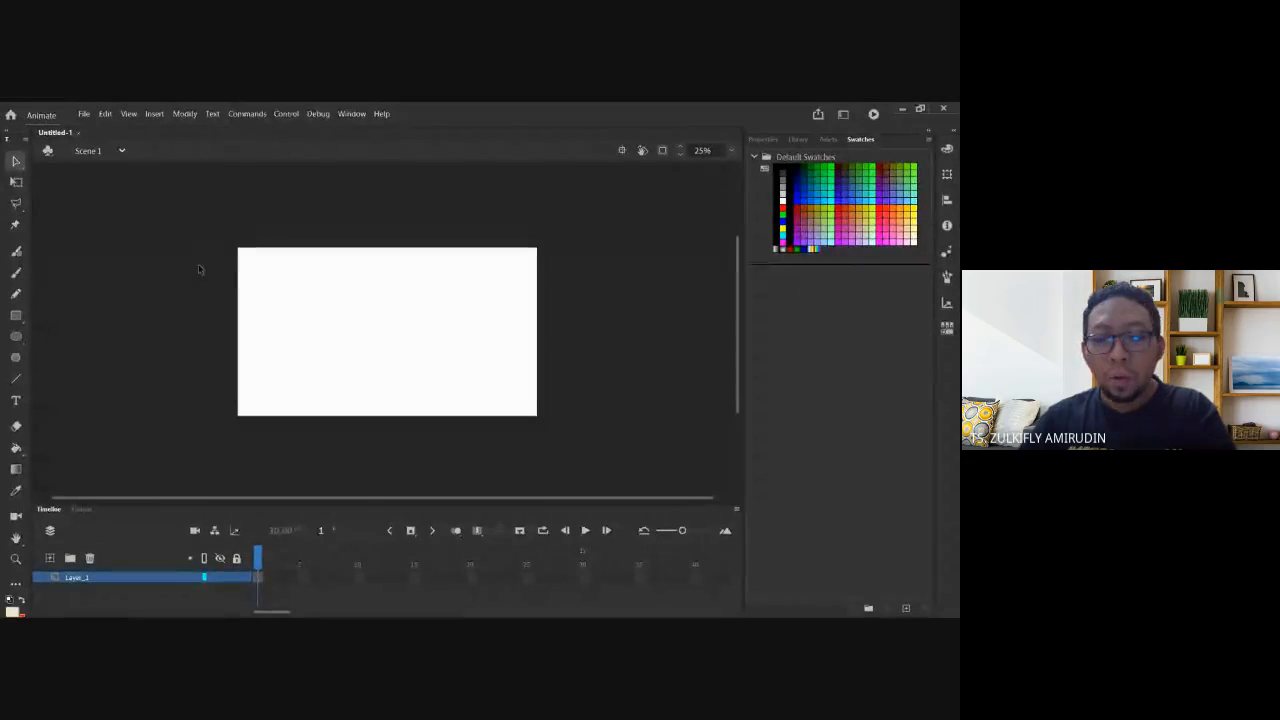
key(ctrl+equal)
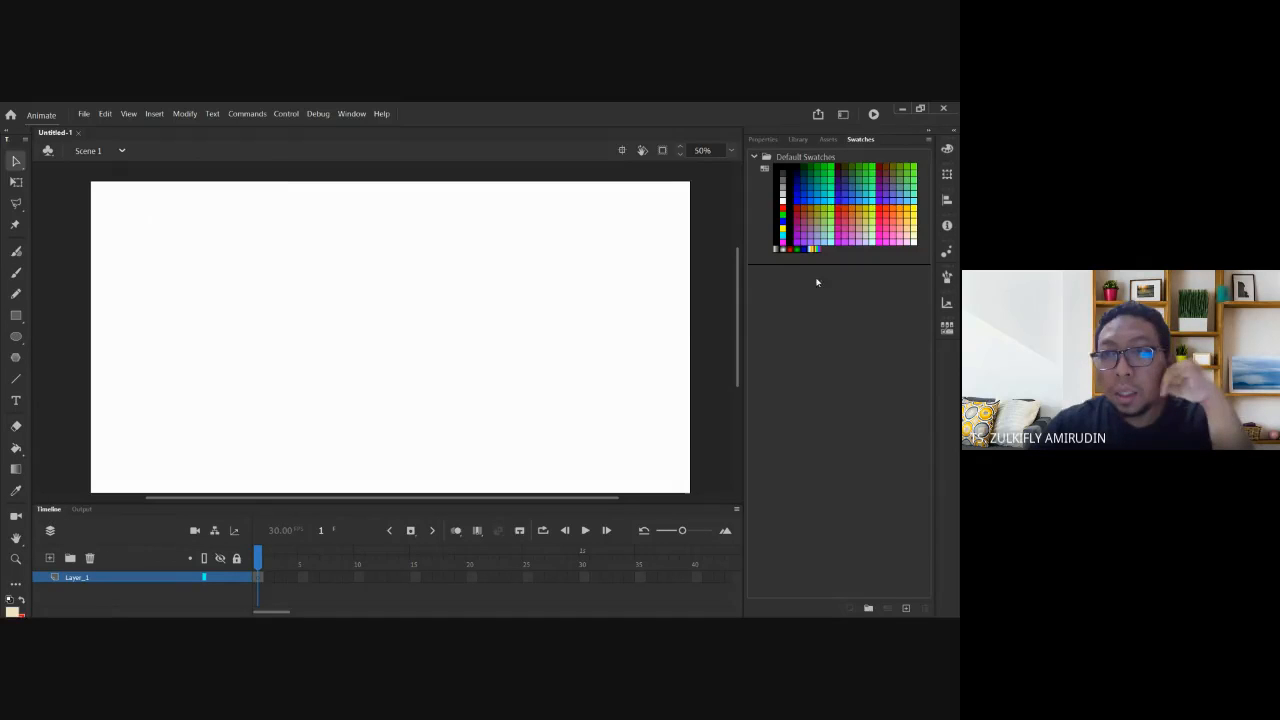
click(763, 140)
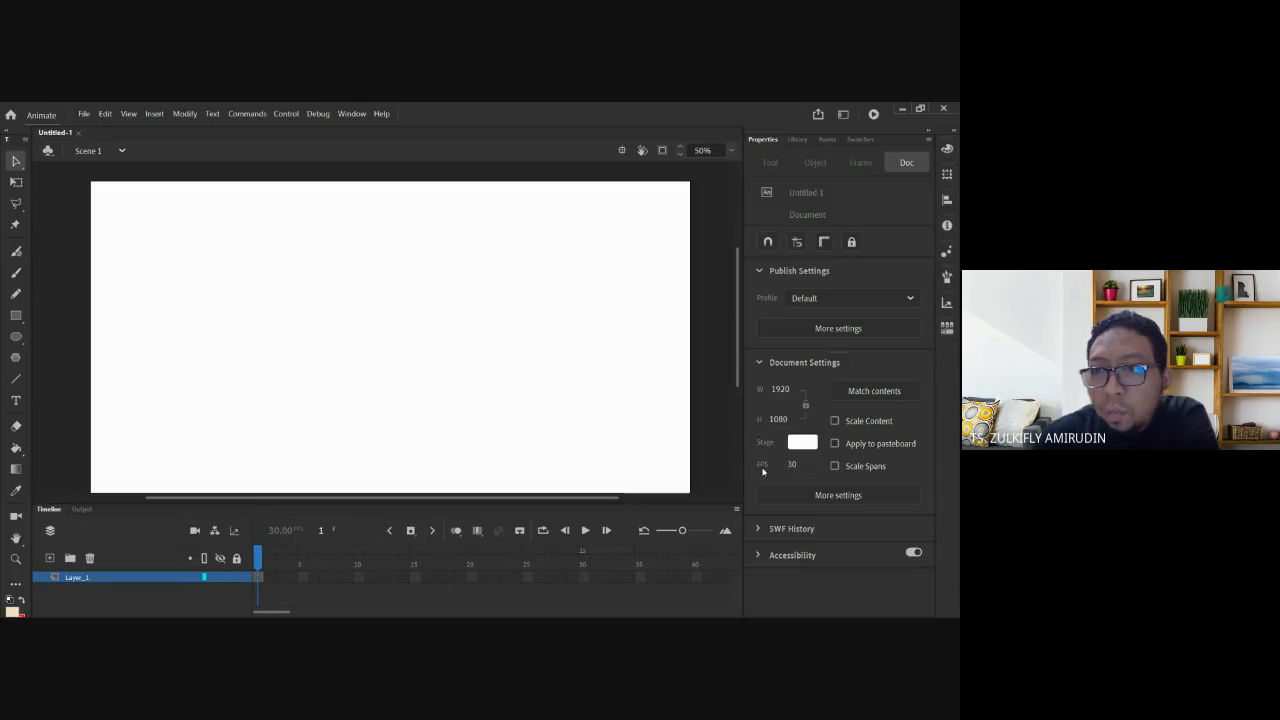
Set the document frame rate to 25 fps in Document Settings.
click(792, 465)
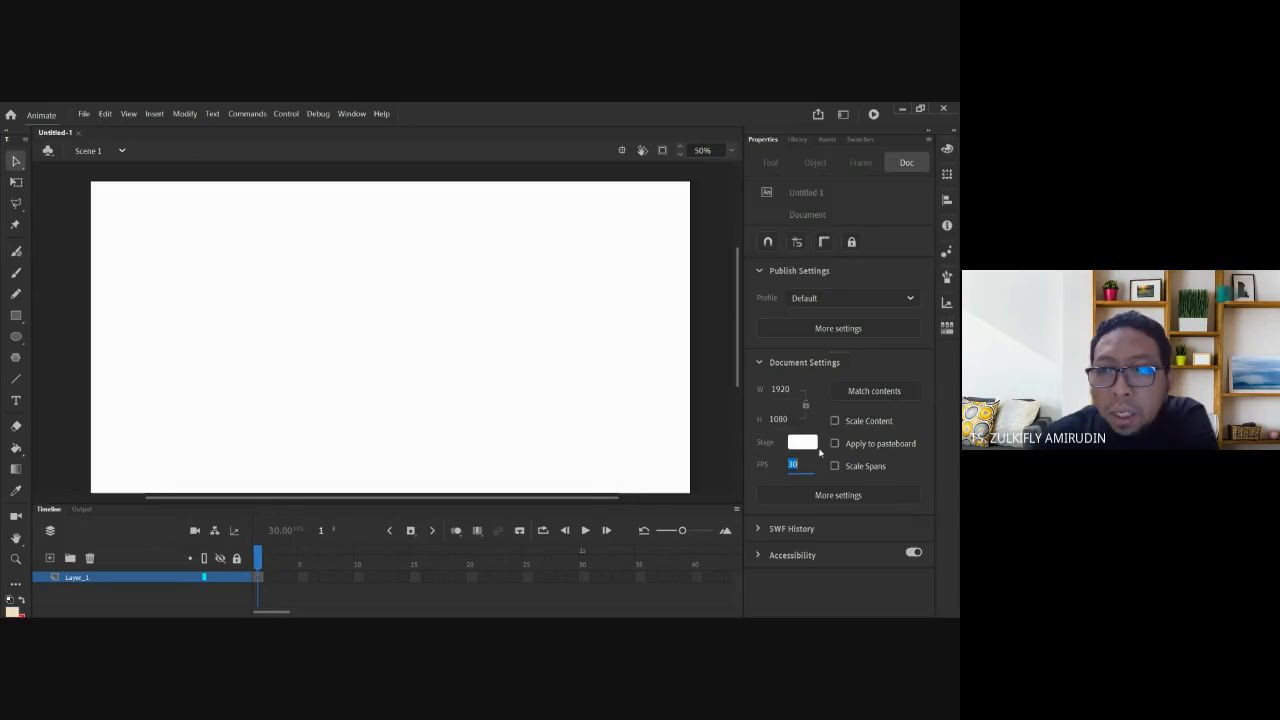
text(25)
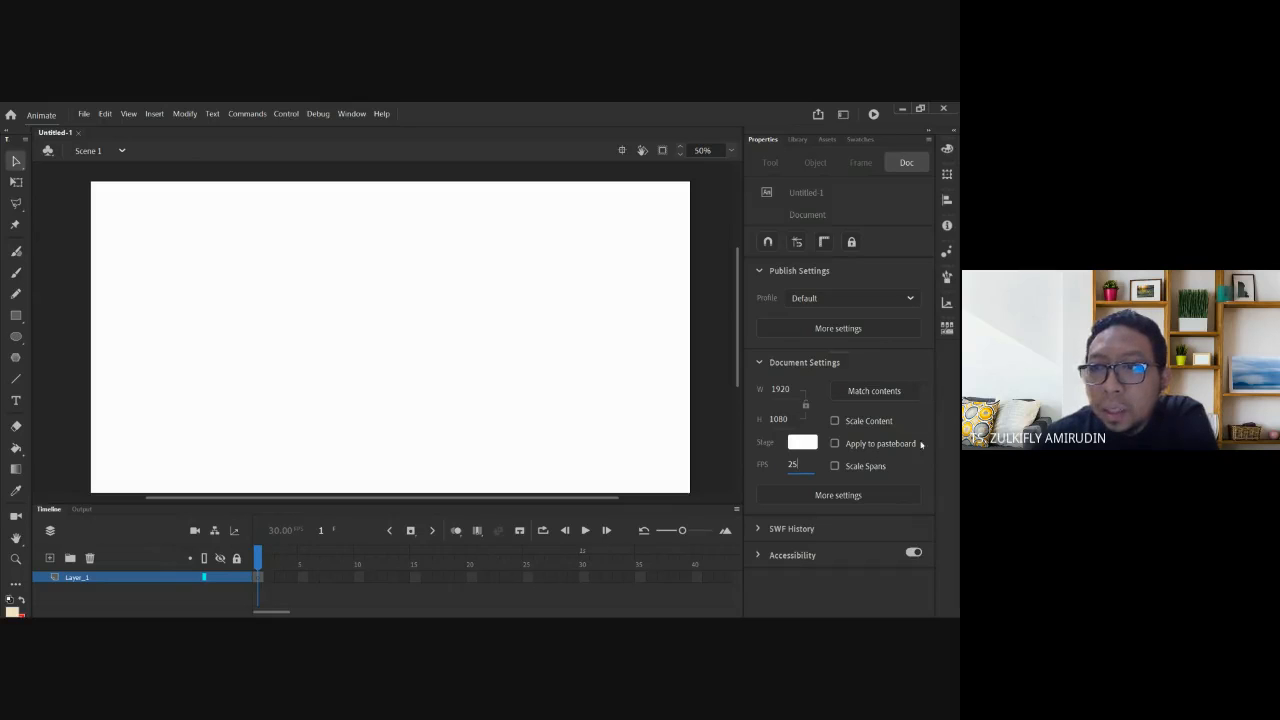
key(Return)
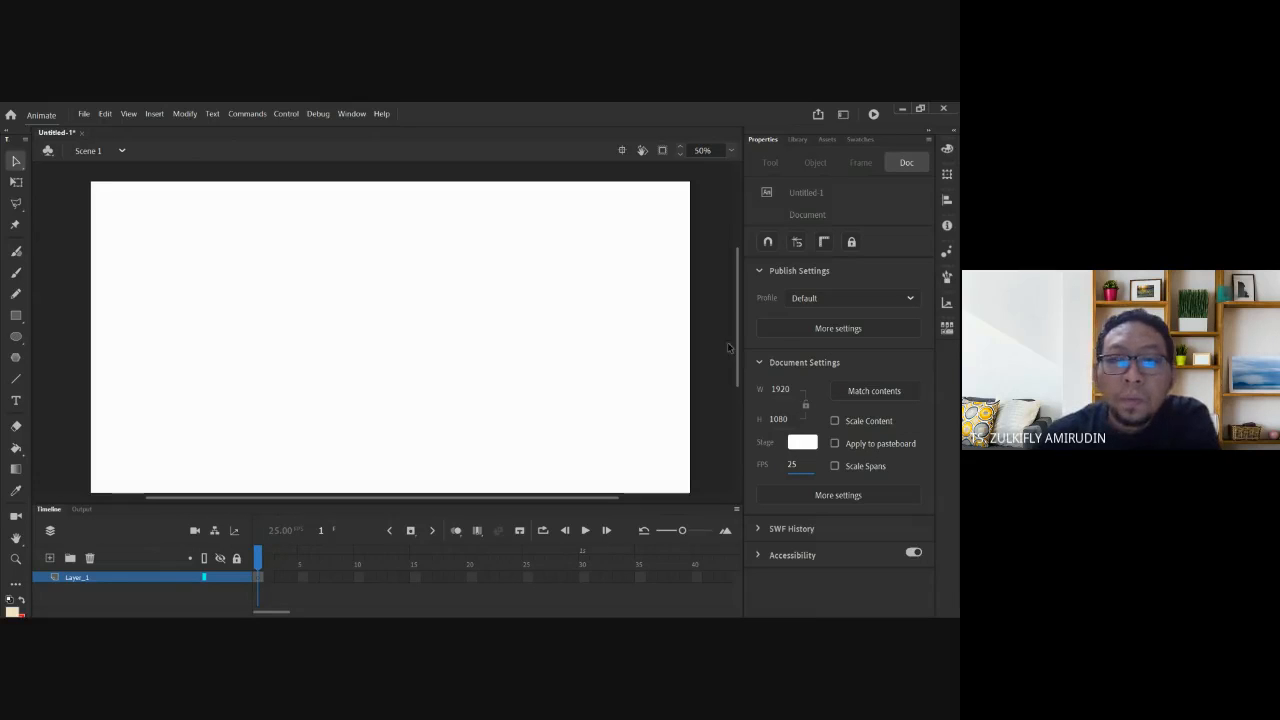
click(16, 272)
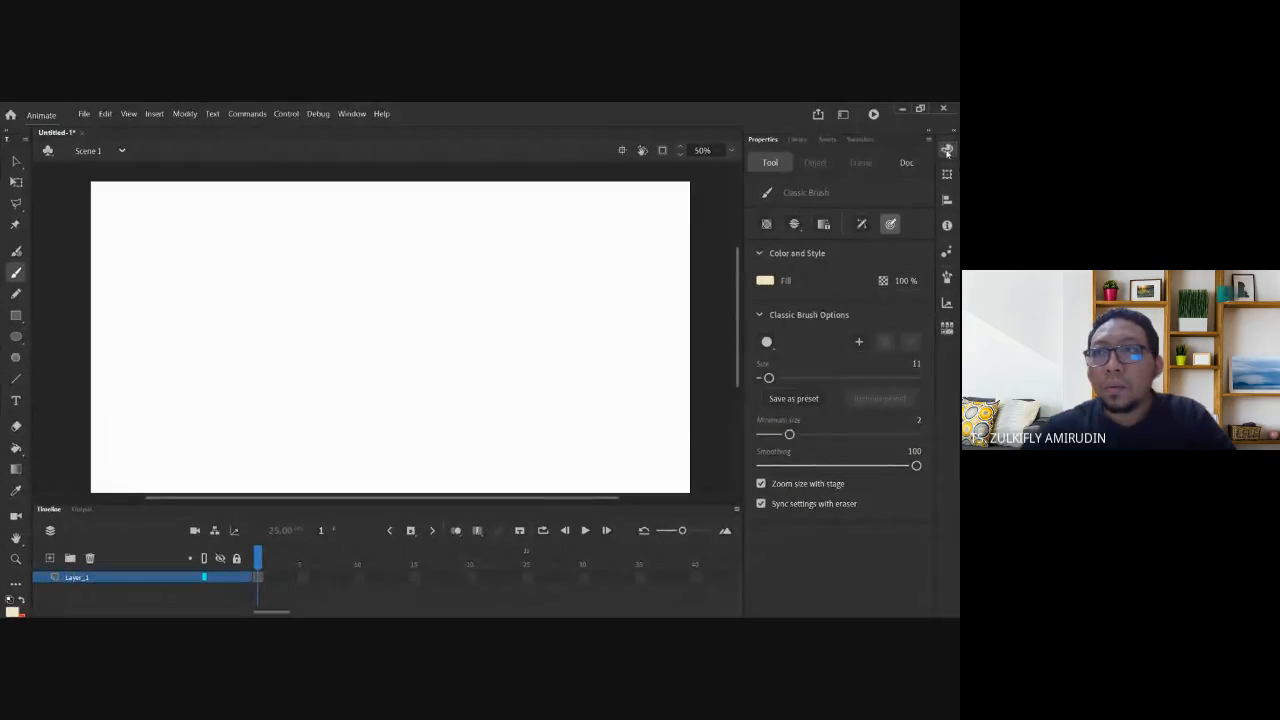
Set the brush colour to pure red FF0000 in the Color panel.
click(947, 150)
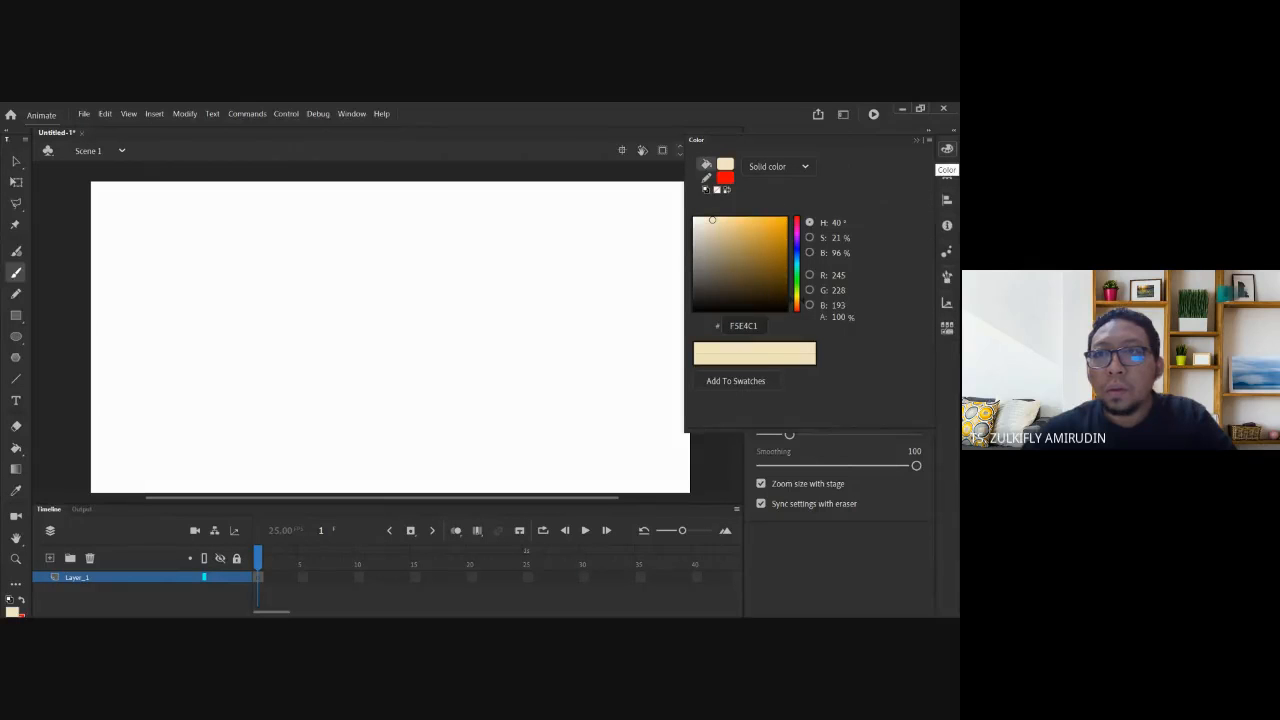
click(797, 218)
click(723, 178)
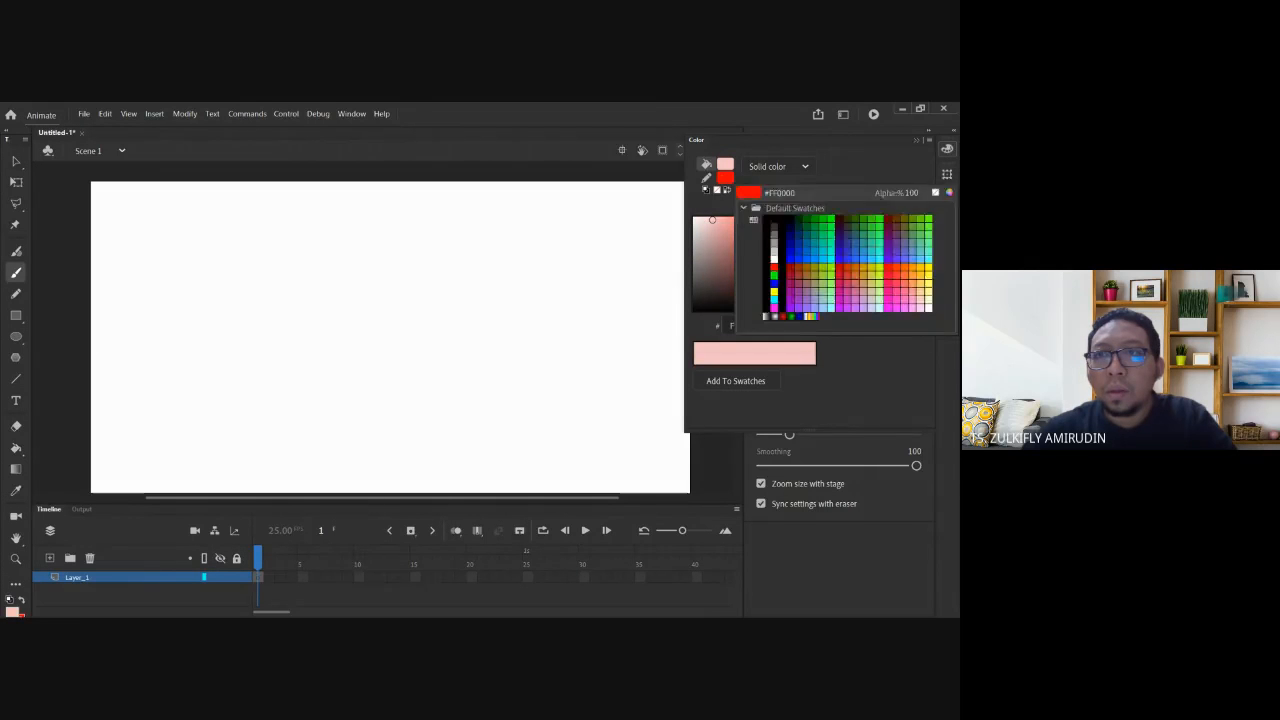
click(727, 190)
click(727, 190)
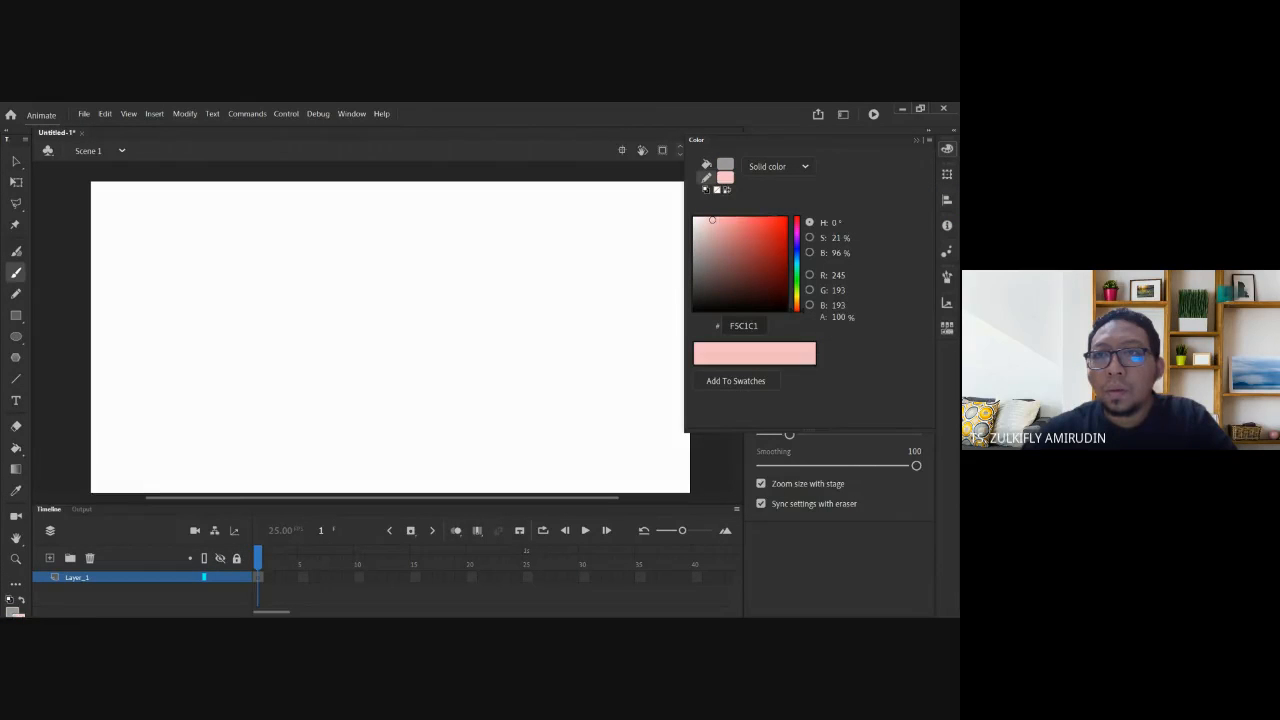
click(785, 218)
Brush '24 or 25fps' in red on the stage, redoing an accidental grey stroke.
mouse_move(311, 292)
mouse_down()
mouse_move(422, 307)
mouse_move(440, 291)
mouse_move(438, 310)
mouse_move(481, 287)
mouse_up()
key(ctrl+z)
click(728, 190)
mouse_move(489, 283)
mouse_down()
mouse_move(538, 289)
mouse_move(575, 258)
mouse_up()
drag(607, 256, 597, 292)
mouse_move(584, 271)
mouse_down()
mouse_move(610, 270)
mouse_move(614, 298)
mouse_move(616, 285)
mouse_move(628, 292)
mouse_up()
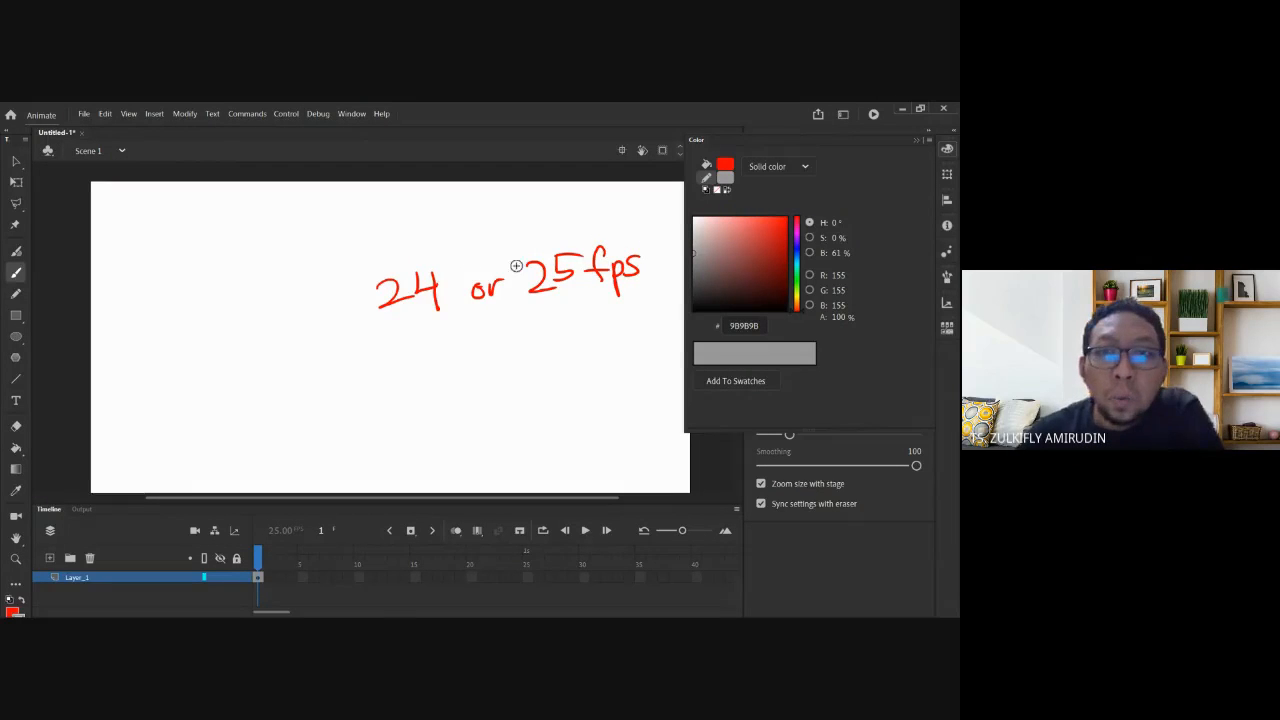
Underline the 24 and 25fps in red and write 'us' and 'Eu' beneath them.
click(915, 141)
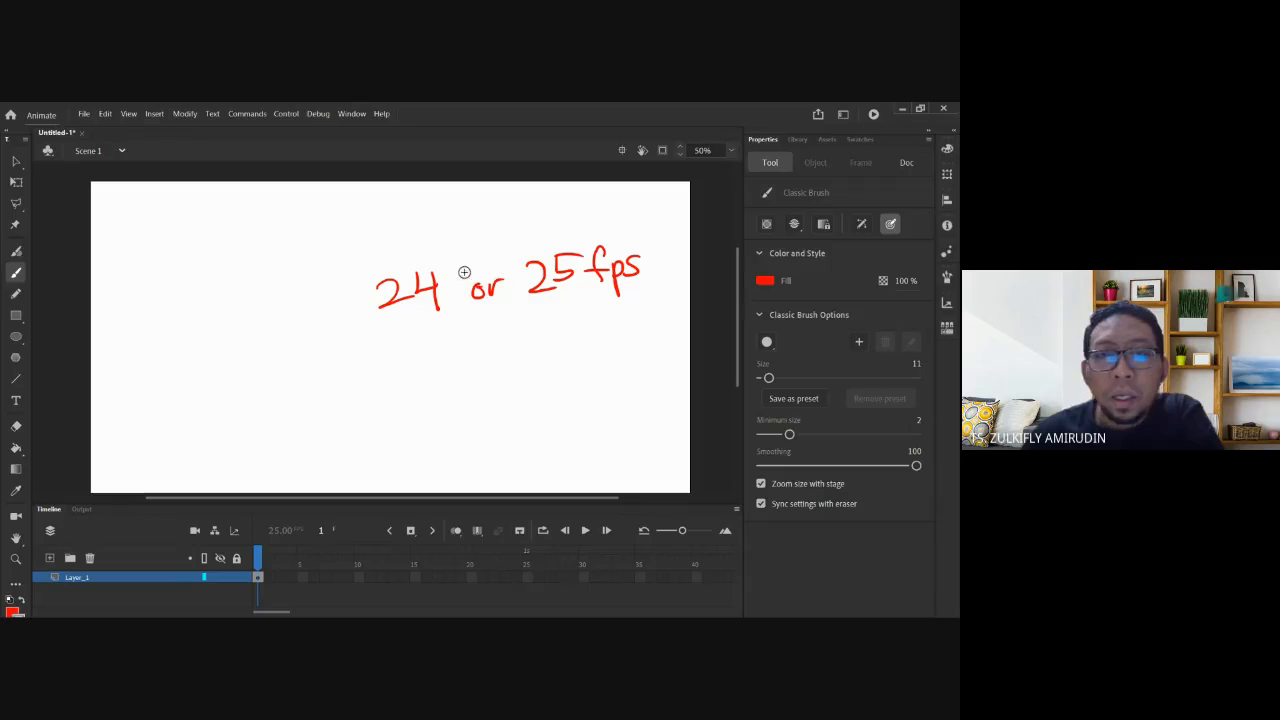
drag(382, 340, 447, 321)
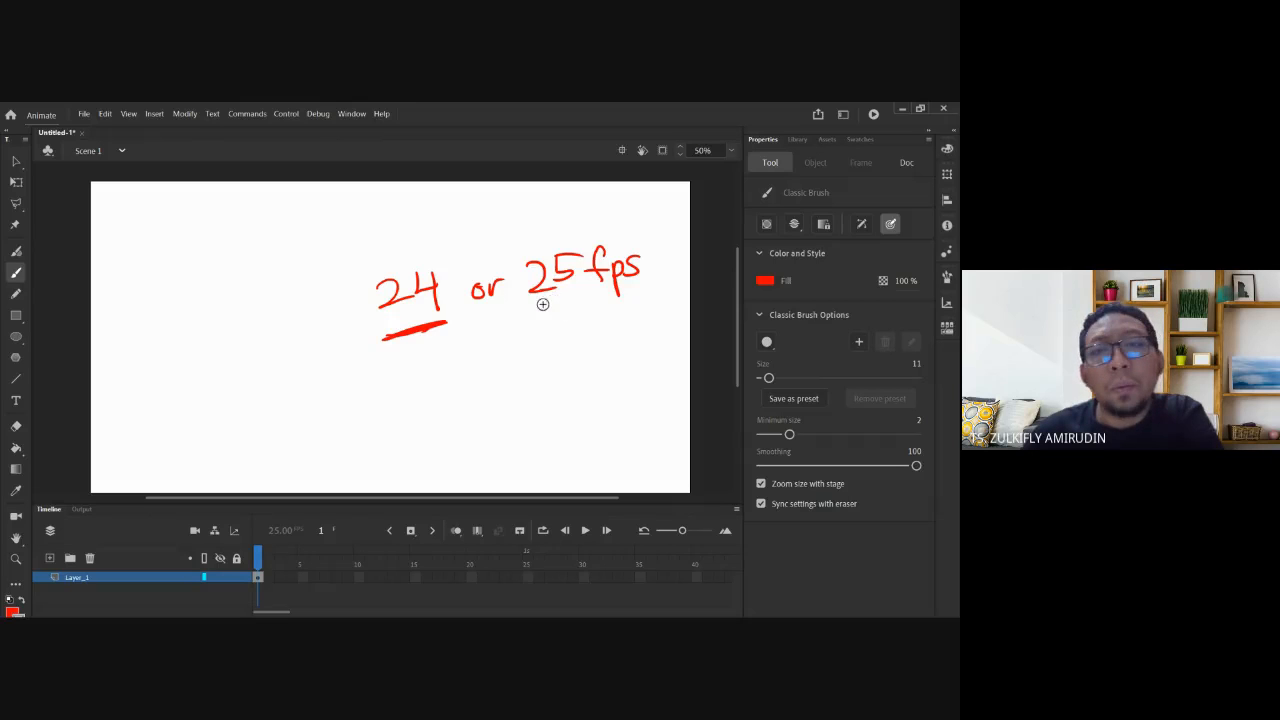
drag(529, 310, 587, 296)
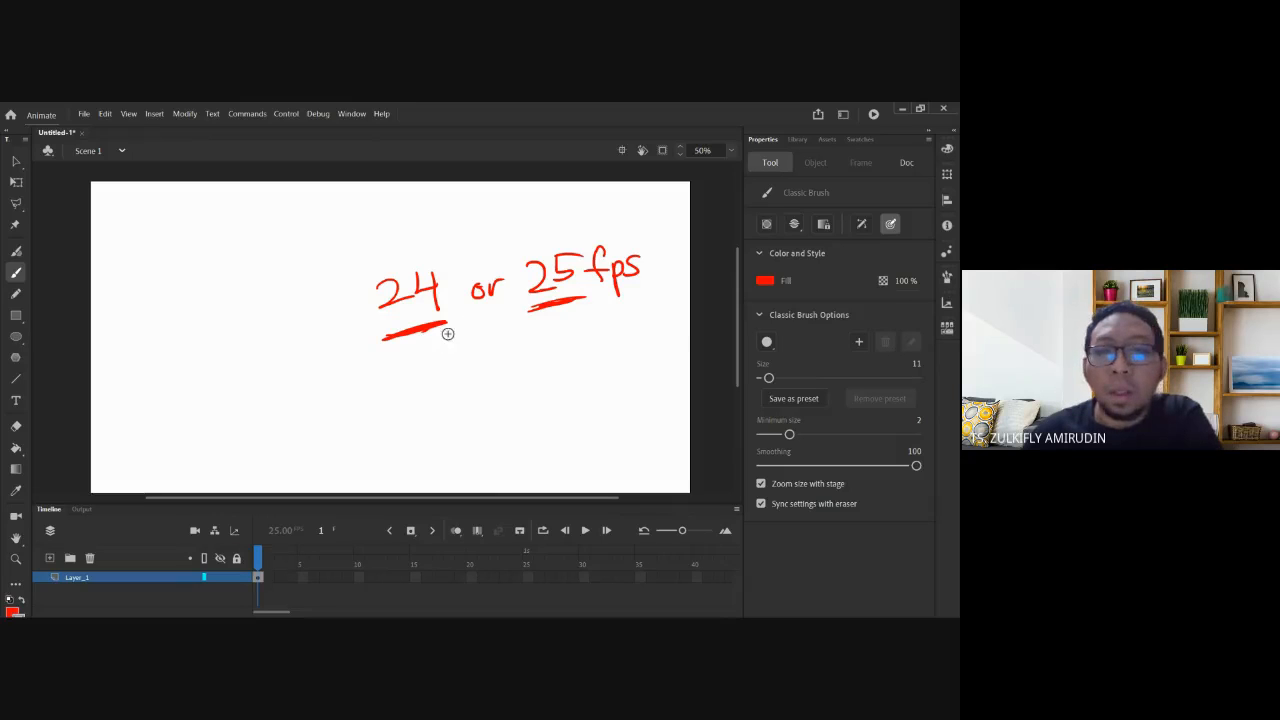
mouse_move(404, 357)
mouse_down()
mouse_move(427, 357)
mouse_move(430, 374)
mouse_up()
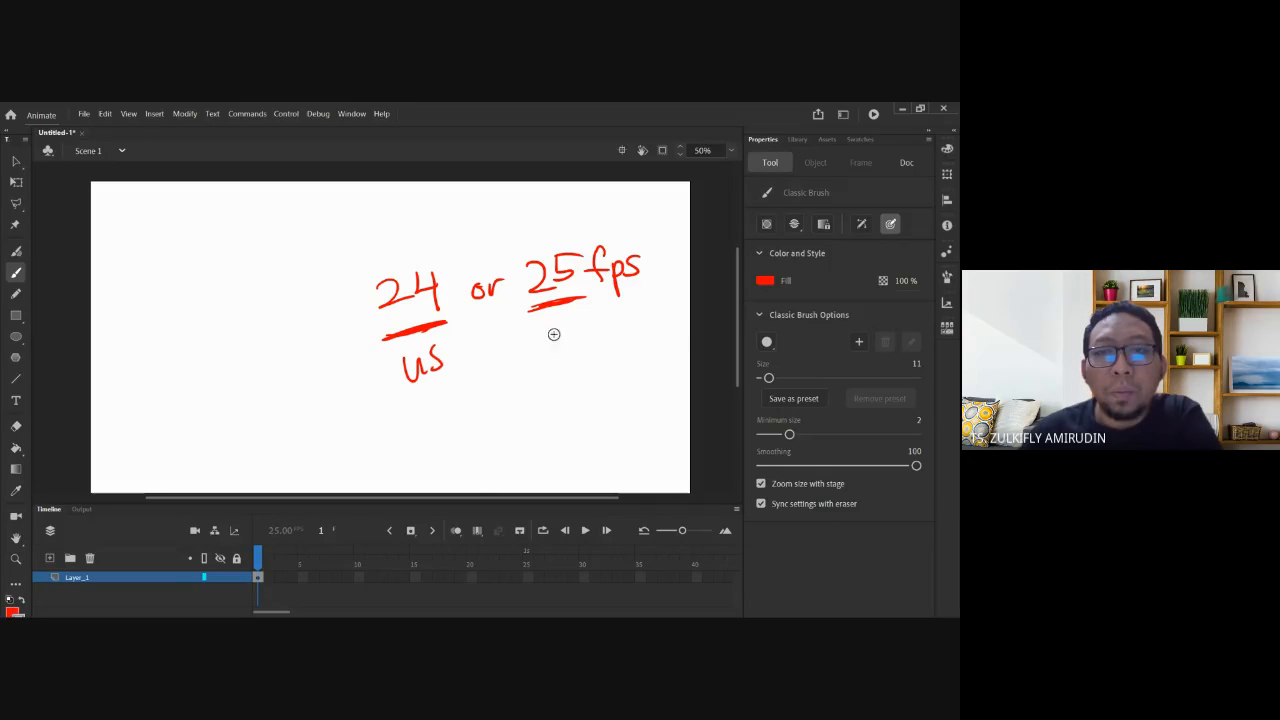
mouse_move(557, 327)
mouse_down()
mouse_move(546, 336)
mouse_move(560, 346)
mouse_move(578, 338)
mouse_up()
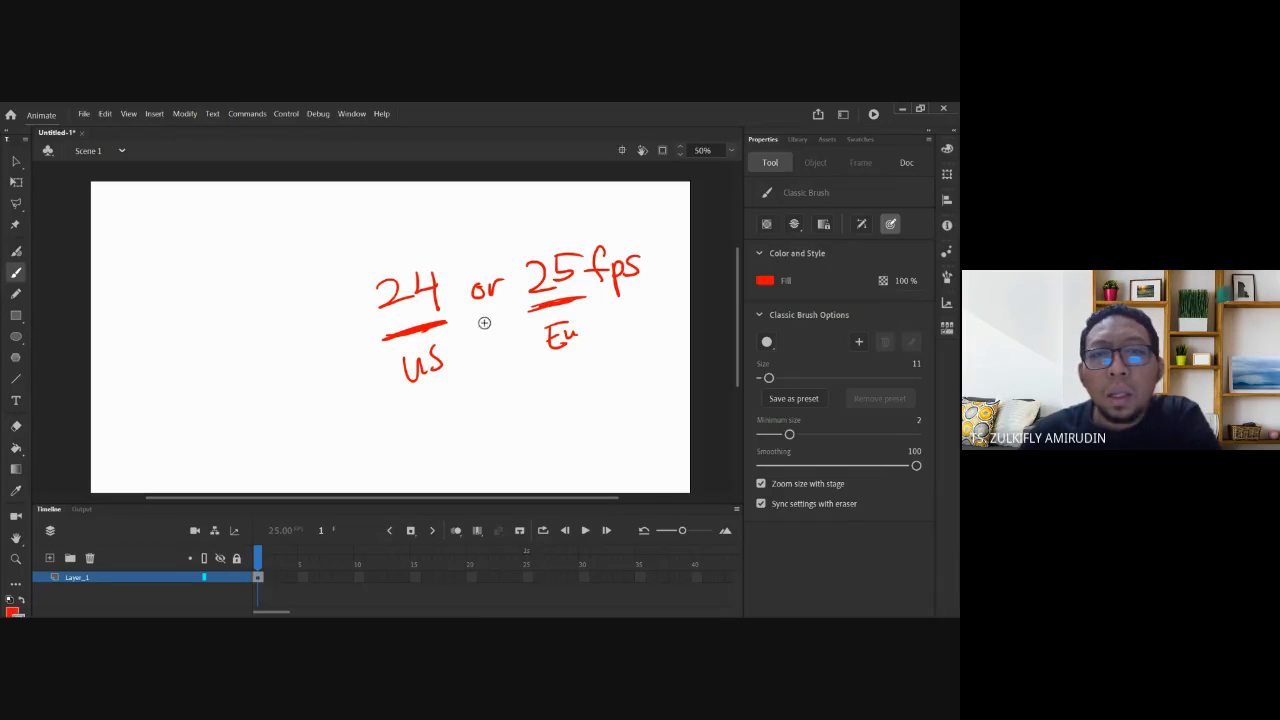
Circle each labelled value, then marquee-select all the red handwriting.
mouse_move(372, 258)
mouse_down()
mouse_move(370, 288)
mouse_move(372, 262)
mouse_up()
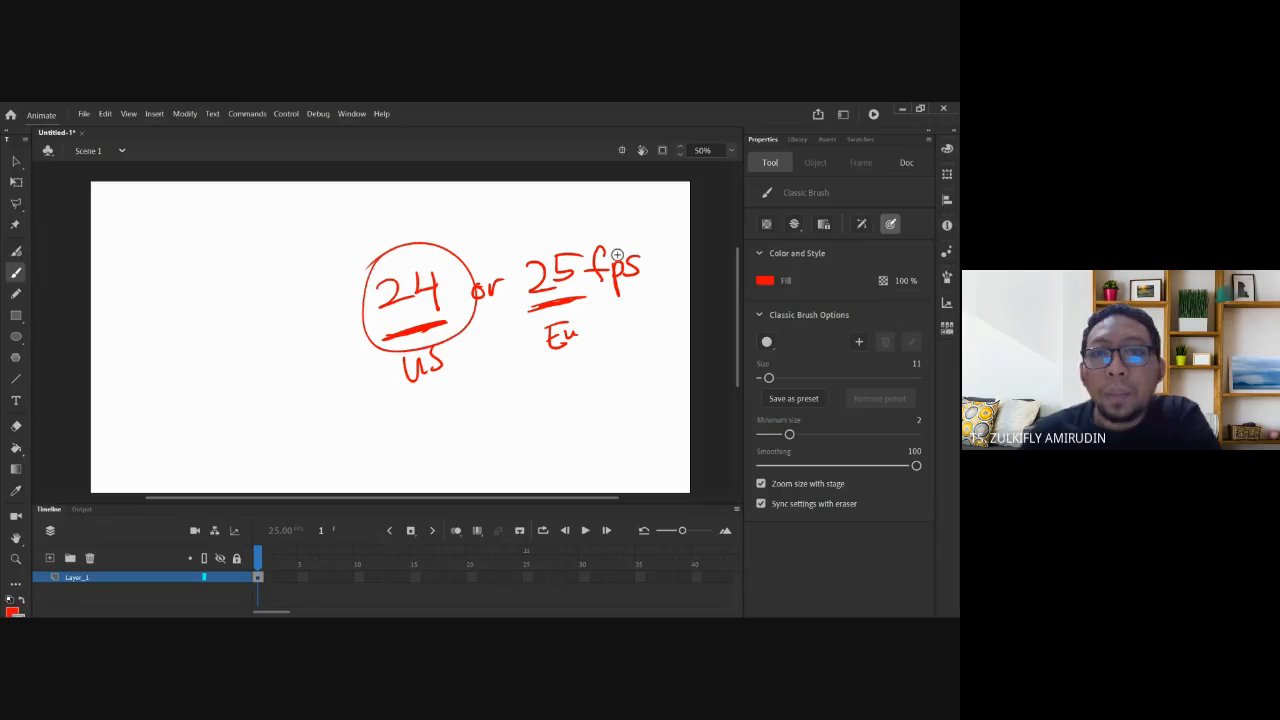
drag(617, 255, 530, 214)
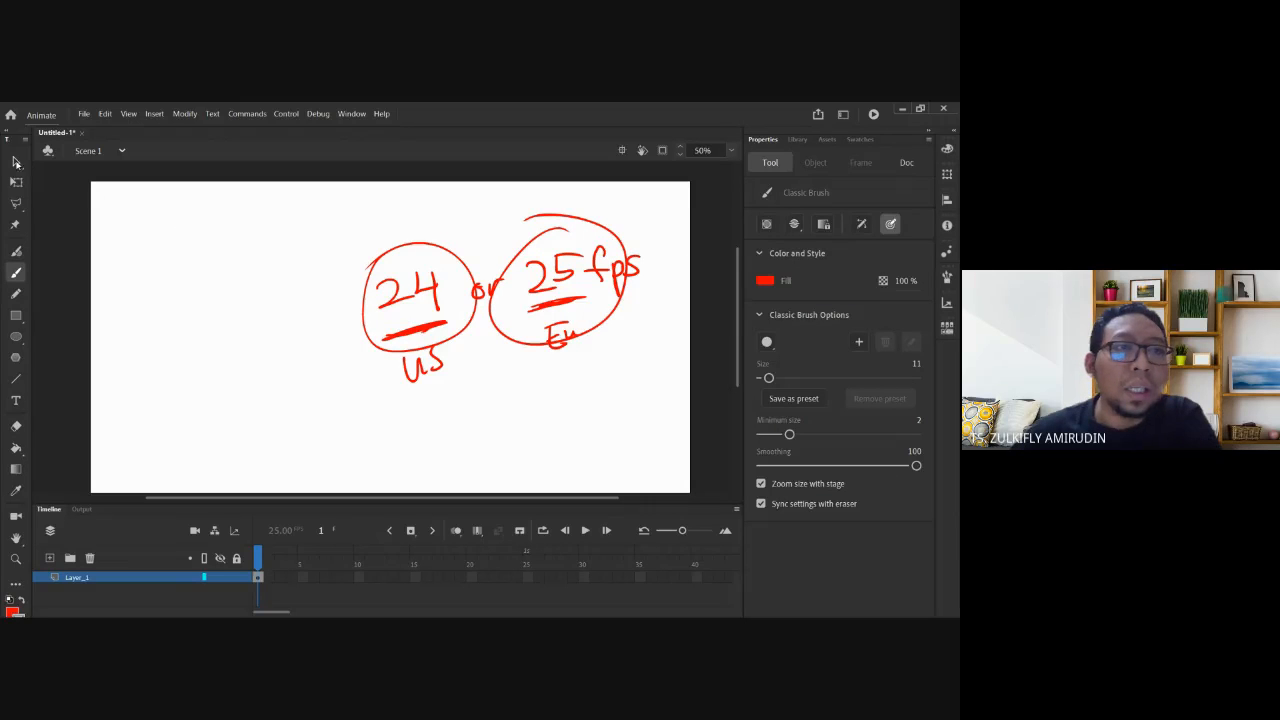
click(16, 162)
drag(326, 204, 640, 412)
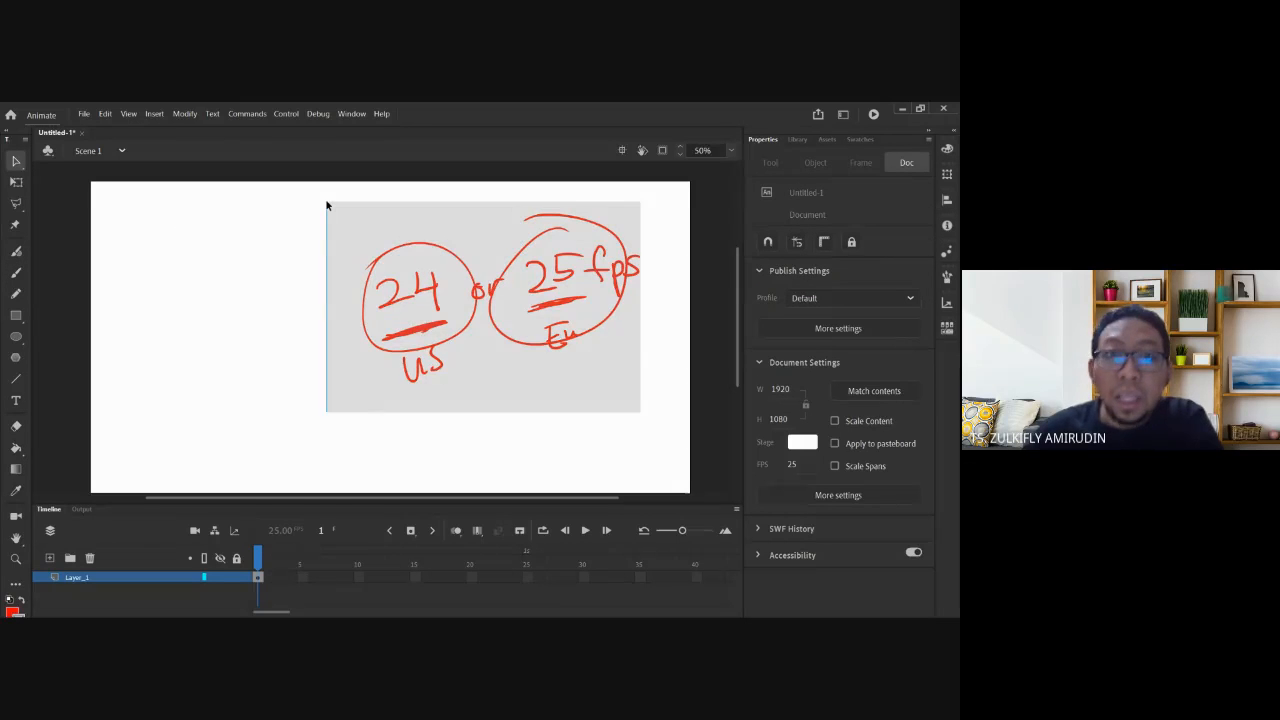
click(405, 259)
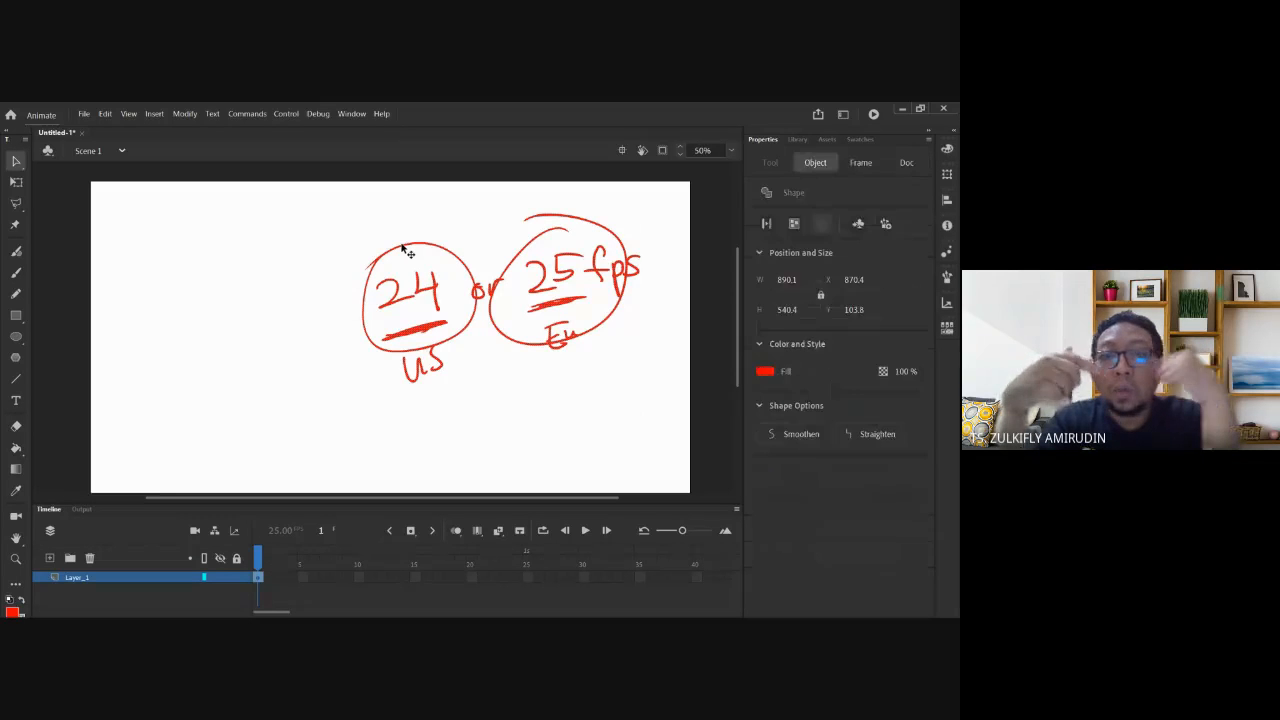
Delete the selected red drawing and the leftover red mark.
key(Delete)
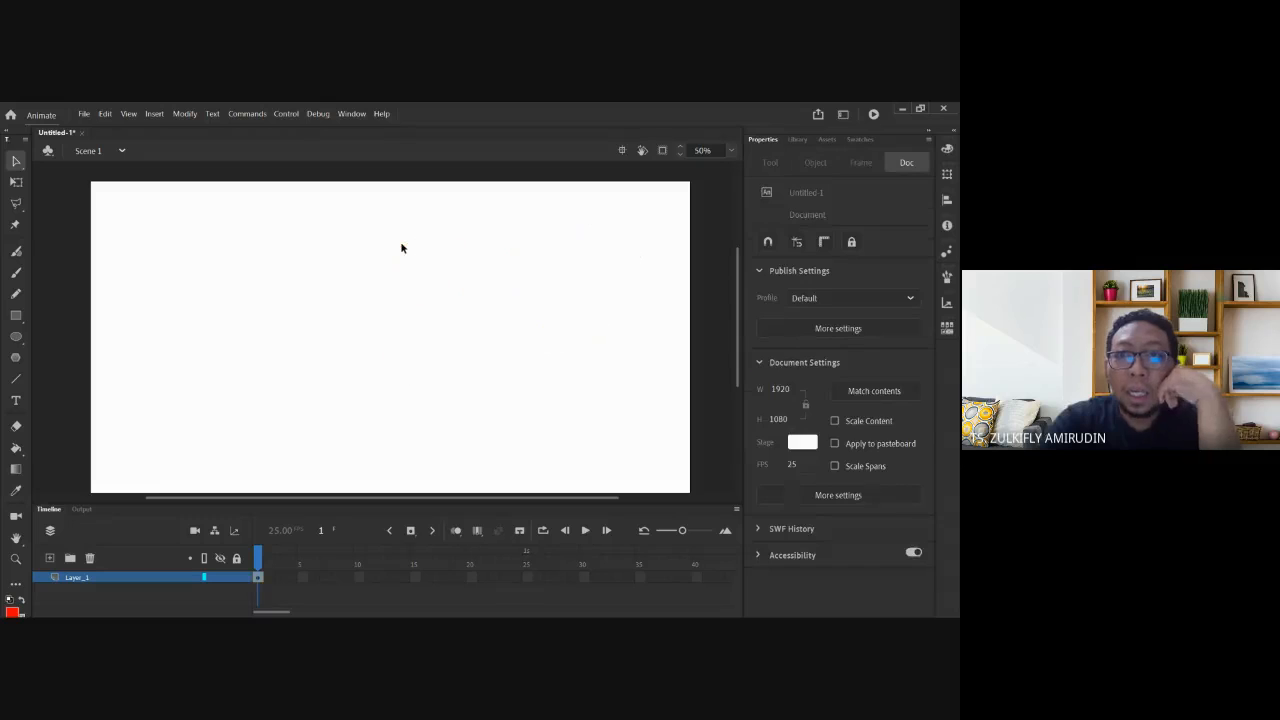
key(ctrl+a)
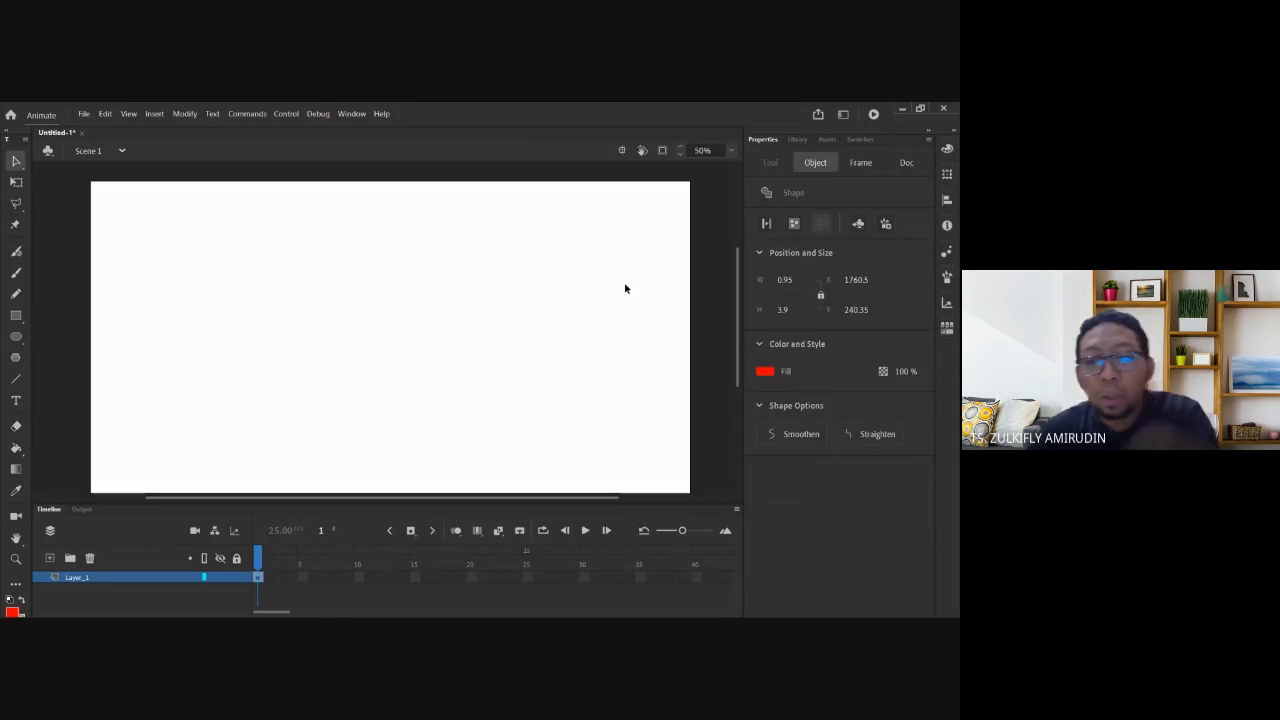
key(Delete)
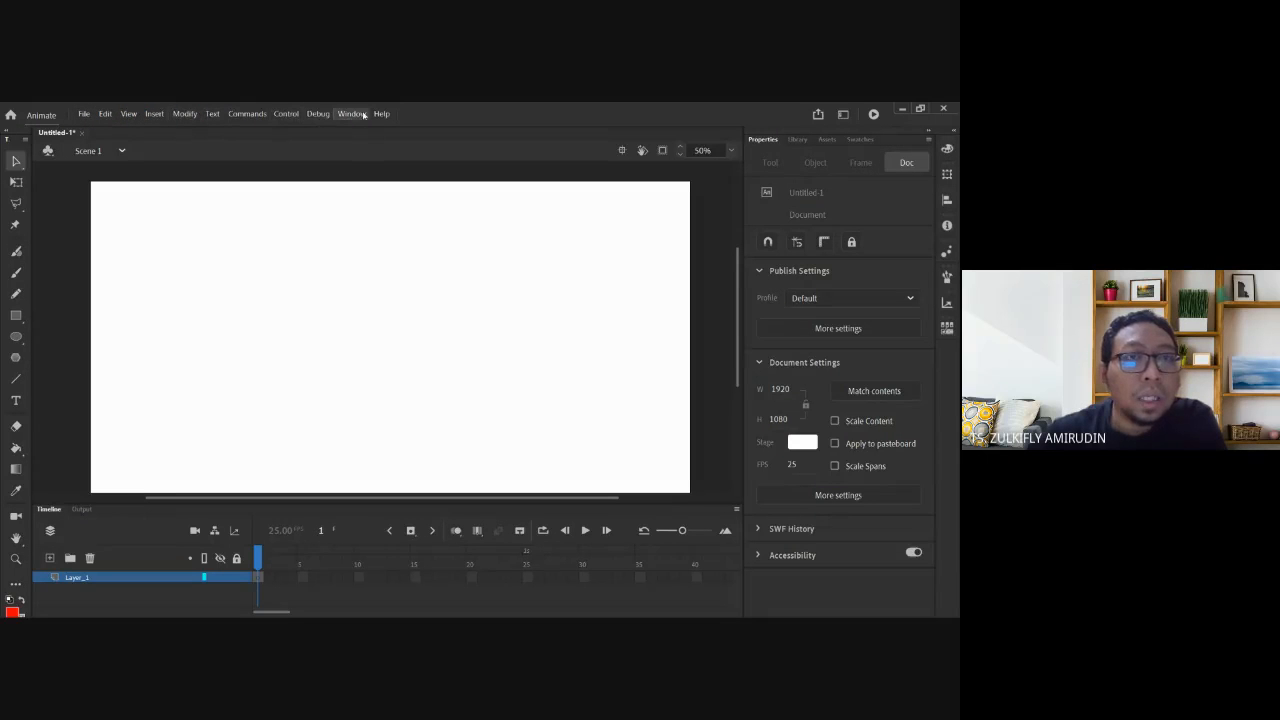
Browse the Commands, Control and View menus without choosing anything.
click(250, 118)
mouse_move(277, 117)
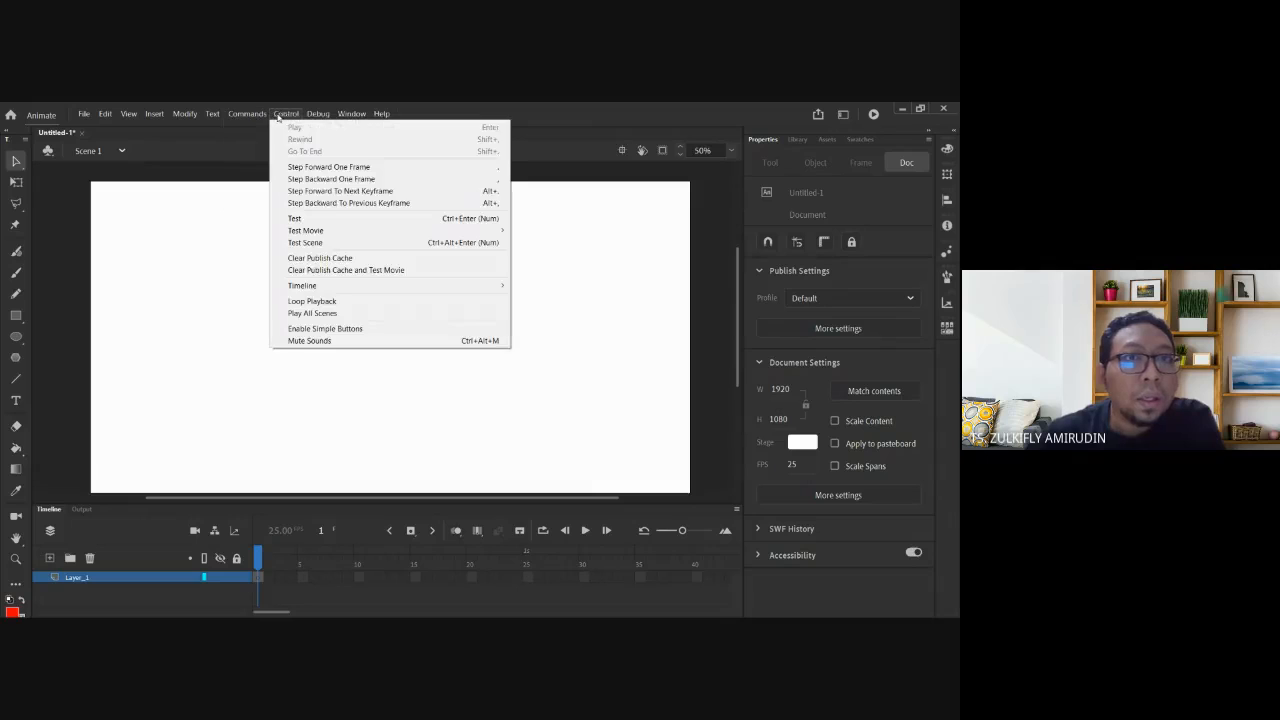
mouse_move(129, 114)
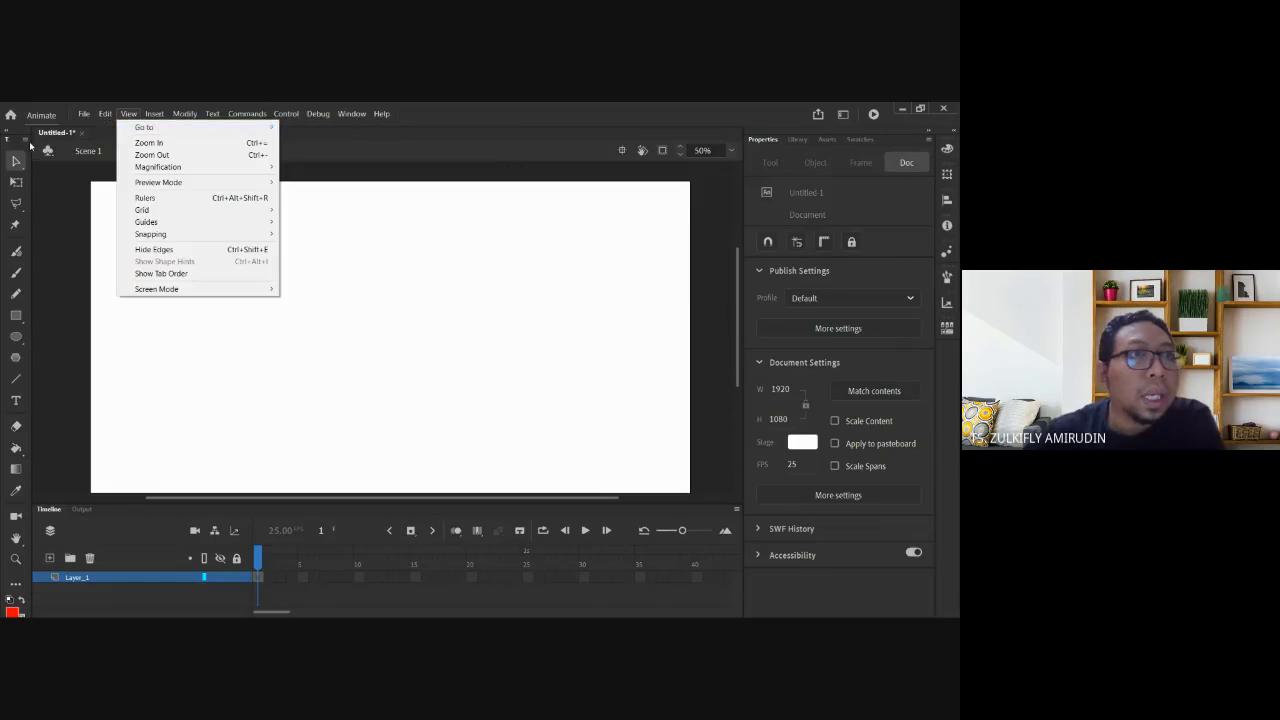
click(18, 146)
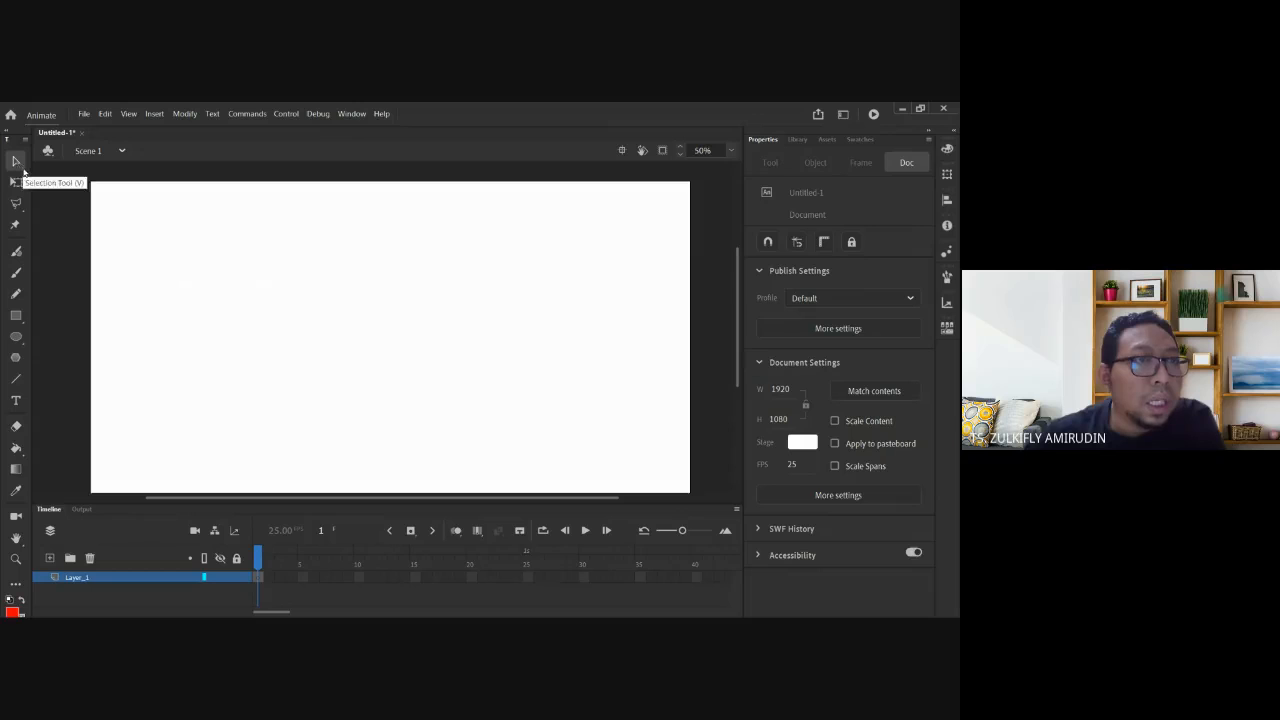
click(17, 183)
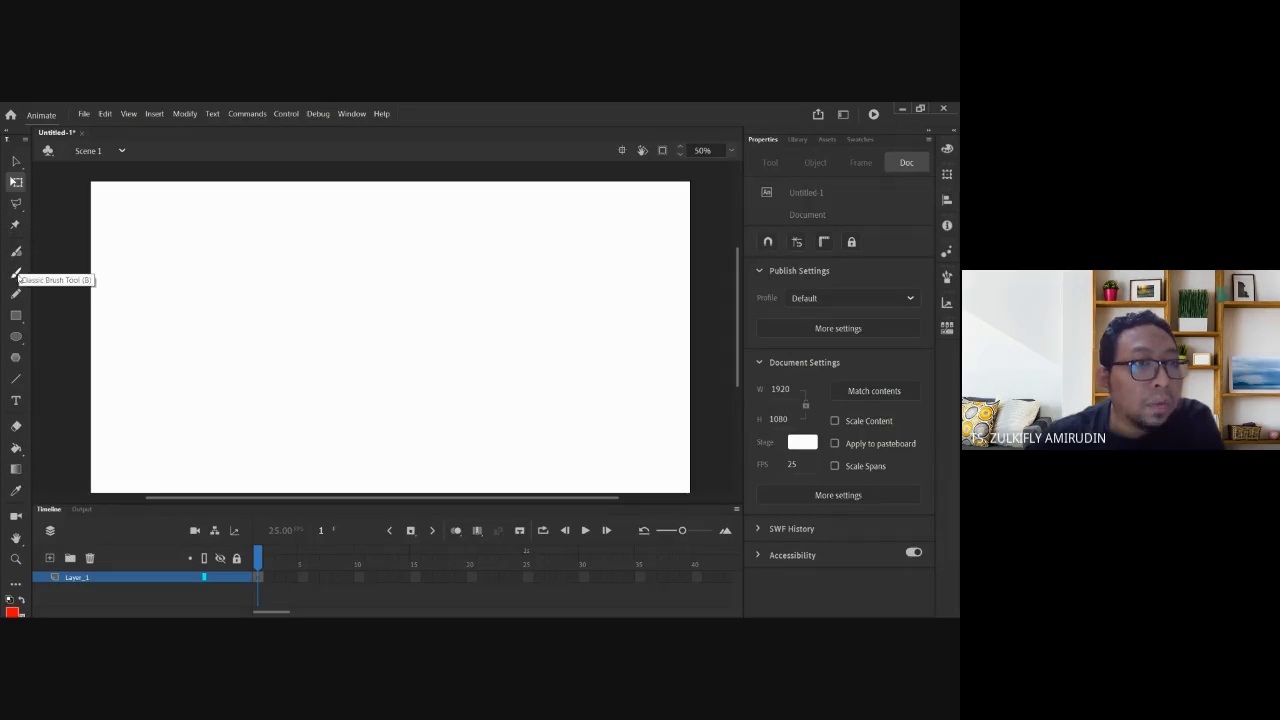
Paint red Classic Brush test strokes at changing sizes, up to about 77 then 57.
click(16, 273)
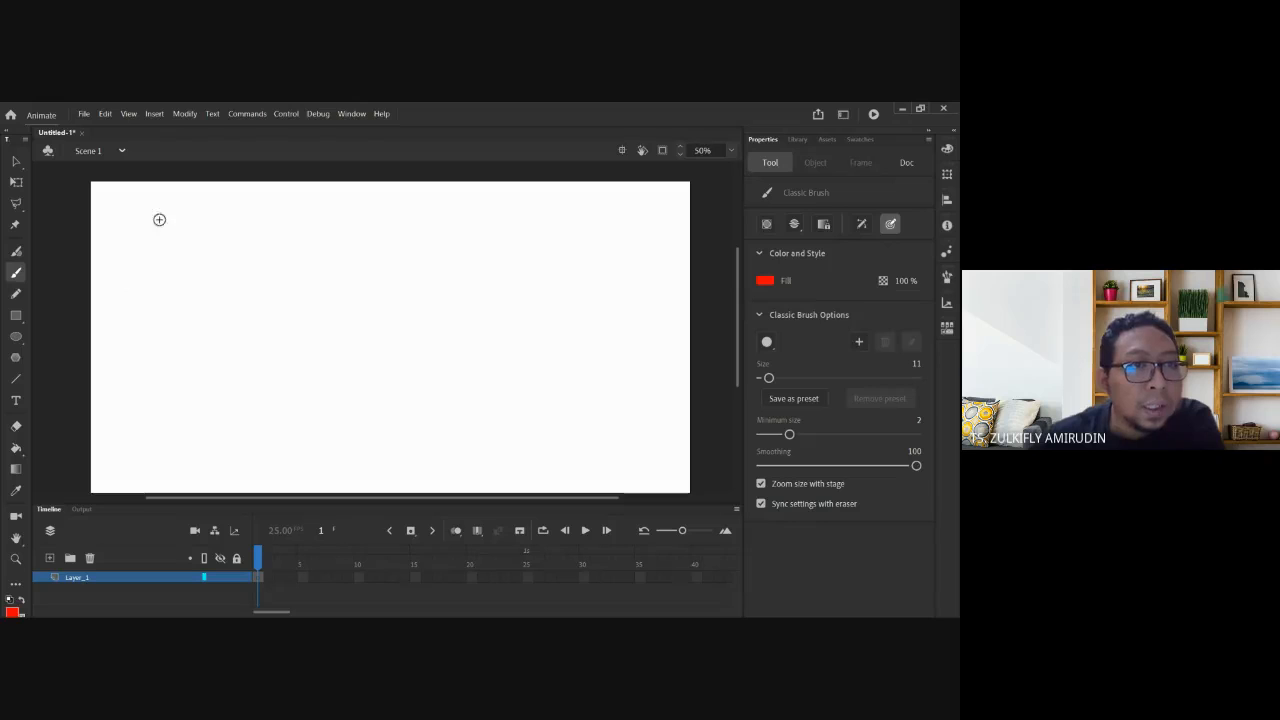
mouse_move(159, 306)
mouse_down()
mouse_move(257, 240)
mouse_move(276, 245)
mouse_up()
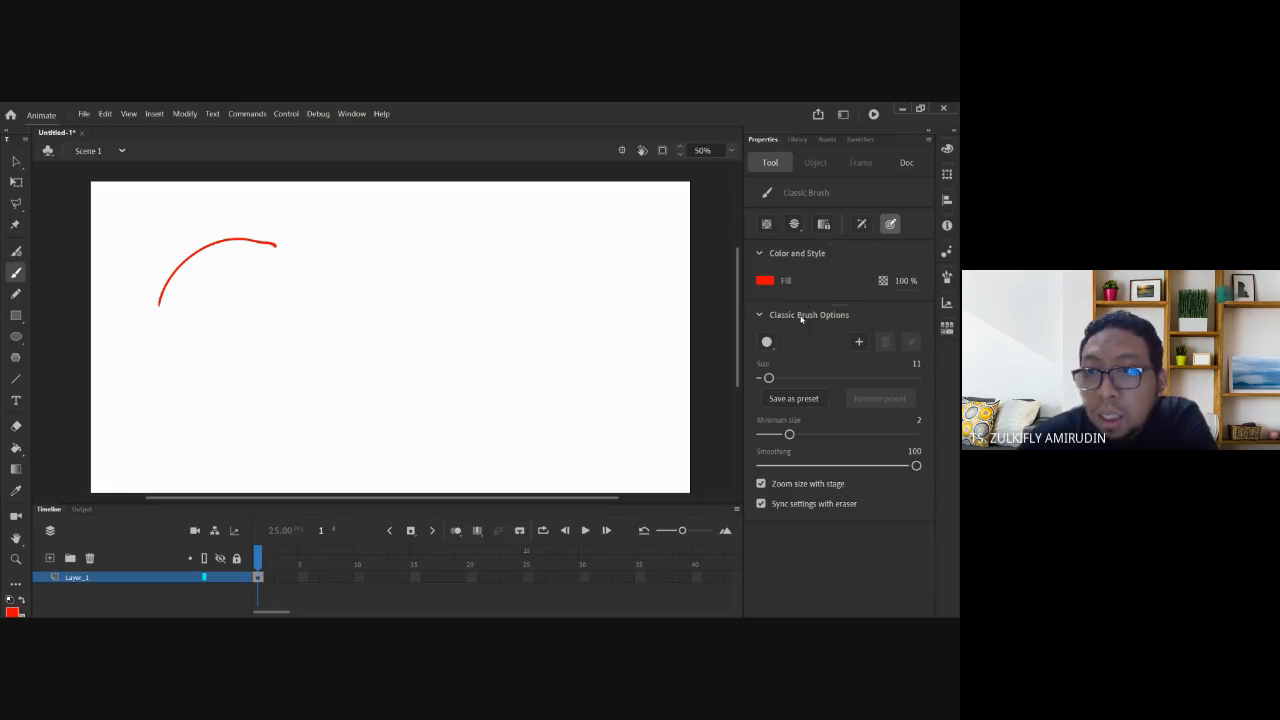
mouse_move(770, 377)
mouse_down()
mouse_move(803, 375)
mouse_move(774, 377)
mouse_up()
drag(311, 317, 578, 298)
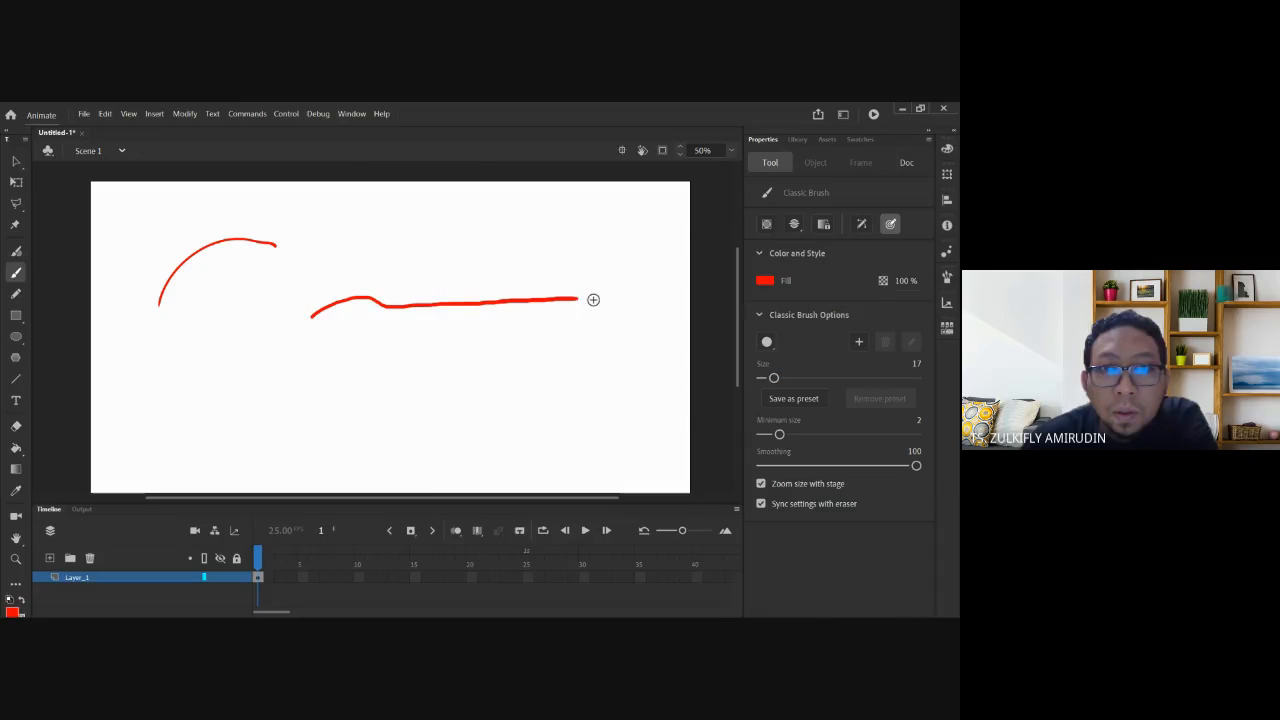
drag(775, 377, 821, 376)
drag(353, 364, 561, 352)
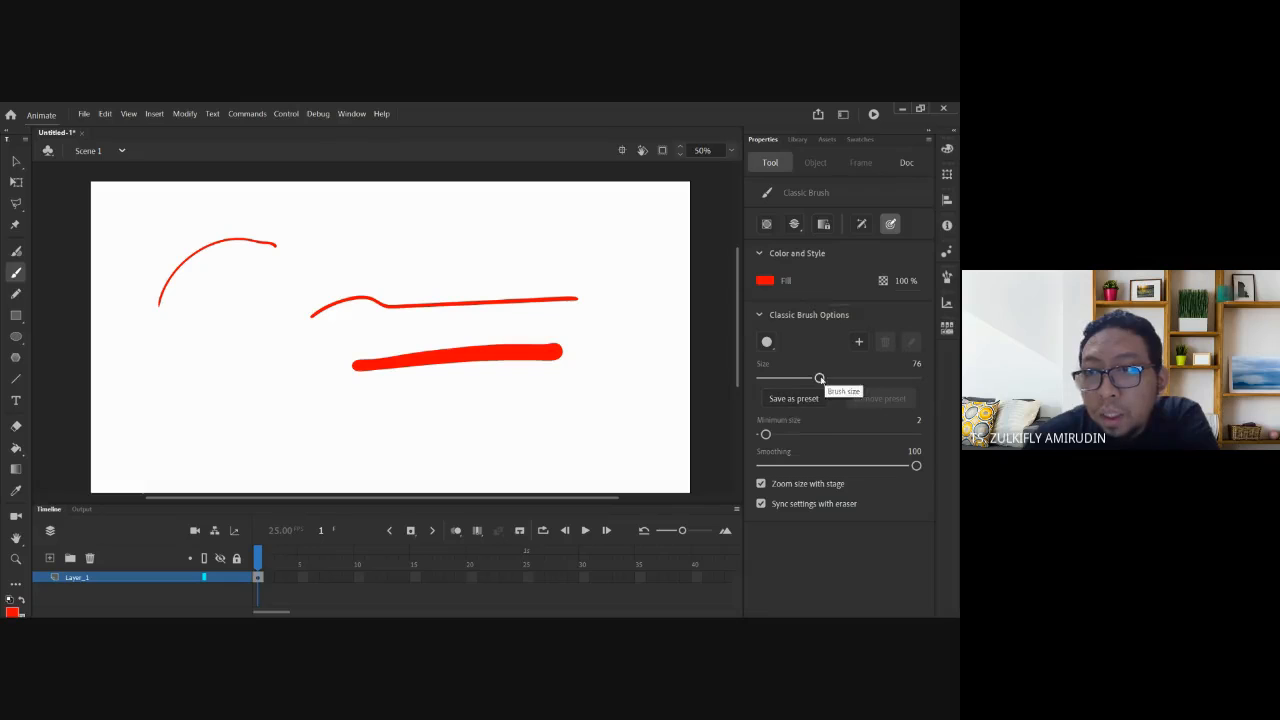
drag(820, 377, 801, 378)
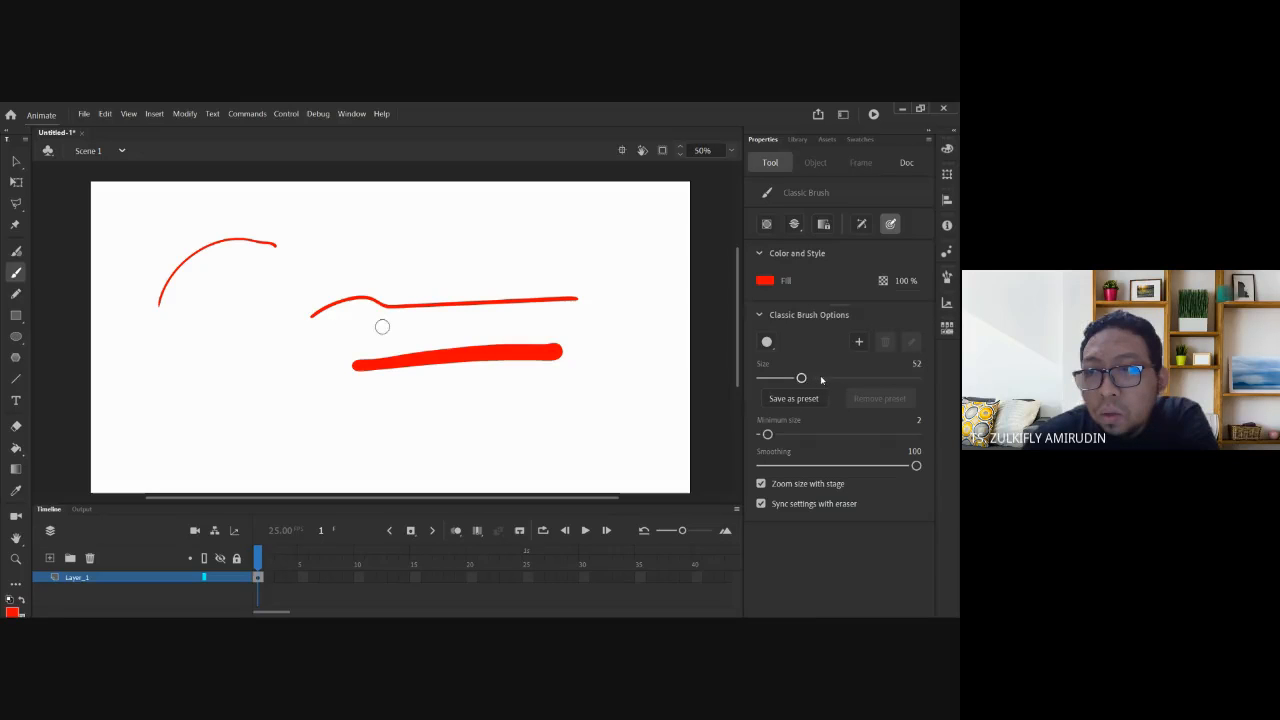
Set brush size and minimum size to 50, paint an even stroke, then lower minimum size to 3.
click(916, 363)
text(50)
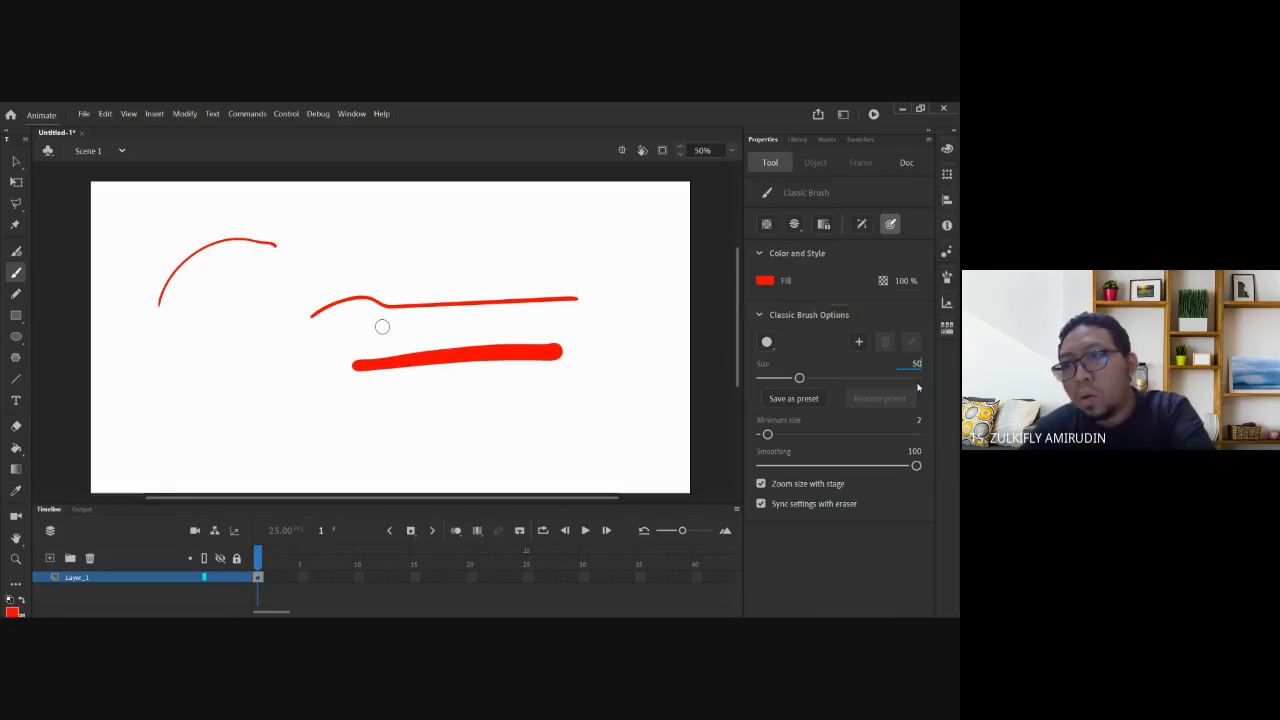
click(919, 426)
text(50)
key(Return)
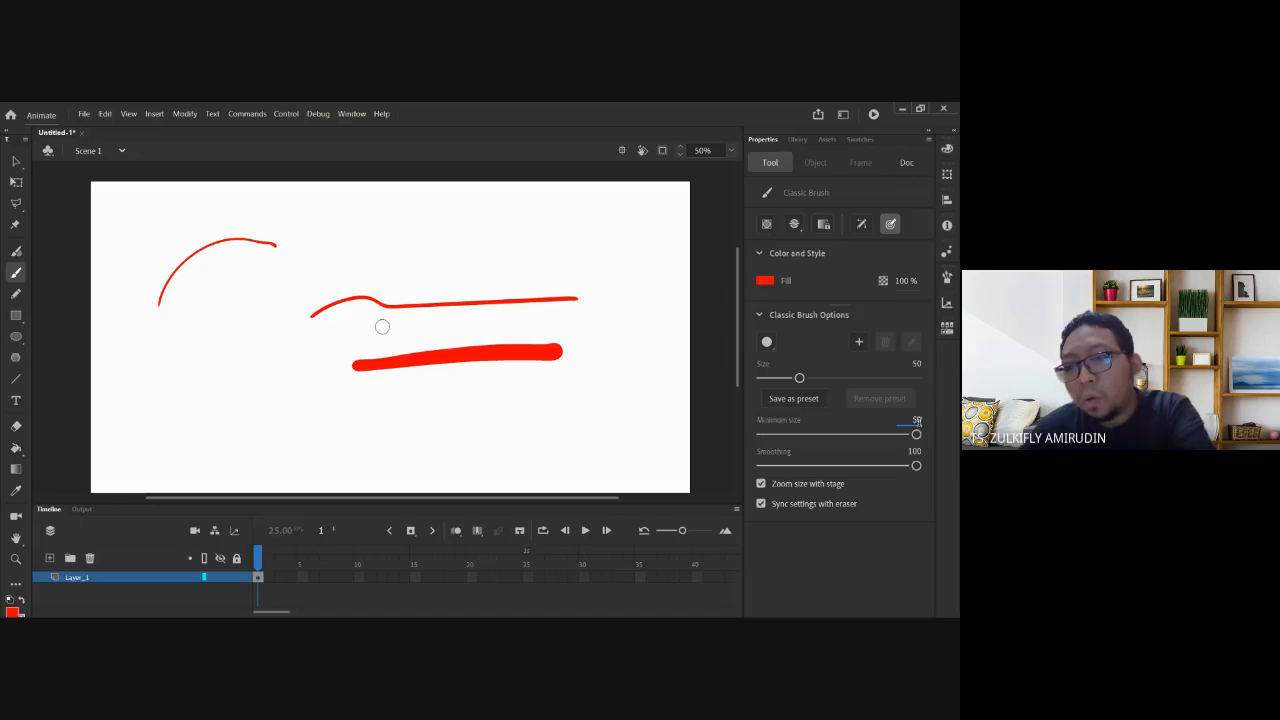
drag(258, 420, 598, 420)
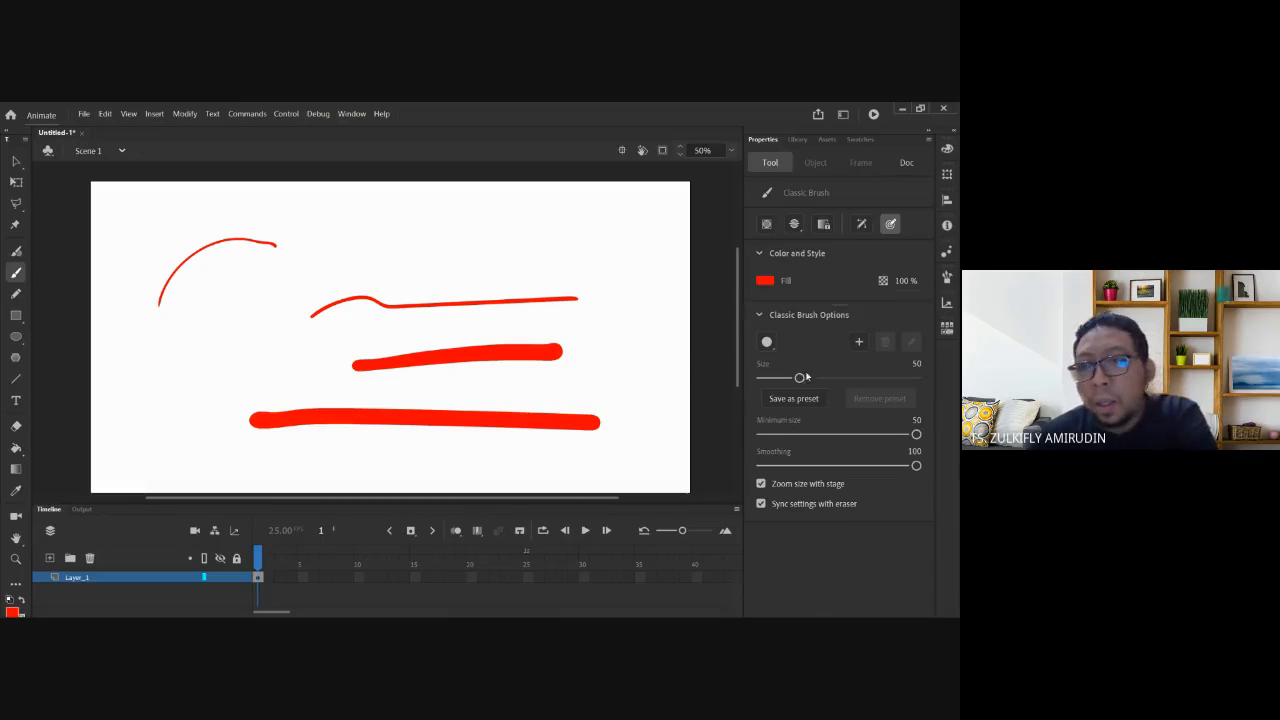
drag(914, 436, 770, 435)
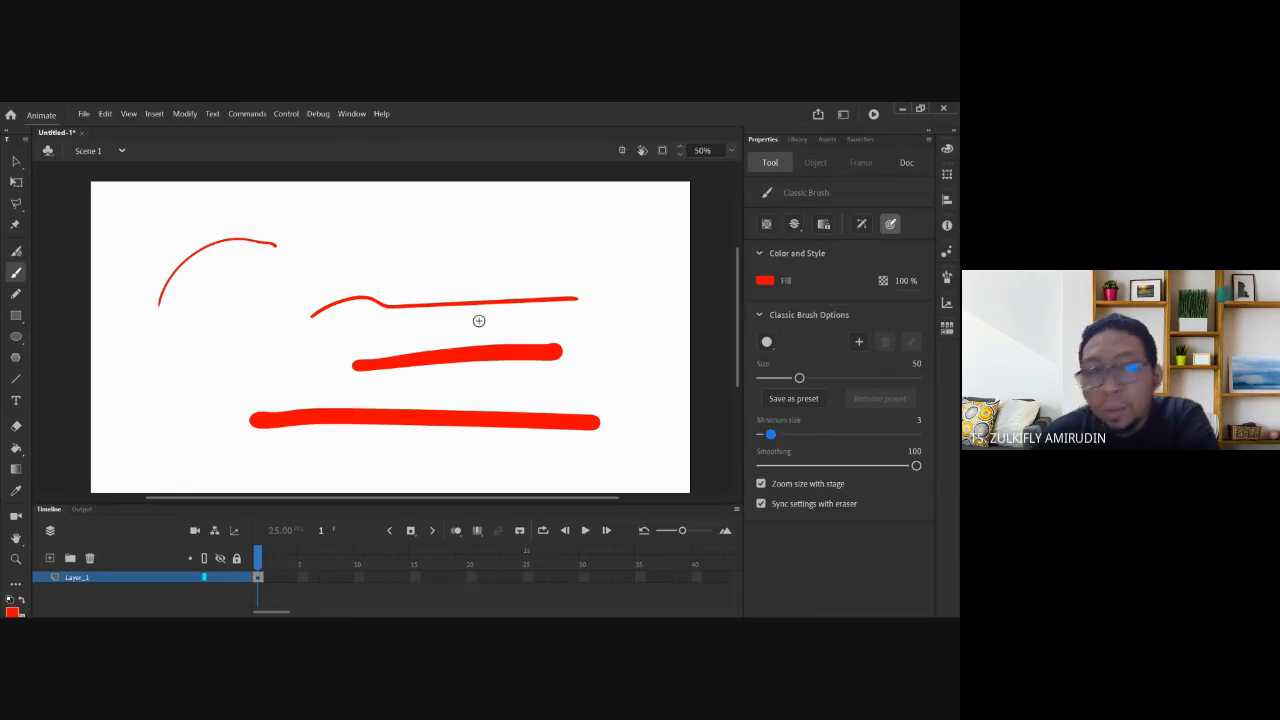
Paint a long wavy stroke, then select and delete every red stroke.
mouse_move(212, 323)
mouse_down()
mouse_move(255, 292)
mouse_move(352, 279)
mouse_move(440, 241)
mouse_move(494, 256)
mouse_move(632, 256)
mouse_up()
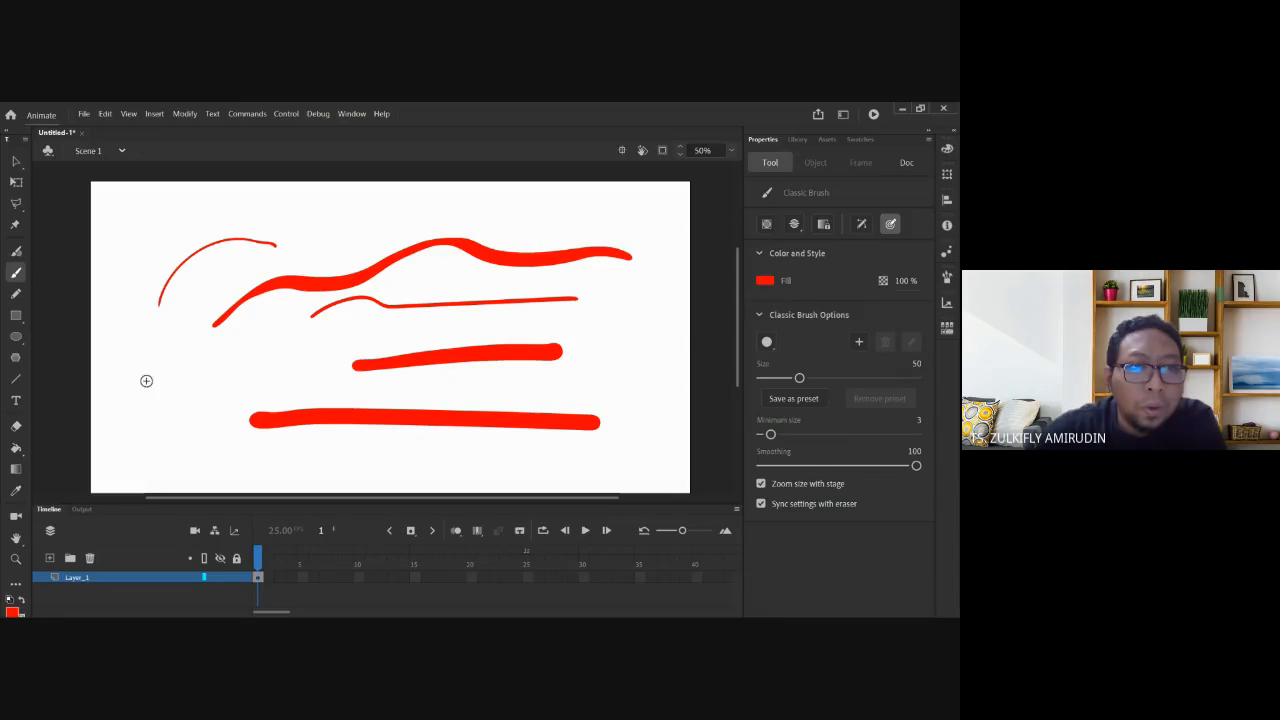
mouse_move(146, 381)
mouse_down()
mouse_move(217, 316)
mouse_move(378, 285)
mouse_up()
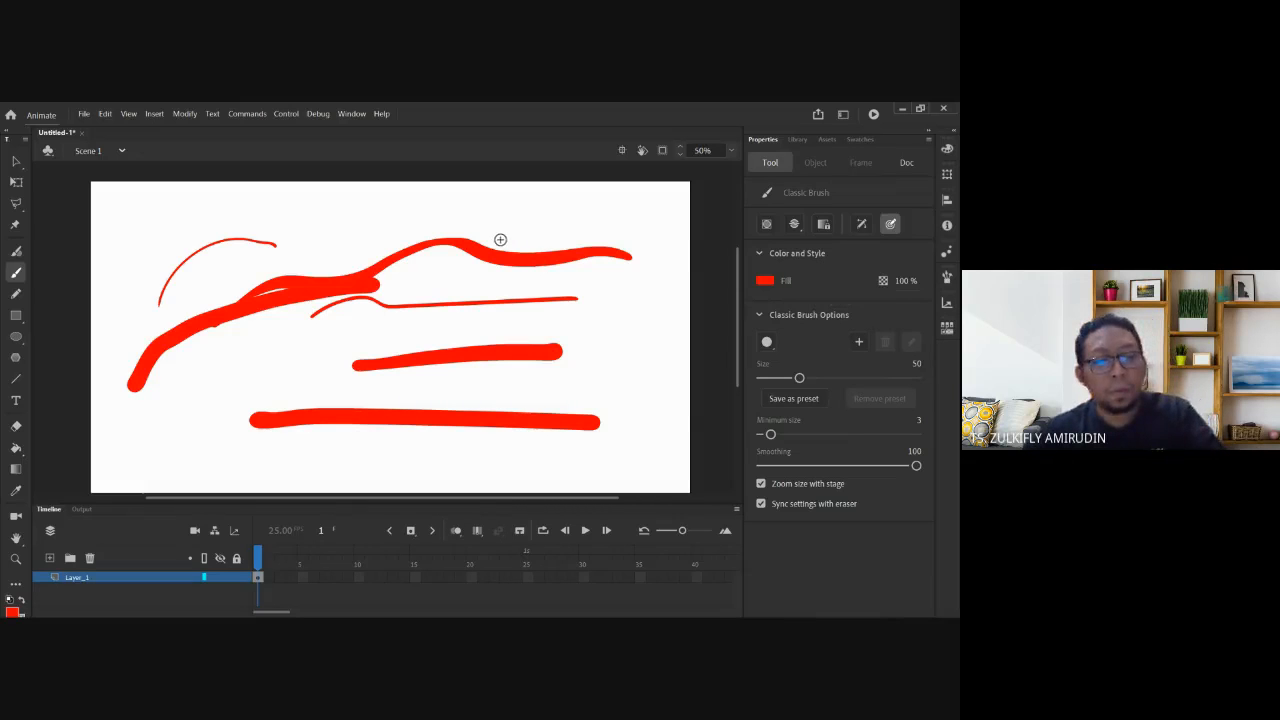
key(ctrl+a)
key(Delete)
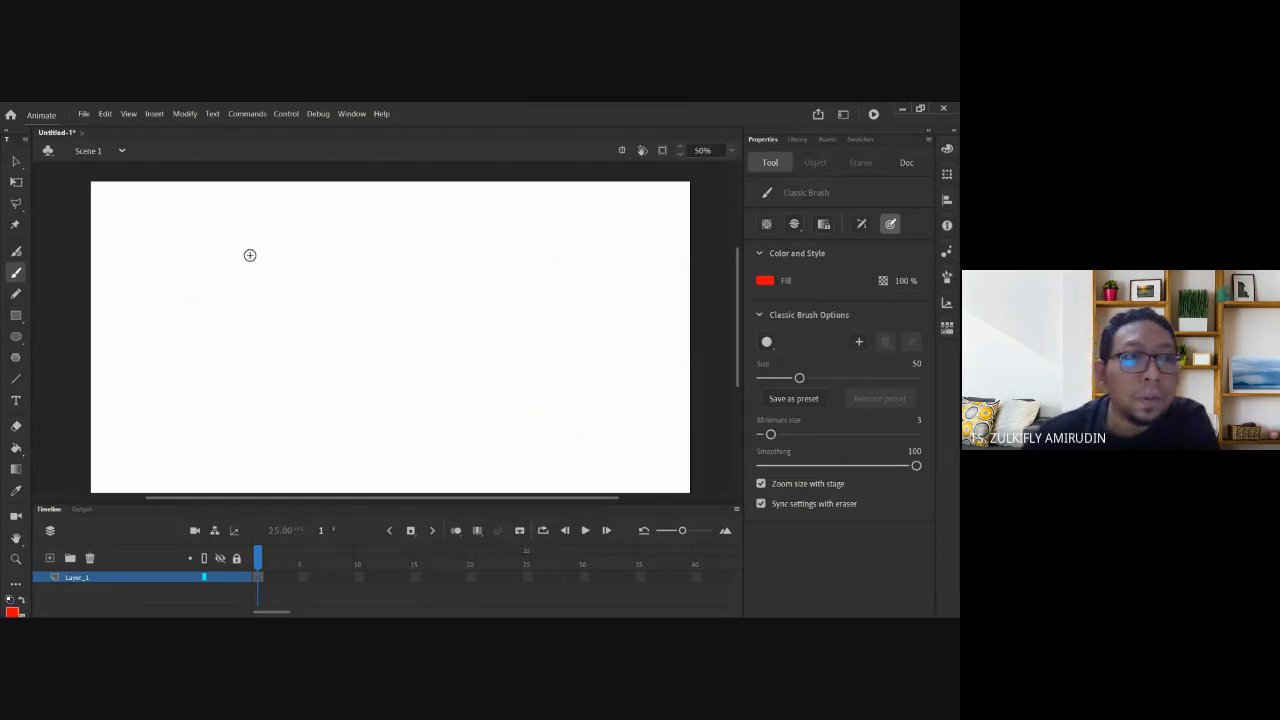
click(15, 295)
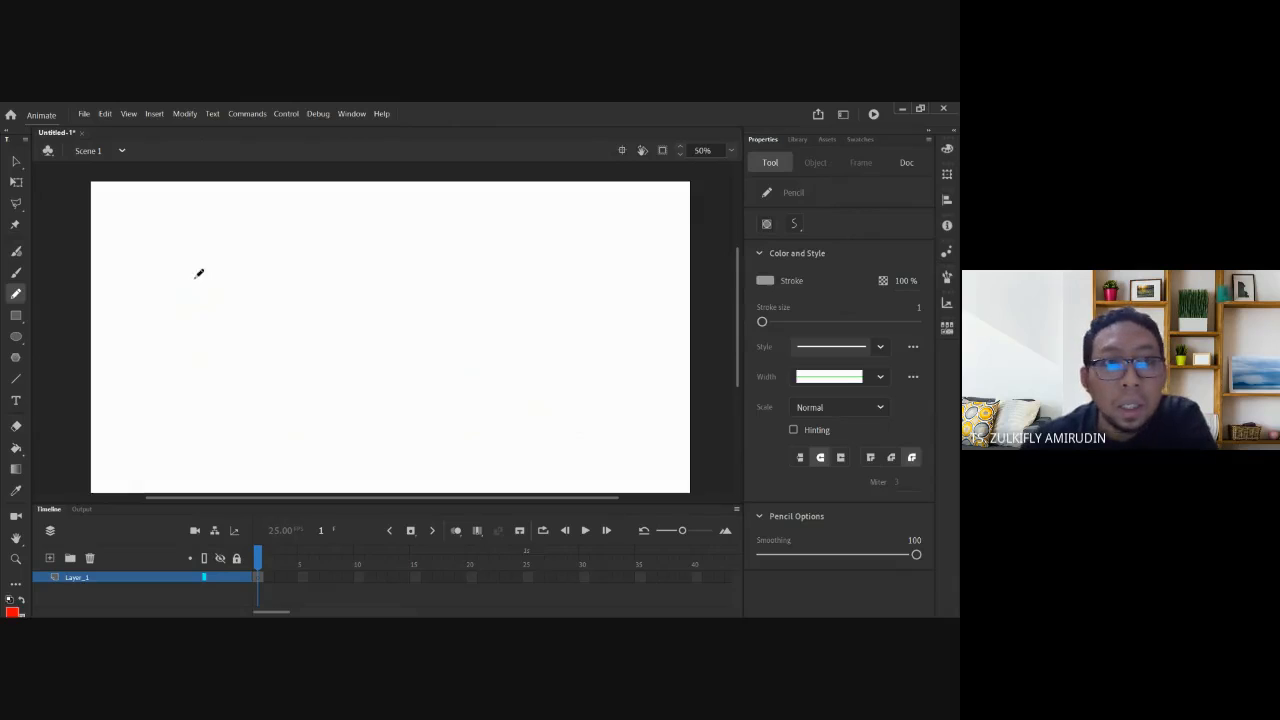
Draw a thin grey pencil line top-left, set stroke size to 67, and swap stroke/fill colours.
drag(184, 281, 350, 259)
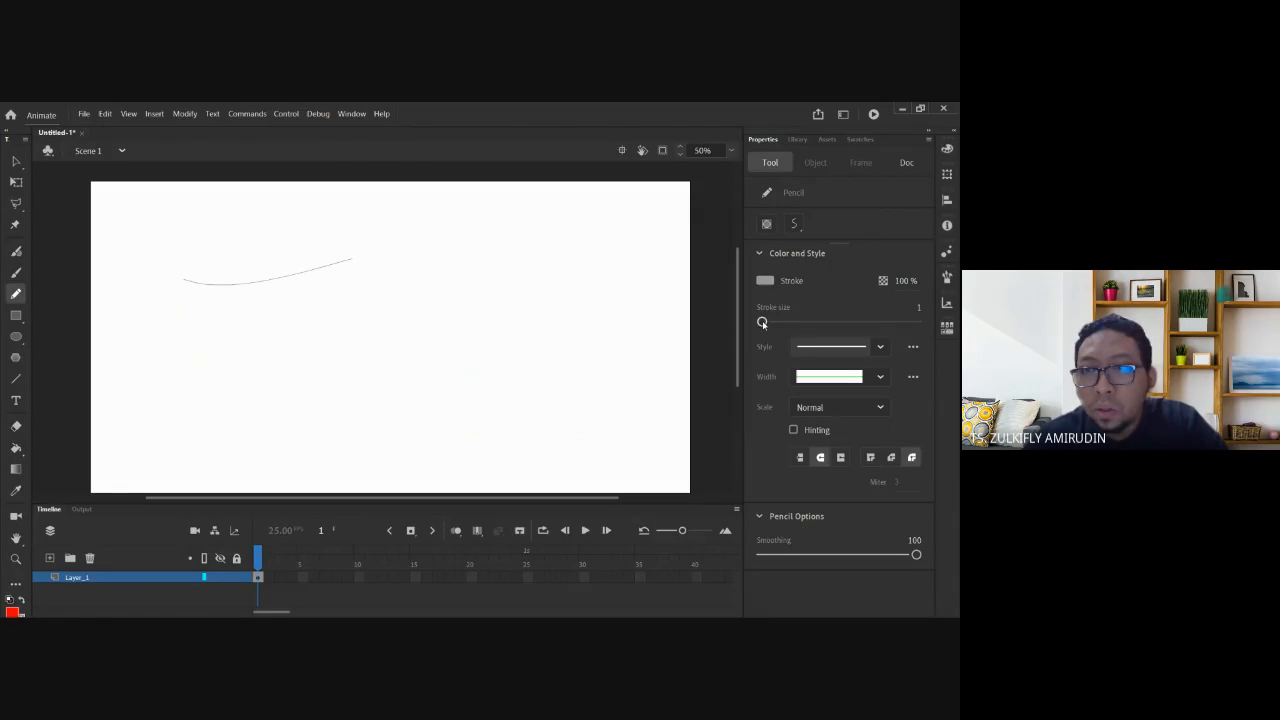
drag(762, 323, 813, 321)
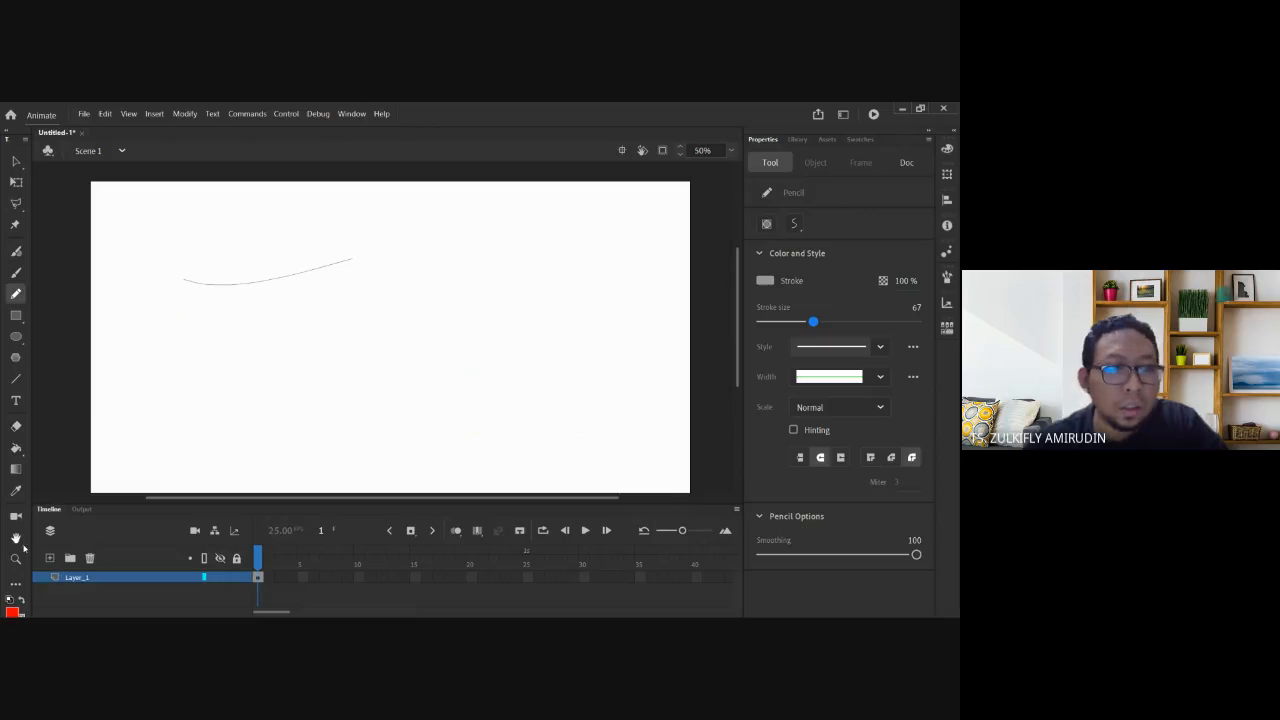
click(17, 470)
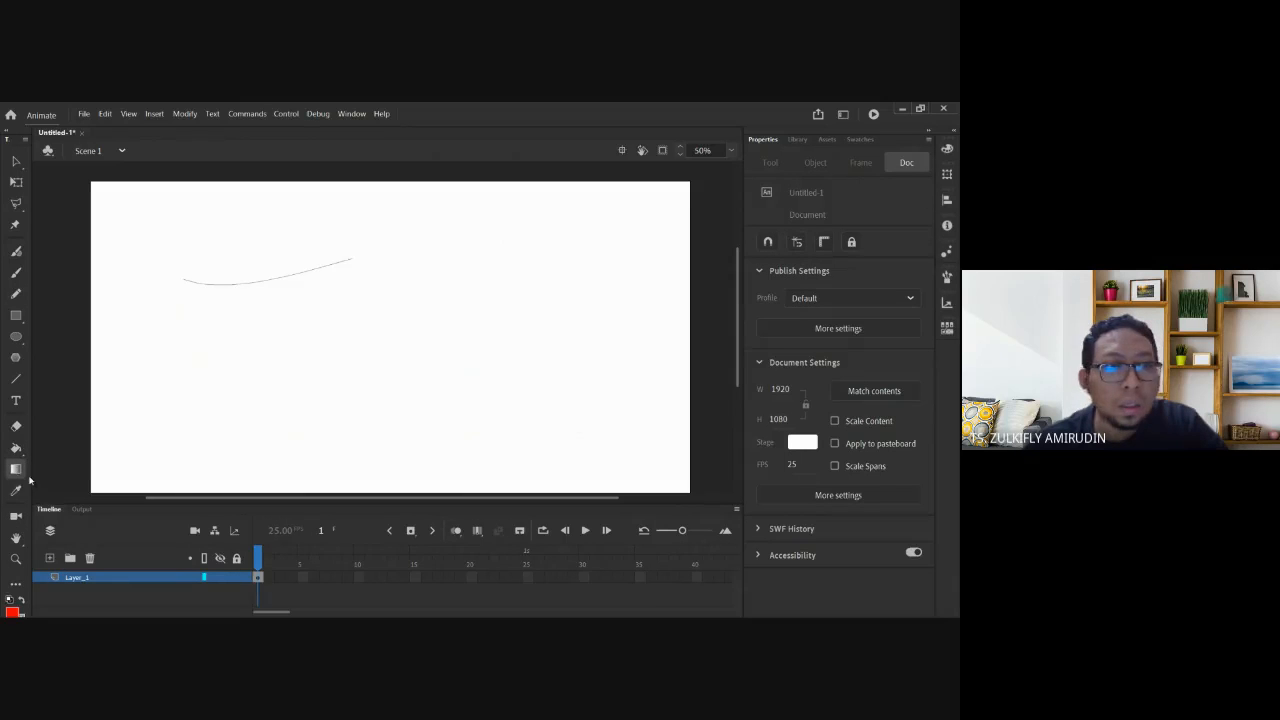
click(15, 614)
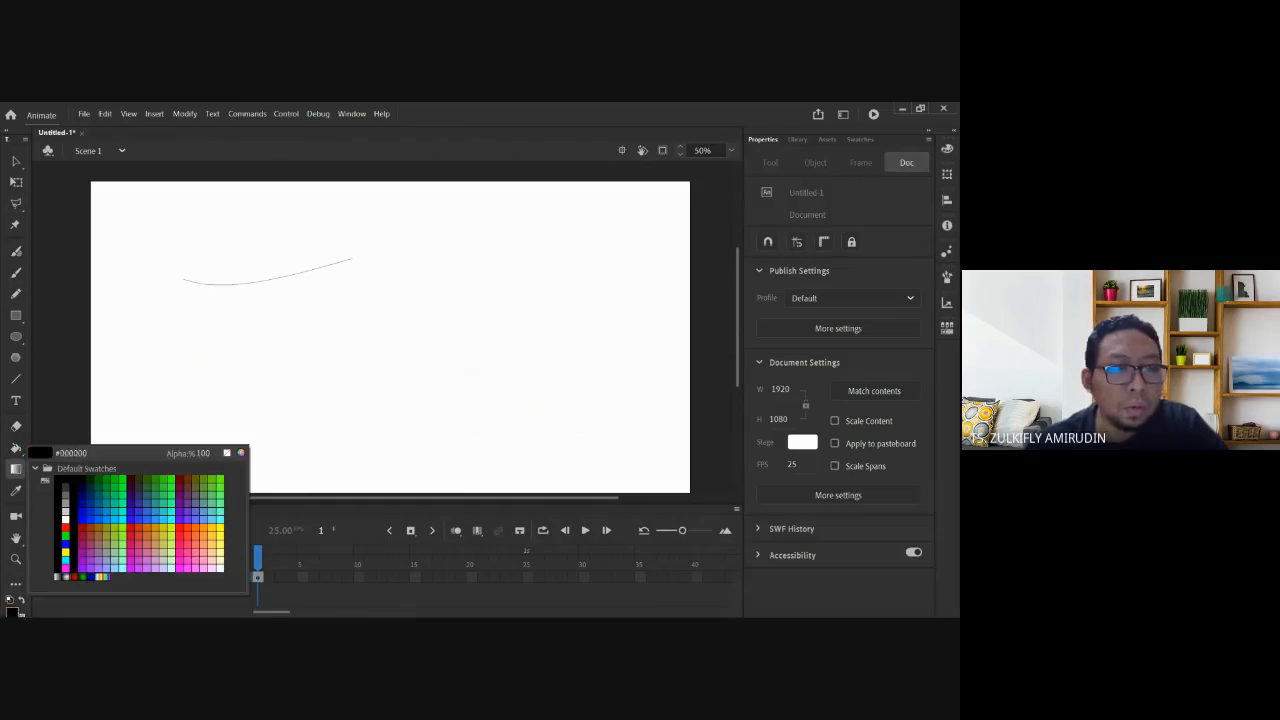
click(67, 528)
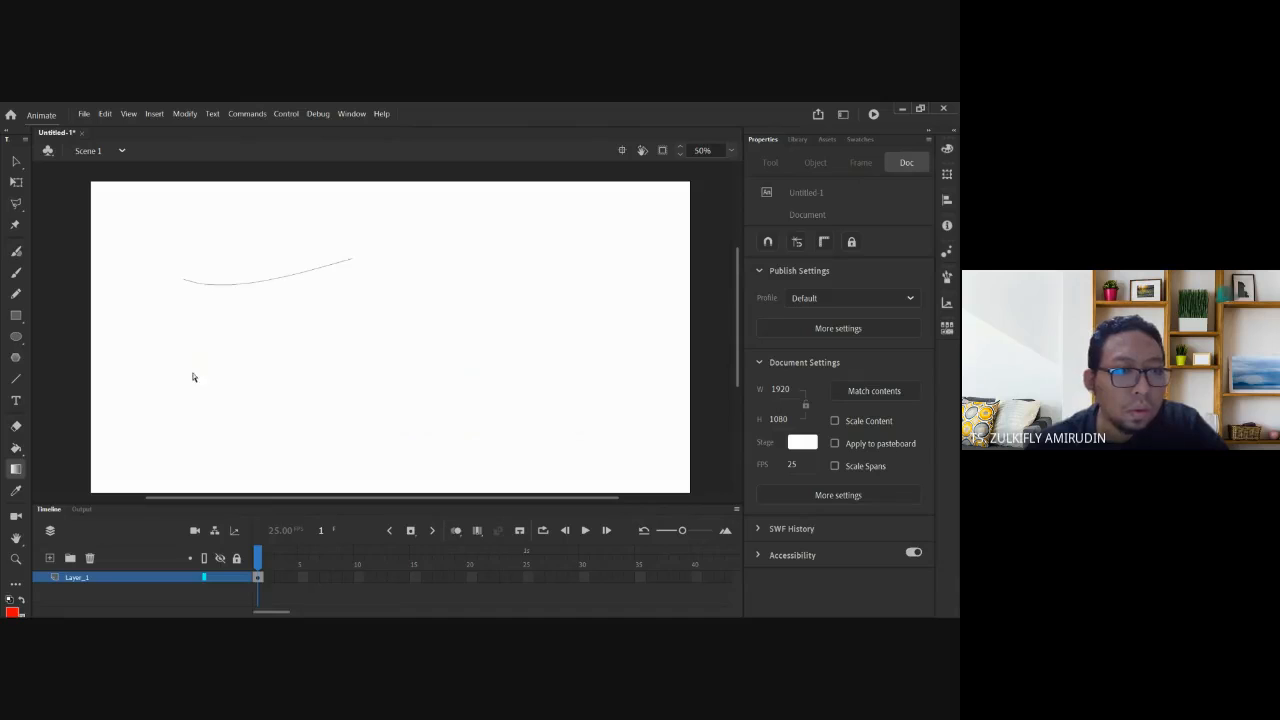
click(22, 601)
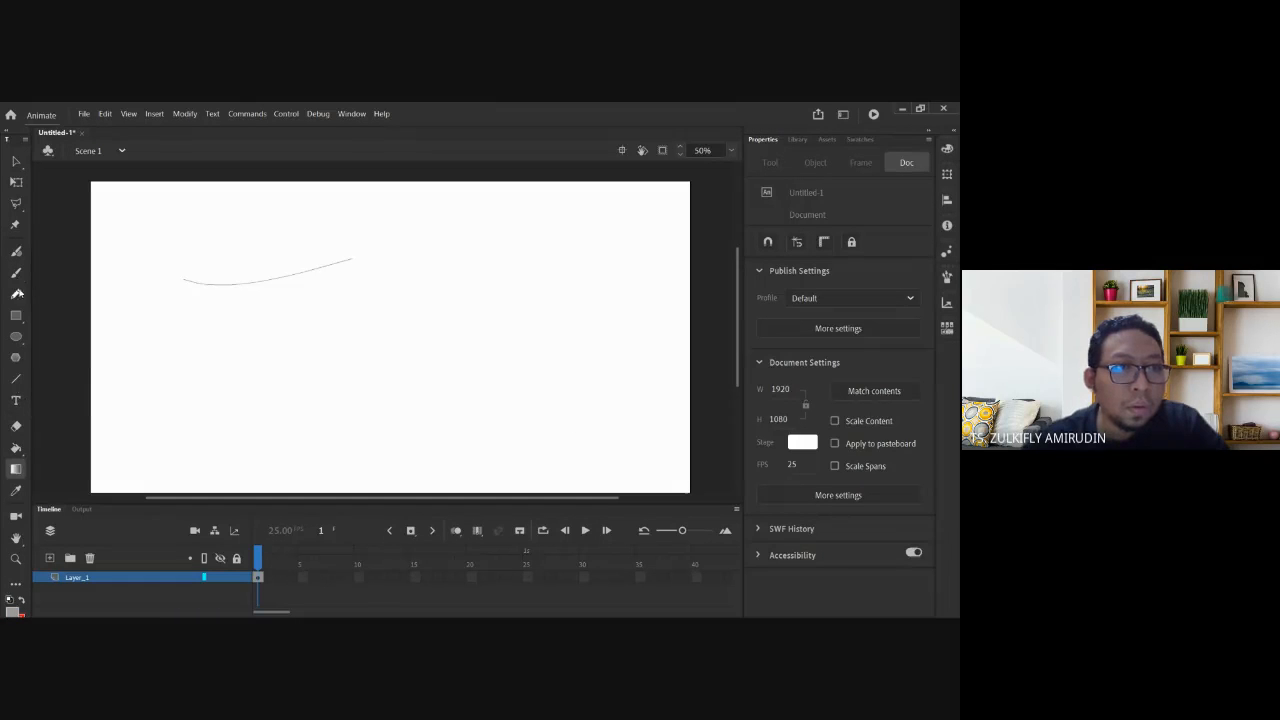
Draw a thick red pencil stroke at size 67 and a thinner one at size 23 below it.
click(17, 293)
drag(188, 349, 392, 304)
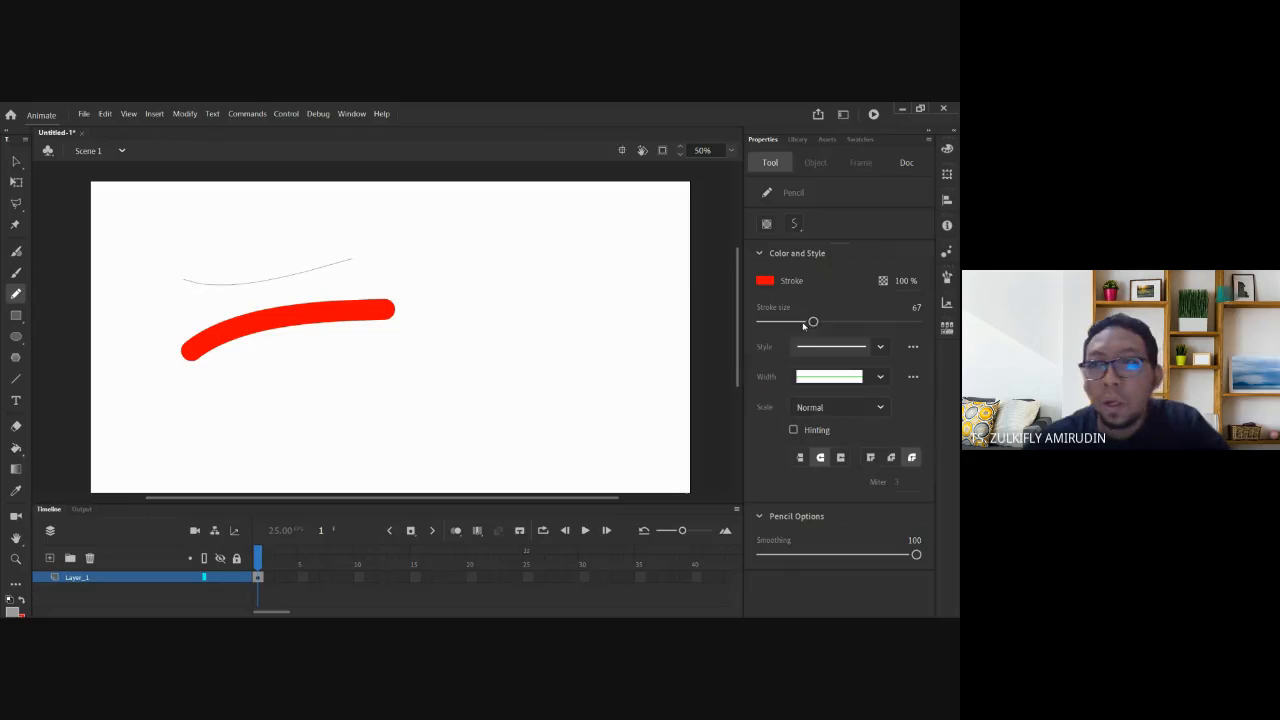
drag(813, 322, 779, 322)
drag(260, 394, 502, 323)
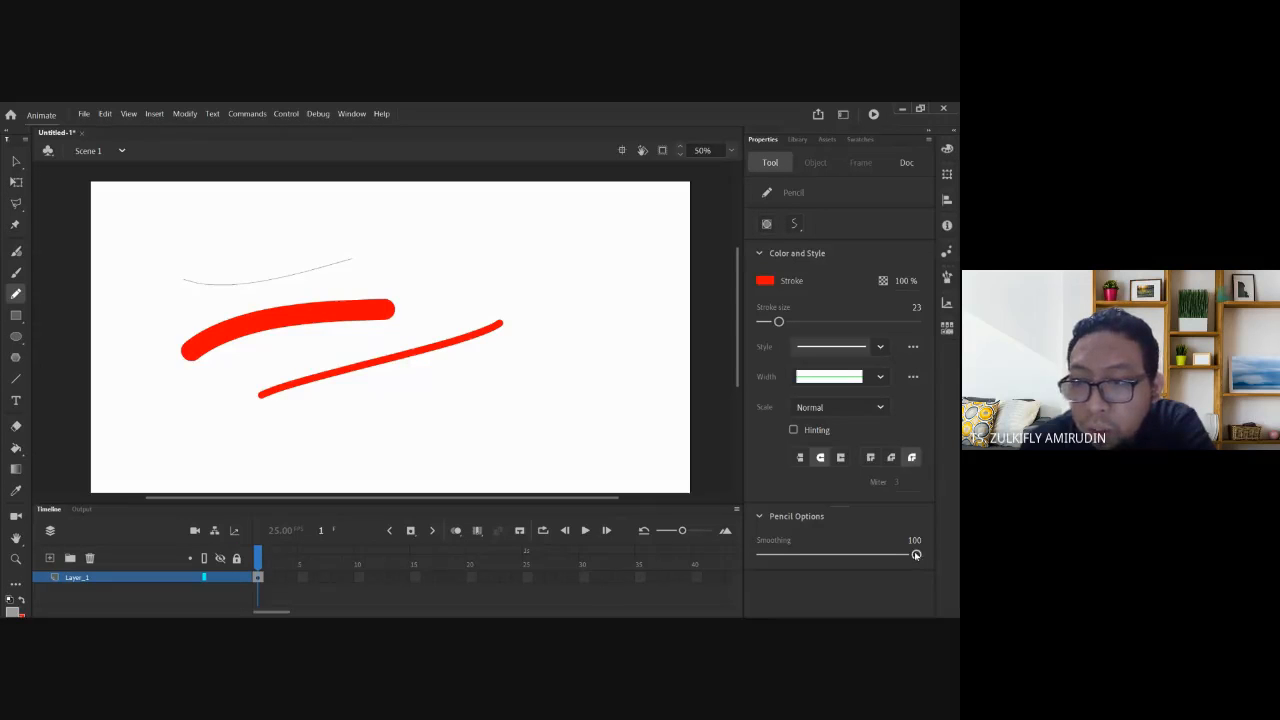
Lower pencil smoothing to 24 and draw two nested red arcs on the stage's right.
mouse_move(916, 555)
mouse_down()
mouse_move(820, 555)
mouse_move(916, 555)
mouse_up()
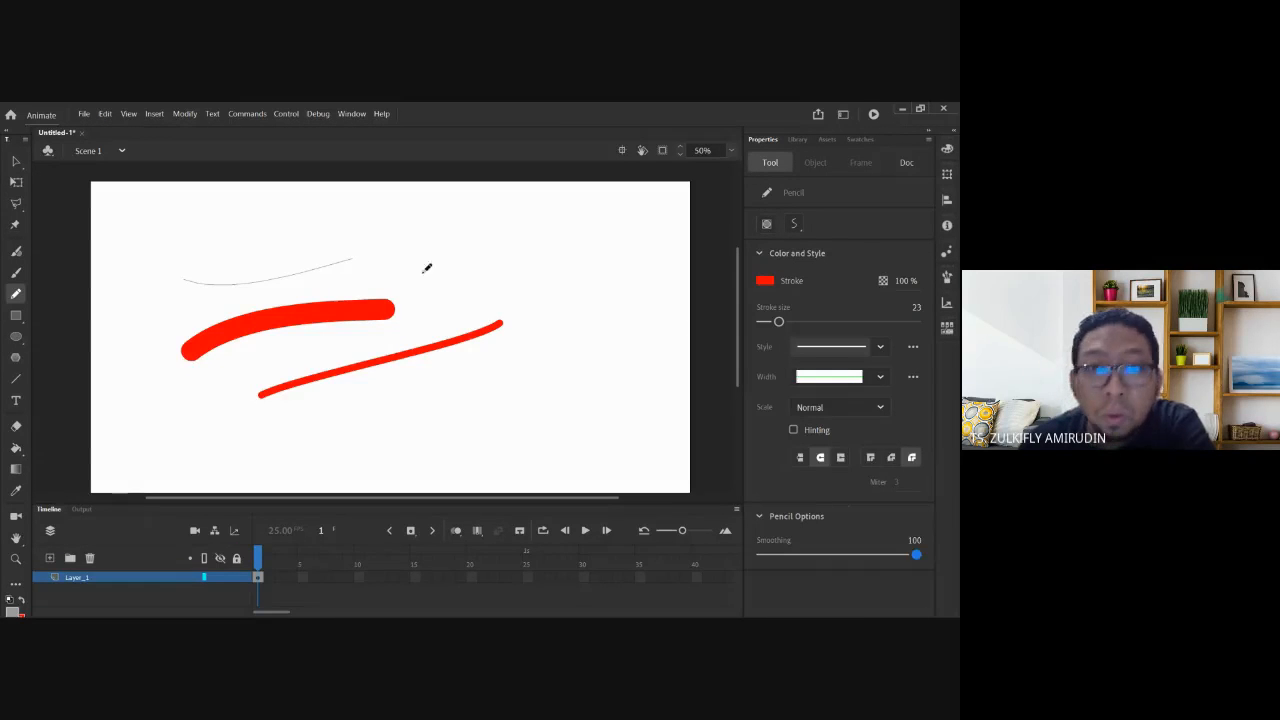
mouse_move(430, 238)
mouse_down()
mouse_move(492, 229)
mouse_move(611, 313)
mouse_move(619, 362)
mouse_move(603, 415)
mouse_up()
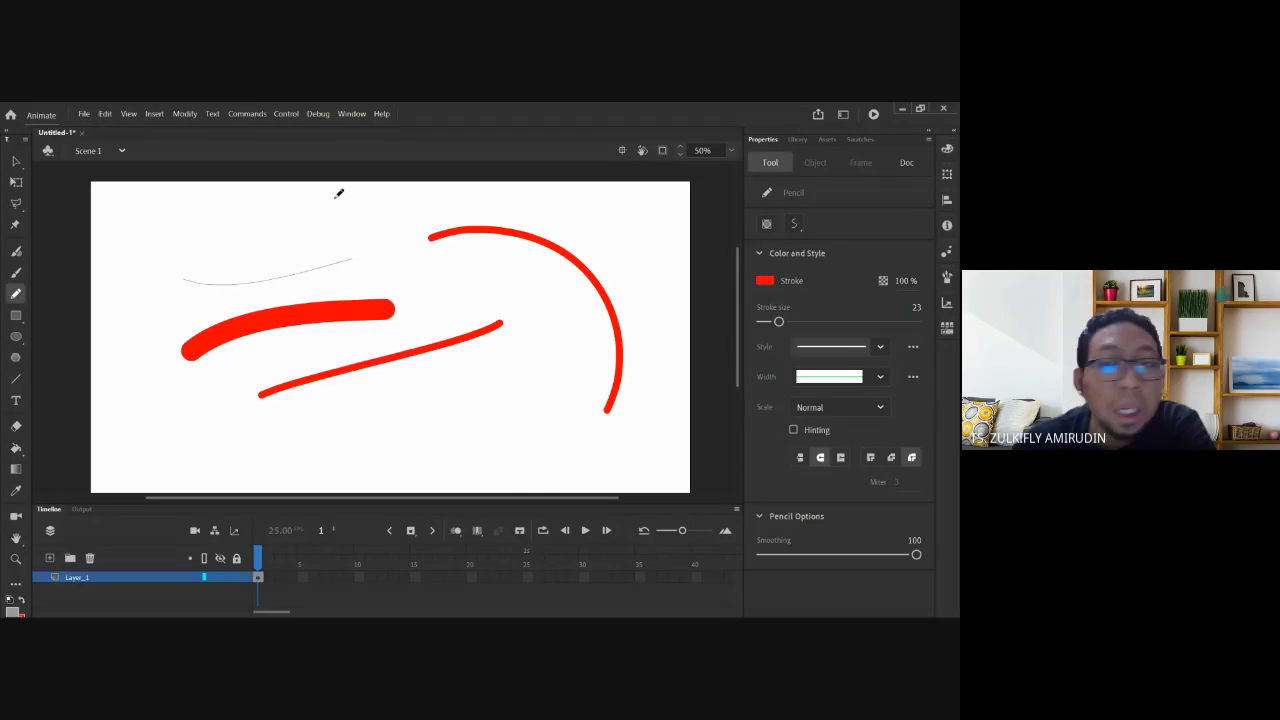
drag(916, 555, 799, 555)
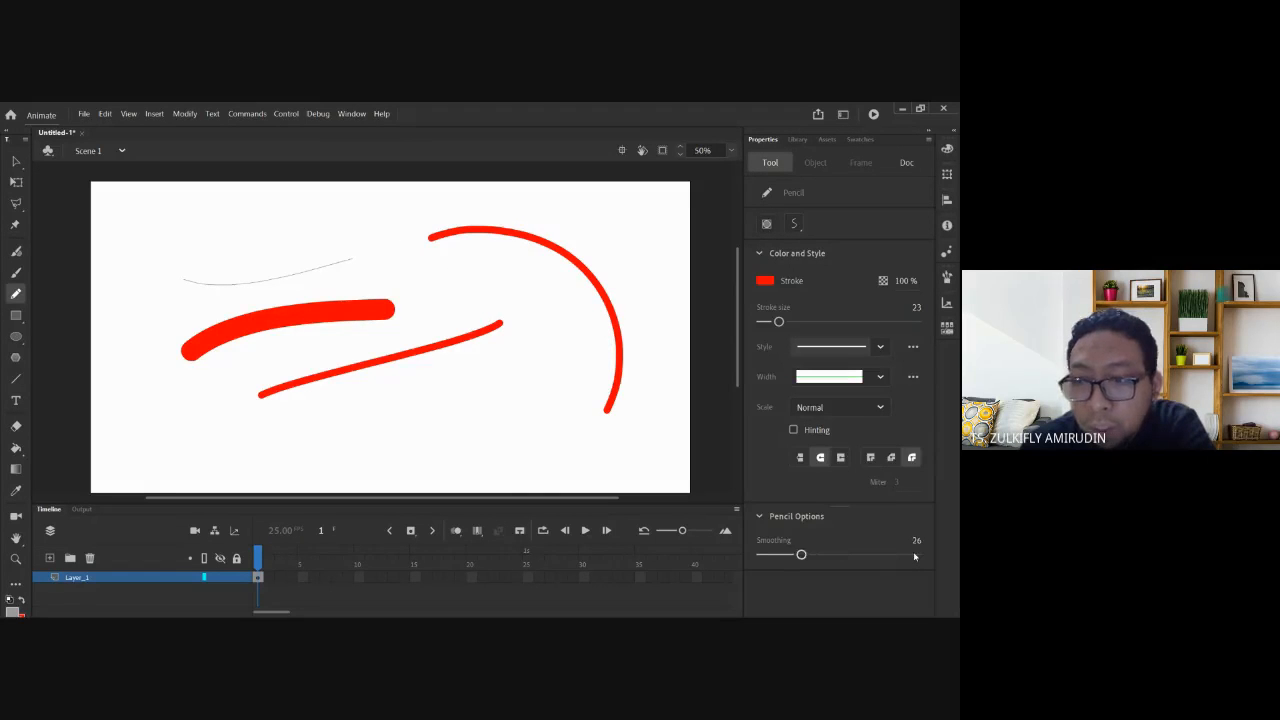
mouse_move(412, 264)
mouse_down()
mouse_move(496, 268)
mouse_move(583, 338)
mouse_move(577, 396)
mouse_move(545, 430)
mouse_up()
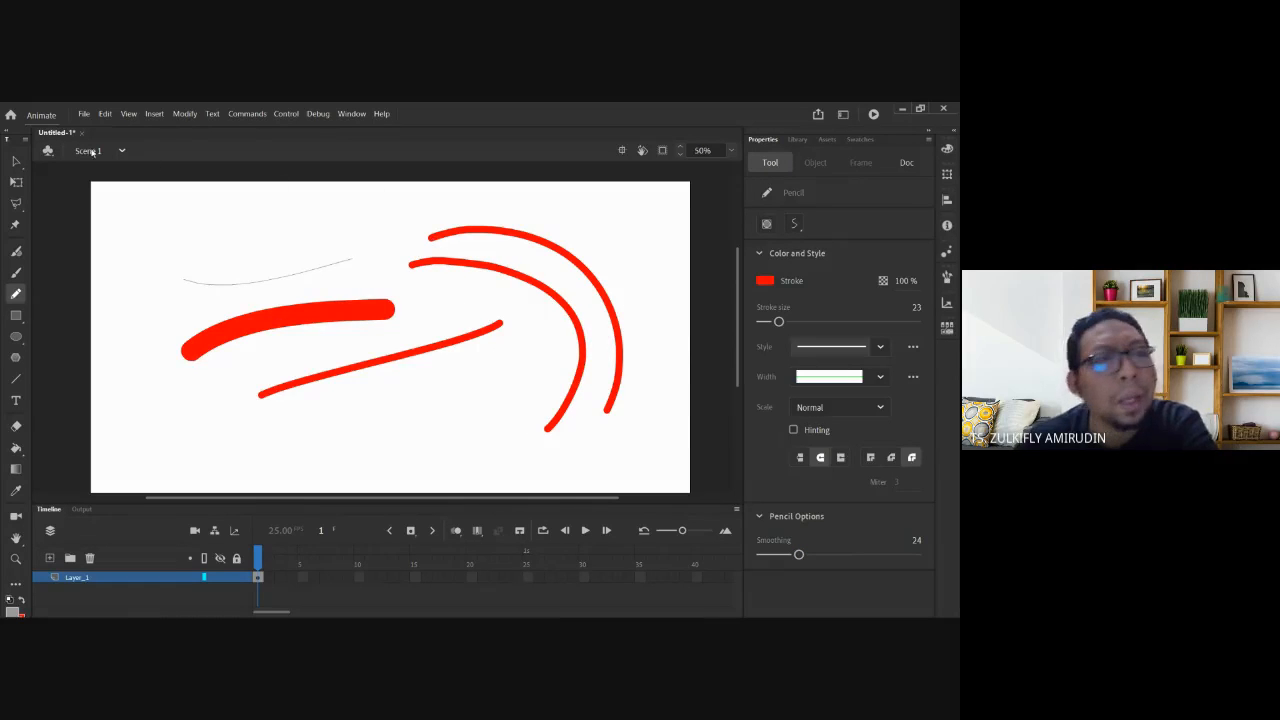
click(16, 163)
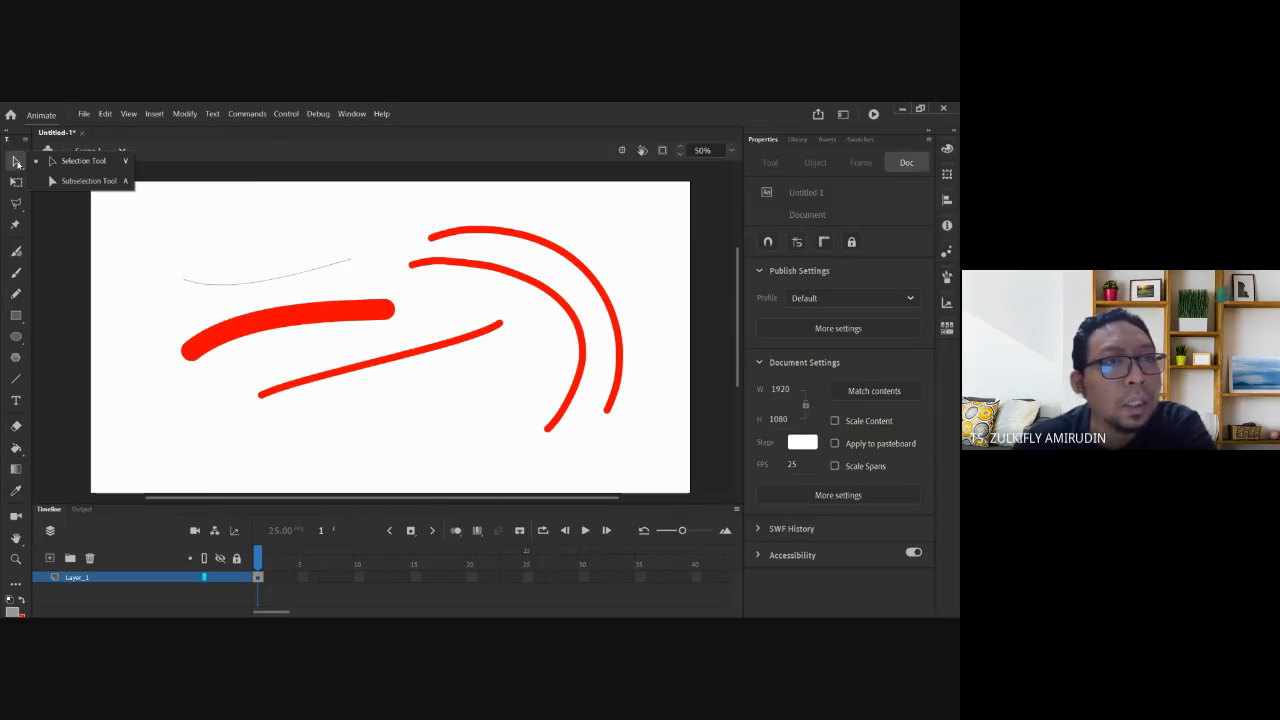
Zoom to 100% and pan around the nested red arcs, selecting and deselecting their paths.
click(535, 243)
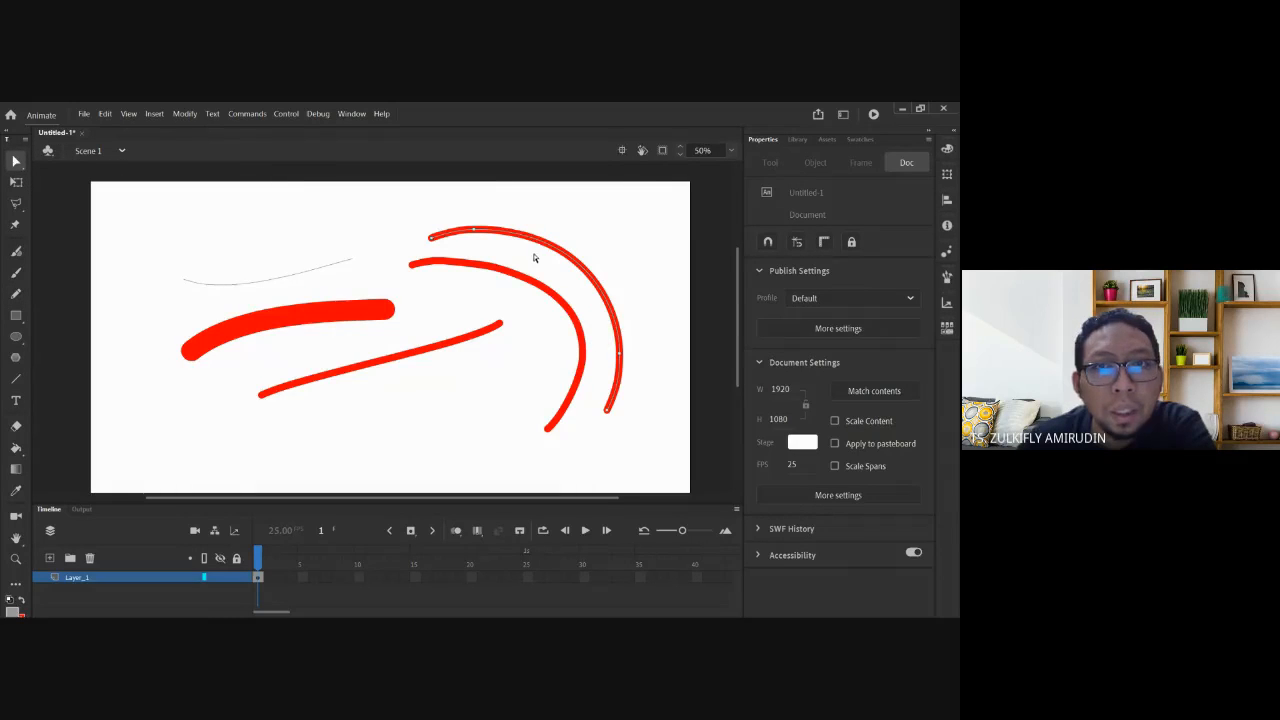
drag(421, 227, 486, 249)
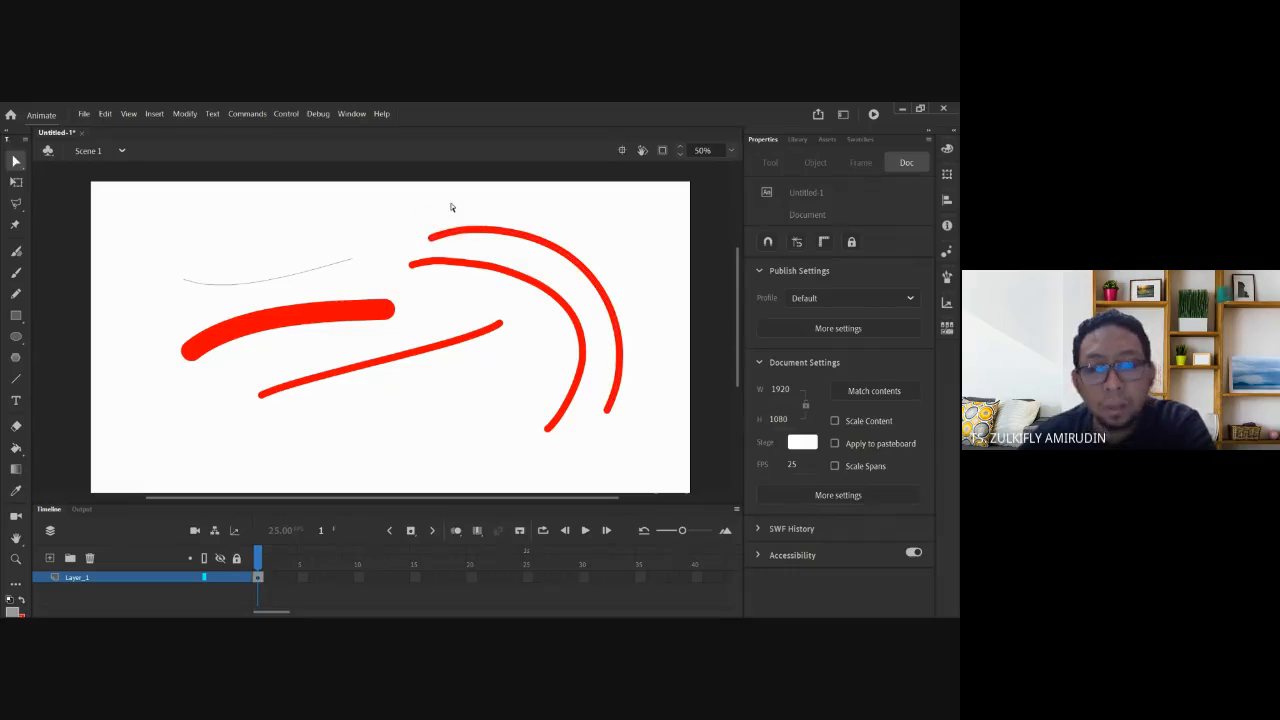
key(ctrl+=)
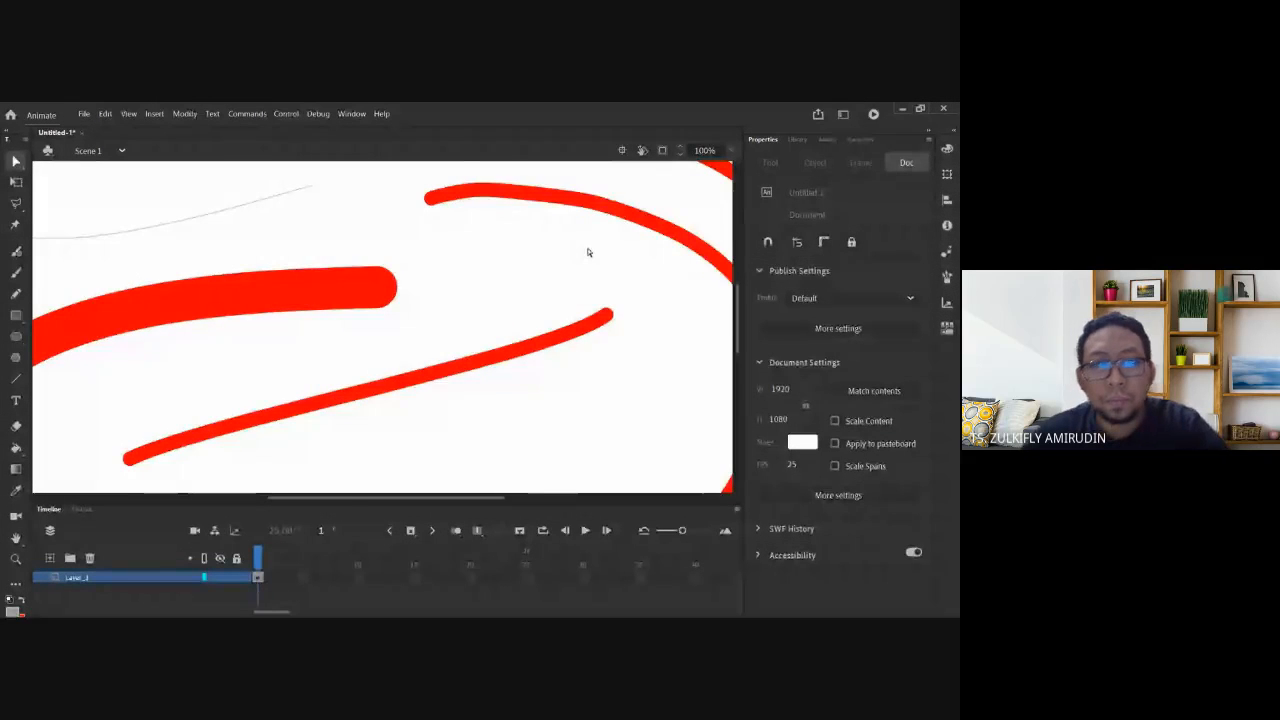
key(space)
drag(591, 218, 388, 361)
drag(386, 289, 329, 216)
drag(511, 354, 463, 260)
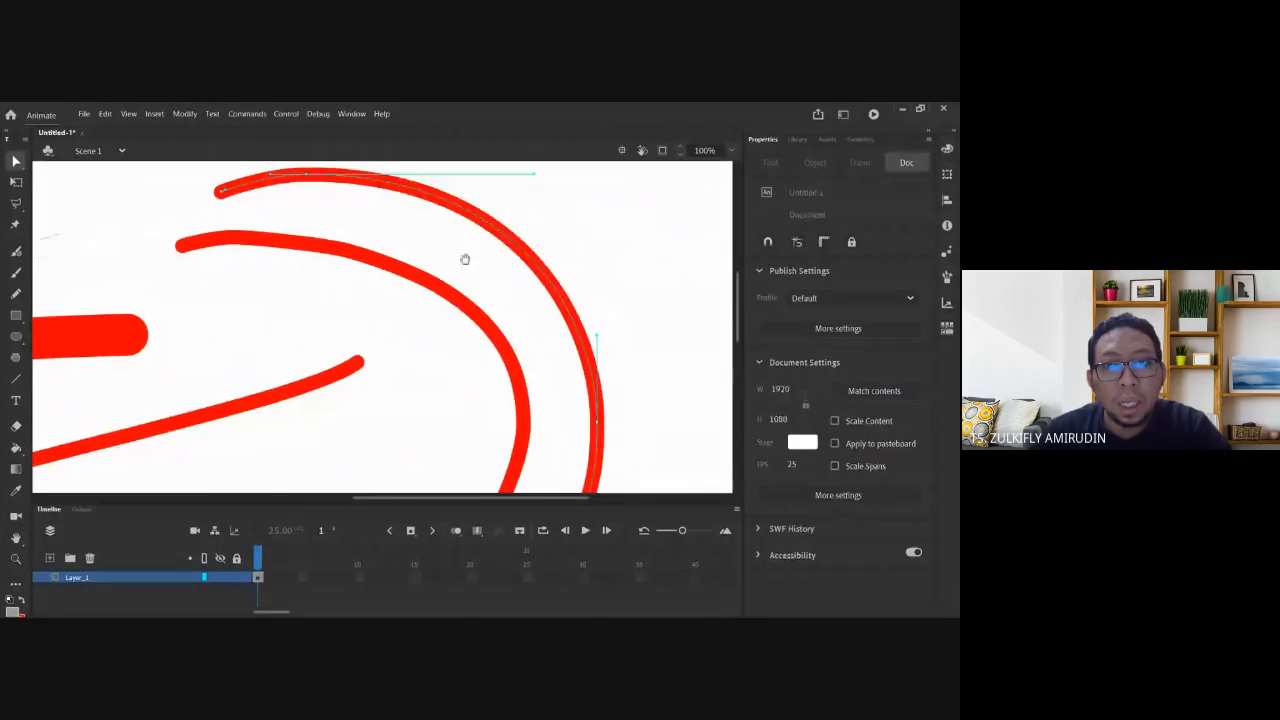
drag(646, 376, 622, 397)
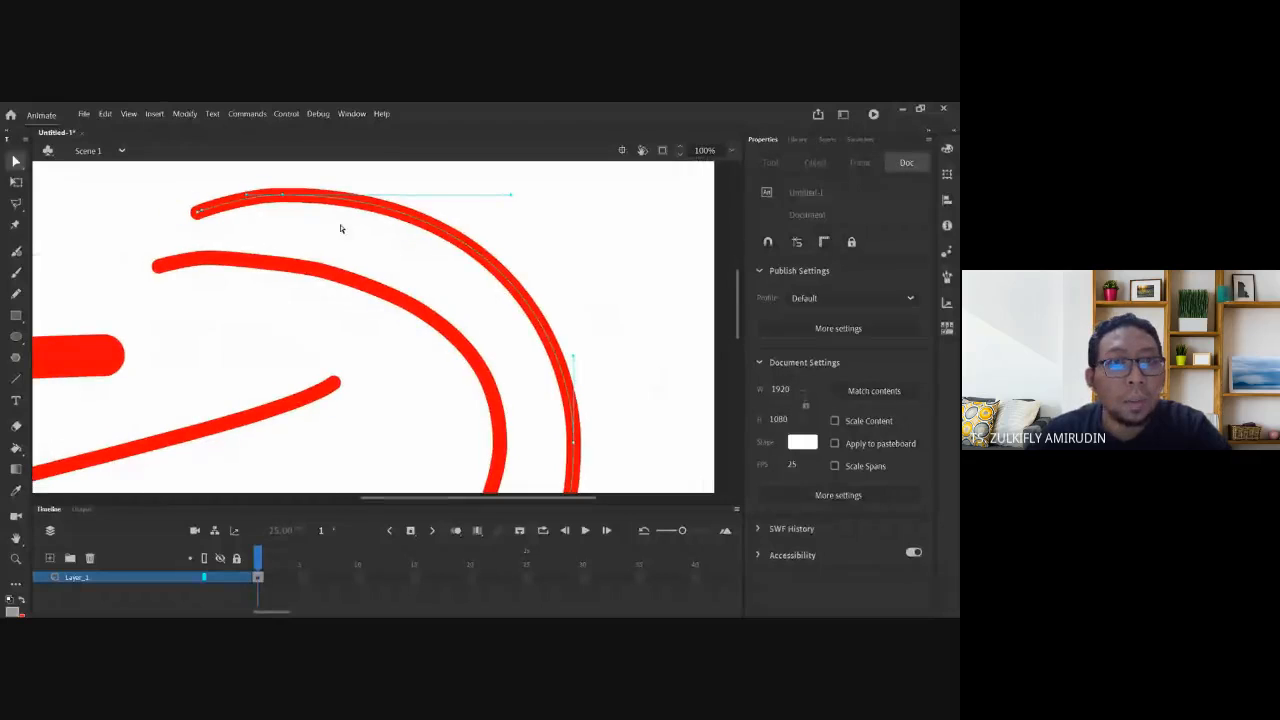
drag(312, 229, 409, 194)
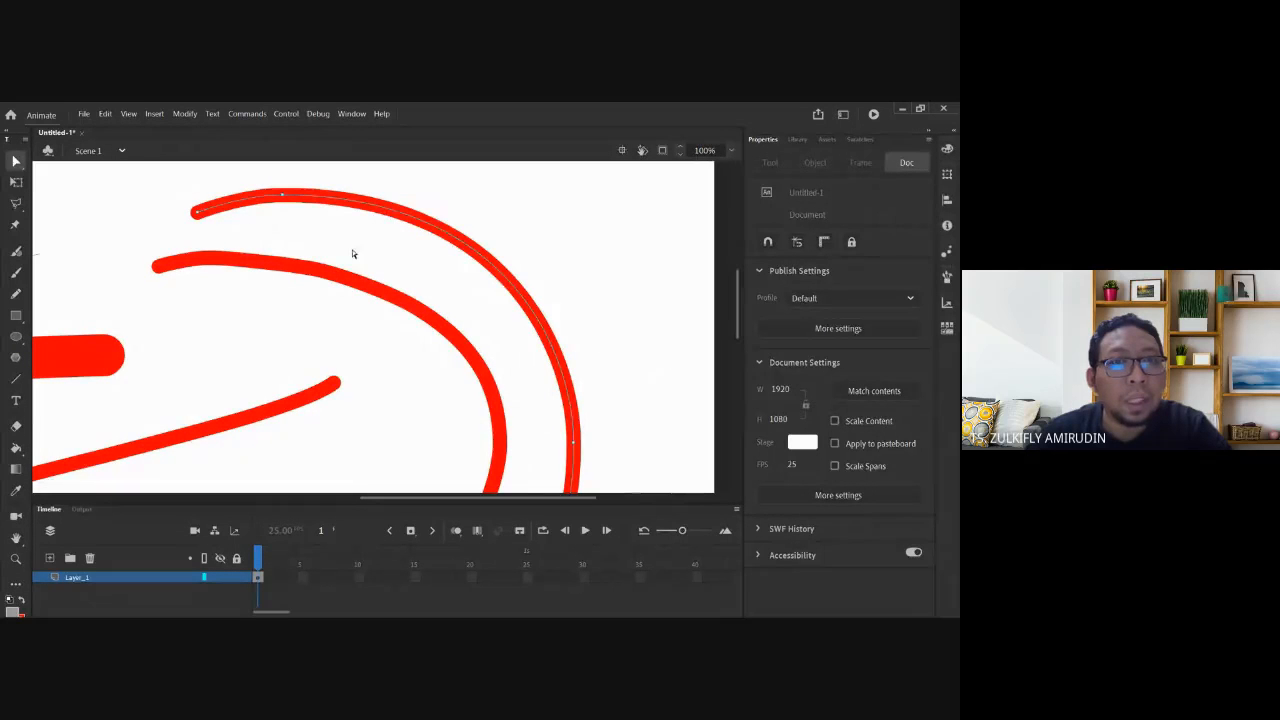
drag(352, 249, 306, 288)
Zoom out to 50% so the whole stage with its red curves fits in view.
key(space)
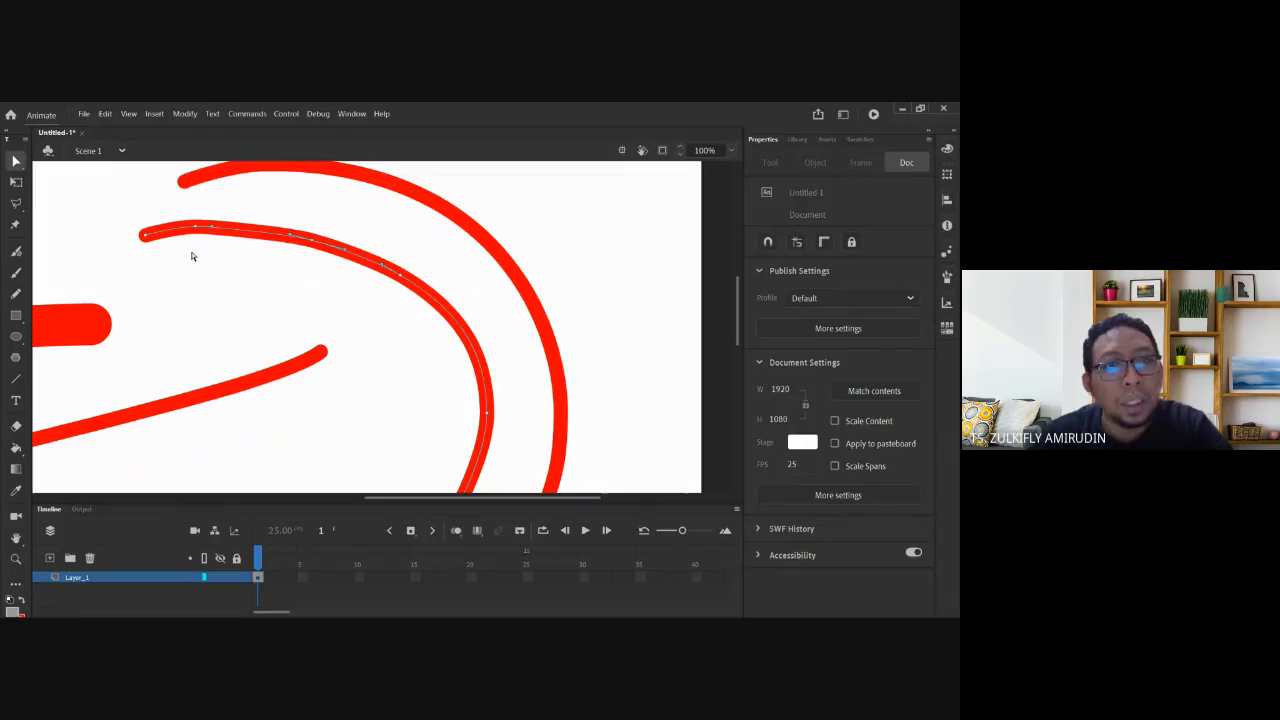
scroll(443, 366, down, 3)
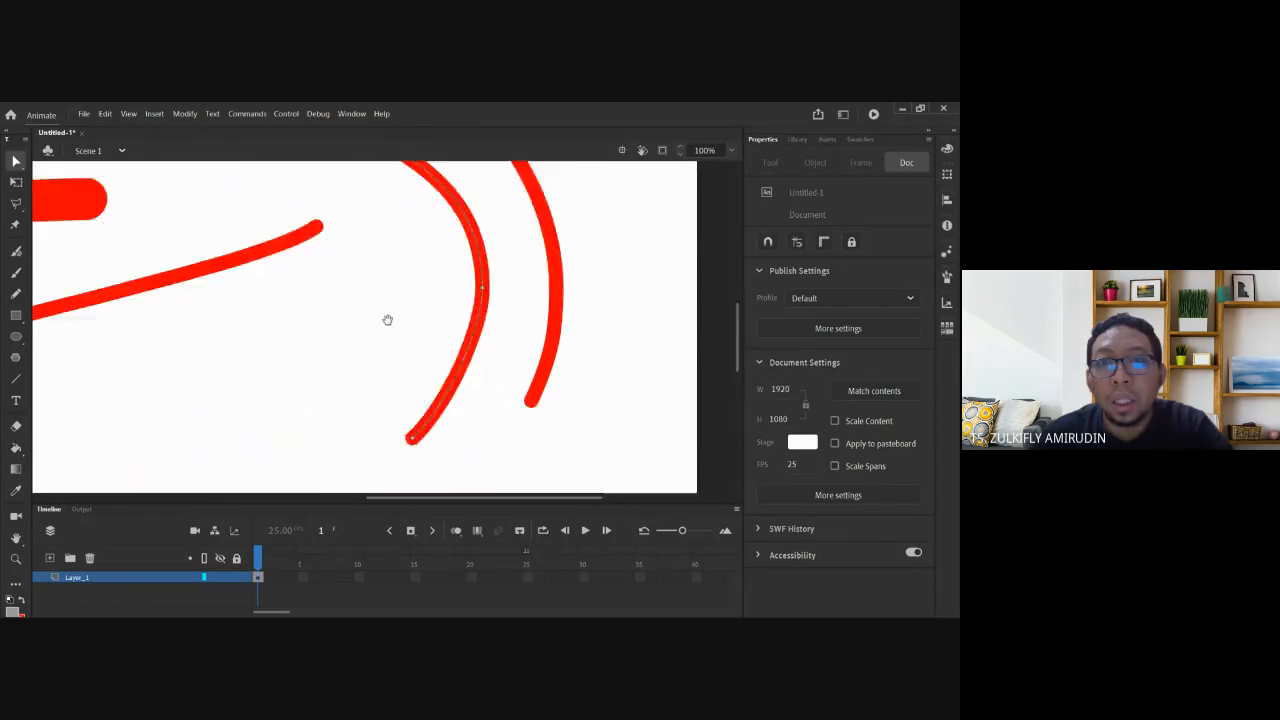
mouse_move(267, 177)
mouse_down()
mouse_move(340, 251)
mouse_move(474, 320)
mouse_up()
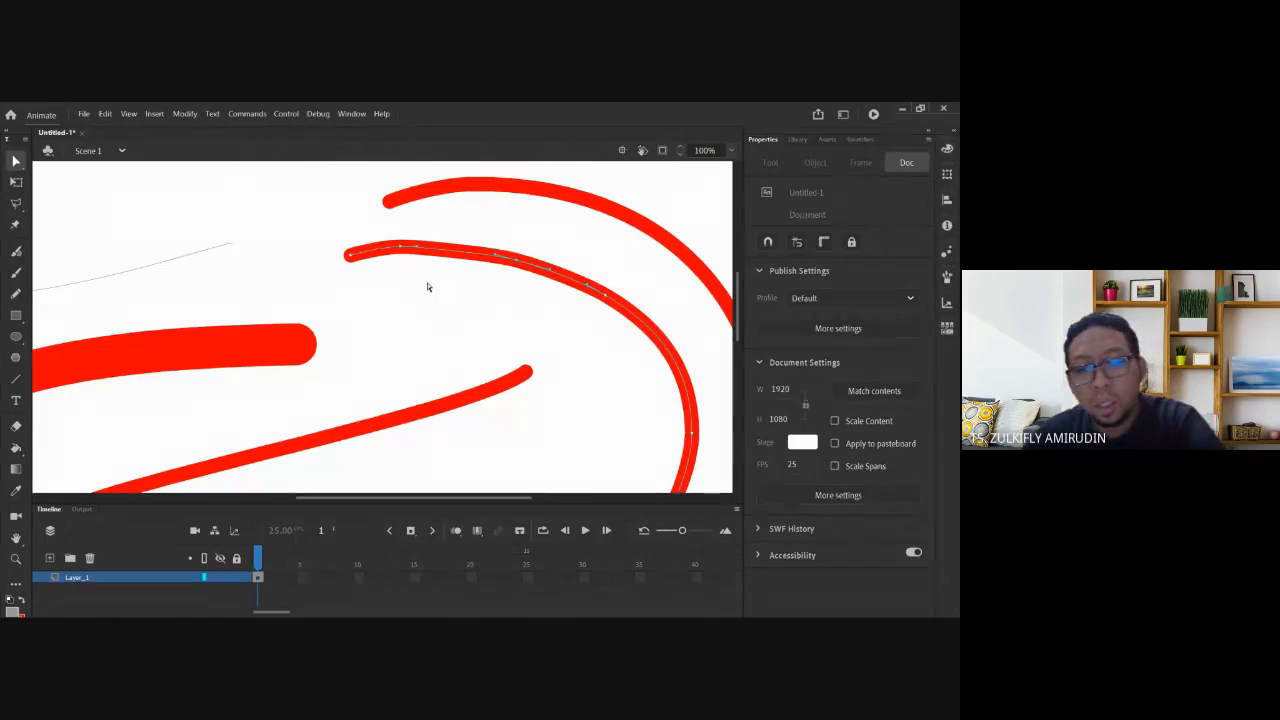
key(ctrl+minus)
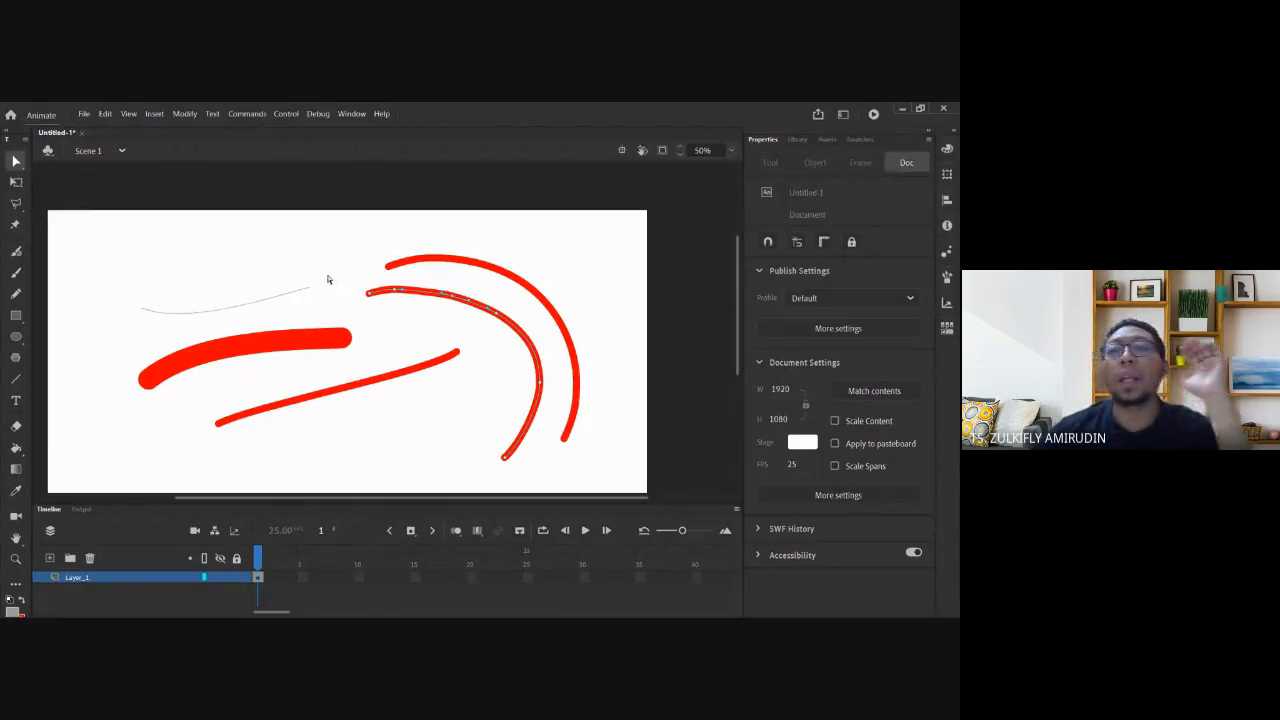
click(16, 293)
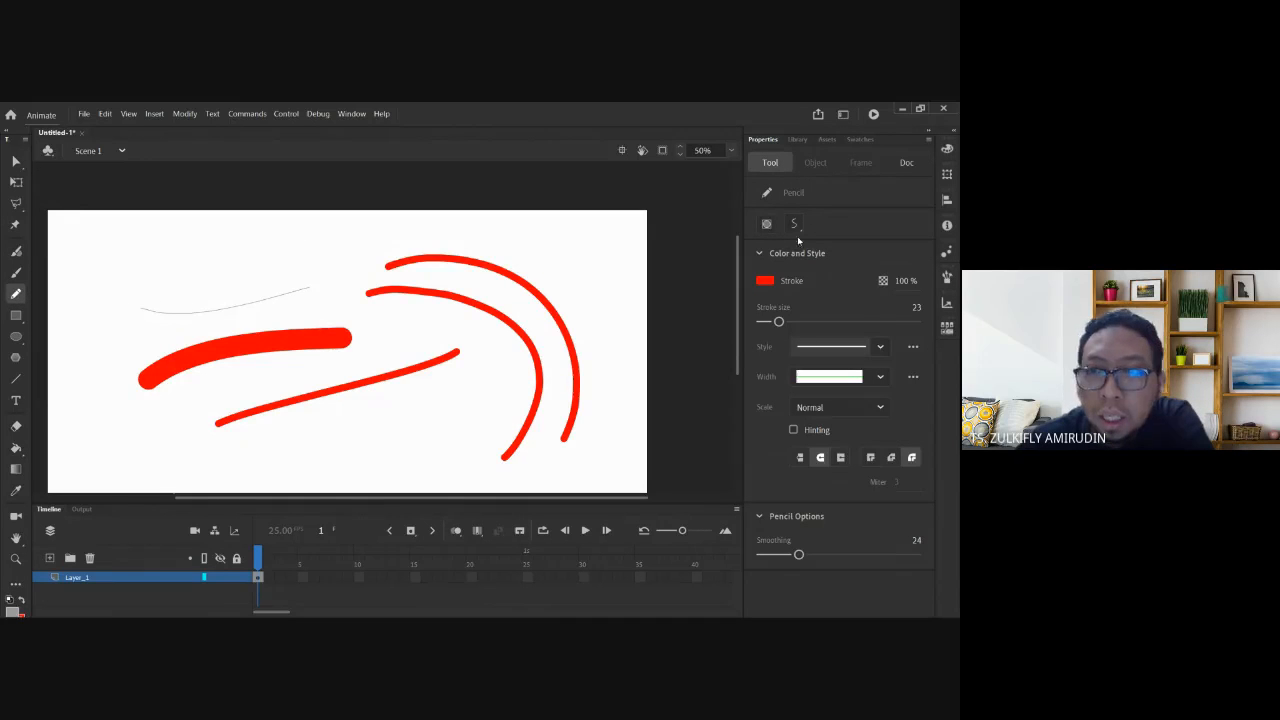
Switch the pencil to the dashed style and draw a red curve across the upper left.
click(881, 348)
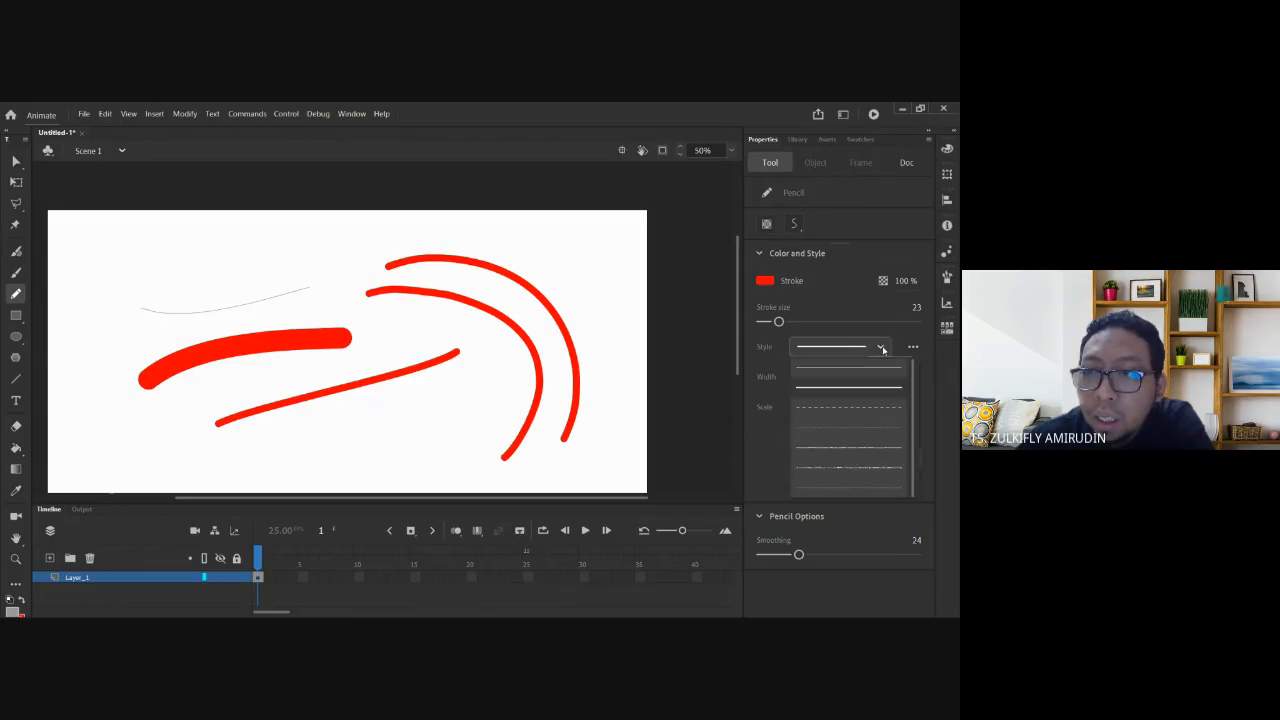
click(848, 407)
drag(216, 246, 106, 286)
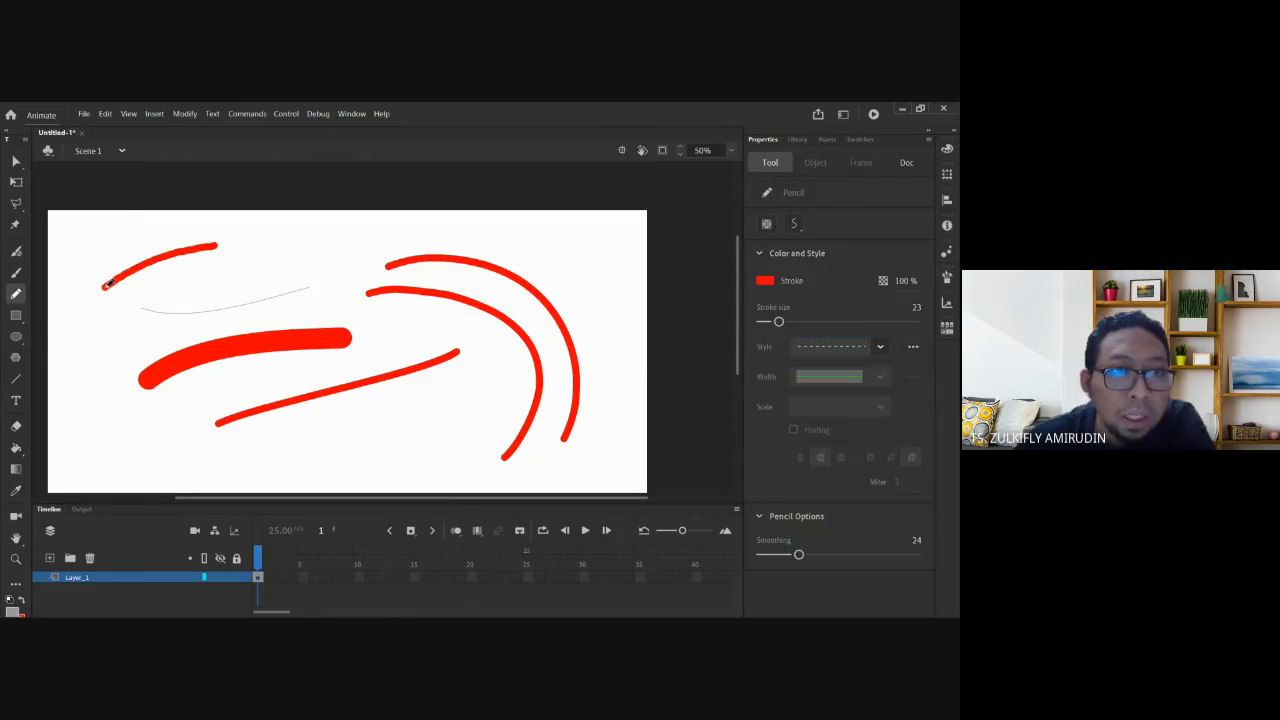
Try another stroke style, then select the new top-left red stroke and return to the Pencil.
click(881, 348)
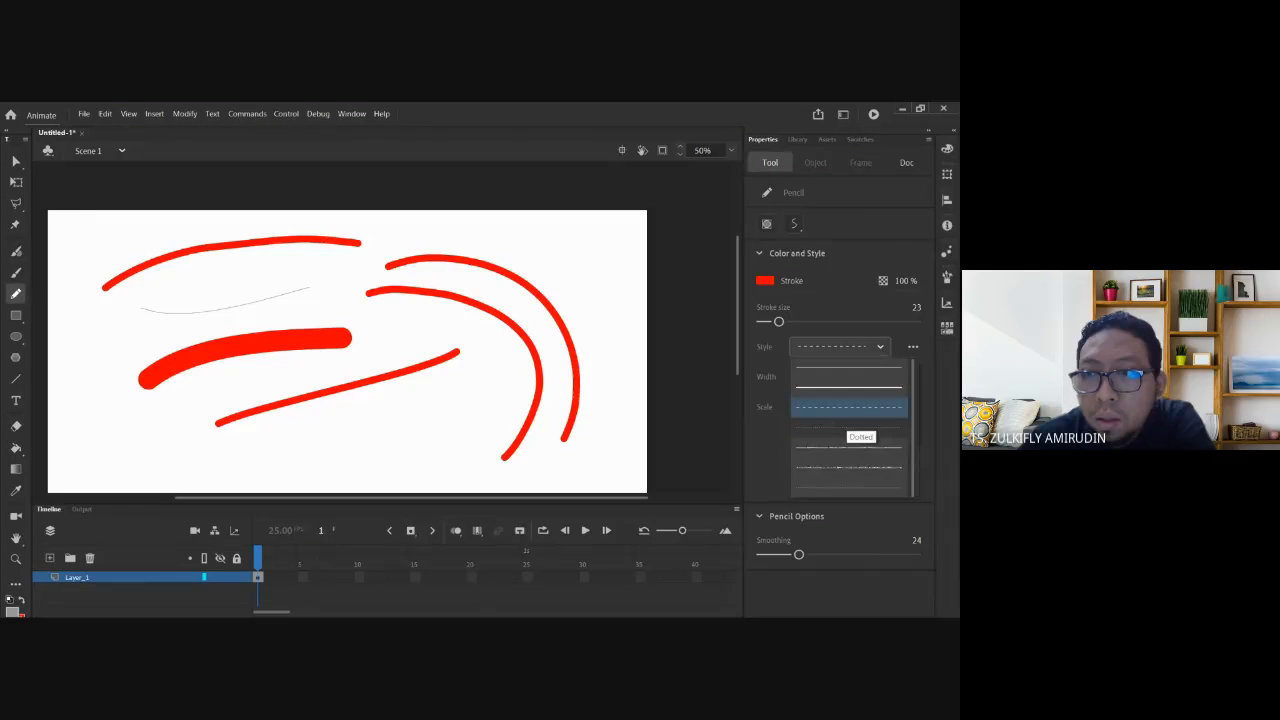
click(850, 408)
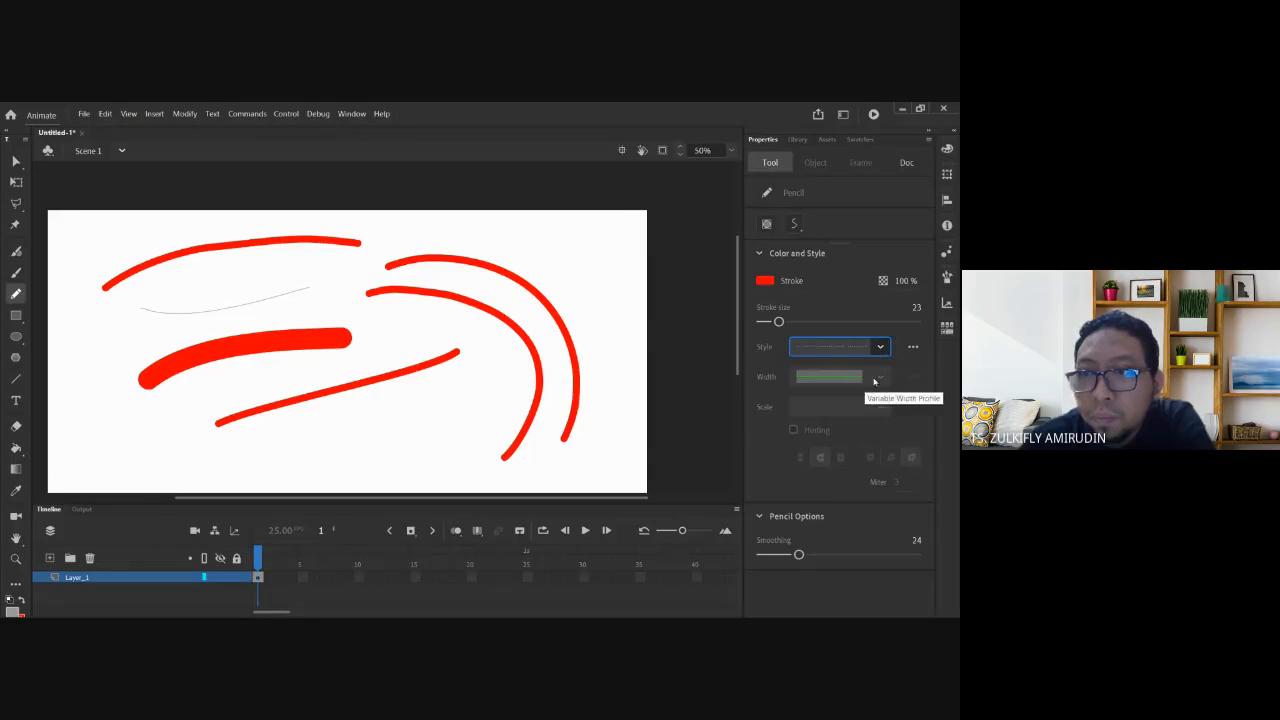
click(880, 346)
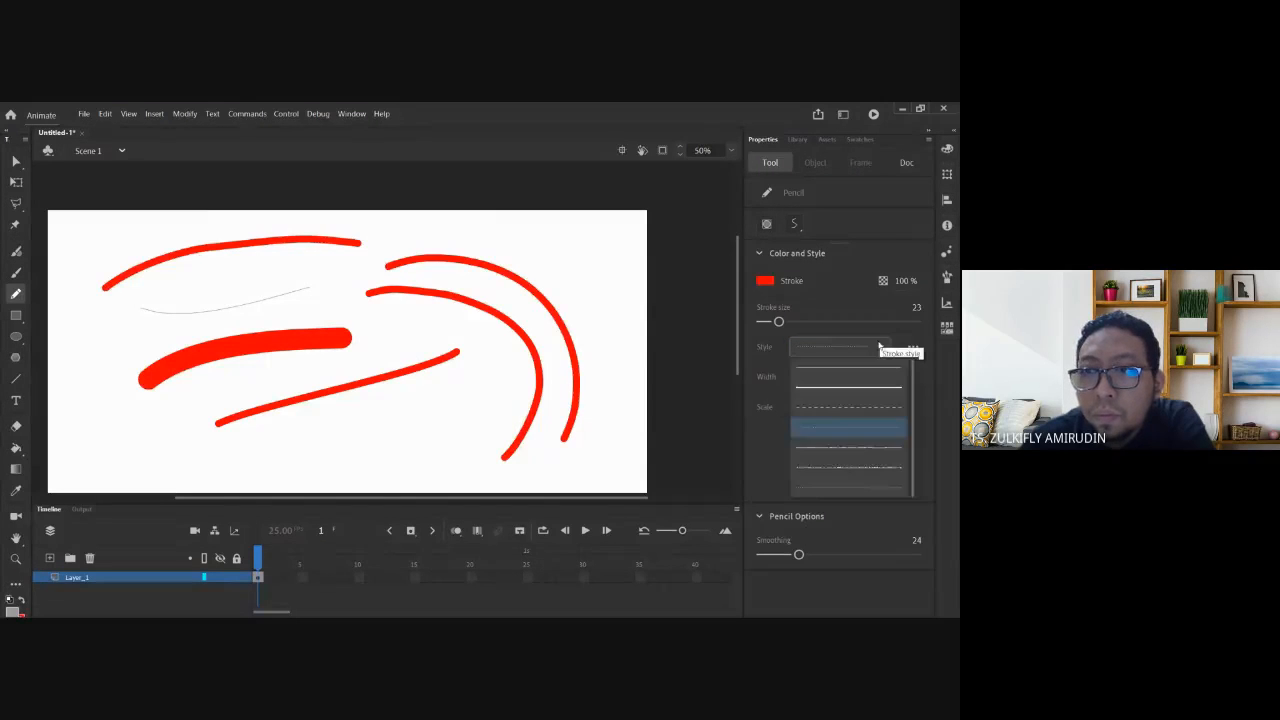
click(880, 346)
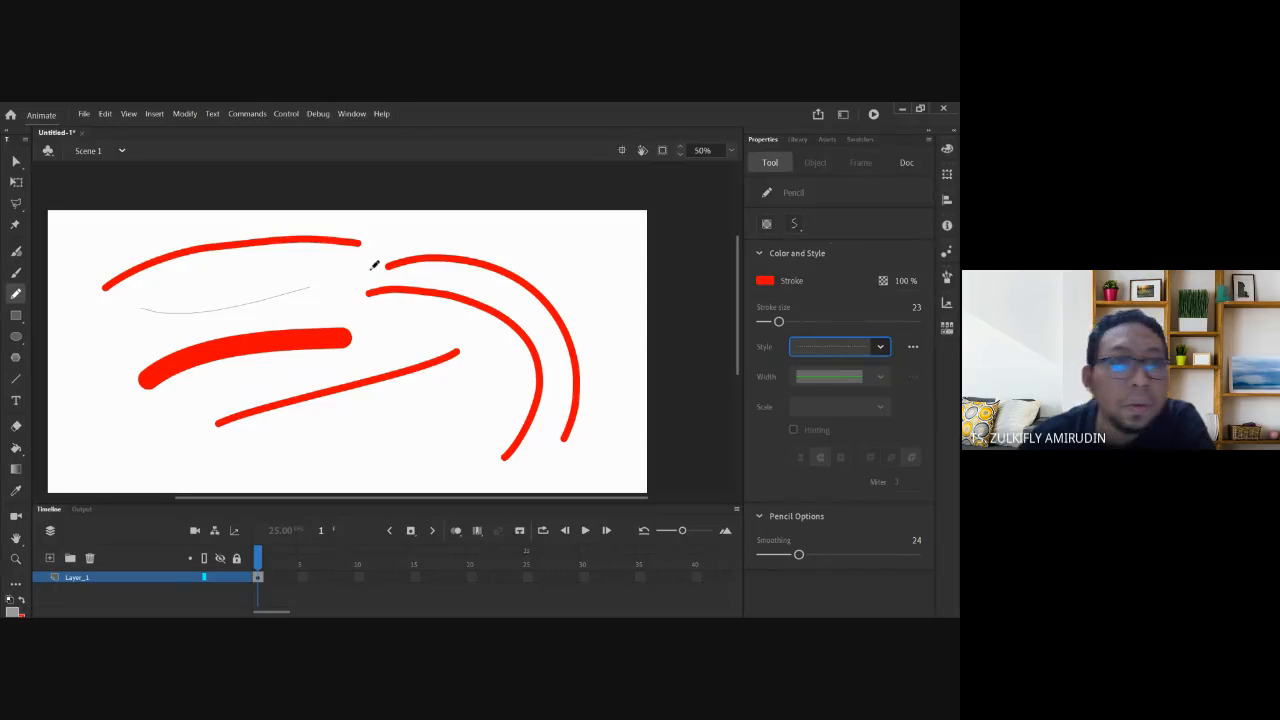
click(16, 161)
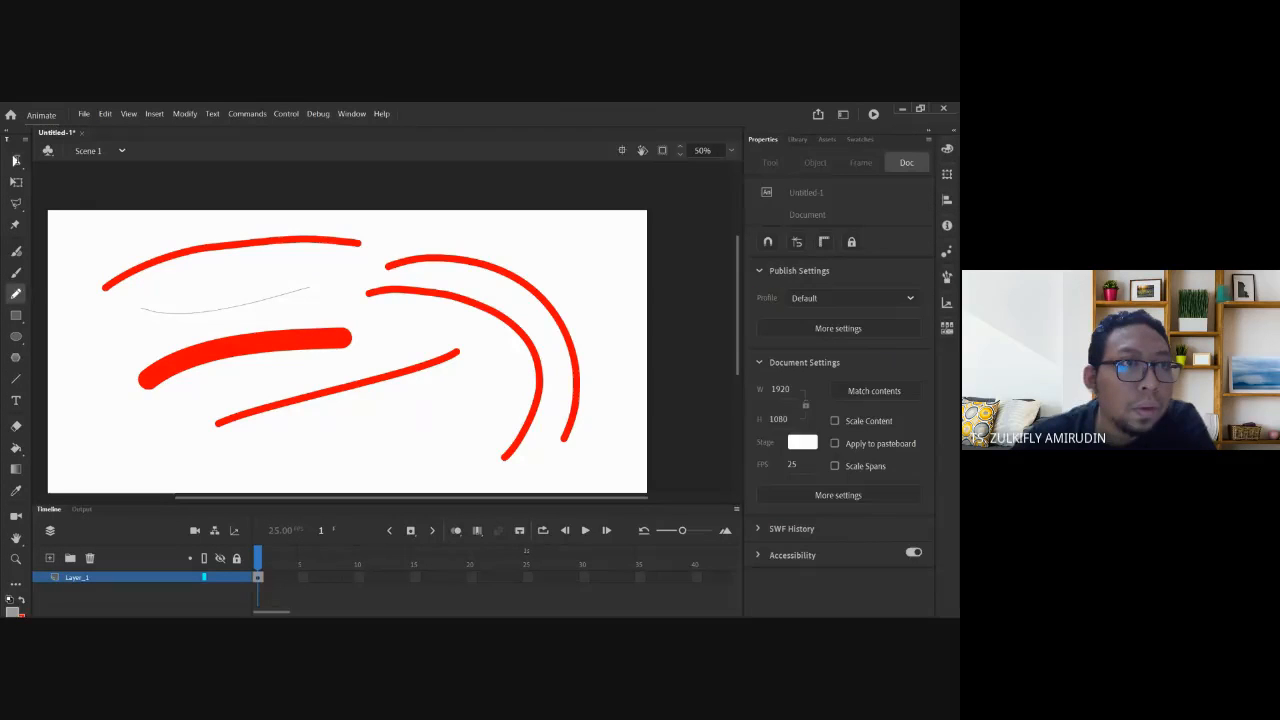
click(190, 255)
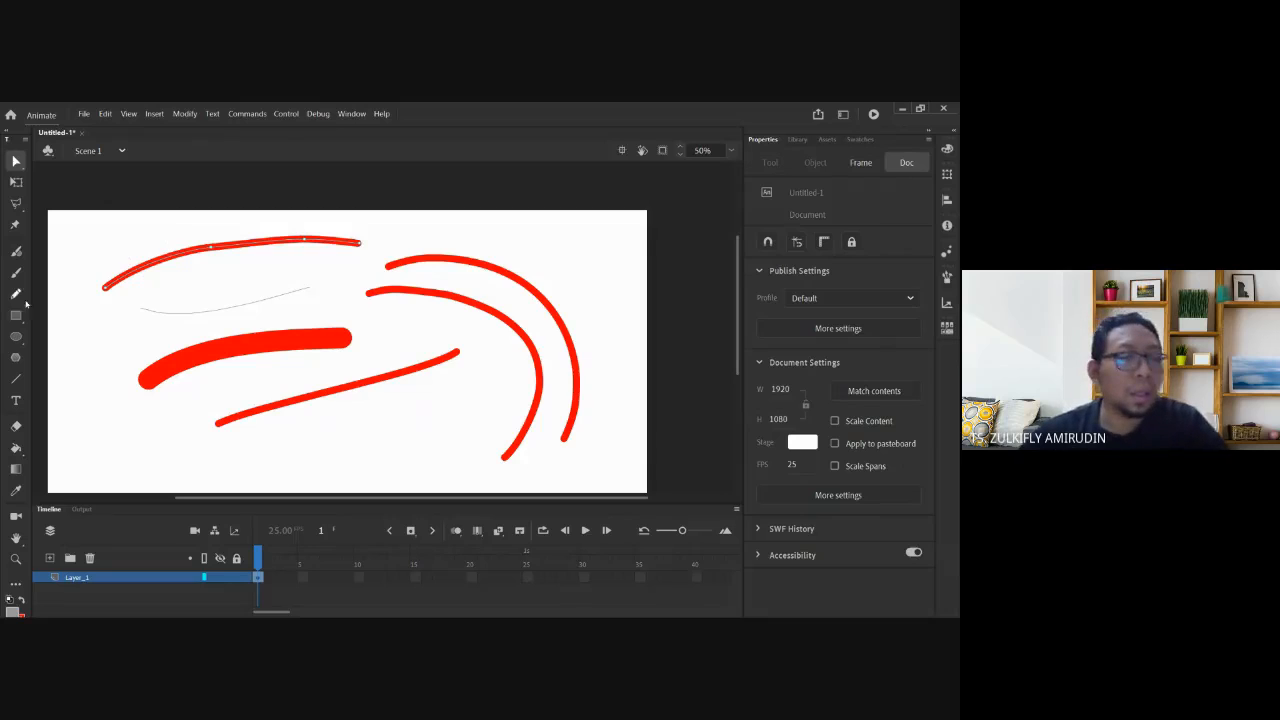
click(16, 293)
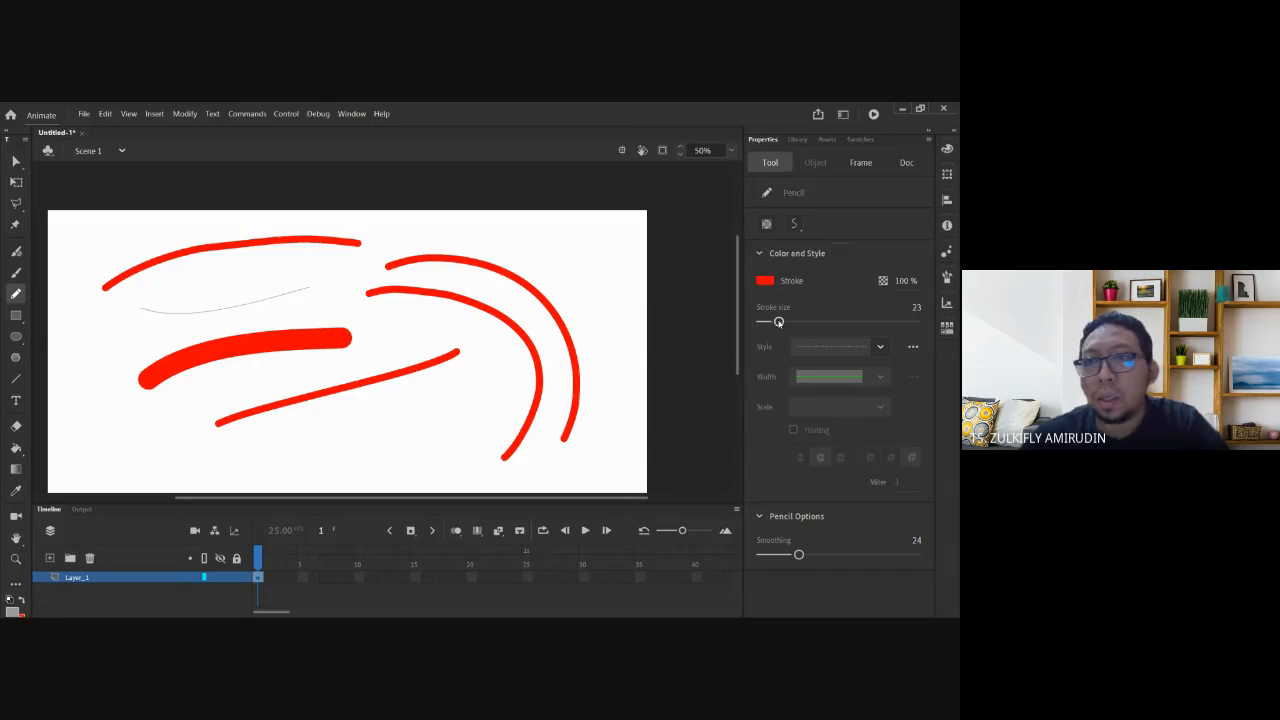
Lower the stroke size to 4 and draw thin solid and dashed red arcs at upper right.
drag(778, 322, 778, 322)
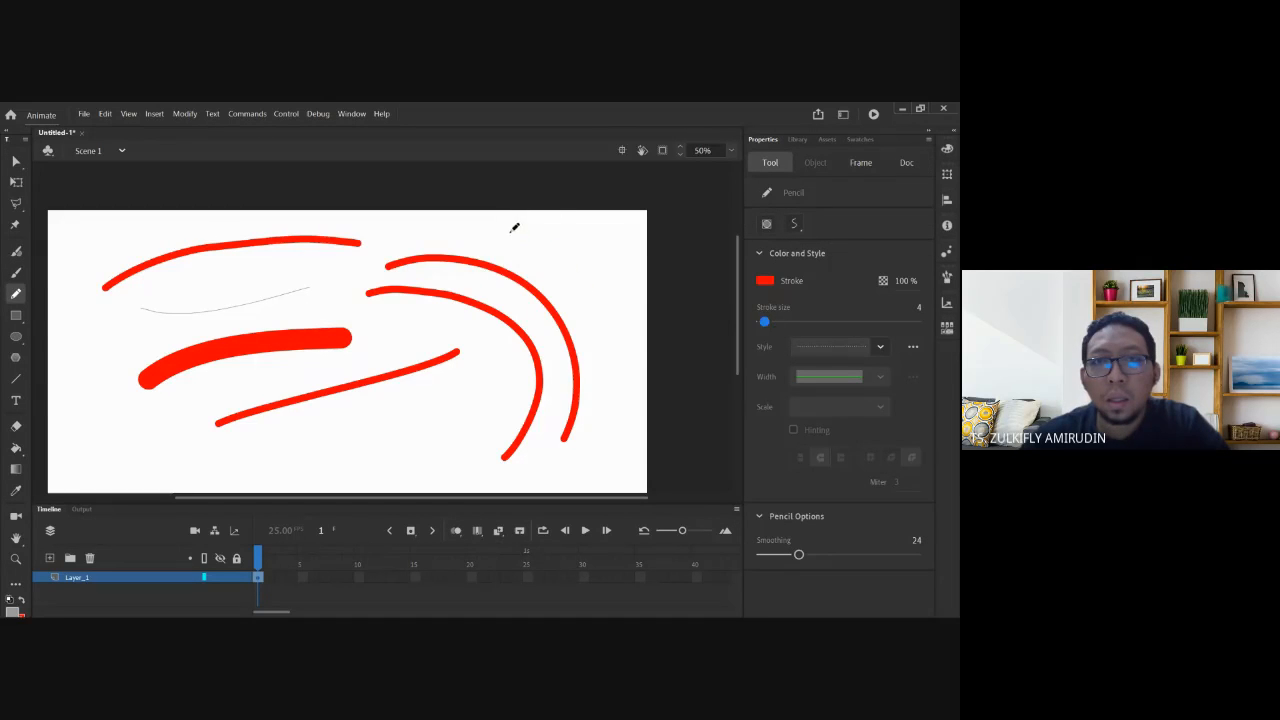
drag(510, 232, 610, 350)
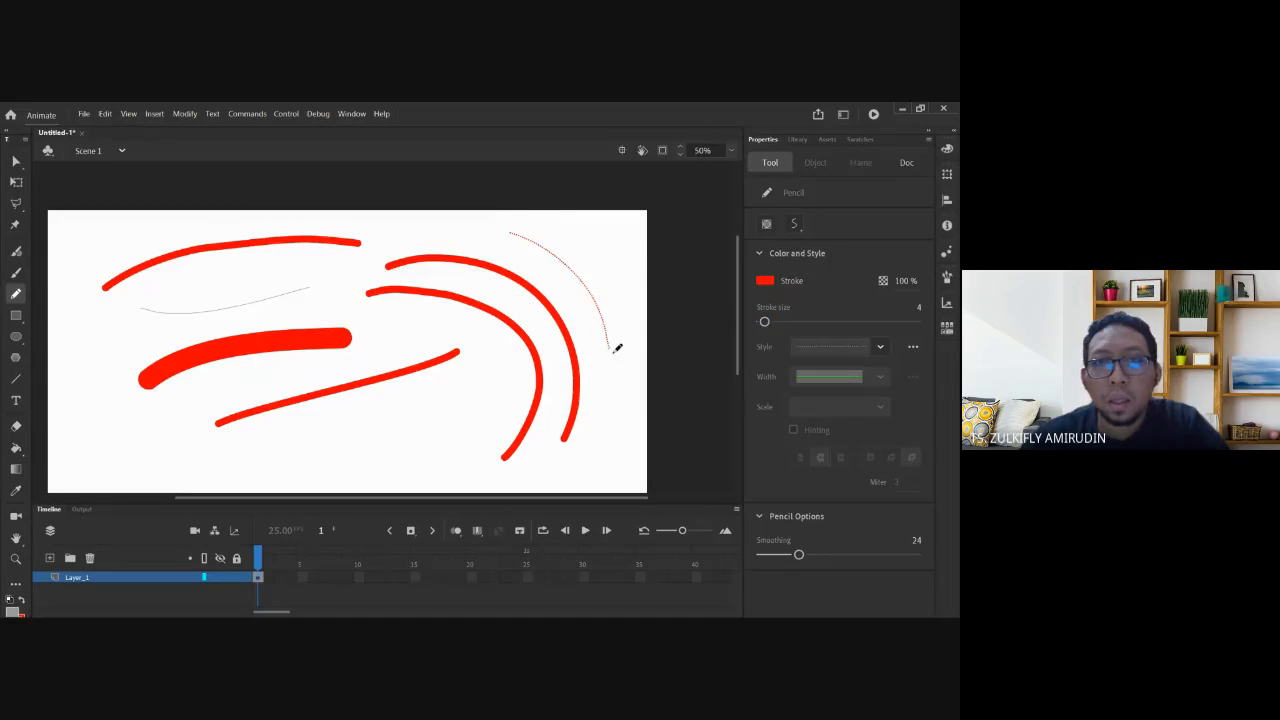
click(881, 347)
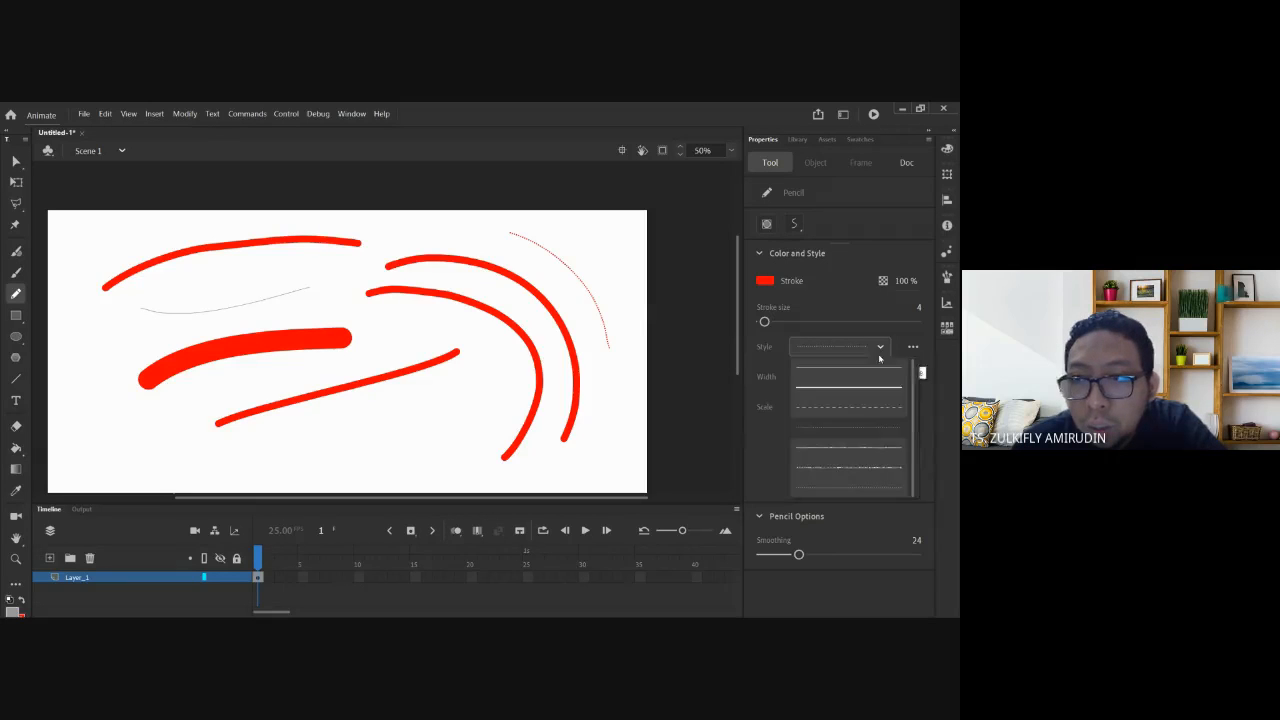
click(848, 407)
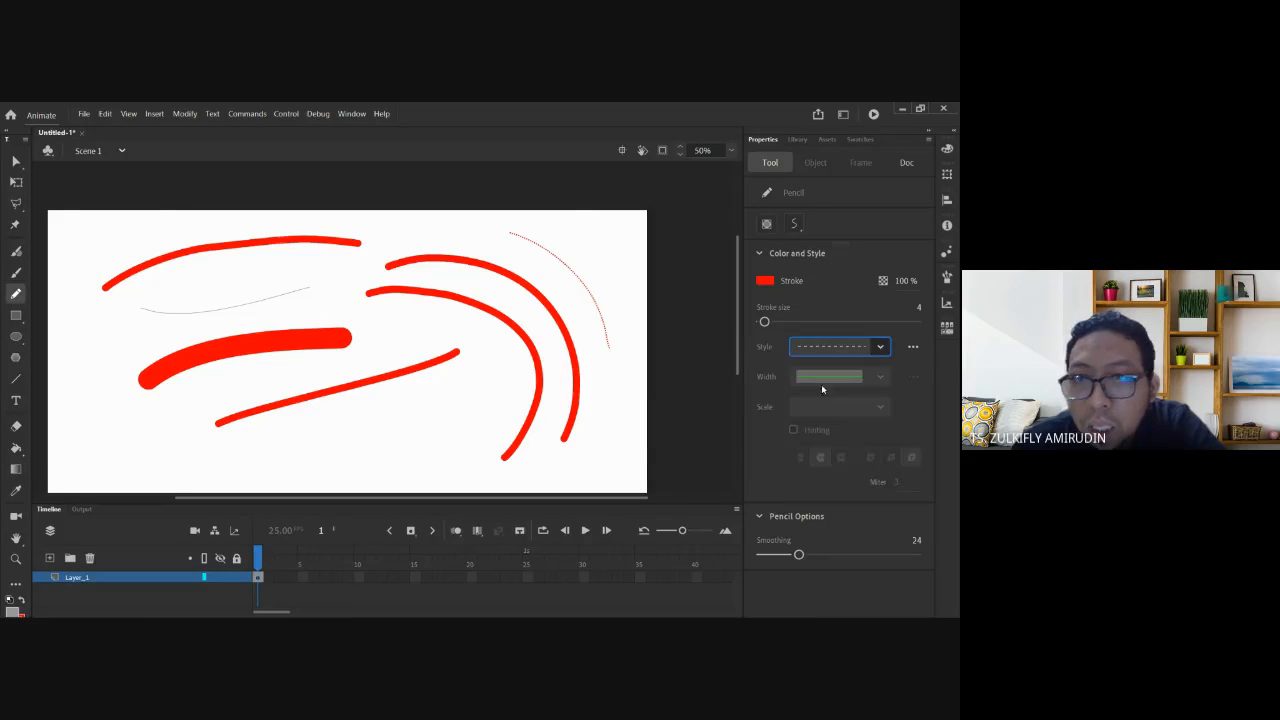
mouse_move(576, 226)
mouse_down()
mouse_move(618, 273)
mouse_move(620, 400)
mouse_up()
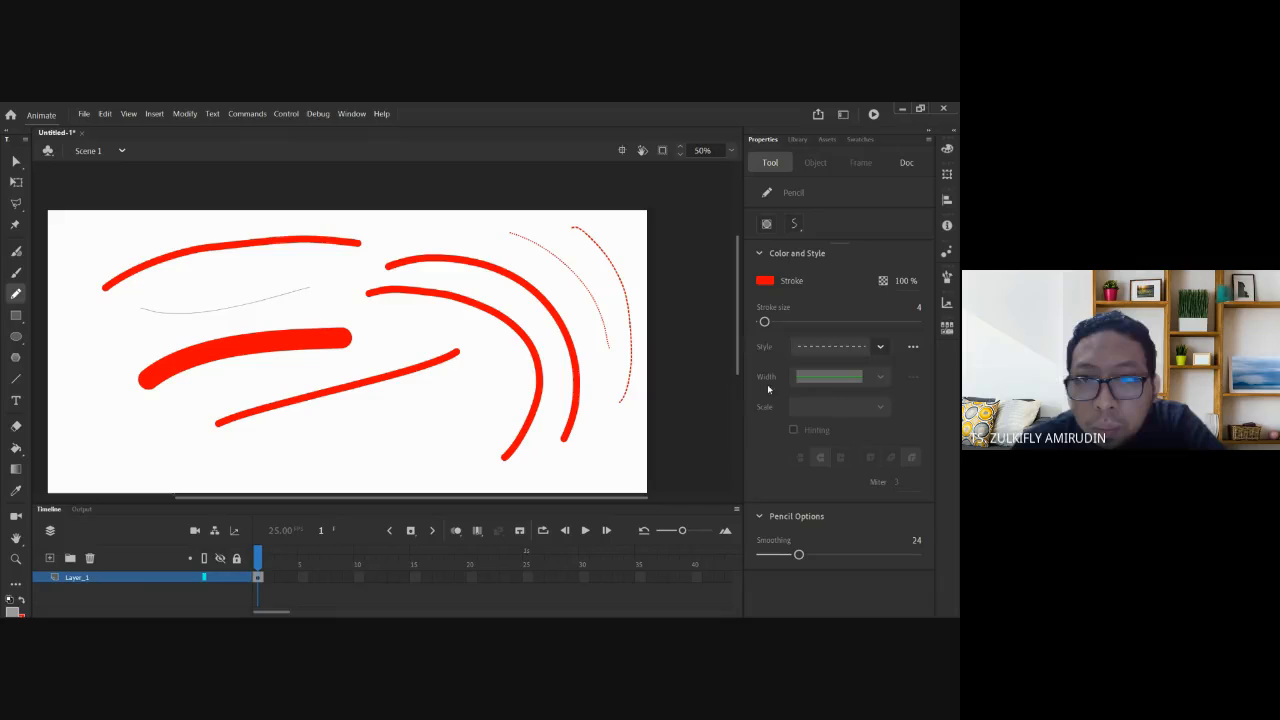
Draw dotted strokes at sizes 4 and 11, then select all and delete every stroke.
click(880, 346)
click(848, 467)
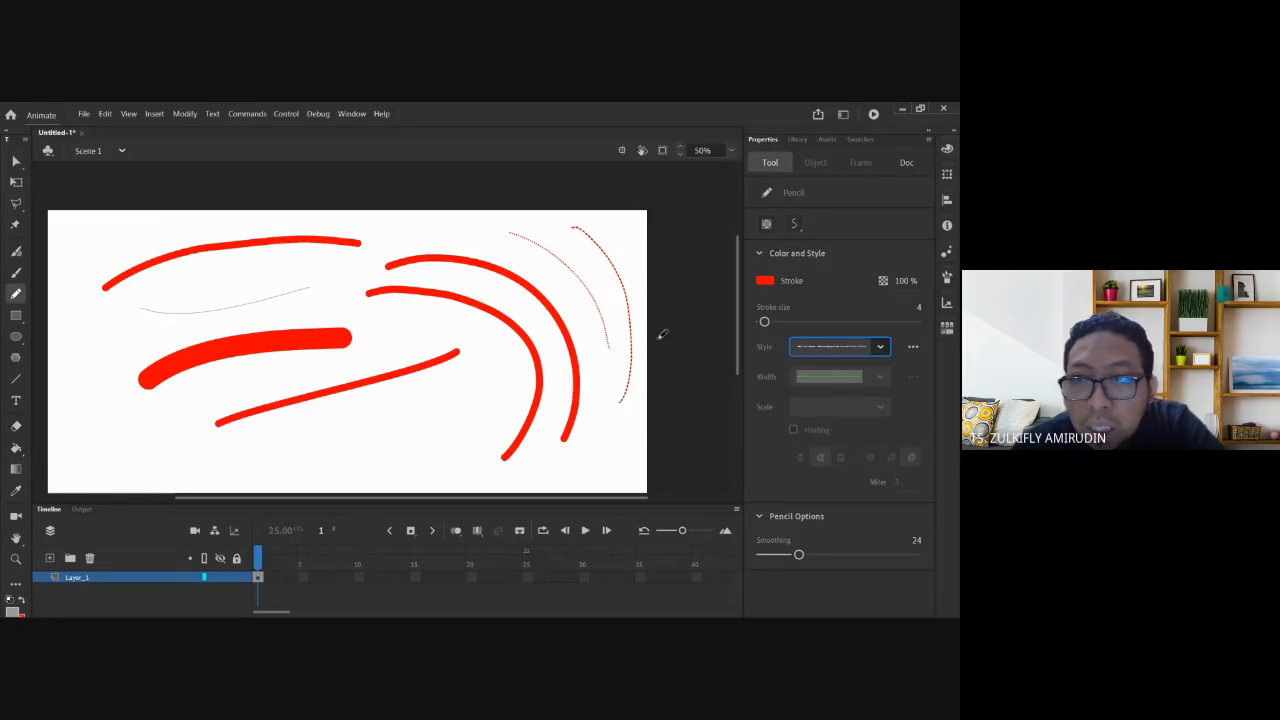
mouse_move(494, 341)
mouse_down()
mouse_move(477, 384)
mouse_move(394, 447)
mouse_move(352, 454)
mouse_up()
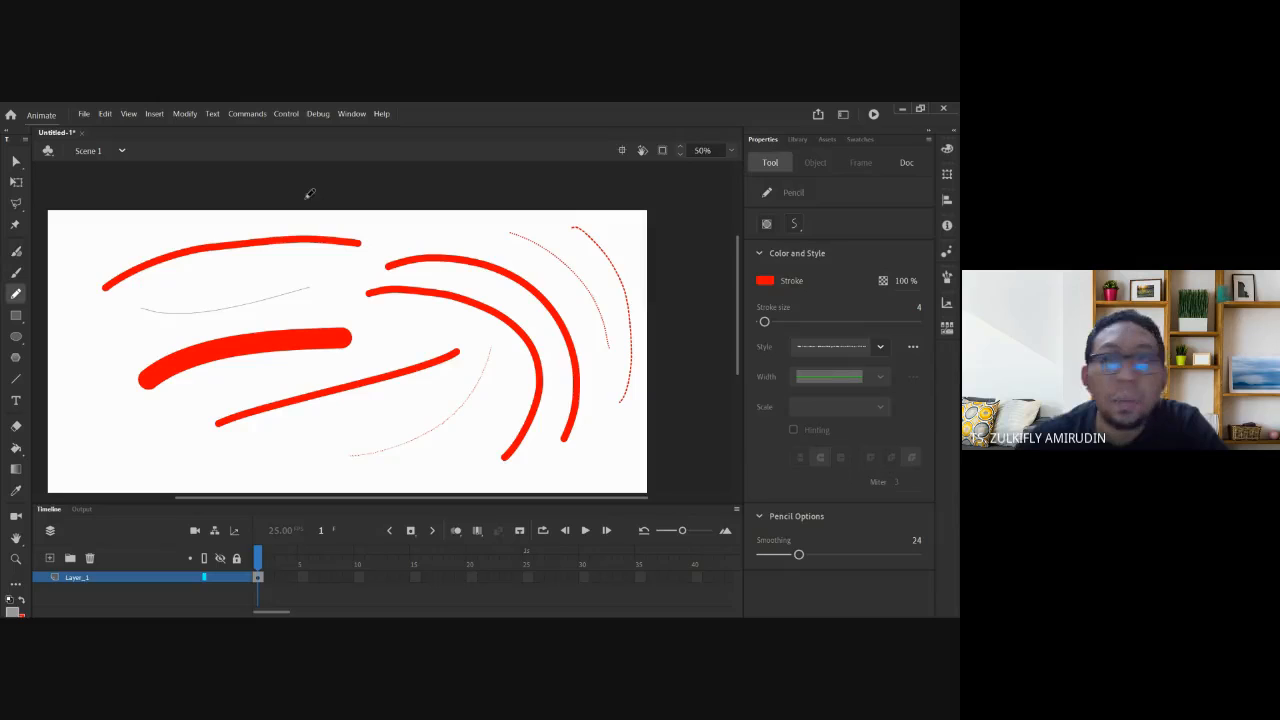
drag(766, 321, 771, 321)
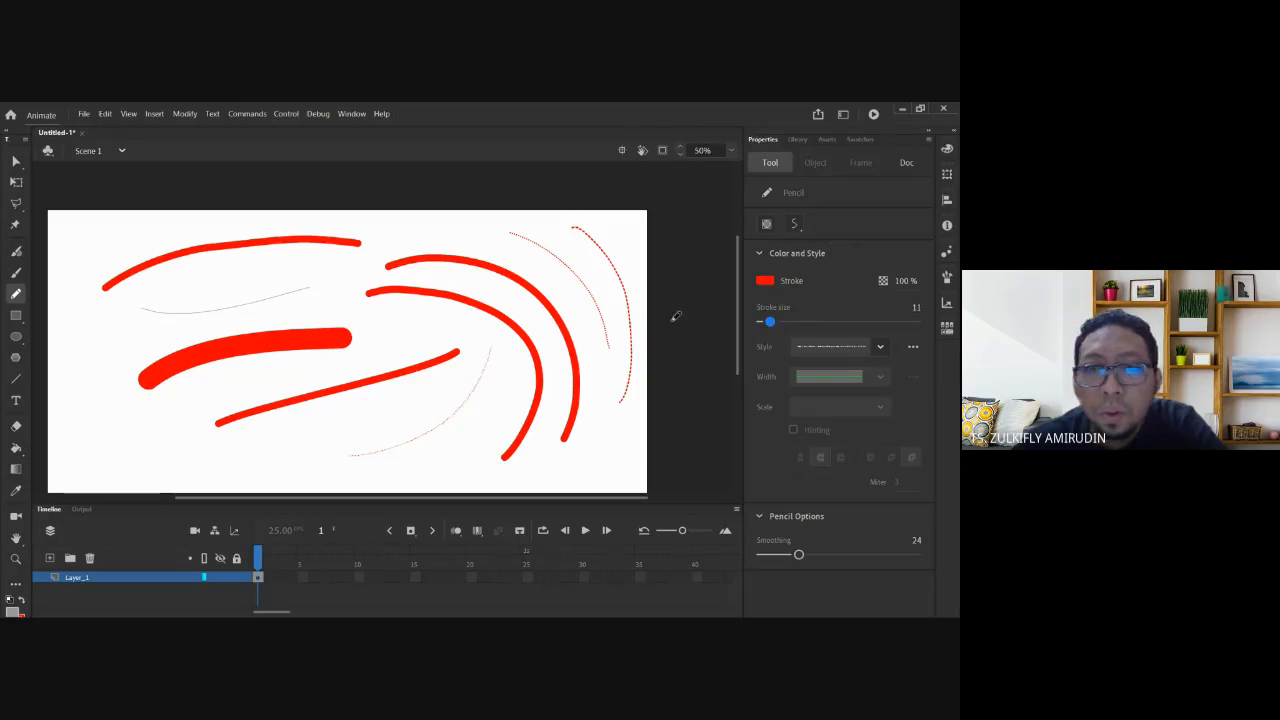
mouse_move(458, 372)
mouse_down()
mouse_move(372, 426)
mouse_move(290, 452)
mouse_up()
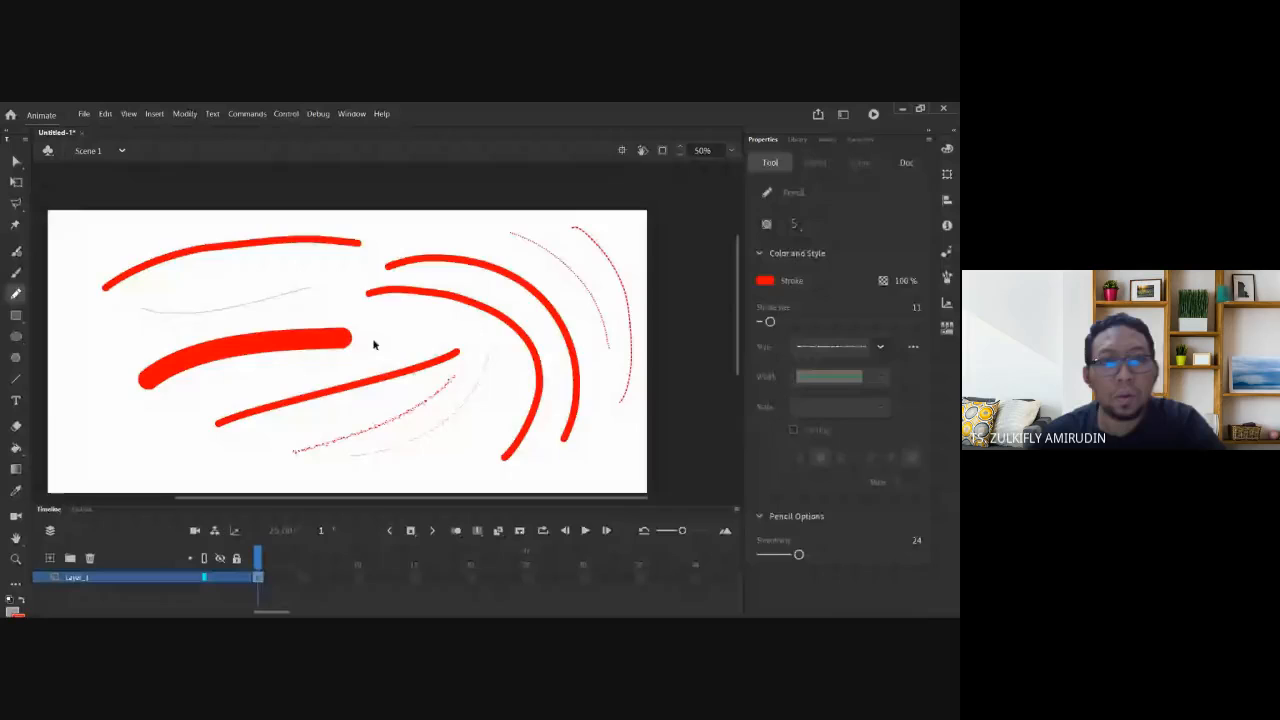
key(ctrl+a)
key(Delete)
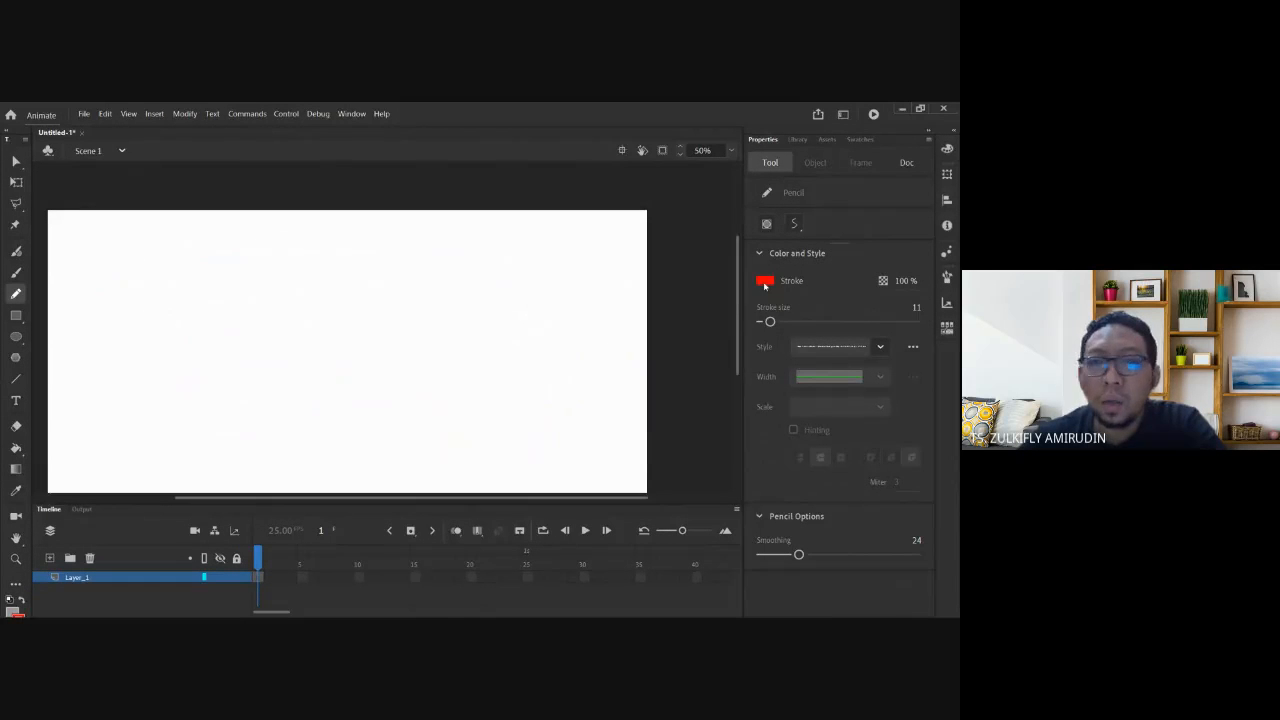
Set the stroke colour to black and pencil the round head outline and ear curl.
click(765, 285)
click(565, 304)
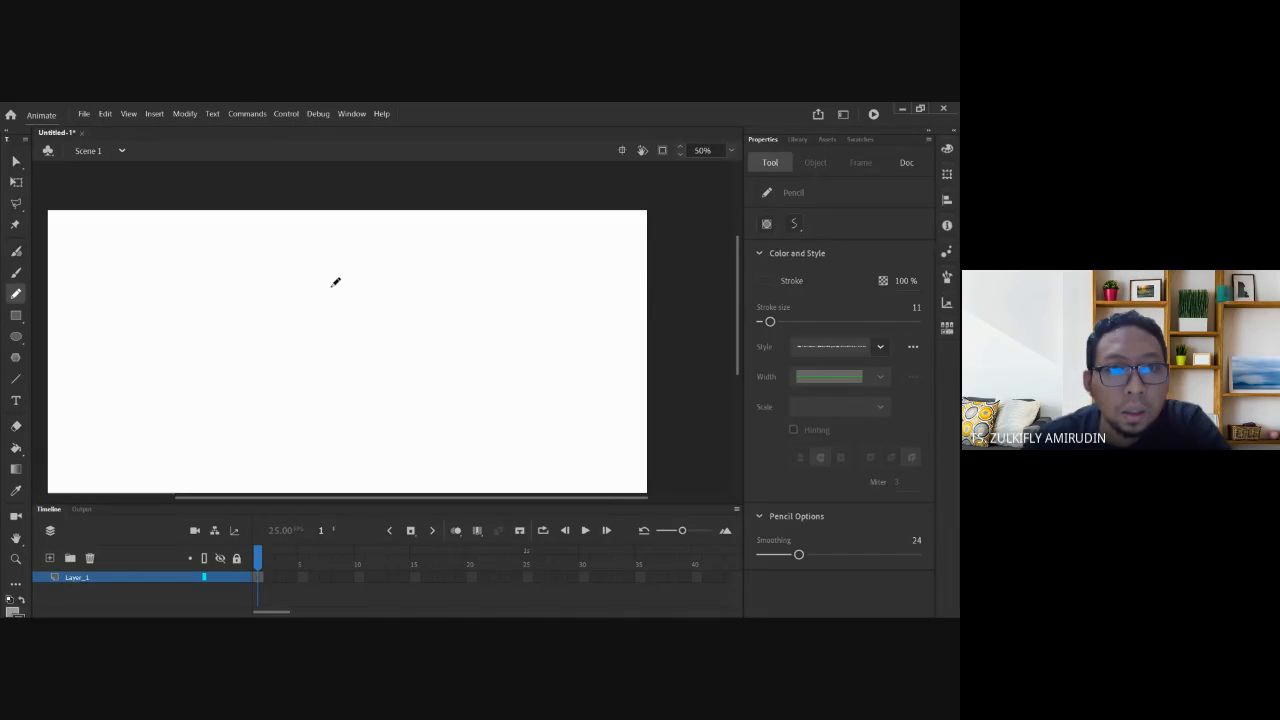
mouse_move(339, 281)
mouse_down()
mouse_move(304, 312)
mouse_move(281, 375)
mouse_move(290, 401)
mouse_move(385, 419)
mouse_move(449, 370)
mouse_move(434, 306)
mouse_move(367, 278)
mouse_move(316, 292)
mouse_up()
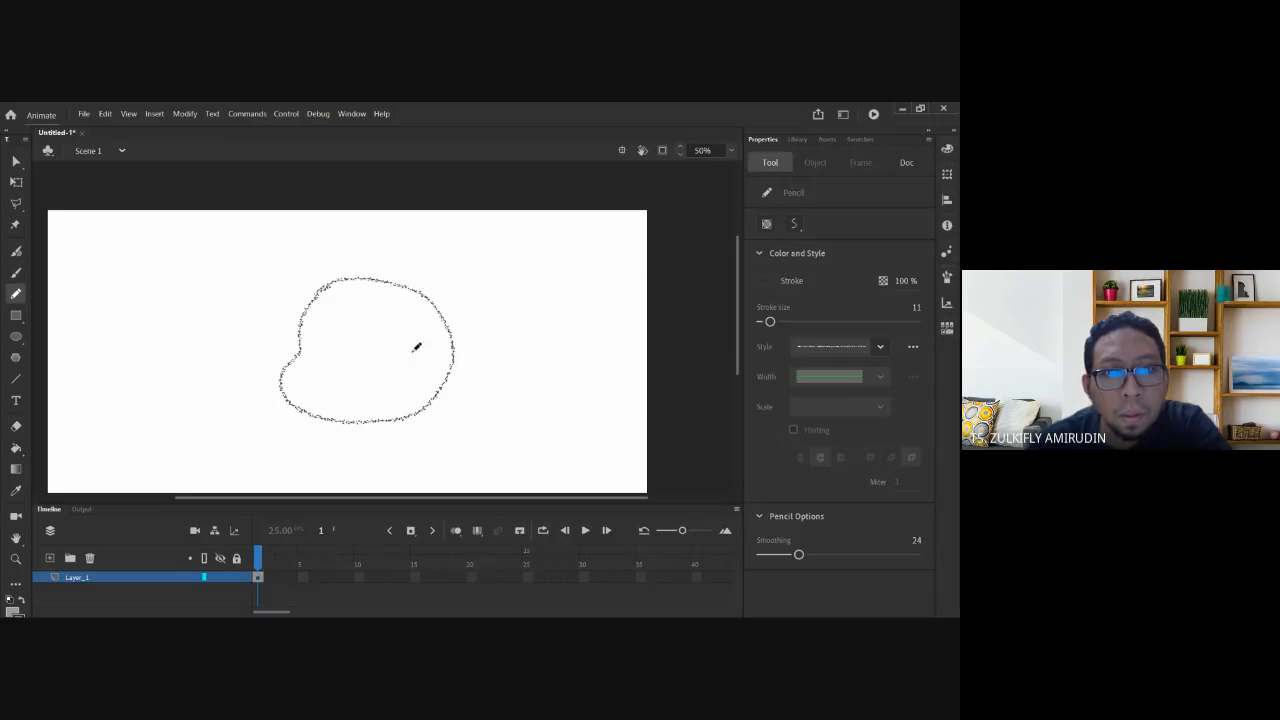
mouse_move(401, 367)
mouse_down()
mouse_move(418, 388)
mouse_move(400, 386)
mouse_up()
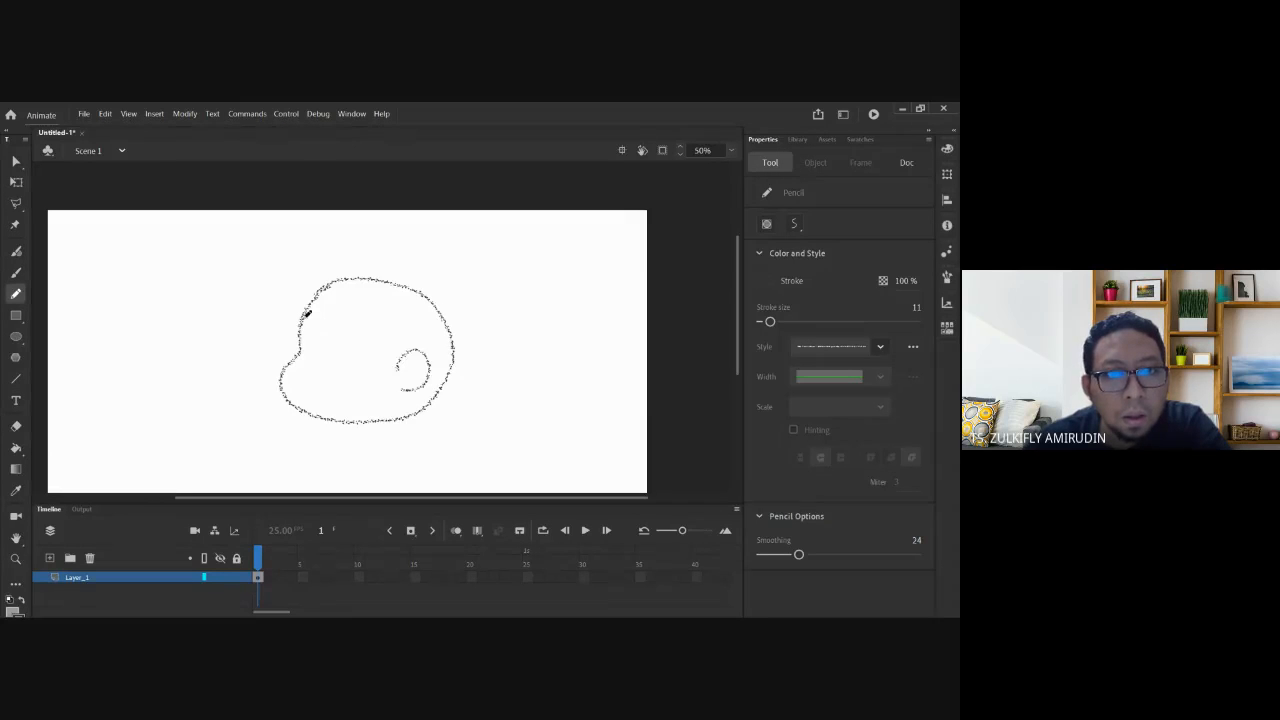
Draw the hairline, a small mouth loop, two eyes and an eyebrow.
mouse_move(388, 312)
mouse_down()
mouse_move(305, 315)
mouse_move(399, 368)
mouse_up()
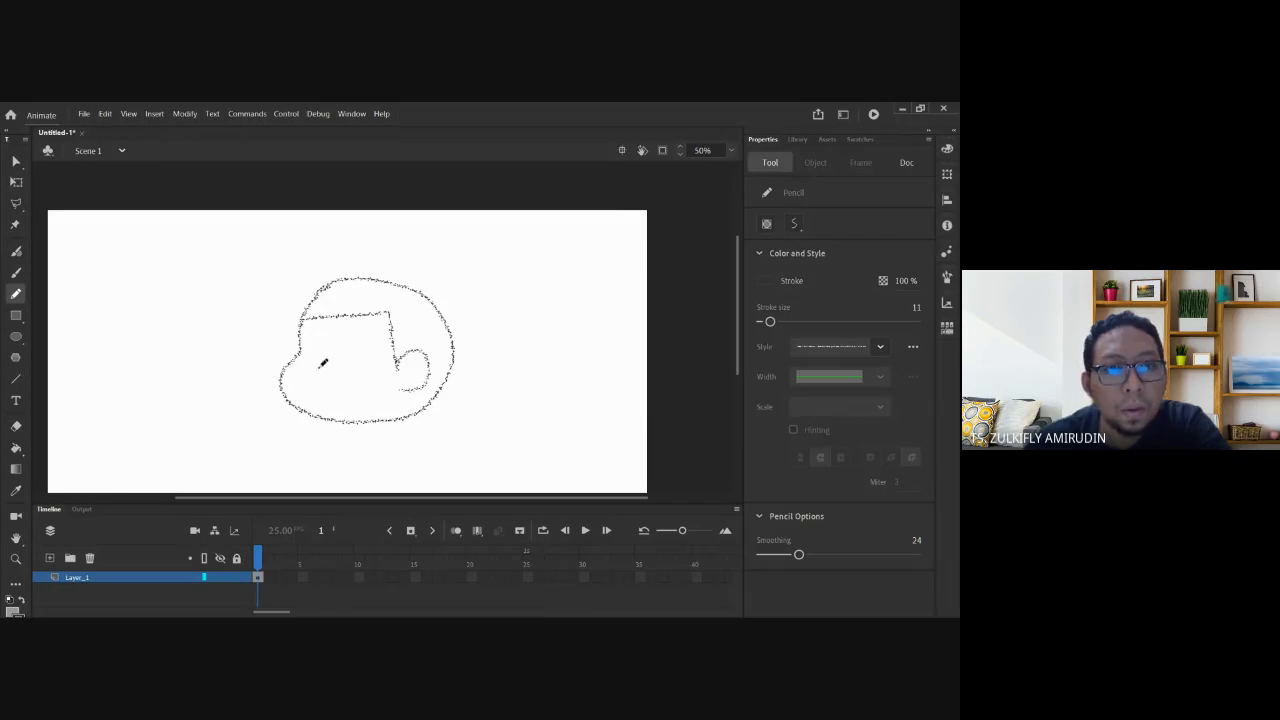
mouse_move(320, 379)
mouse_down()
mouse_move(318, 392)
mouse_move(318, 378)
mouse_up()
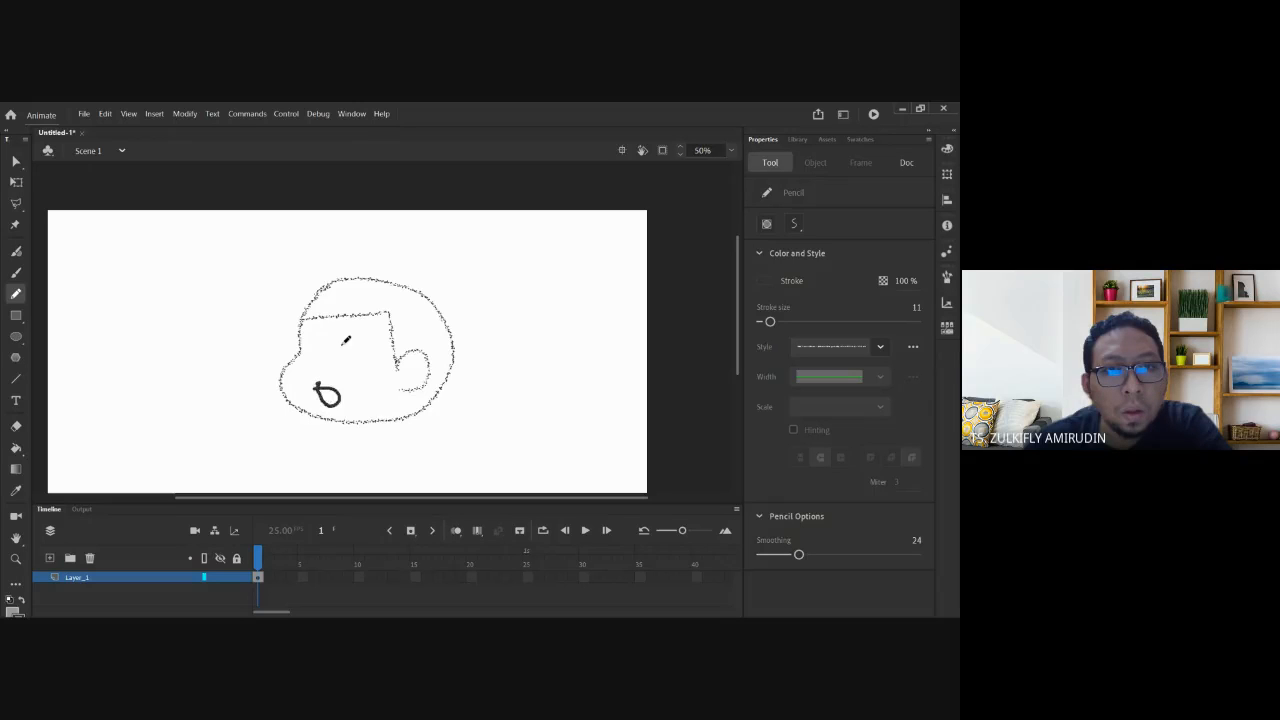
drag(351, 335, 345, 334)
mouse_move(318, 340)
mouse_down()
mouse_move(371, 317)
mouse_move(297, 327)
mouse_up()
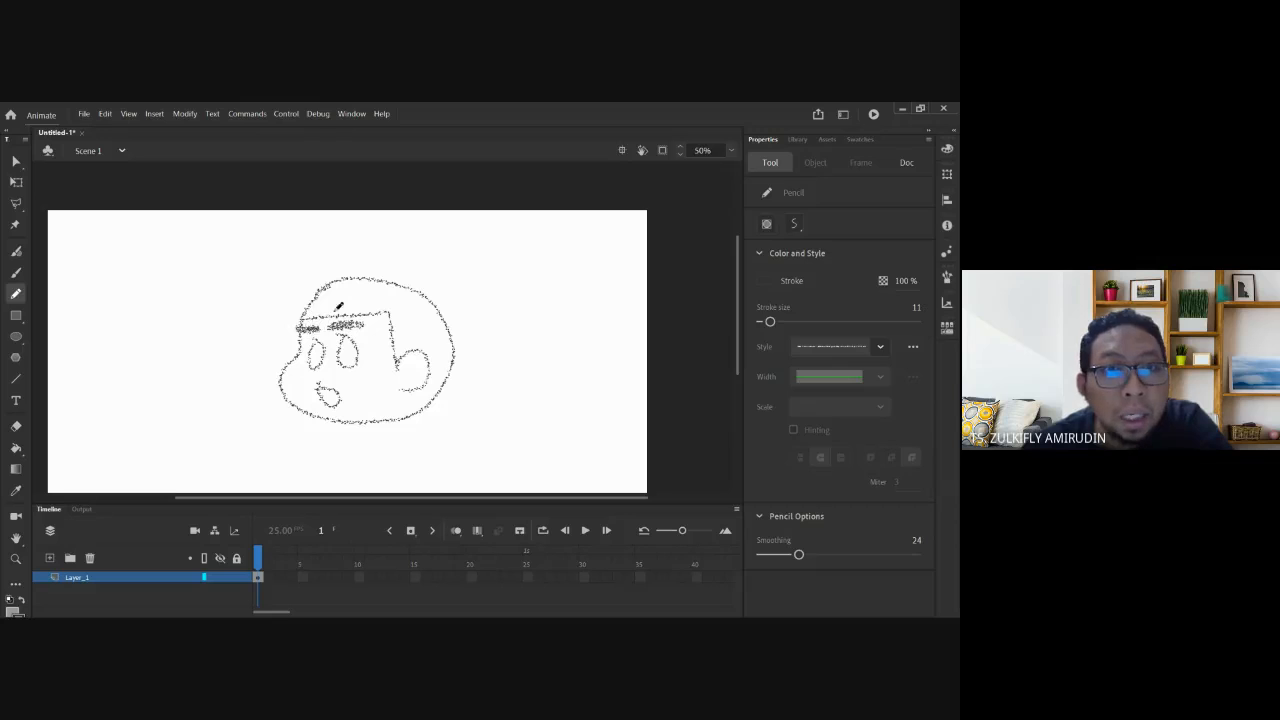
Zoom in on the face and change the pencil from stippled to a solid style at size 0.1.
click(343, 380)
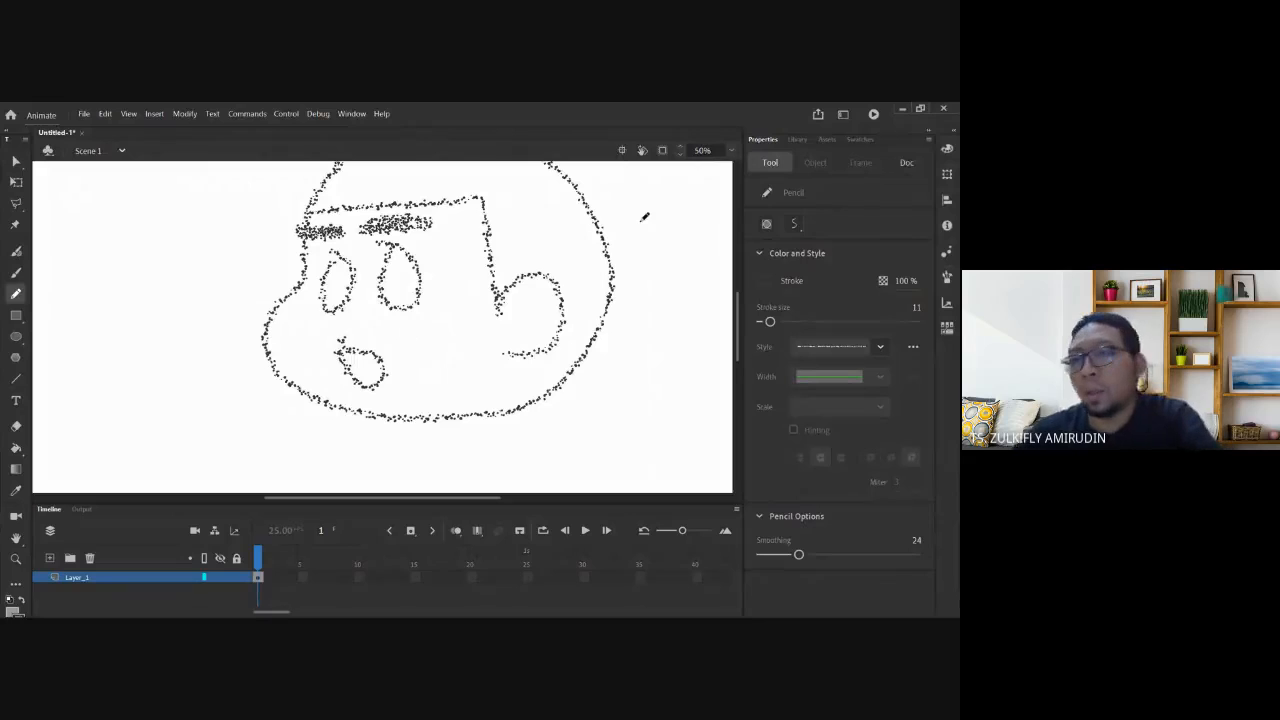
drag(645, 217, 637, 267)
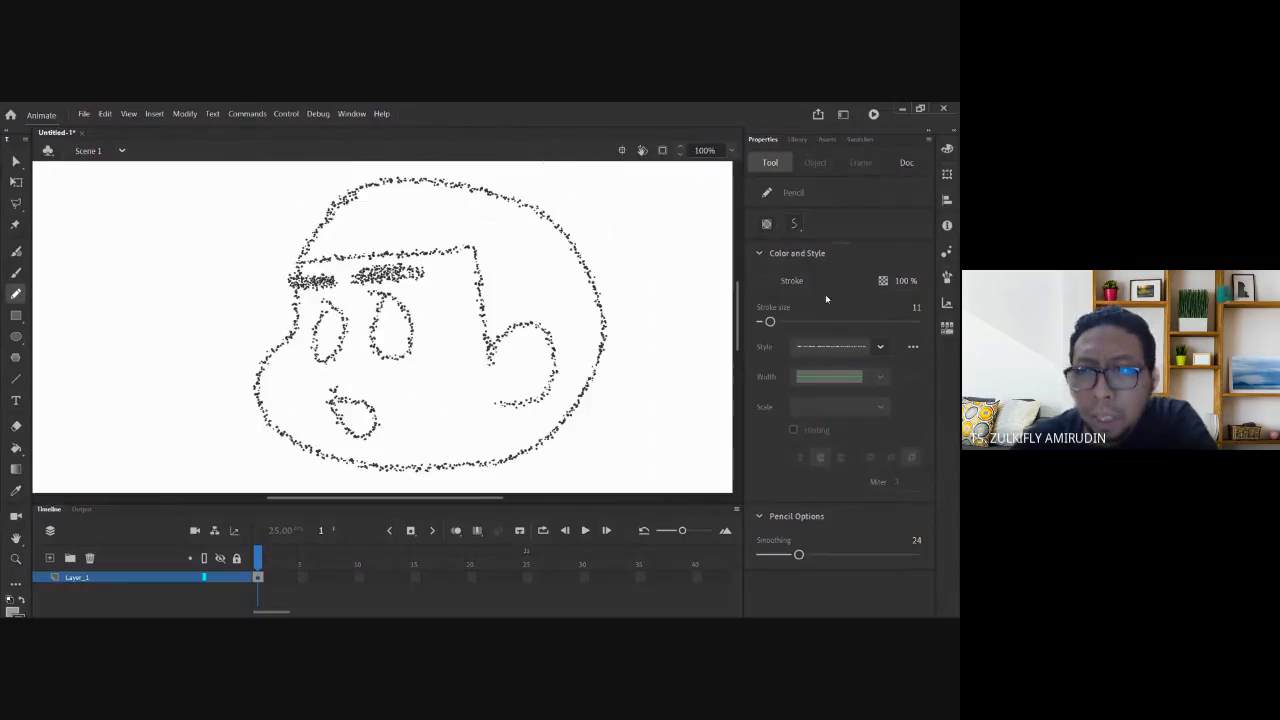
click(880, 348)
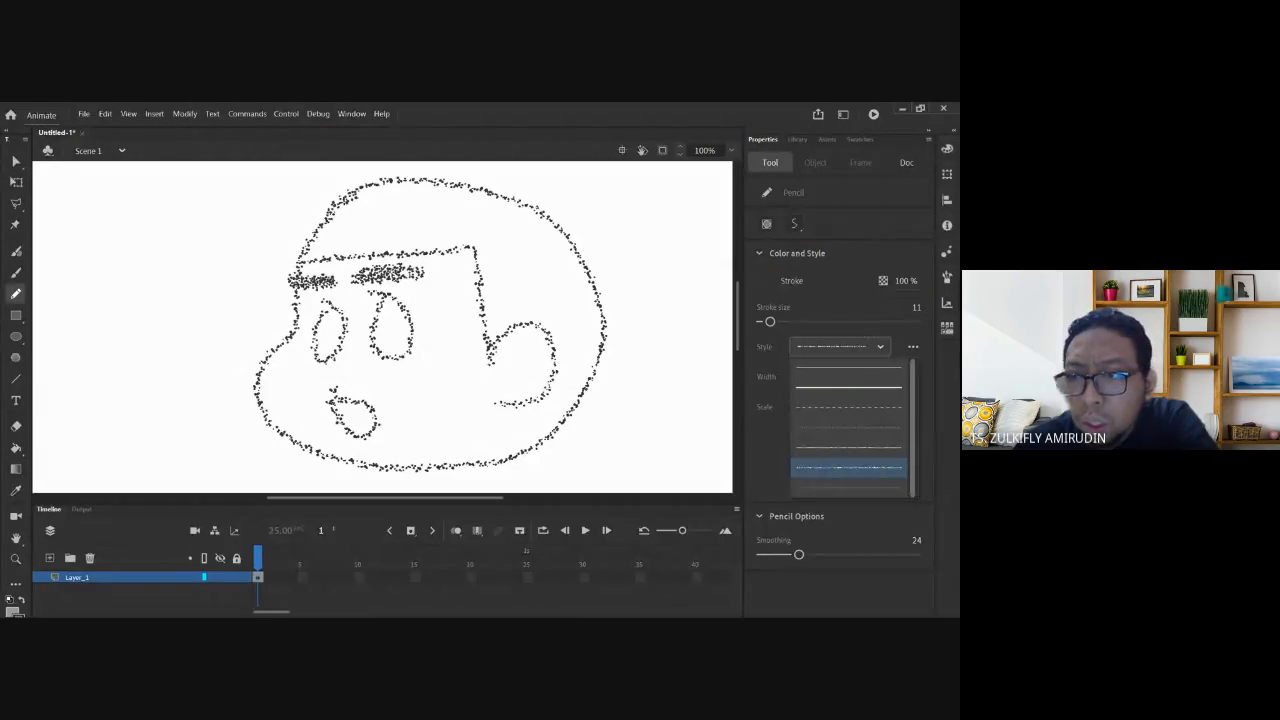
click(850, 467)
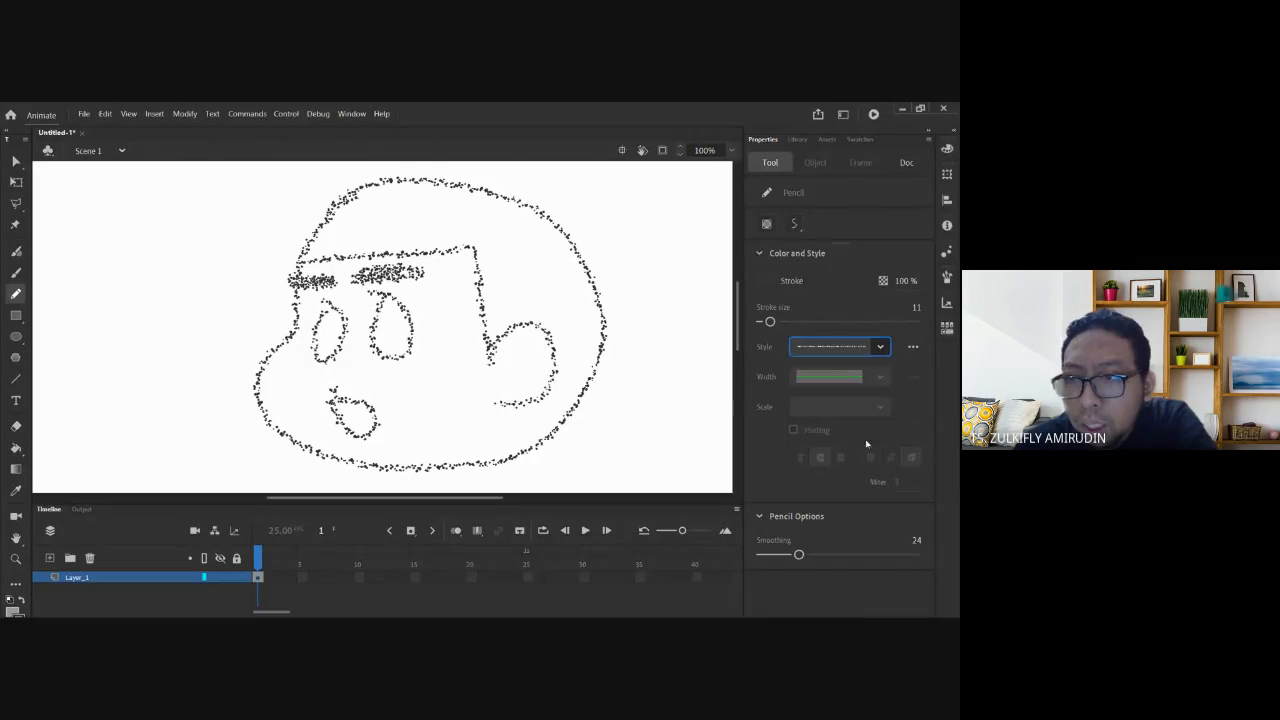
click(912, 347)
click(909, 344)
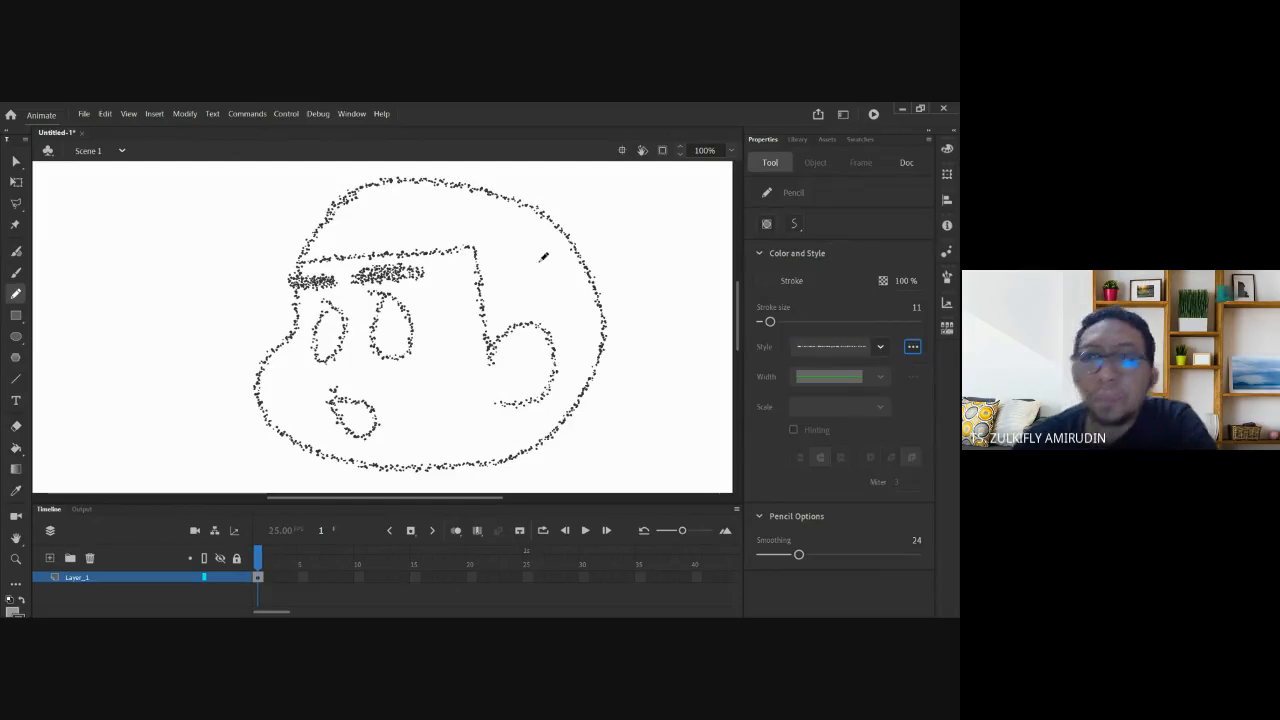
click(16, 160)
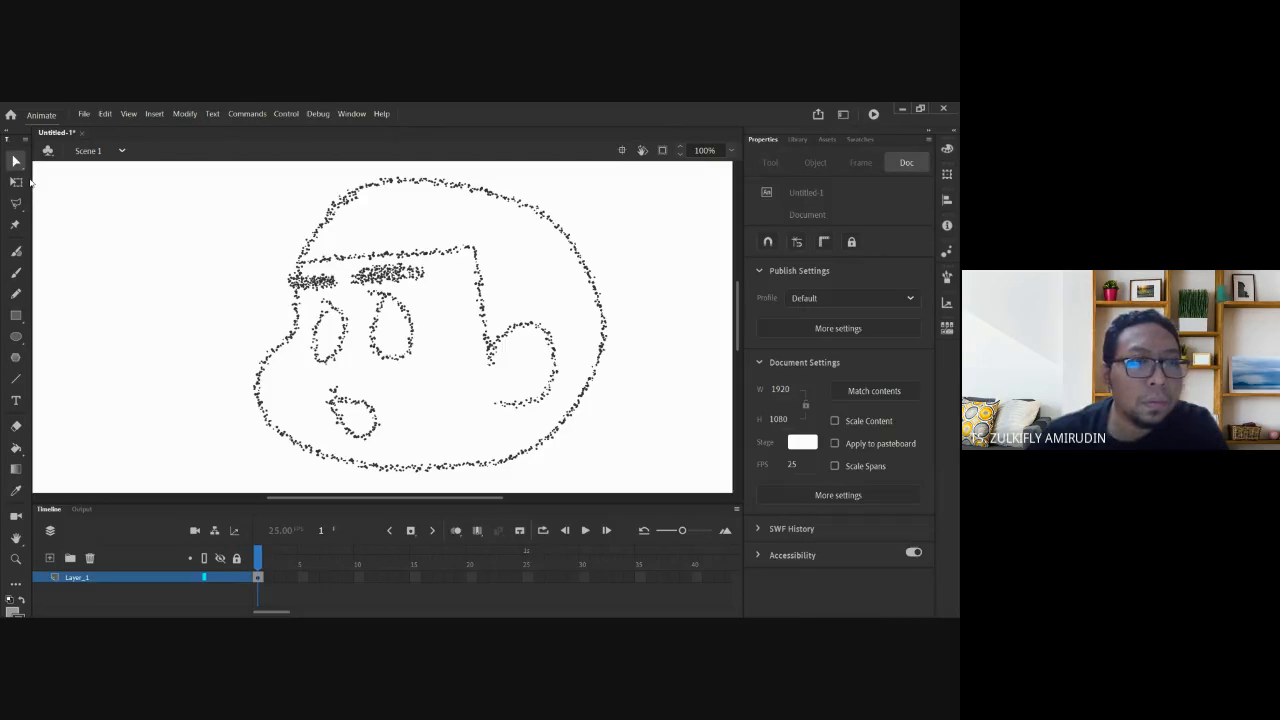
click(17, 293)
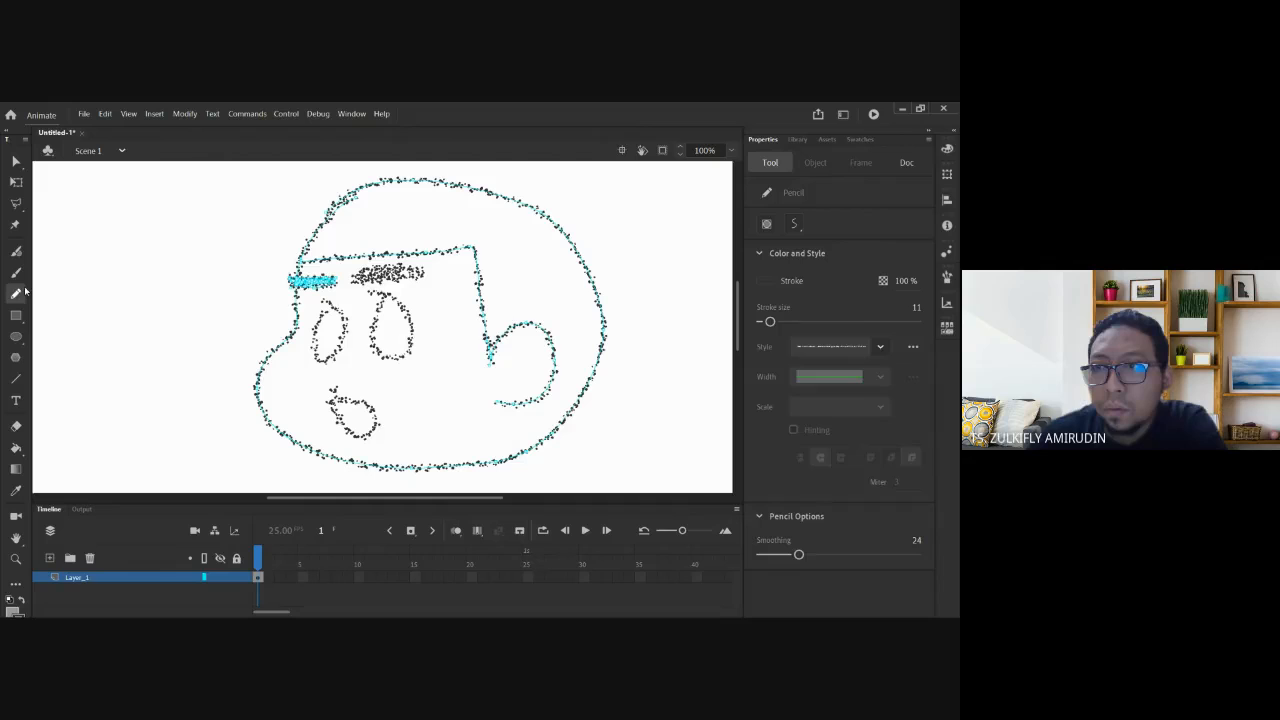
click(840, 346)
click(858, 370)
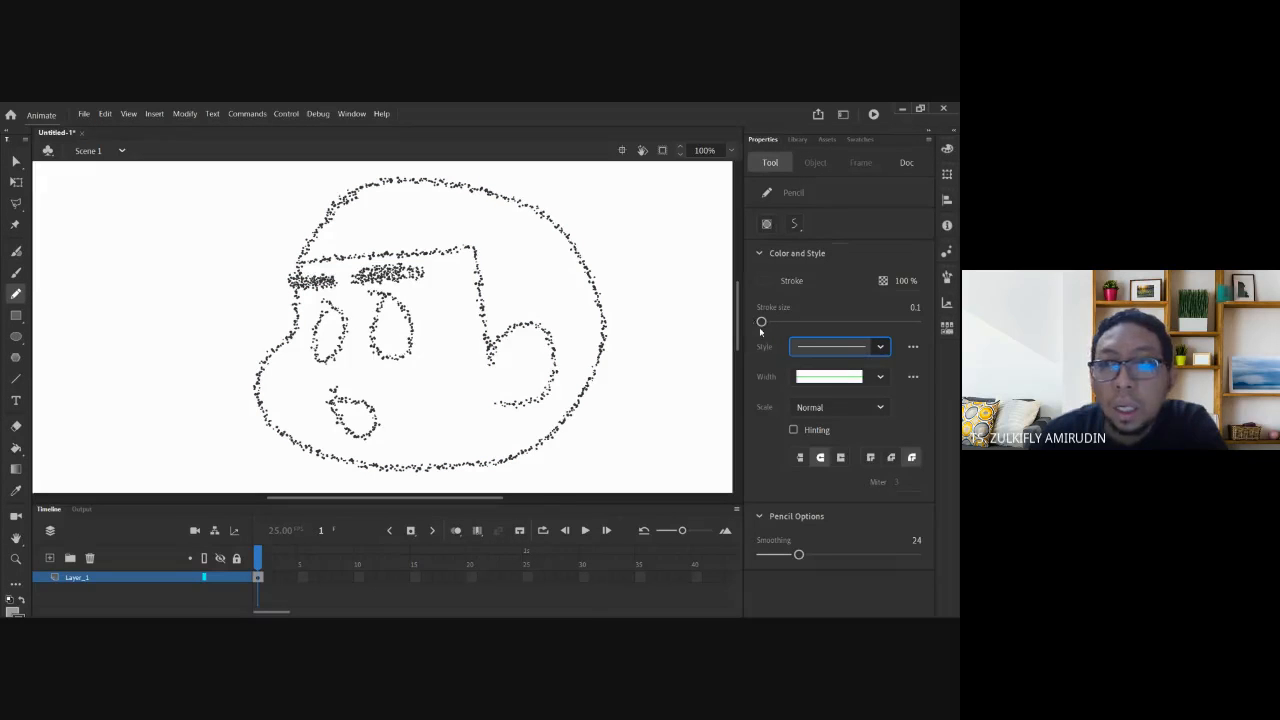
Draw a thick size-20 black curve left of the face and set pencil smoothing to 100.
drag(86, 342, 211, 232)
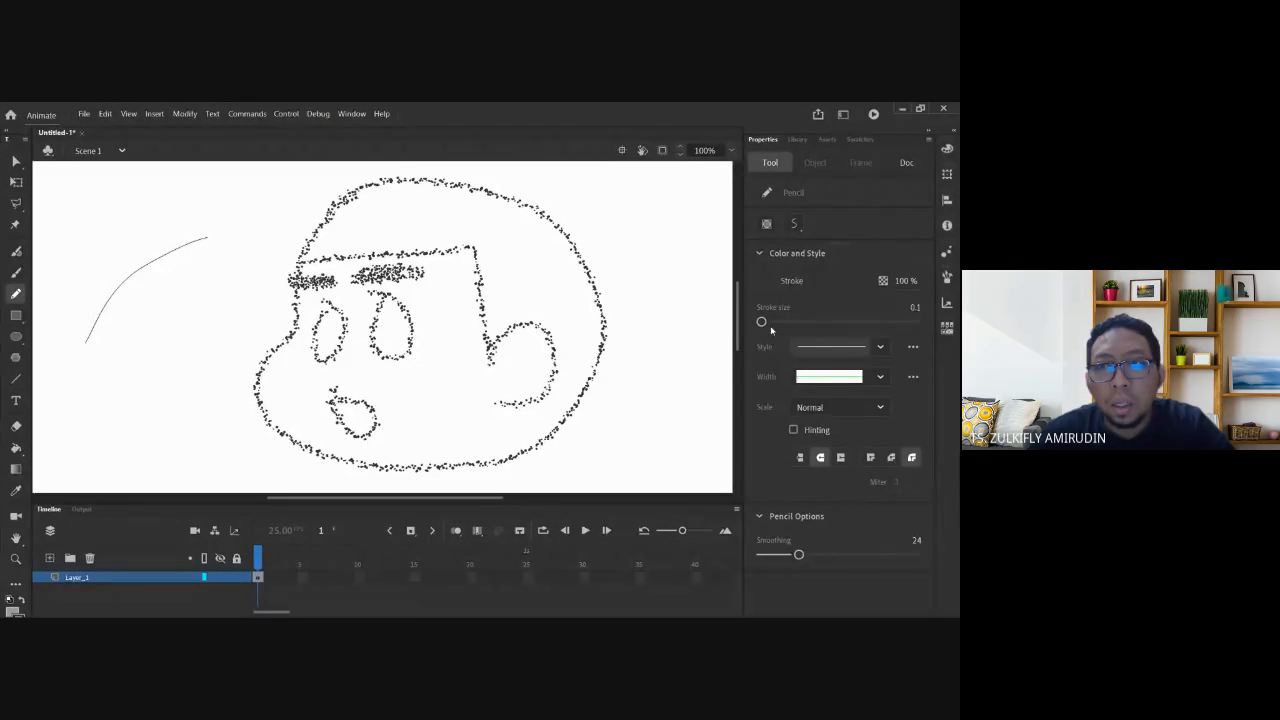
drag(763, 322, 777, 321)
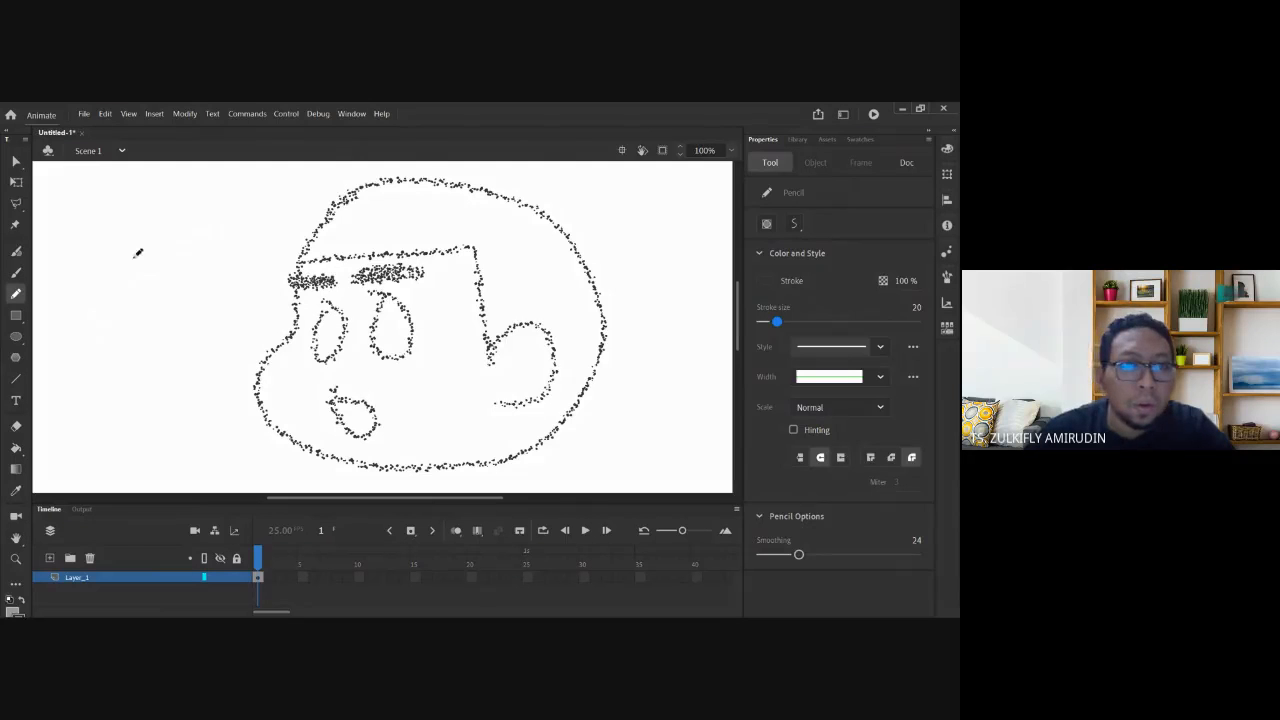
mouse_move(164, 214)
mouse_down()
mouse_move(130, 273)
mouse_move(118, 368)
mouse_up()
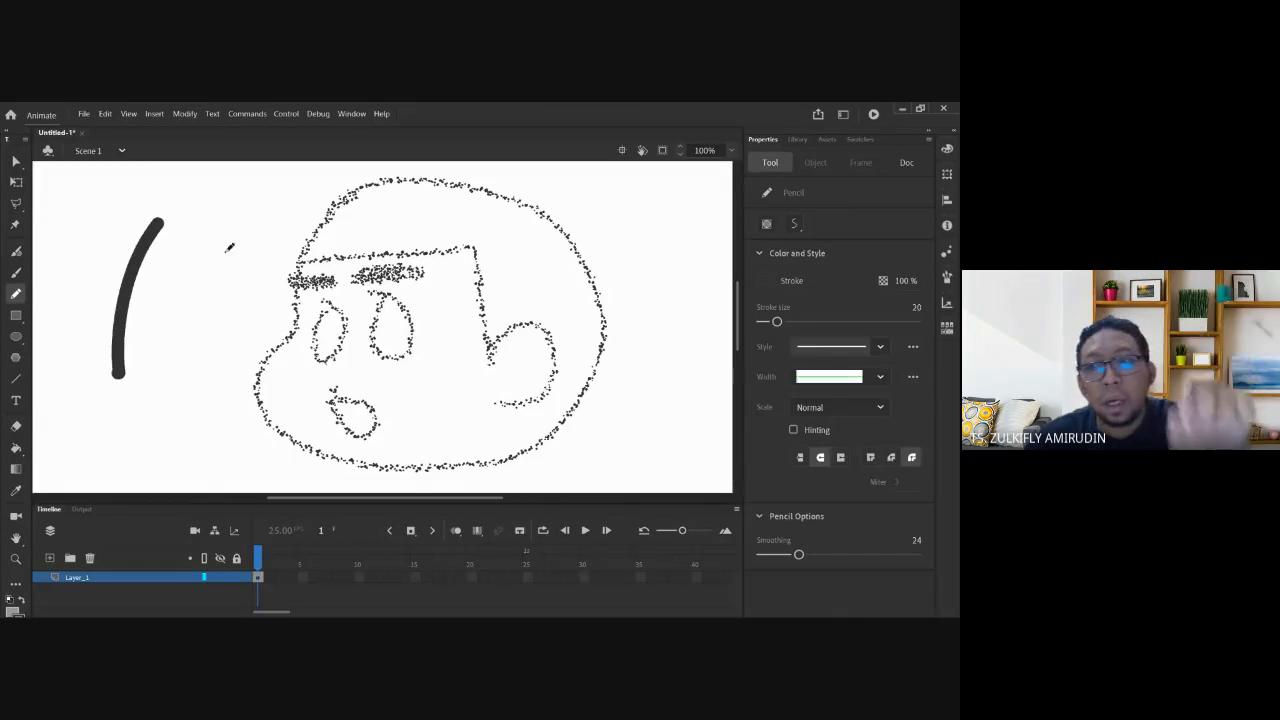
drag(798, 555, 916, 555)
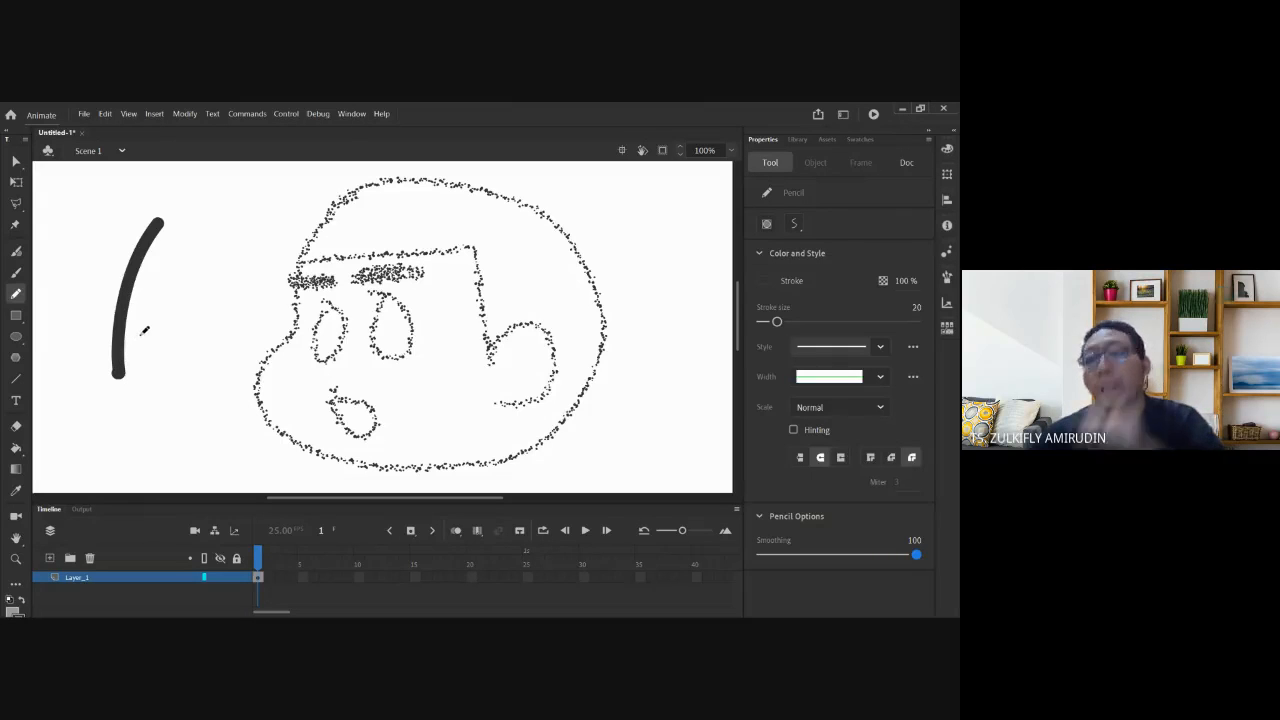
Apply Width Profile 1 to the pencil and draw a tapered black curve beside the first.
click(880, 346)
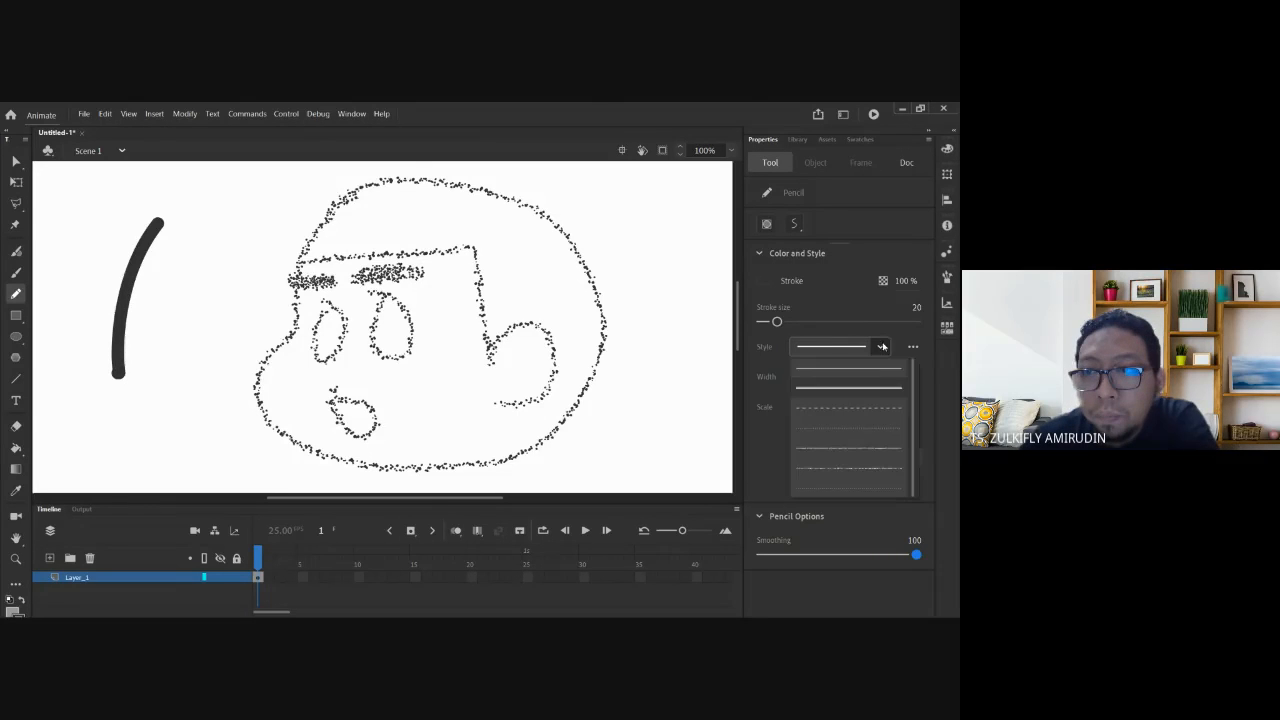
click(880, 346)
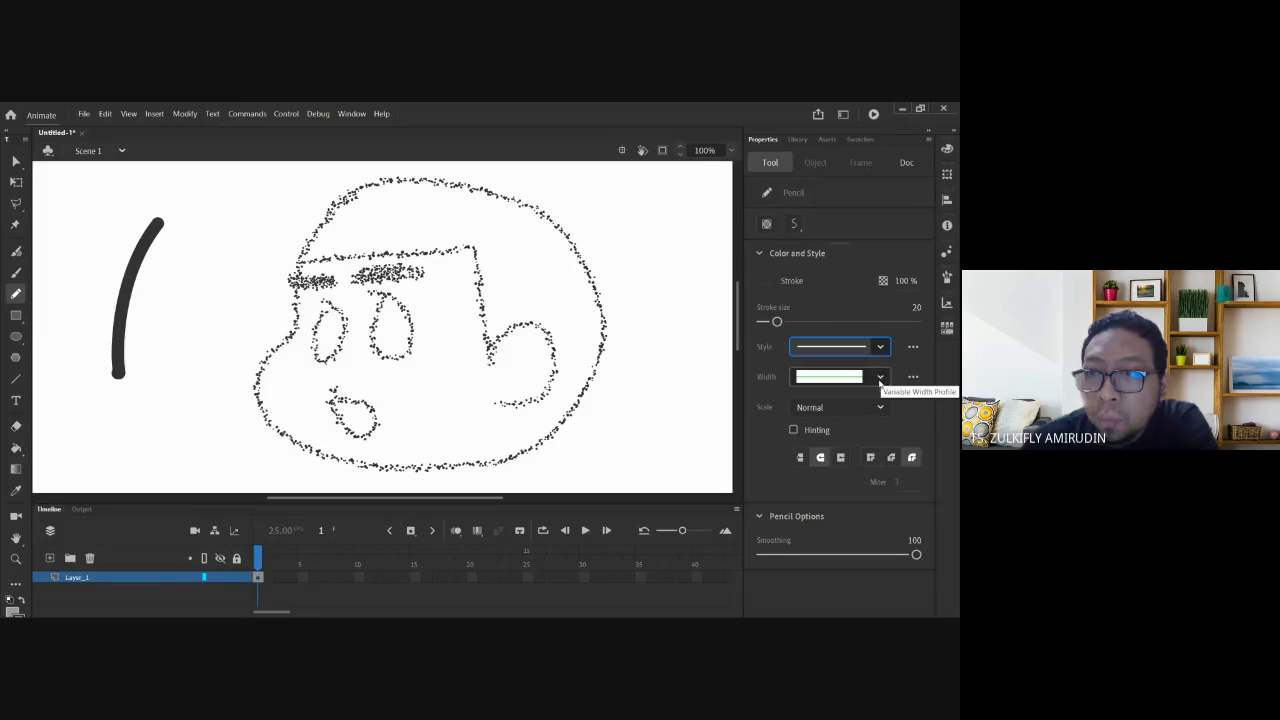
click(880, 378)
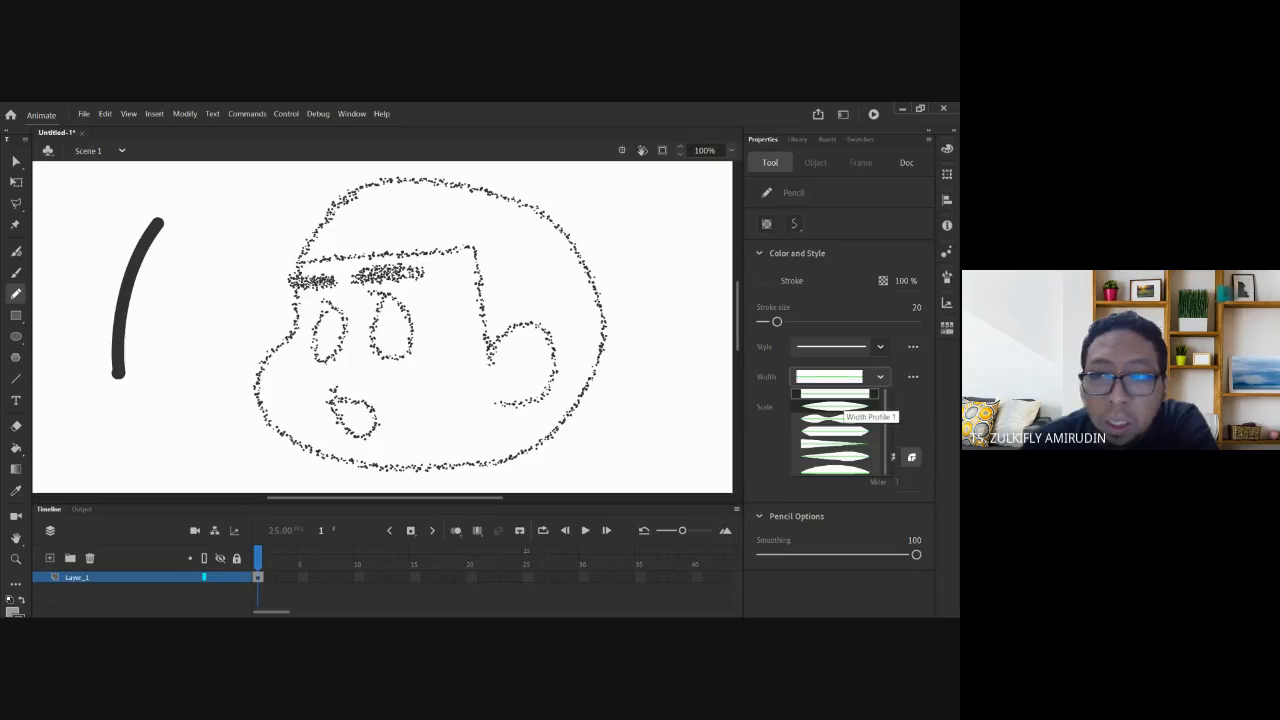
click(836, 406)
mouse_move(233, 218)
mouse_down()
mouse_move(185, 316)
mouse_move(176, 389)
mouse_move(192, 457)
mouse_up()
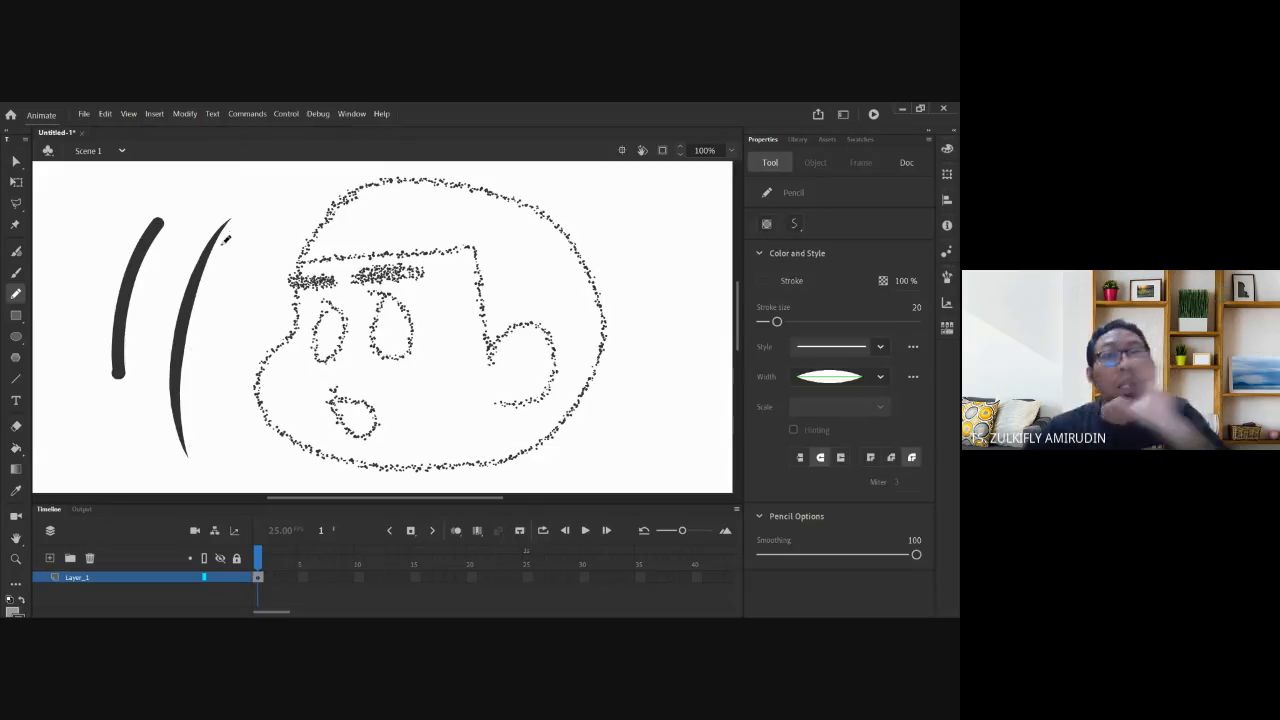
click(83, 114)
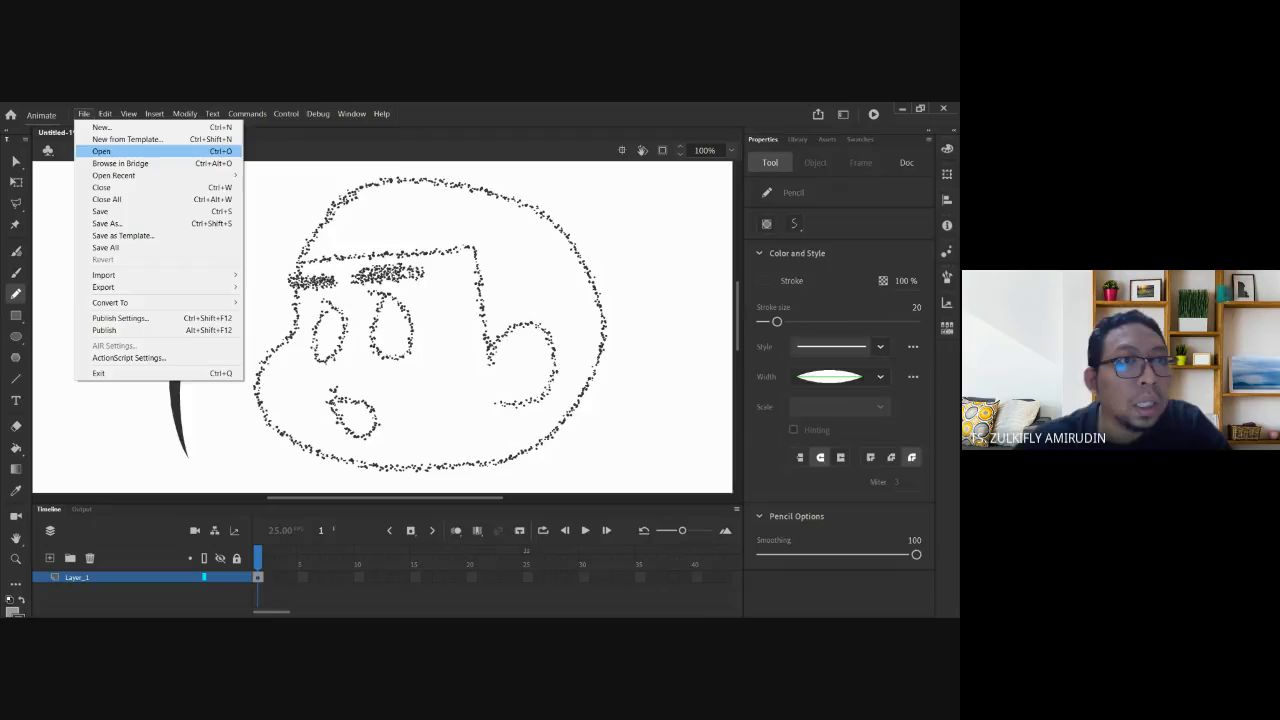
mouse_move(115, 175)
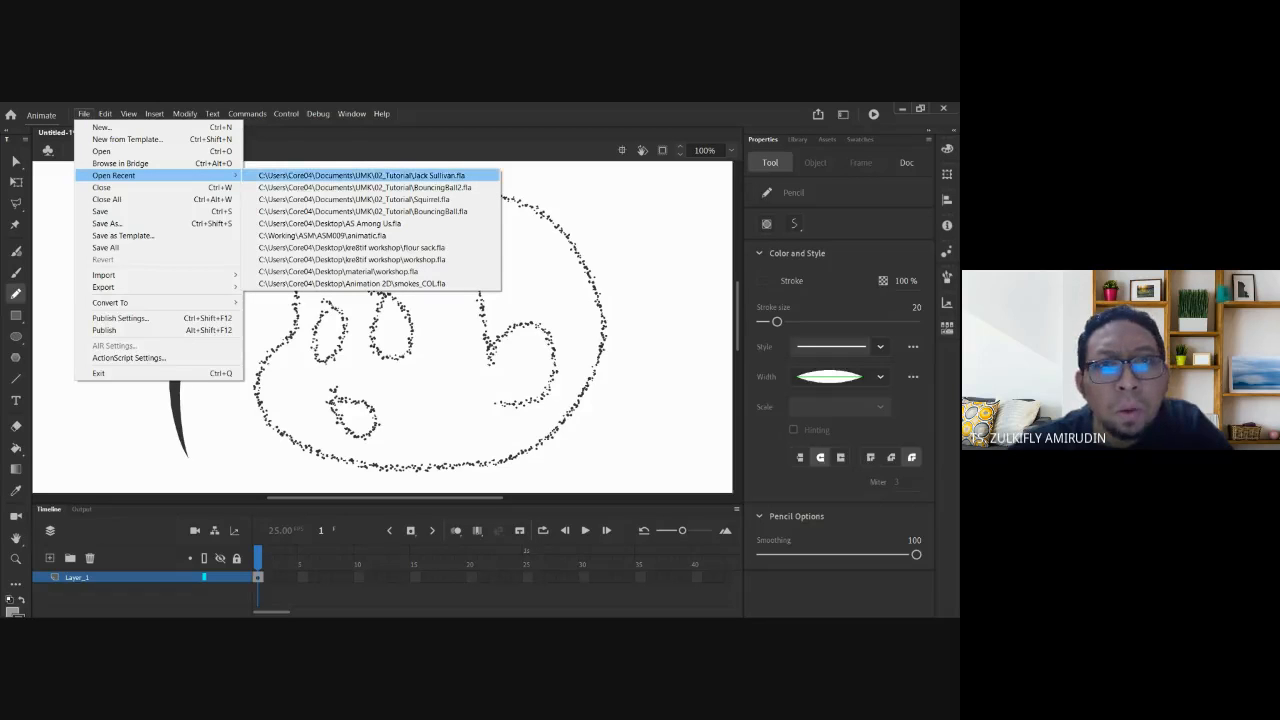
click(311, 175)
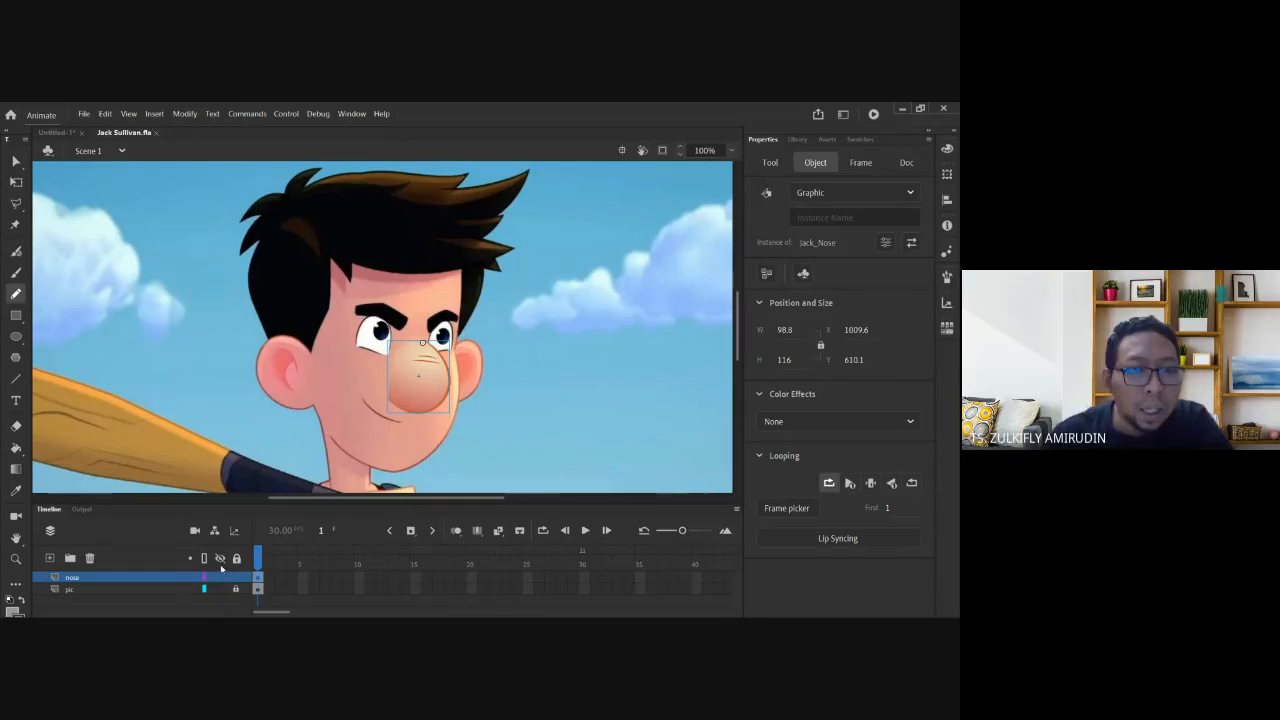
Hide the nose layer, zoom in on the picture's nose lines, then zoom back out to 300%.
click(221, 580)
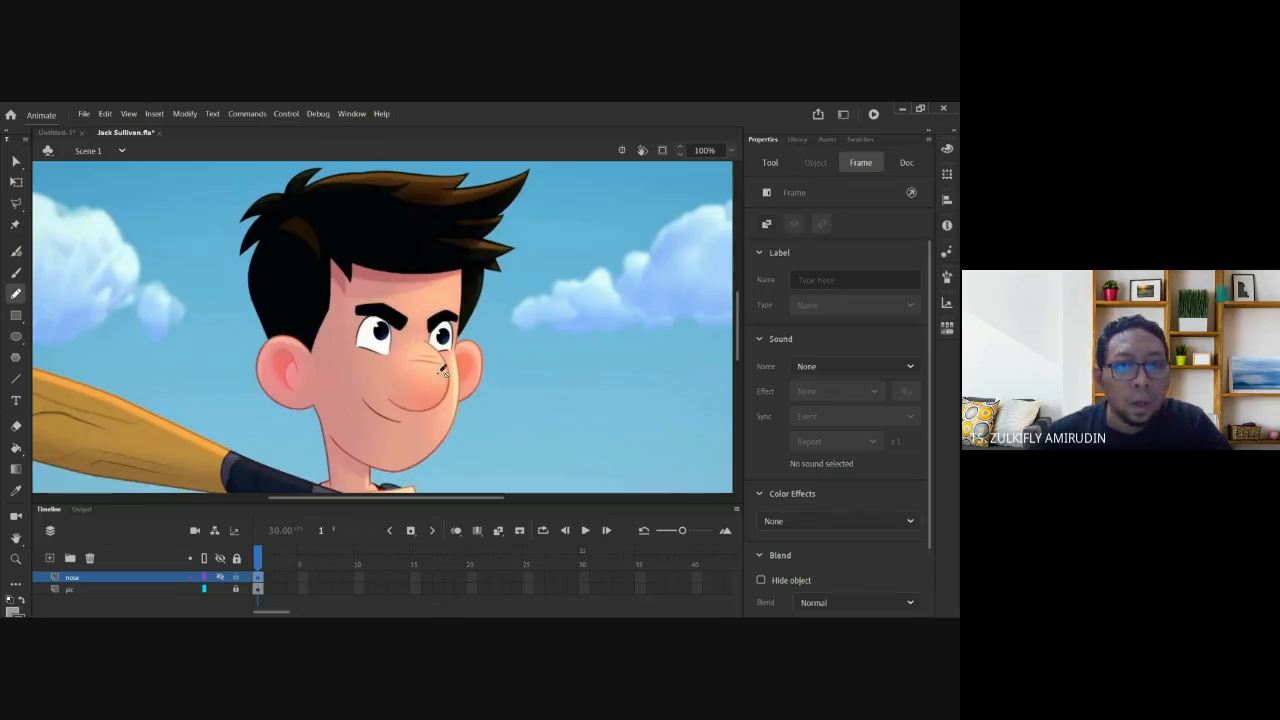
drag(408, 330, 458, 390)
drag(336, 226, 334, 250)
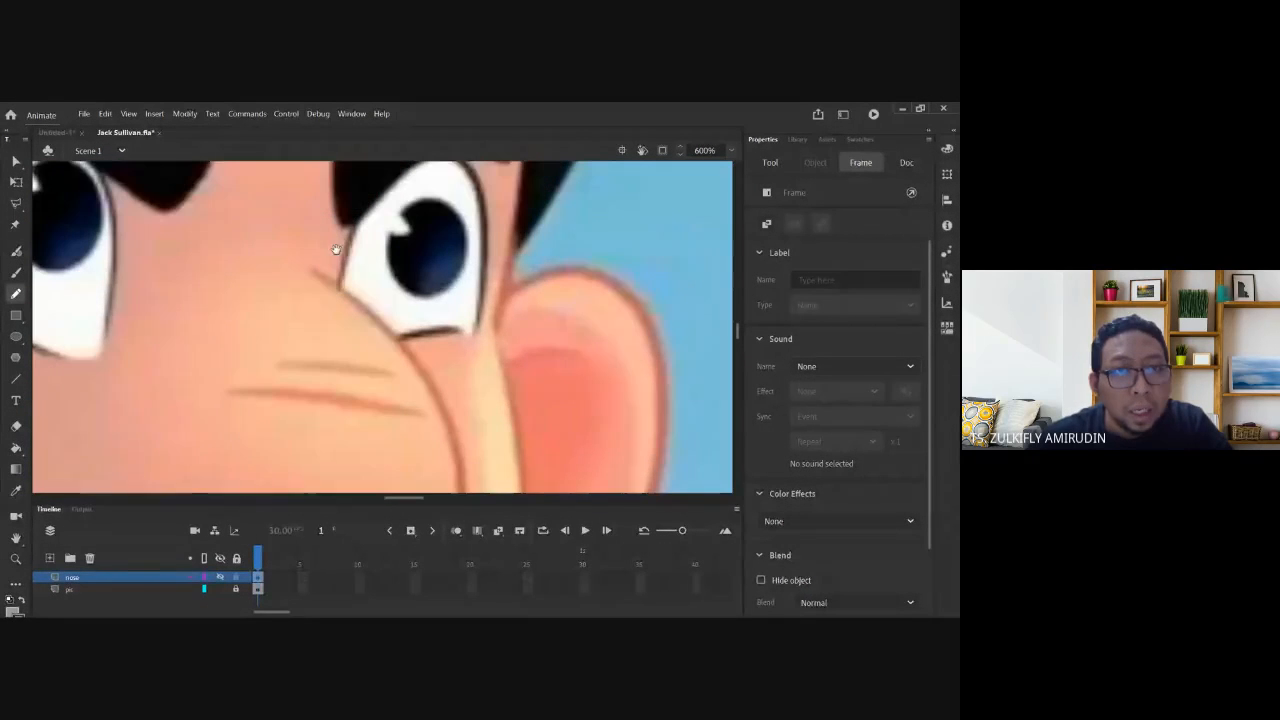
drag(425, 423, 415, 200)
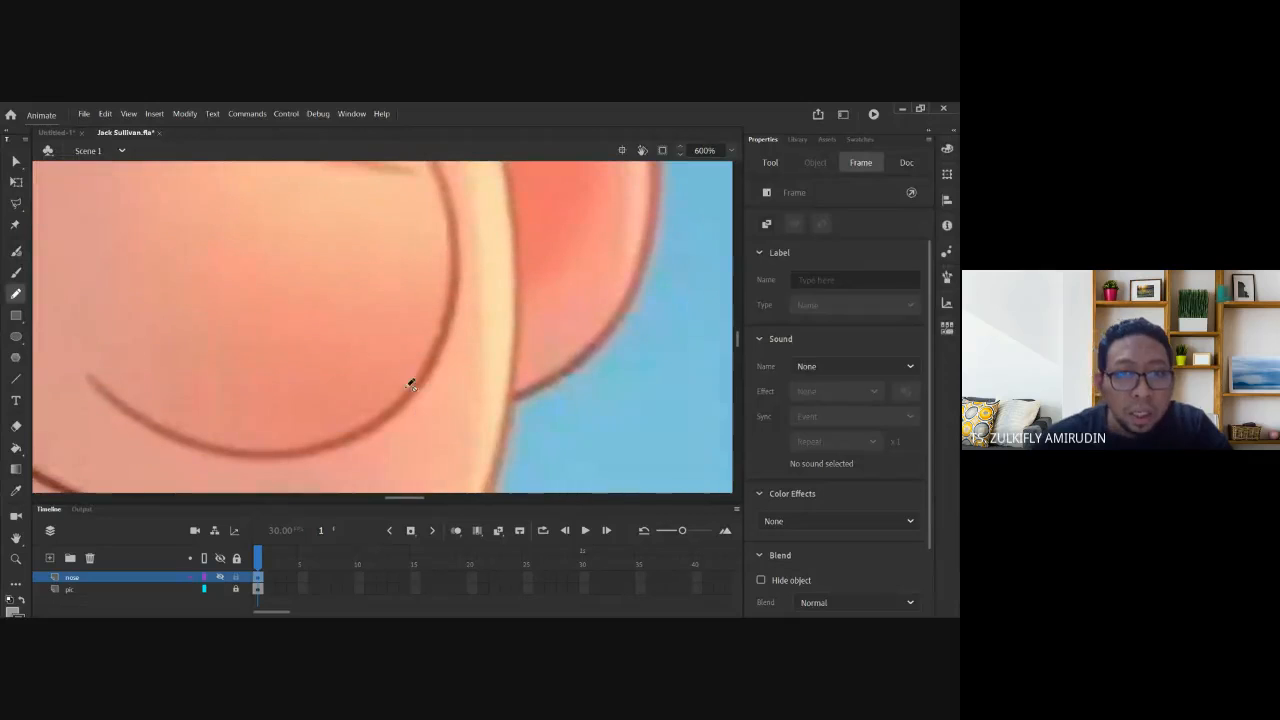
drag(133, 421, 283, 391)
scroll(251, 374, down, 3)
scroll(251, 374, left, 3)
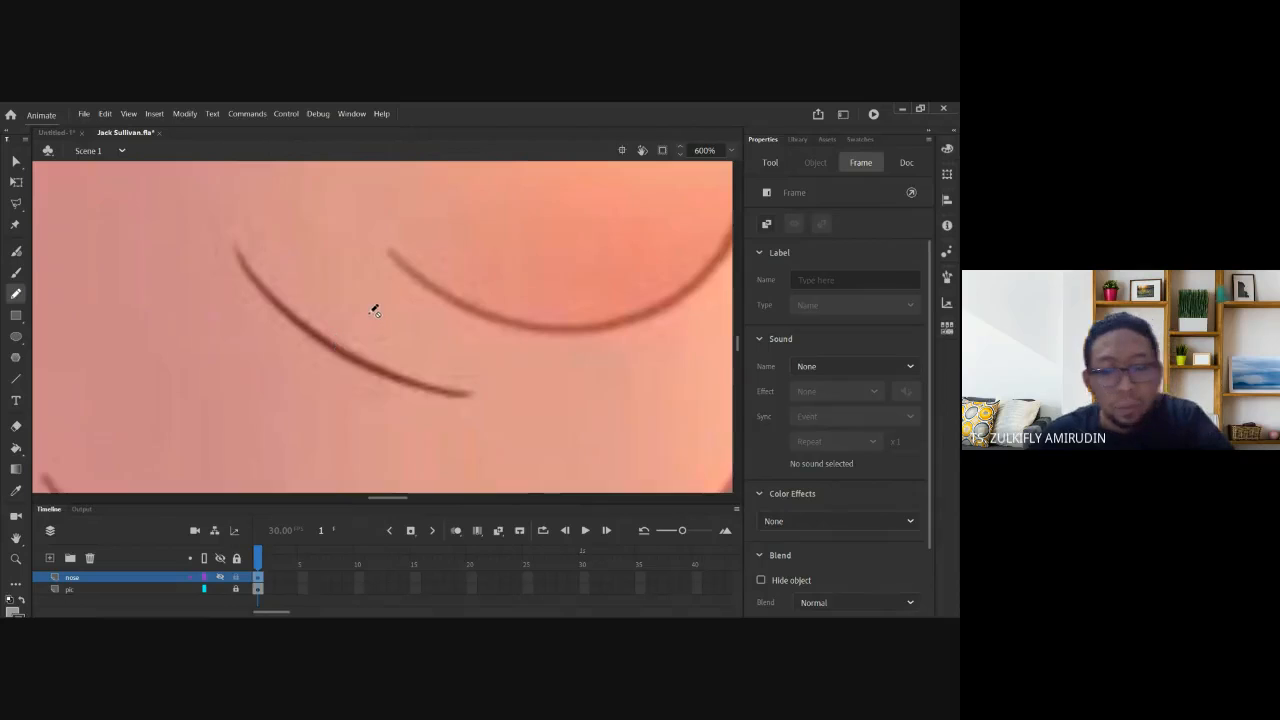
key(ctrl+minus)
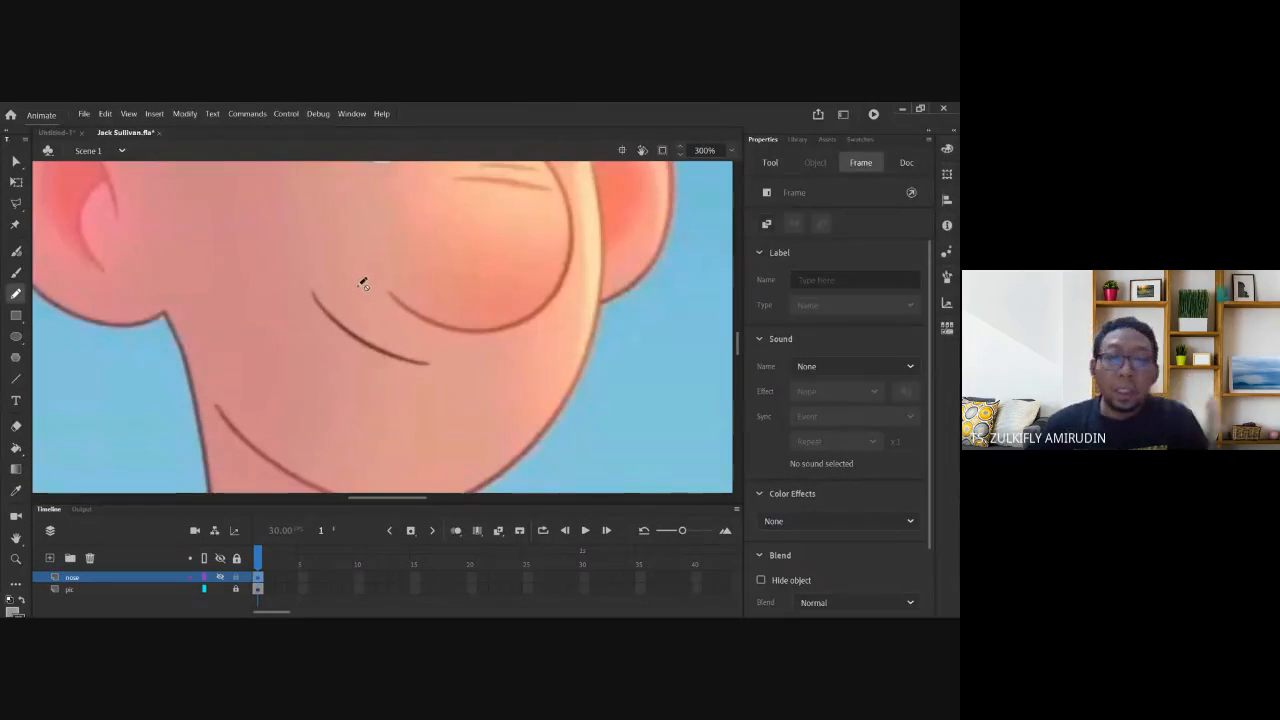
scroll(345, 288, down, 2)
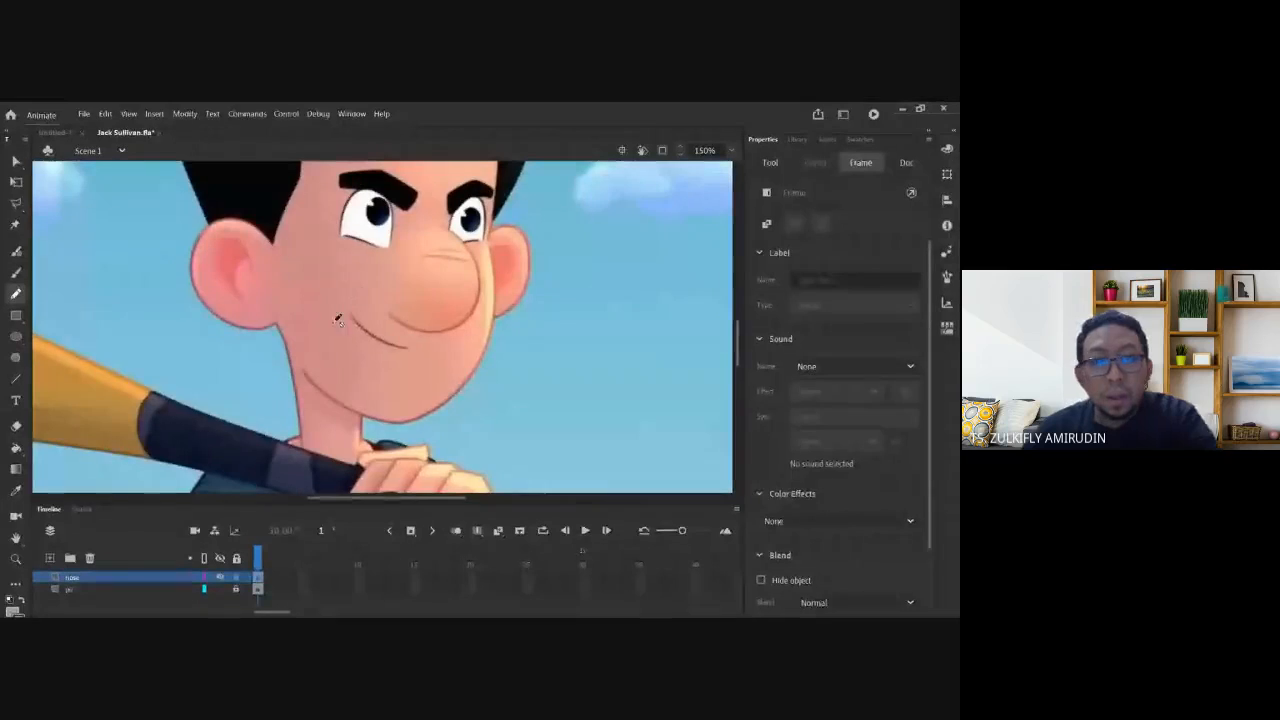
scroll(339, 331, up, 1)
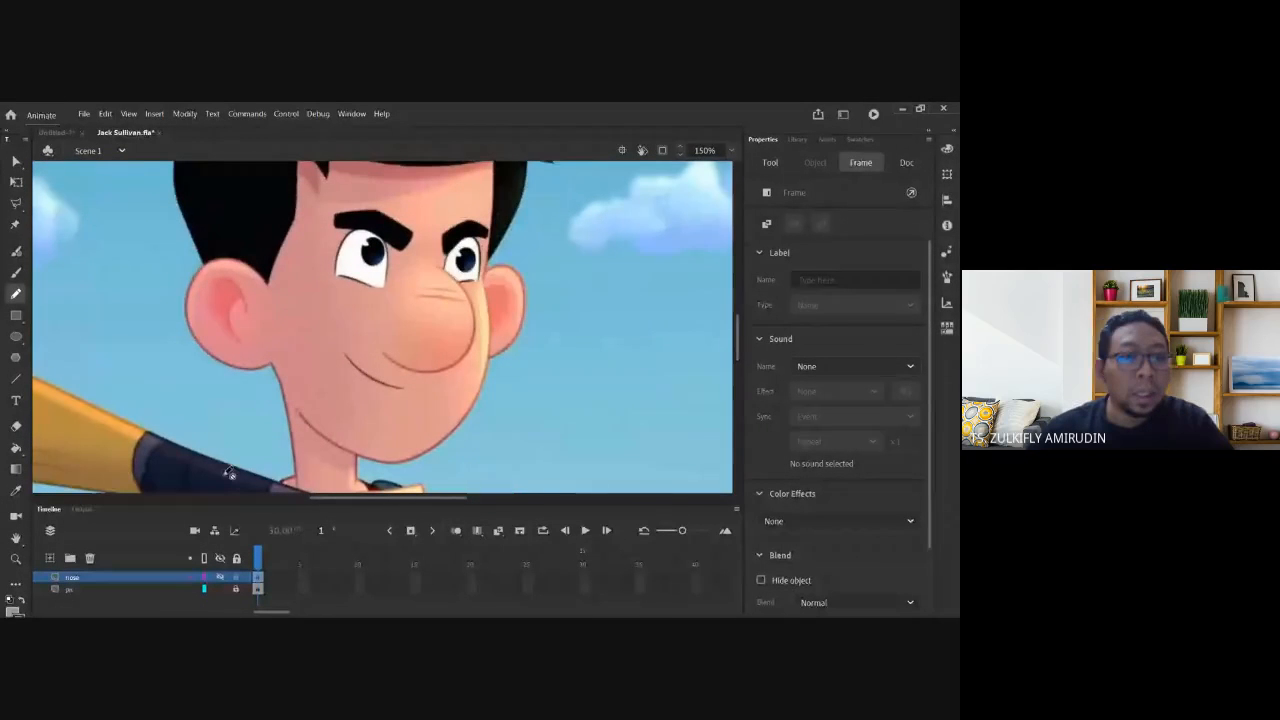
Hide the pic layer, deselect, and zoom in close on the Jack_Nose graphic before zooming out.
click(219, 589)
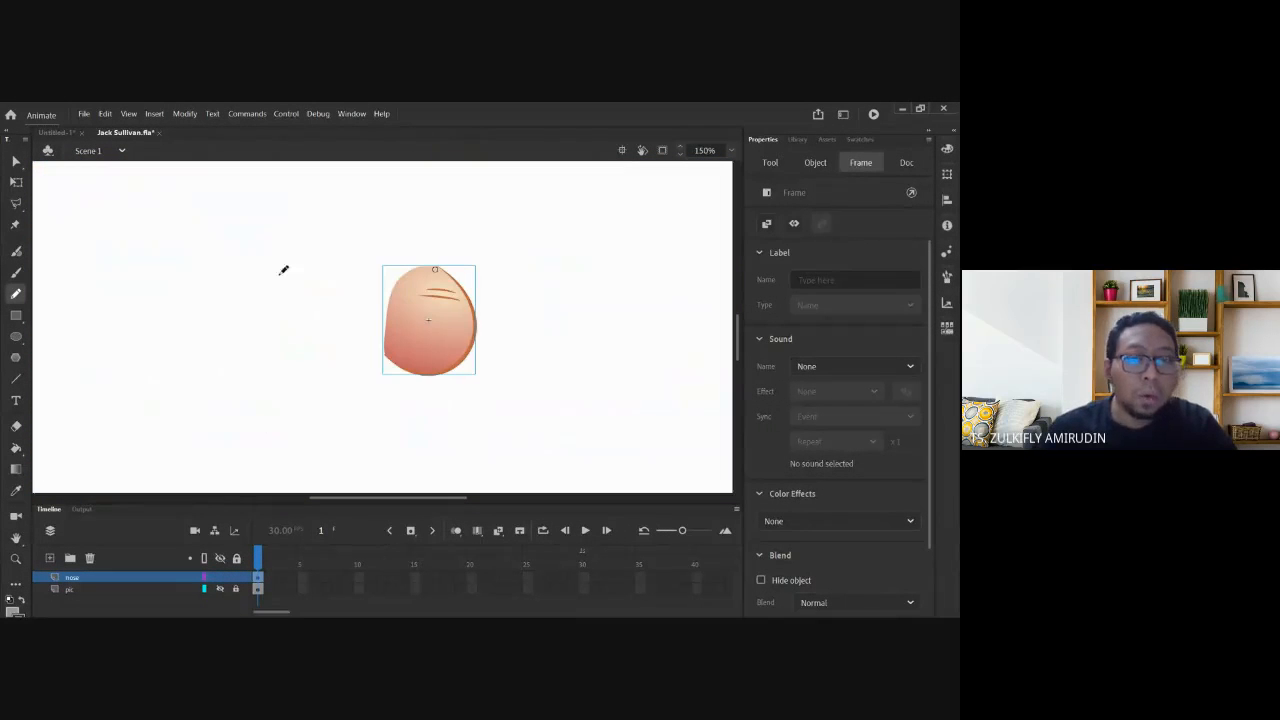
click(16, 160)
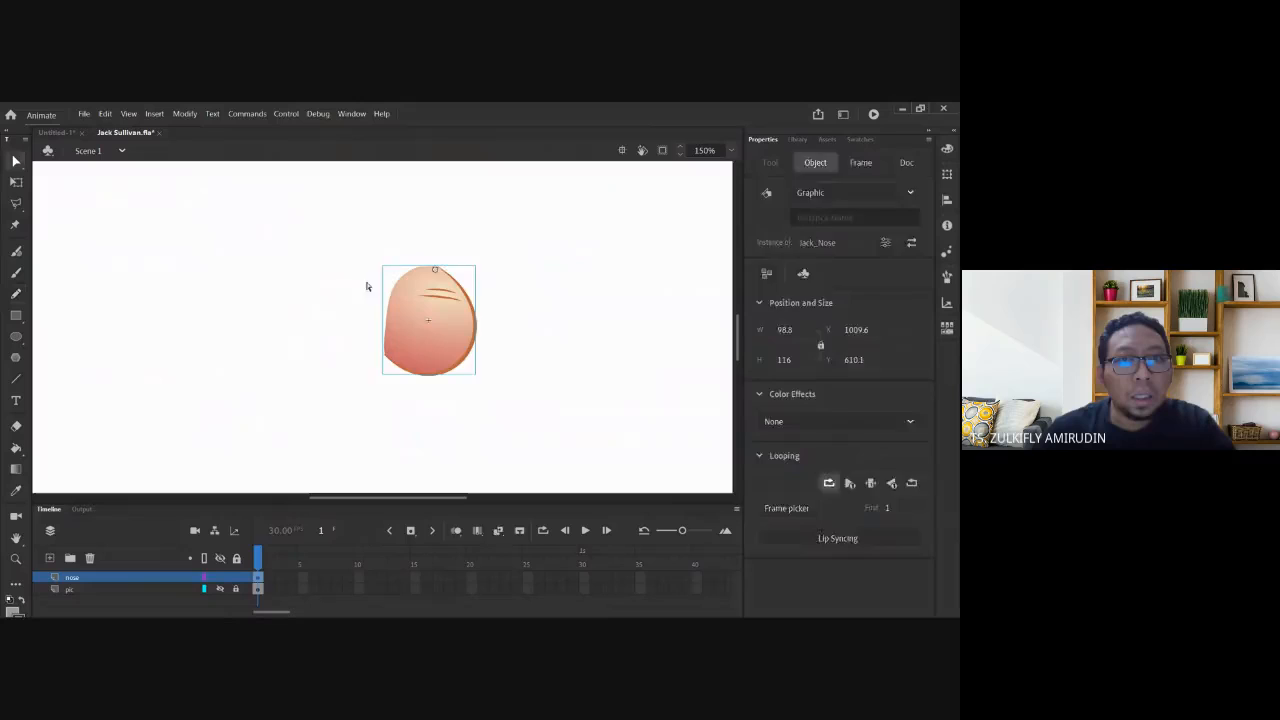
click(540, 289)
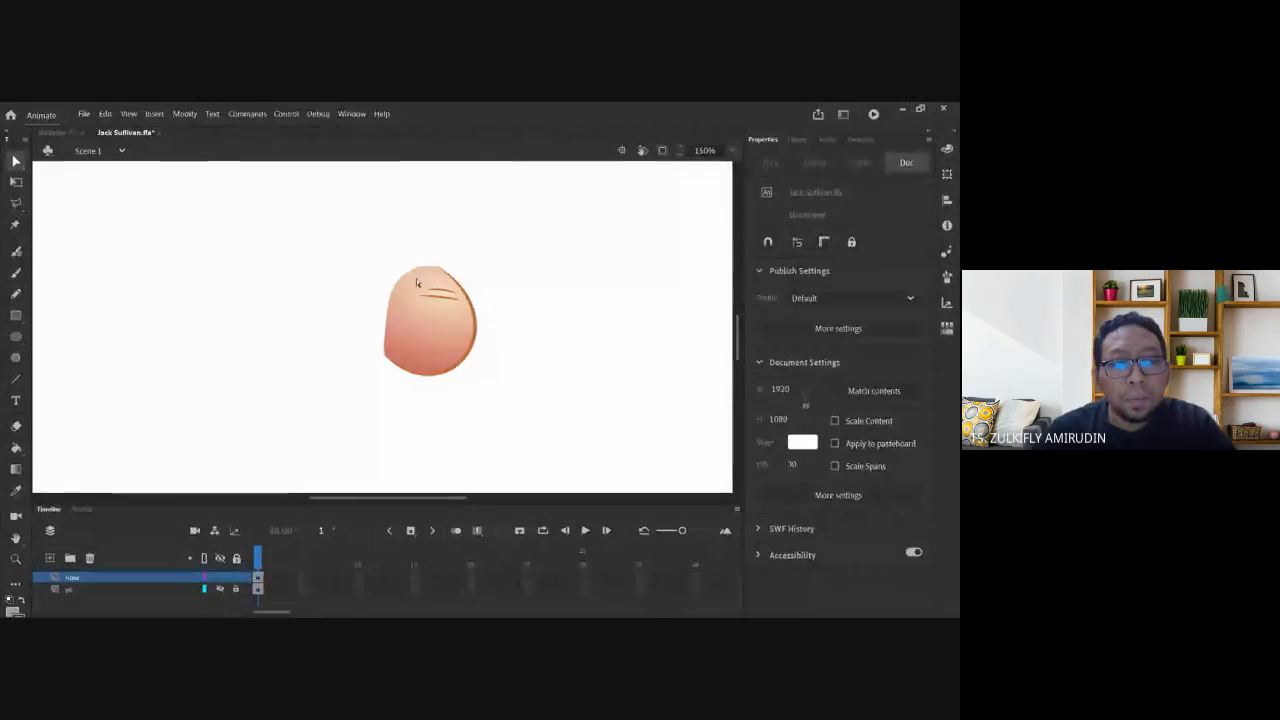
key(z)
drag(380, 249, 506, 357)
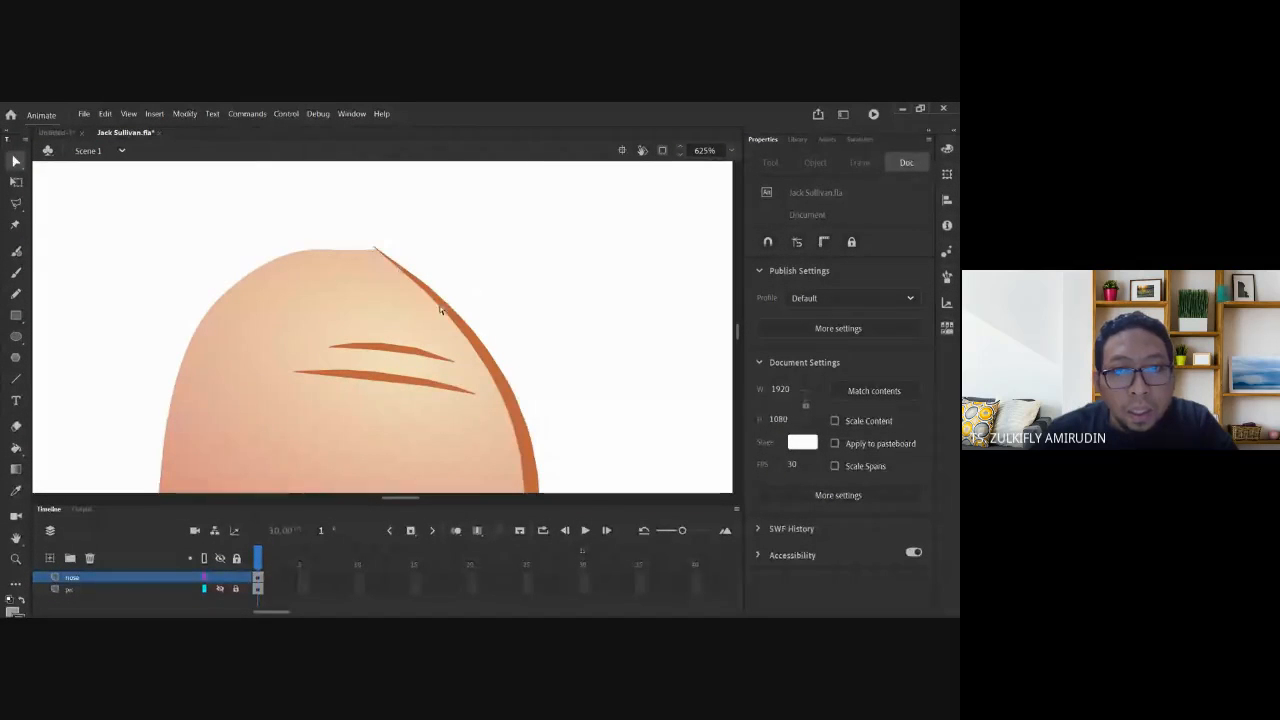
scroll(518, 427, down, 5)
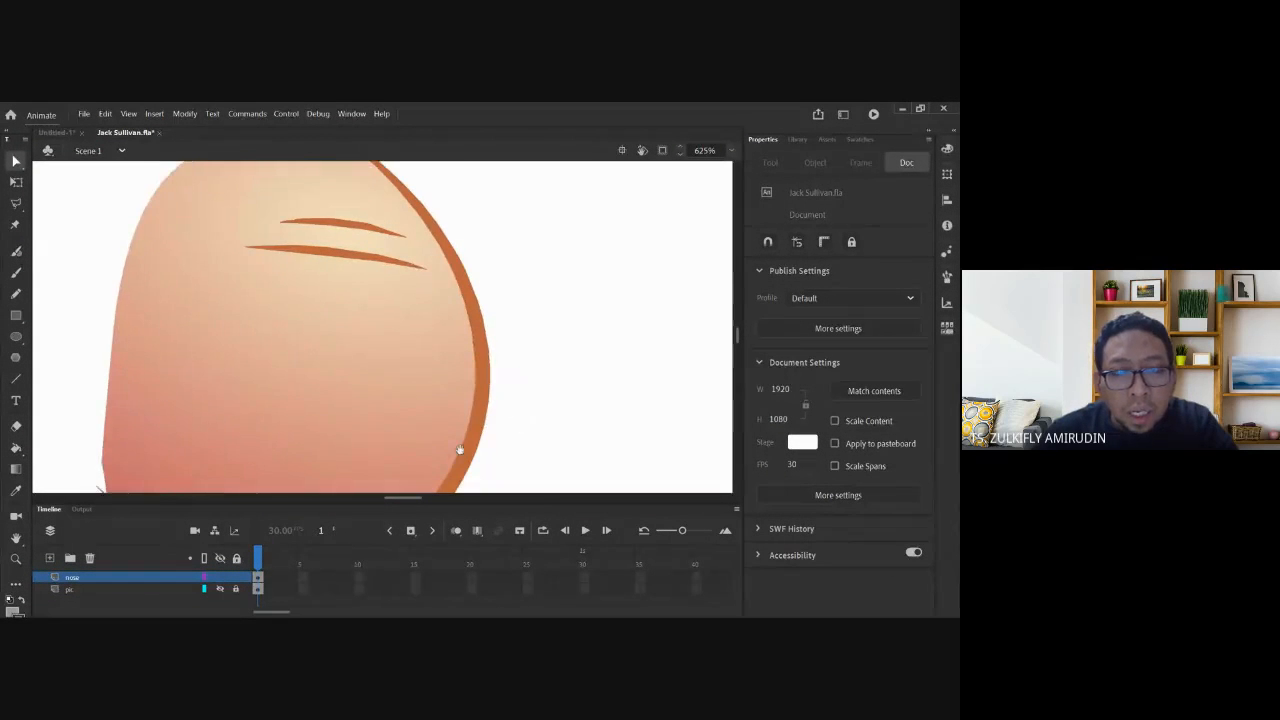
scroll(460, 450, down, 4)
scroll(209, 249, up, 8)
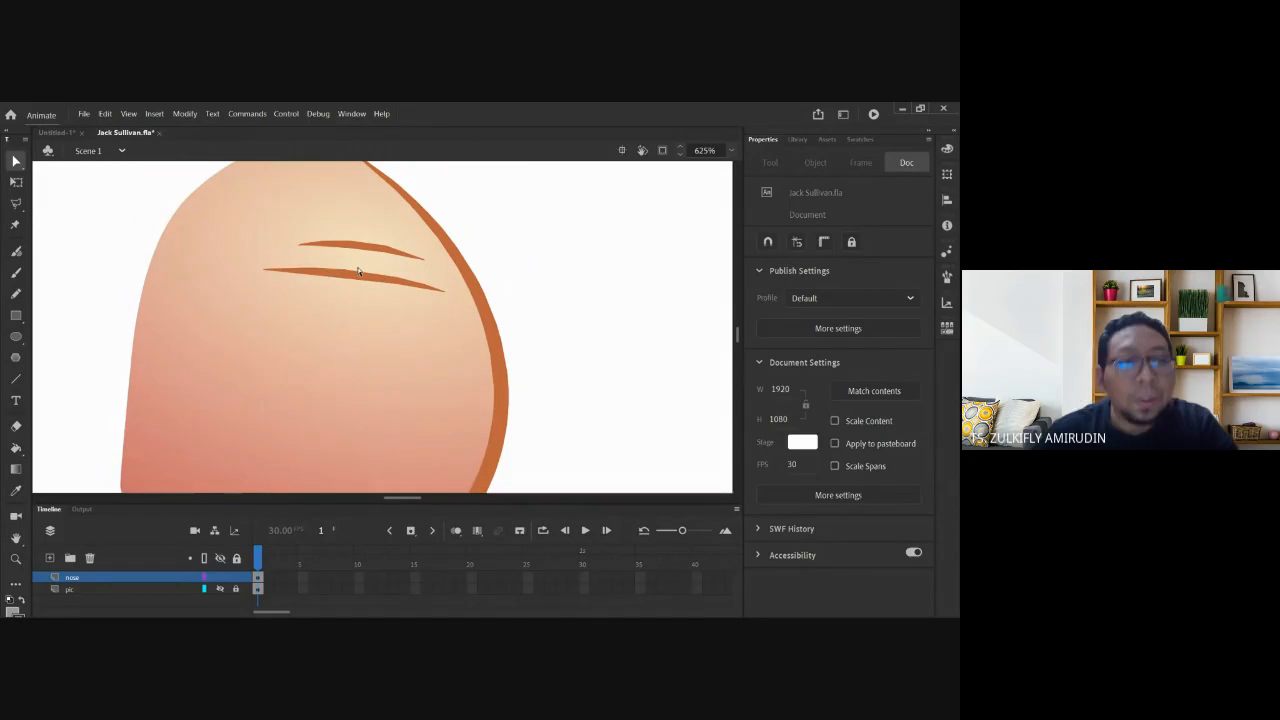
key(ctrl+minus)
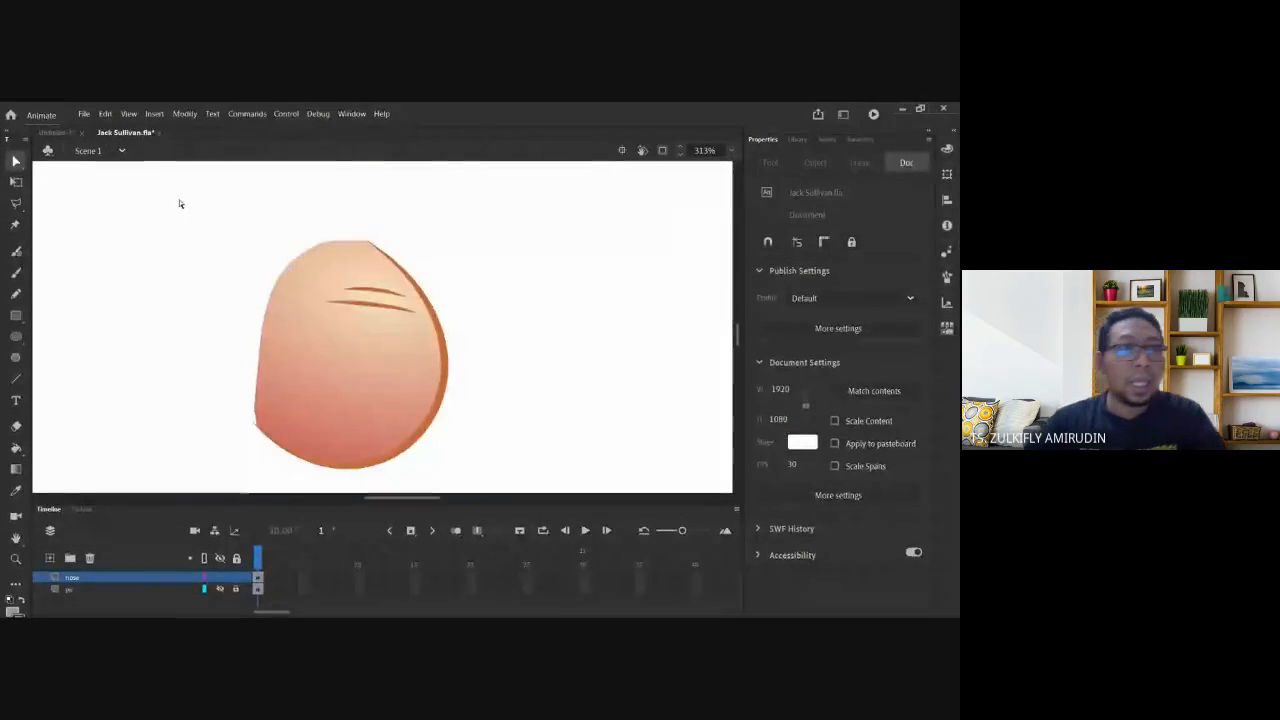
Return to the Untitled-1 document and deselect the eyebrow and face outline strokes.
click(58, 132)
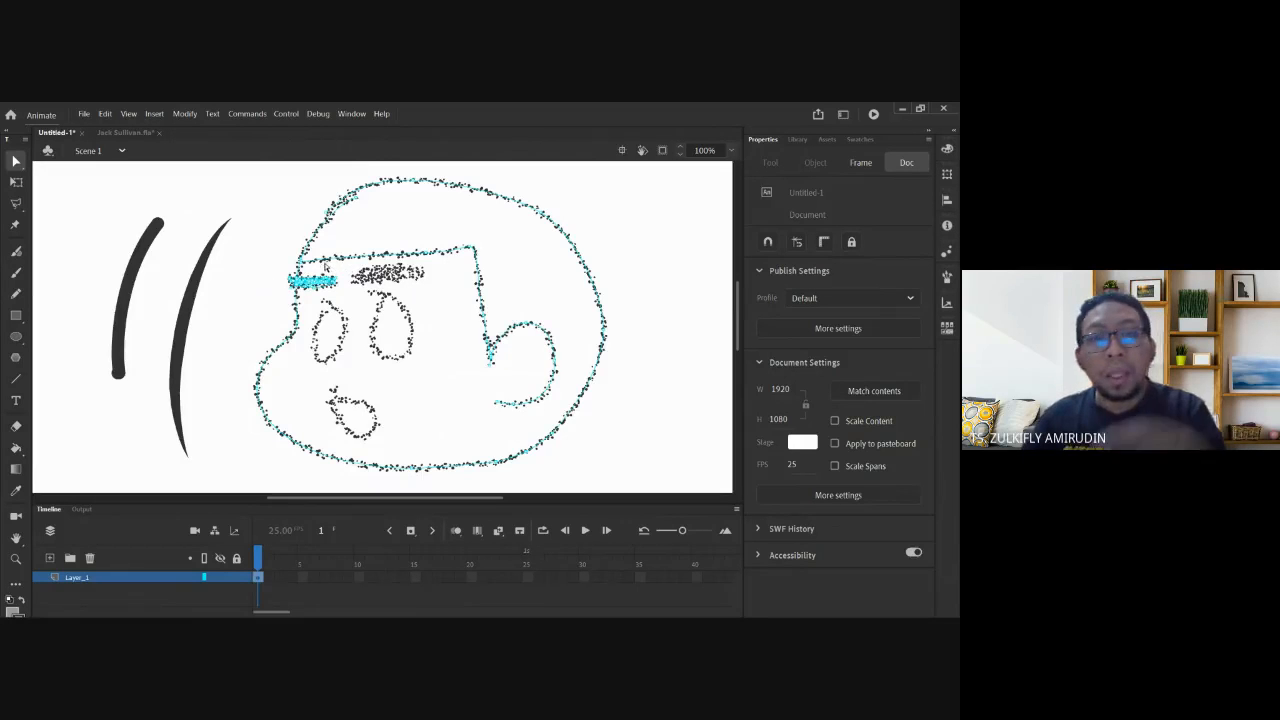
click(19, 162)
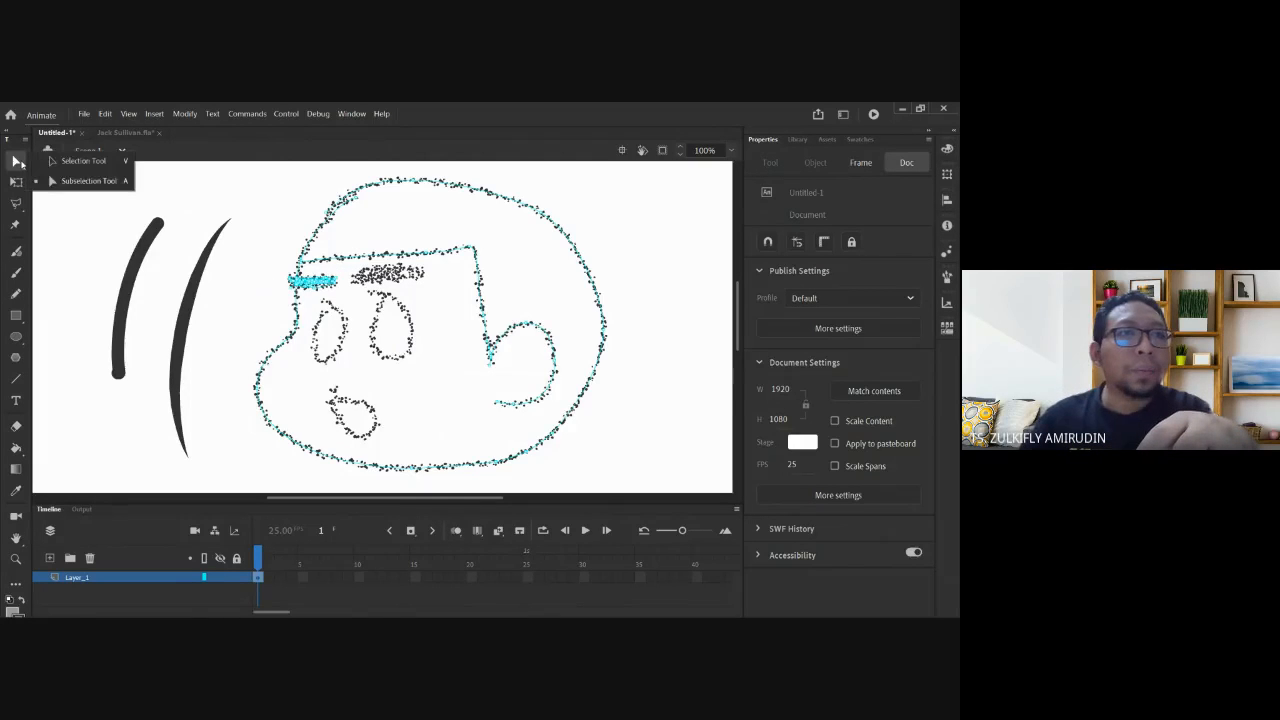
click(124, 164)
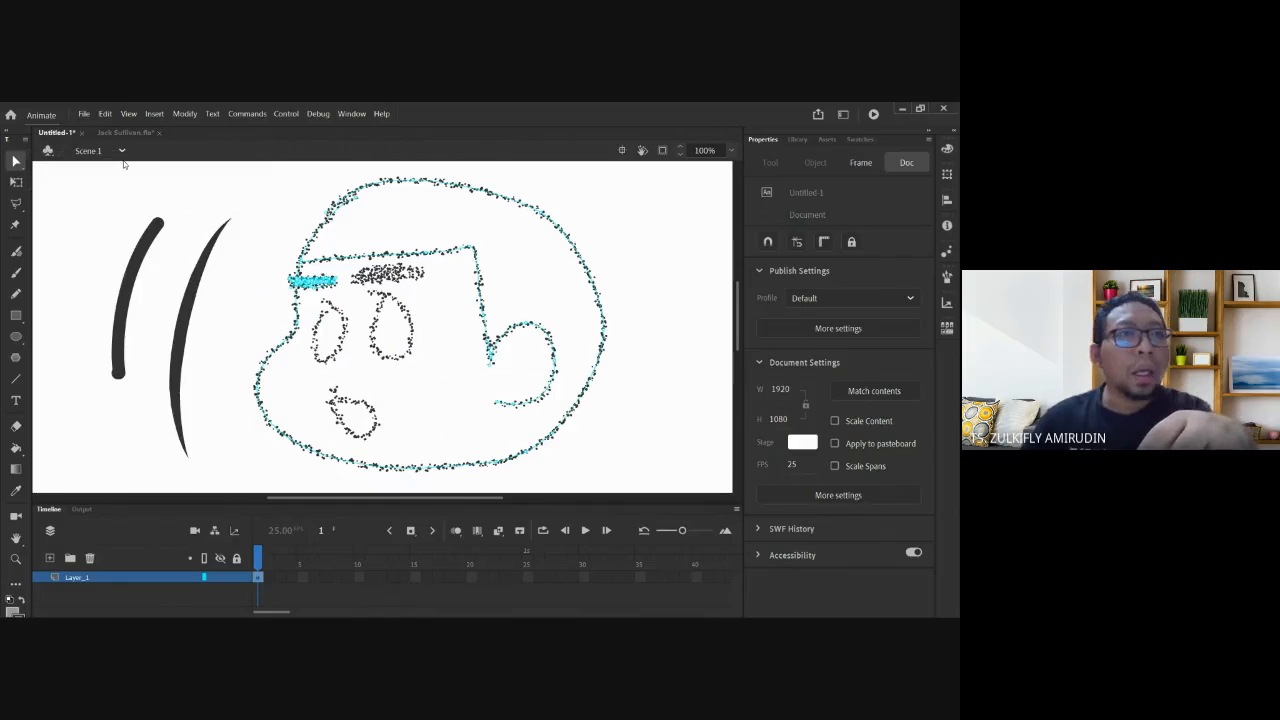
click(250, 238)
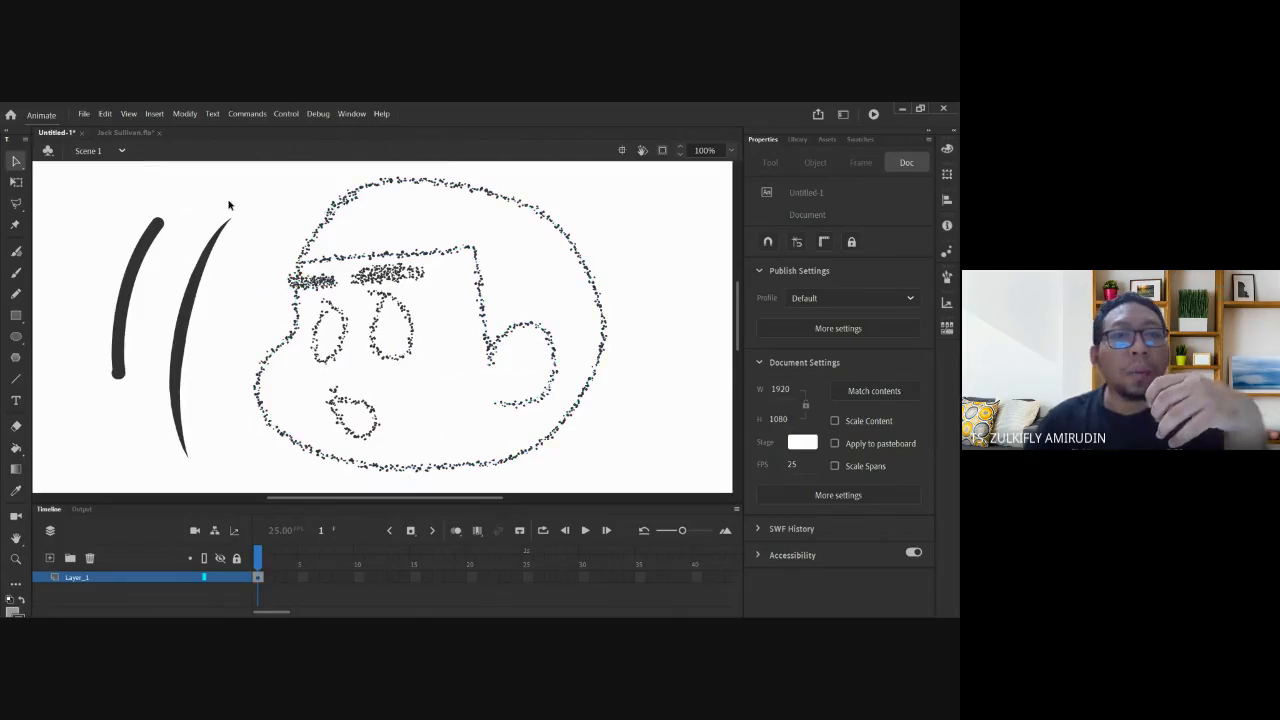
Select the cartoon head and both black curves and delete them, leaving the stage blank.
click(160, 231)
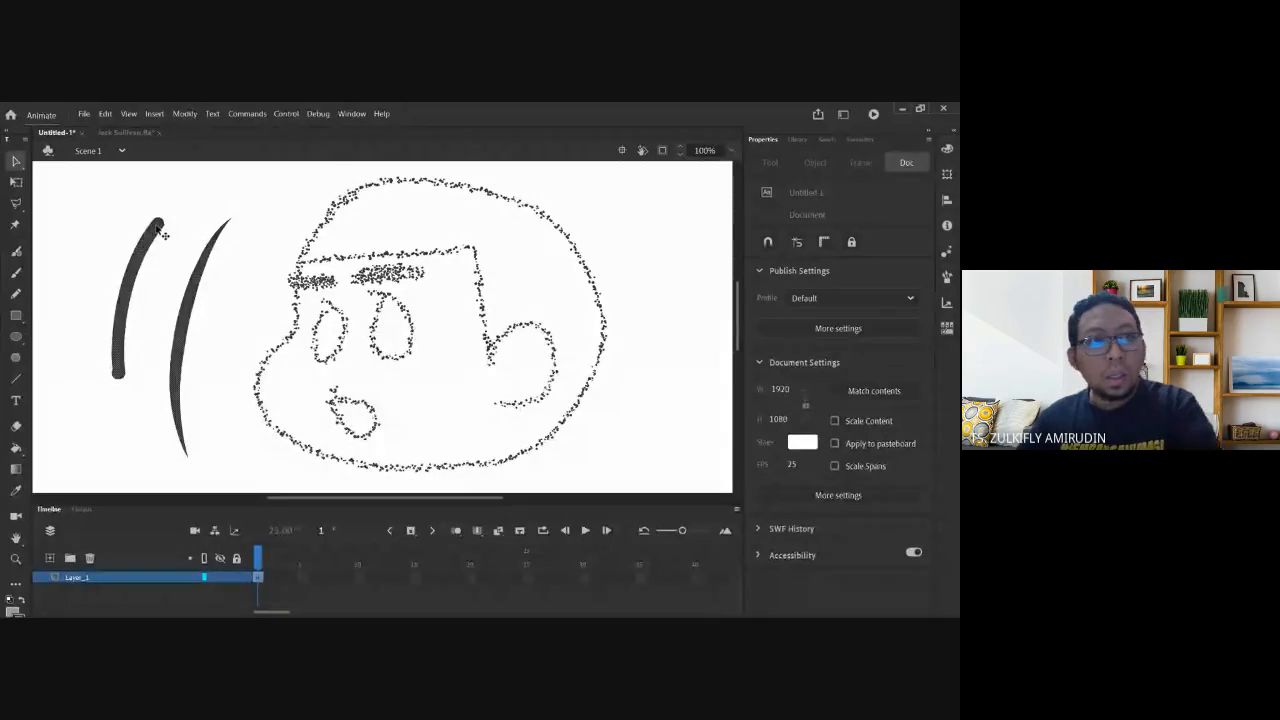
key(Delete)
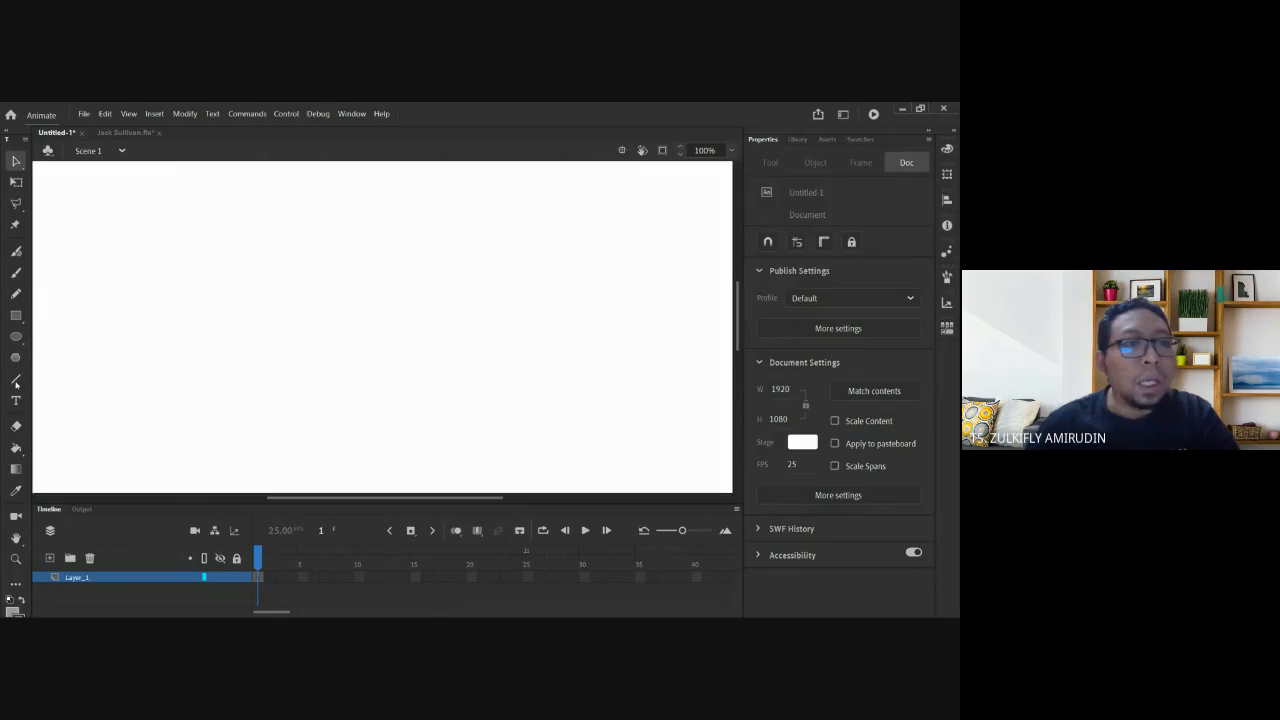
Pick the Pencil tool, undo a trial loop, and keep the uniform stroke width profile.
click(16, 449)
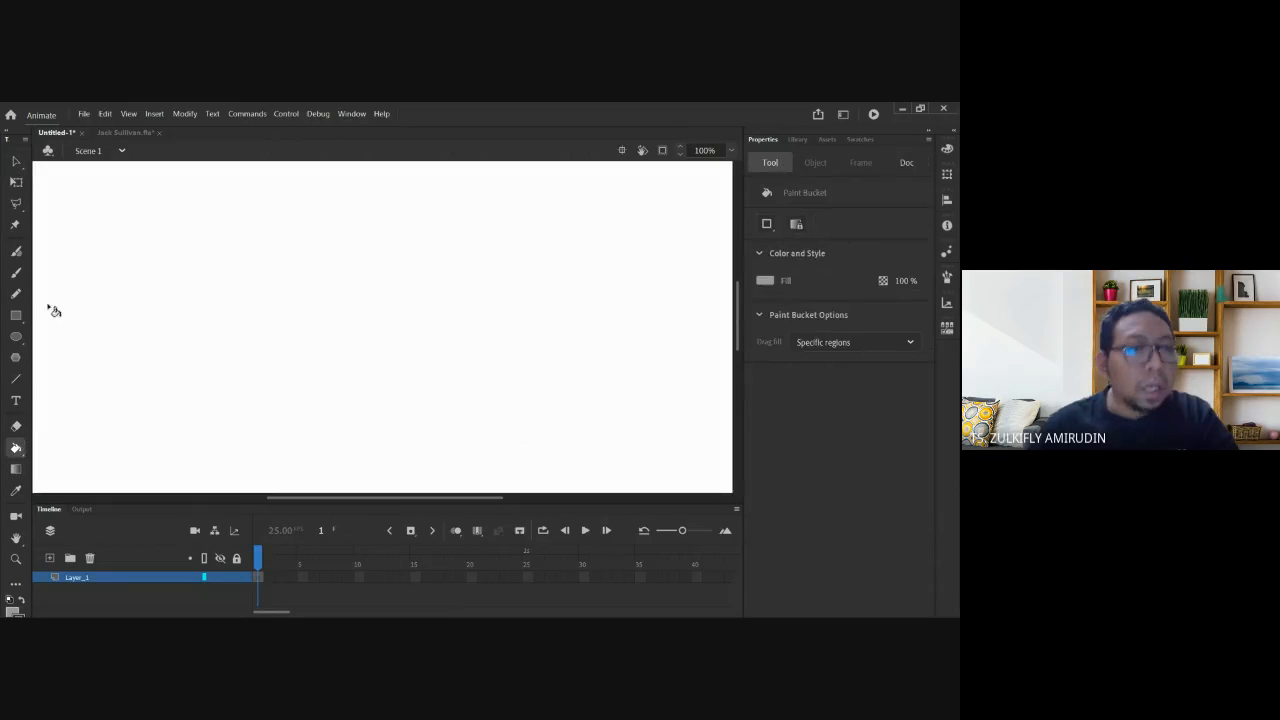
click(16, 295)
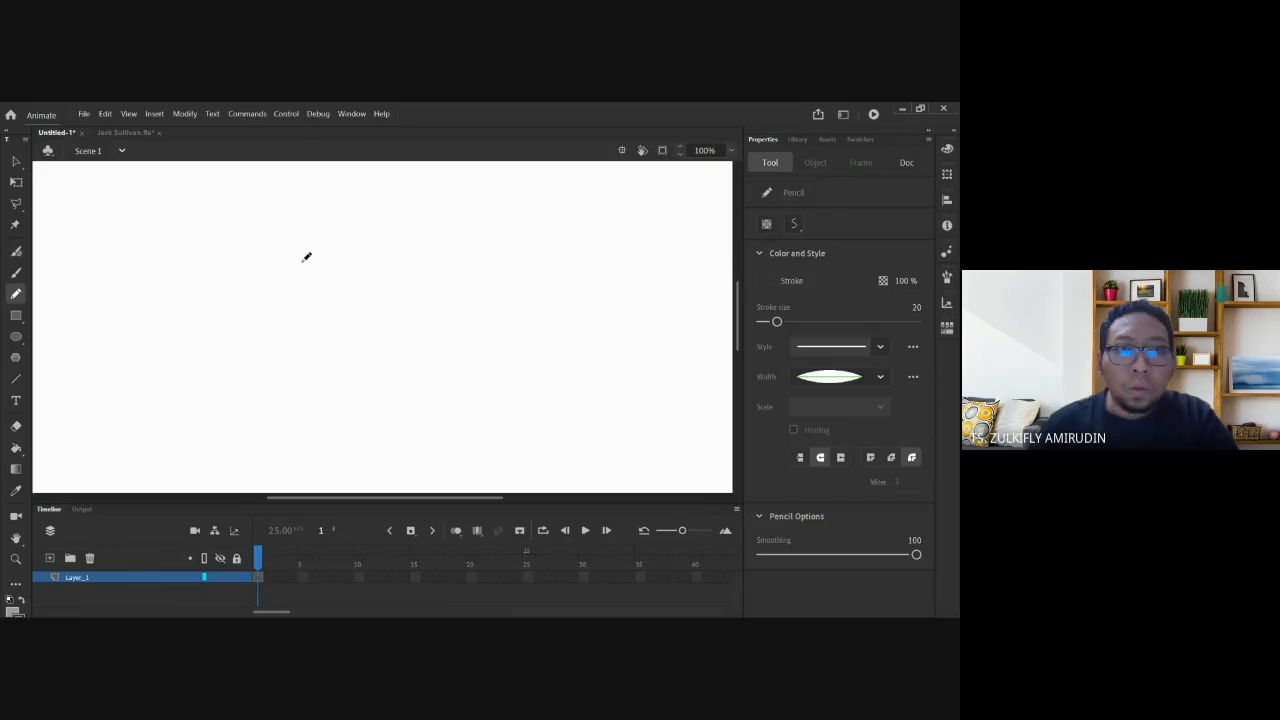
mouse_move(252, 242)
mouse_down()
mouse_move(206, 262)
mouse_move(185, 323)
mouse_move(242, 372)
mouse_move(373, 263)
mouse_move(310, 222)
mouse_move(238, 230)
mouse_move(210, 266)
mouse_up()
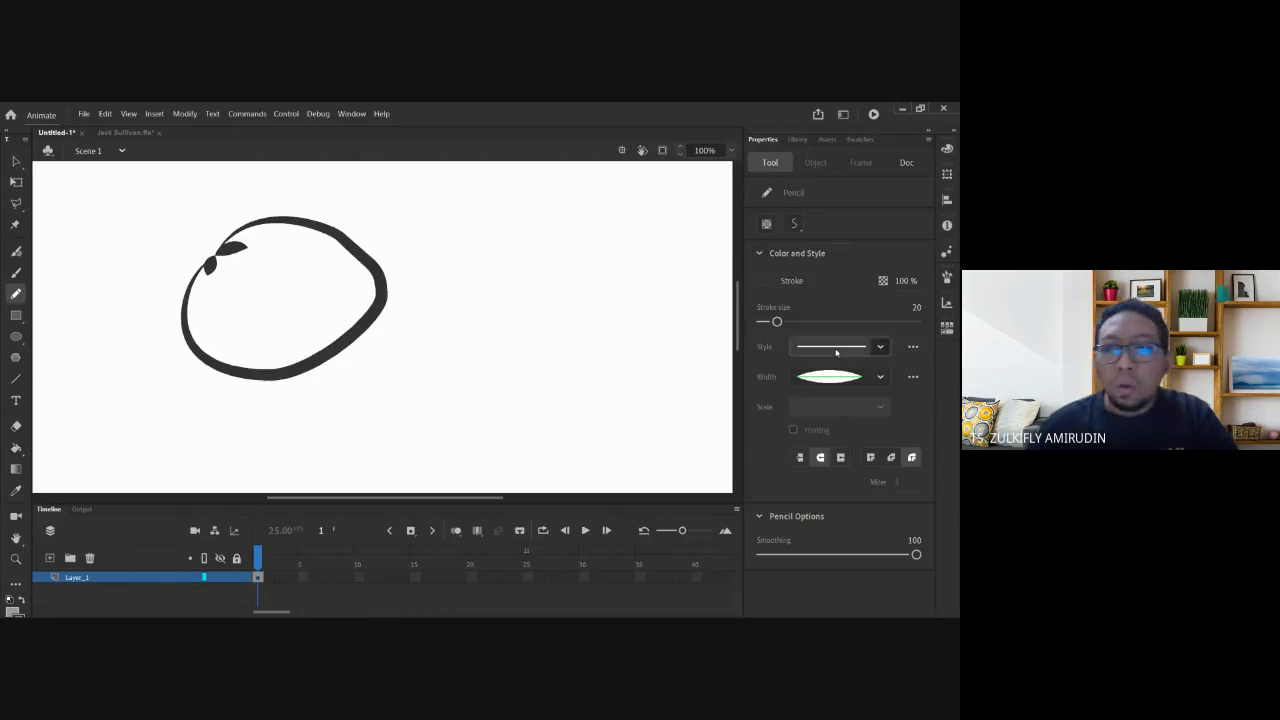
key(ctrl+z)
click(880, 376)
click(830, 396)
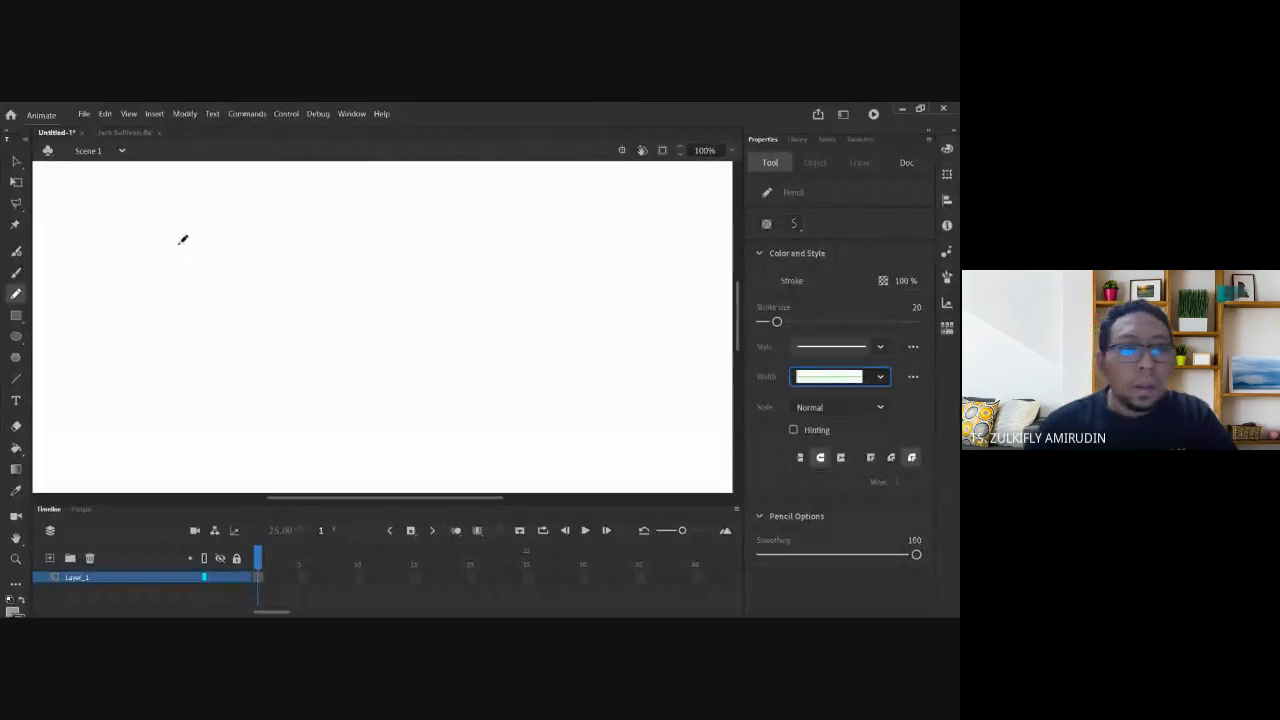
Draw a rough circle, a square and a triangle side by side across the stage.
mouse_move(183, 240)
mouse_down()
mouse_move(234, 366)
mouse_move(223, 220)
mouse_move(172, 281)
mouse_up()
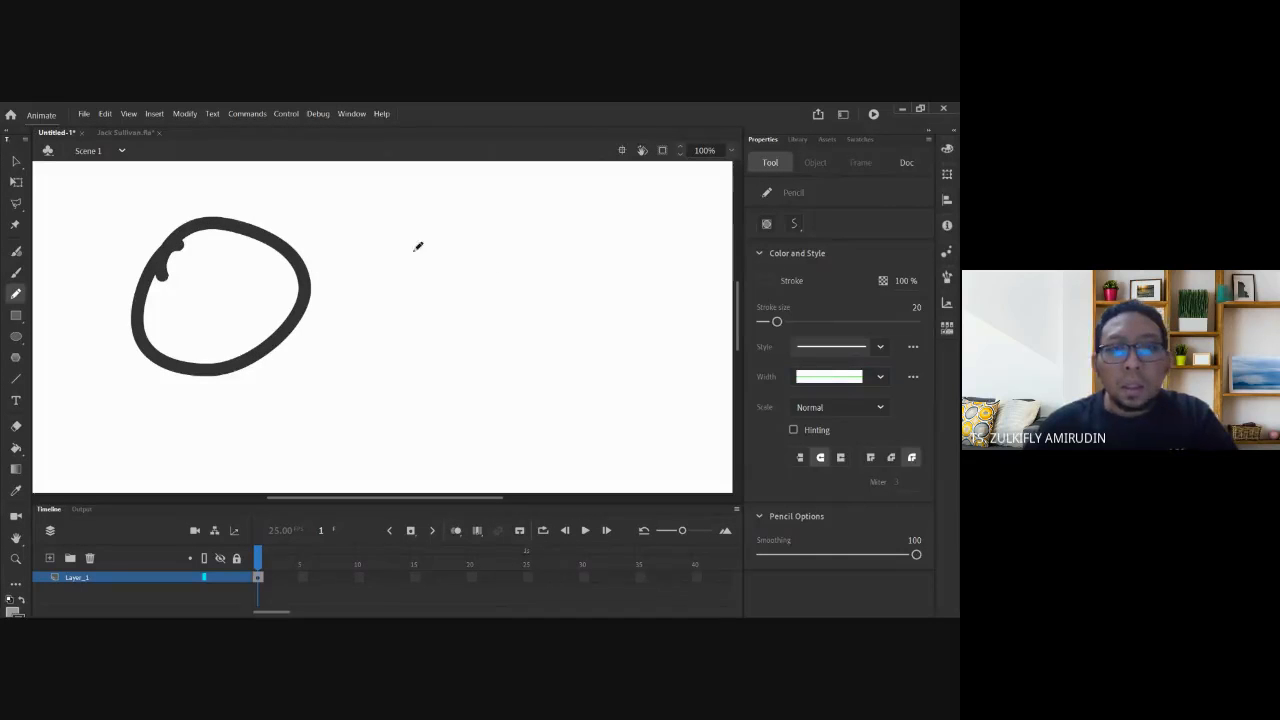
mouse_move(366, 218)
mouse_down()
mouse_move(497, 370)
mouse_move(521, 220)
mouse_move(369, 213)
mouse_up()
scroll(598, 314, right, 3)
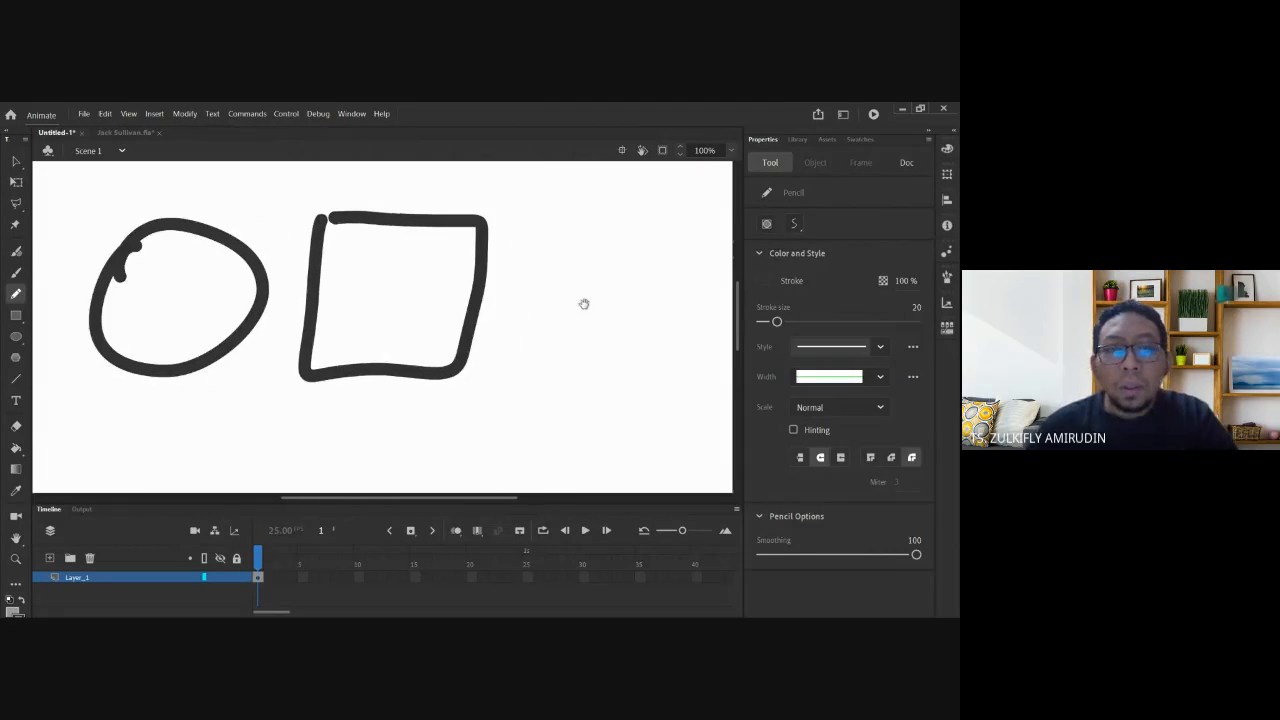
mouse_move(512, 220)
mouse_down()
mouse_move(418, 389)
mouse_move(628, 330)
mouse_up()
drag(532, 240, 628, 332)
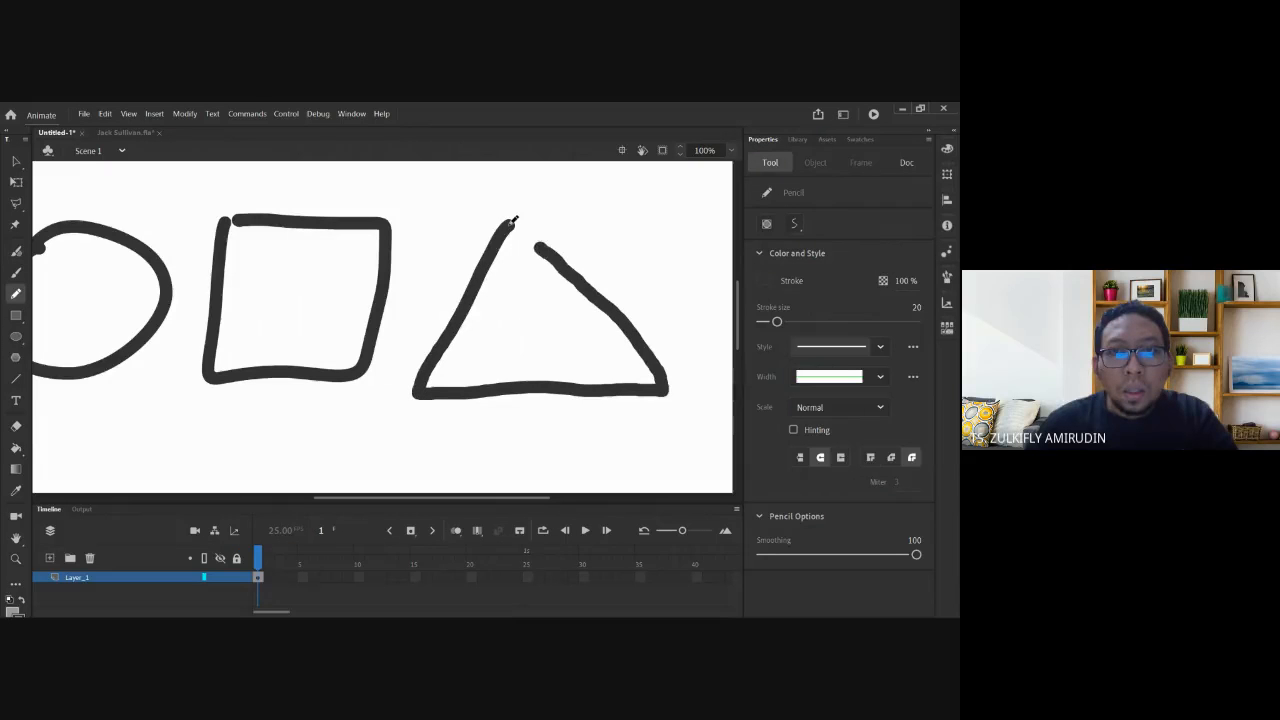
scroll(388, 300, left, 3)
scroll(388, 300, right, 2)
scroll(388, 300, right, 1)
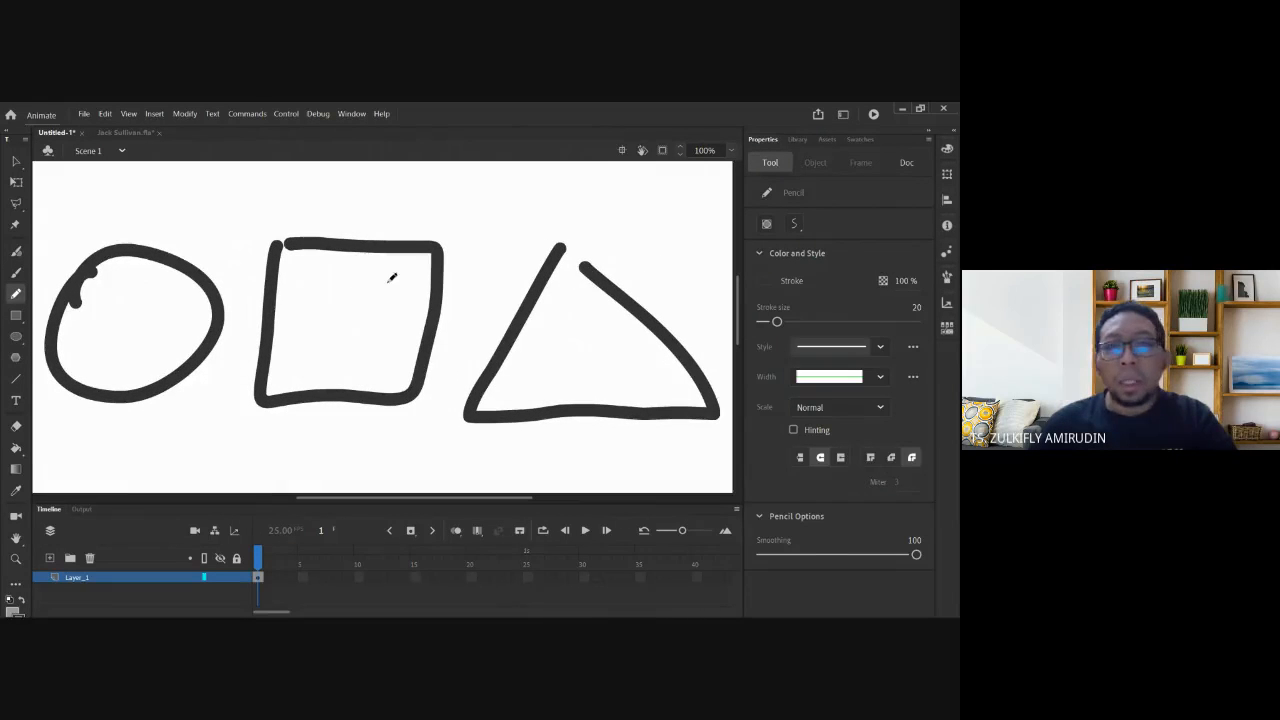
scroll(227, 356, left, 1)
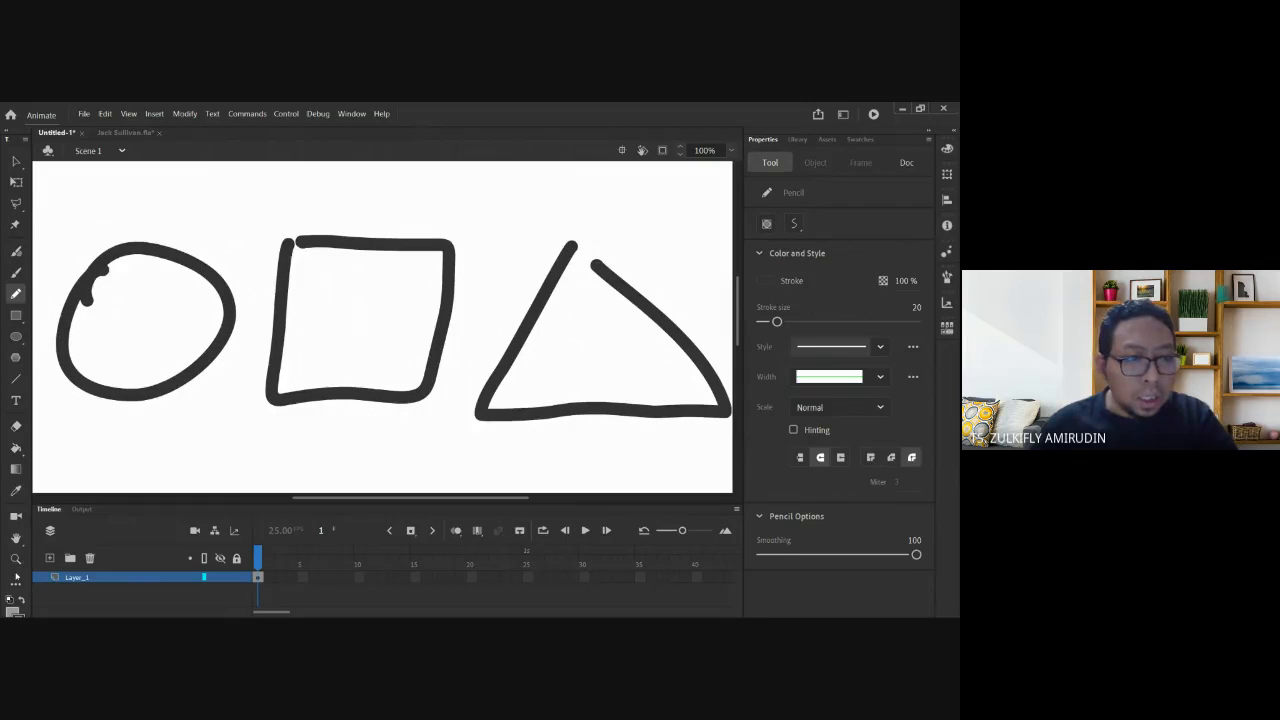
Fill the circle's interior with blue #0033CC using the Paint Bucket.
click(16, 448)
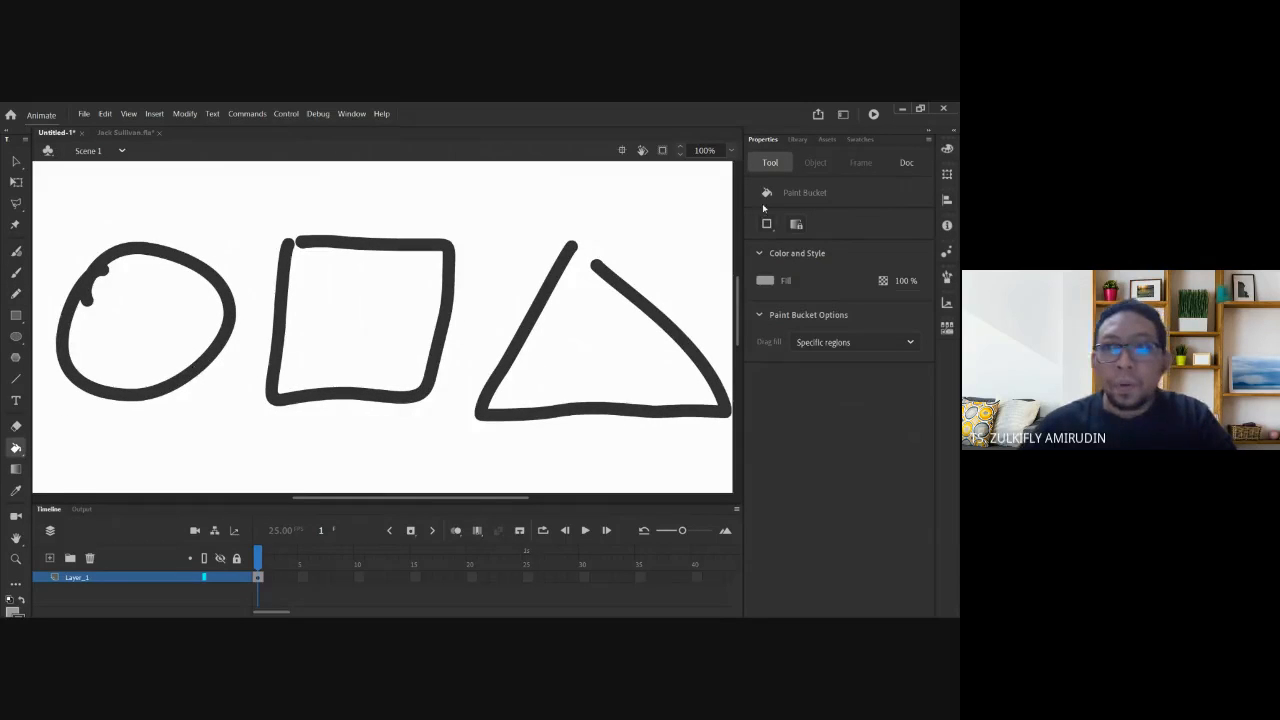
click(768, 281)
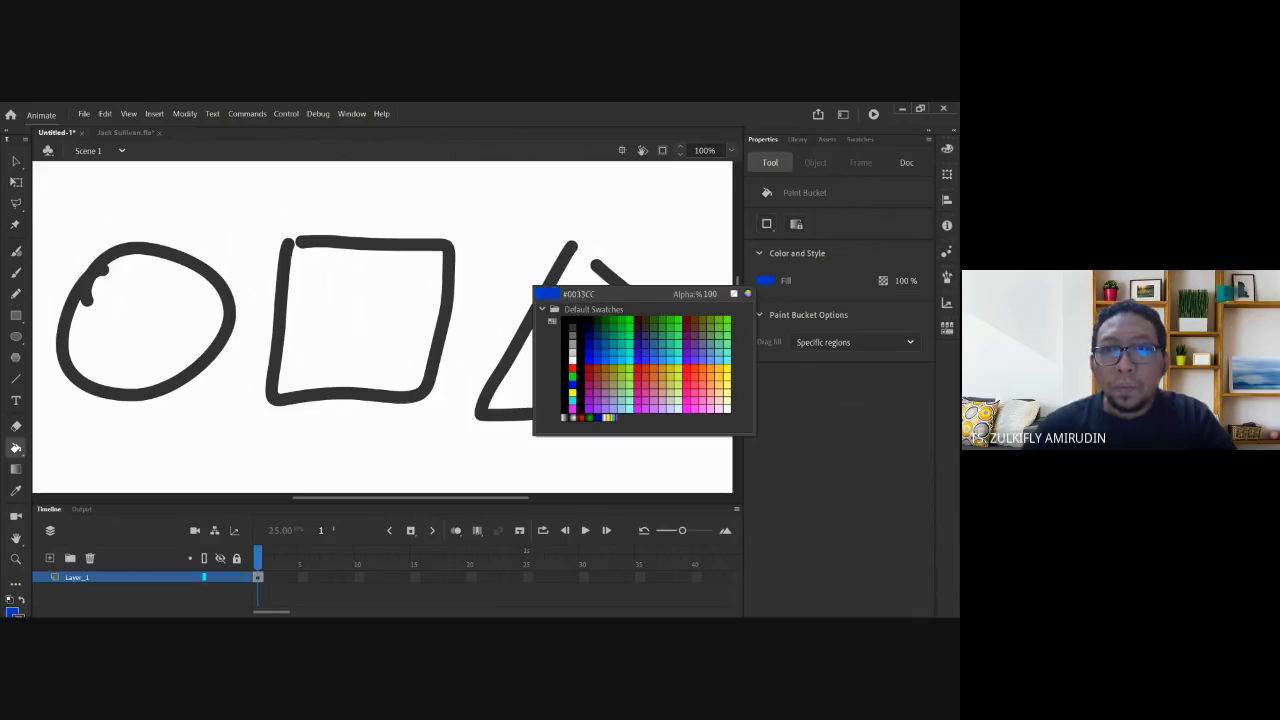
click(565, 355)
click(176, 320)
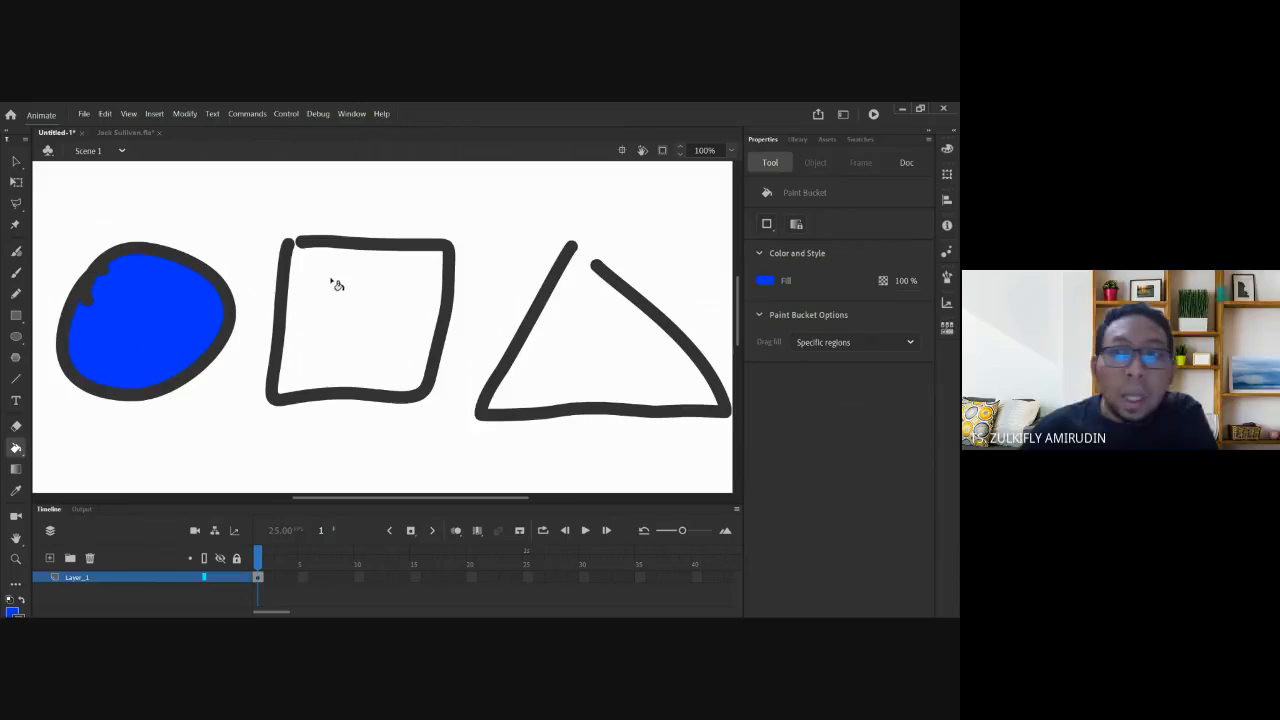
Set the Paint Bucket gap size to close larger gaps and zoom onto the square's top-left corner.
click(767, 225)
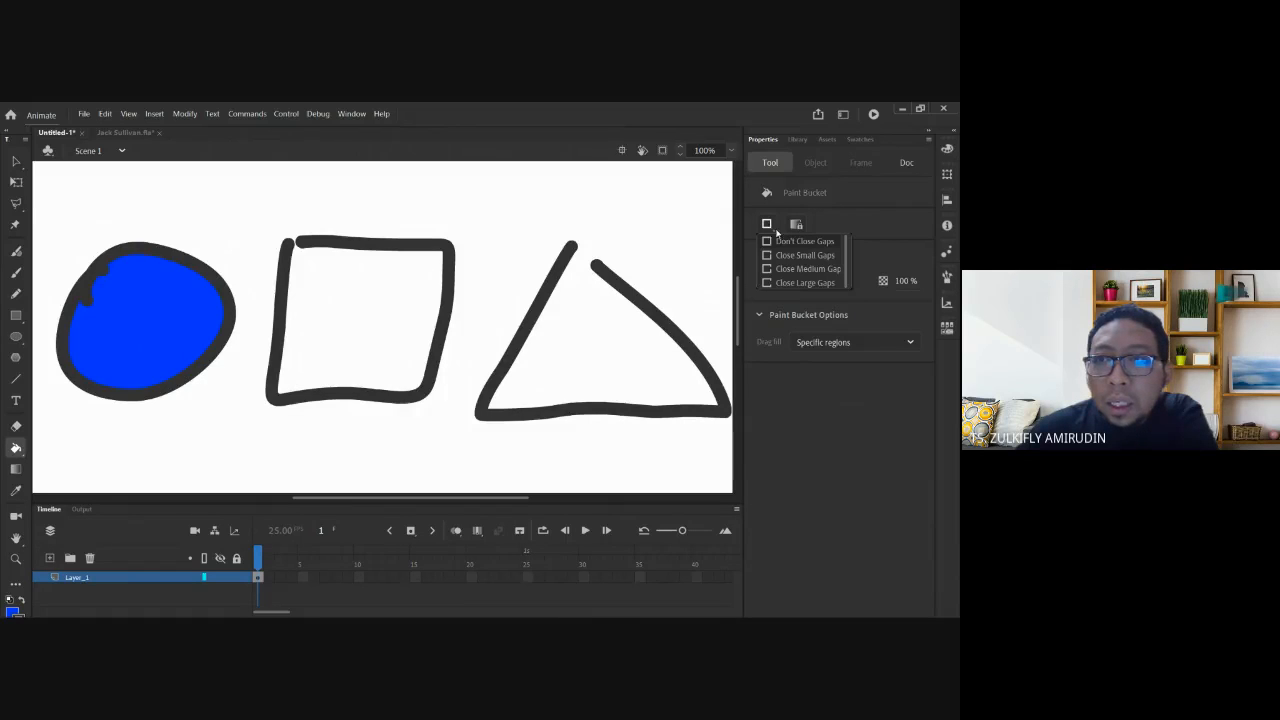
click(343, 298)
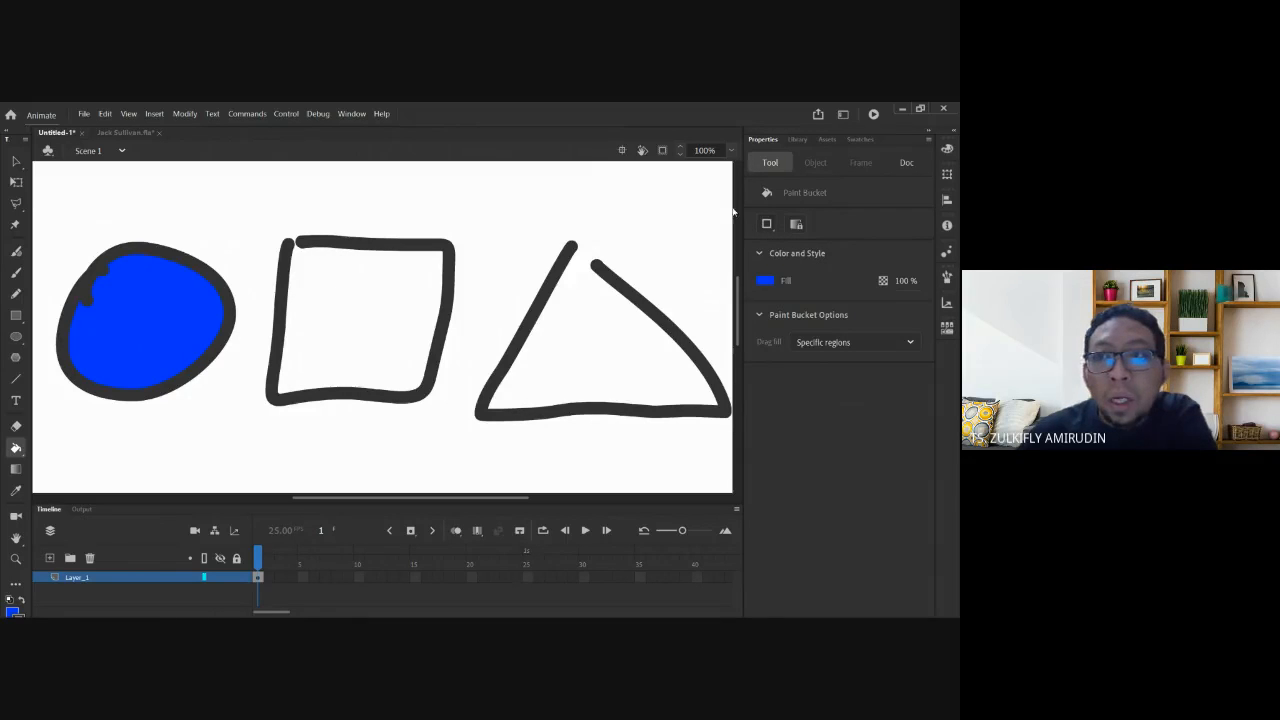
click(767, 225)
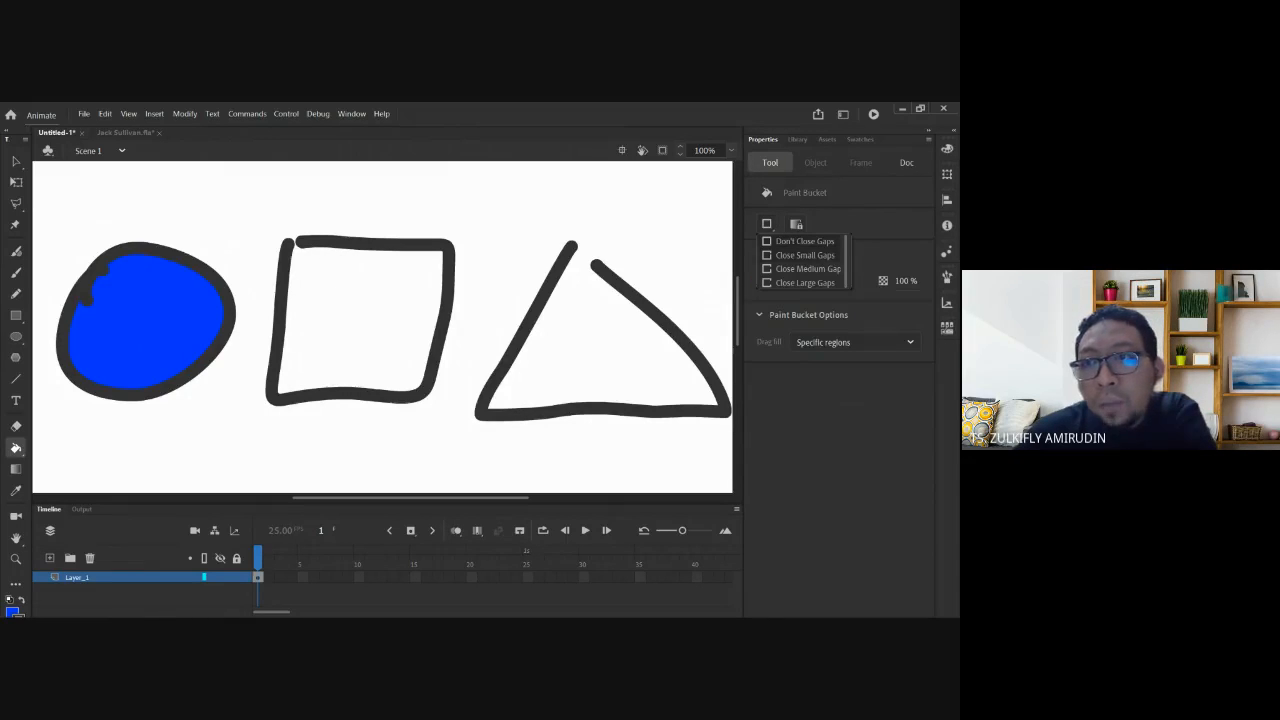
click(805, 255)
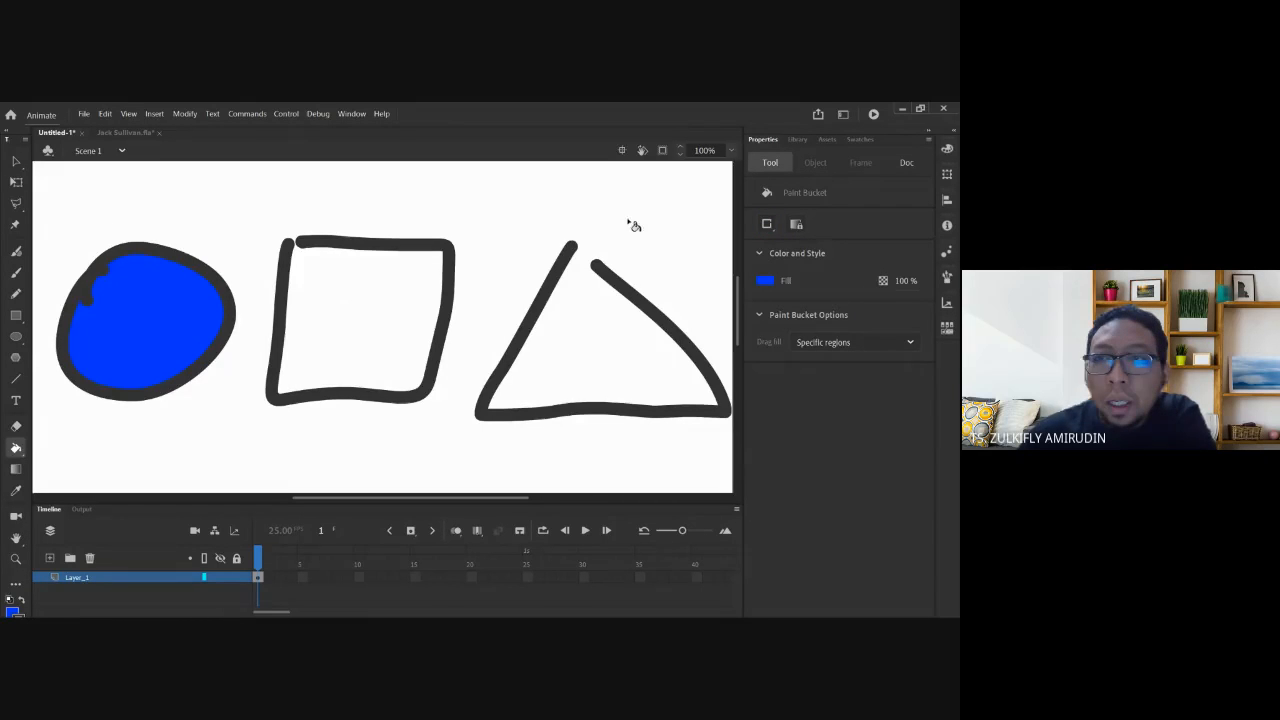
click(772, 228)
click(807, 269)
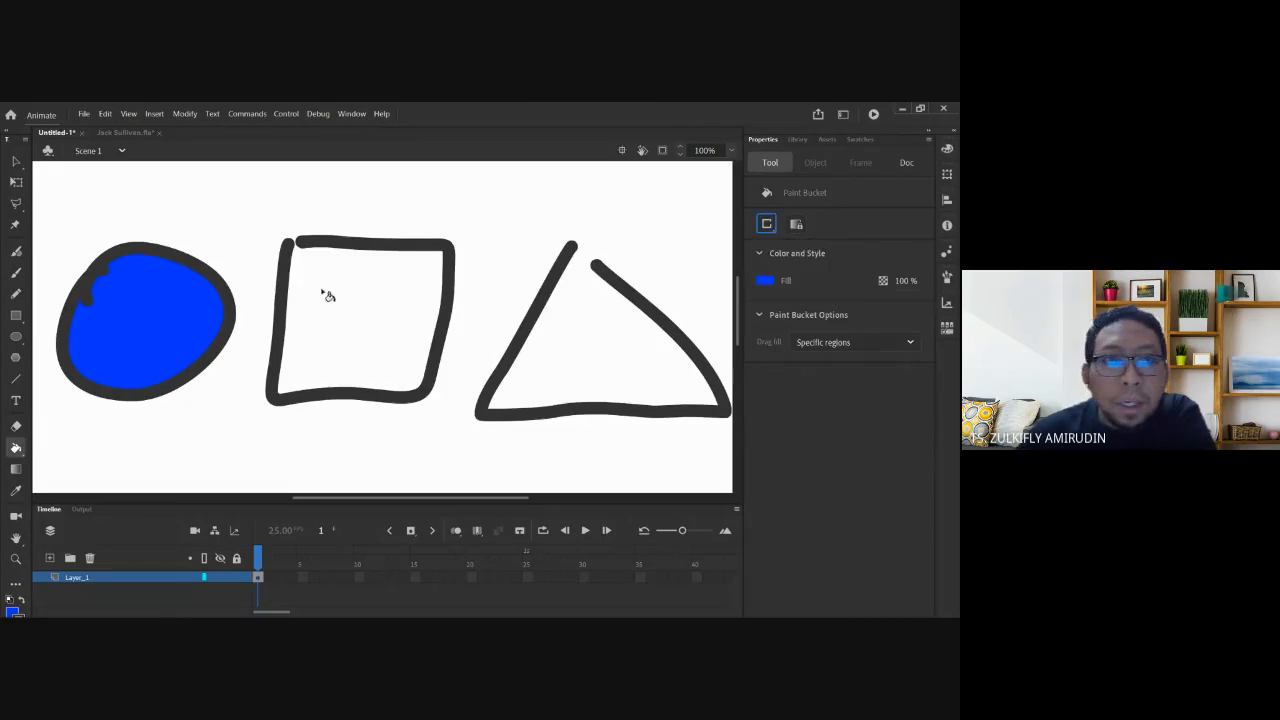
click(767, 226)
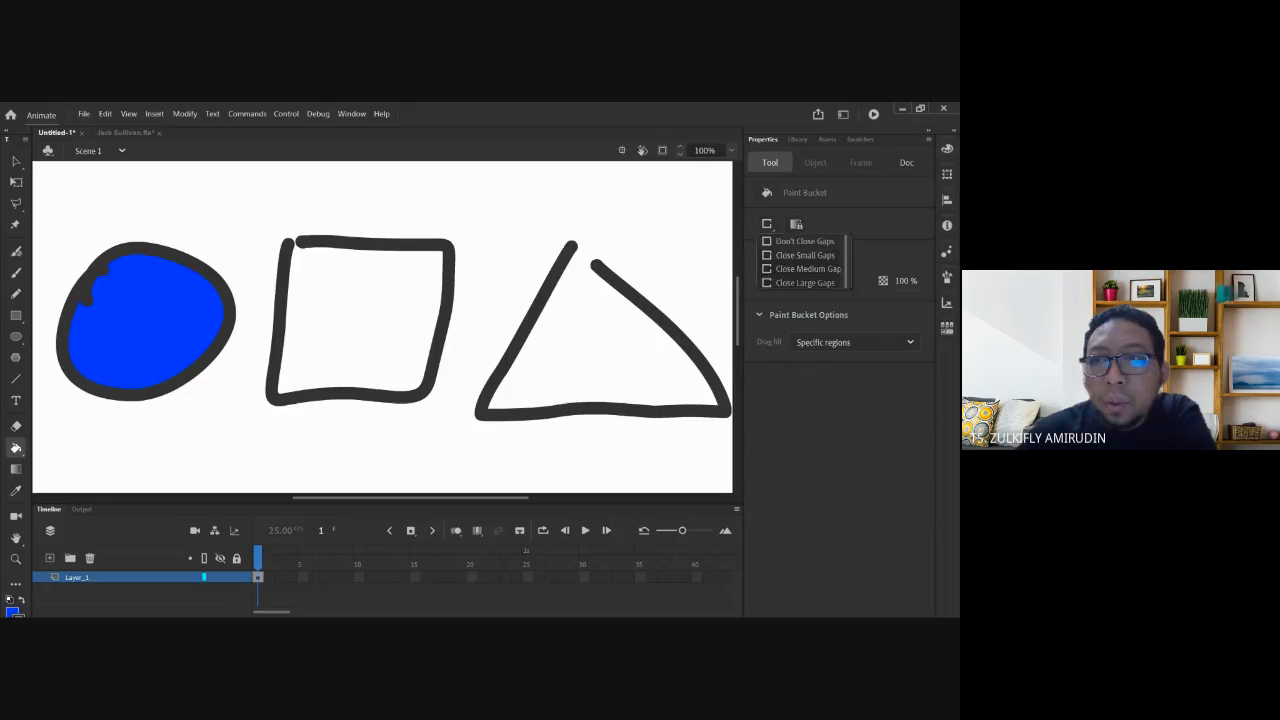
click(790, 282)
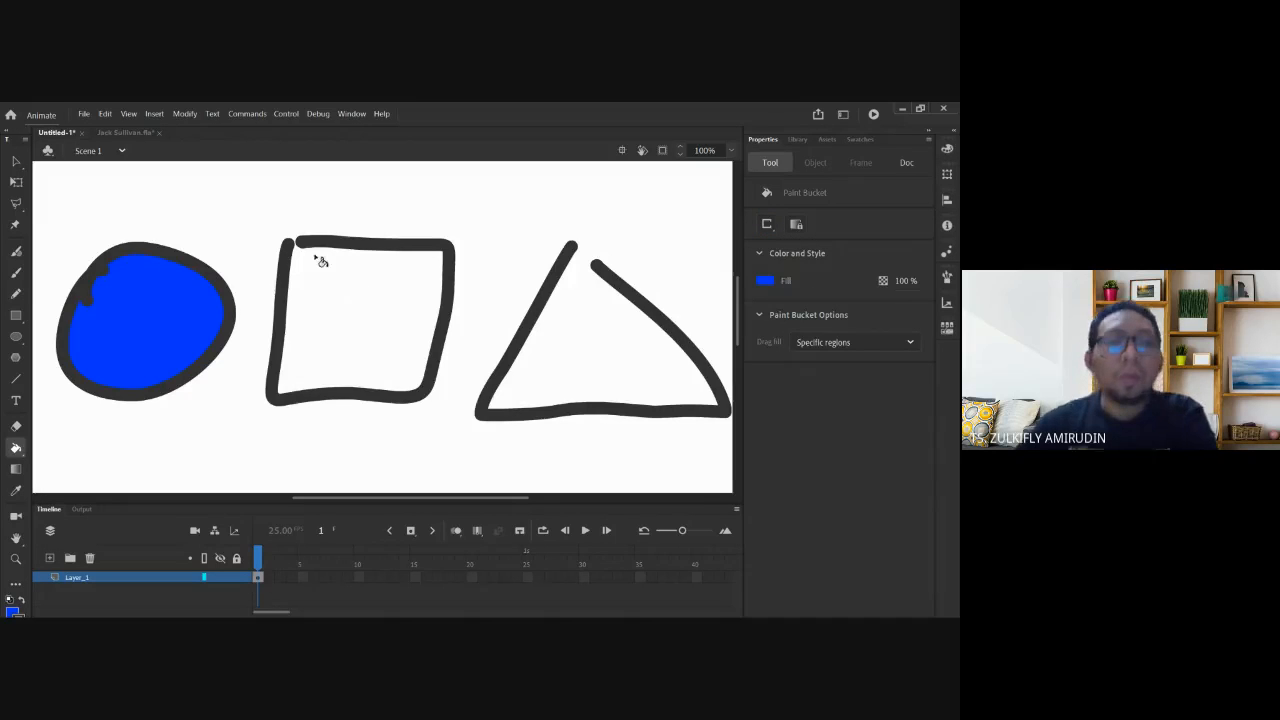
drag(273, 221, 274, 222)
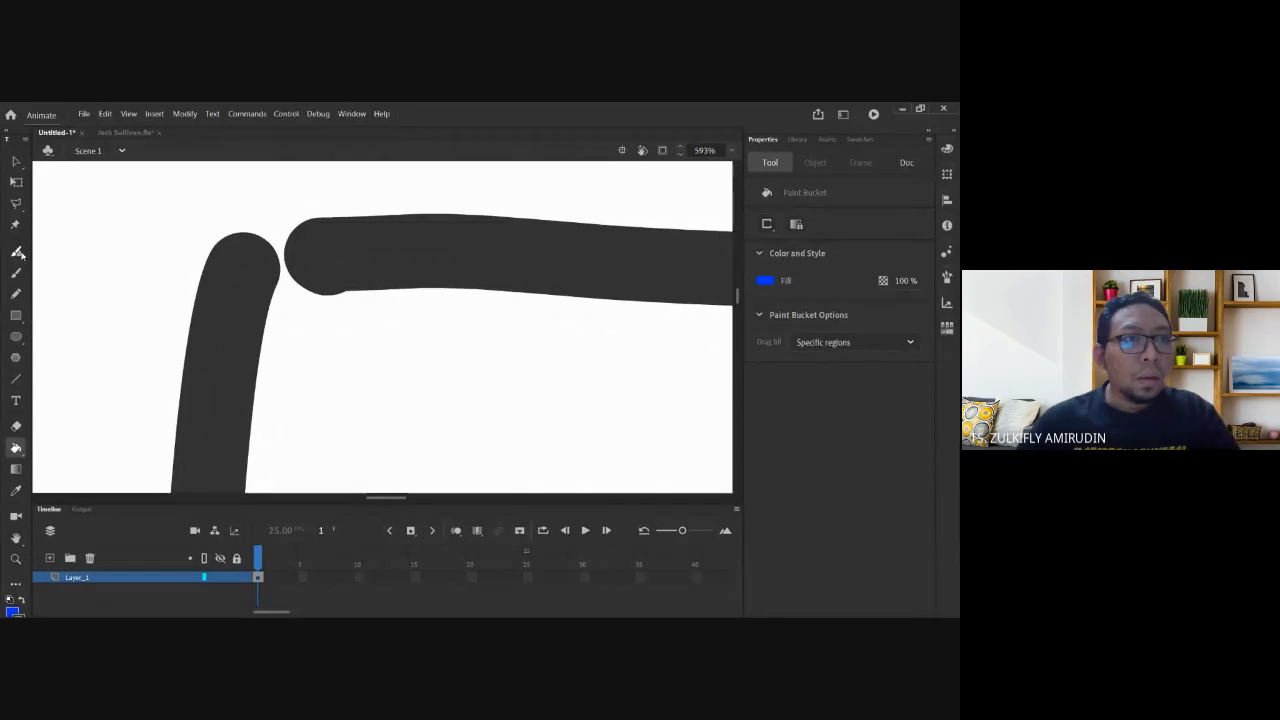
Drag the square's top stroke end to the left side, closing its top-left corner gap.
click(16, 161)
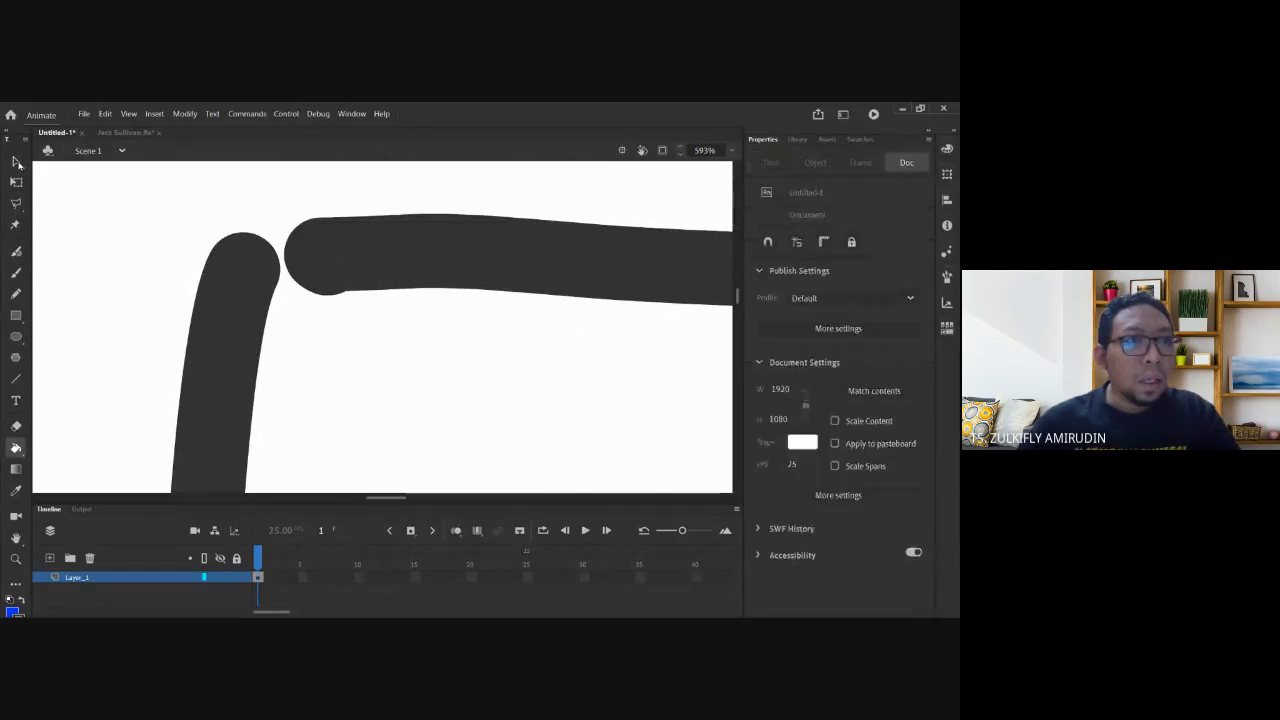
click(335, 234)
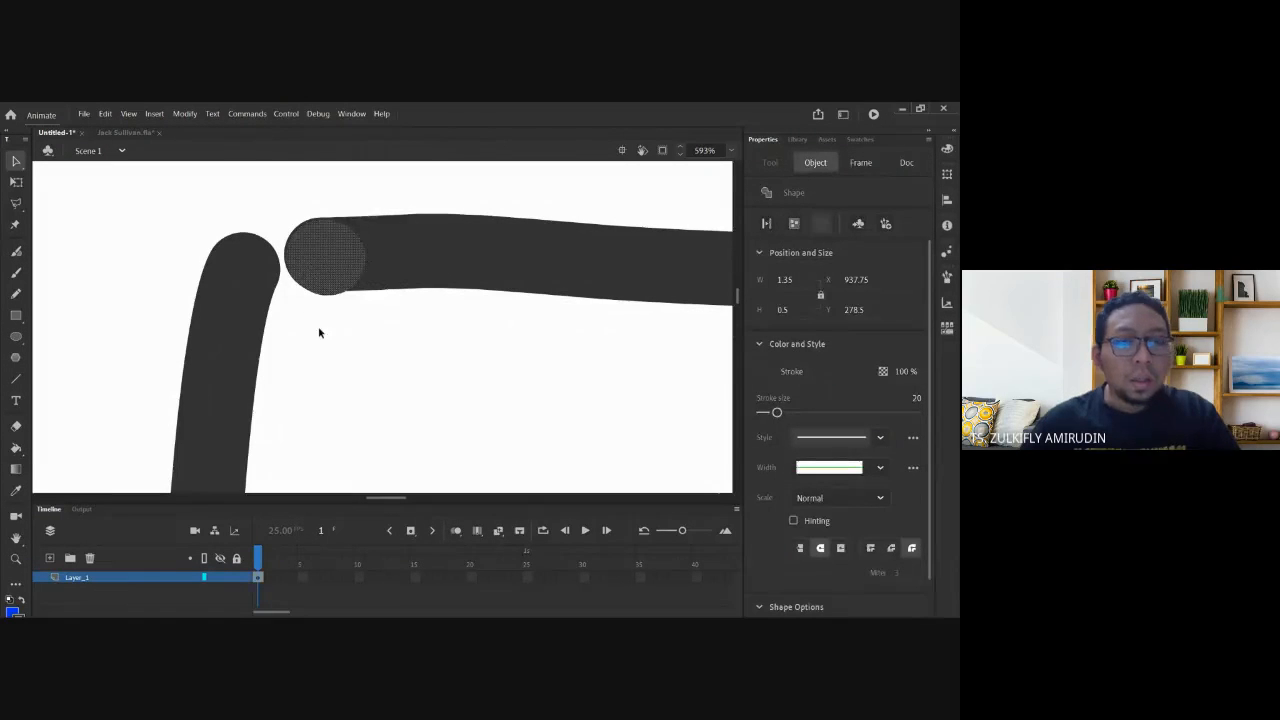
click(319, 333)
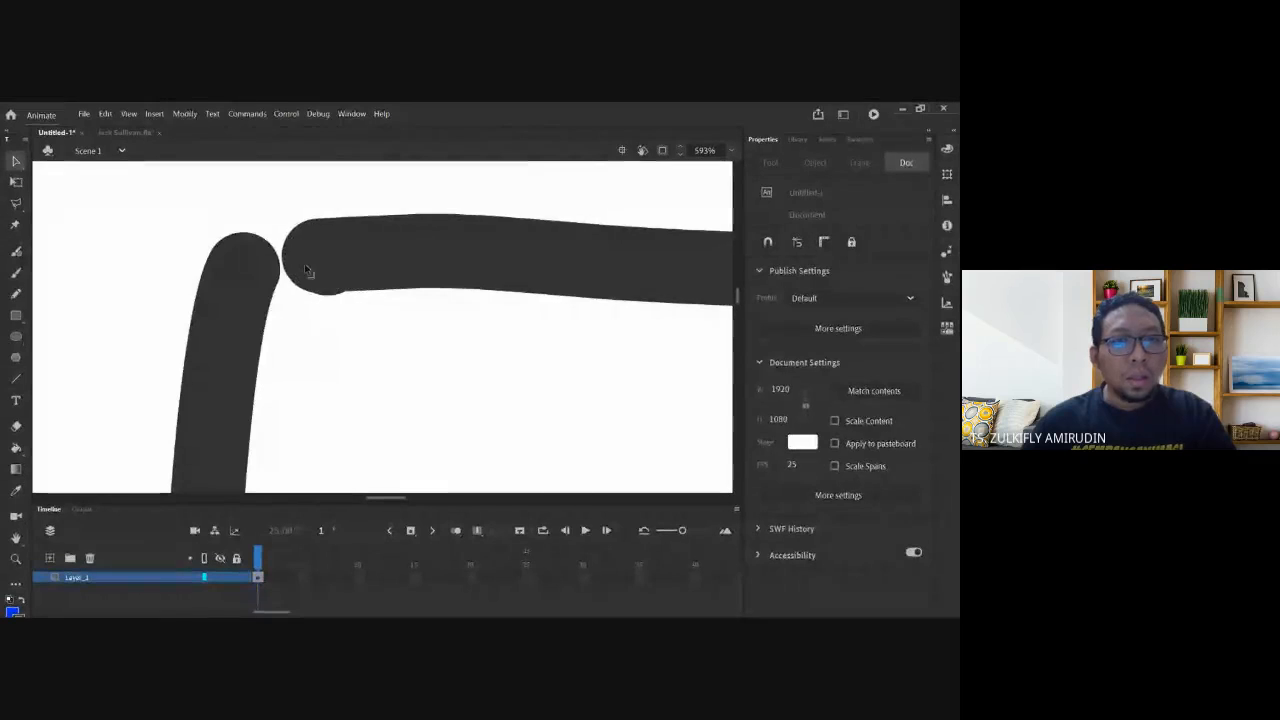
mouse_move(305, 266)
mouse_down()
mouse_move(258, 275)
mouse_move(400, 392)
mouse_move(378, 343)
mouse_move(272, 251)
mouse_move(216, 268)
mouse_move(243, 268)
mouse_up()
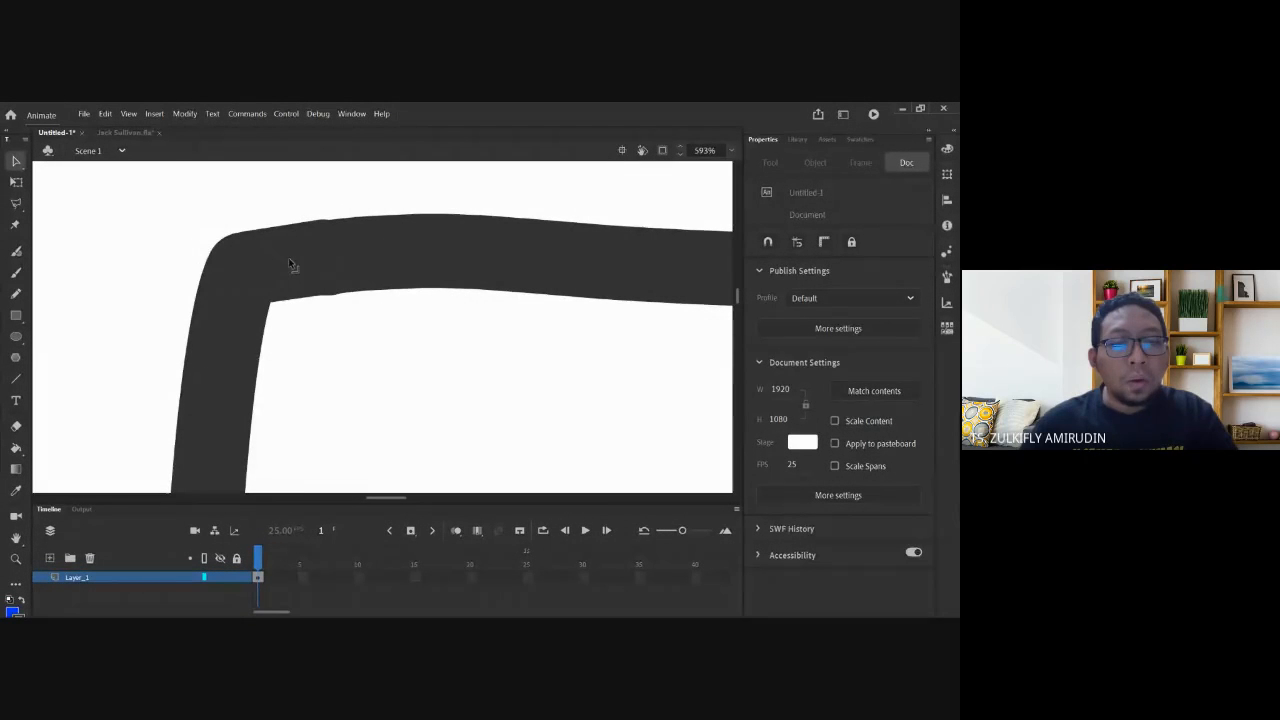
key(ctrl+minus)
key(ctrl+minus)
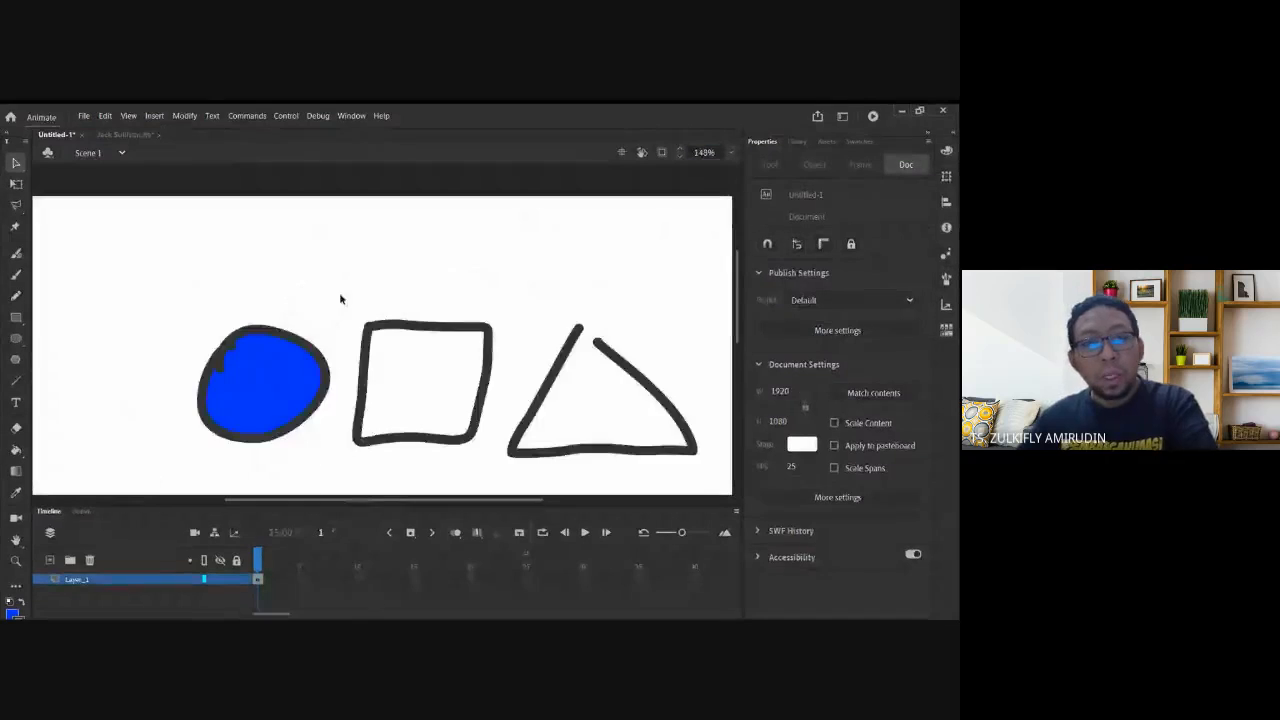
key(ctrl+minus)
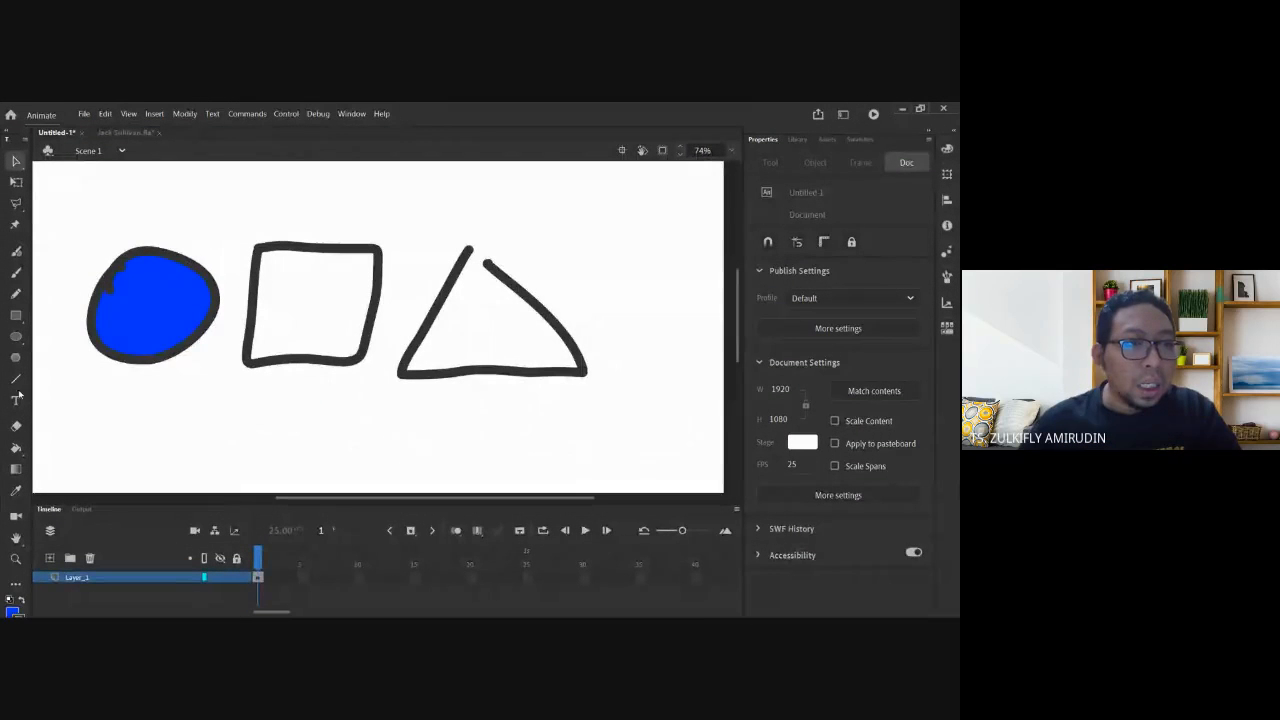
Fill the square with blue, then zoom in on the gap at the triangle's apex.
click(16, 448)
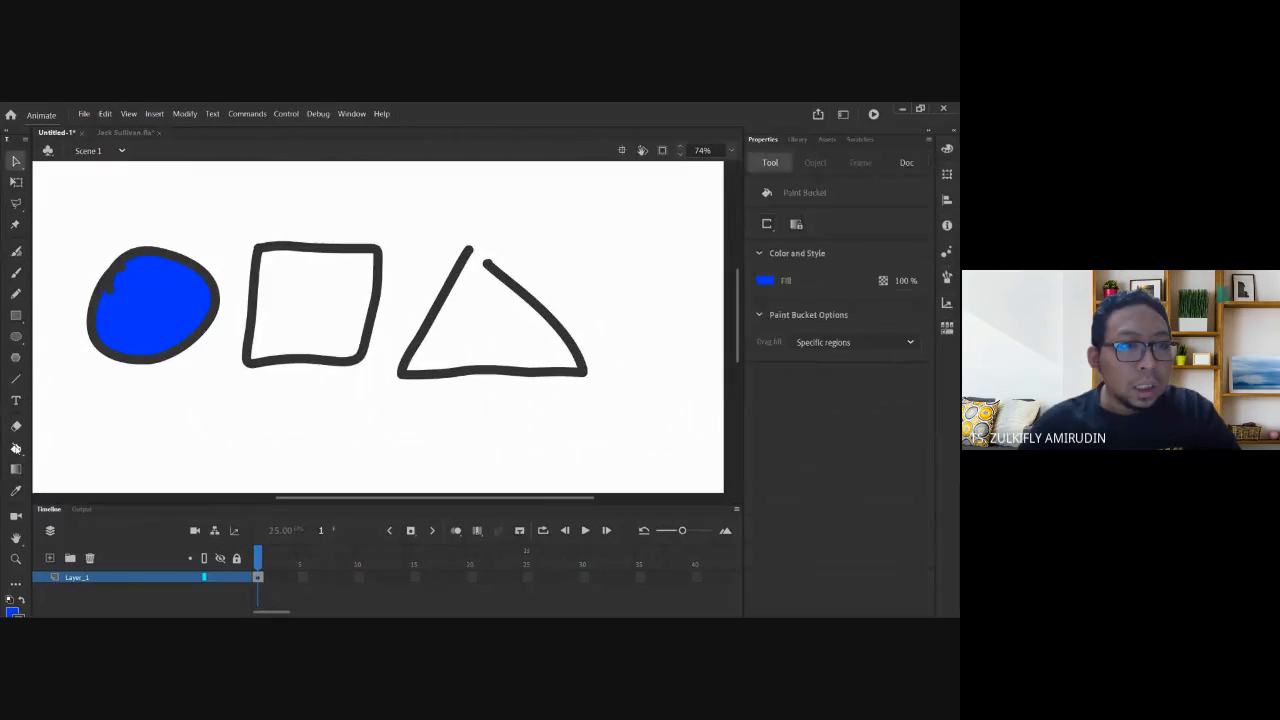
click(318, 283)
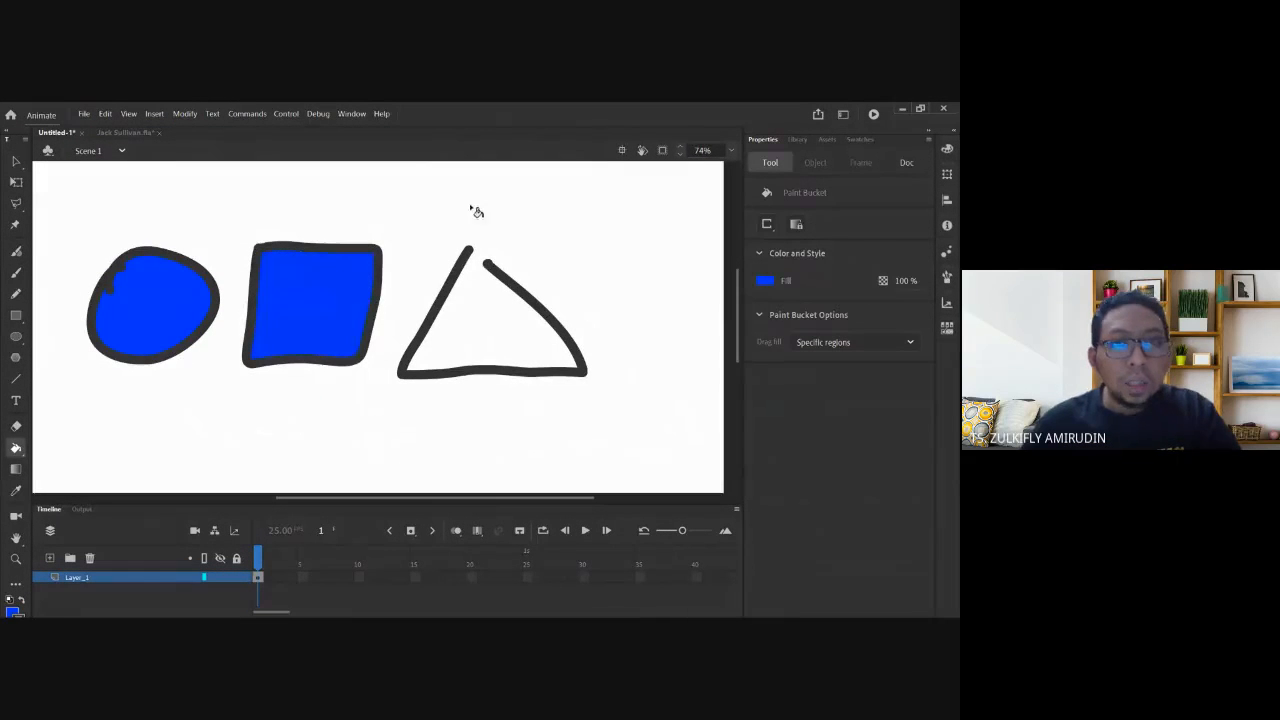
click(17, 162)
drag(434, 227, 538, 316)
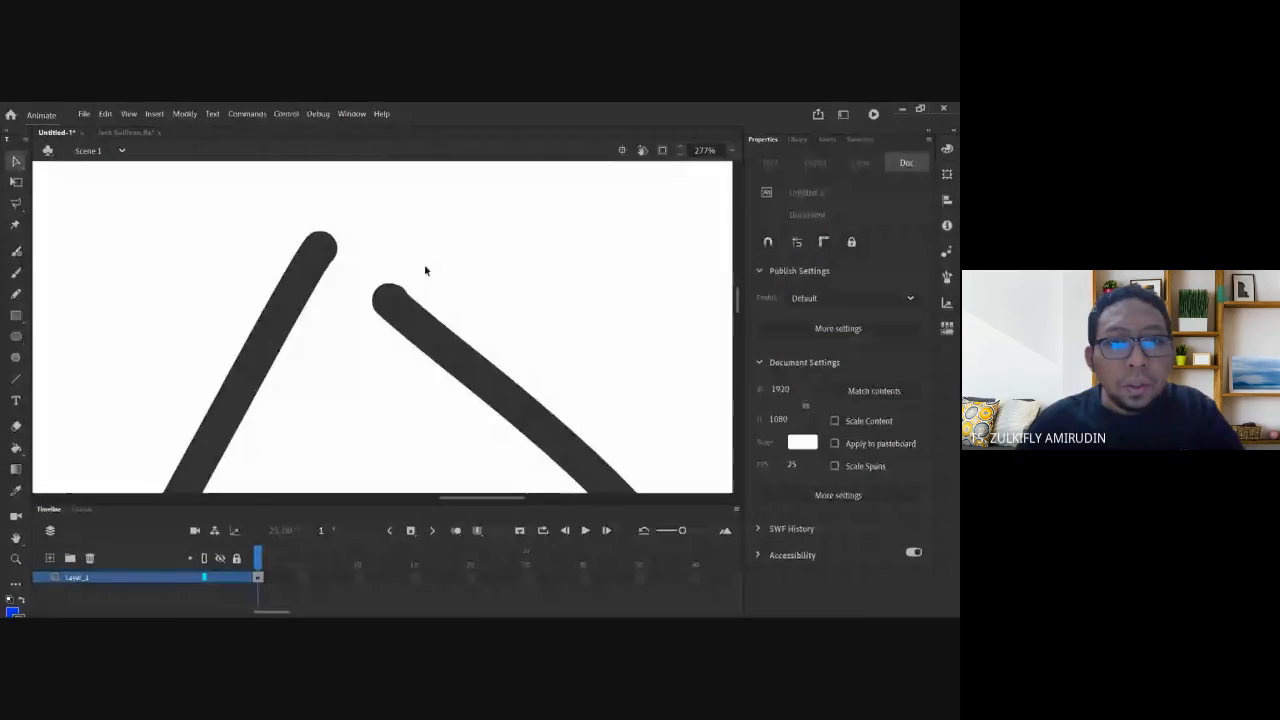
Pull the triangle's right line end toward the apex and set fills to close gaps.
drag(381, 291, 340, 256)
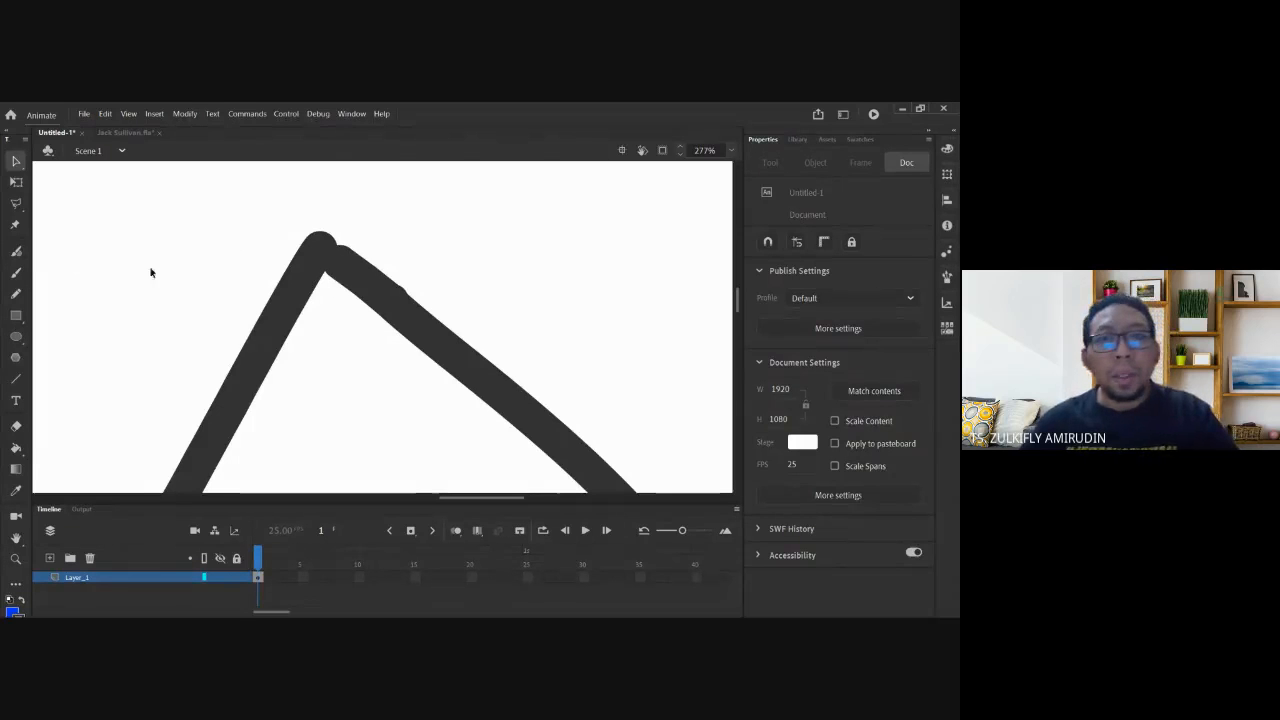
click(15, 447)
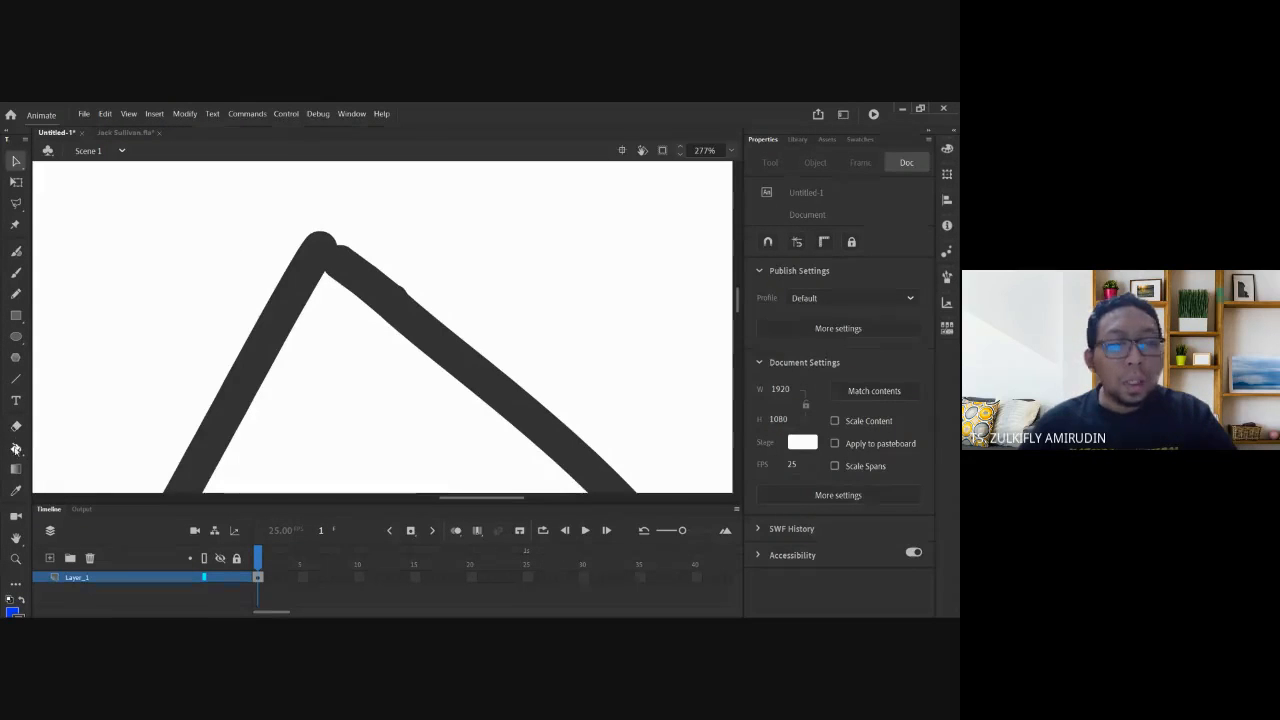
click(765, 226)
click(790, 241)
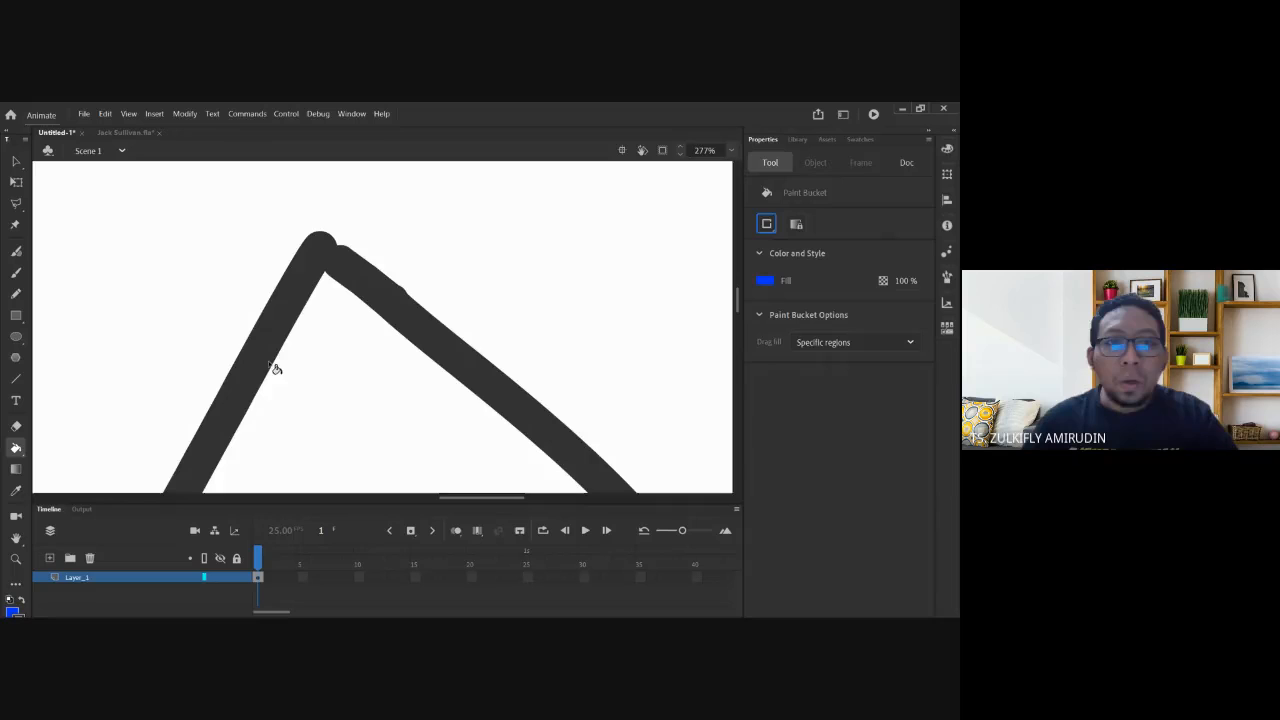
Zoom and pan to bring the triangle back into view, then show the selection tool modes.
key(ctrl+minus)
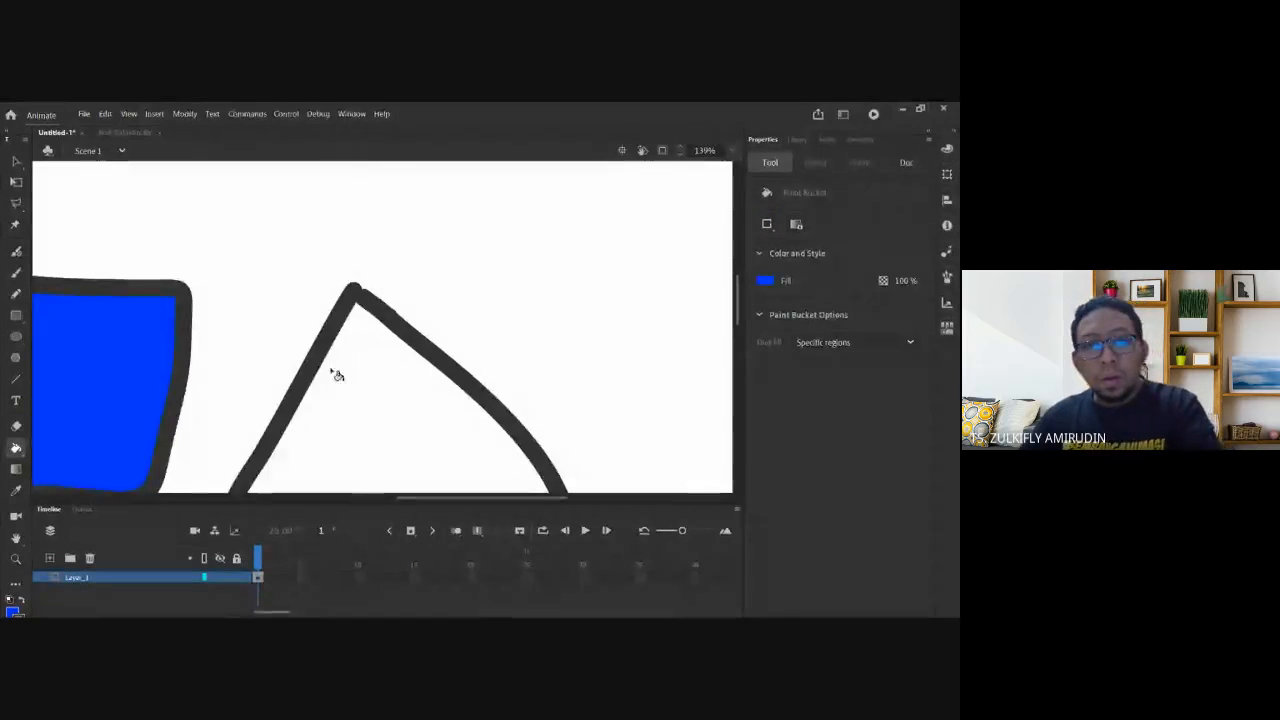
drag(327, 415, 383, 223)
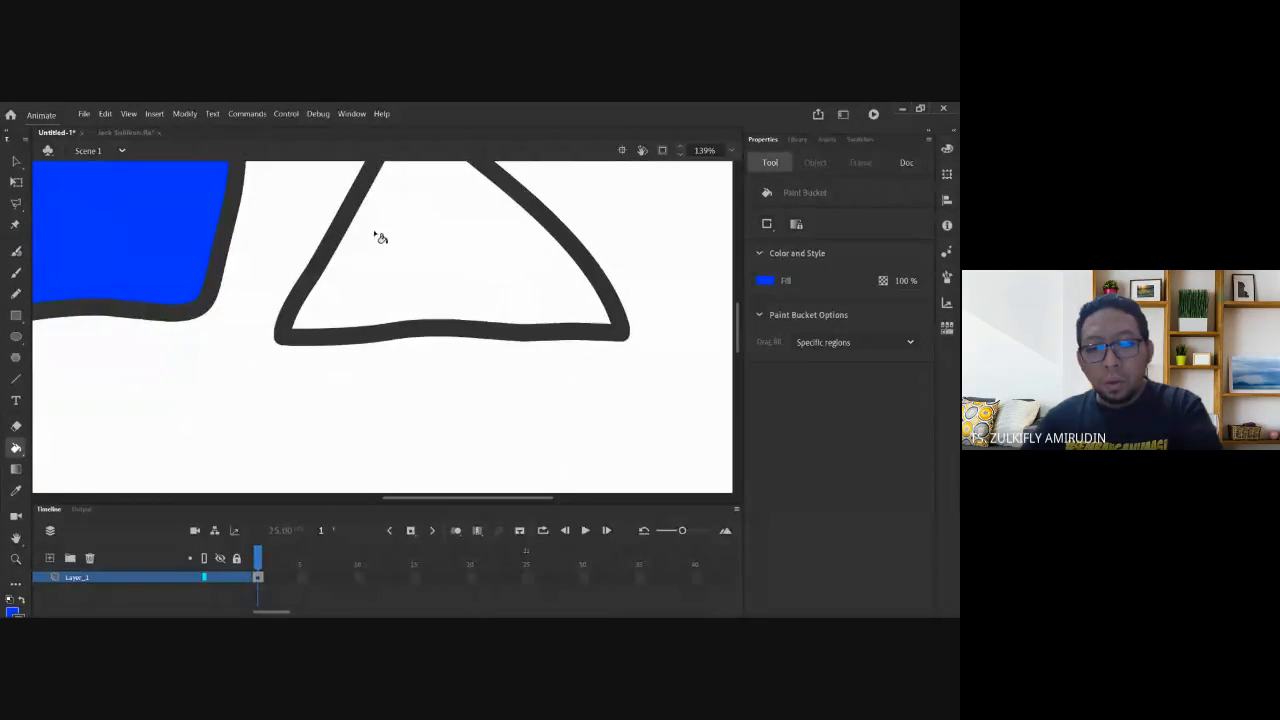
key(ctrl+minus)
key(ctrl+minus)
key(ctrl+equal)
key(ctrl+equal)
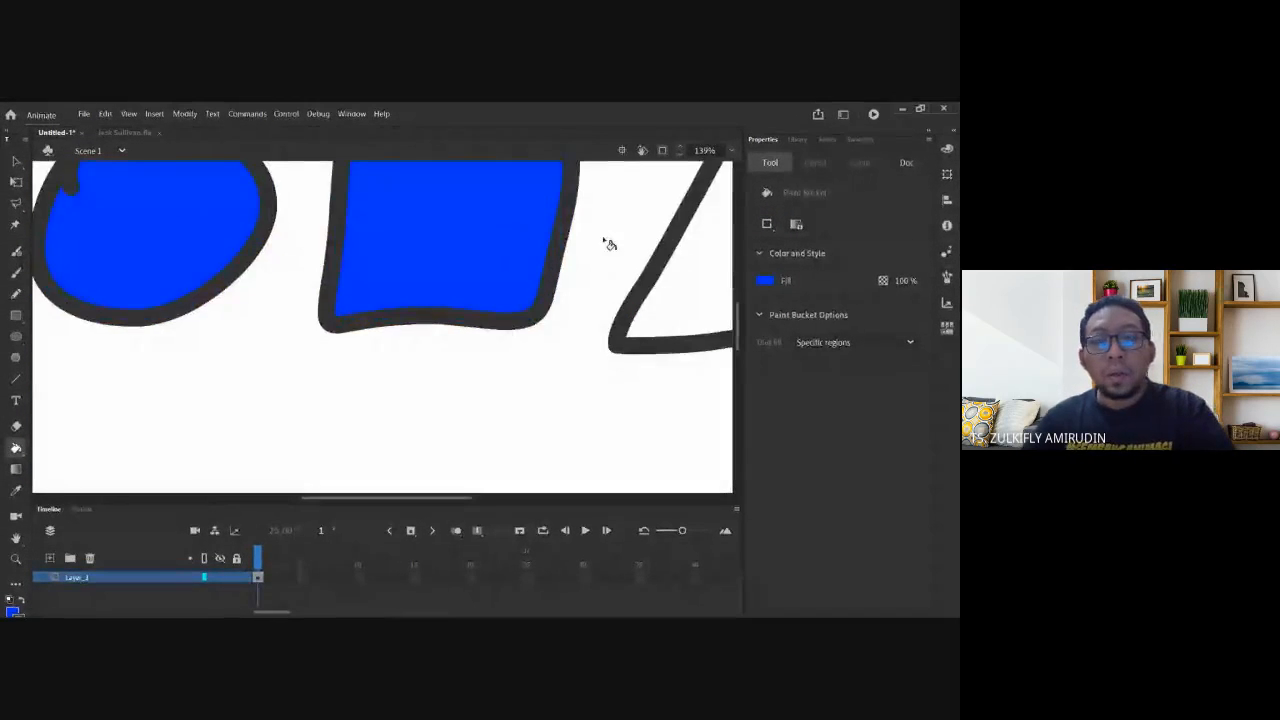
drag(657, 191, 382, 298)
click(16, 161)
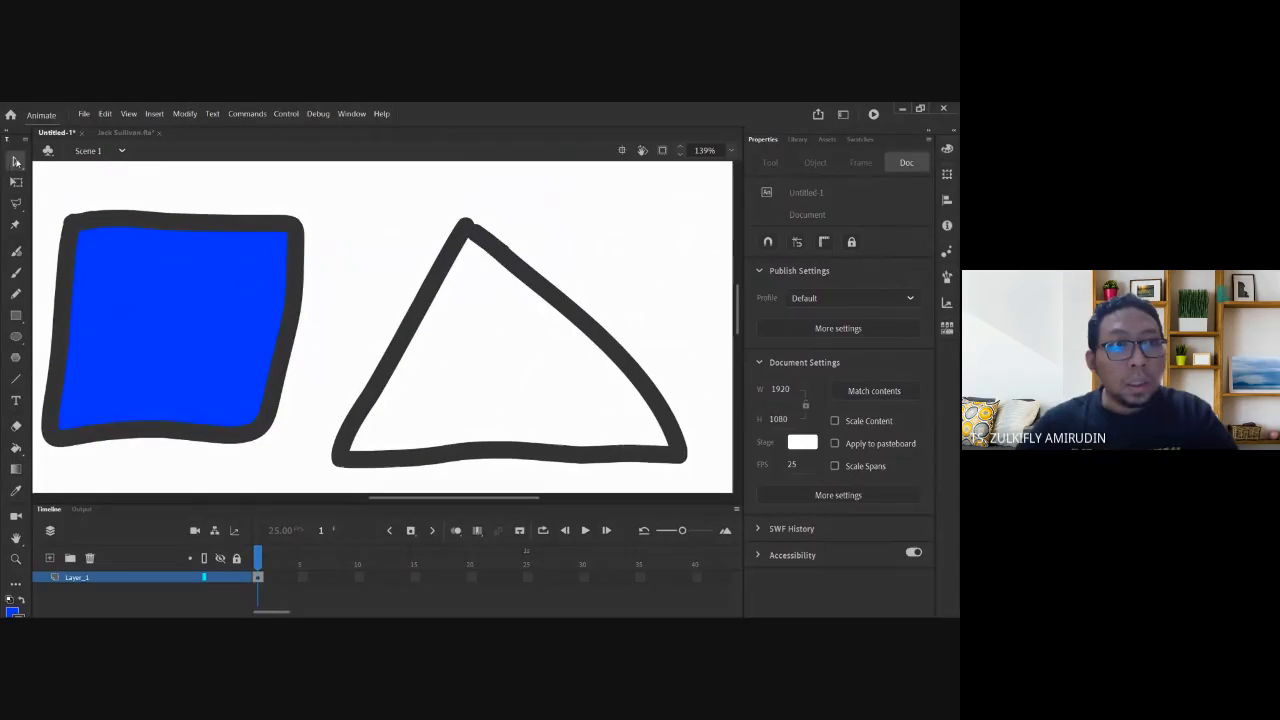
click(16, 161)
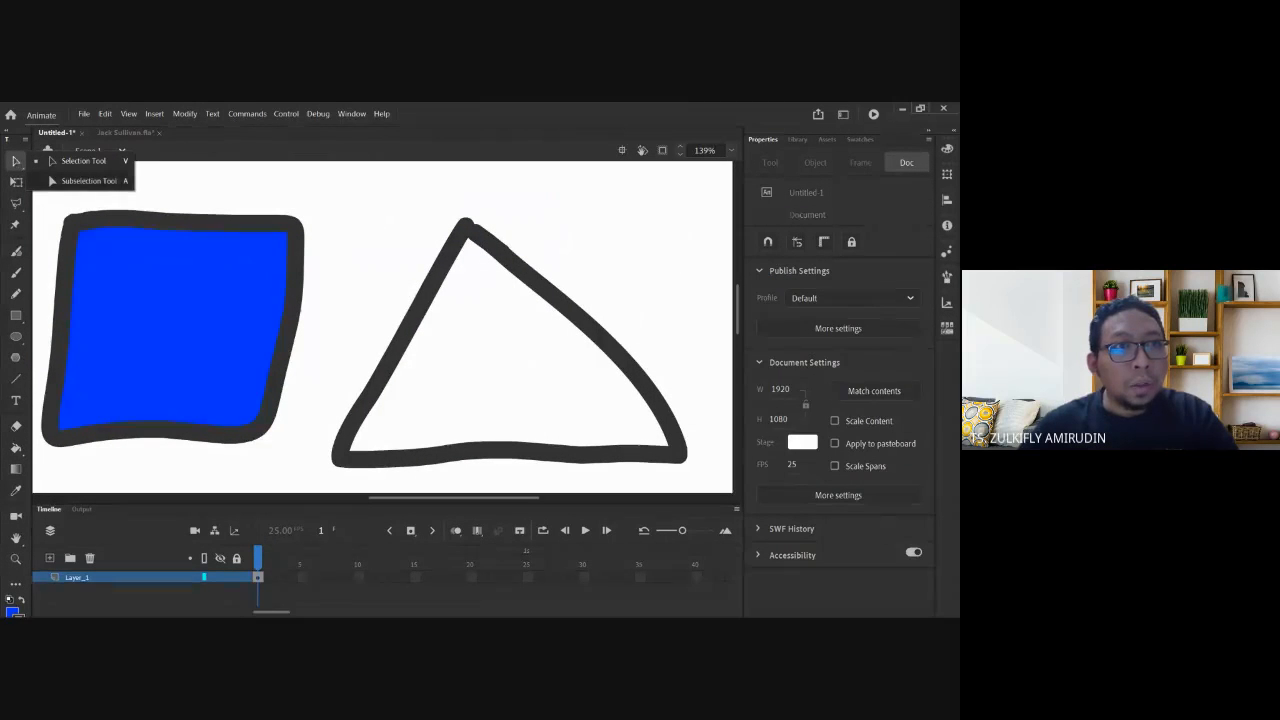
Use the Subselection tool to drag the triangle's loose right stroke end onto the apex.
click(102, 181)
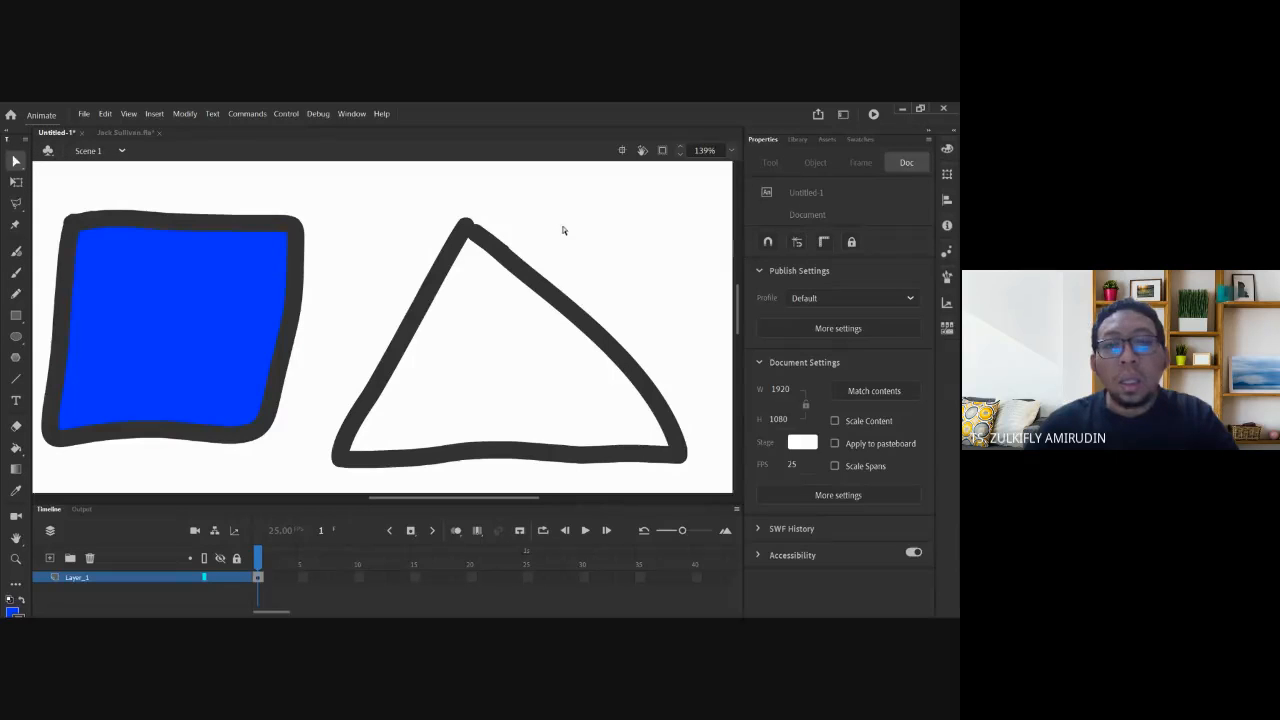
key(ctrl+a)
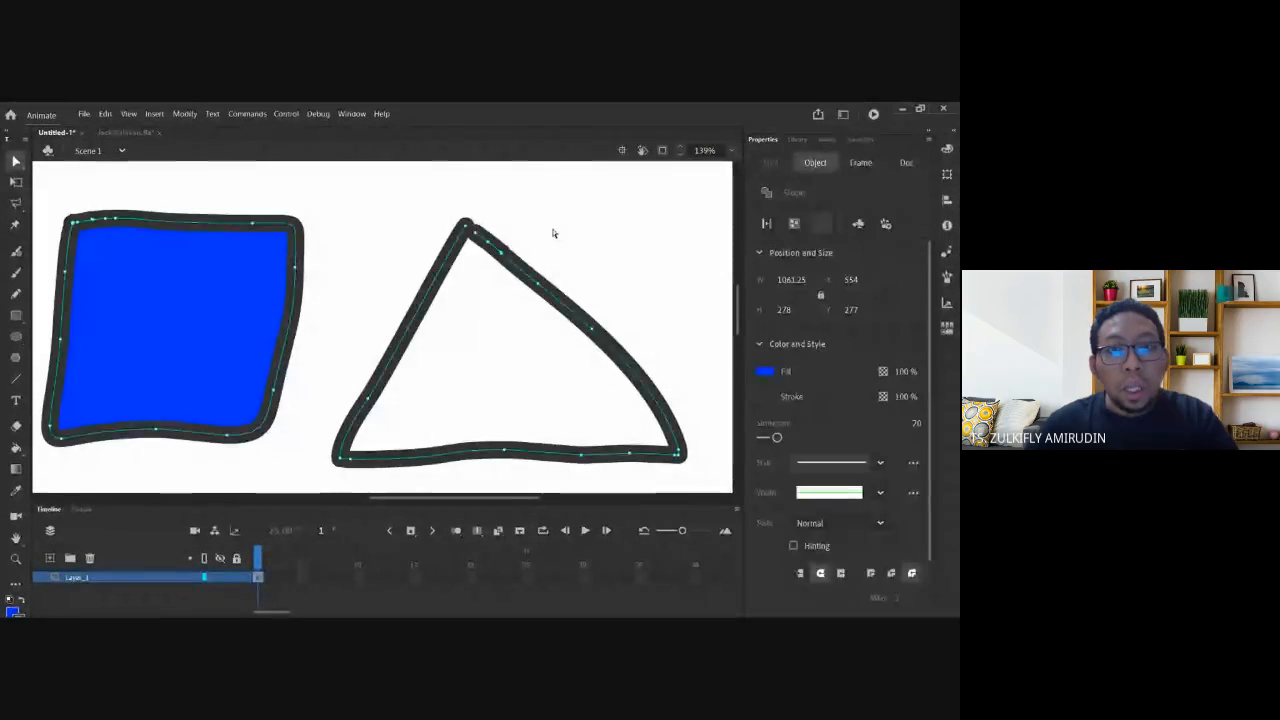
key(ctrl+space)
drag(438, 203, 507, 258)
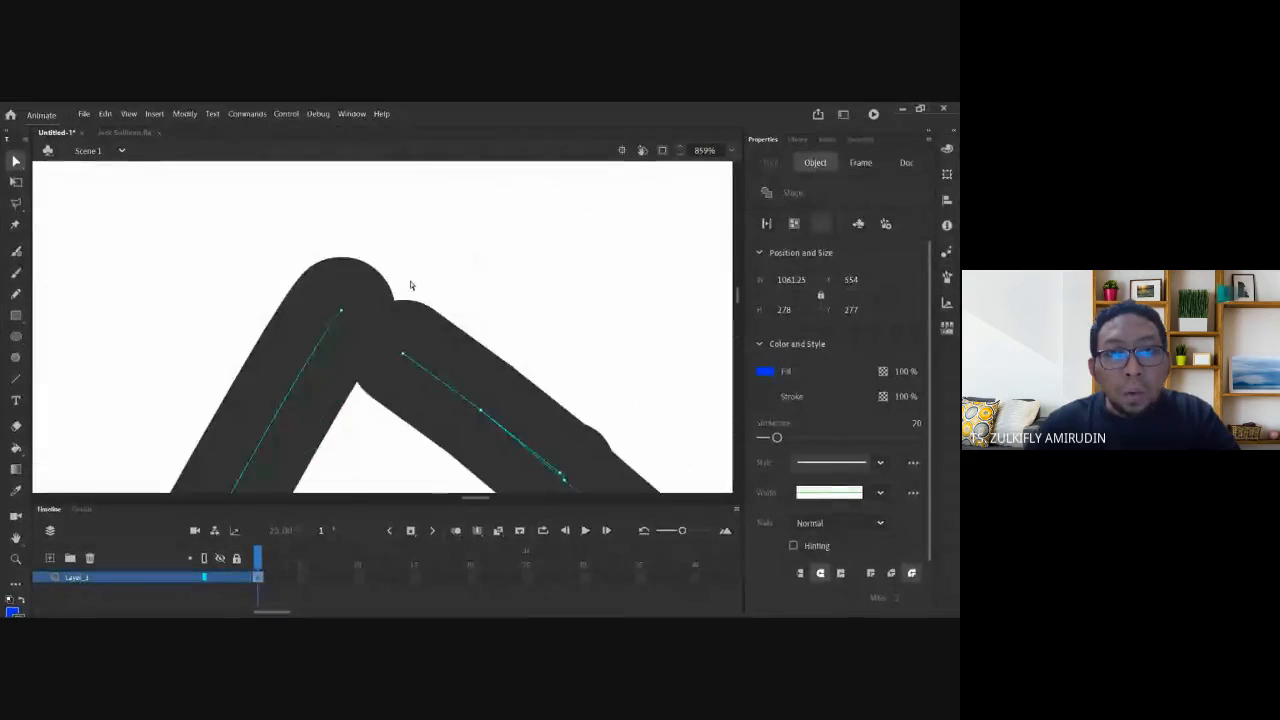
click(402, 356)
drag(403, 356, 352, 321)
drag(403, 357, 350, 318)
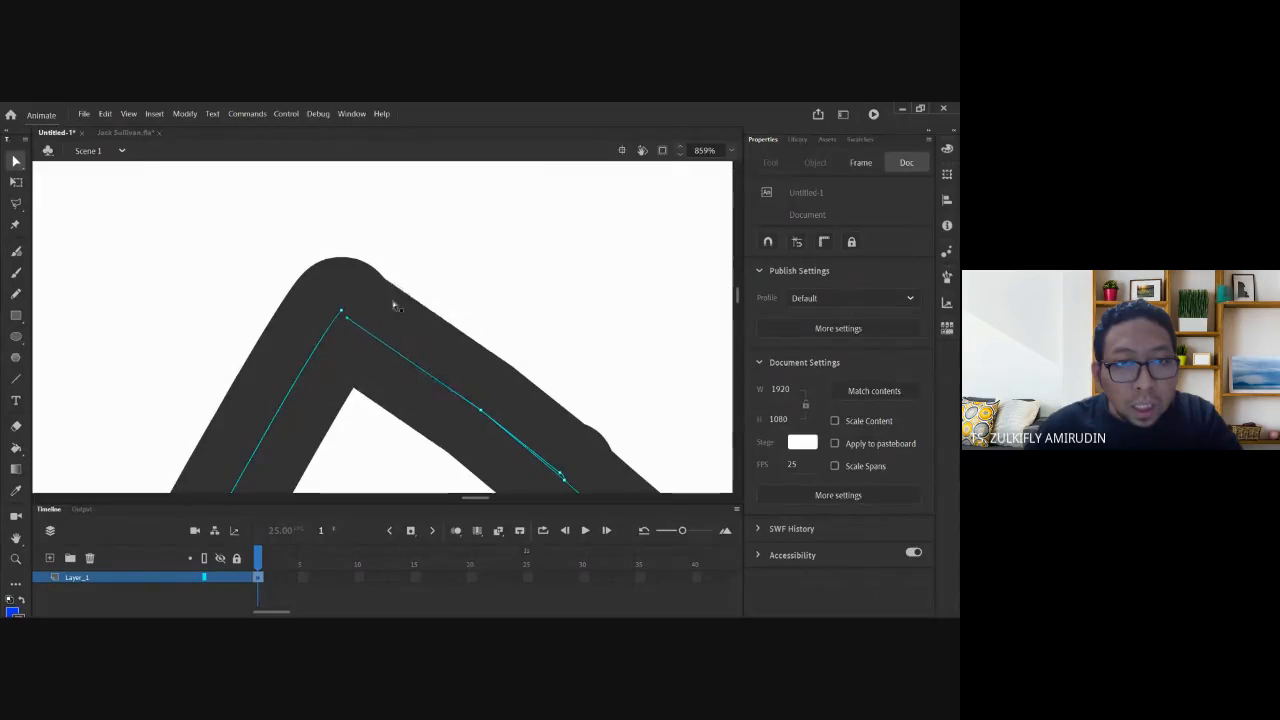
click(463, 256)
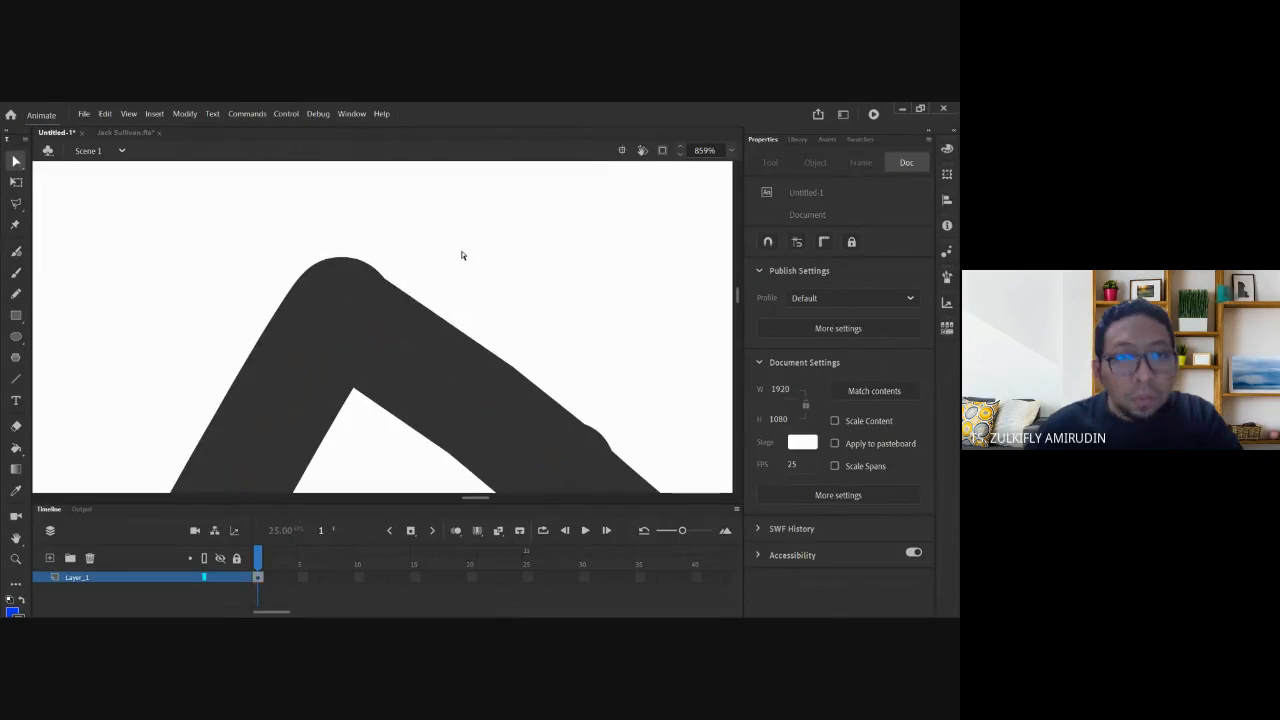
Fill the triangle with blue and zoom out to see the blue shapes.
click(16, 448)
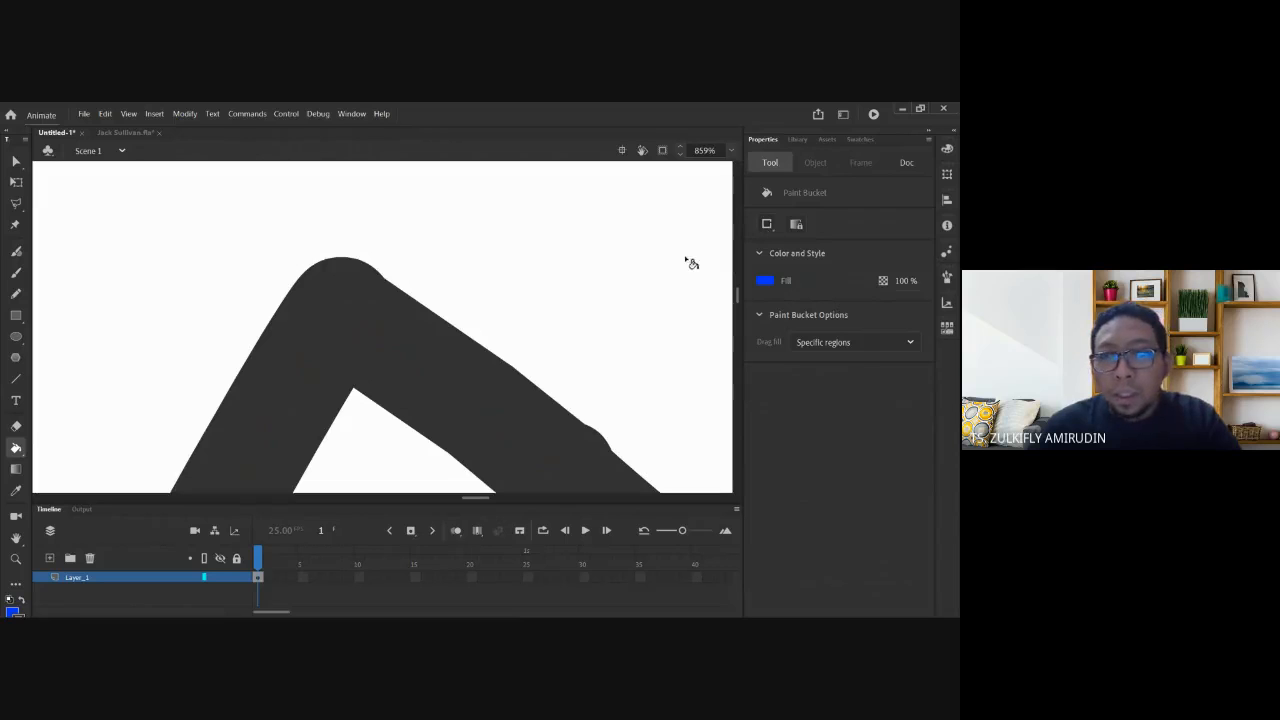
click(393, 460)
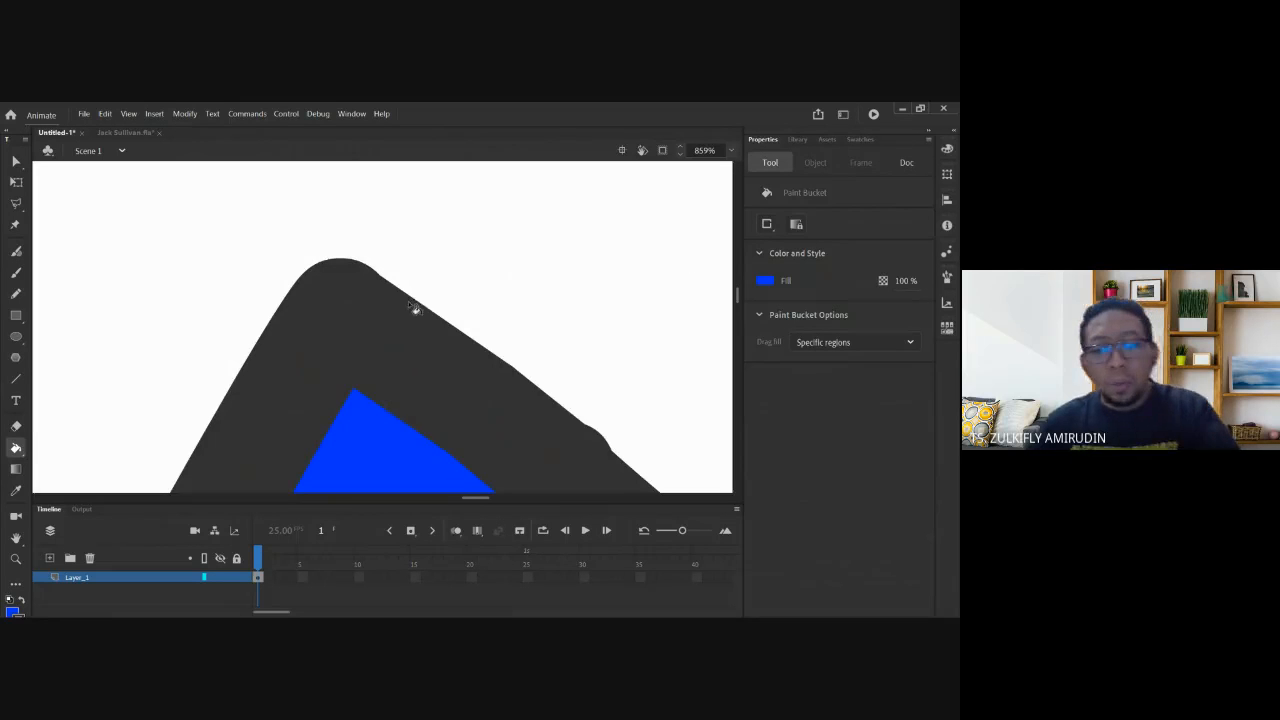
key(ctrl+minus)
key(ctrl+minus)
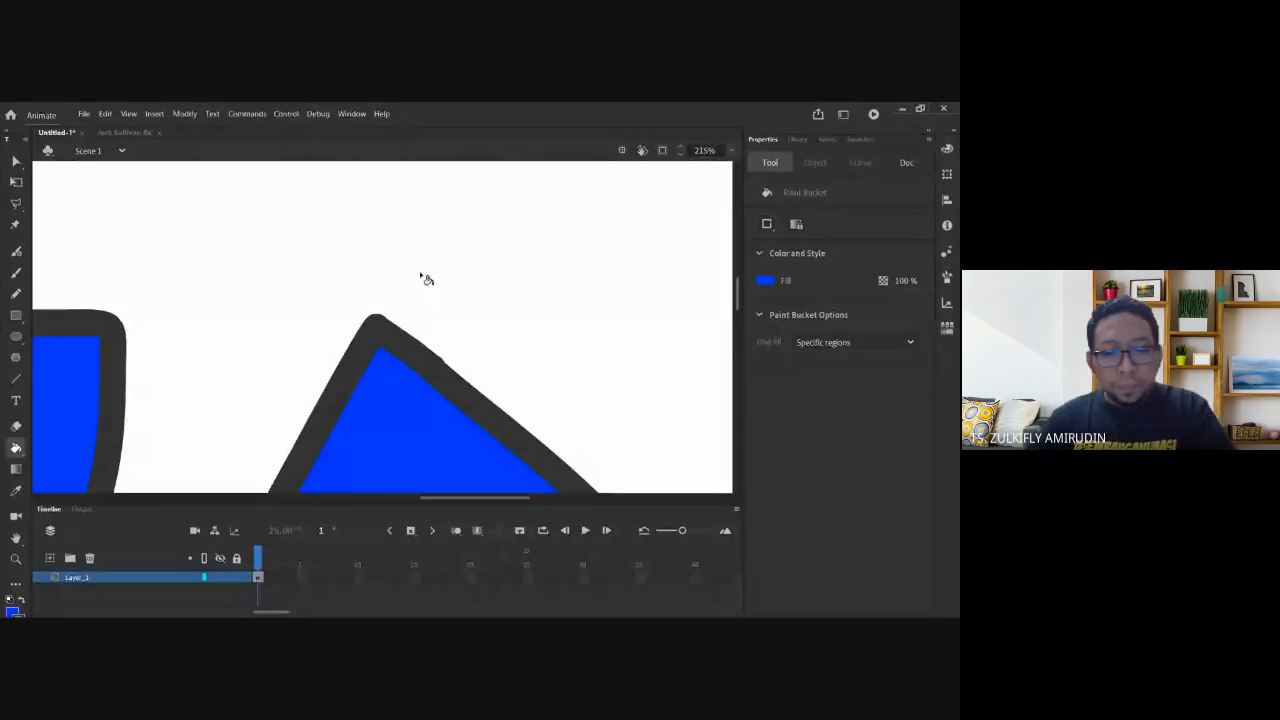
key(ctrl+minus)
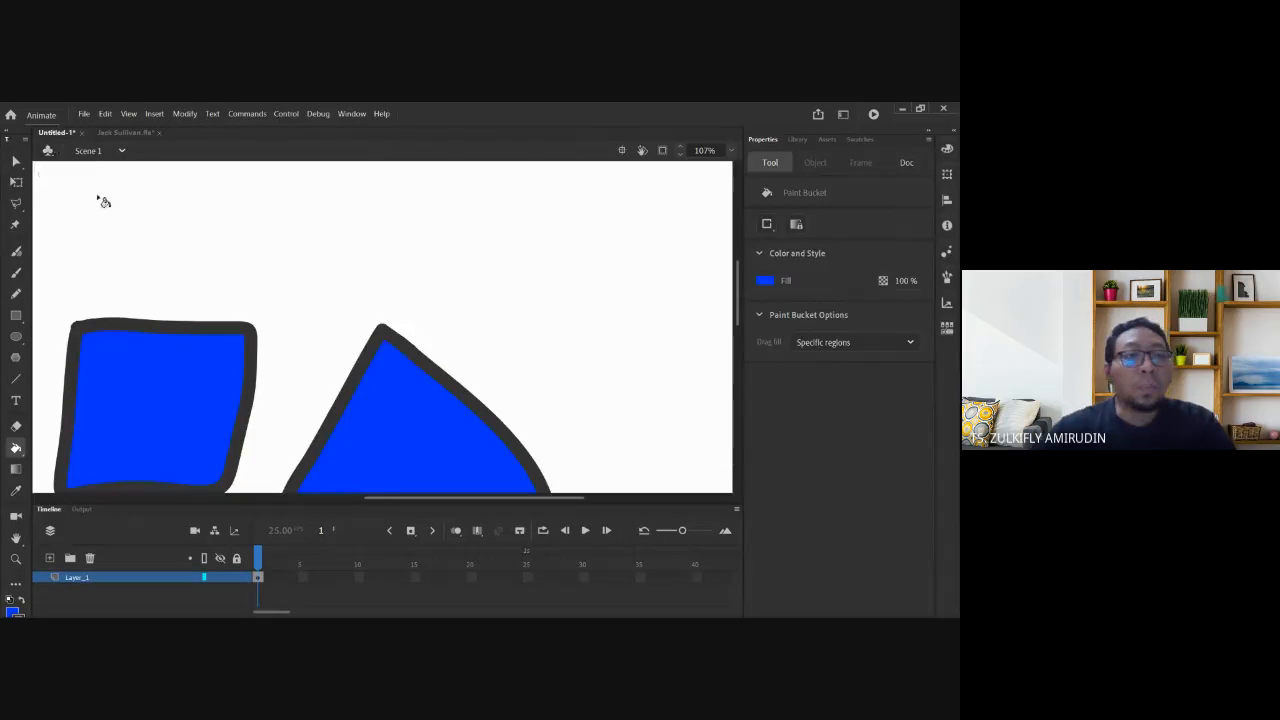
Clear the circle, square and triangle off the stage with Ctrl+A and Delete.
key(space)
drag(122, 234, 234, 207)
key(ctrl+a)
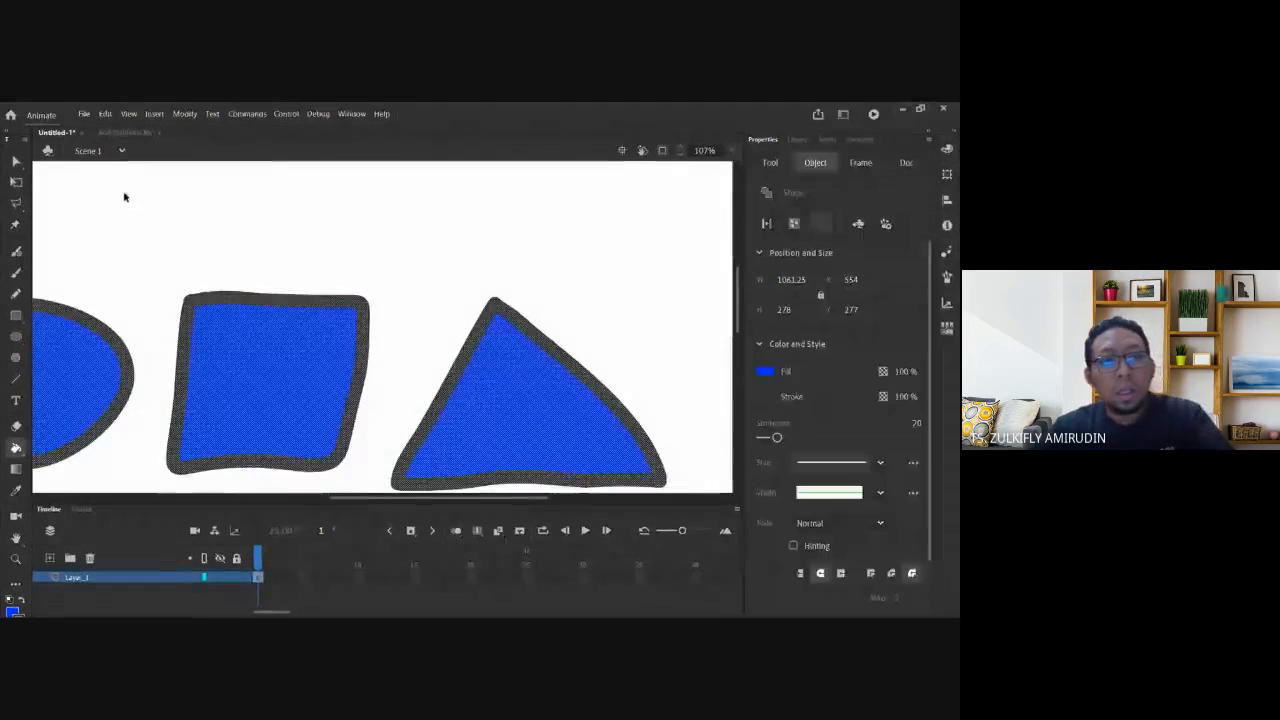
key(Delete)
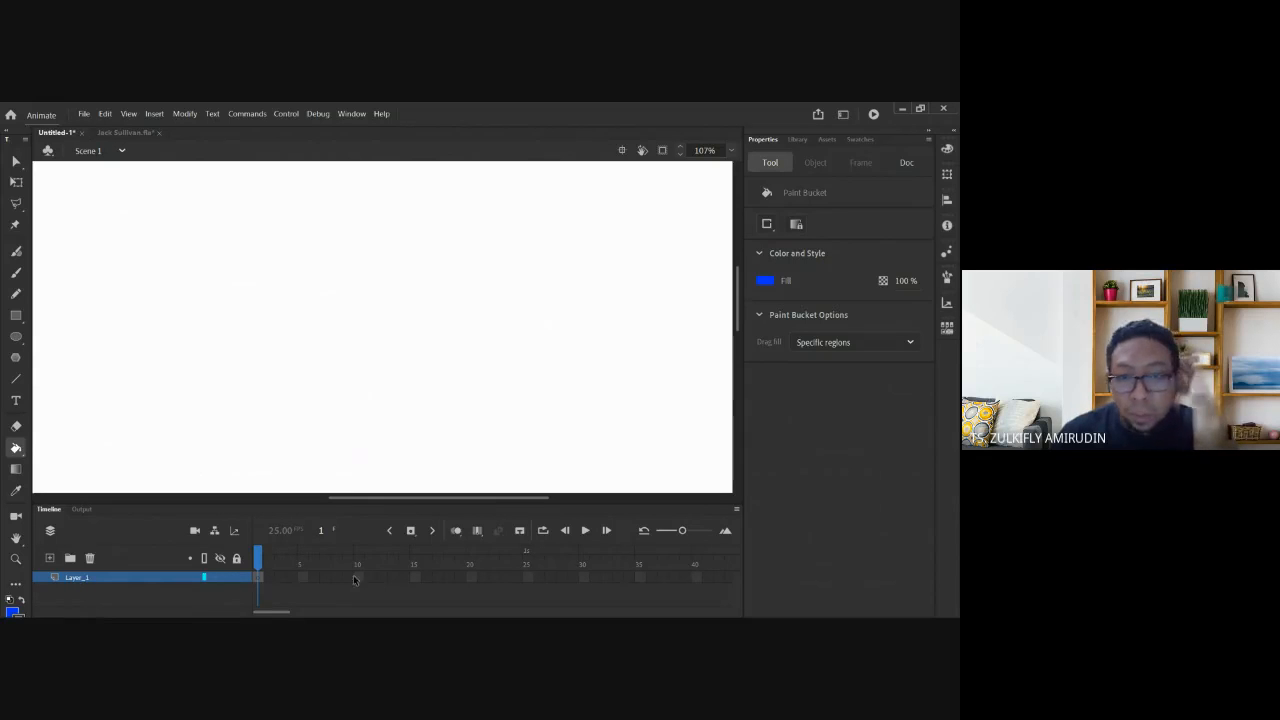
click(268, 558)
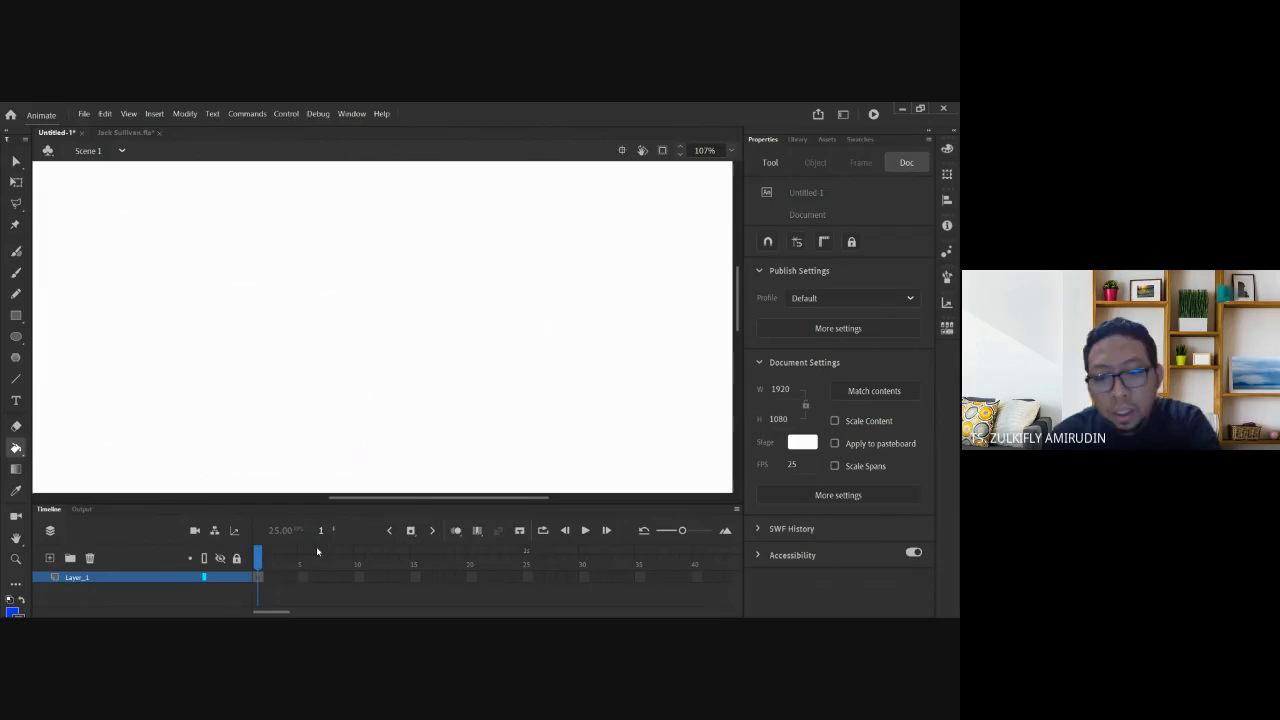
key(F5)
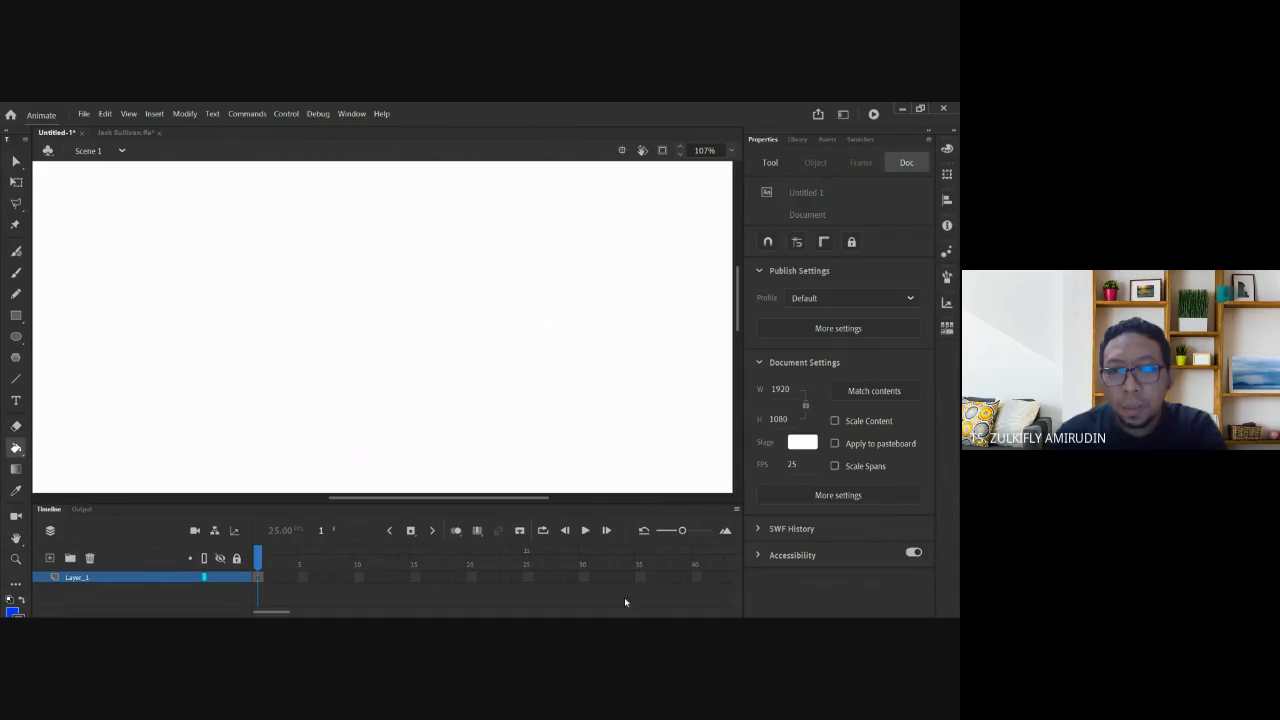
drag(287, 614, 314, 614)
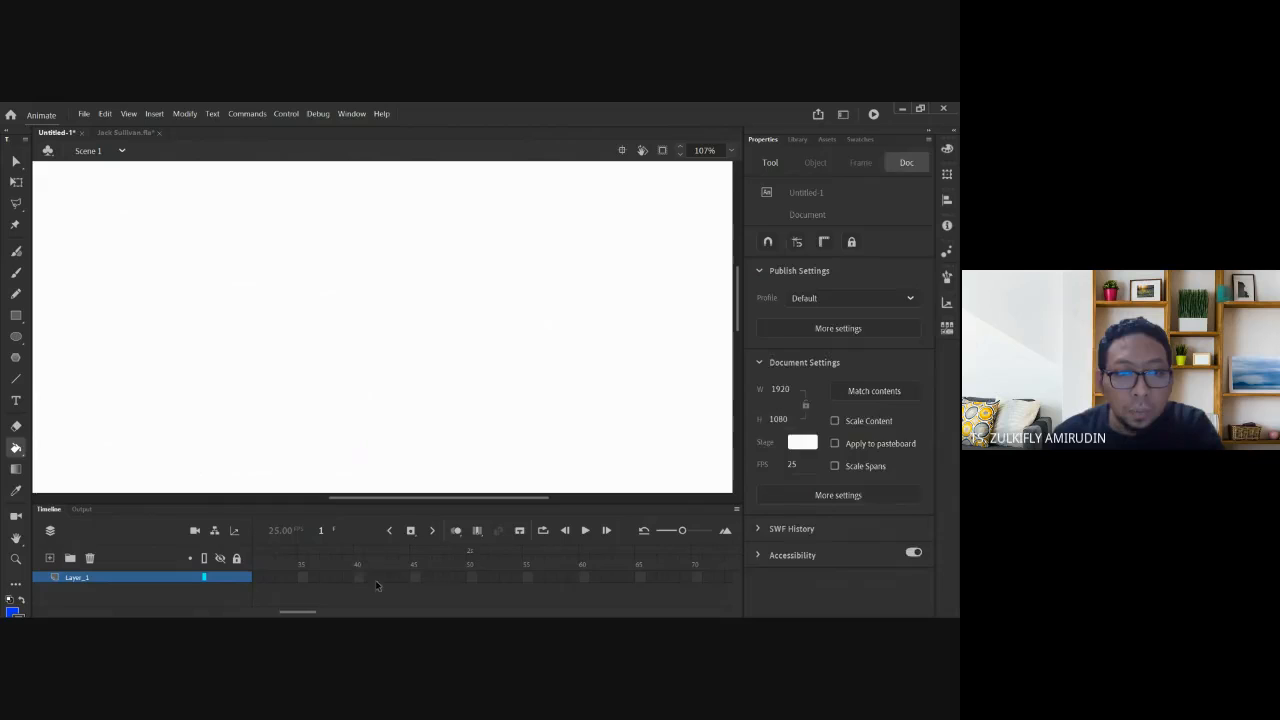
drag(311, 612, 292, 614)
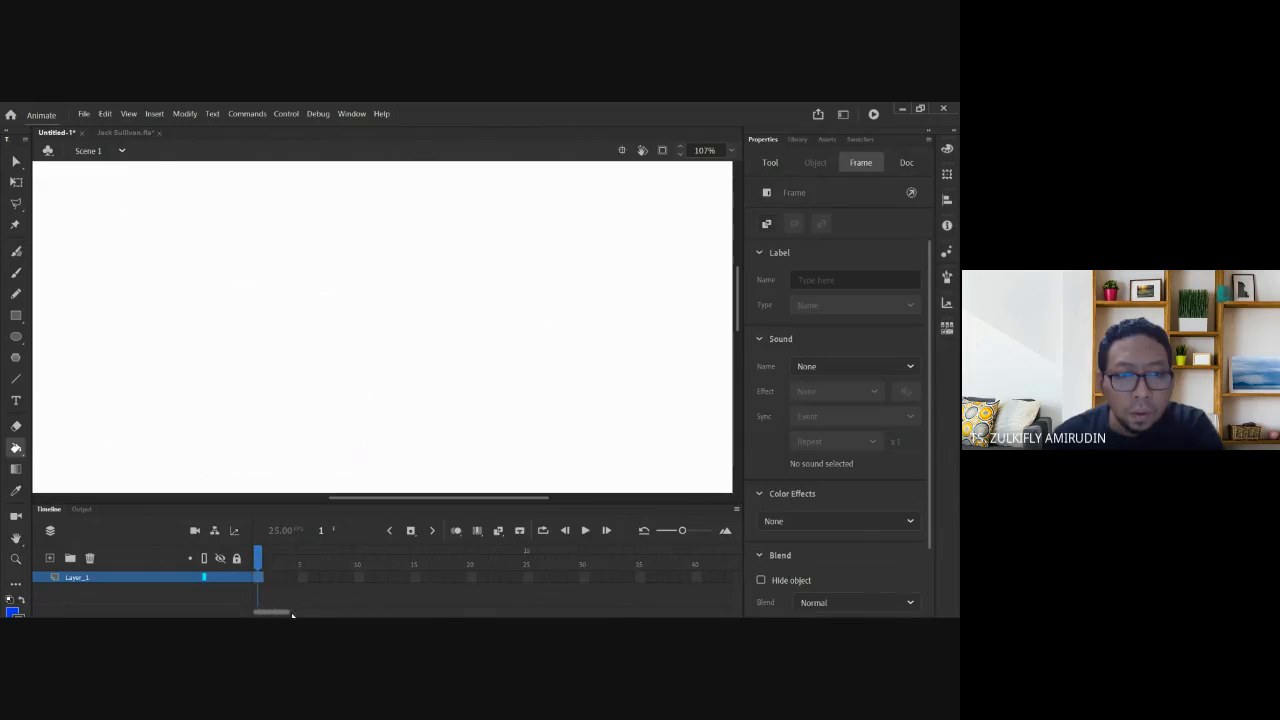
Return to frame 1, zoom out to 54% and centre the empty stage in the workspace.
click(259, 560)
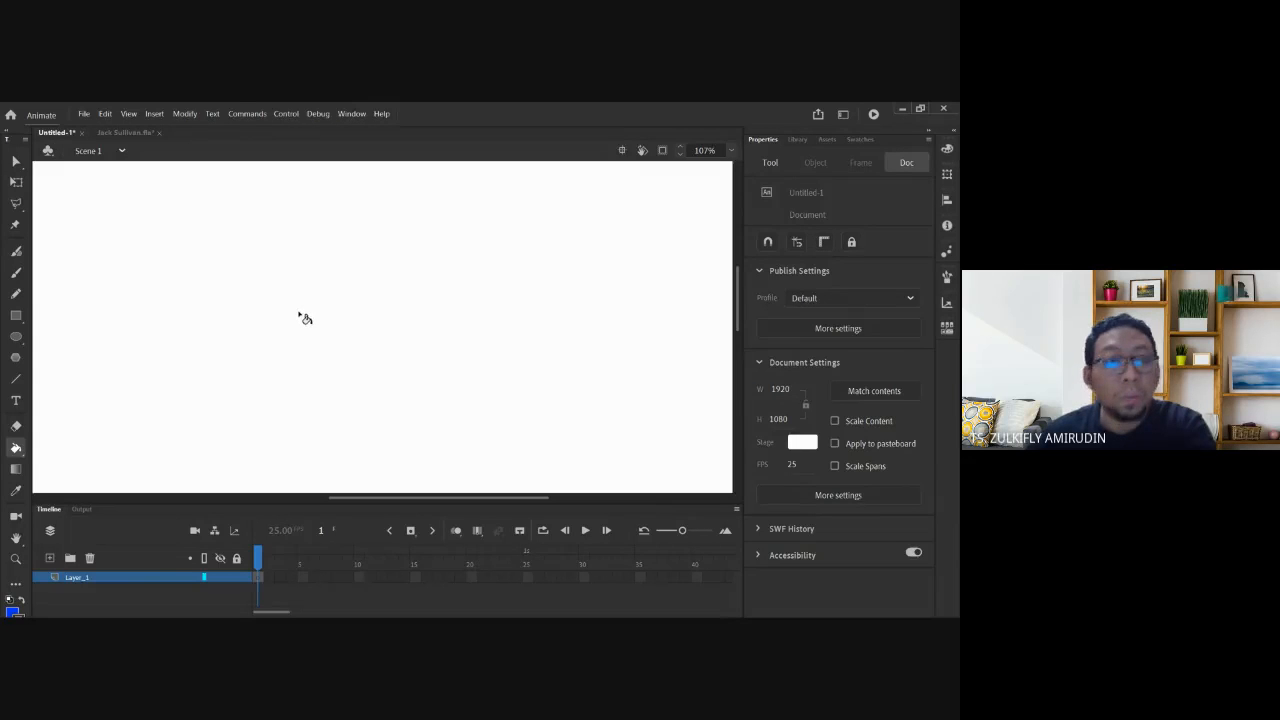
key(ctrl+minus)
key(space)
drag(299, 386, 384, 321)
key(space)
mouse_move(248, 367)
mouse_down()
mouse_move(232, 325)
mouse_move(247, 367)
mouse_up()
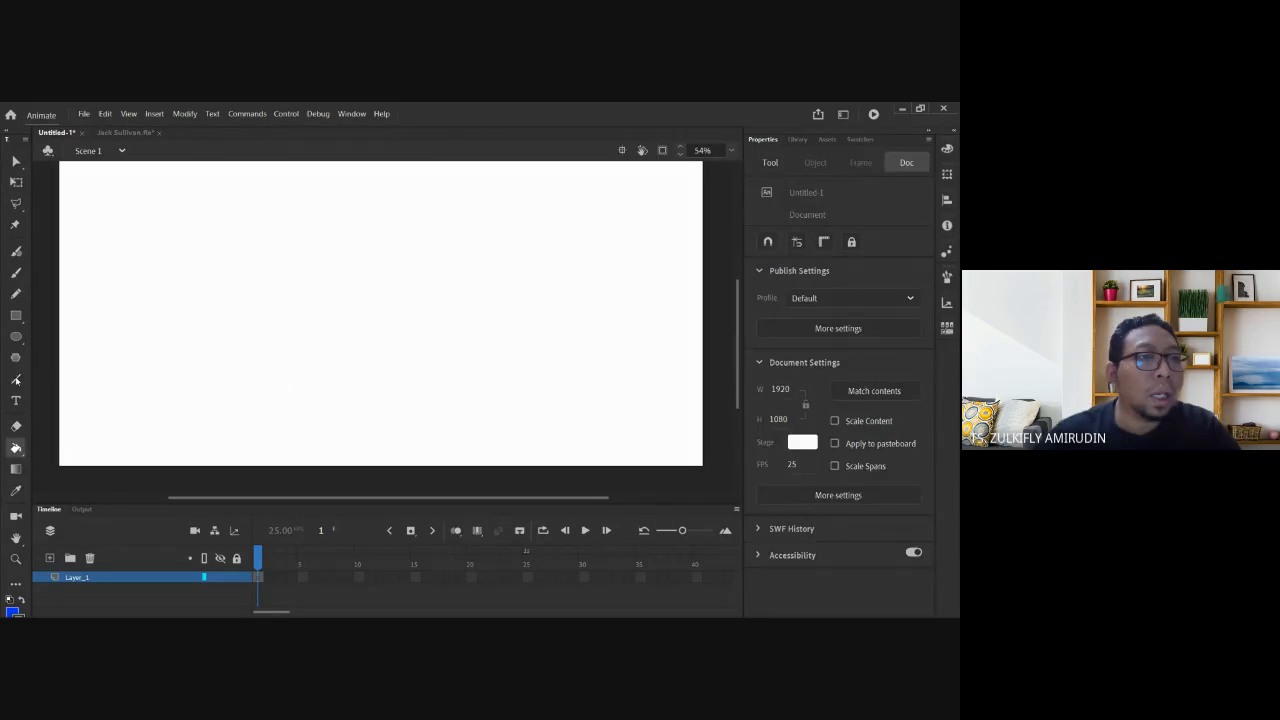
Maximize the window and draw a thick blue horizontal ground line across the lower stage.
click(15, 380)
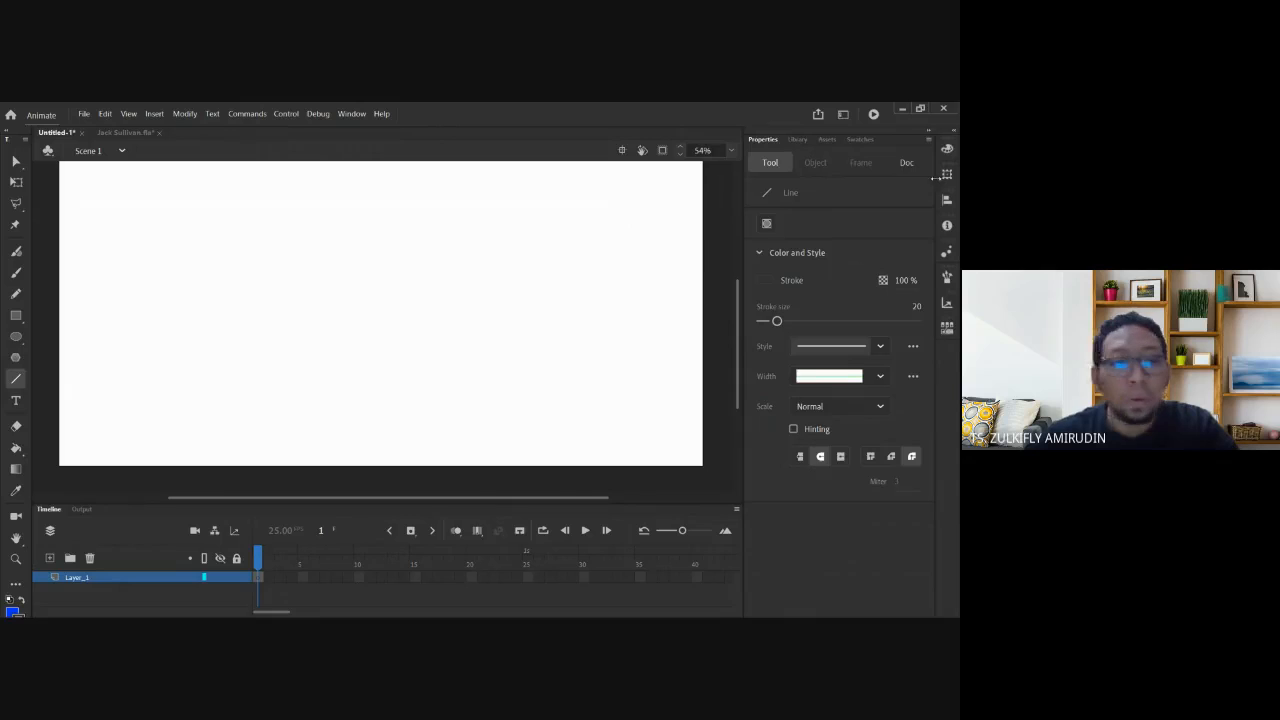
click(920, 108)
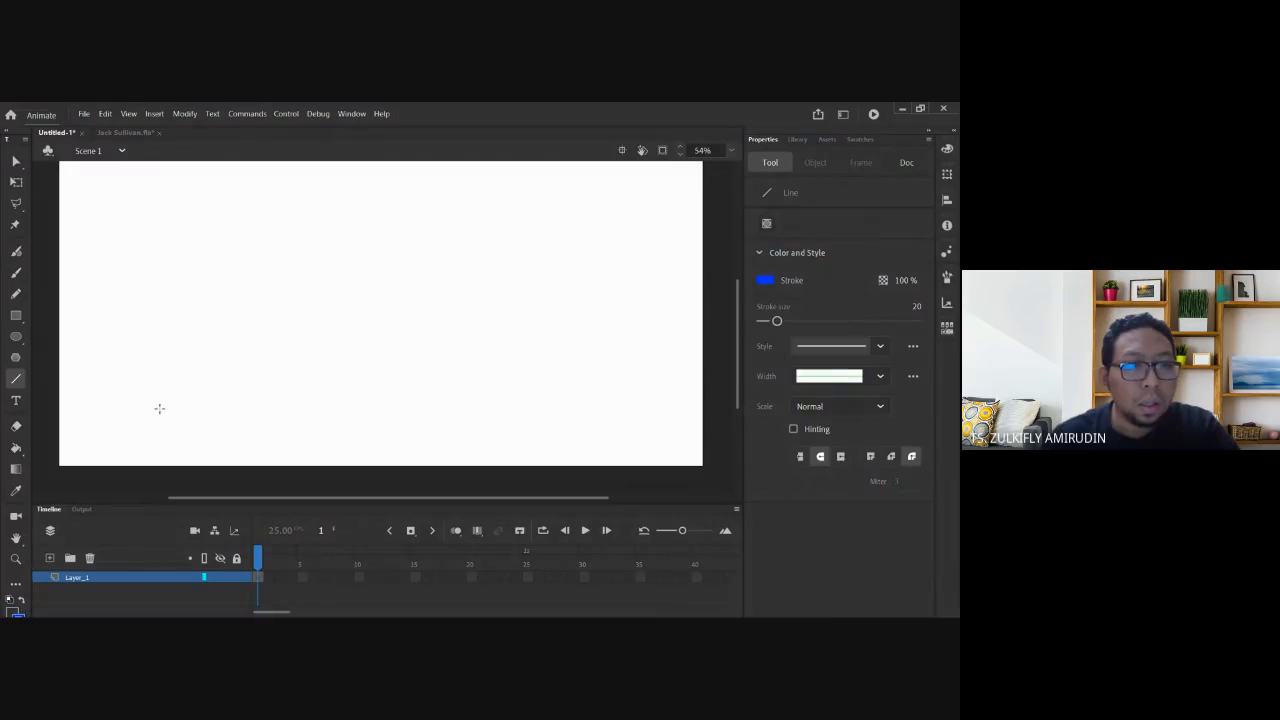
drag(97, 417, 675, 417)
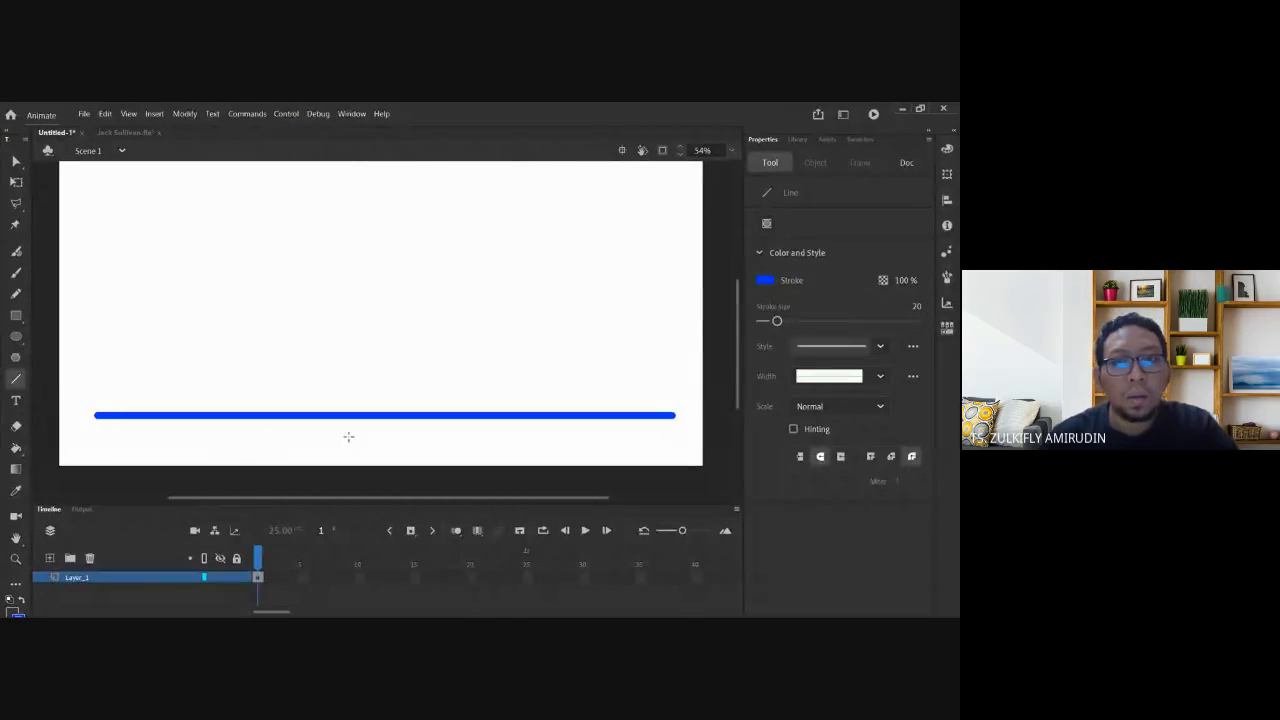
click(16, 160)
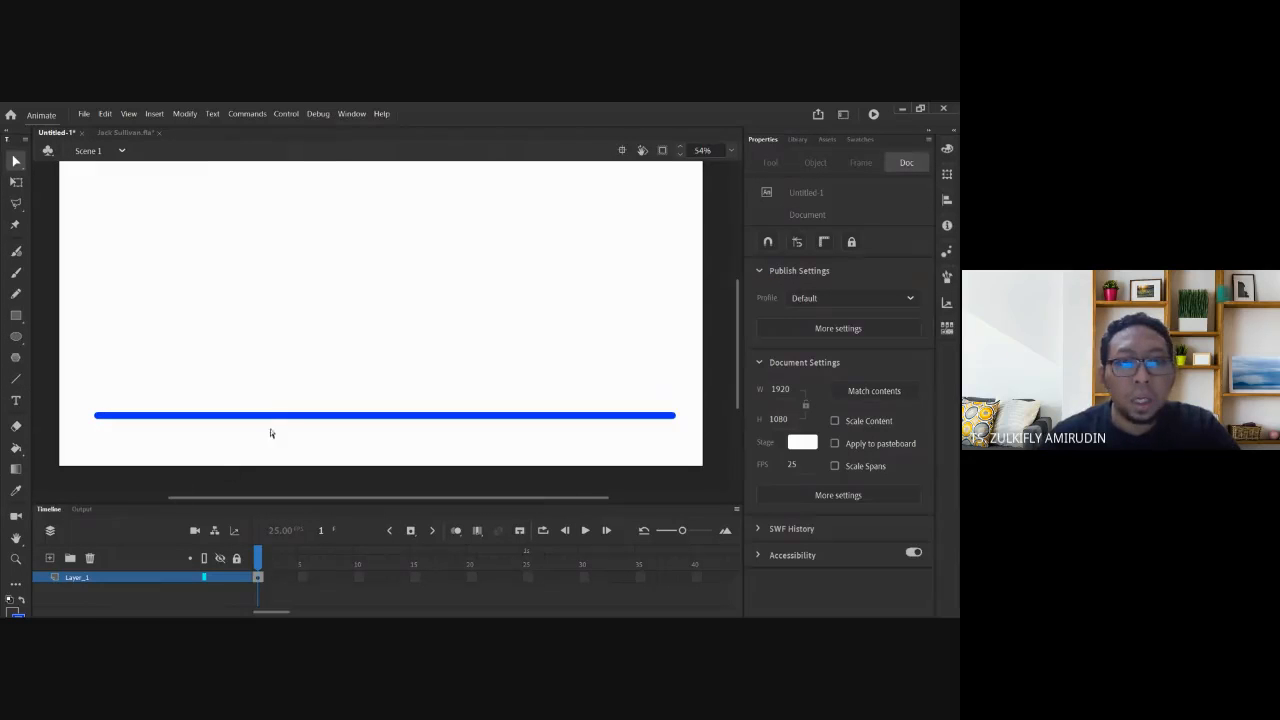
Rename the first layer to Ground and clear the selection.
double_click(97, 577)
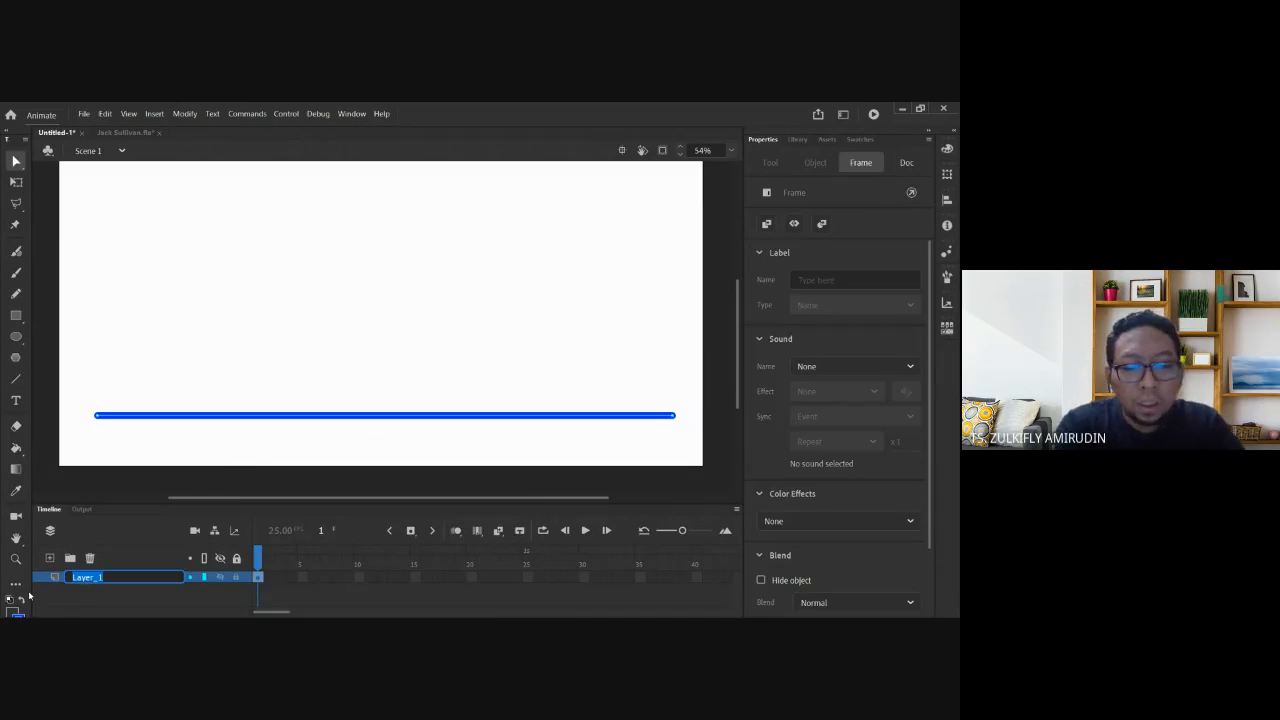
text(Ground)
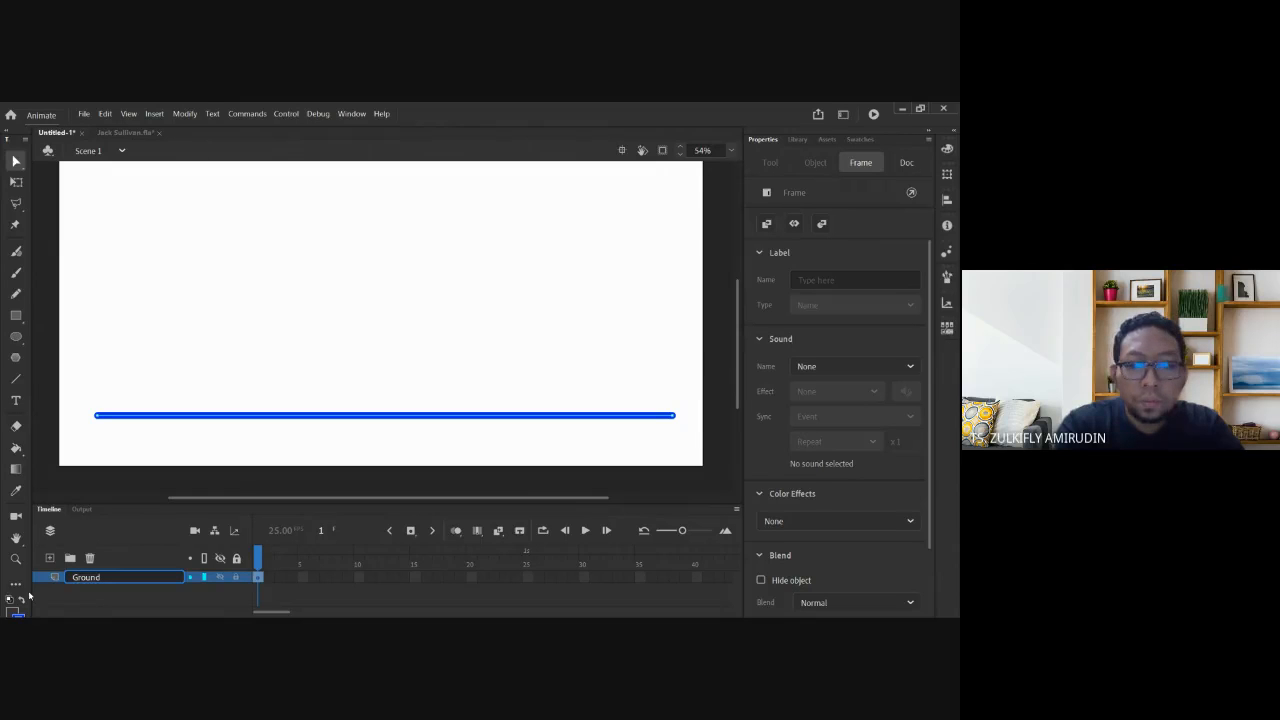
key(Return)
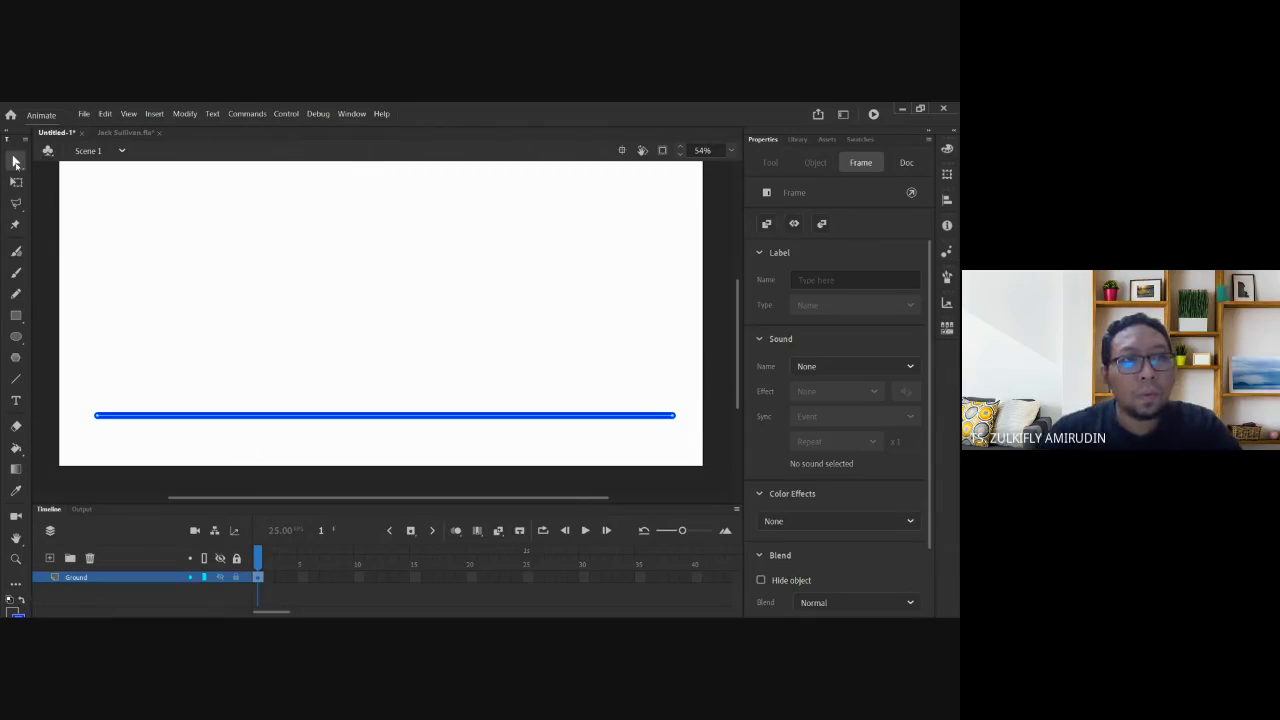
click(15, 162)
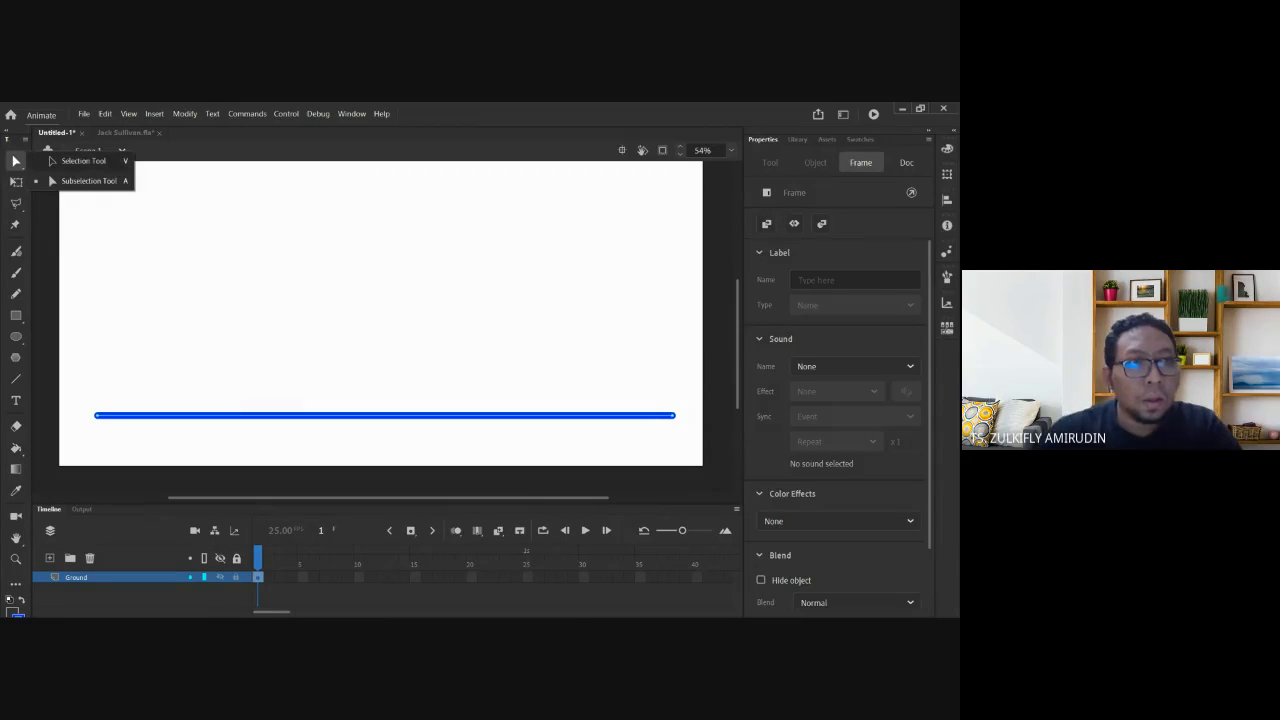
click(146, 300)
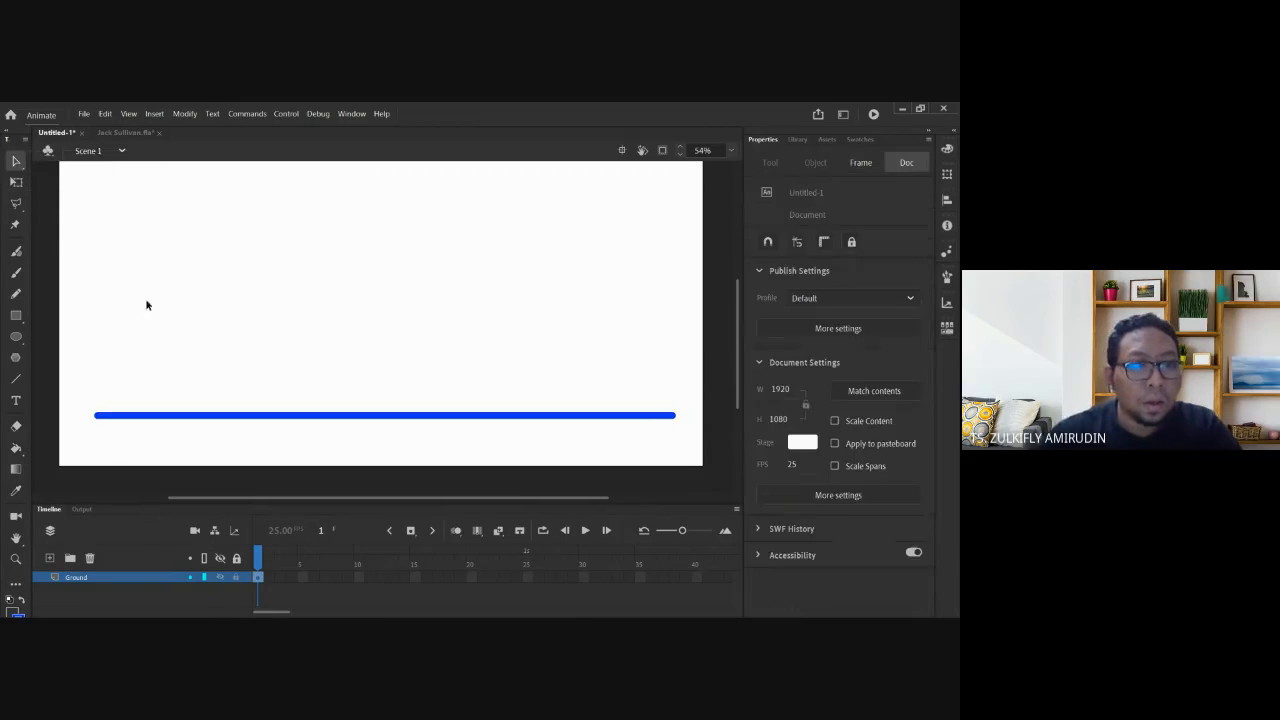
Add a new layer above Ground and name it Guide.
click(49, 559)
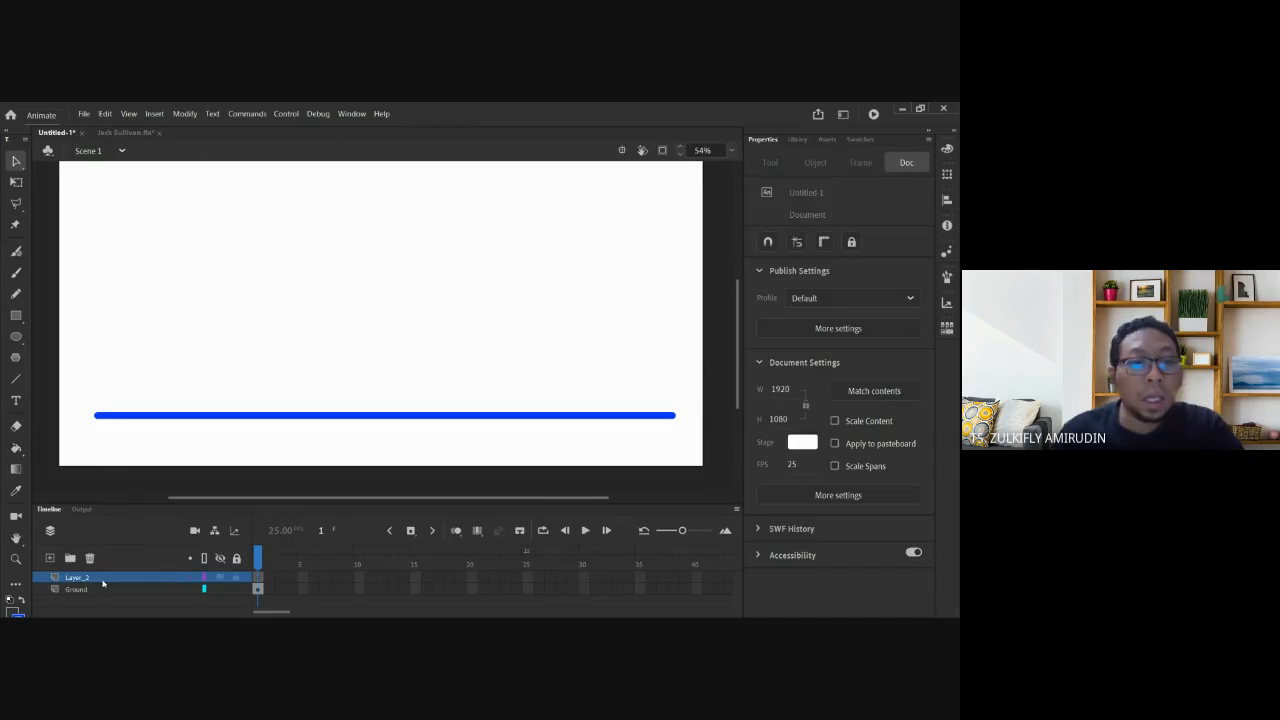
drag(309, 294, 308, 335)
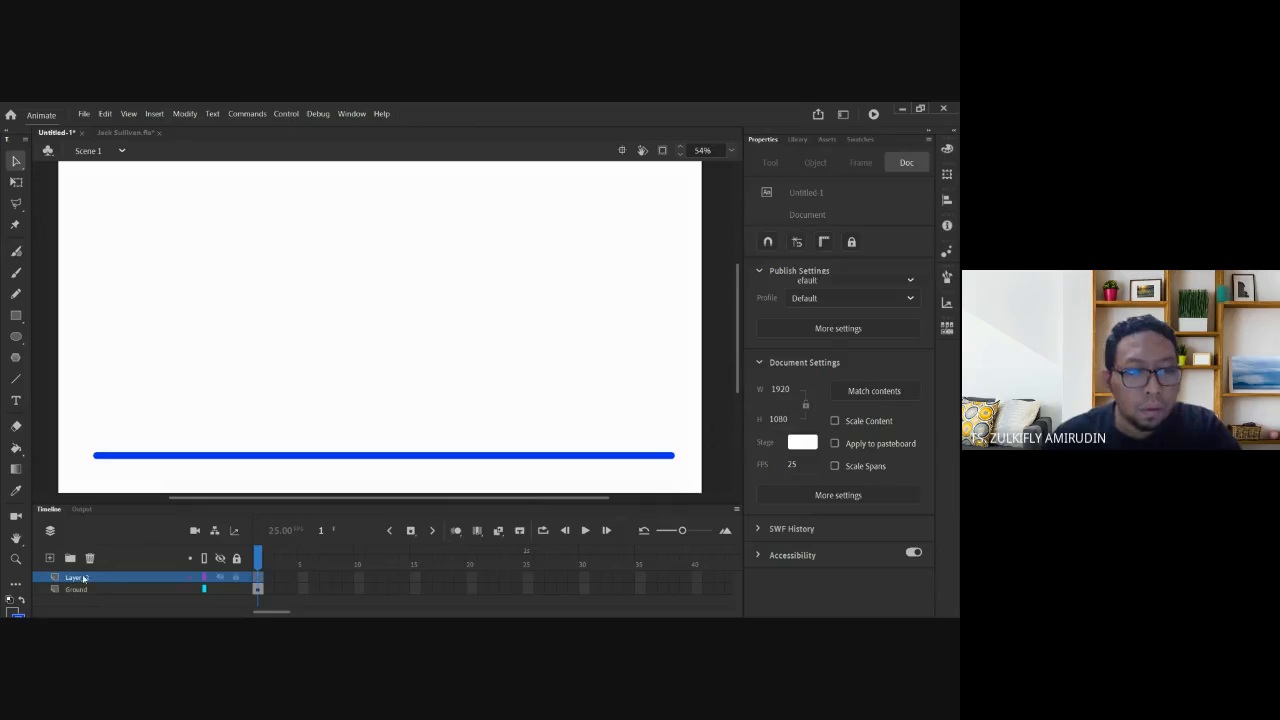
double_click(84, 577)
text(G)
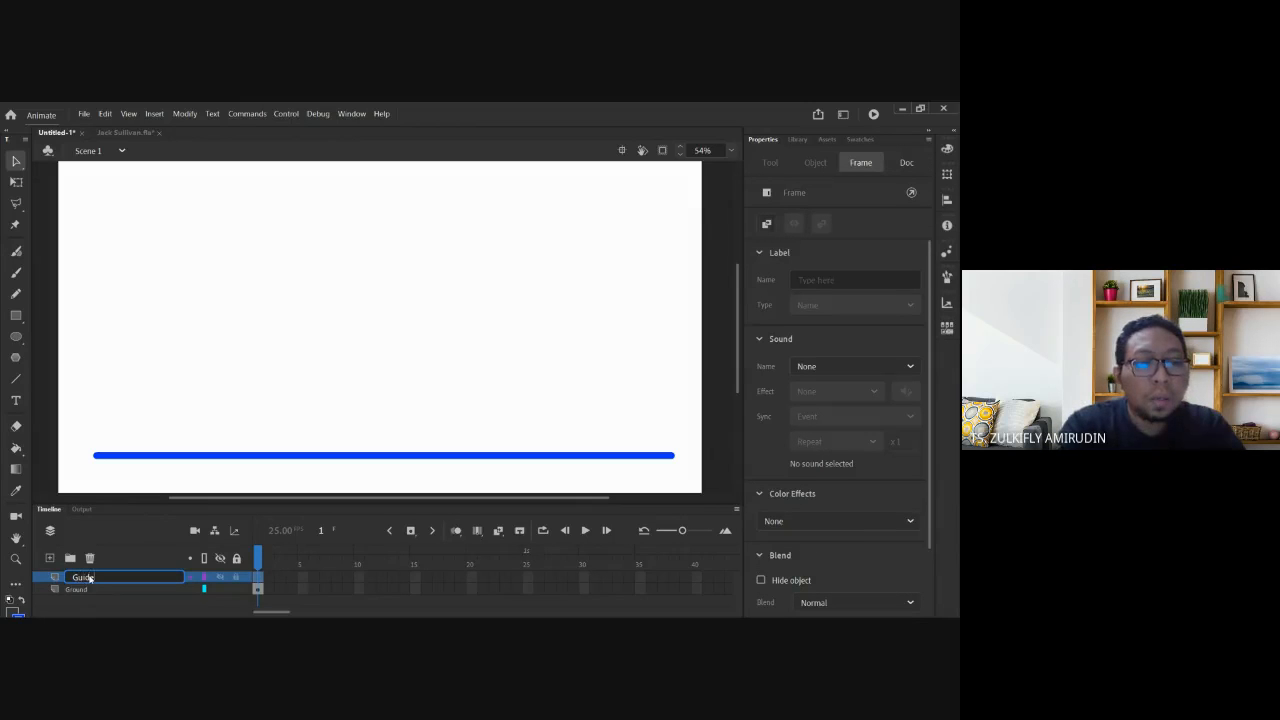
text(uide)
key(Return)
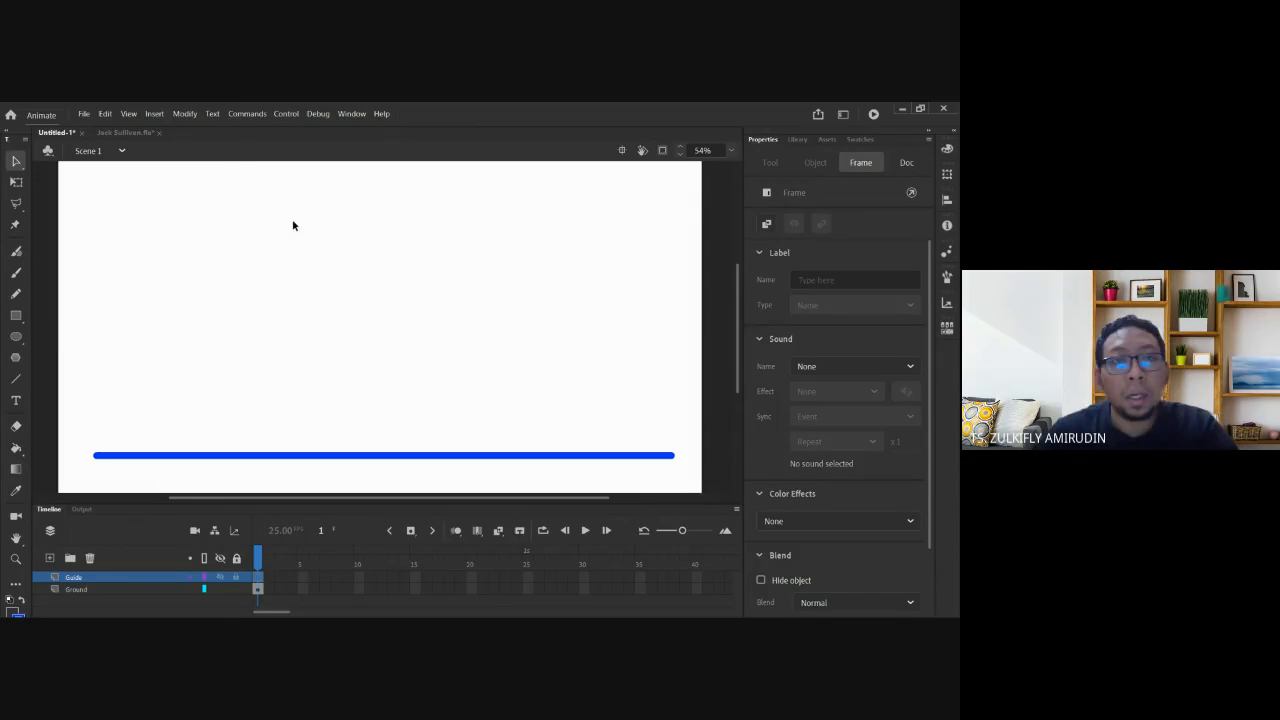
click(16, 293)
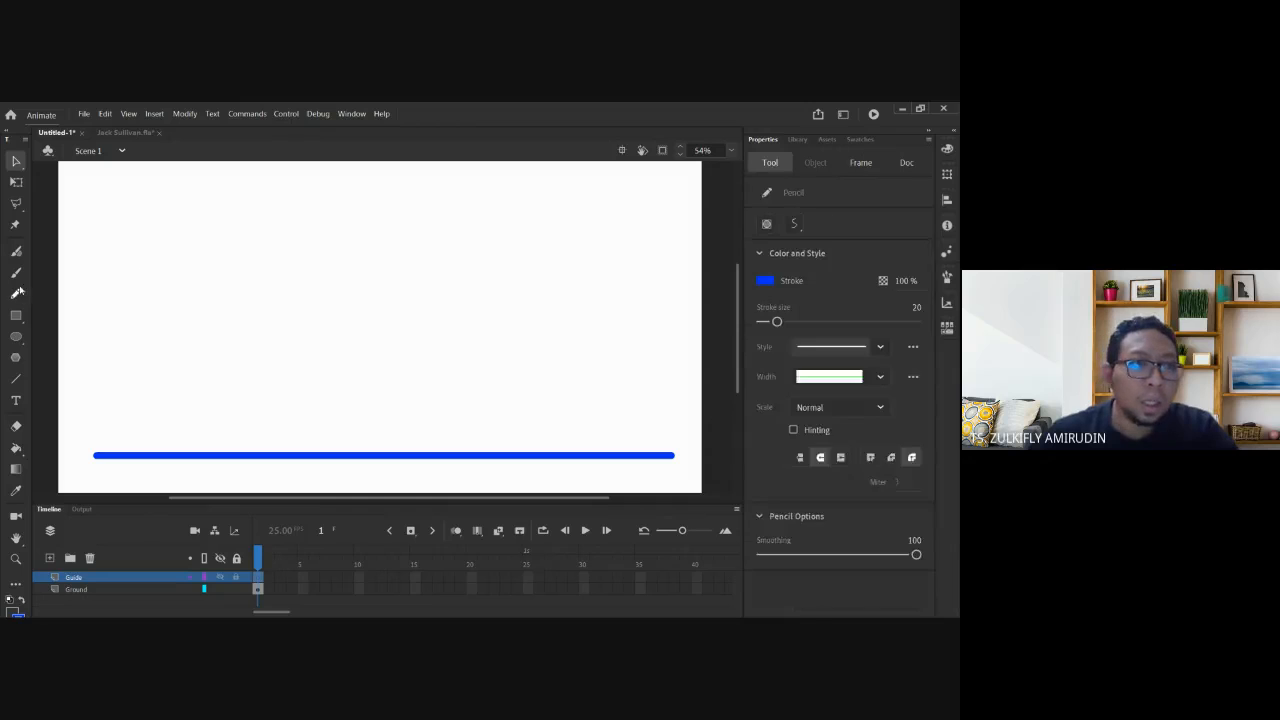
Switch to the Classic Brush tool for painting.
click(16, 272)
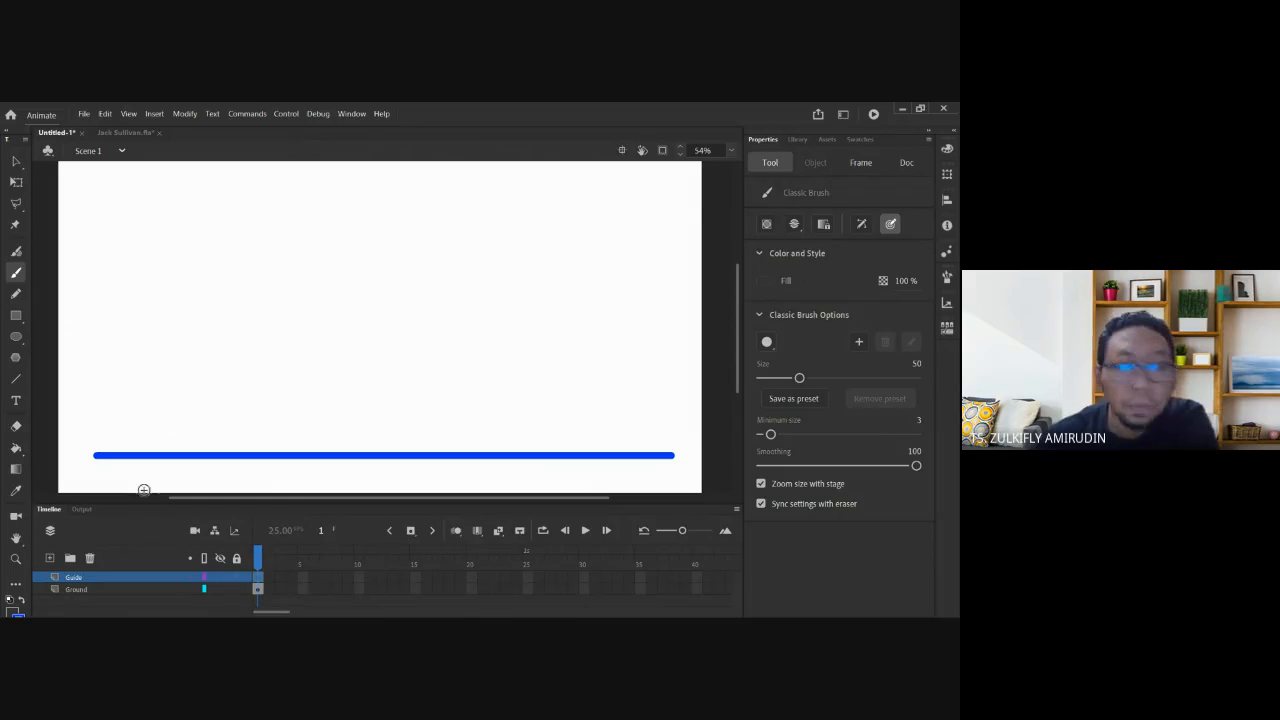
Pick green from the swatches and undo a trial brush stroke.
click(859, 139)
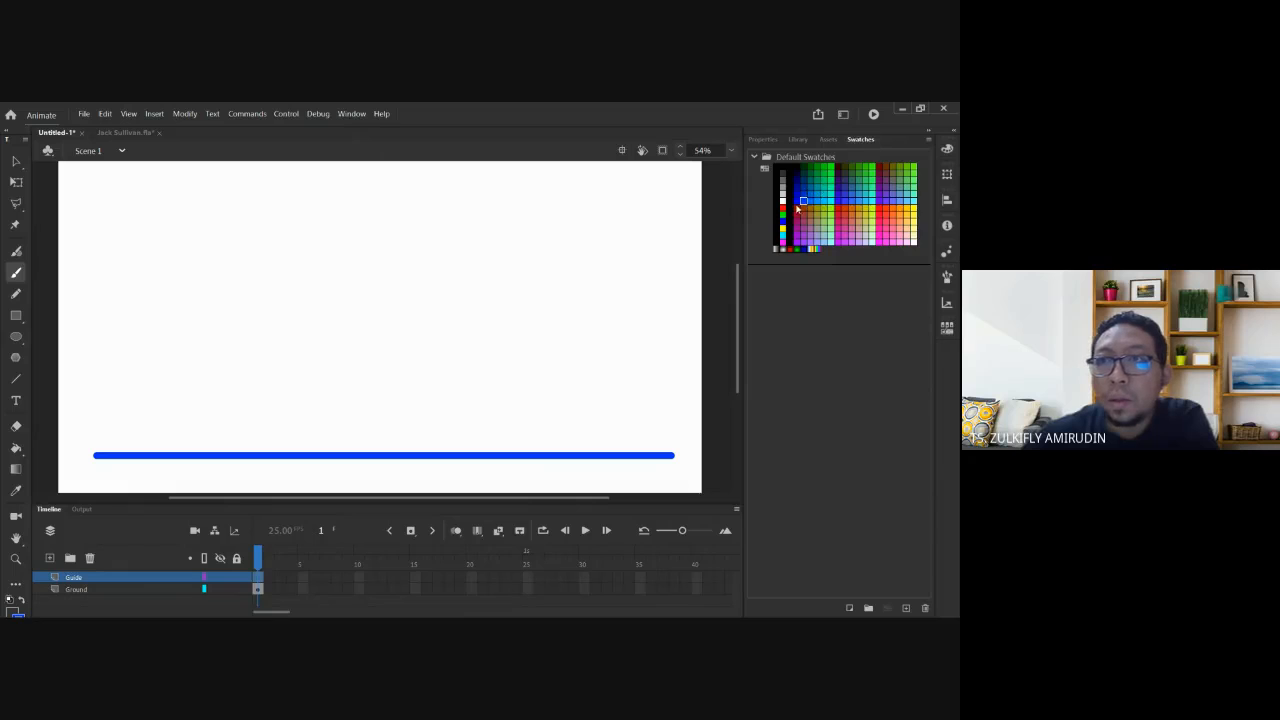
click(871, 169)
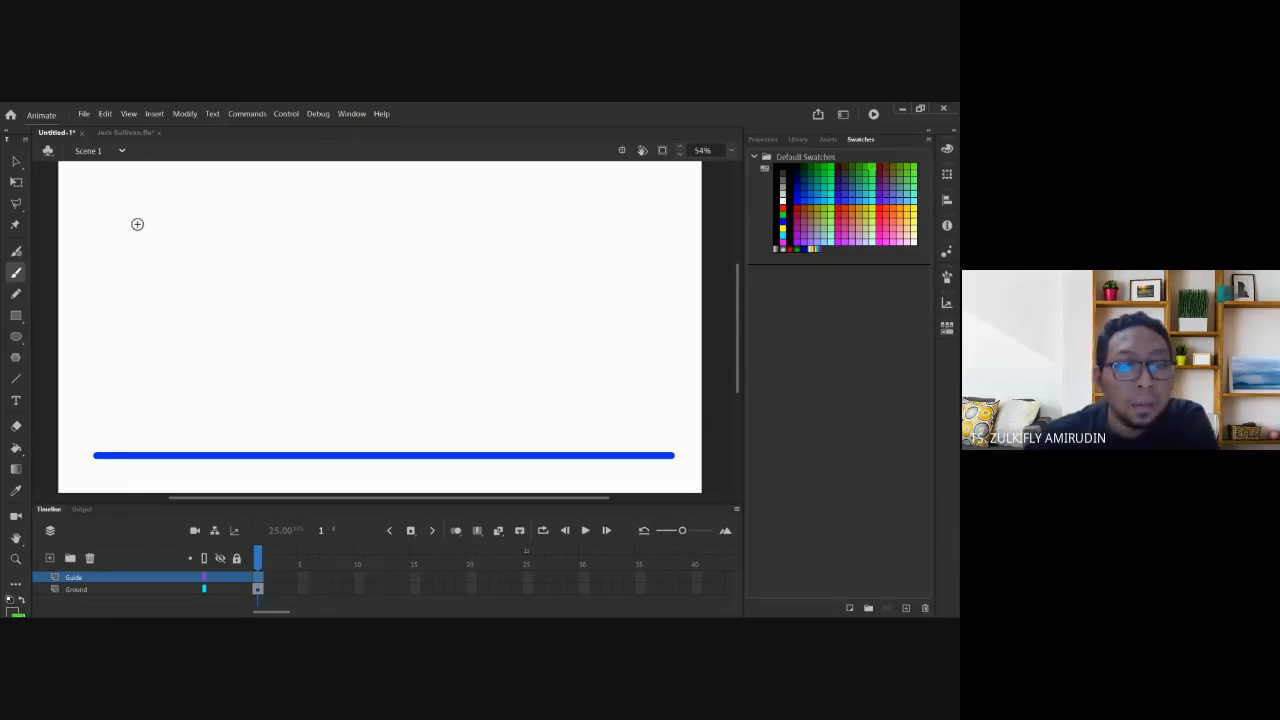
mouse_move(118, 226)
mouse_down()
mouse_move(182, 281)
mouse_move(213, 383)
mouse_up()
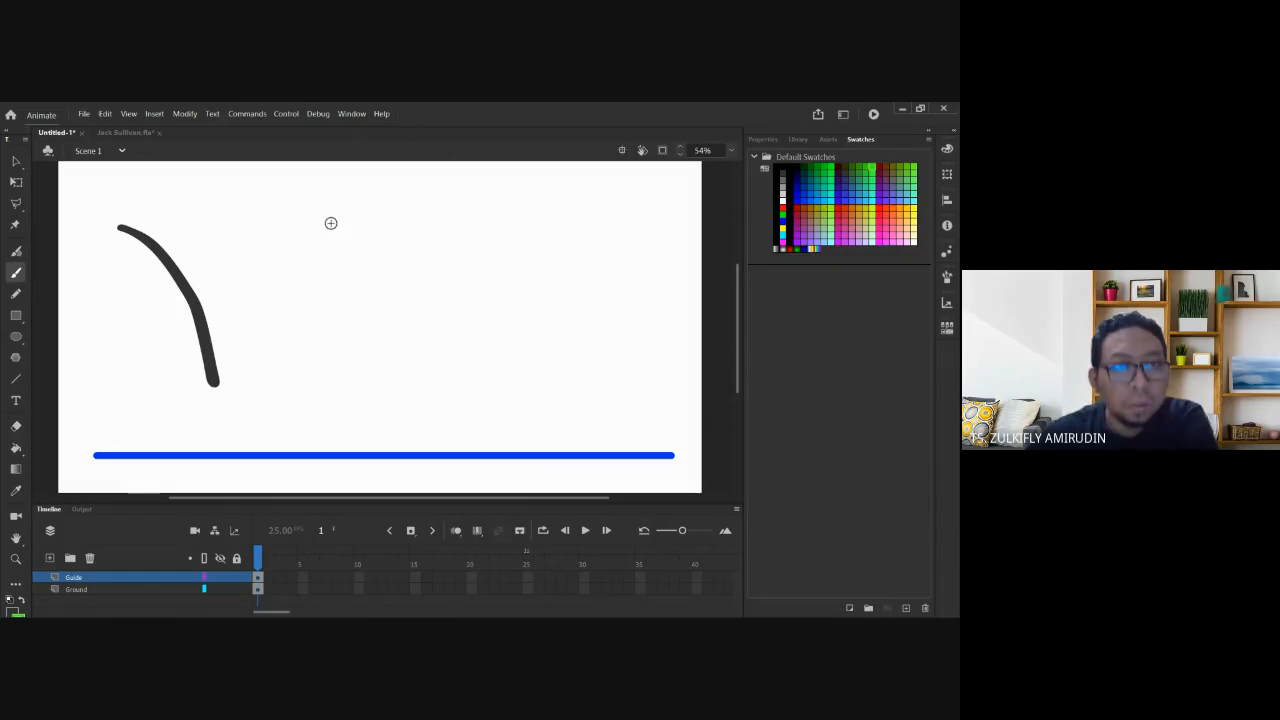
key(ctrl+z)
Set the brush size to 11 and swap stroke and fill so the fill is green 33FF00.
click(763, 139)
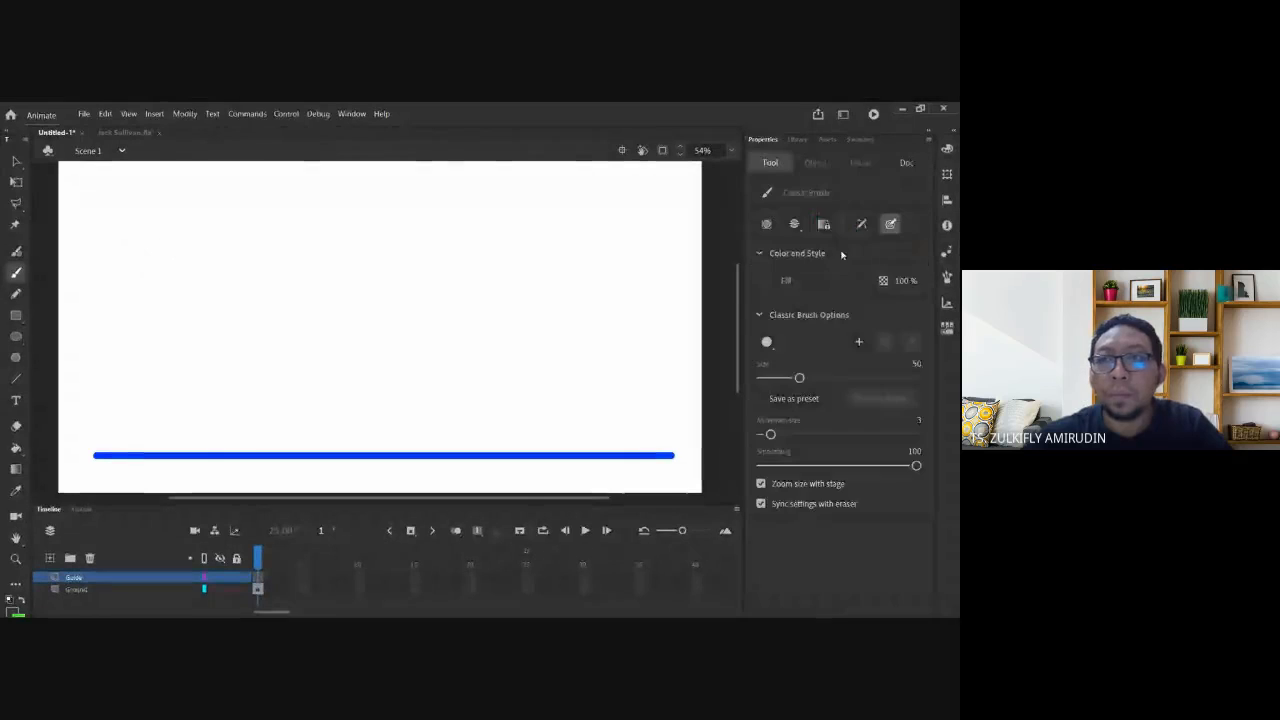
drag(777, 378, 768, 378)
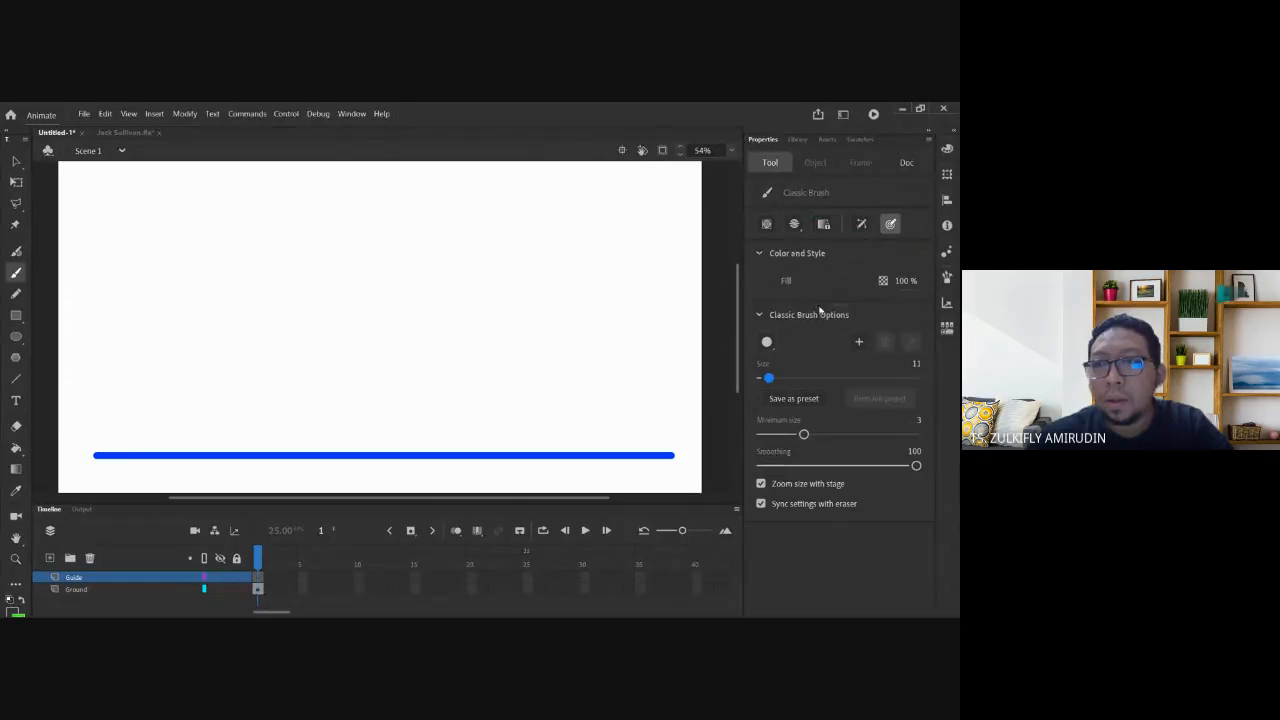
click(860, 139)
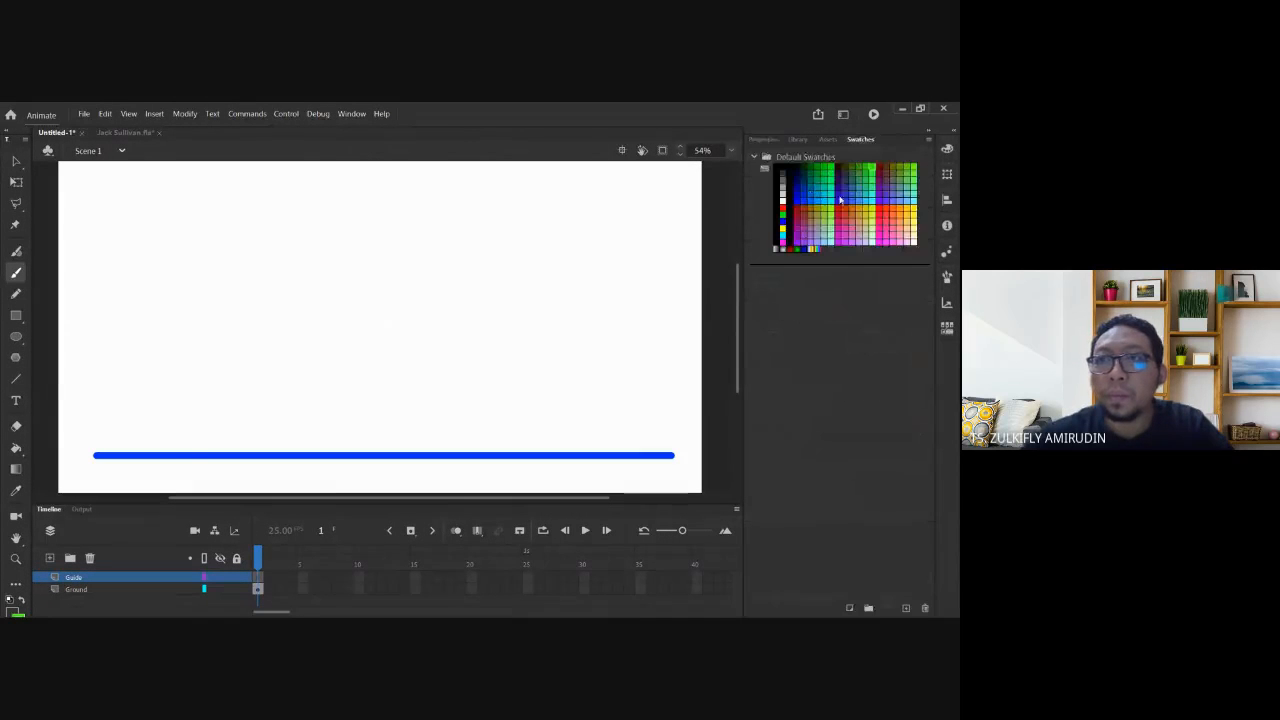
click(947, 149)
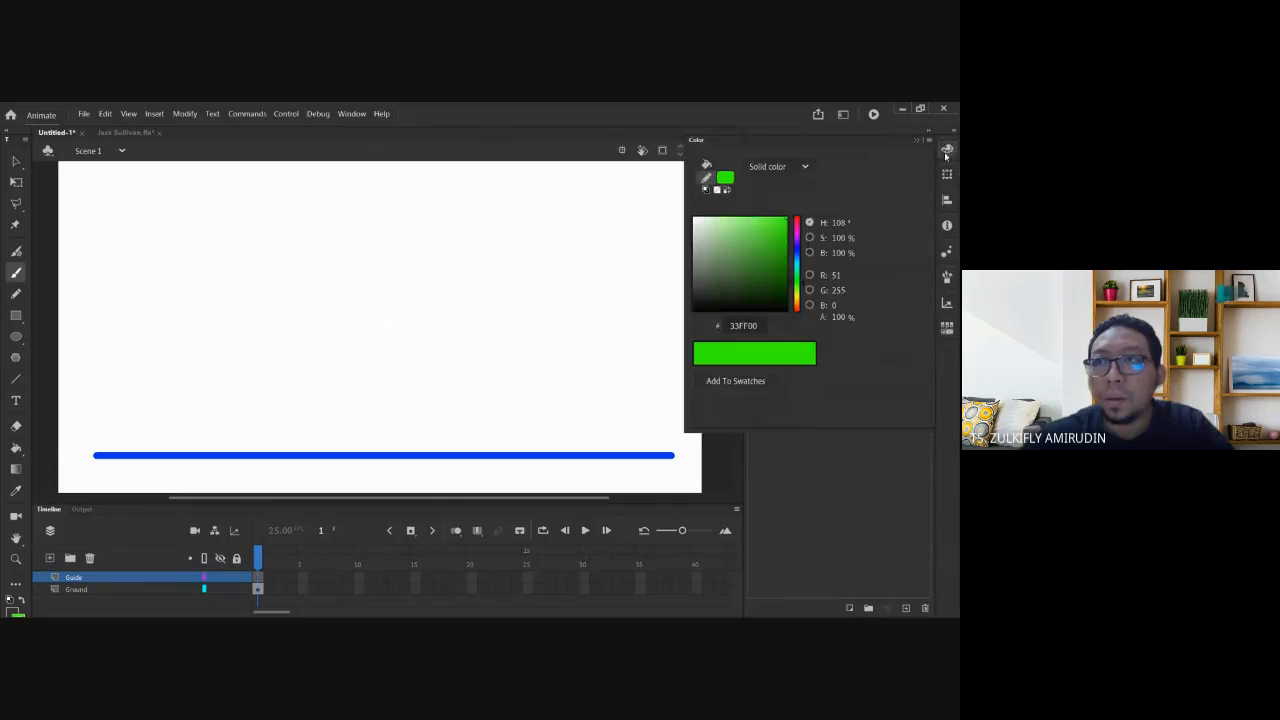
click(727, 190)
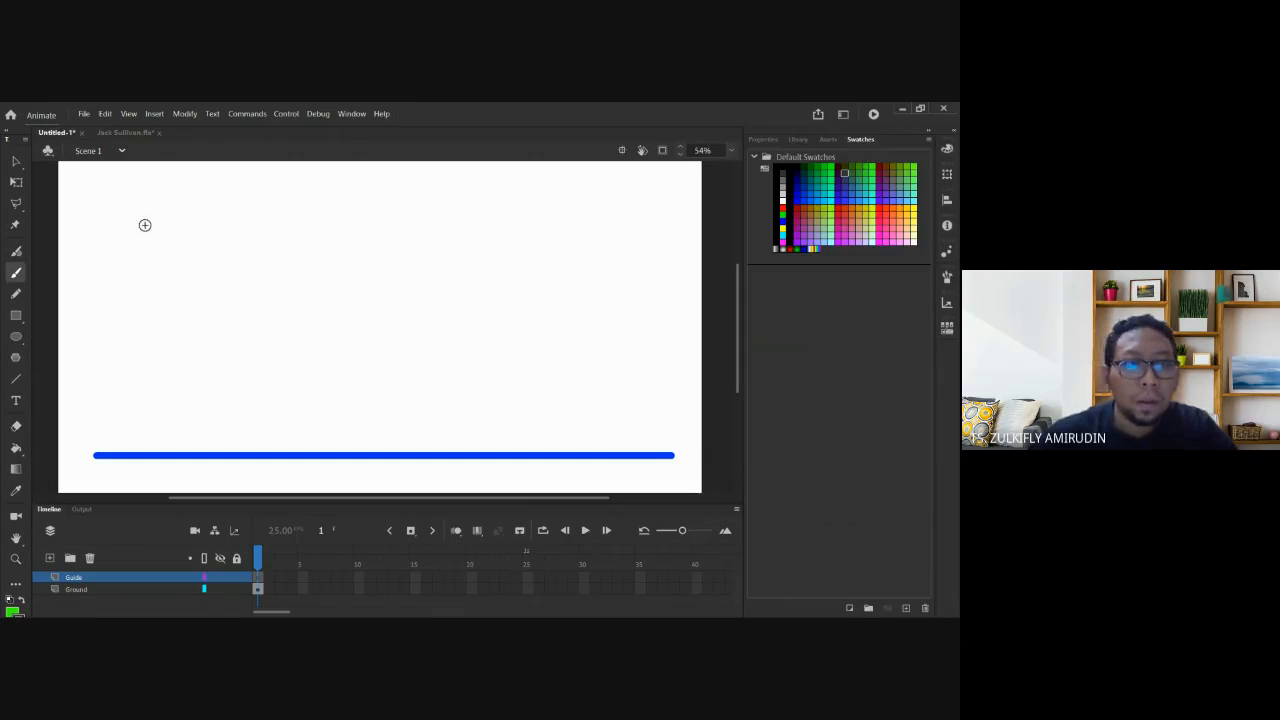
Paint three shrinking green bounce arcs on the Guide layer down to the blue ground line.
mouse_move(137, 210)
mouse_down()
mouse_move(168, 226)
mouse_move(221, 308)
mouse_move(262, 439)
mouse_move(297, 333)
mouse_up()
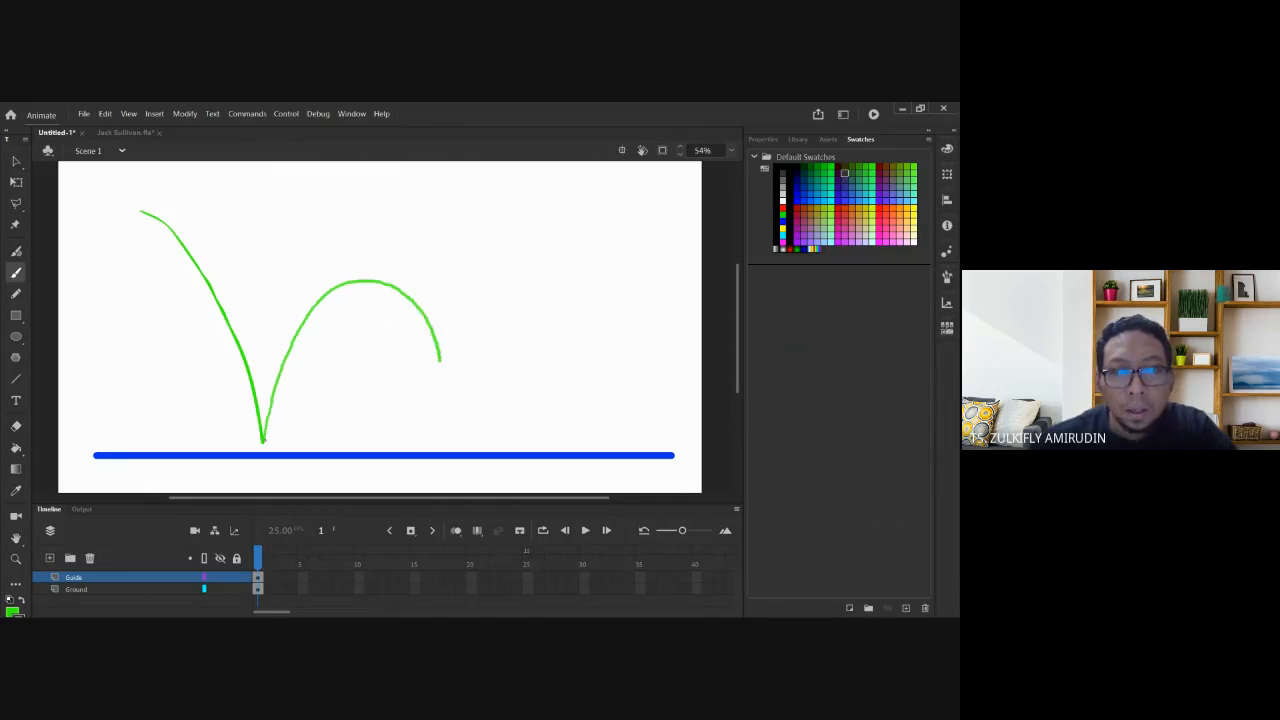
mouse_move(440, 360)
mouse_down()
mouse_move(453, 442)
mouse_move(499, 368)
mouse_up()
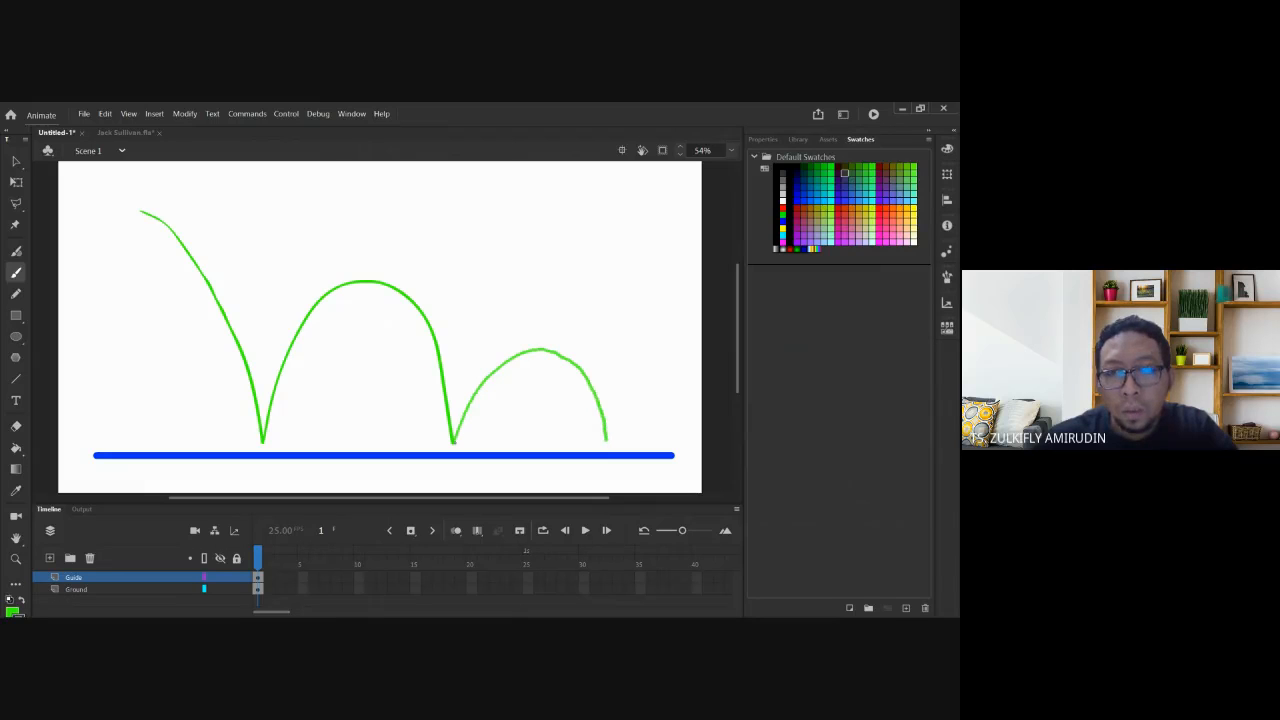
drag(606, 440, 607, 448)
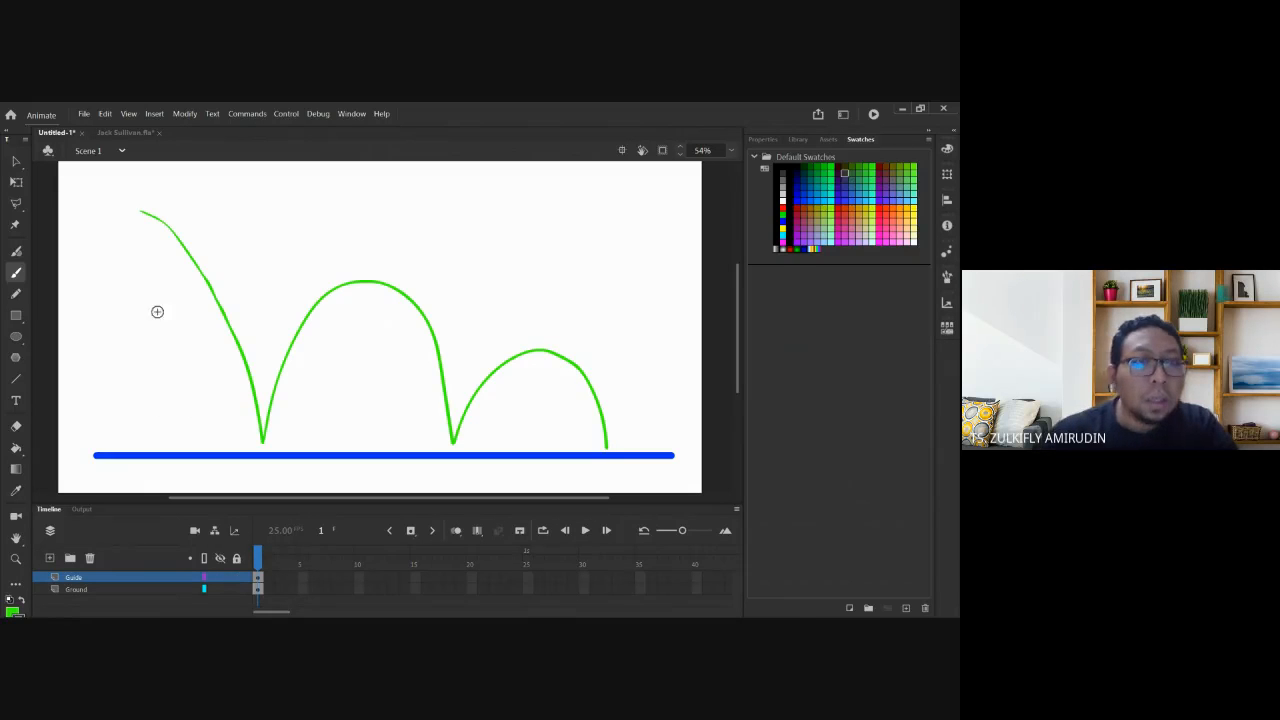
Draw small green arrowheads along the arcs marking the bounce direction.
drag(181, 258, 196, 266)
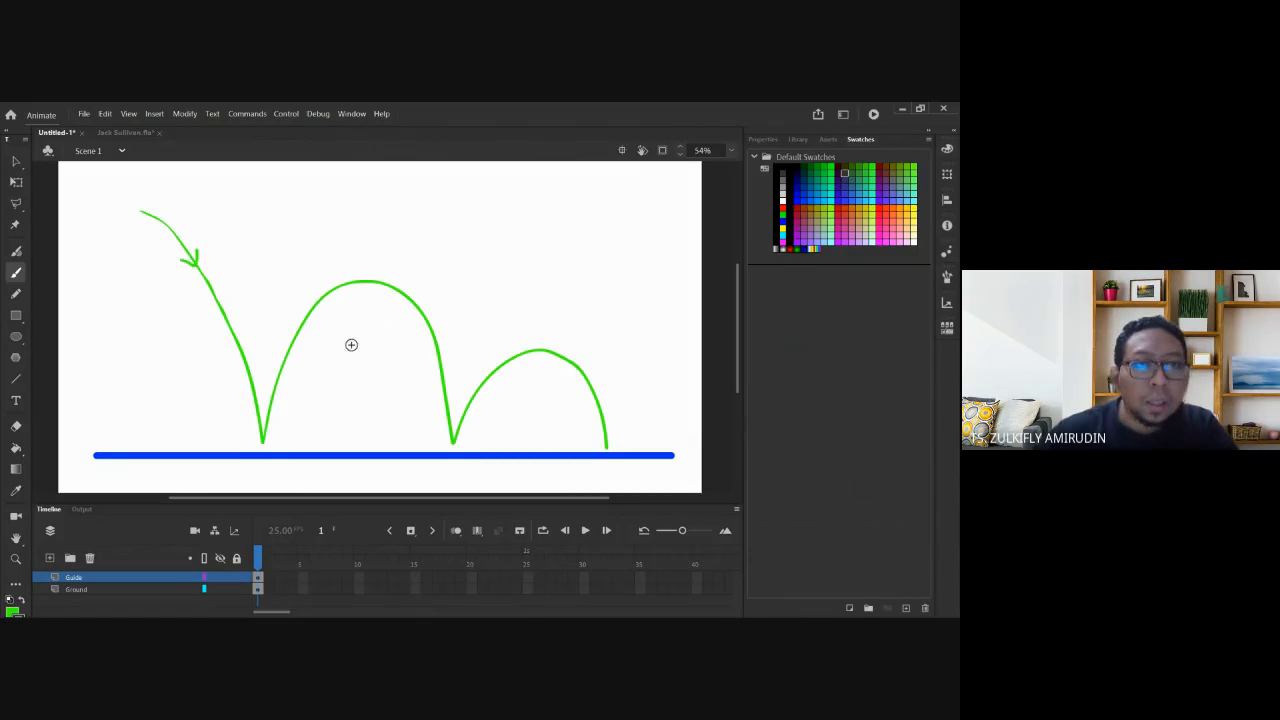
drag(286, 342, 300, 334)
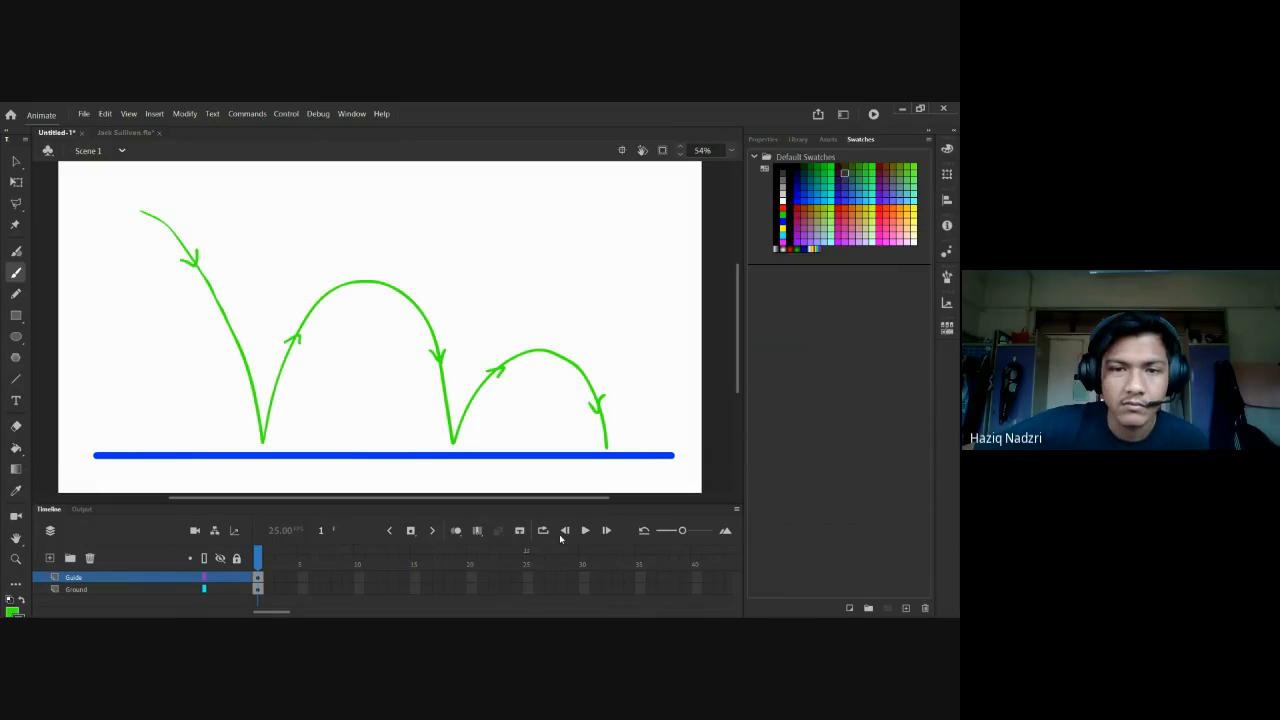
Select frame 25 on Ground and add a new layer, Layer_3, above Guide.
click(526, 590)
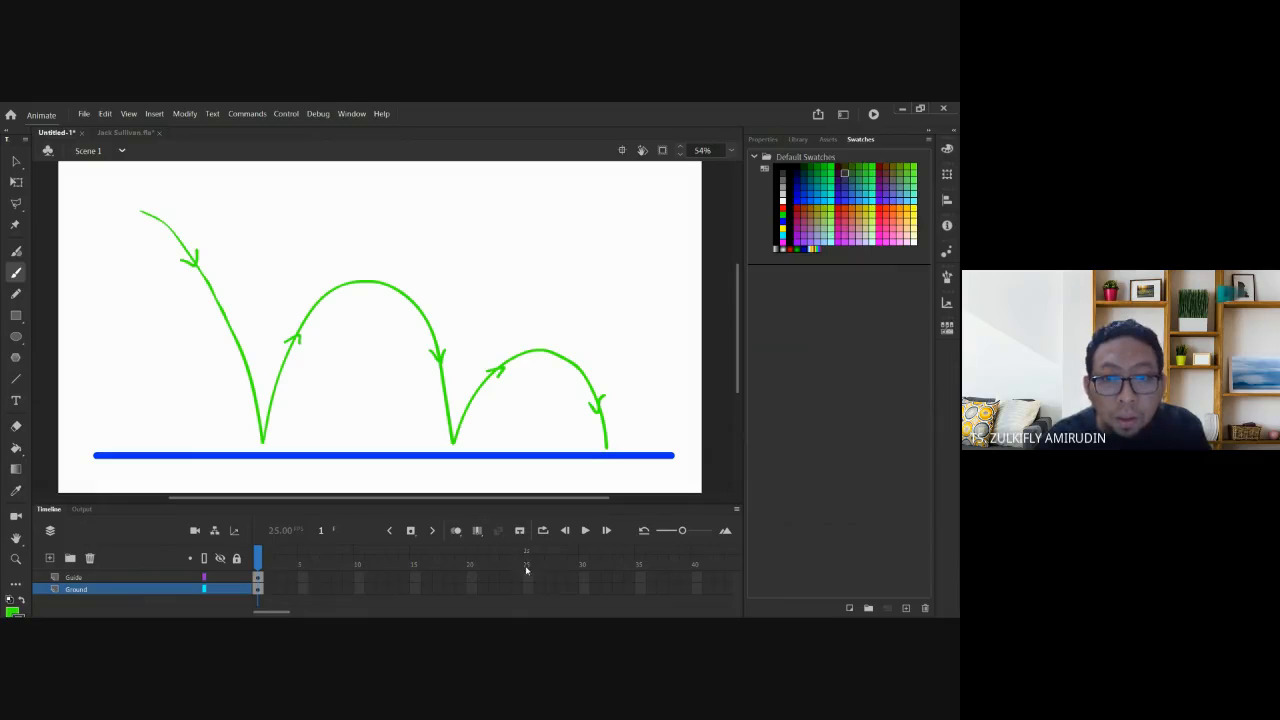
click(528, 589)
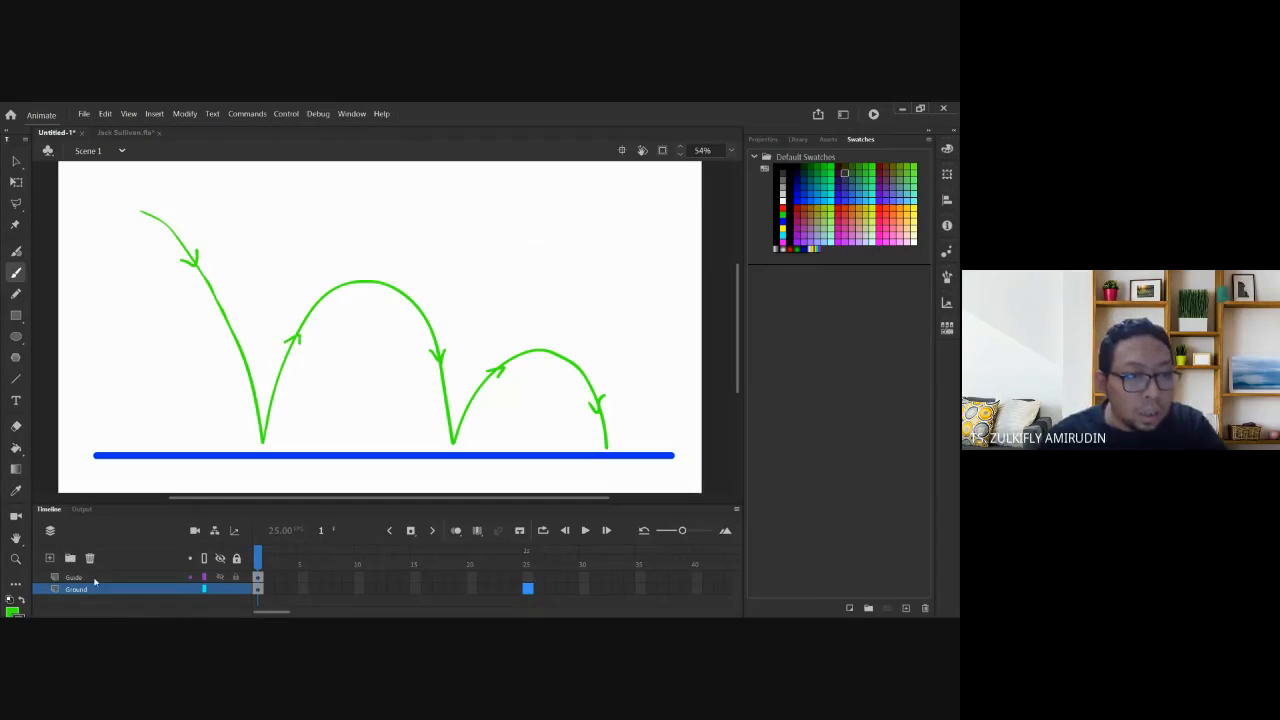
click(50, 557)
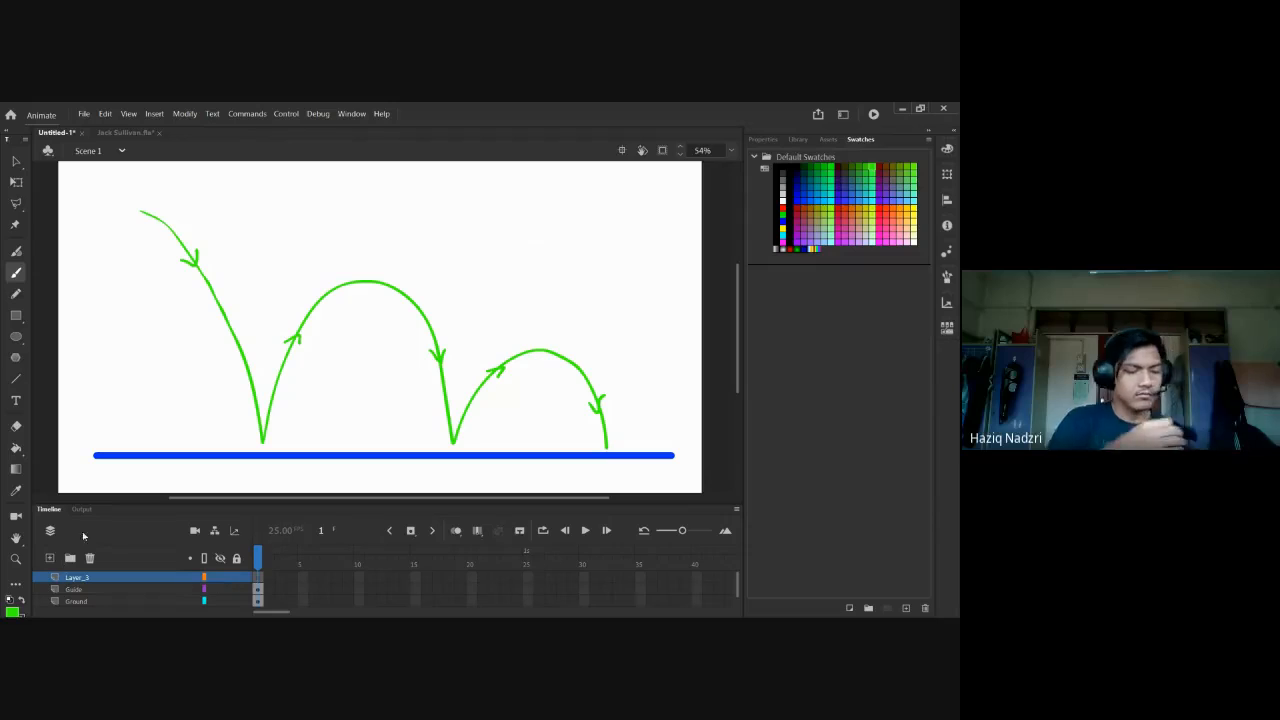
Switch the brush to red and begin the F5 note in the stage's top-right corner.
click(783, 210)
drag(535, 210, 523, 265)
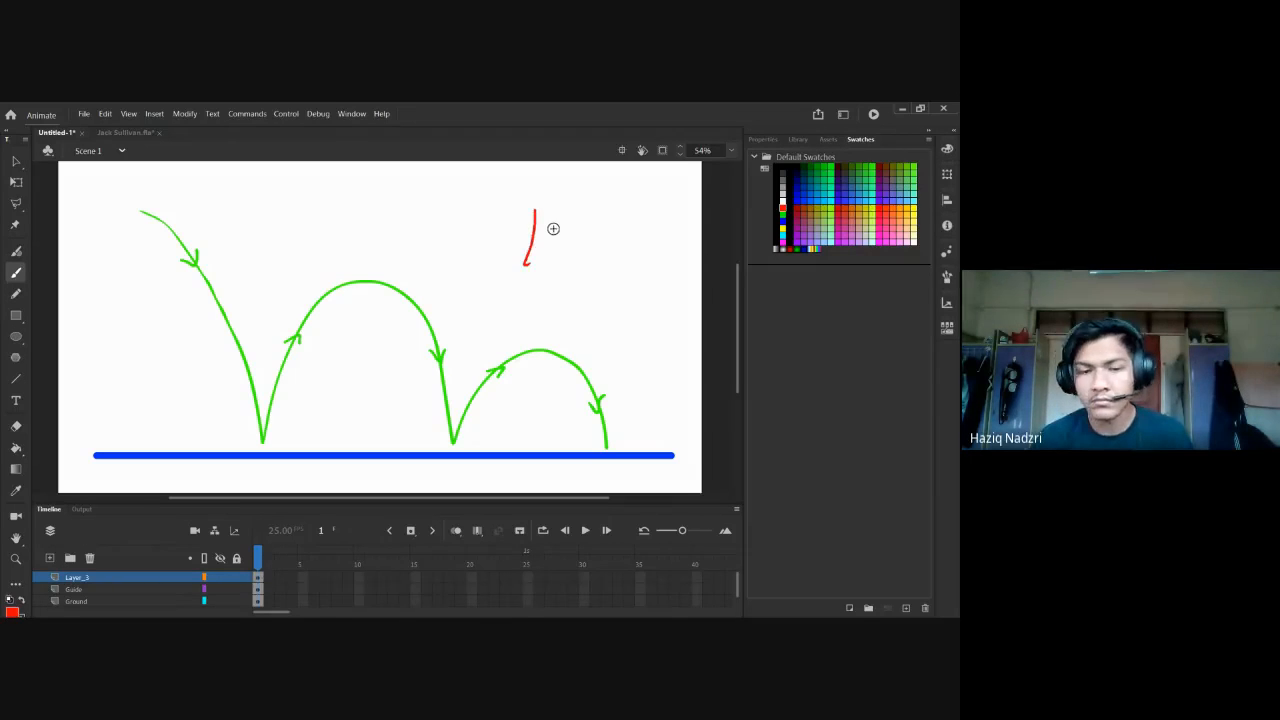
key(ctrl+z)
mouse_move(532, 190)
mouse_down()
mouse_move(531, 215)
mouse_move(546, 193)
mouse_move(548, 213)
mouse_up()
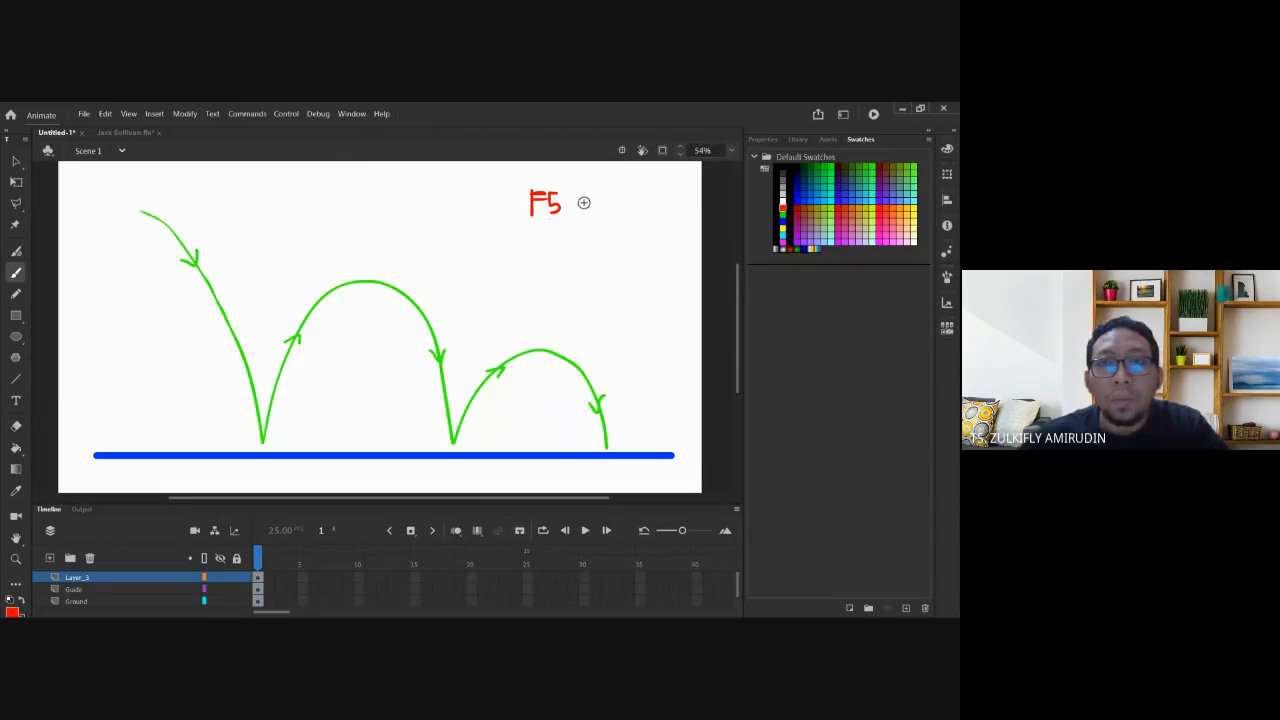
drag(593, 203, 581, 200)
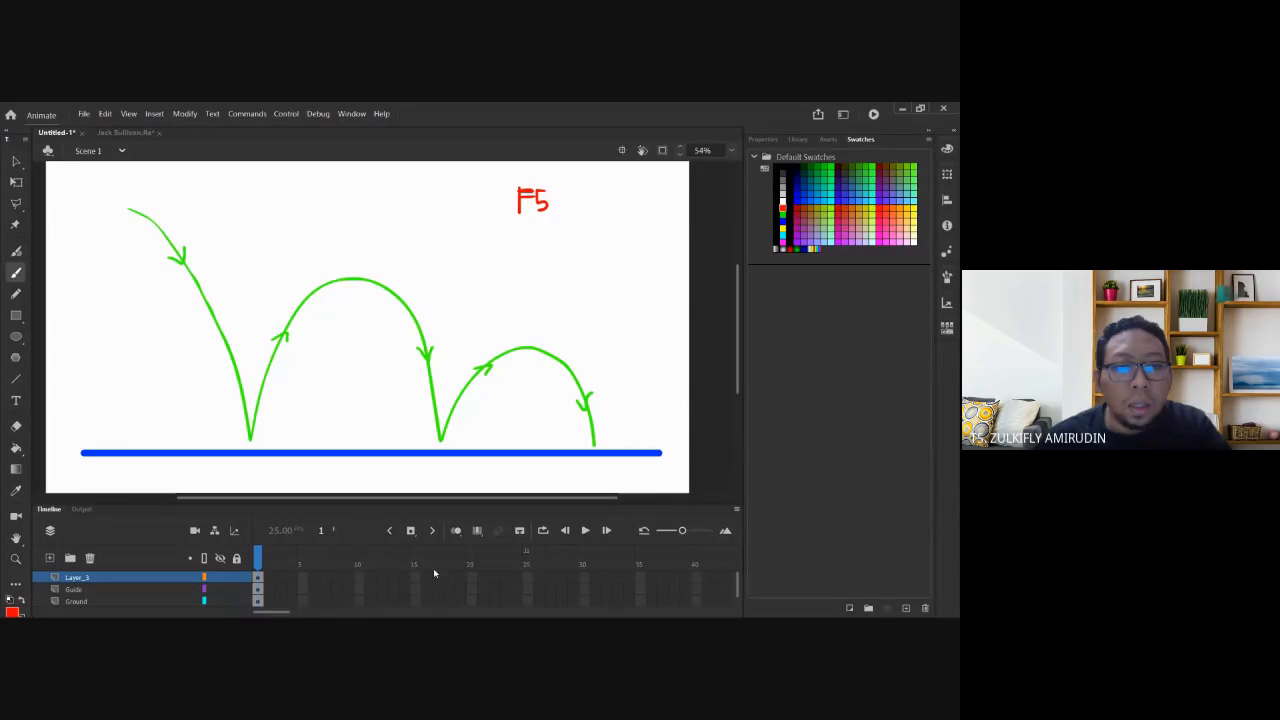
click(527, 601)
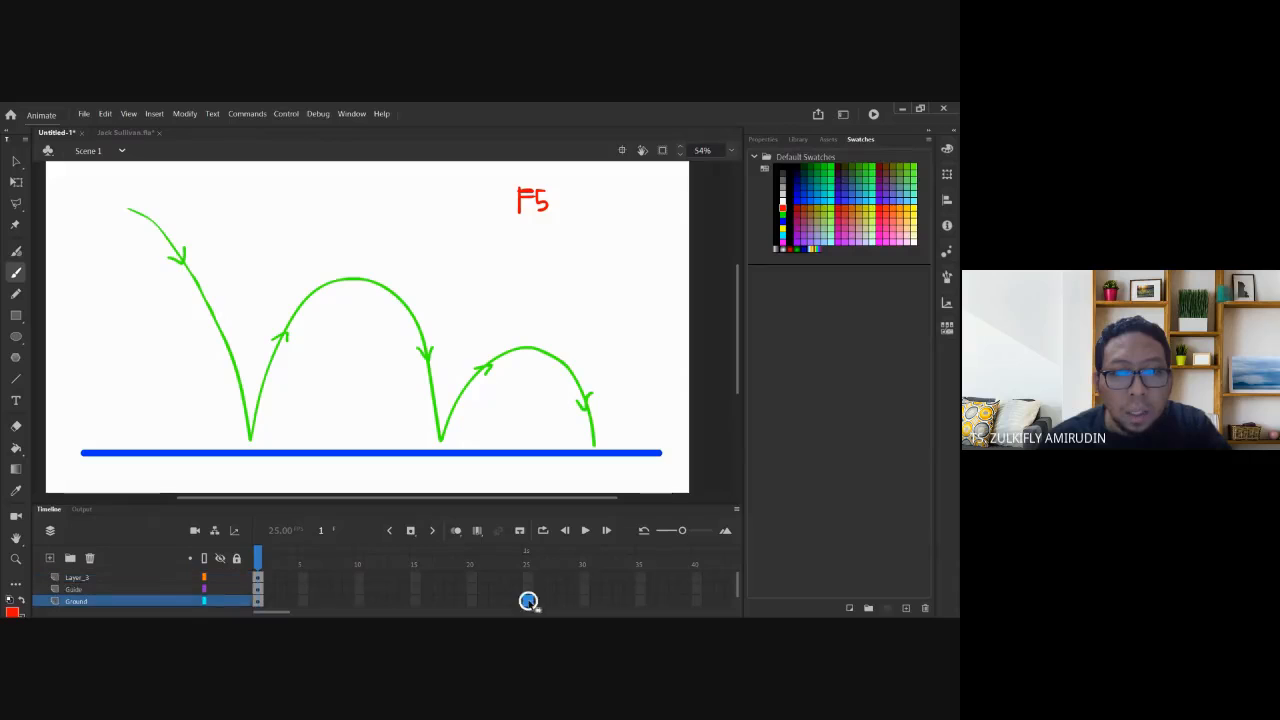
right_click(527, 601)
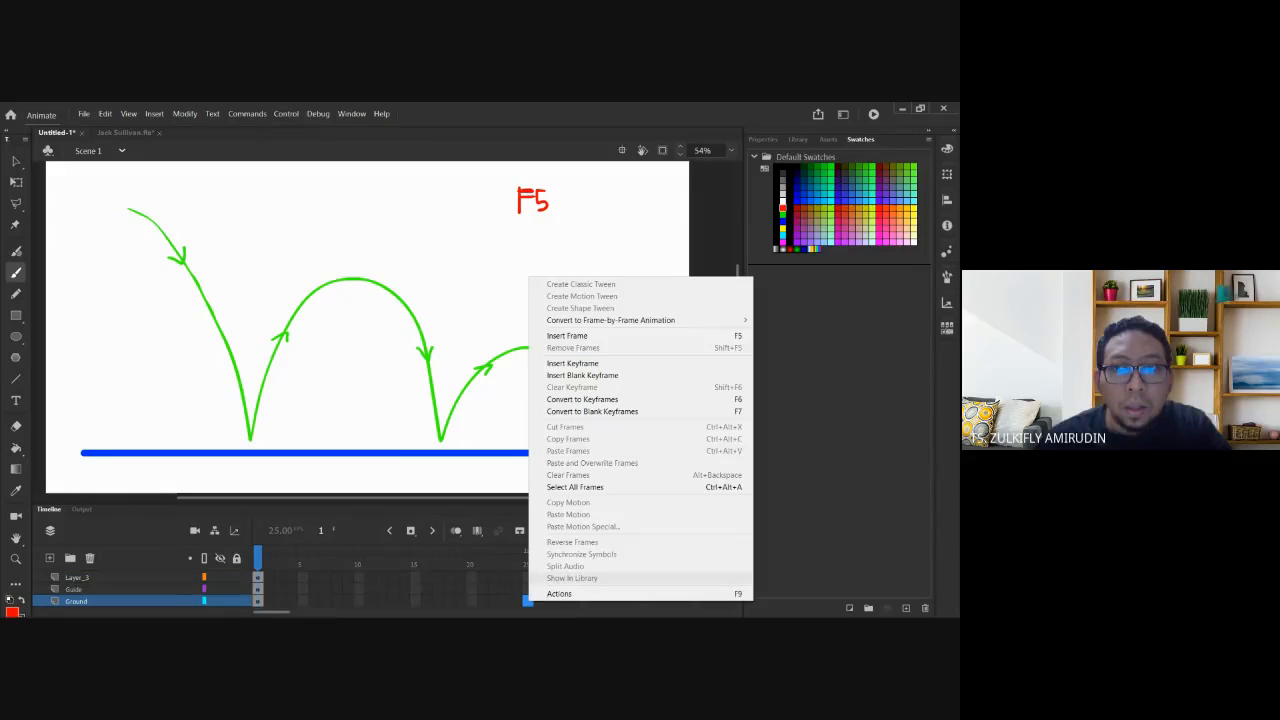
click(571, 200)
Finish 'F5 insert fr' and write 'F6 set k.f' on a second line below.
mouse_move(573, 203)
mouse_down()
mouse_move(626, 208)
mouse_move(661, 199)
mouse_up()
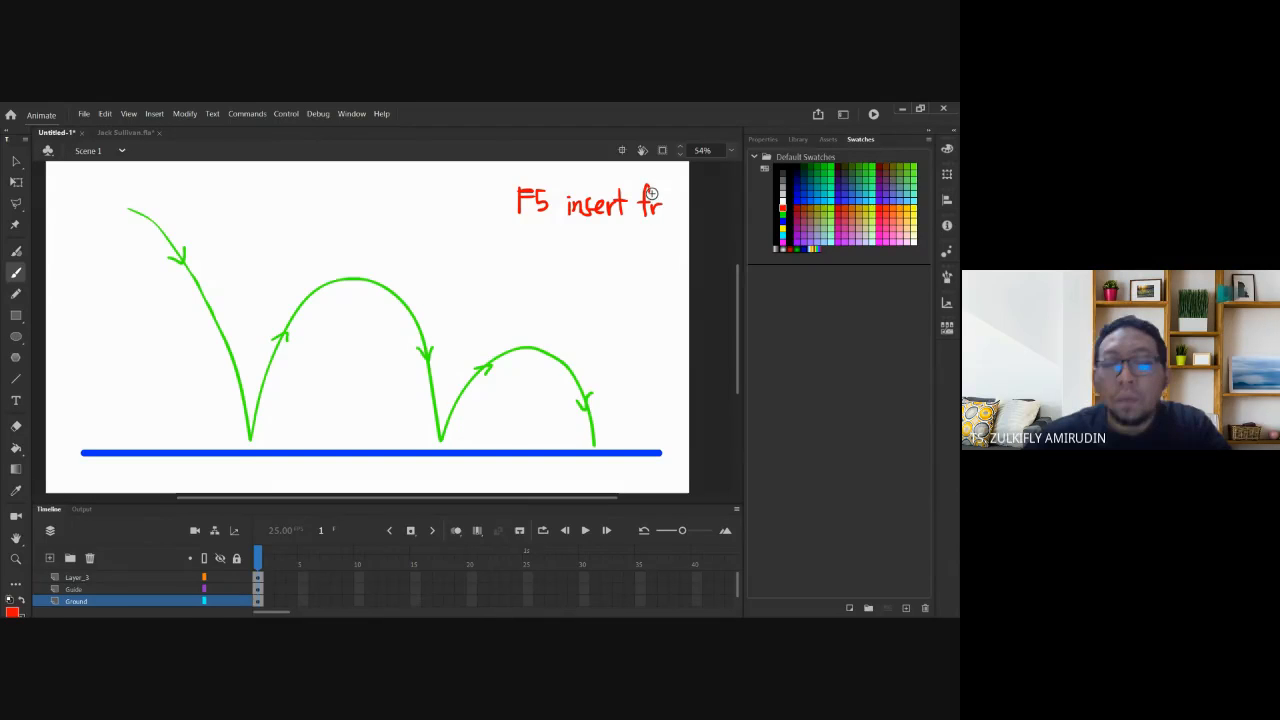
drag(520, 227, 548, 237)
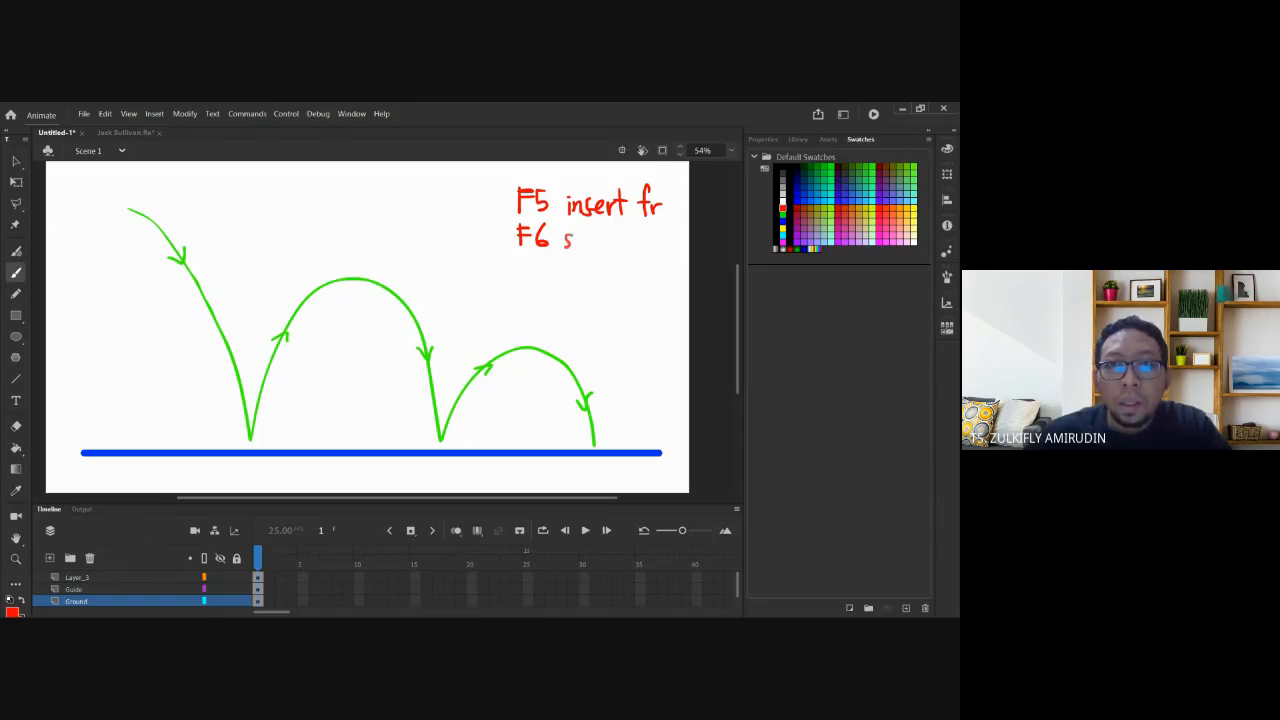
drag(572, 242, 580, 246)
mouse_move(584, 228)
mouse_down()
mouse_move(585, 248)
mouse_move(592, 233)
mouse_move(631, 234)
mouse_move(611, 267)
mouse_up()
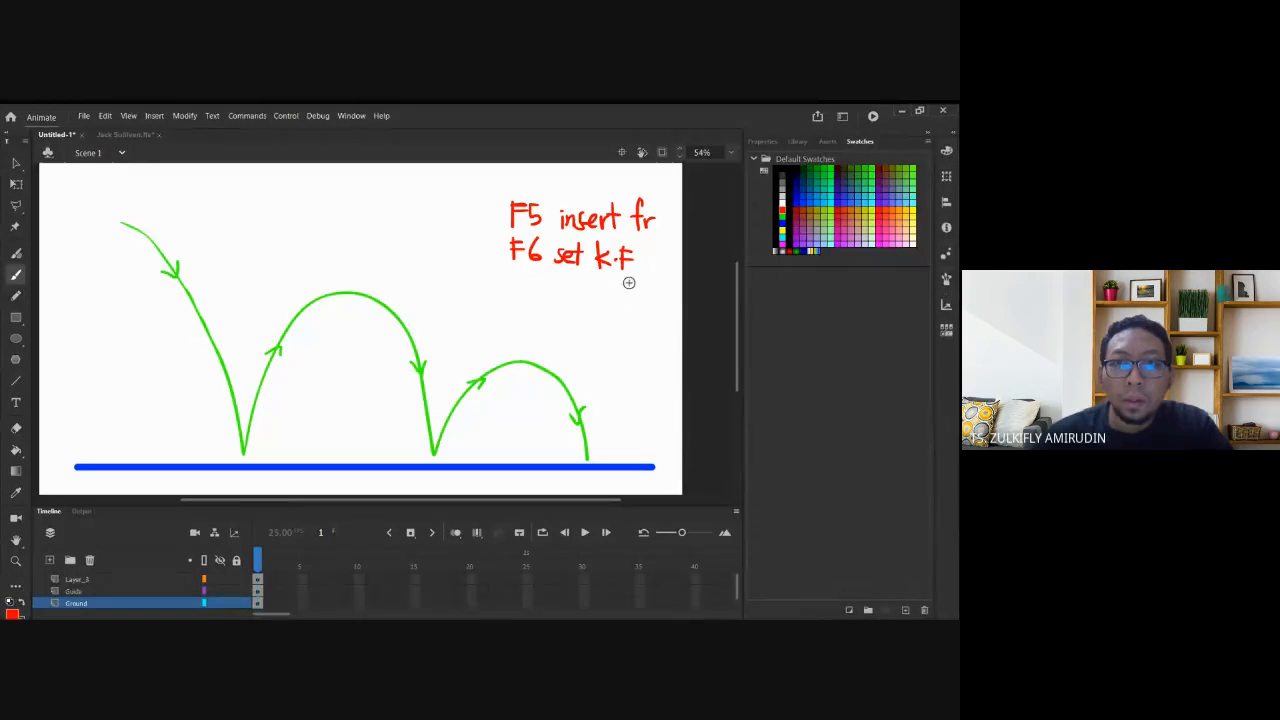
Insert frames on the Ground layer through frame 25 and scrub to confirm the blue line persists.
right_click(527, 604)
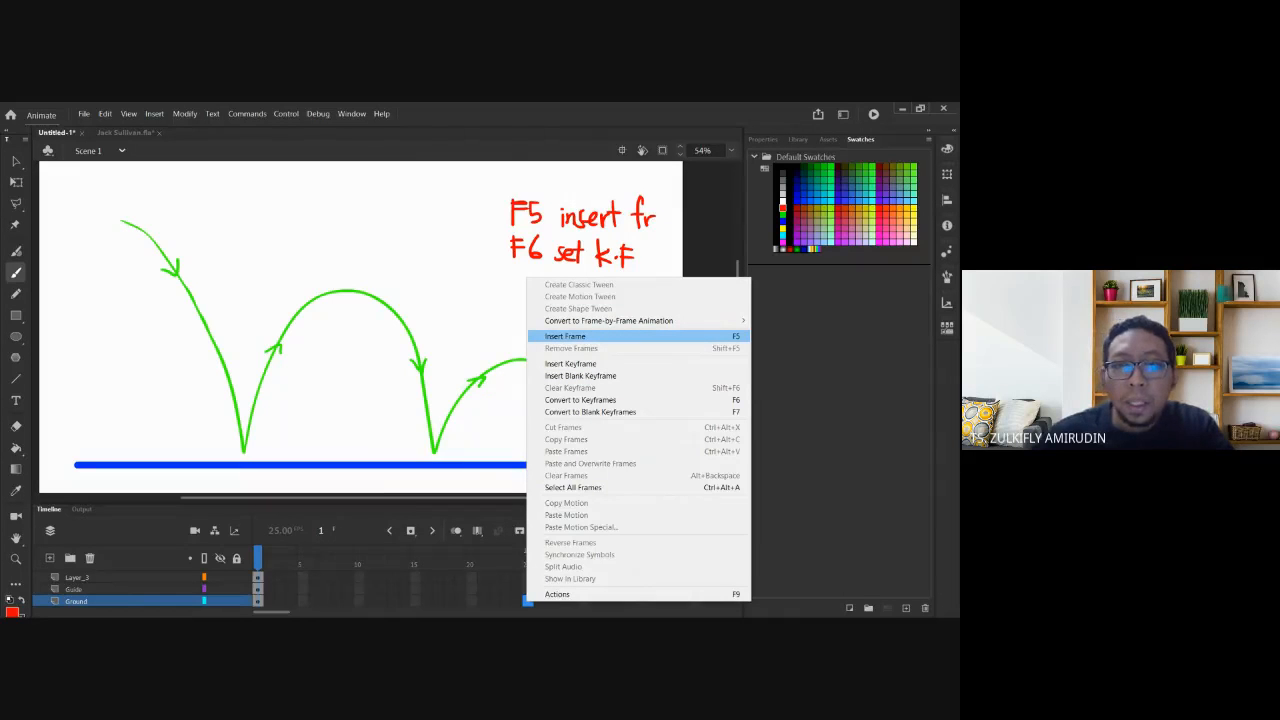
click(570, 337)
drag(271, 558, 381, 557)
key(period)
key(period)
key(period)
key(period)
key(period)
key(period)
key(period)
key(period)
key(period)
key(period)
key(period)
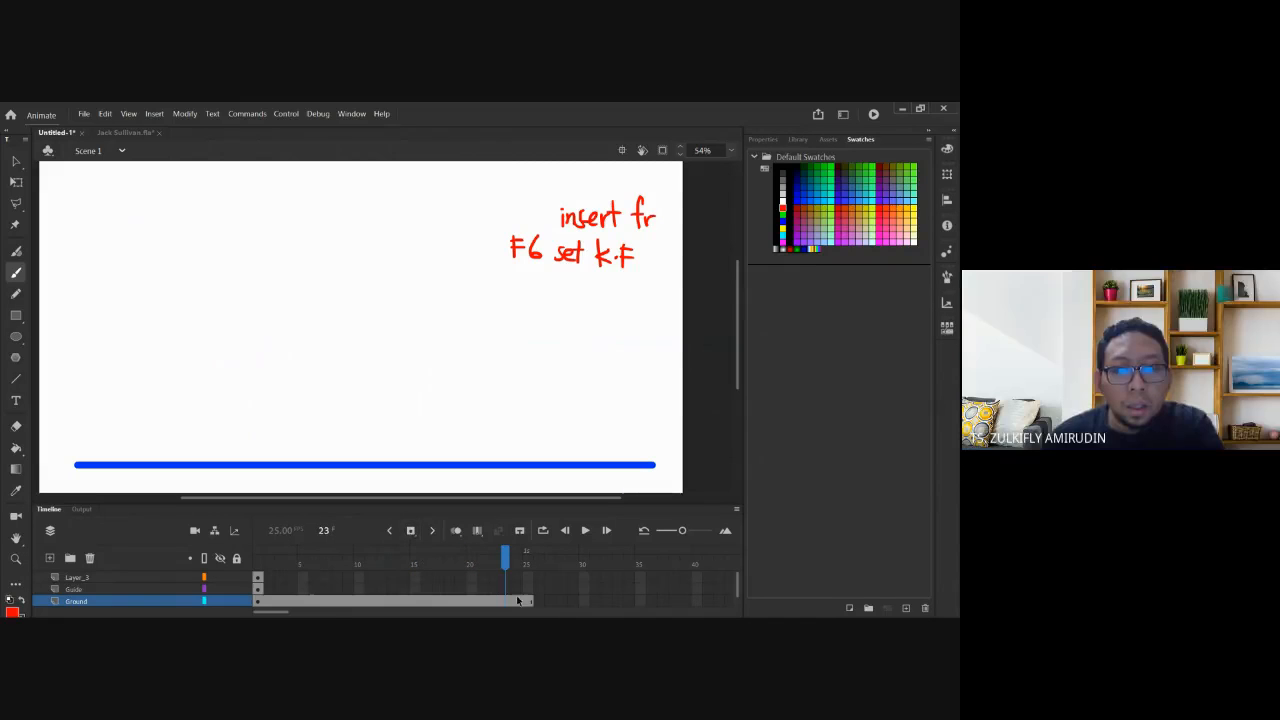
key(period)
key(period)
drag(303, 562, 238, 558)
Restore the red F5 note strokes after deleting them by mistake.
click(15, 162)
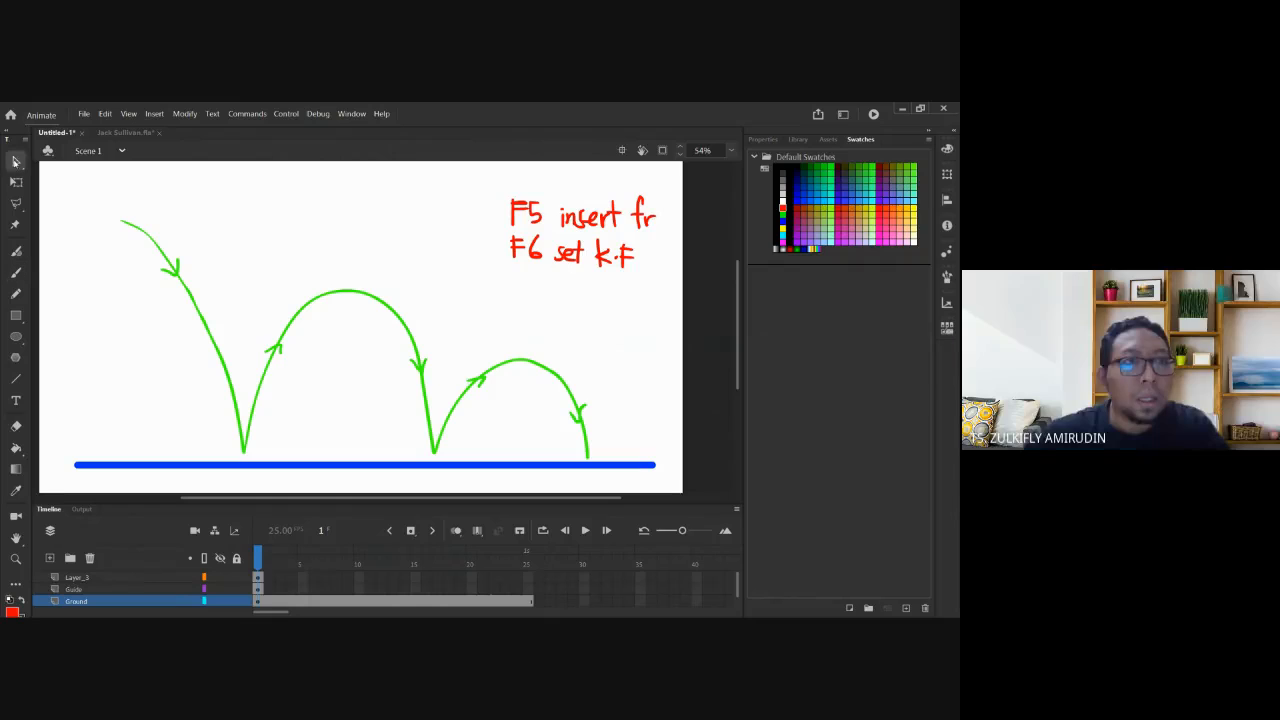
click(537, 218)
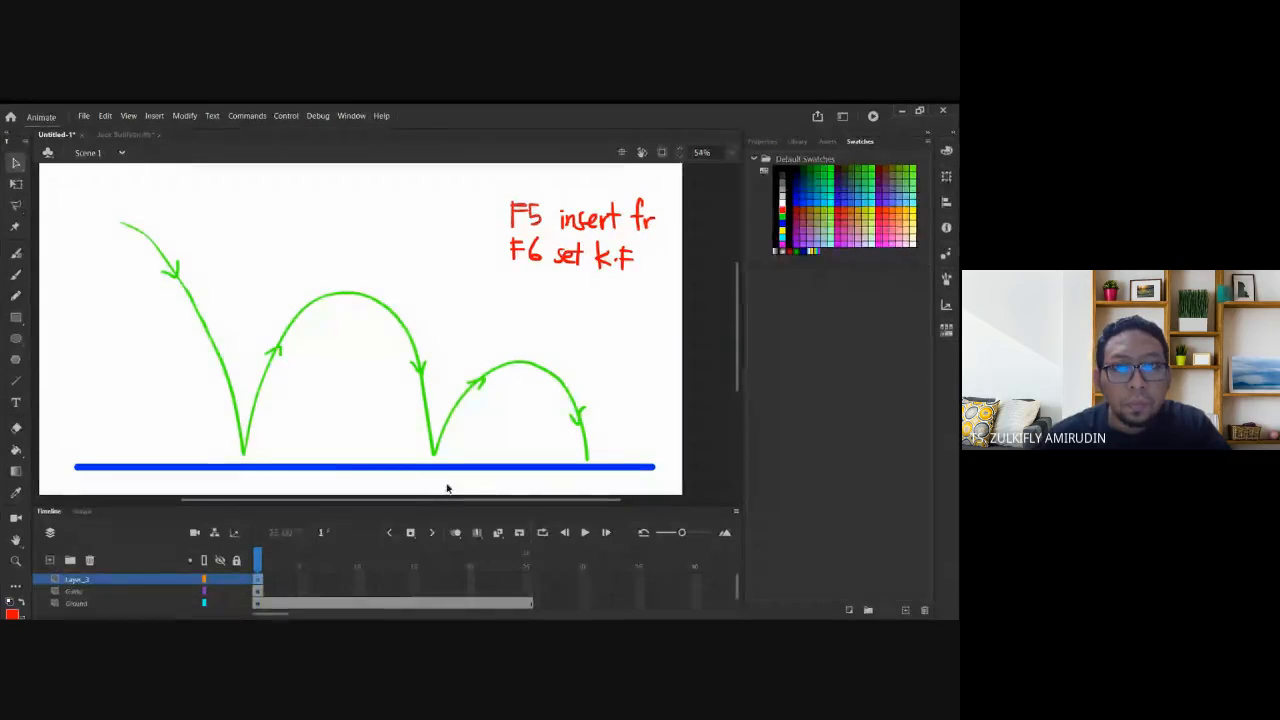
key(Delete)
click(270, 601)
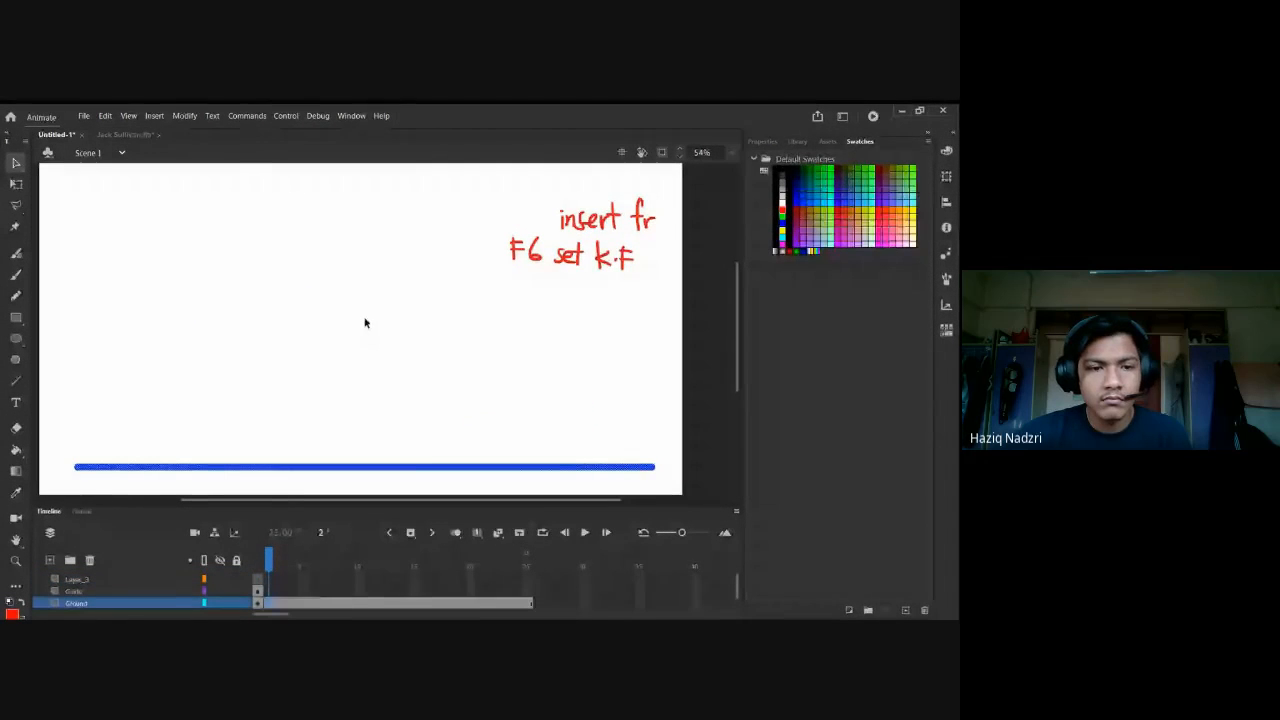
key(ctrl+z)
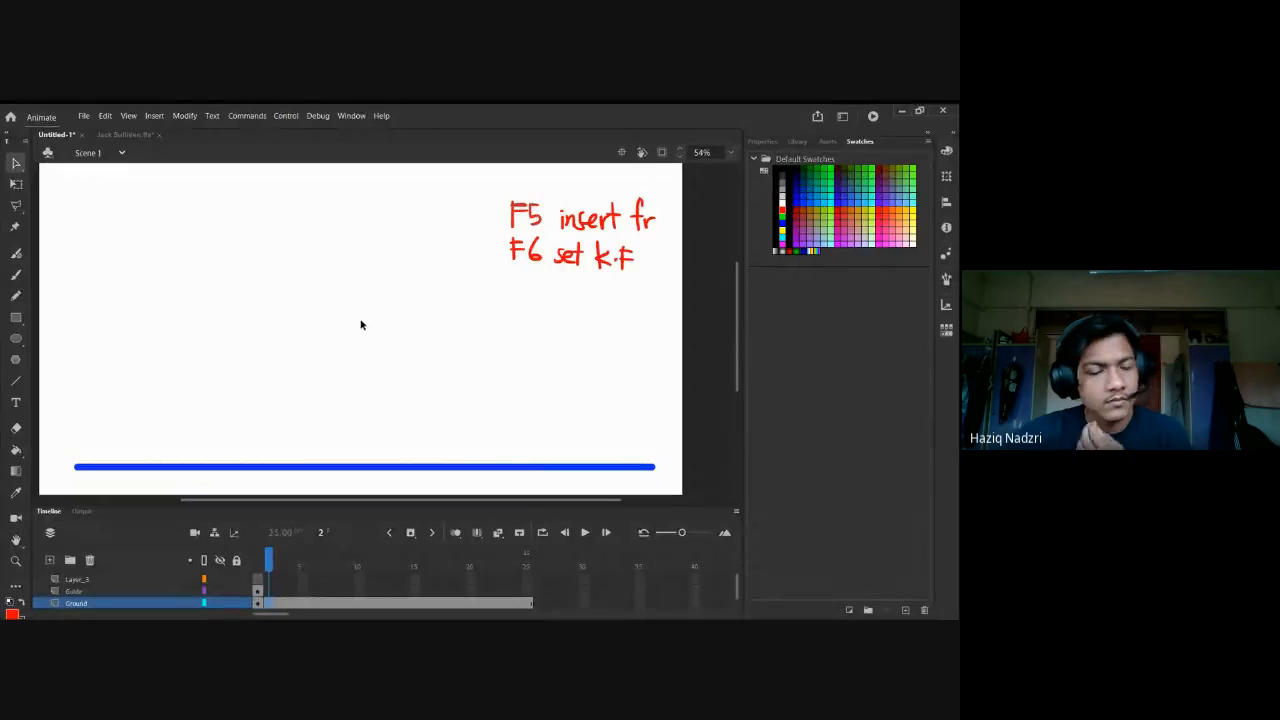
click(16, 272)
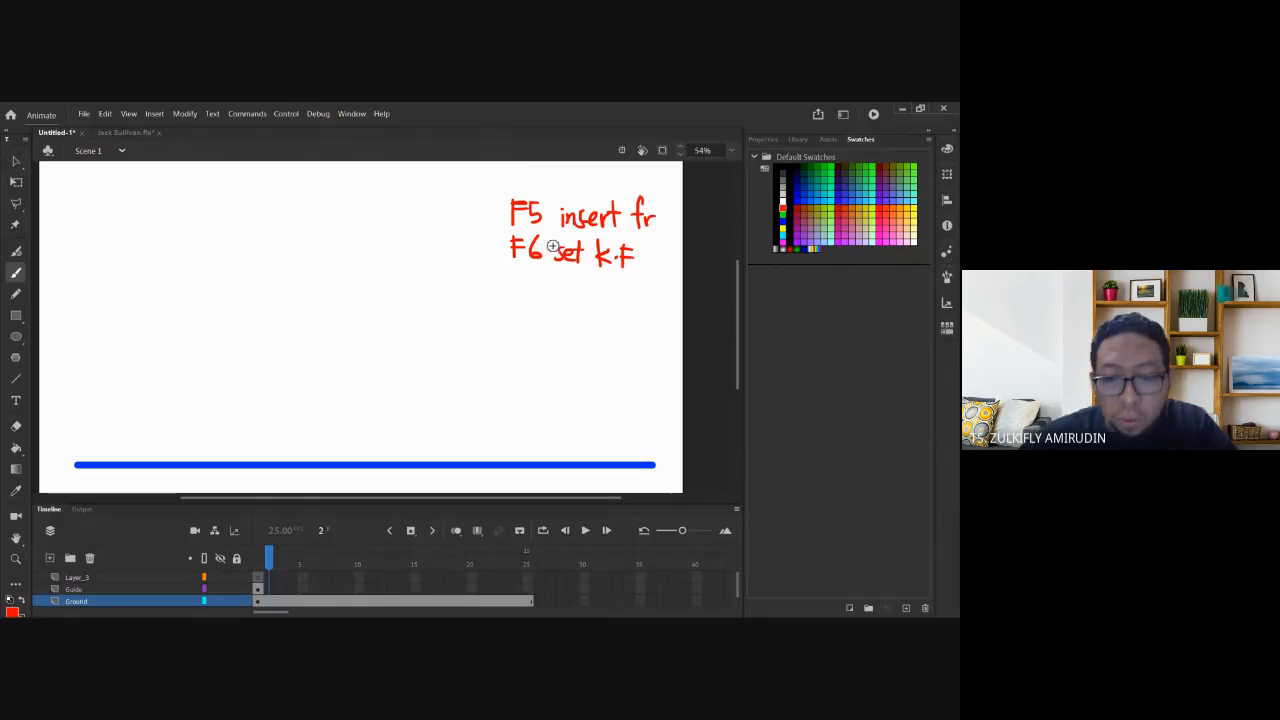
Zoom in on the notes and write a boxed '<' labelled 'back' below them.
drag(491, 197, 609, 314)
scroll(314, 409, down, 2)
mouse_move(278, 290)
mouse_down()
mouse_move(281, 344)
mouse_move(333, 368)
mouse_move(362, 290)
mouse_move(275, 292)
mouse_move(329, 346)
mouse_move(323, 362)
mouse_up()
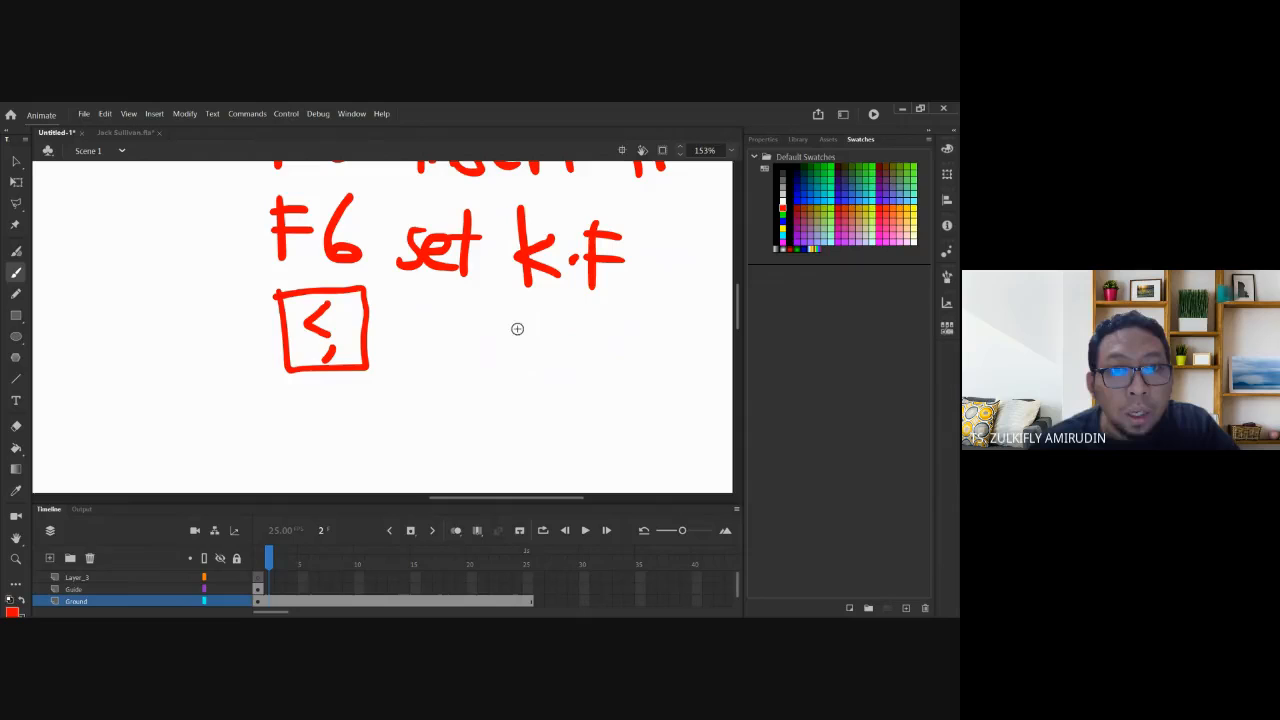
drag(424, 302, 432, 355)
drag(478, 324, 486, 355)
drag(512, 320, 514, 352)
drag(523, 312, 529, 349)
drag(549, 318, 551, 346)
Add a boxed '>' labelled 'next/fwd' underneath, then zoom back out.
mouse_move(314, 429)
mouse_down()
mouse_move(370, 322)
mouse_move(353, 344)
mouse_move(434, 351)
mouse_move(332, 288)
mouse_move(400, 306)
mouse_move(373, 331)
mouse_up()
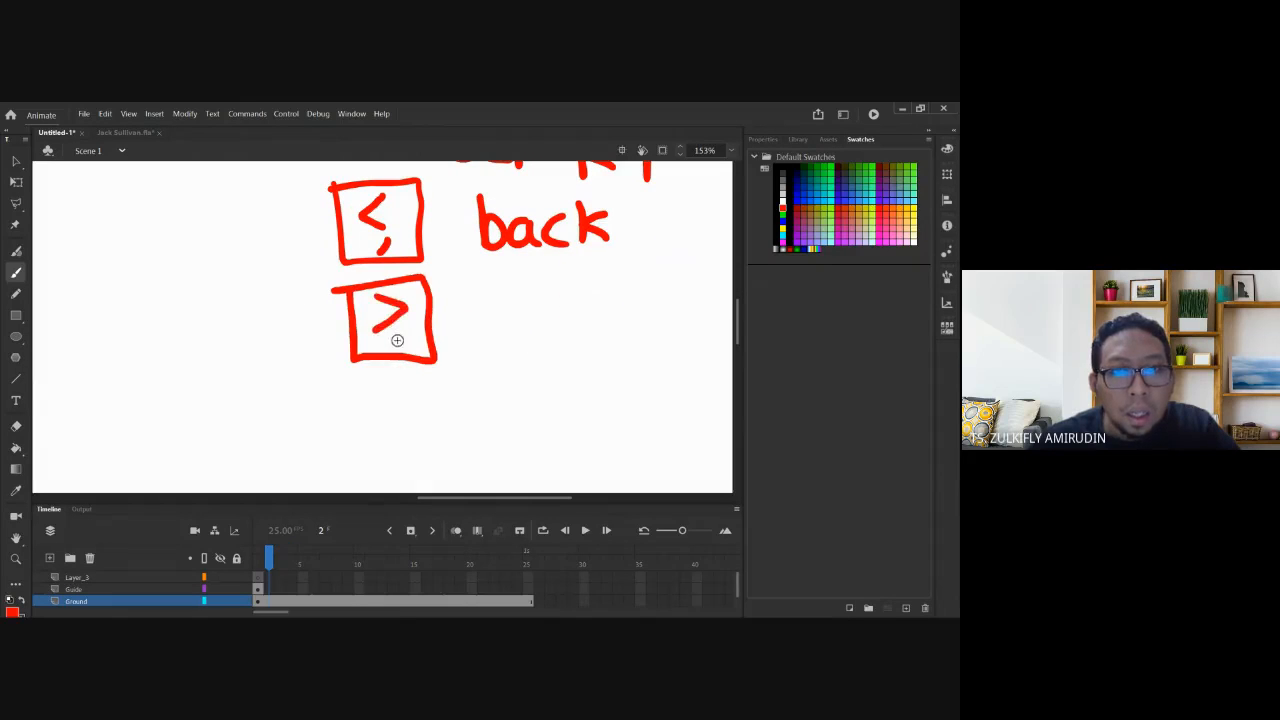
click(396, 340)
mouse_move(474, 306)
mouse_down()
mouse_move(477, 341)
mouse_move(533, 345)
mouse_up()
mouse_move(565, 340)
mouse_down()
mouse_move(531, 306)
mouse_move(596, 334)
mouse_move(600, 302)
mouse_move(500, 327)
mouse_move(476, 386)
mouse_up()
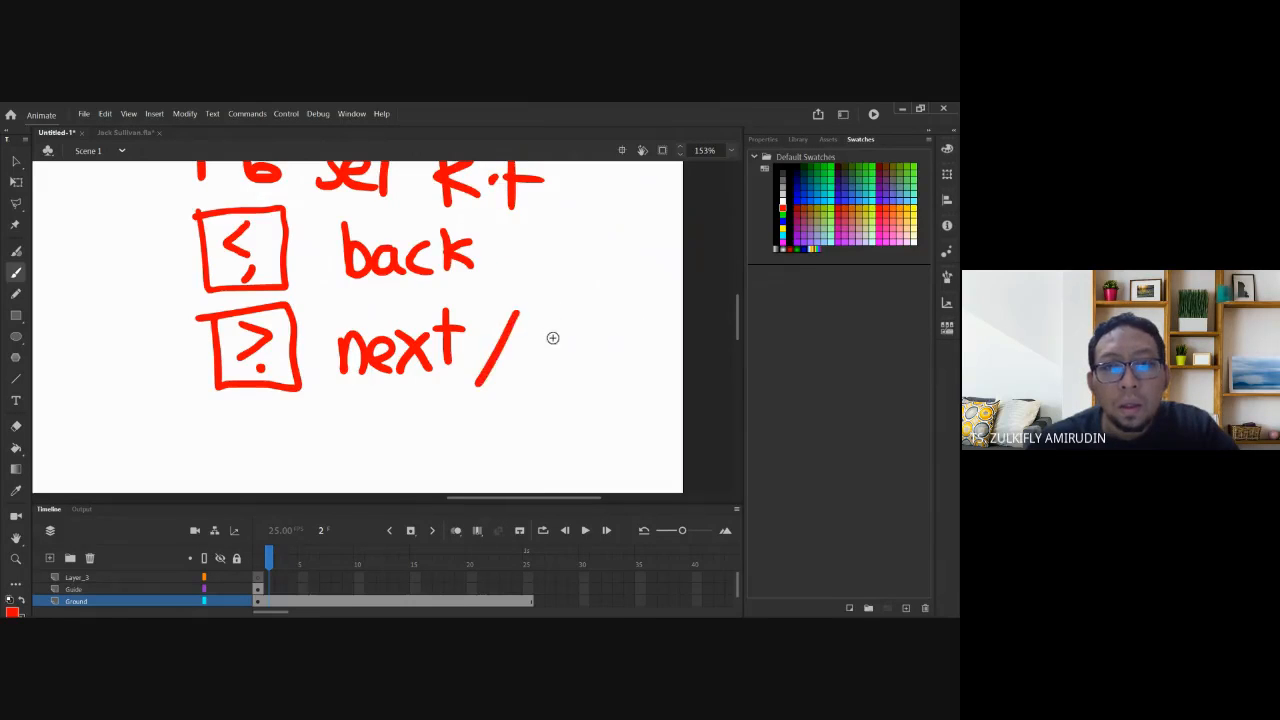
mouse_move(552, 306)
mouse_down()
mouse_move(538, 370)
mouse_move(550, 334)
mouse_up()
mouse_move(562, 332)
mouse_down()
mouse_move(584, 366)
mouse_move(604, 332)
mouse_up()
drag(630, 298, 632, 366)
drag(620, 336, 630, 360)
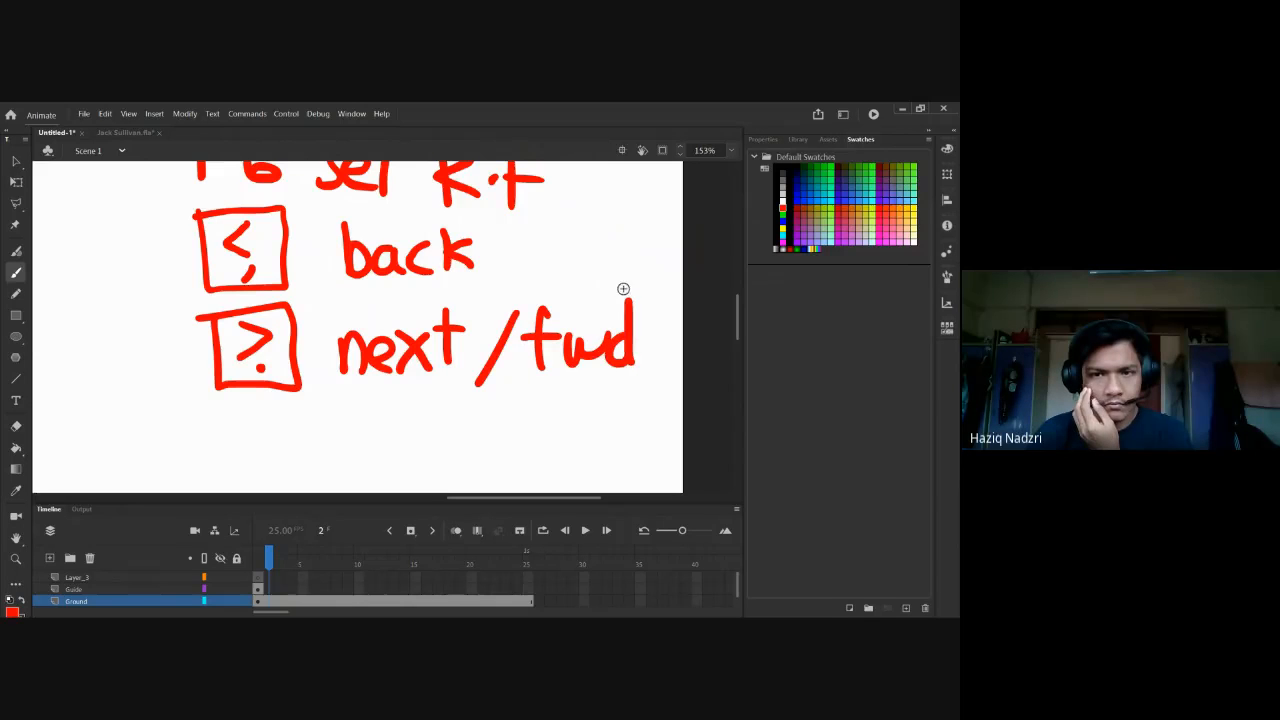
key(ctrl+minus)
drag(335, 370, 438, 405)
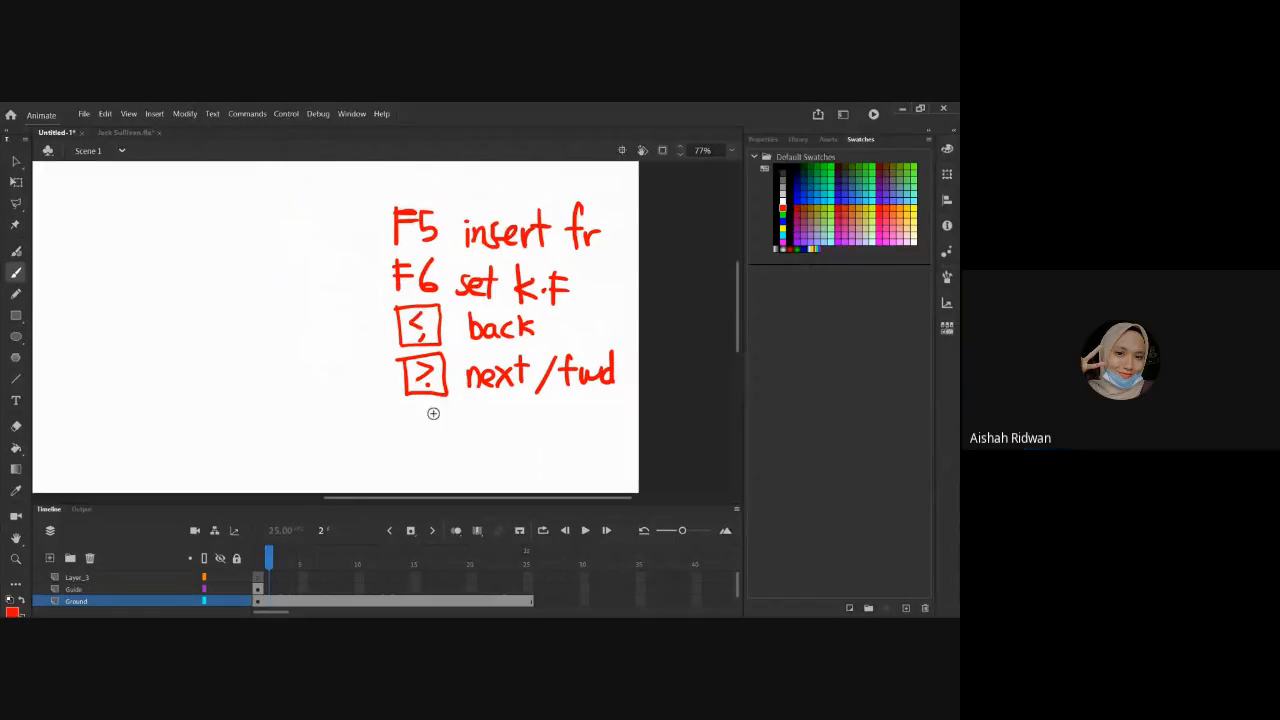
mouse_move(403, 450)
mouse_down()
mouse_move(466, 380)
mouse_move(460, 389)
mouse_up()
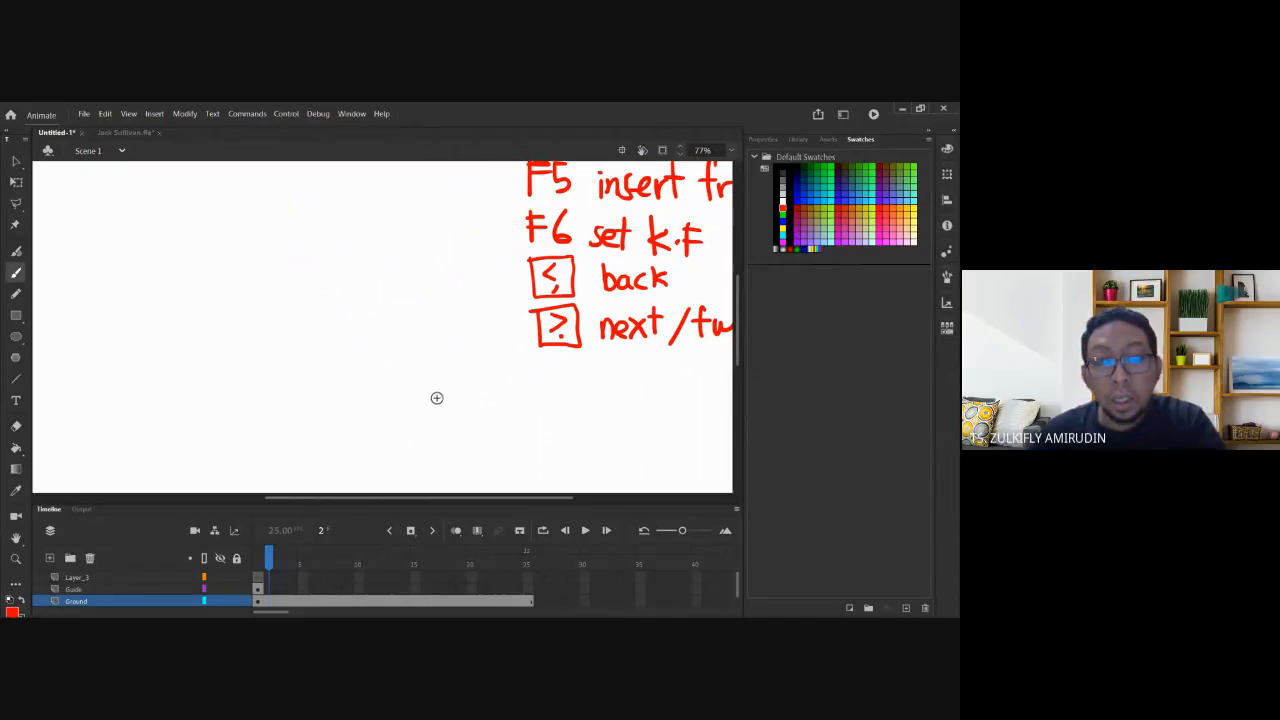
key(period)
key(period)
key(period)
key(period)
key(period)
key(period)
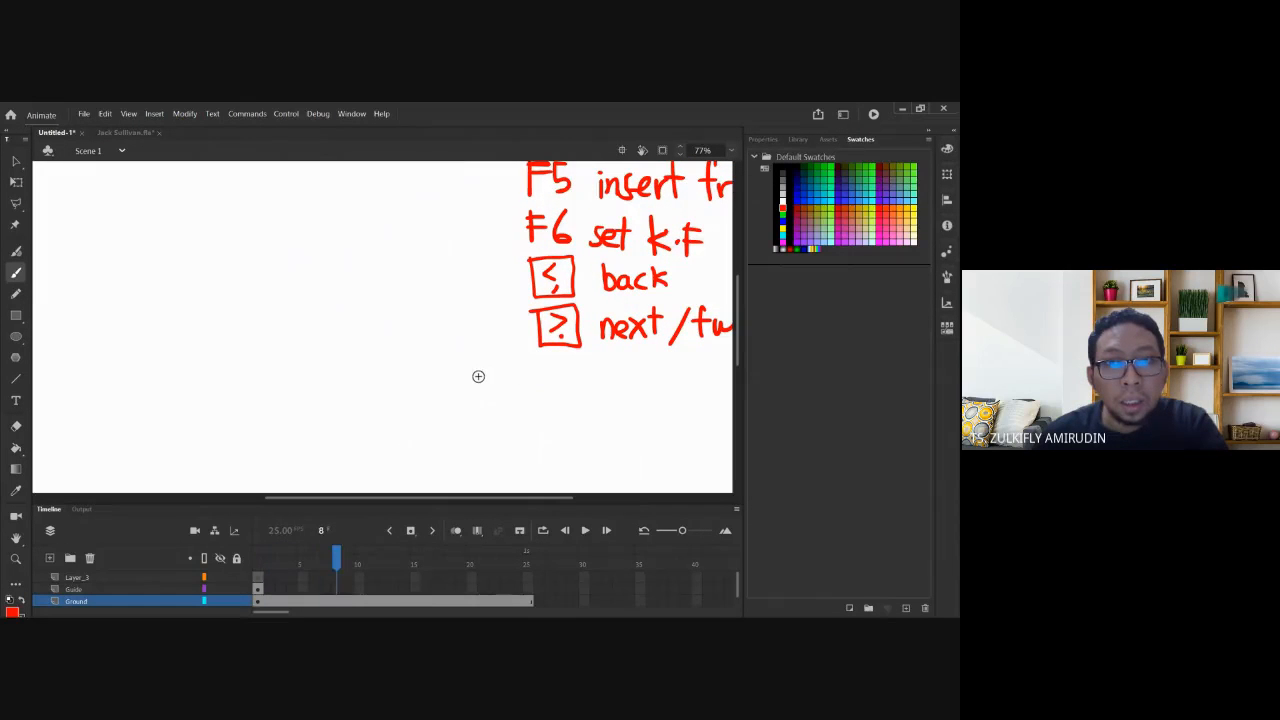
key(comma)
key(comma)
key(comma)
key(comma)
key(comma)
key(comma)
key(period)
key(period)
key(period)
key(period)
key(period)
key(period)
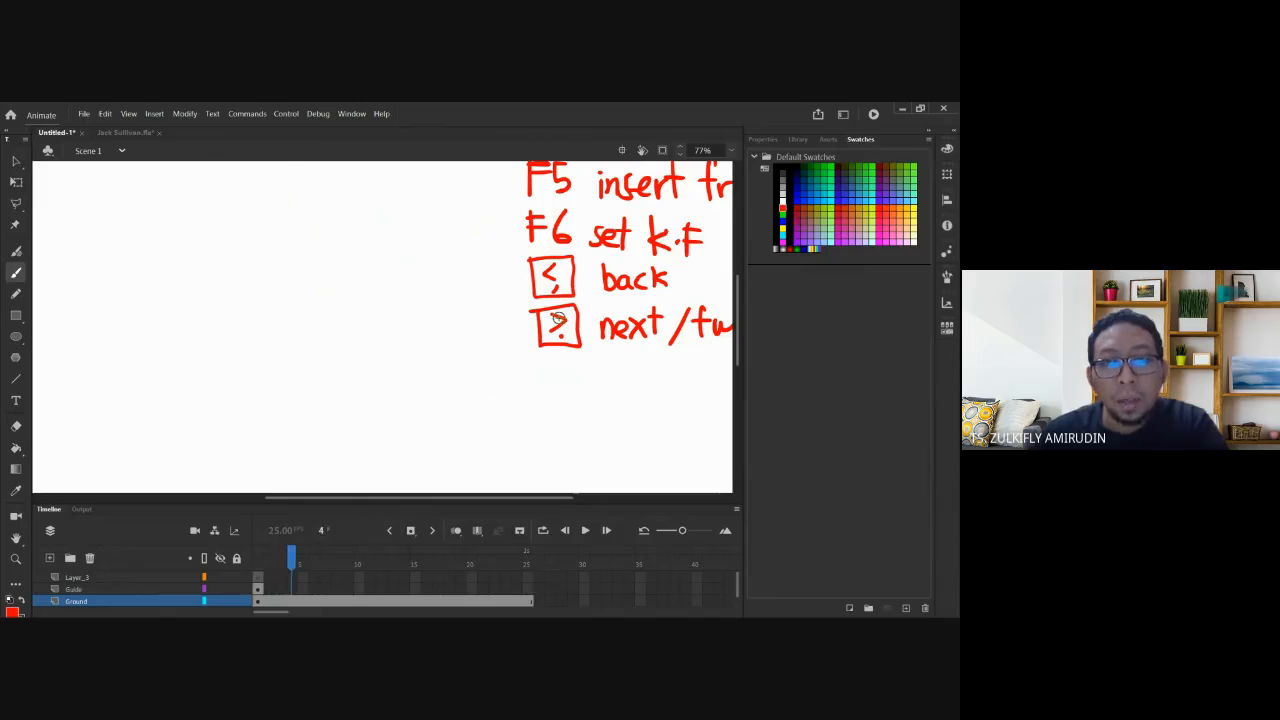
mouse_move(556, 387)
mouse_down()
mouse_move(598, 397)
mouse_move(584, 426)
mouse_up()
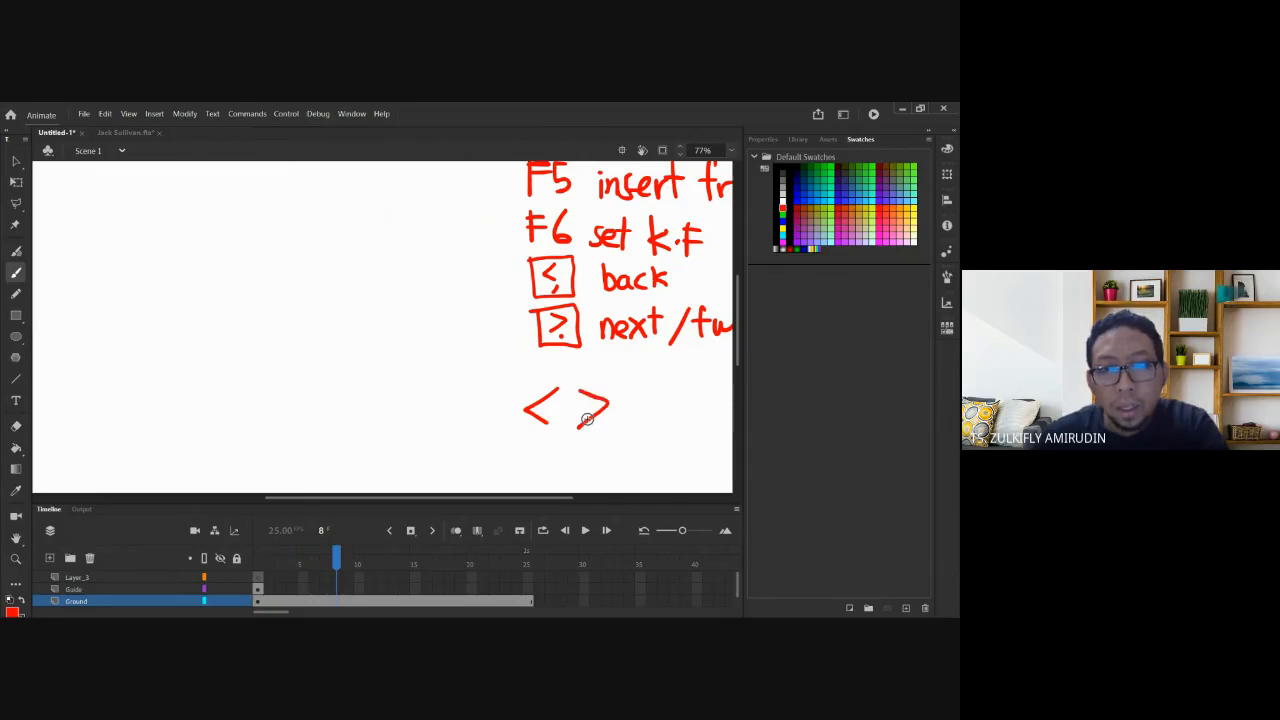
key(comma)
key(comma)
key(comma)
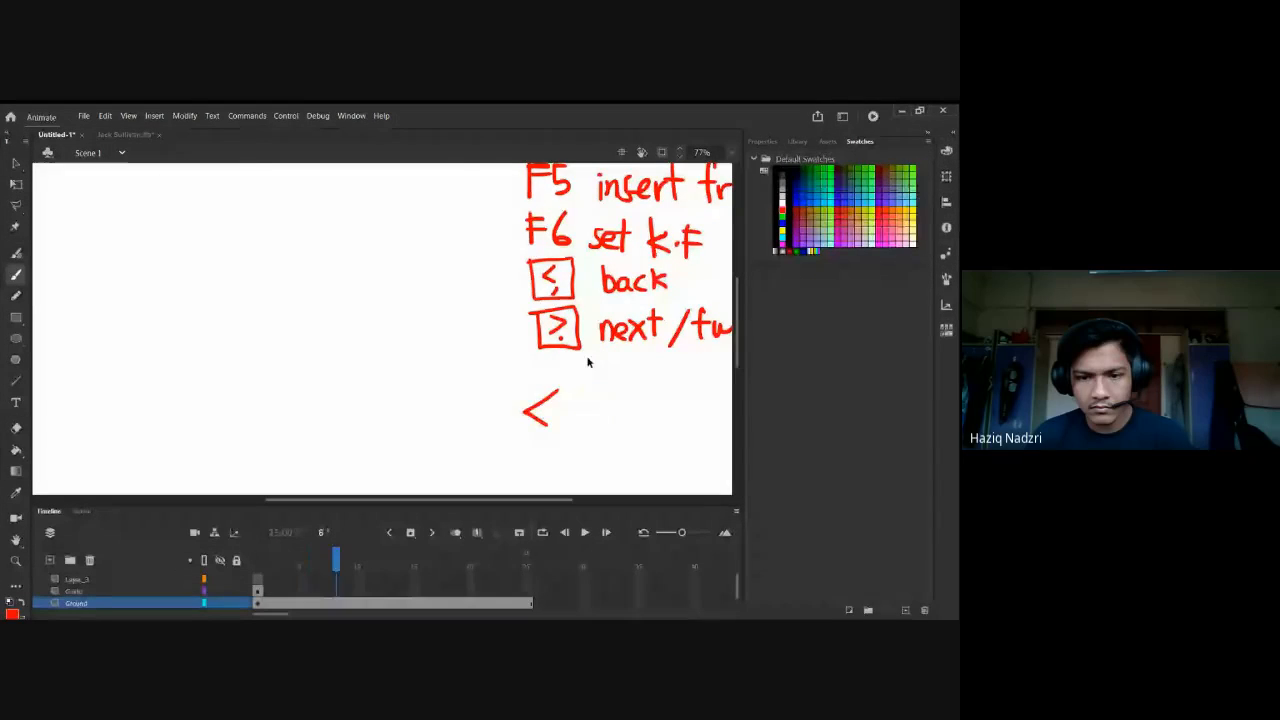
key(comma)
key(comma)
key(comma)
key(ctrl+2)
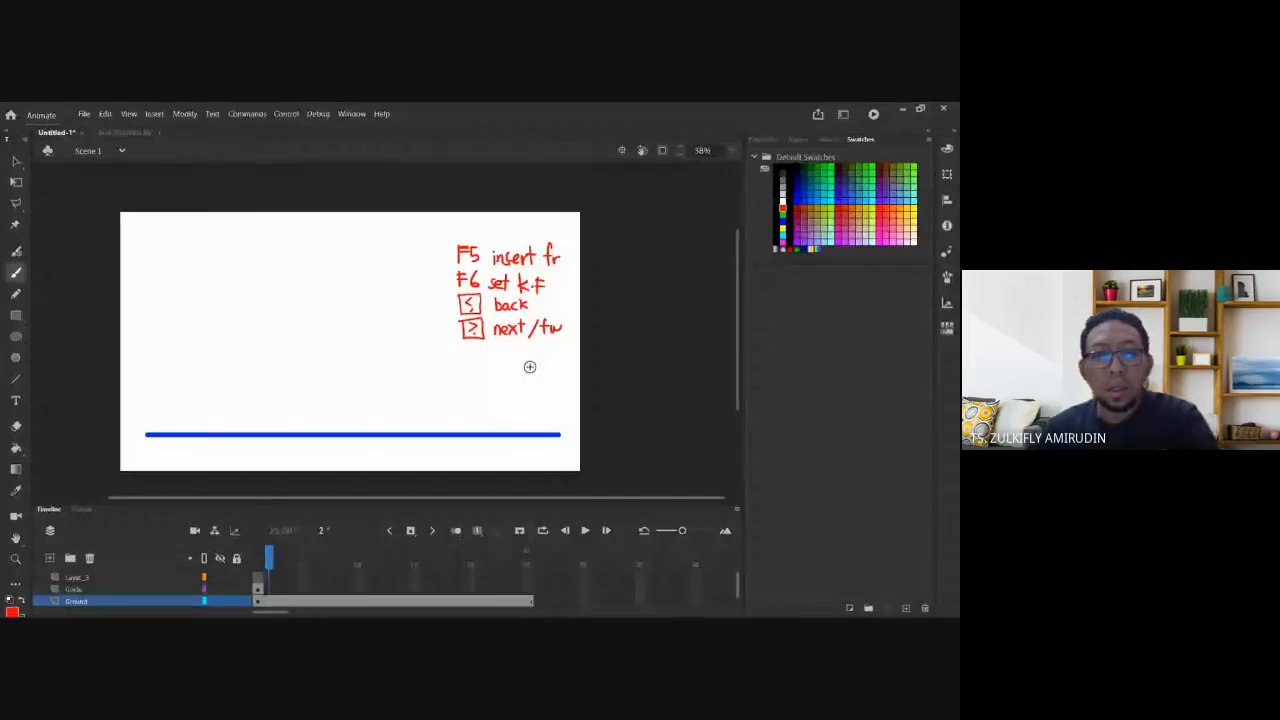
key(comma)
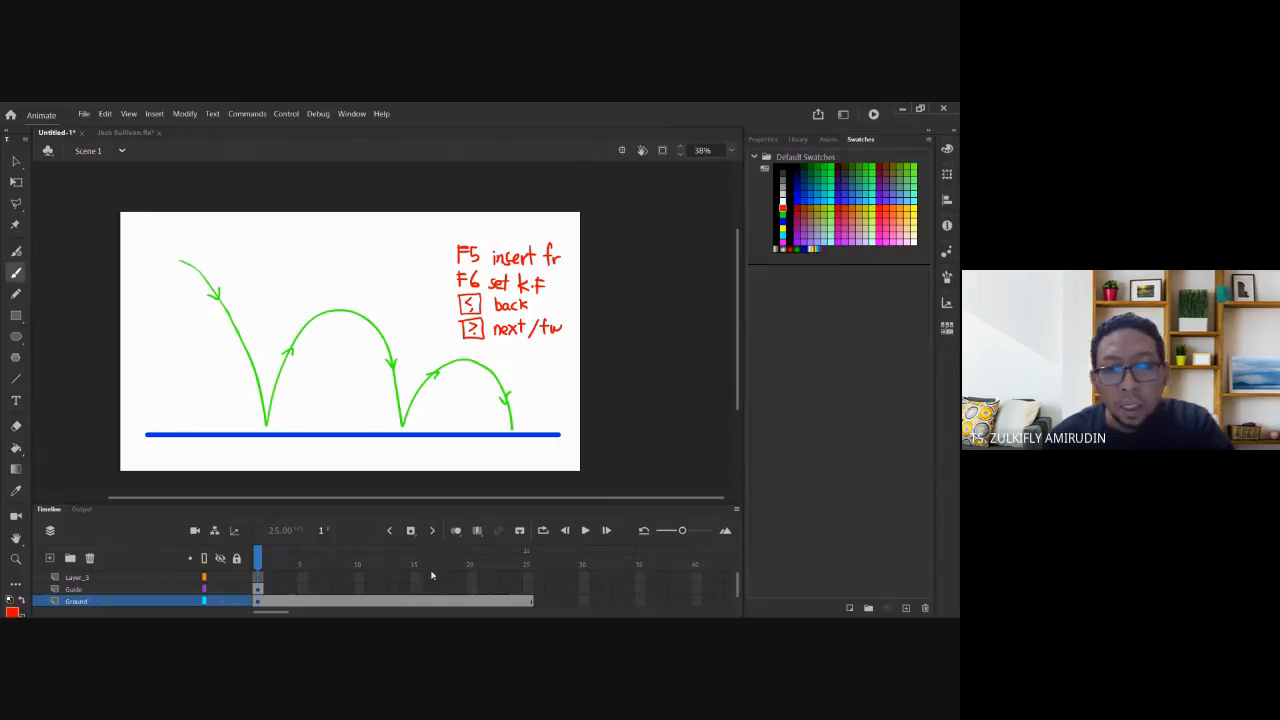
Insert frames on the Guide layer through frame 25 with F5, then return to frame 1.
click(94, 590)
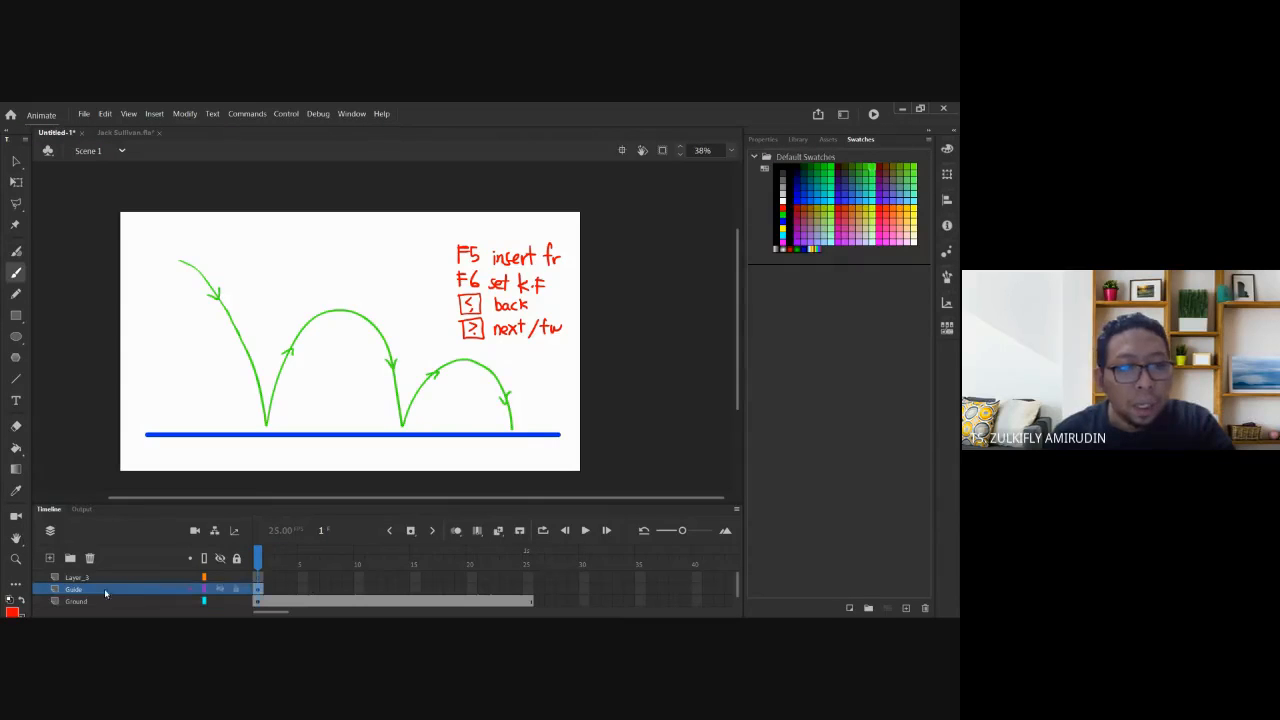
click(529, 590)
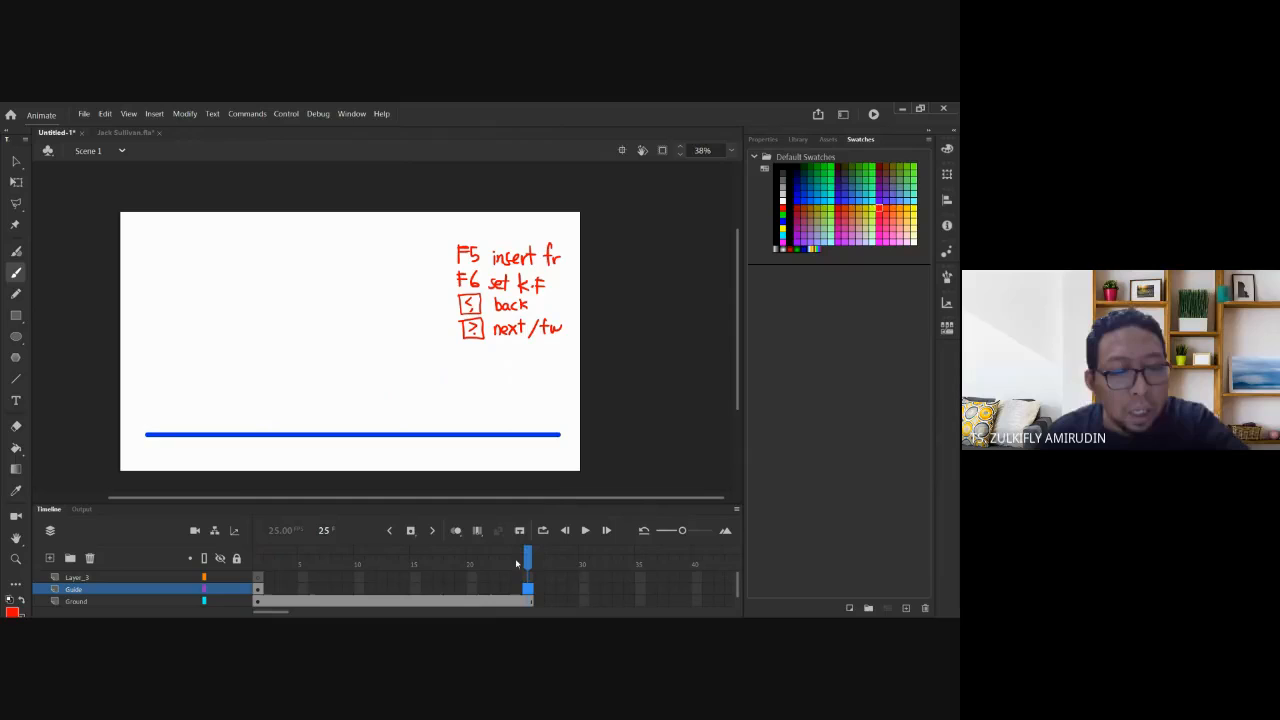
key(F5)
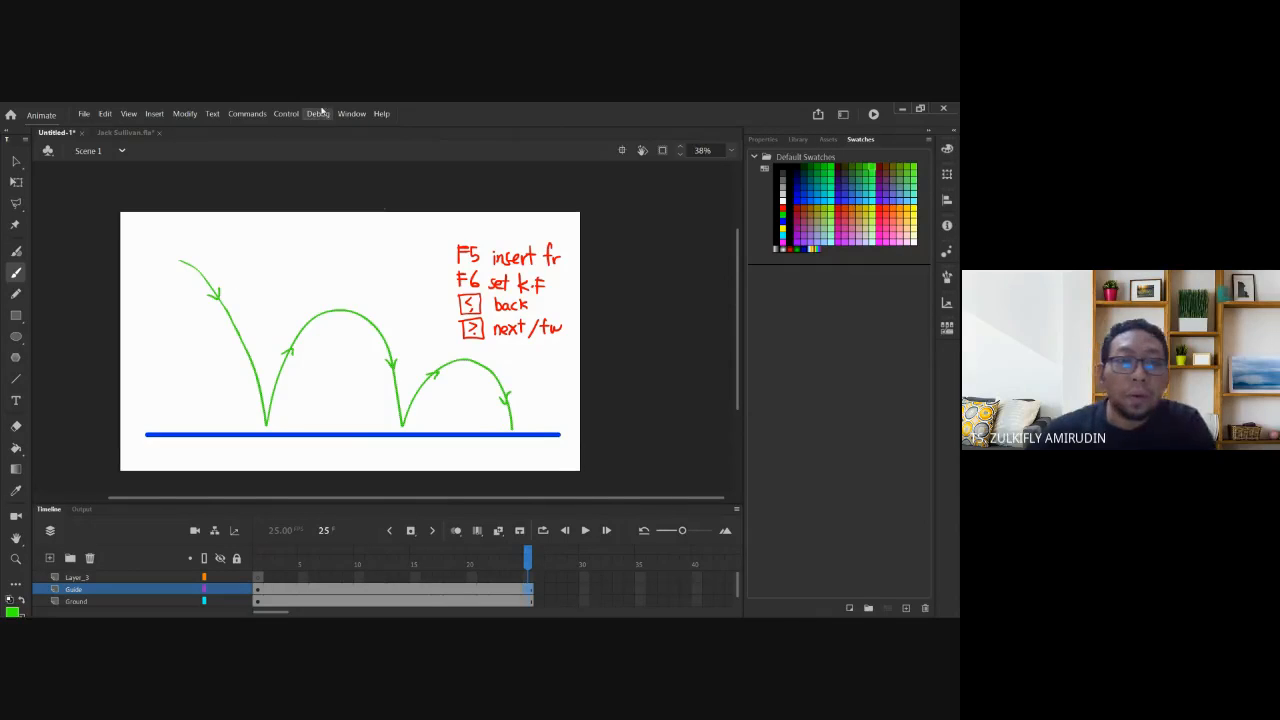
click(259, 565)
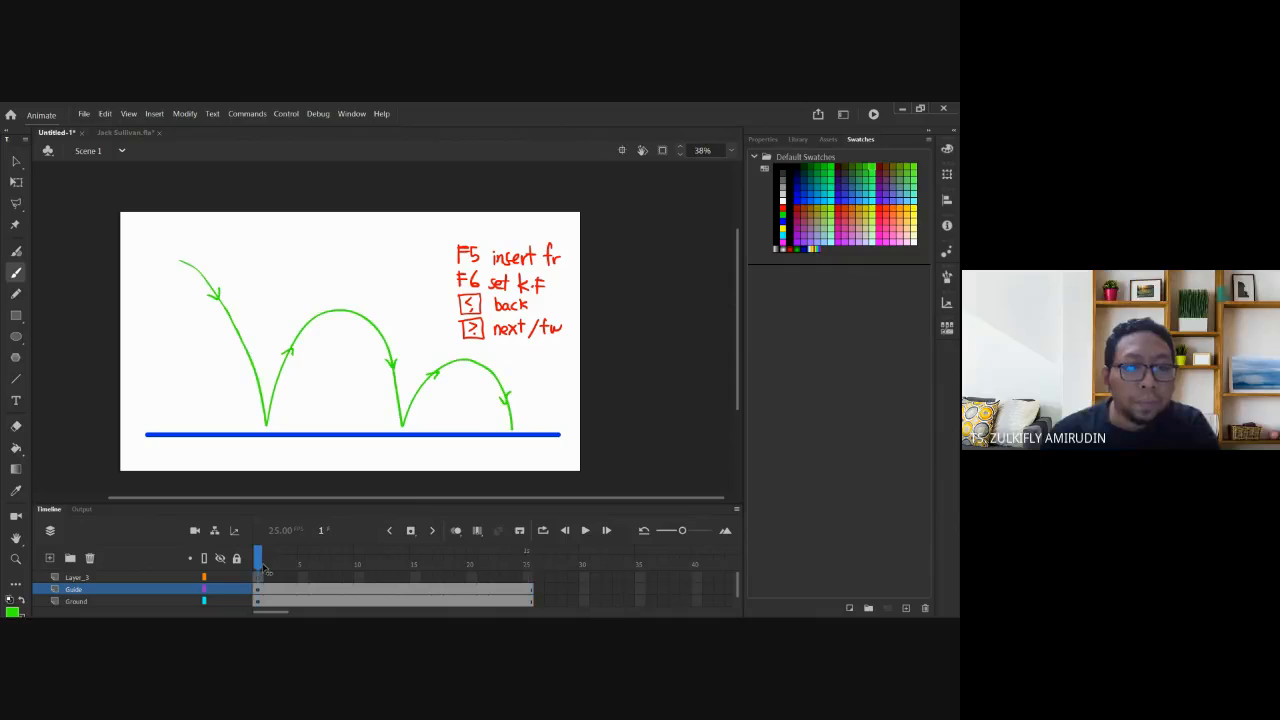
Lock the Guide layer, then briefly hide and re-show the Ground layer.
click(260, 577)
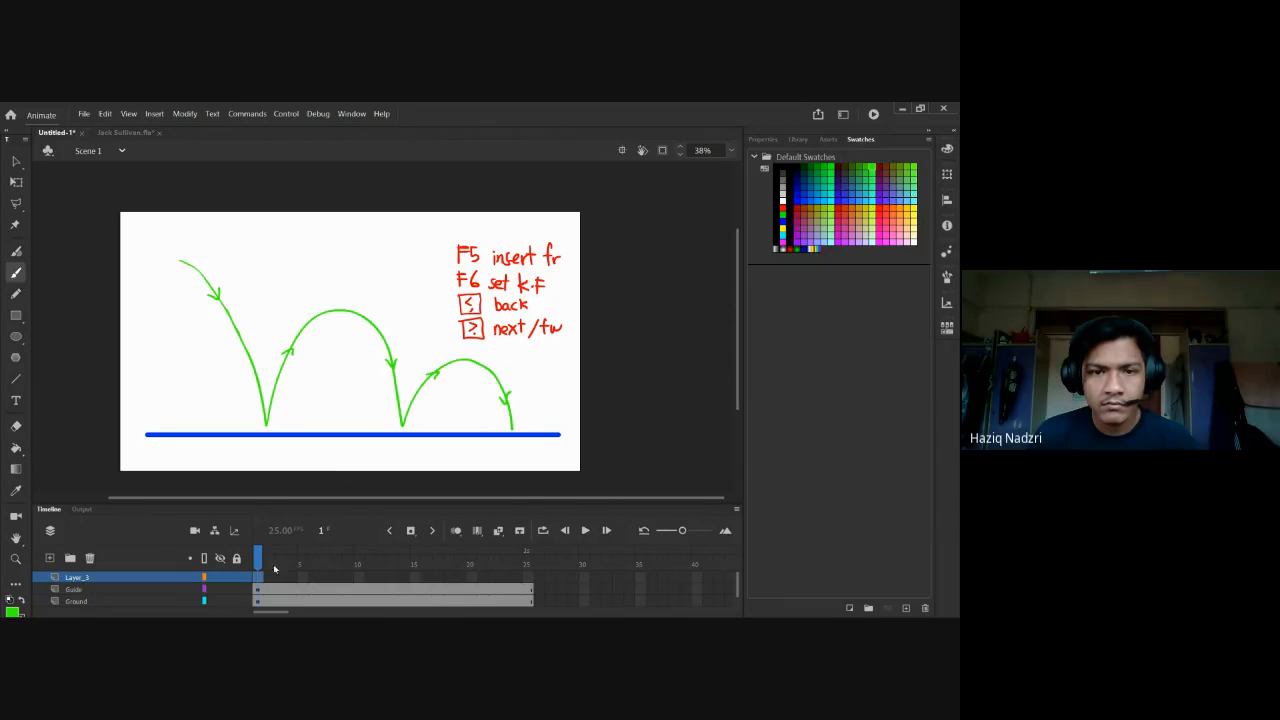
click(236, 590)
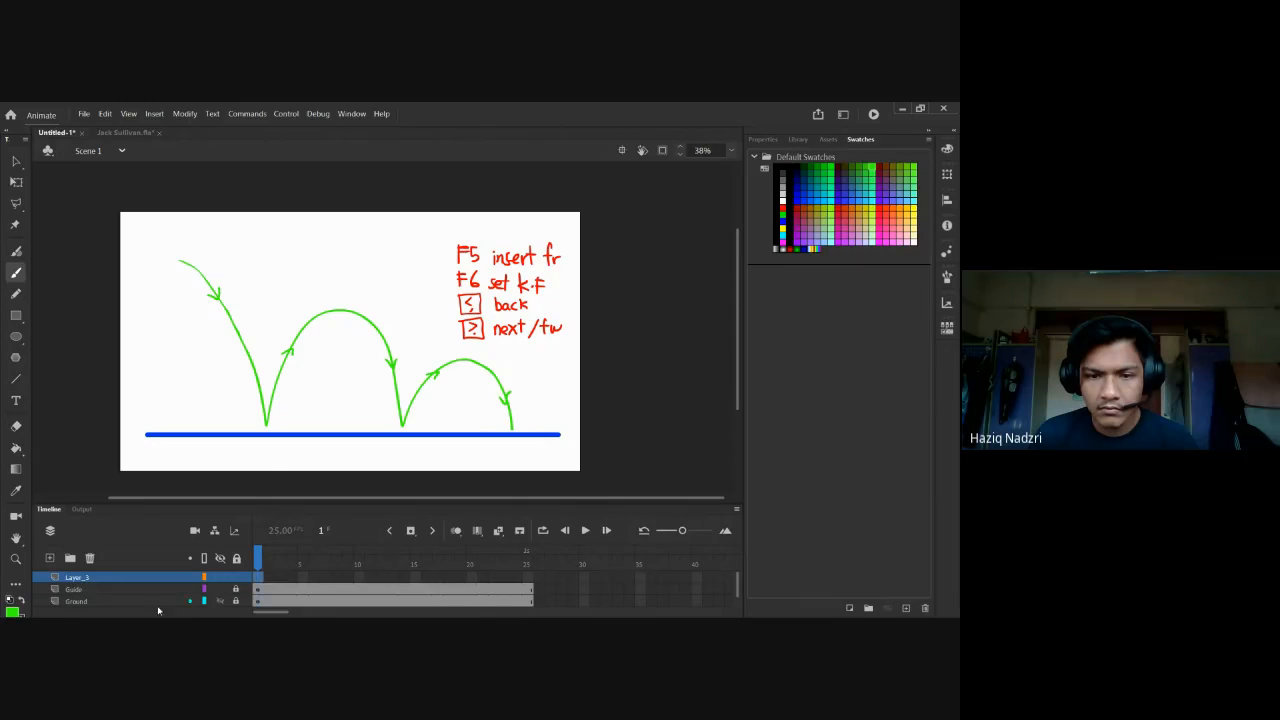
click(221, 601)
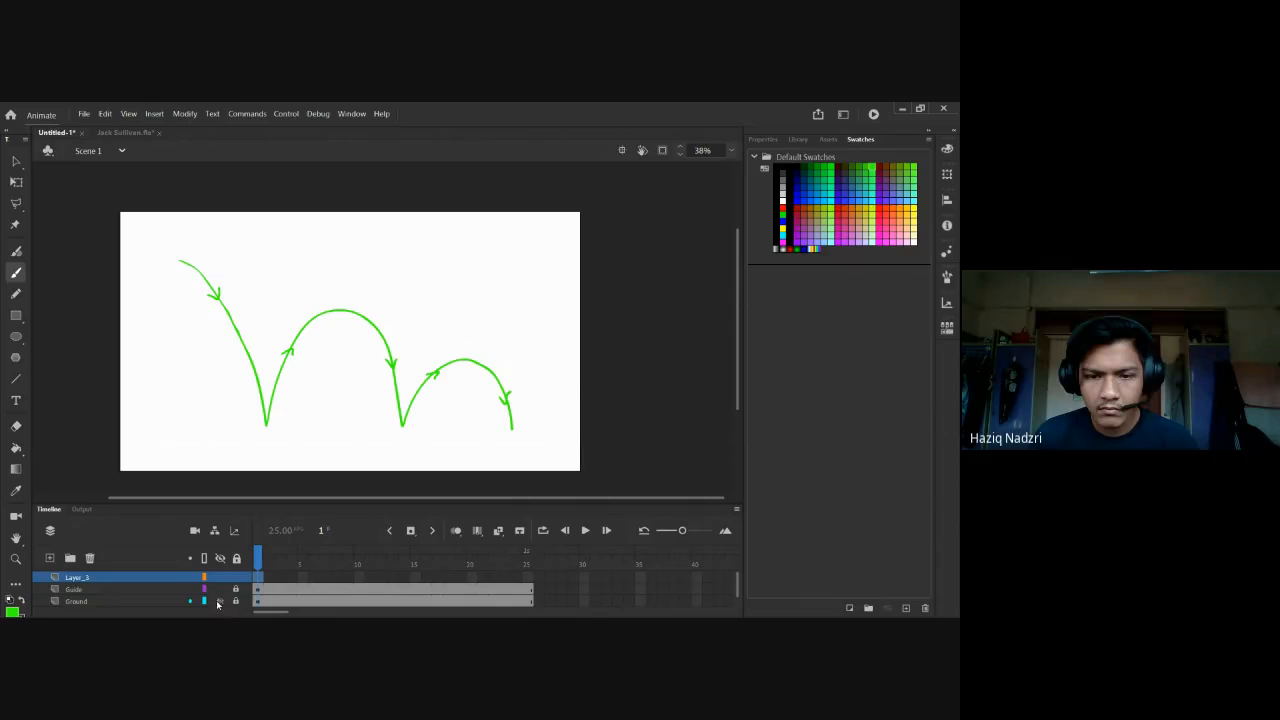
click(221, 601)
Select the Ground layer and marquee-select all the red handwritten notes.
click(246, 604)
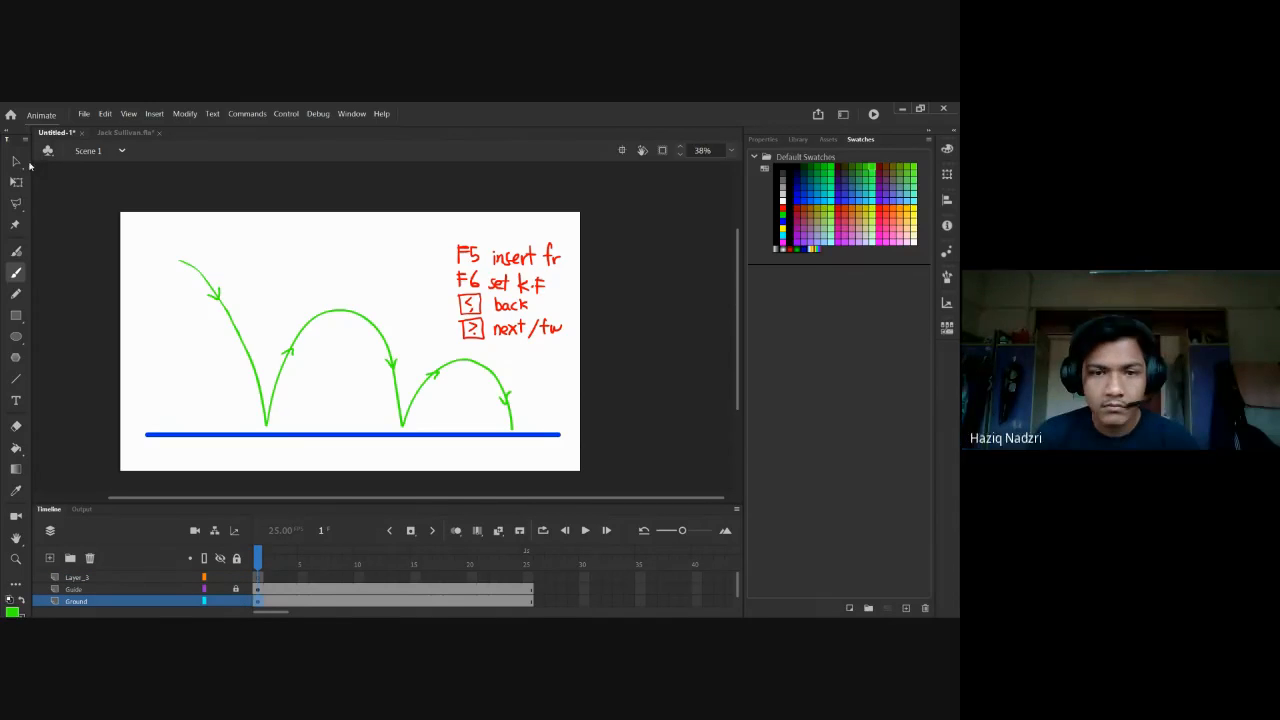
key(v)
drag(433, 214, 586, 351)
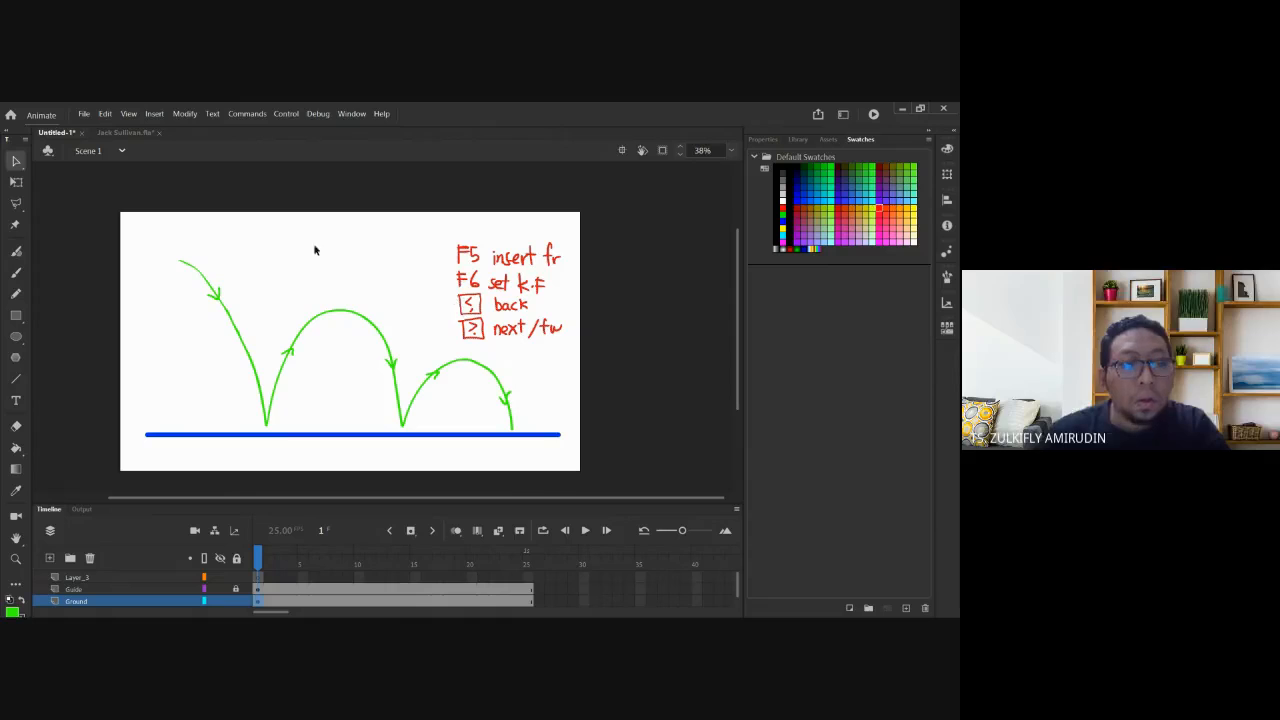
Scale the red notes down into the top-right corner, lock Ground, and reselect Layer_3.
key(q)
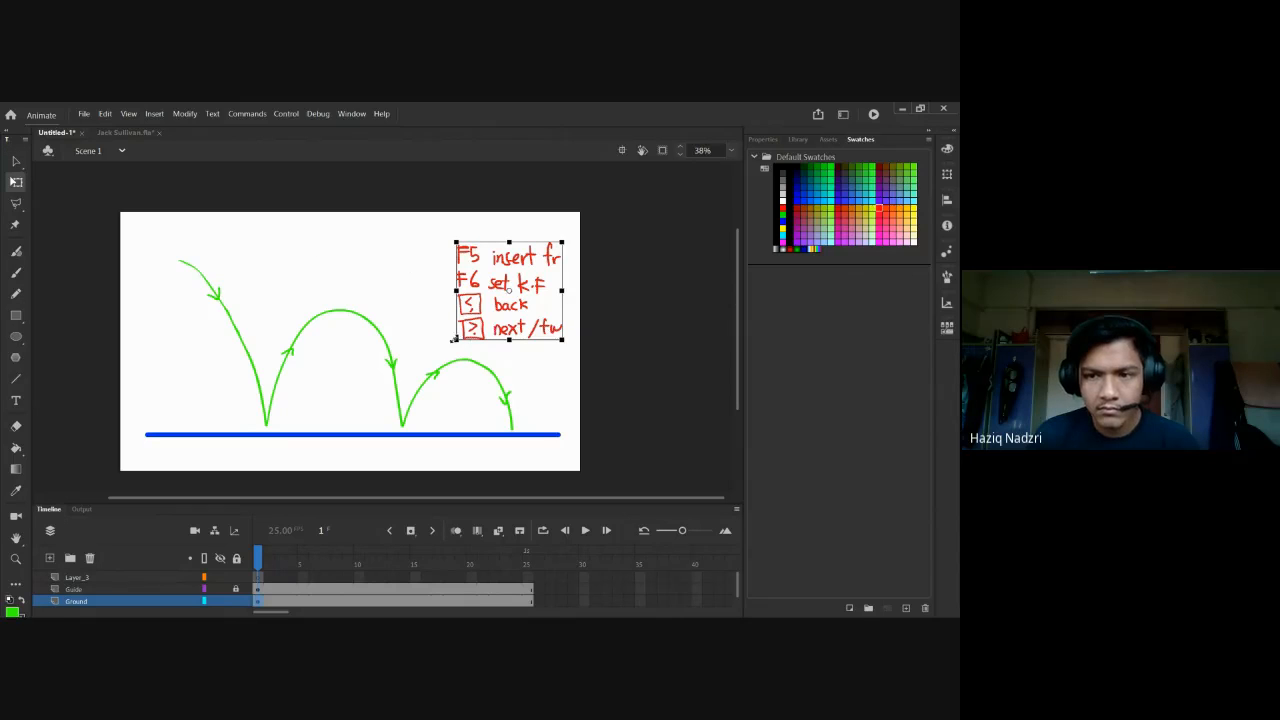
drag(456, 340, 516, 284)
click(405, 276)
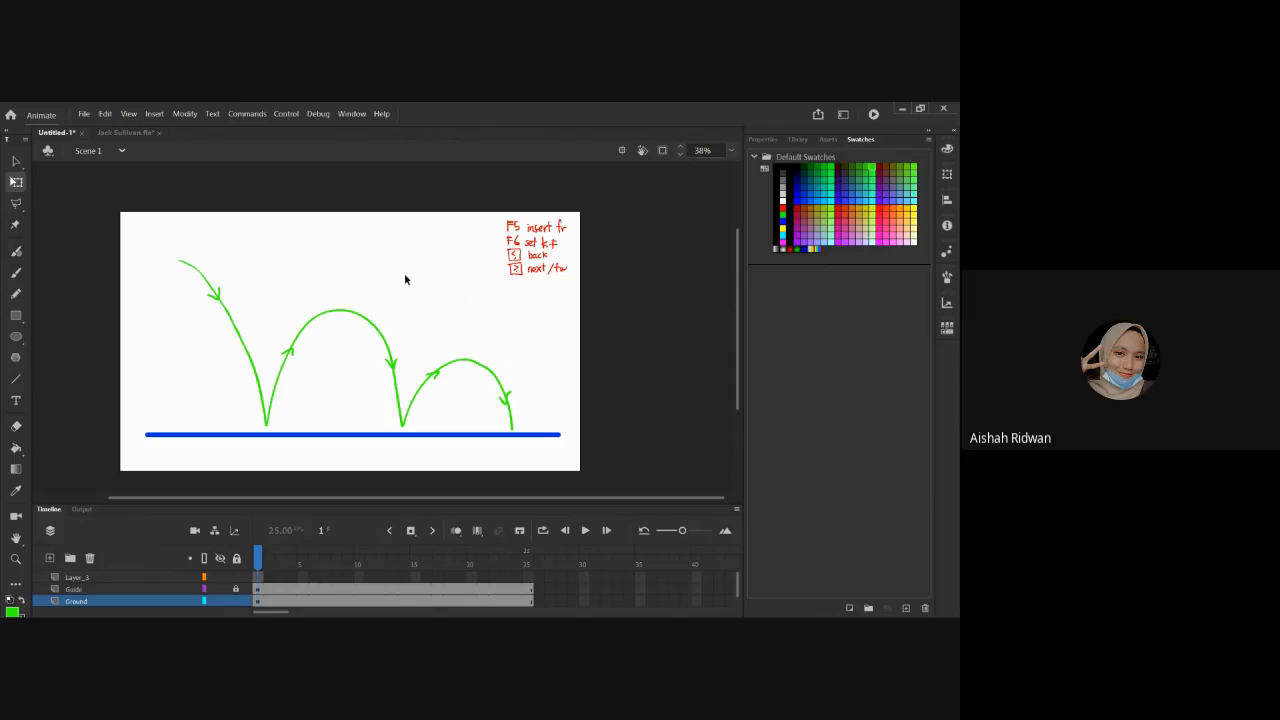
click(236, 601)
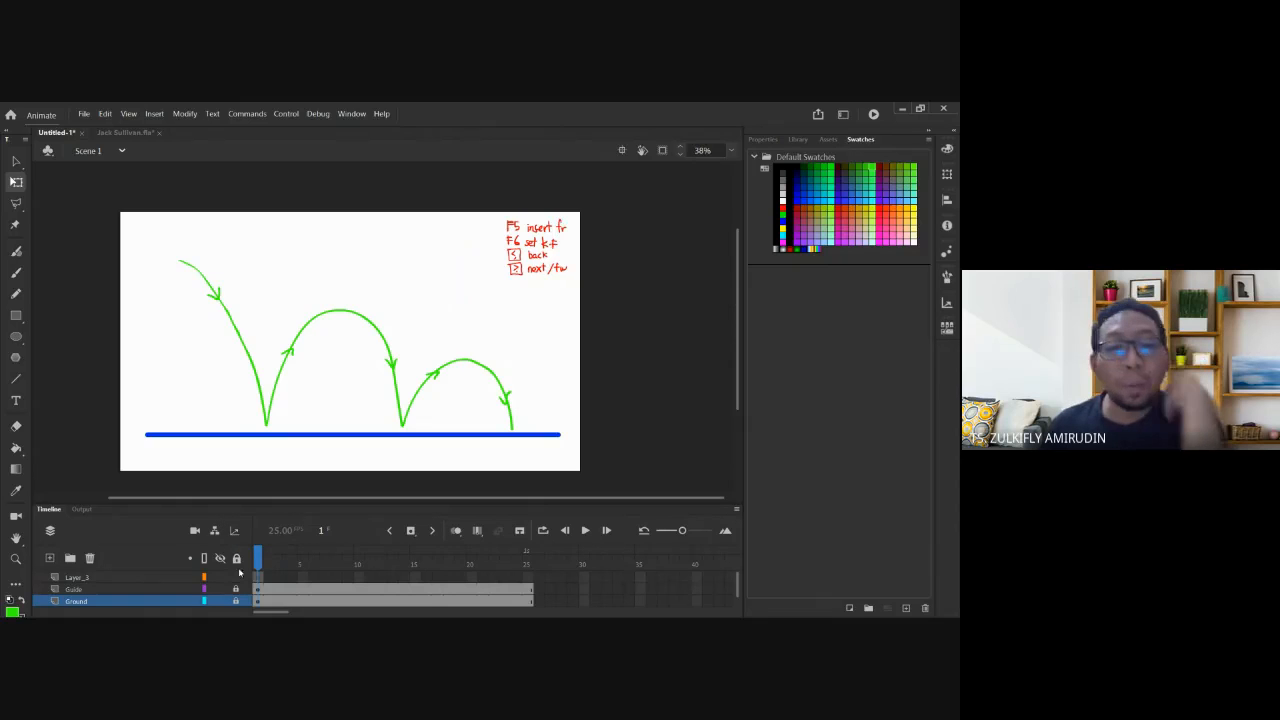
click(141, 577)
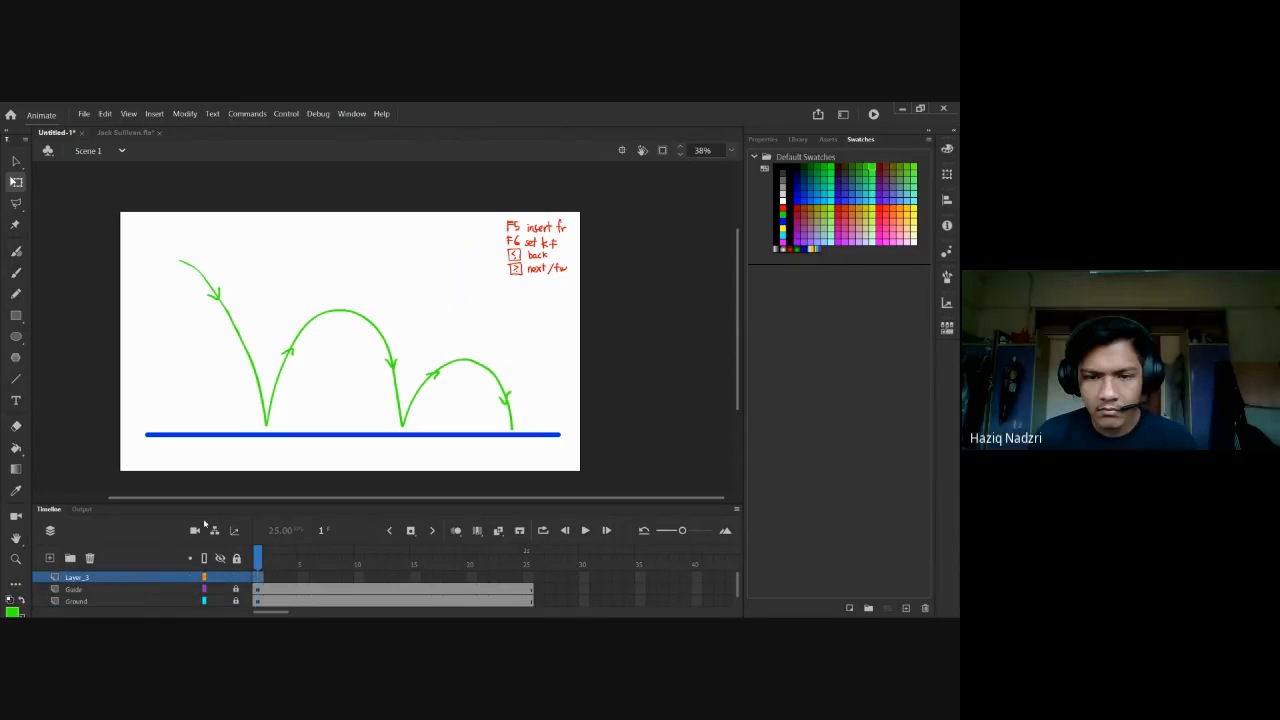
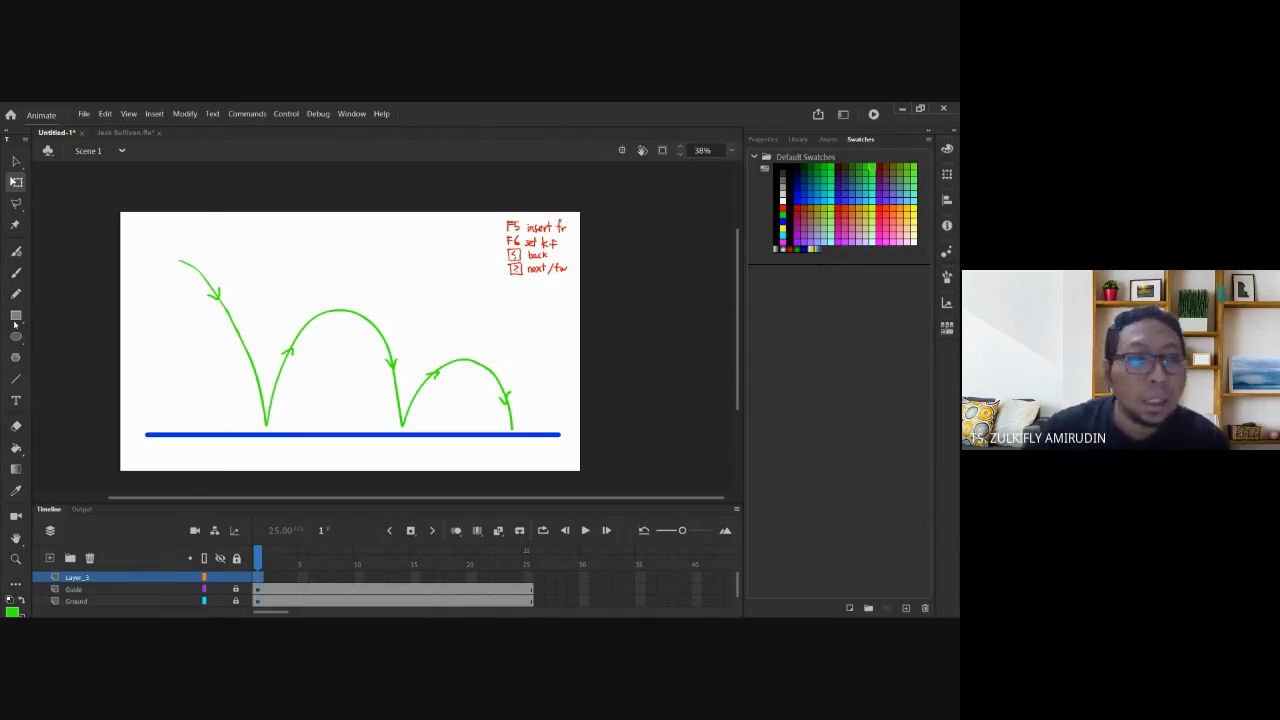
Take the Brush tool with a purple swatch and dab a first ball at the arc's start.
click(16, 272)
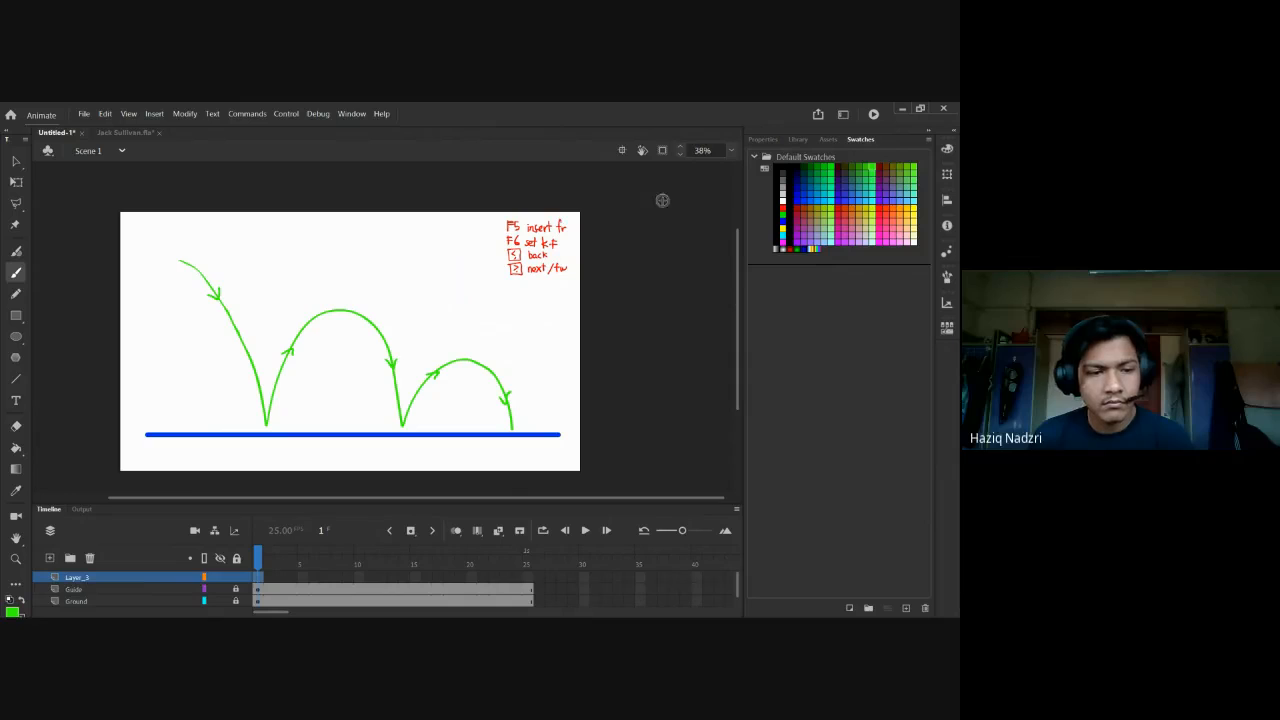
click(797, 242)
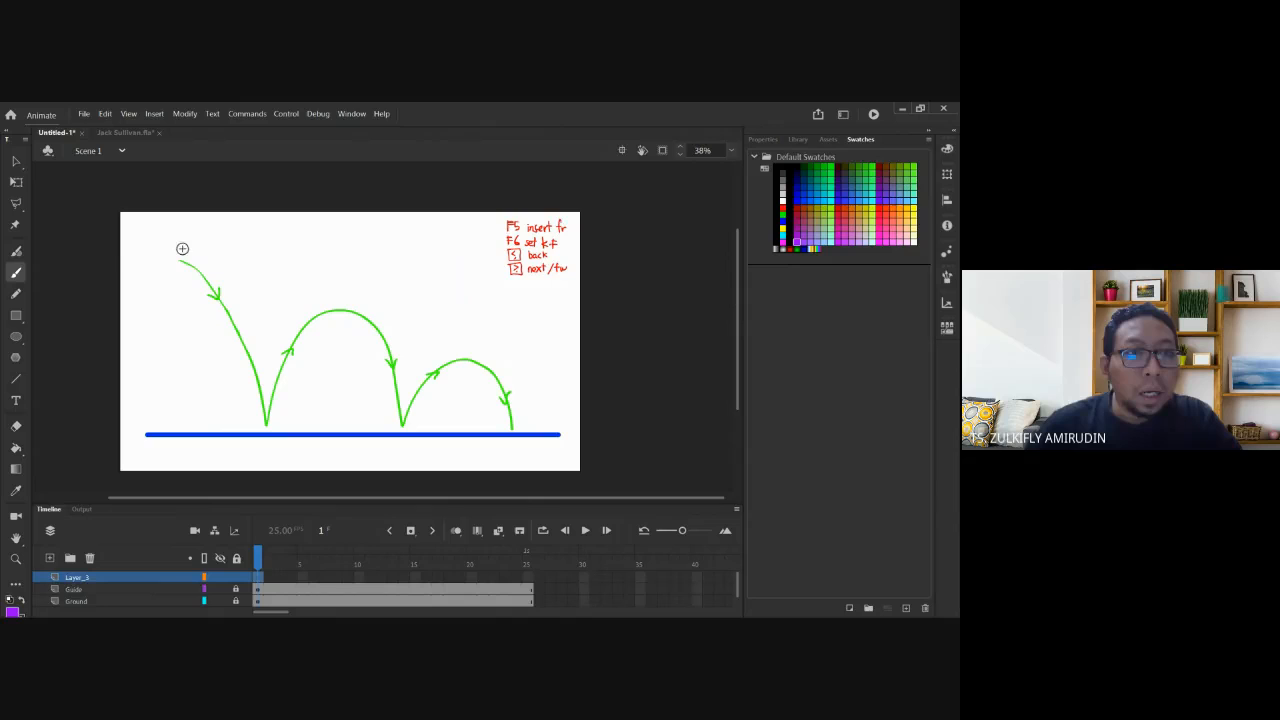
mouse_move(166, 237)
mouse_down()
mouse_move(153, 255)
mouse_move(186, 265)
mouse_move(167, 237)
mouse_up()
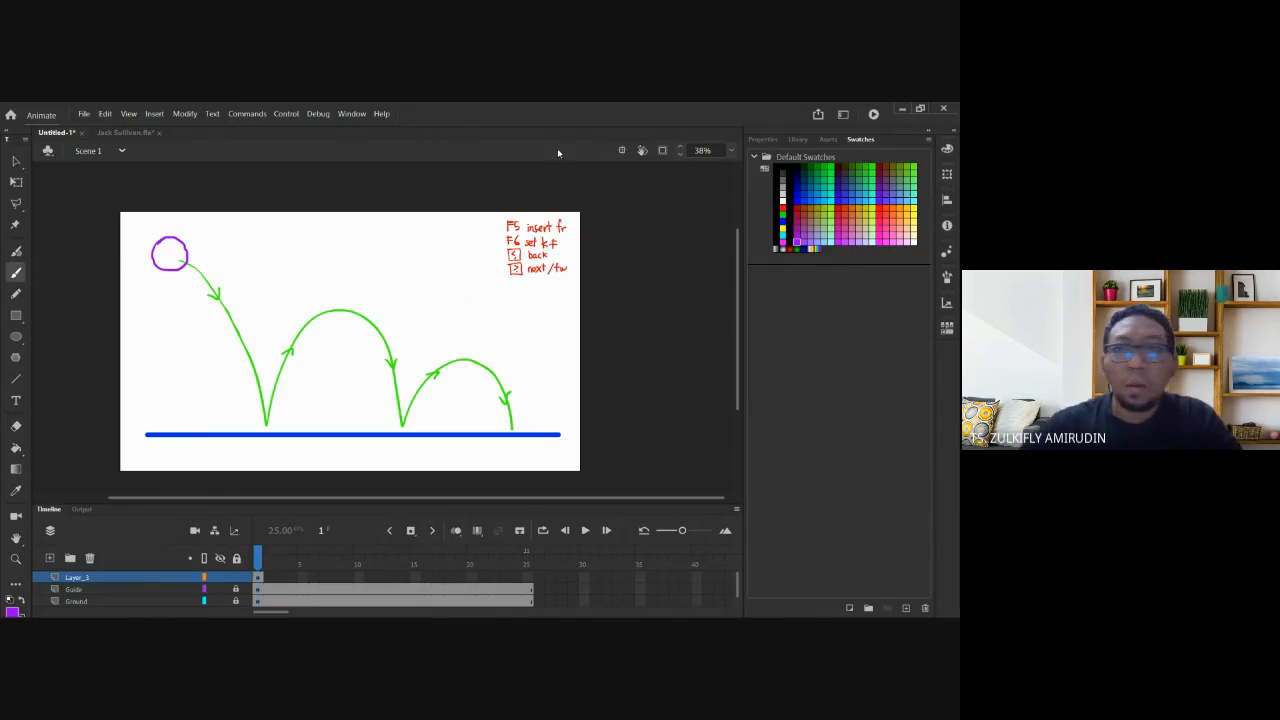
click(763, 140)
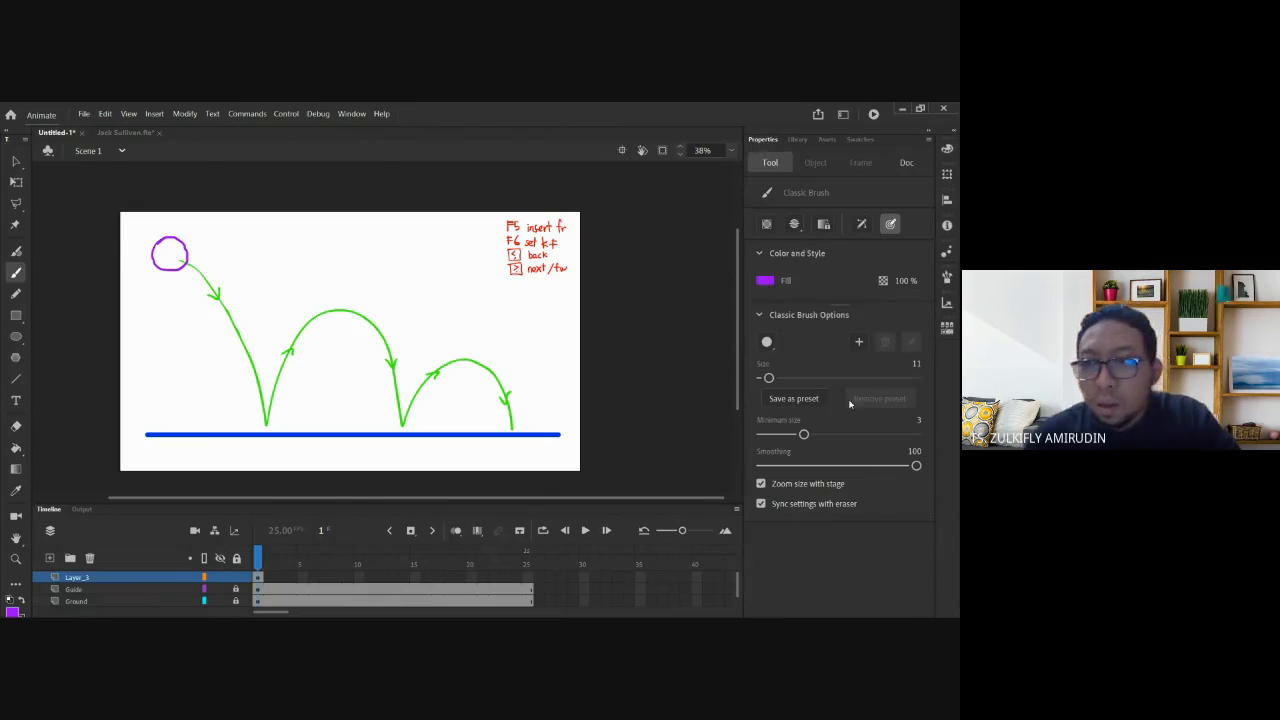
Redo the ball as a zoomed-in purple circle at the first arc's start, then zoom back out.
drag(211, 248, 271, 254)
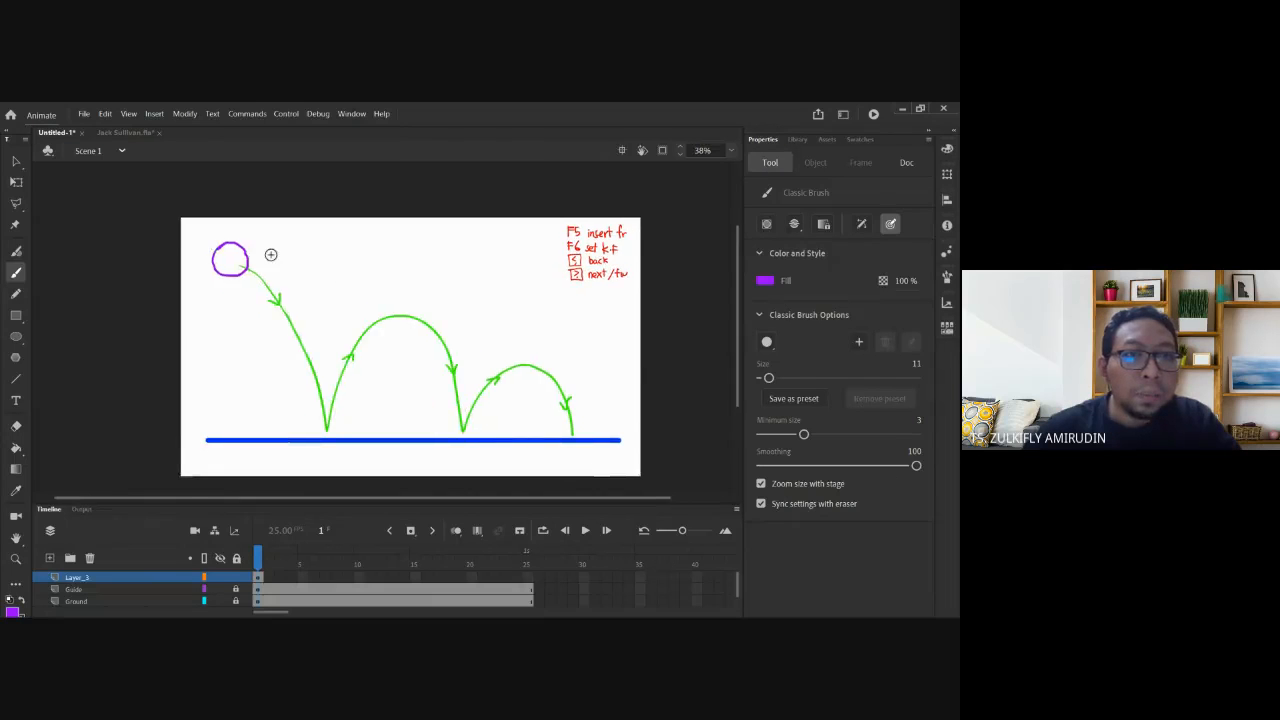
key(ctrl+z)
drag(288, 305, 208, 240)
drag(308, 254, 297, 254)
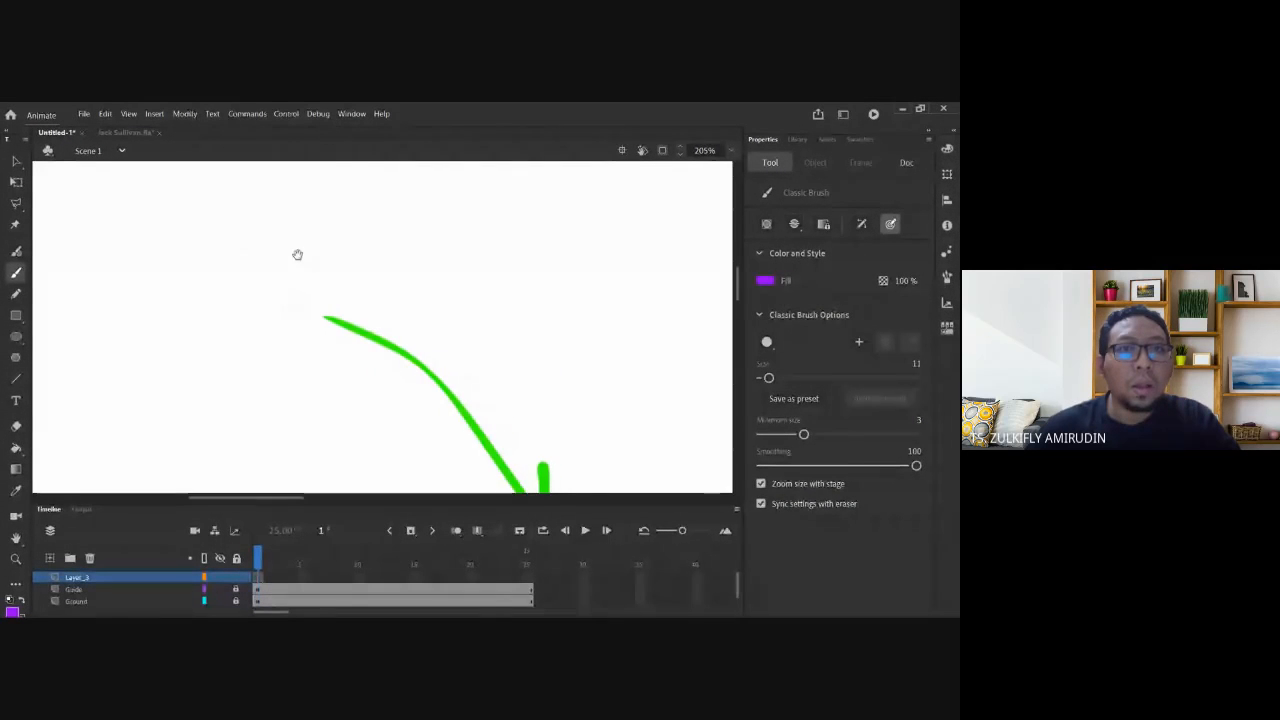
mouse_move(199, 237)
mouse_down()
mouse_move(194, 300)
mouse_move(232, 342)
mouse_move(293, 356)
mouse_move(374, 276)
mouse_move(354, 218)
mouse_move(266, 192)
mouse_move(197, 276)
mouse_up()
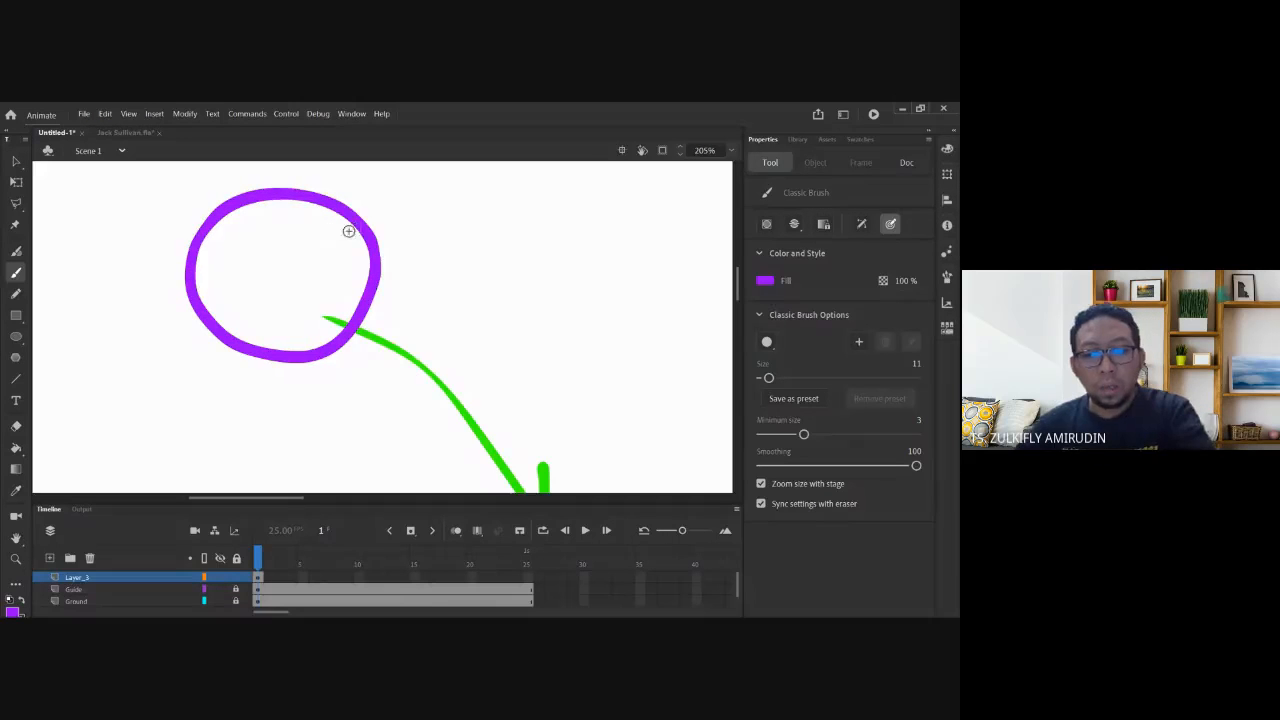
key(ctrl+minus)
key(ctrl+minus)
mouse_move(434, 337)
mouse_down()
mouse_move(307, 215)
mouse_move(438, 339)
mouse_up()
drag(380, 280, 377, 283)
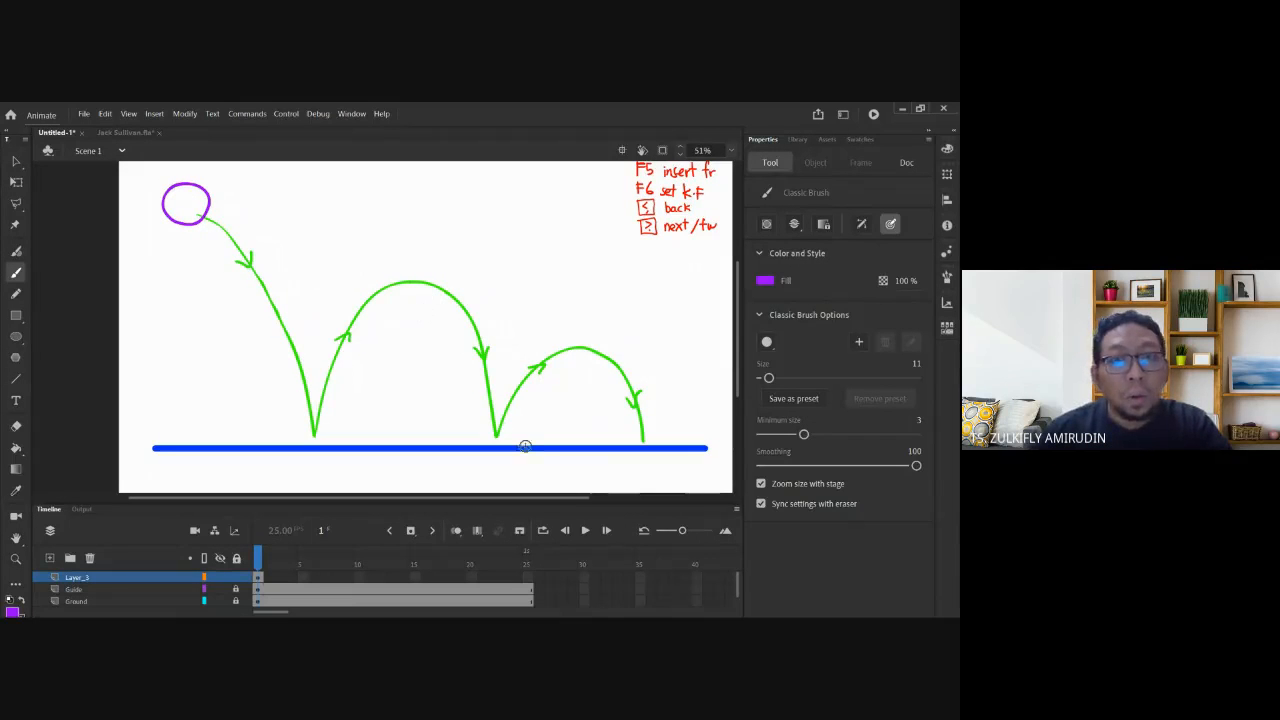
drag(561, 231, 496, 277)
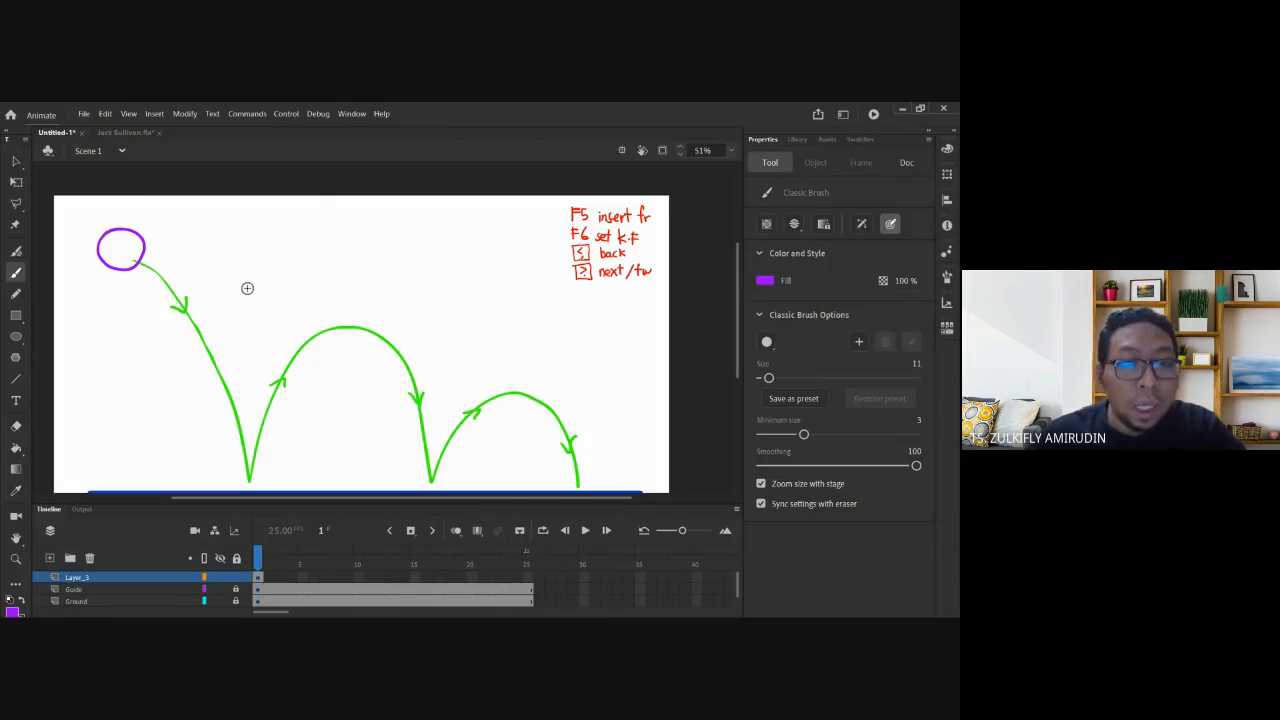
drag(272, 311, 294, 284)
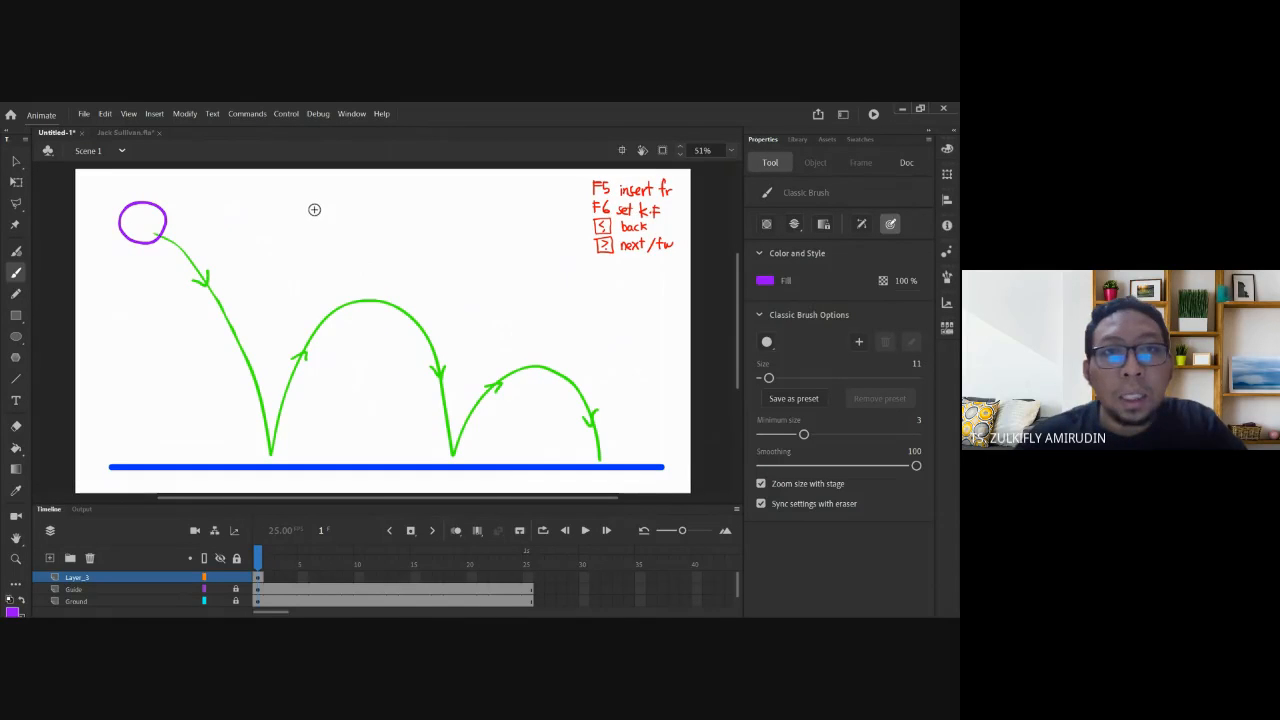
Handwrite 'Pose to Pose' in purple above the bouncing path.
mouse_move(320, 200)
mouse_down()
mouse_move(303, 242)
mouse_move(320, 225)
mouse_move(328, 240)
mouse_up()
drag(340, 229, 360, 238)
mouse_move(372, 212)
mouse_down()
mouse_move(374, 240)
mouse_move(382, 222)
mouse_up()
mouse_move(396, 224)
mouse_down()
mouse_move(414, 238)
mouse_move(428, 226)
mouse_up()
drag(447, 218, 443, 231)
Handwrite 'Straight ahead' in purple beneath 'Pose to Pose'.
drag(447, 220, 459, 232)
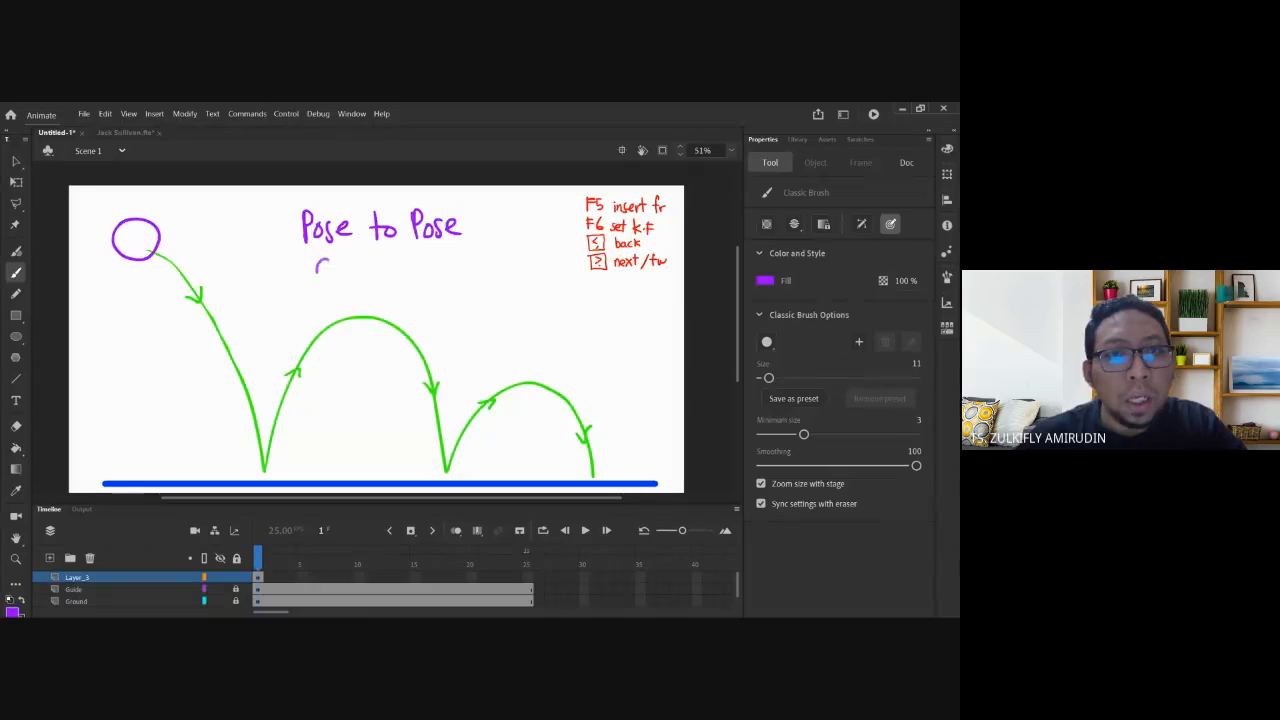
mouse_move(334, 262)
mouse_down()
mouse_move(314, 286)
mouse_move(340, 288)
mouse_up()
drag(346, 276, 382, 284)
mouse_move(396, 266)
mouse_down()
mouse_move(386, 292)
mouse_move(412, 284)
mouse_up()
drag(418, 246, 420, 284)
drag(408, 258, 460, 278)
mouse_move(478, 249)
mouse_down()
mouse_move(476, 277)
mouse_move(491, 277)
mouse_up()
drag(496, 268, 506, 274)
drag(518, 262, 524, 276)
drag(530, 240, 531, 272)
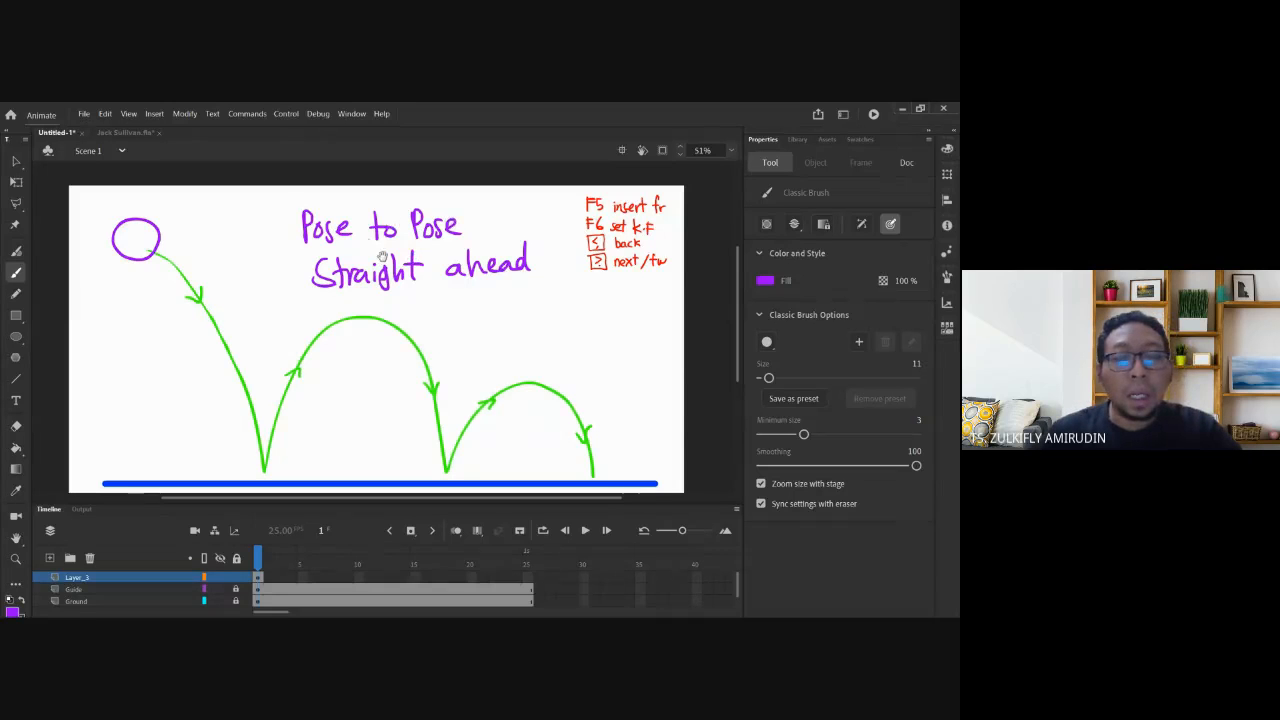
mouse_move(382, 257)
mouse_down()
mouse_move(404, 293)
mouse_move(398, 245)
mouse_up()
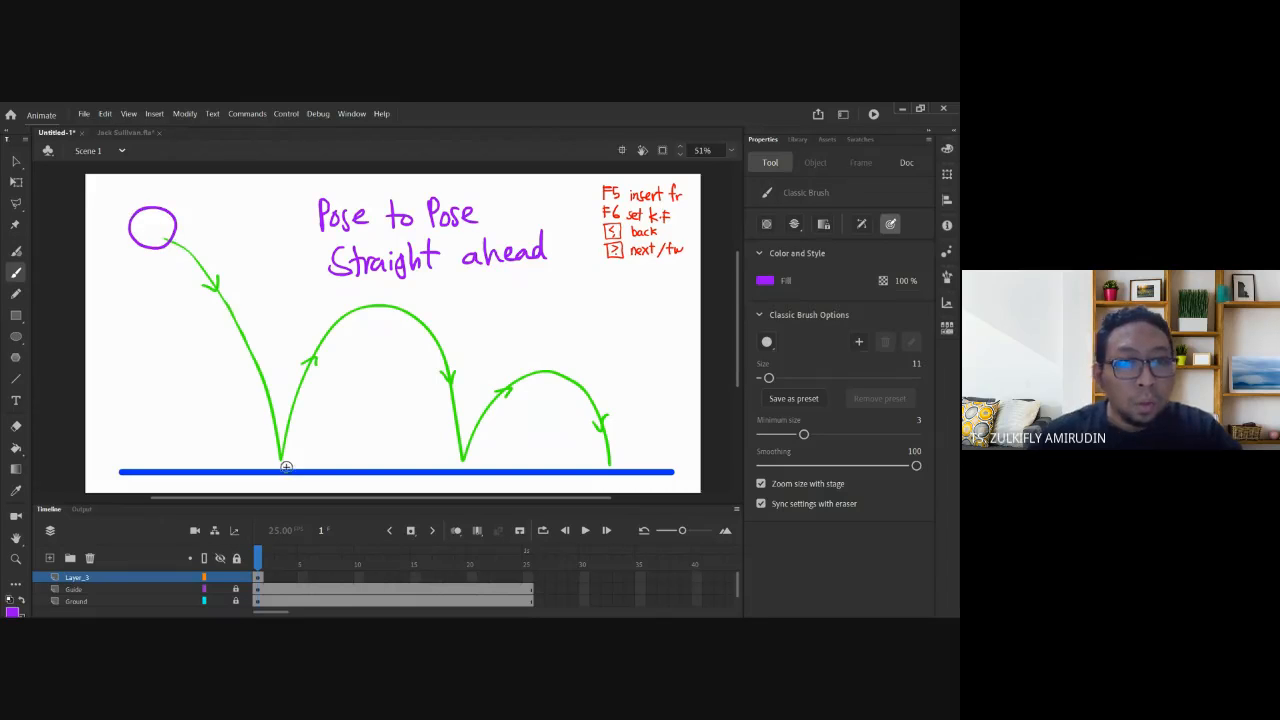
Sketch ball positions at each bounce point and arc top along the path.
mouse_move(289, 440)
mouse_down()
mouse_move(250, 452)
mouse_move(286, 467)
mouse_move(279, 434)
mouse_up()
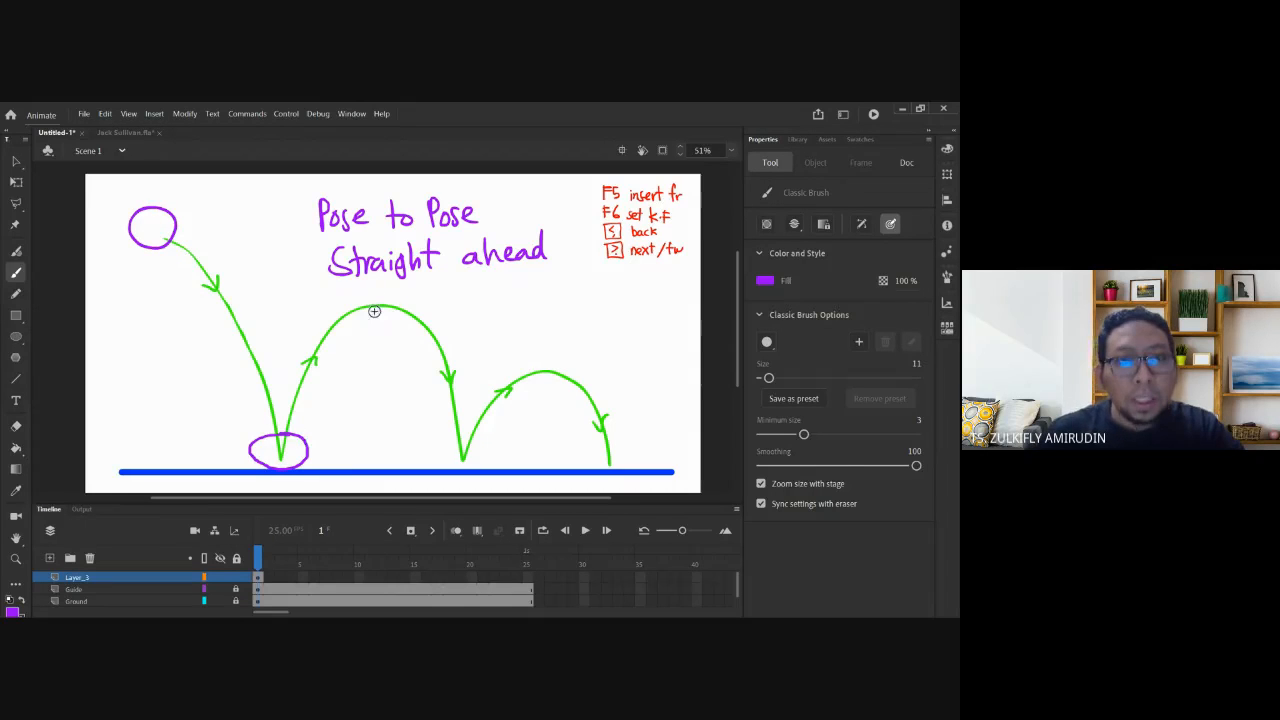
mouse_move(377, 283)
mouse_down()
mouse_move(398, 317)
mouse_move(378, 281)
mouse_up()
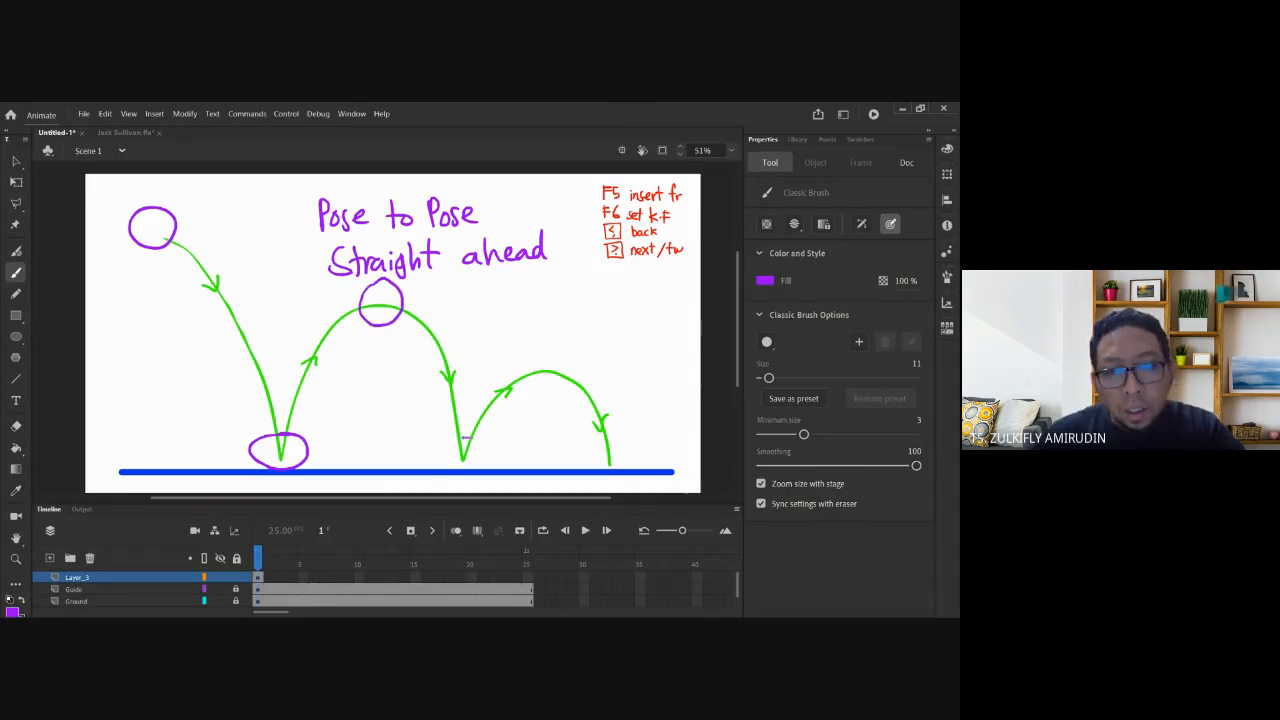
mouse_move(478, 442)
mouse_down()
mouse_move(466, 434)
mouse_move(484, 440)
mouse_up()
drag(537, 363, 543, 357)
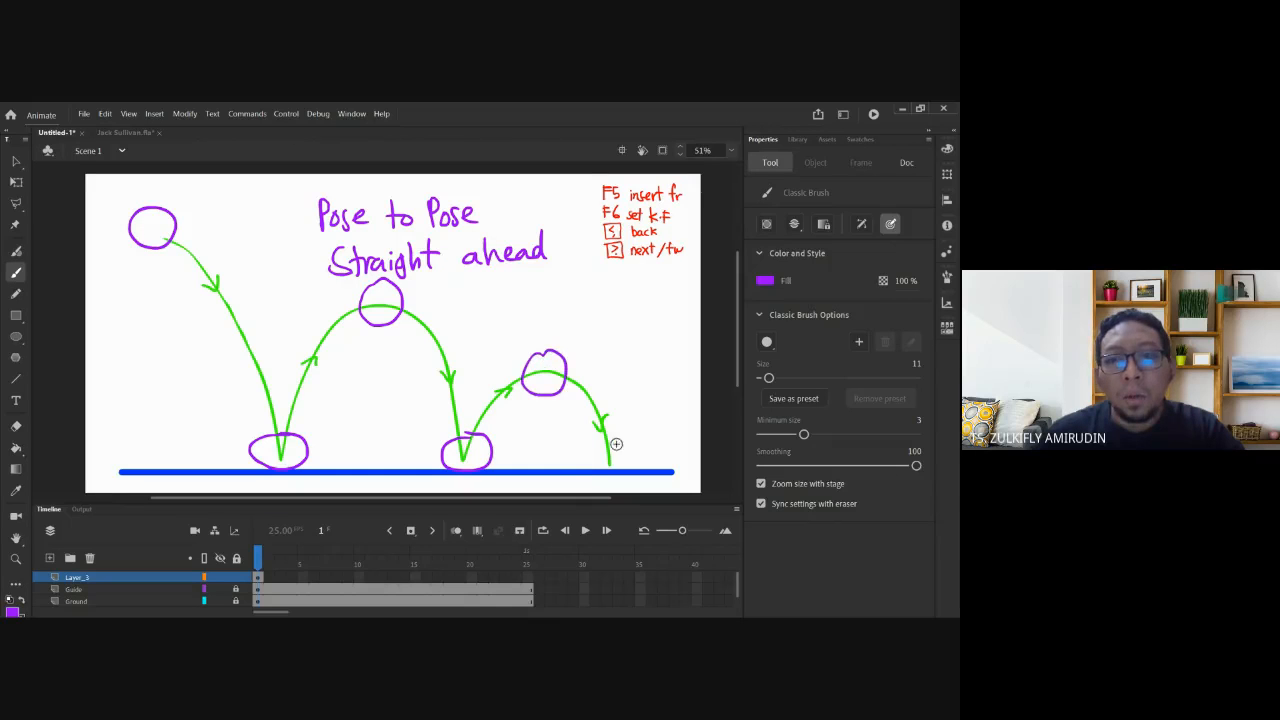
drag(612, 440, 606, 436)
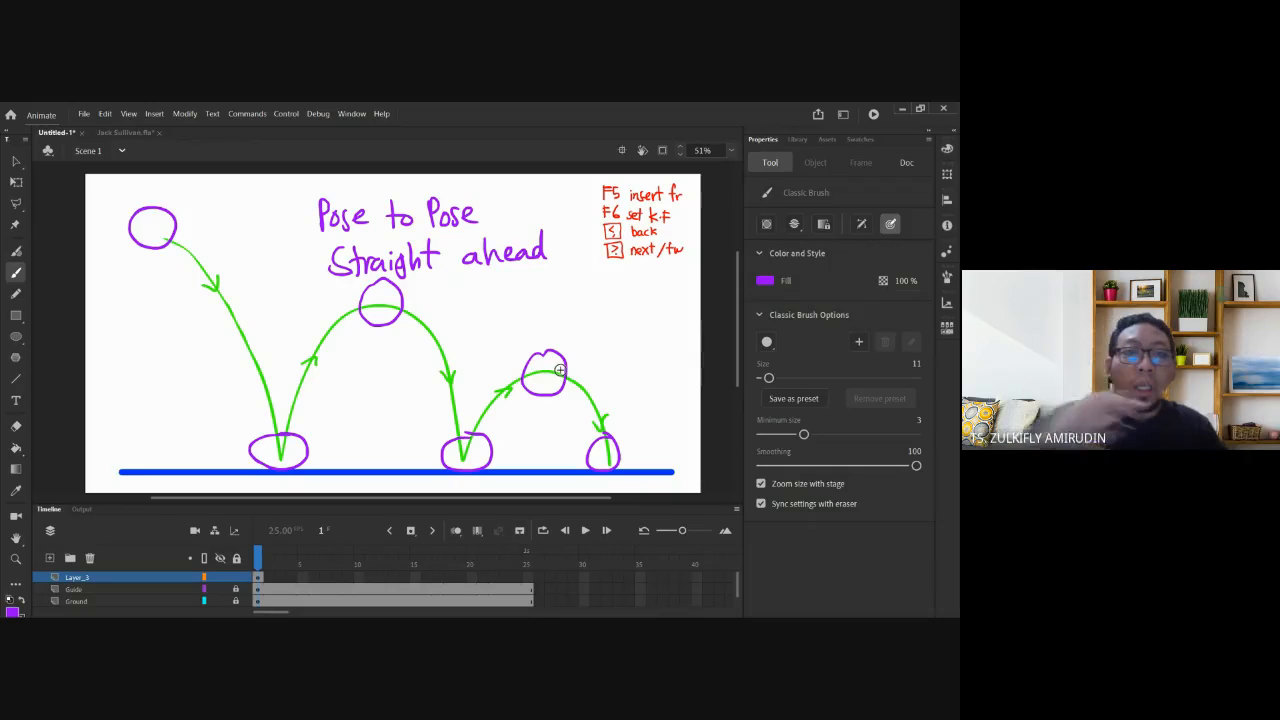
Sketch inbetween balls along the first and middle arcs, then undo them.
mouse_move(238, 312)
mouse_down()
mouse_move(251, 358)
mouse_move(240, 304)
mouse_up()
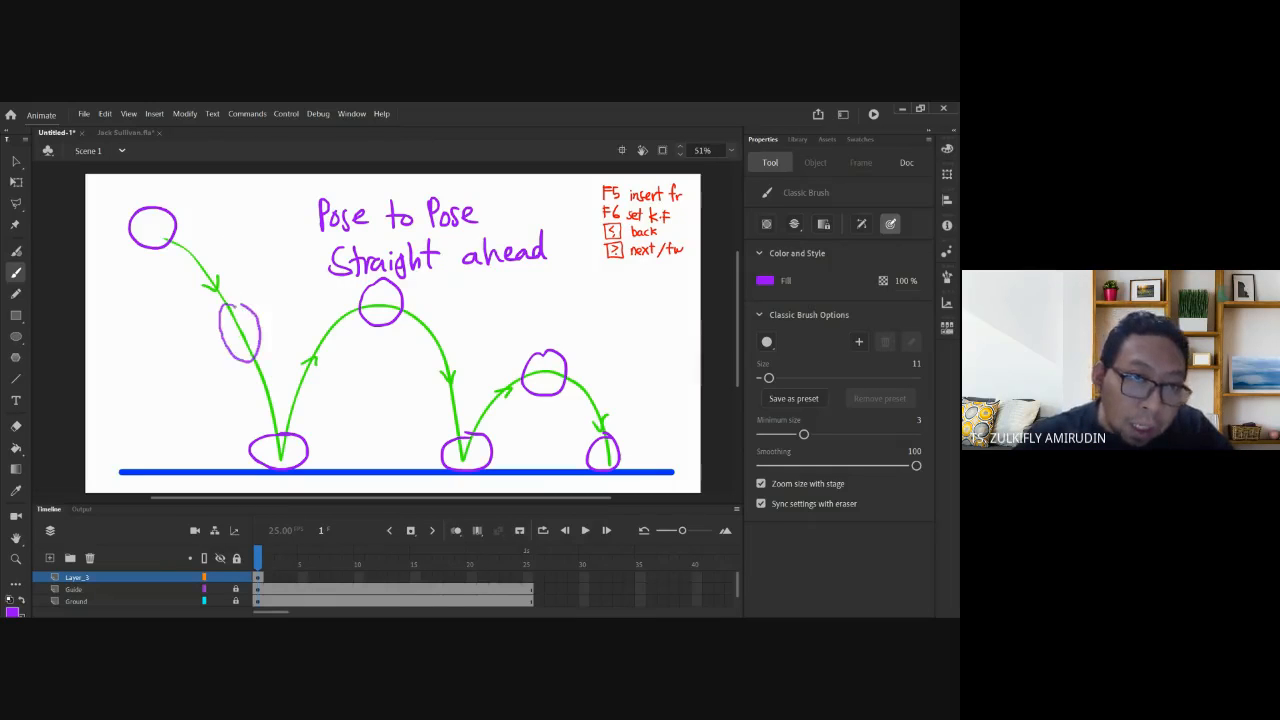
mouse_move(324, 344)
mouse_down()
mouse_move(295, 381)
mouse_move(326, 340)
mouse_up()
mouse_move(357, 299)
mouse_down()
mouse_move(430, 322)
mouse_move(428, 300)
mouse_up()
mouse_move(452, 388)
mouse_down()
mouse_move(432, 395)
mouse_move(452, 358)
mouse_up()
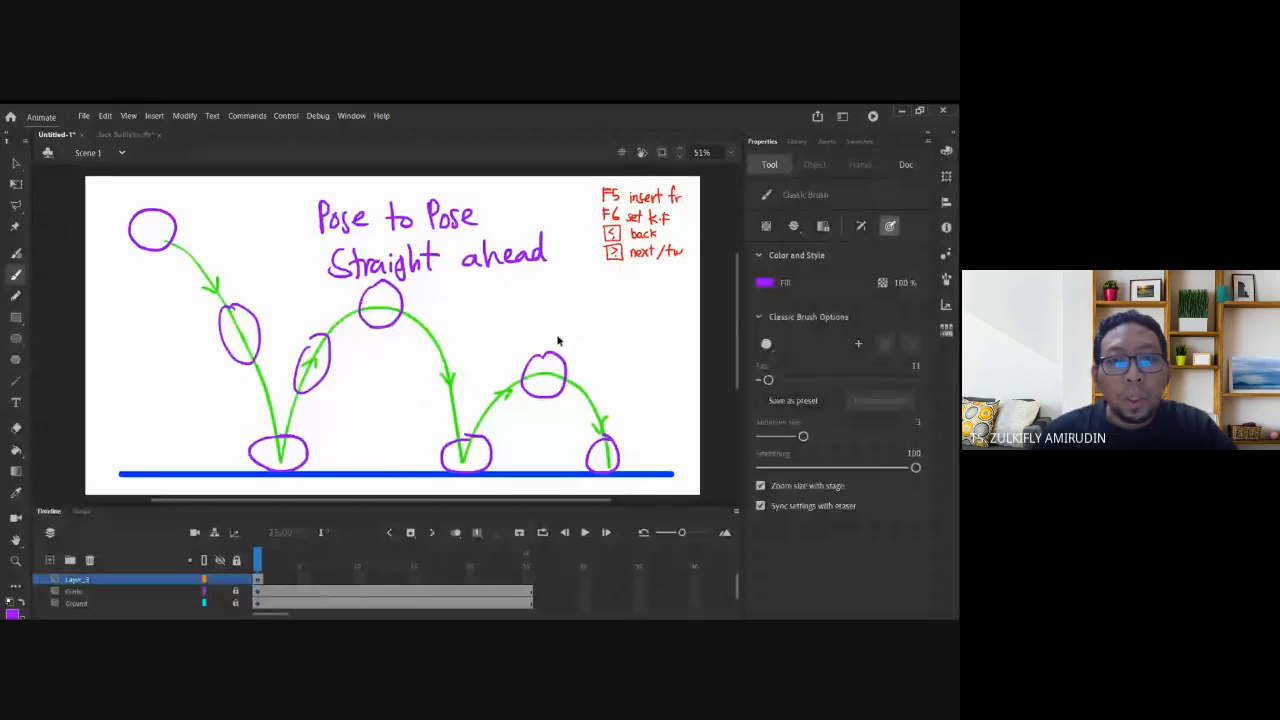
key(ctrl+z)
key(ctrl+z)
key(ctrl+z)
key(ctrl+z)
key(ctrl+z)
key(ctrl+z)
key(ctrl+z)
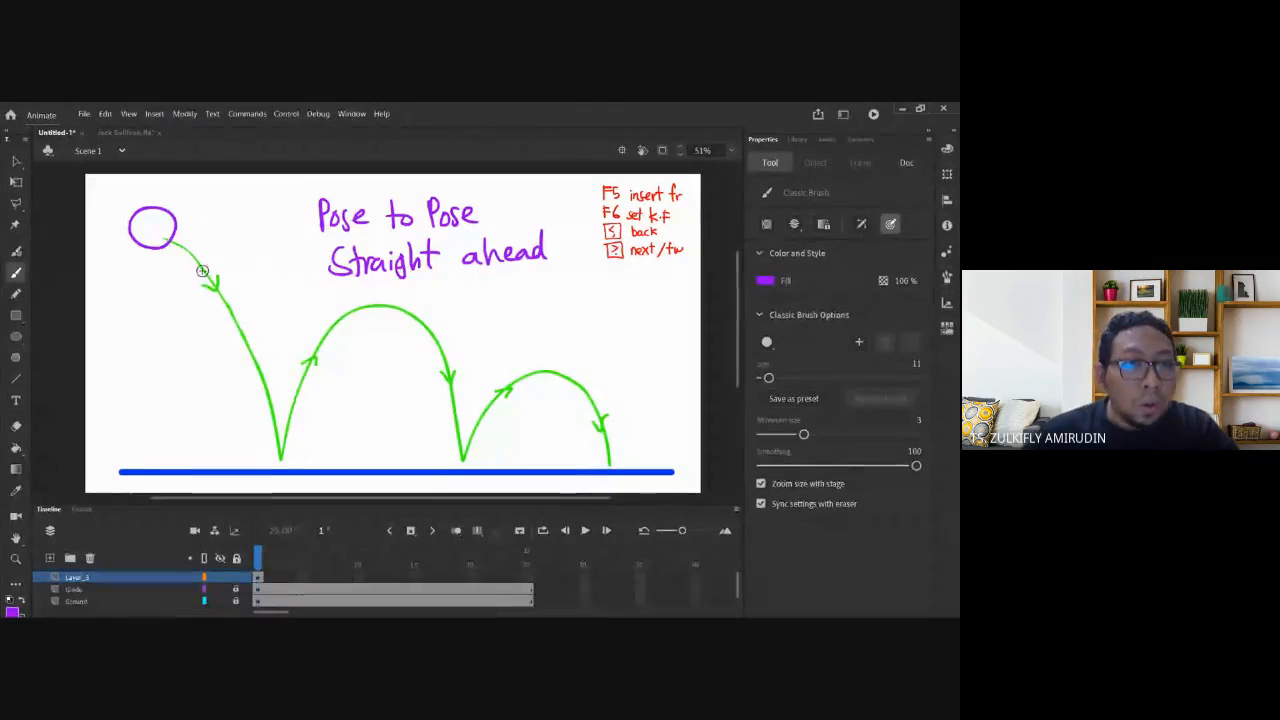
Sketch inbetween balls down the first fall and rise, then undo them again.
mouse_move(172, 210)
mouse_down()
mouse_move(212, 302)
mouse_move(232, 278)
mouse_up()
mouse_move(240, 324)
mouse_down()
mouse_move(262, 350)
mouse_move(242, 324)
mouse_up()
mouse_move(290, 440)
mouse_down()
mouse_move(262, 452)
mouse_move(292, 430)
mouse_up()
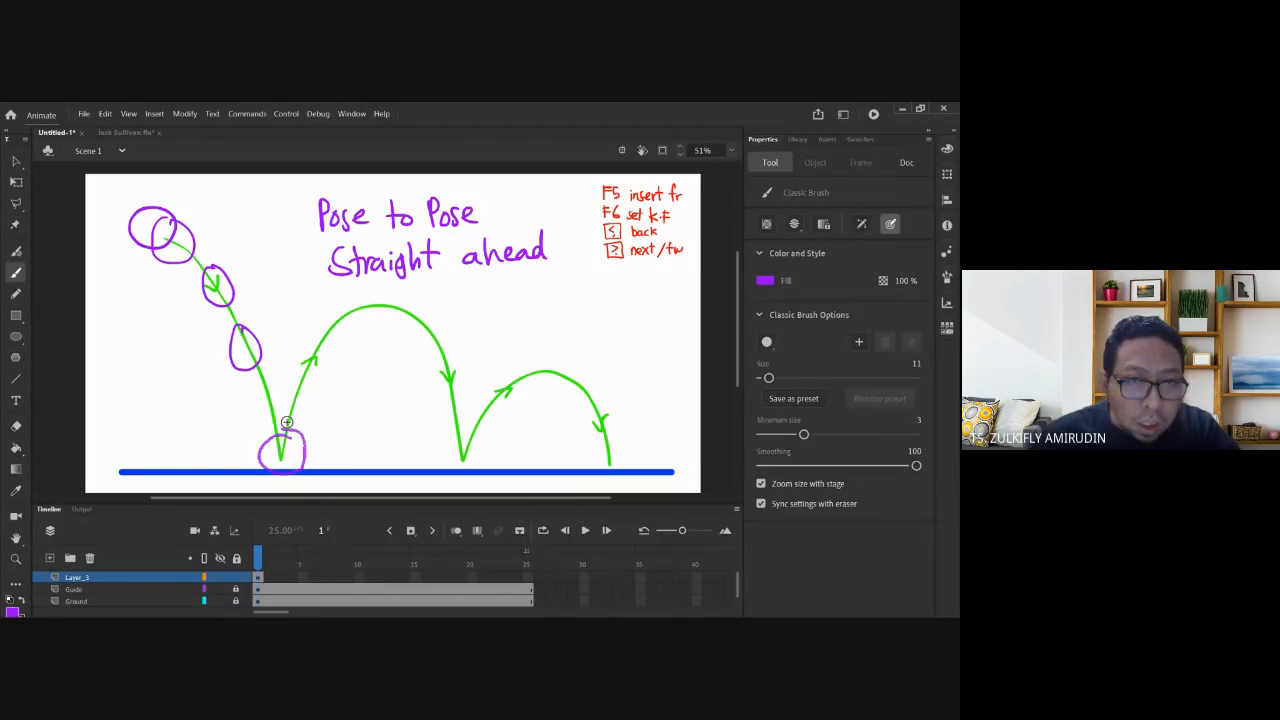
mouse_move(310, 362)
mouse_down()
mouse_move(382, 288)
mouse_move(434, 297)
mouse_up()
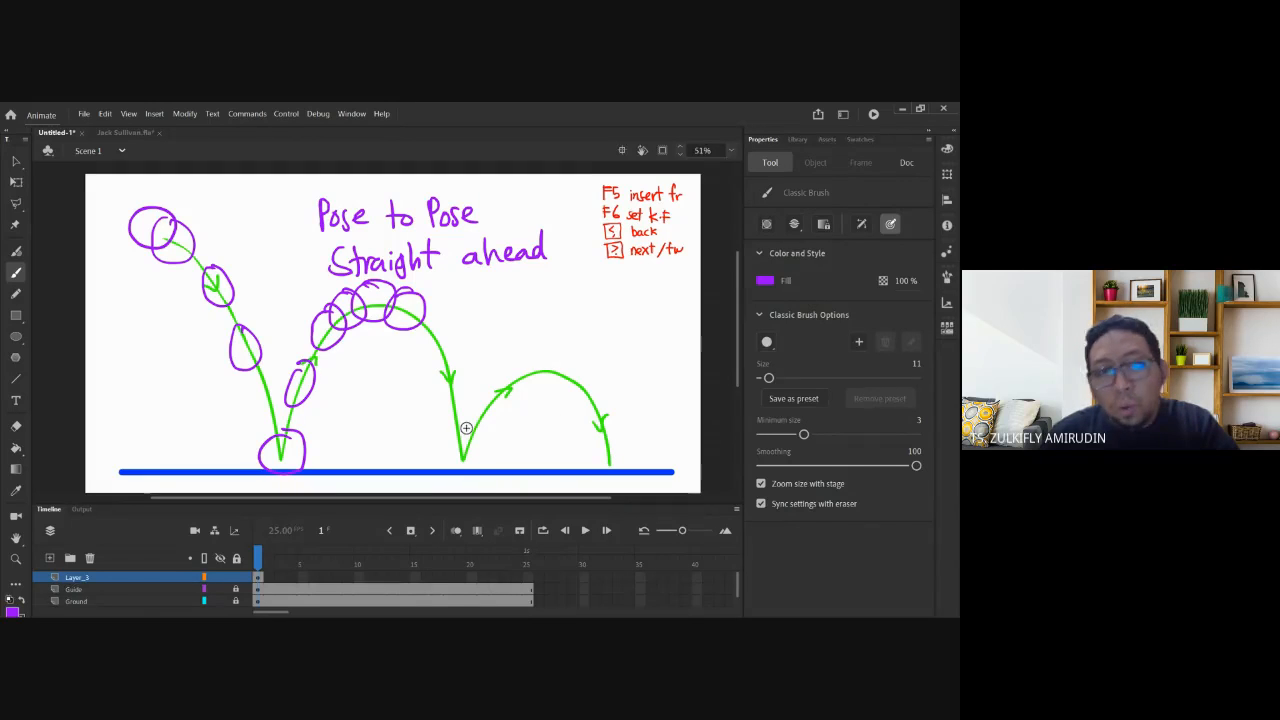
key(ctrl+z)
key(ctrl+z)
key(ctrl+z)
key(ctrl+z)
key(ctrl+z)
key(ctrl+z)
key(ctrl+z)
key(ctrl+z)
key(ctrl+z)
key(ctrl+z)
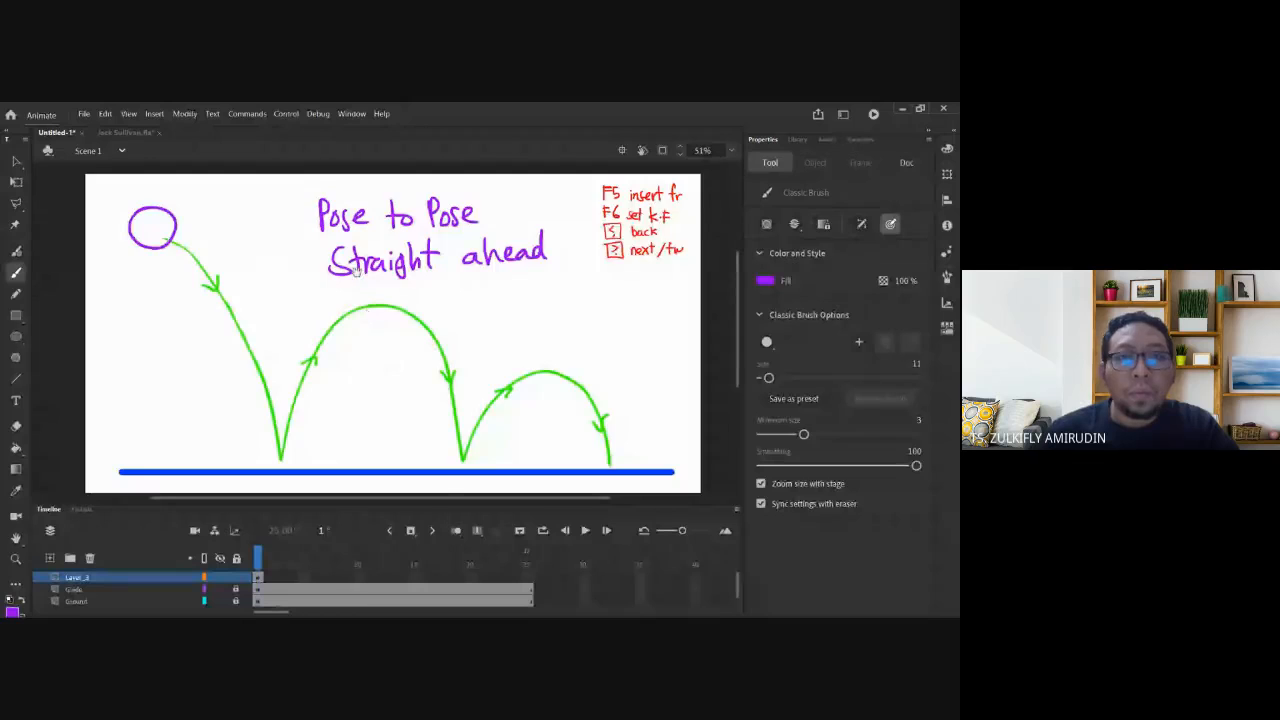
Marquee the 'Pose to Pose' / 'Straight ahead' notes and scale them down with Free Transform.
drag(368, 265, 343, 308)
click(15, 163)
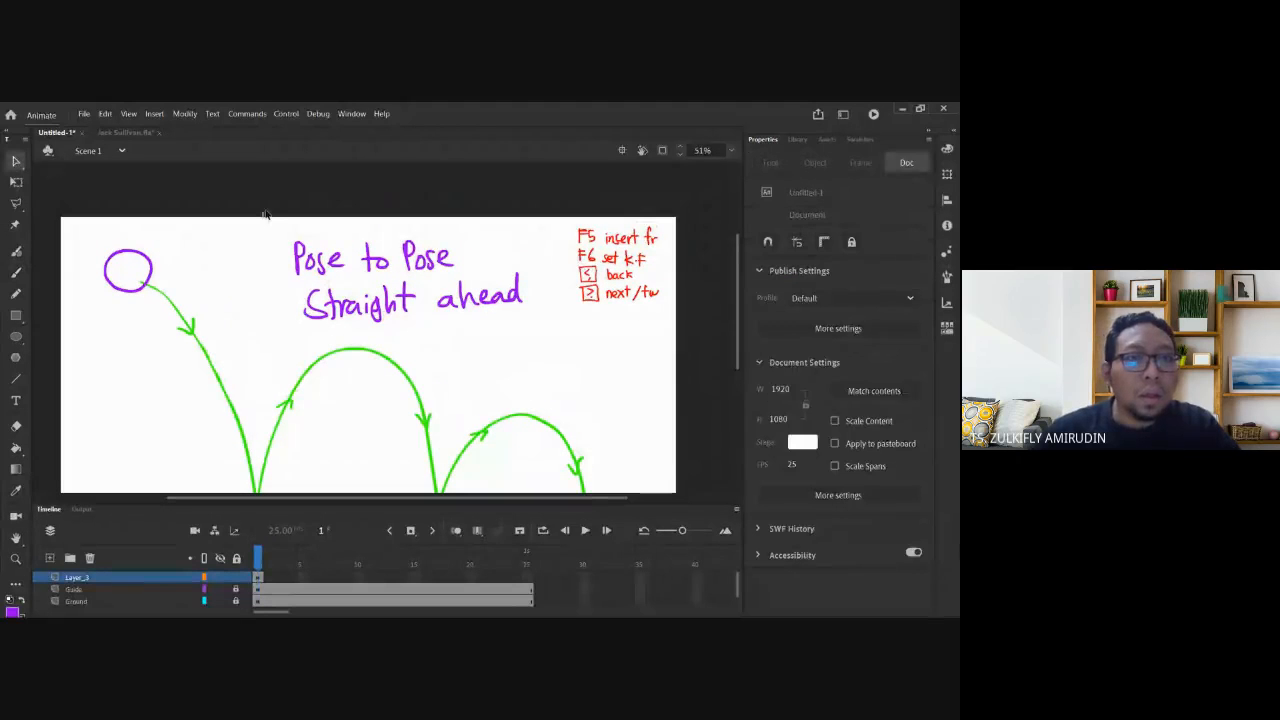
drag(263, 209, 544, 336)
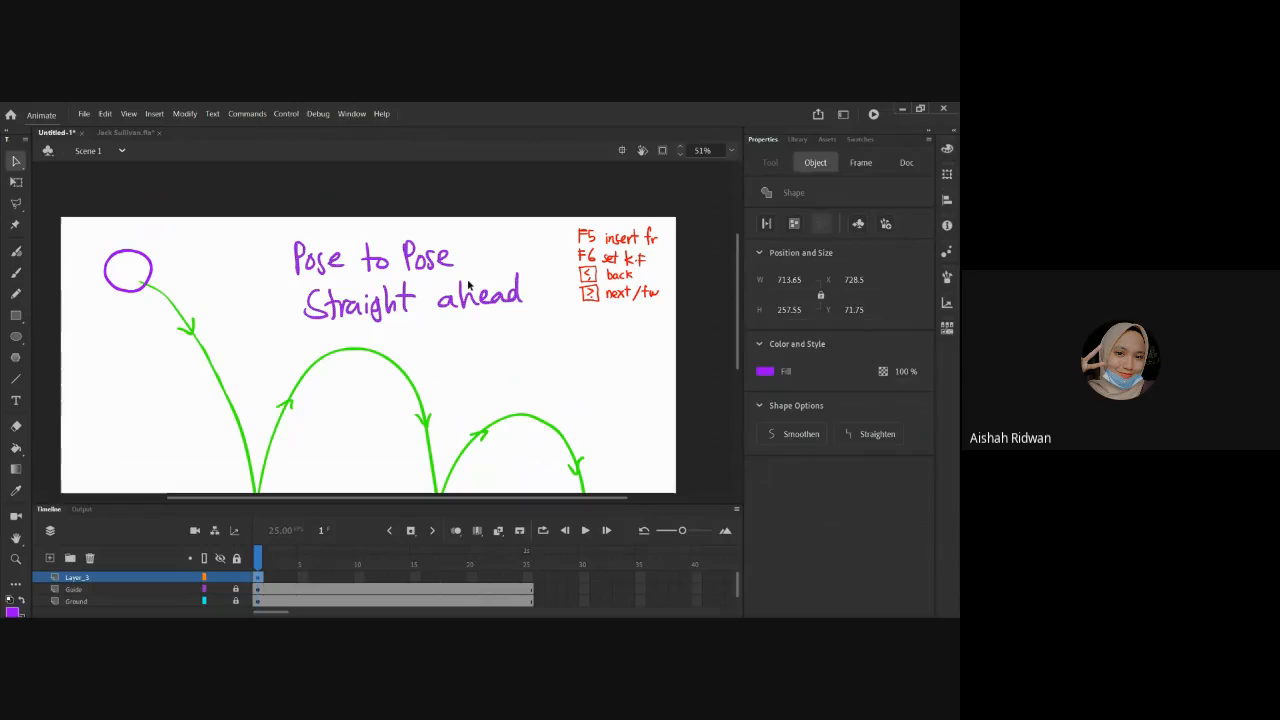
key(q)
drag(521, 322, 535, 275)
click(292, 351)
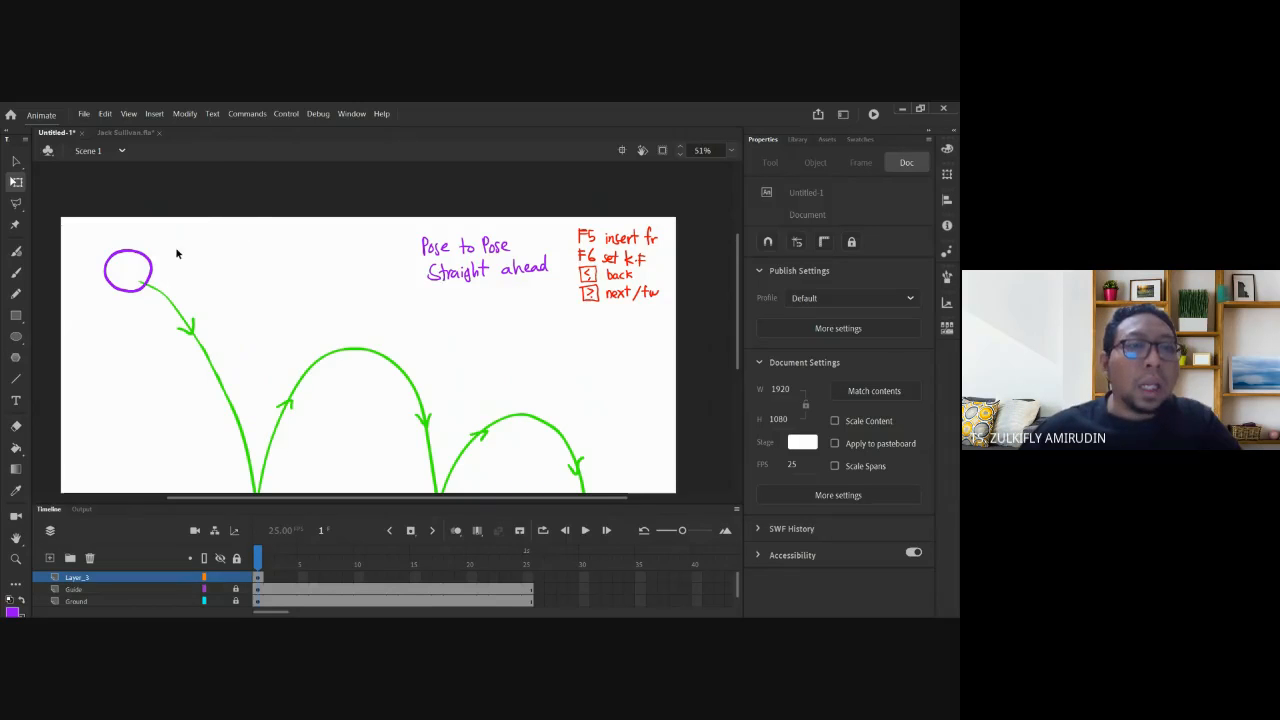
Reselect and delete the notes, then step forward to frame 2.
scroll(248, 312, down, 2)
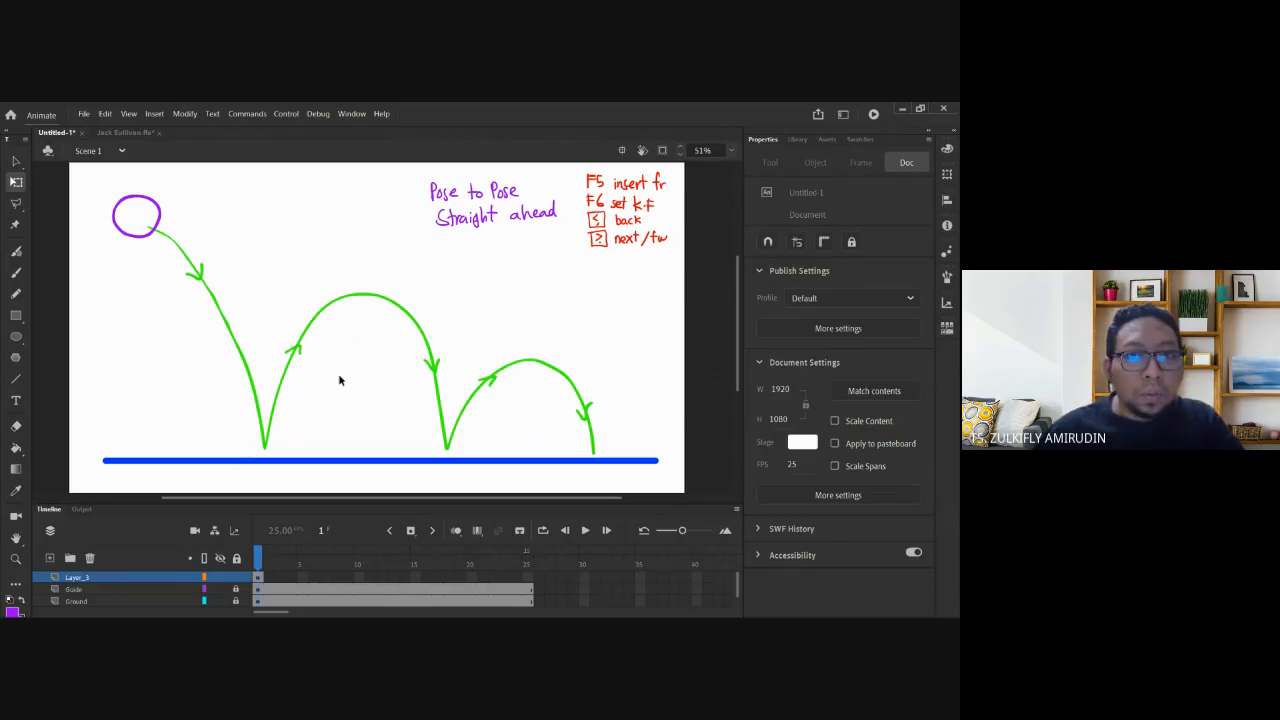
drag(406, 168, 562, 250)
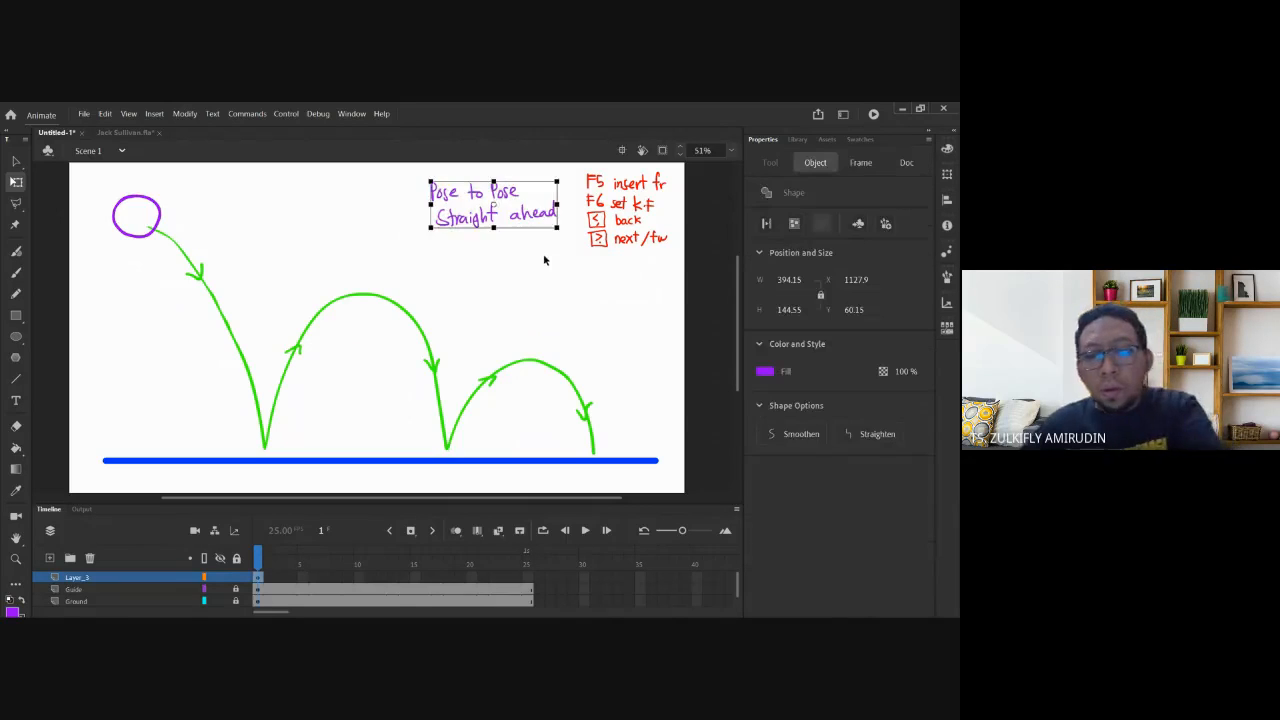
key(Delete)
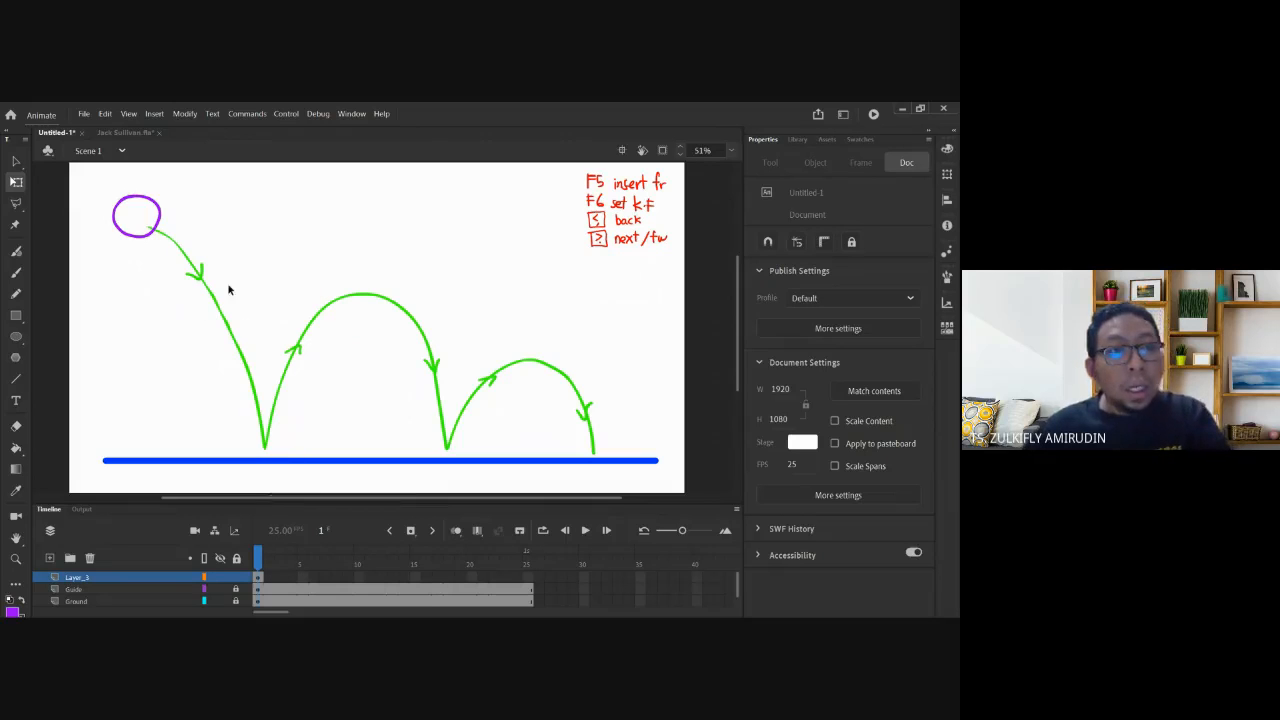
key(period)
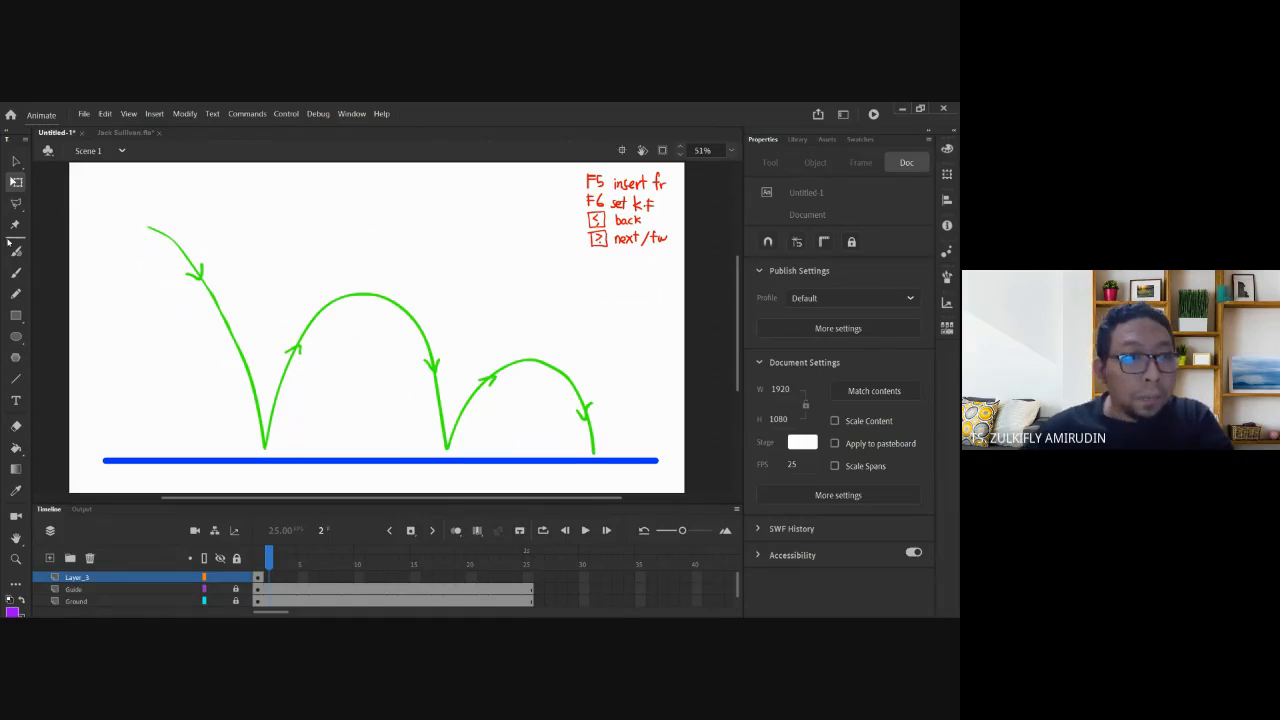
With the Brush tool active, insert a blank keyframe at Layer_3 frame 2.
key(b)
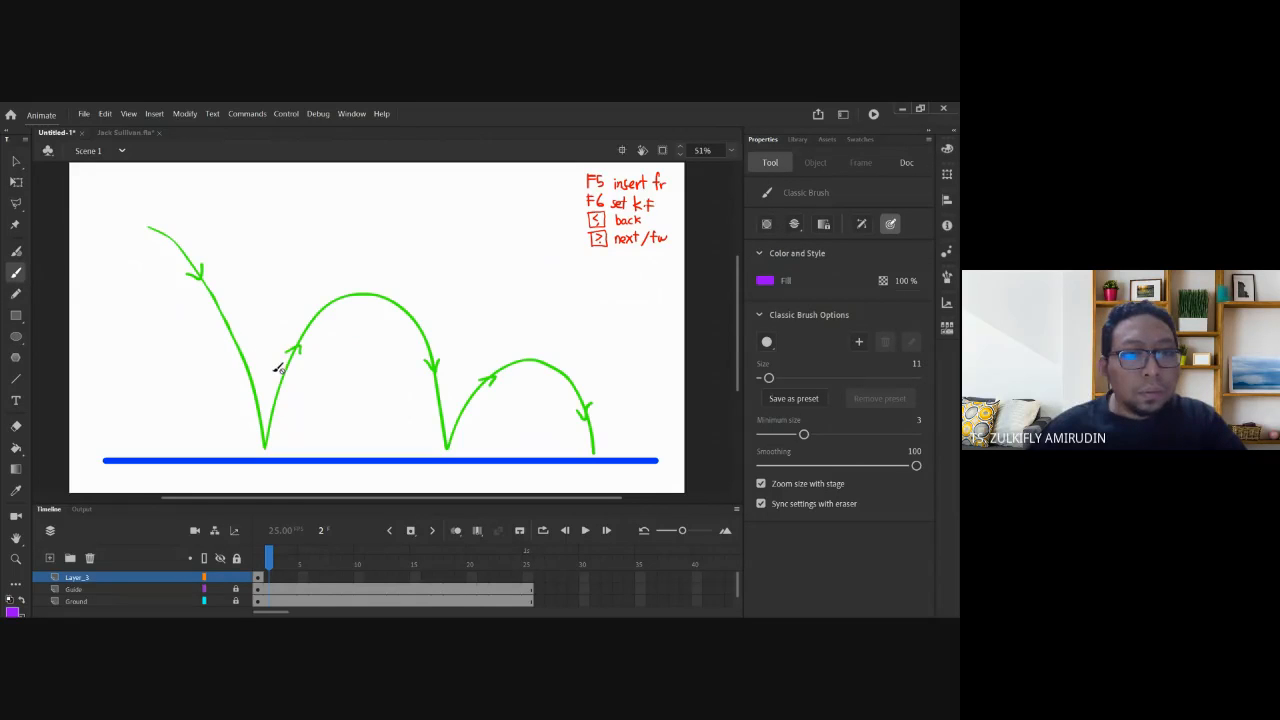
click(270, 578)
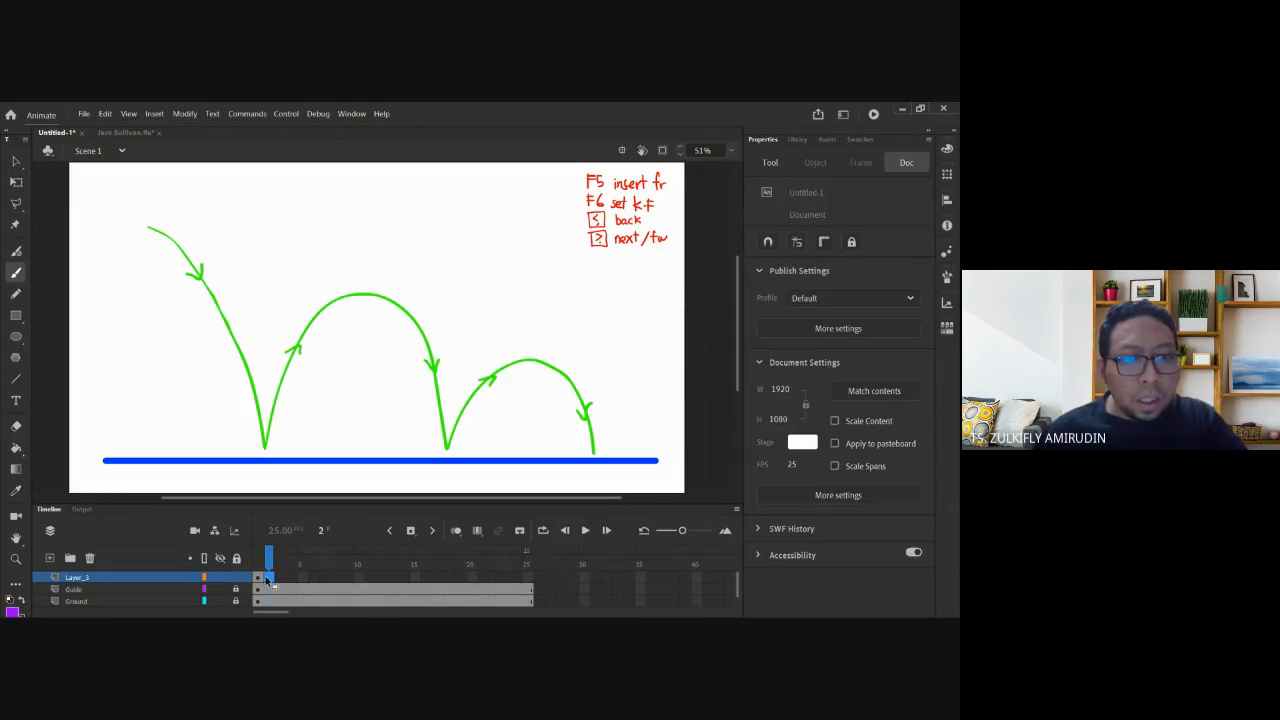
right_click(268, 580)
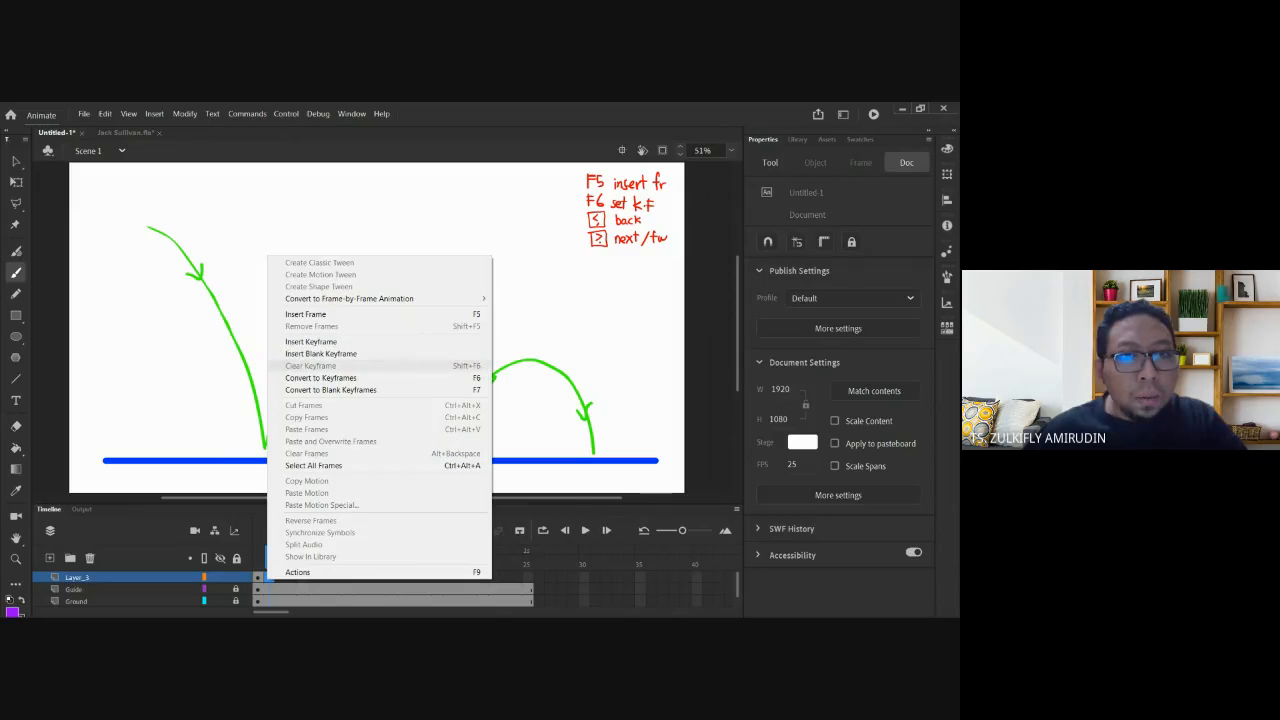
click(320, 353)
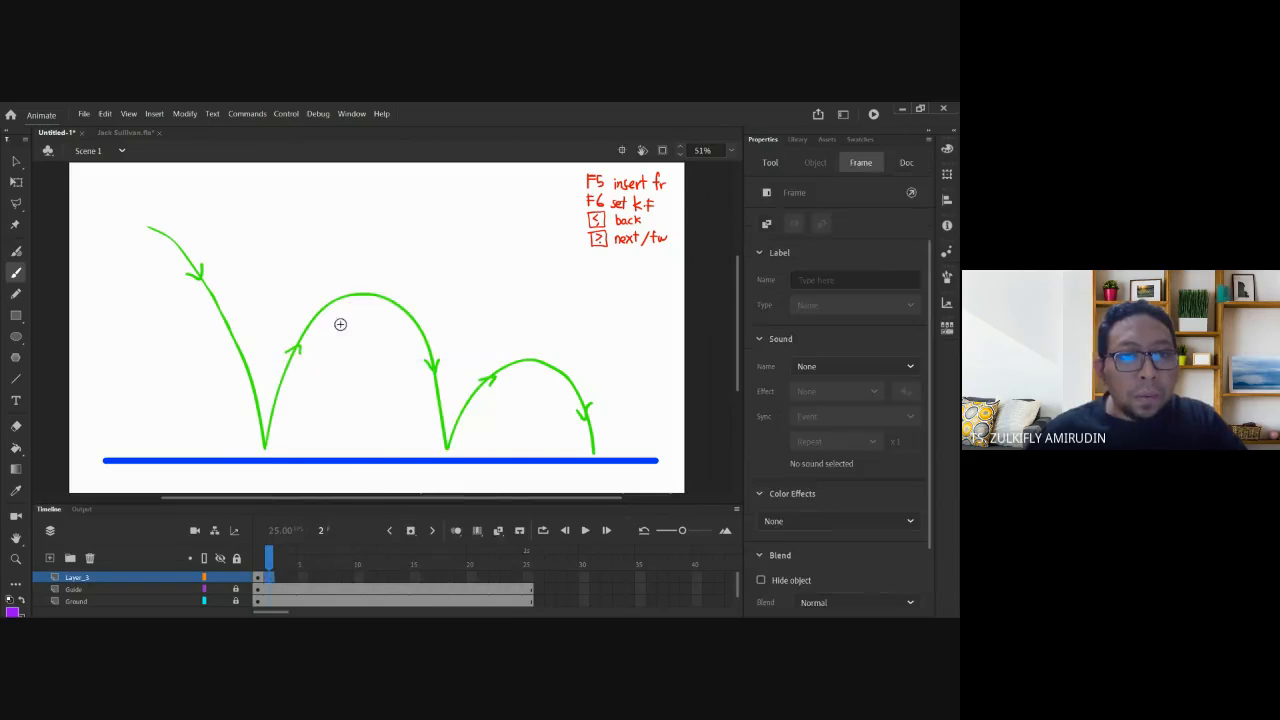
Zoom in and draw a squashed purple ball at the first contact, with direction arrows.
scroll(295, 352, down, 2)
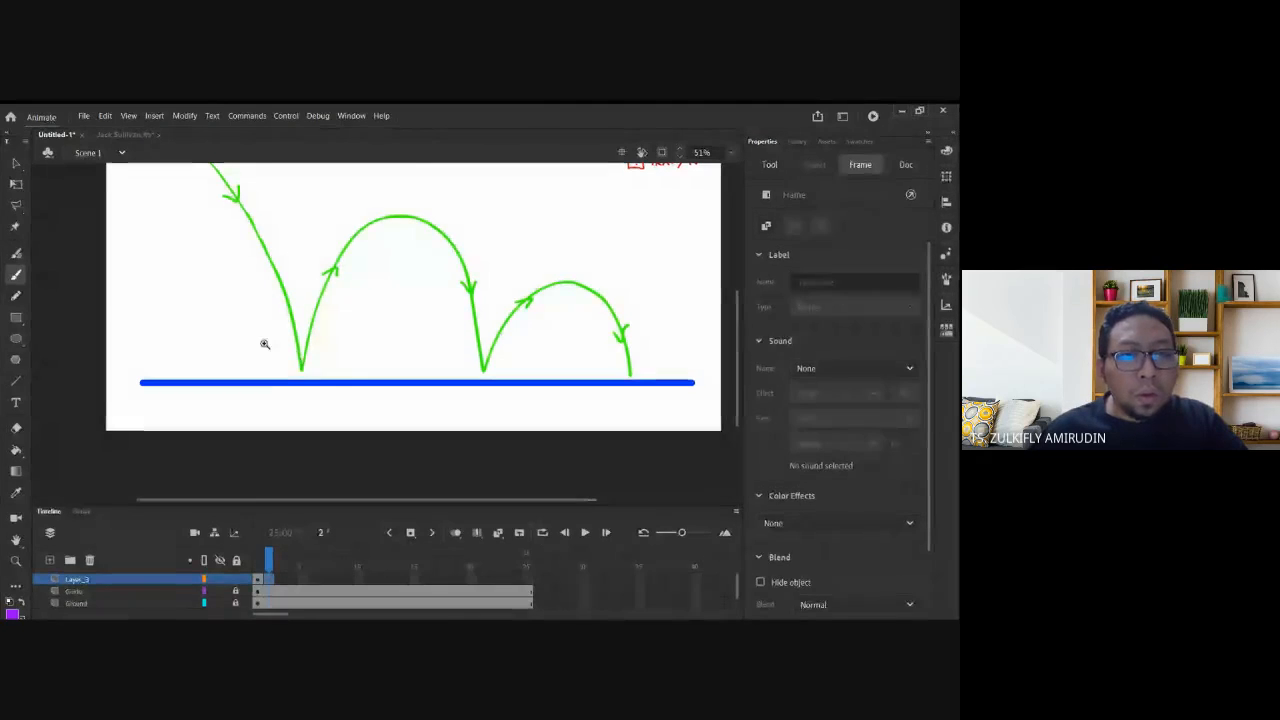
drag(248, 326, 344, 398)
mouse_move(474, 318)
mouse_down()
mouse_move(438, 303)
mouse_move(342, 323)
mouse_move(326, 341)
mouse_move(328, 385)
mouse_move(411, 414)
mouse_move(482, 413)
mouse_move(515, 382)
mouse_move(515, 356)
mouse_move(472, 315)
mouse_move(375, 308)
mouse_up()
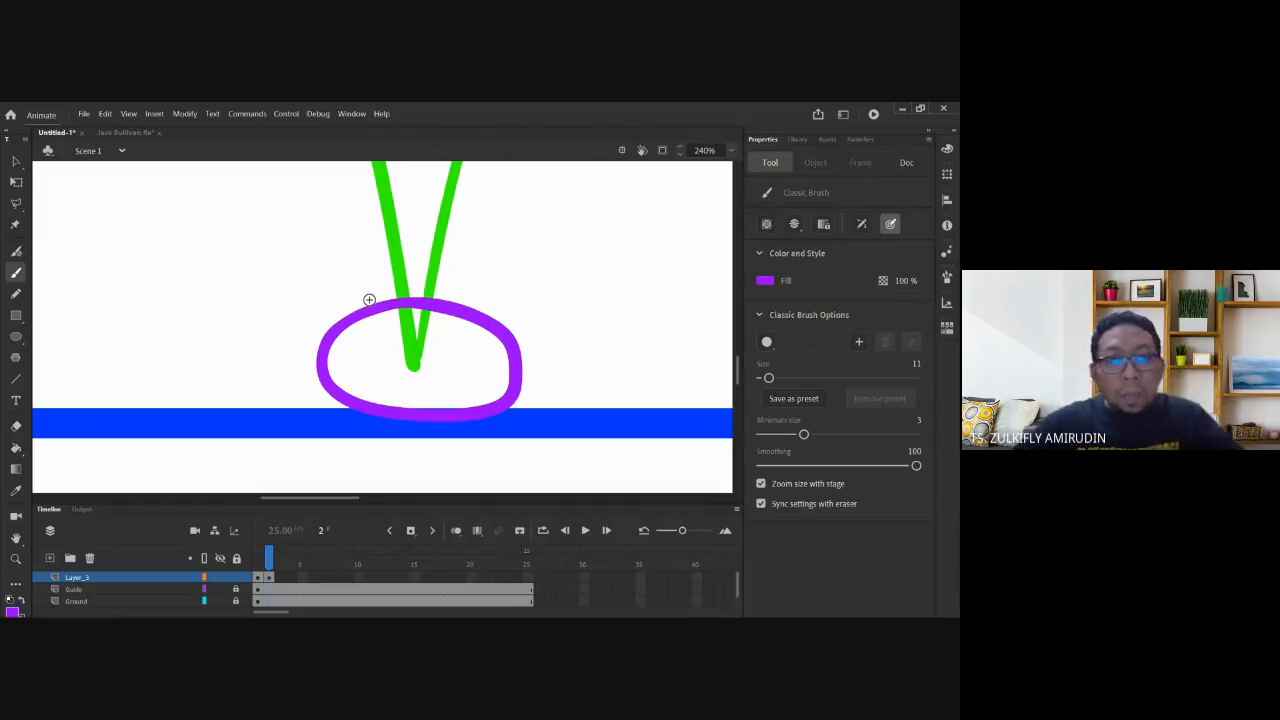
mouse_move(358, 214)
mouse_down()
mouse_move(358, 283)
mouse_move(374, 258)
mouse_up()
mouse_move(283, 360)
mouse_down()
mouse_move(216, 357)
mouse_move(222, 348)
mouse_move(230, 378)
mouse_up()
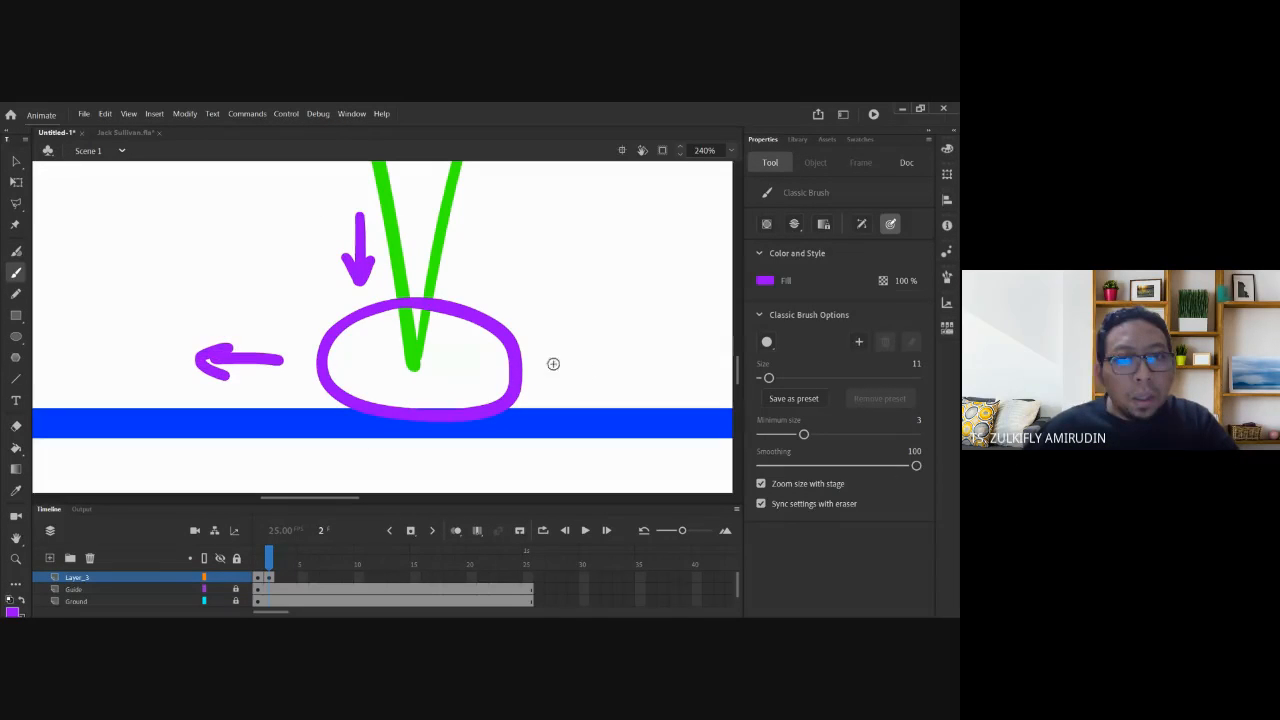
mouse_move(551, 363)
mouse_down()
mouse_move(613, 369)
mouse_move(597, 350)
mouse_move(606, 380)
mouse_up()
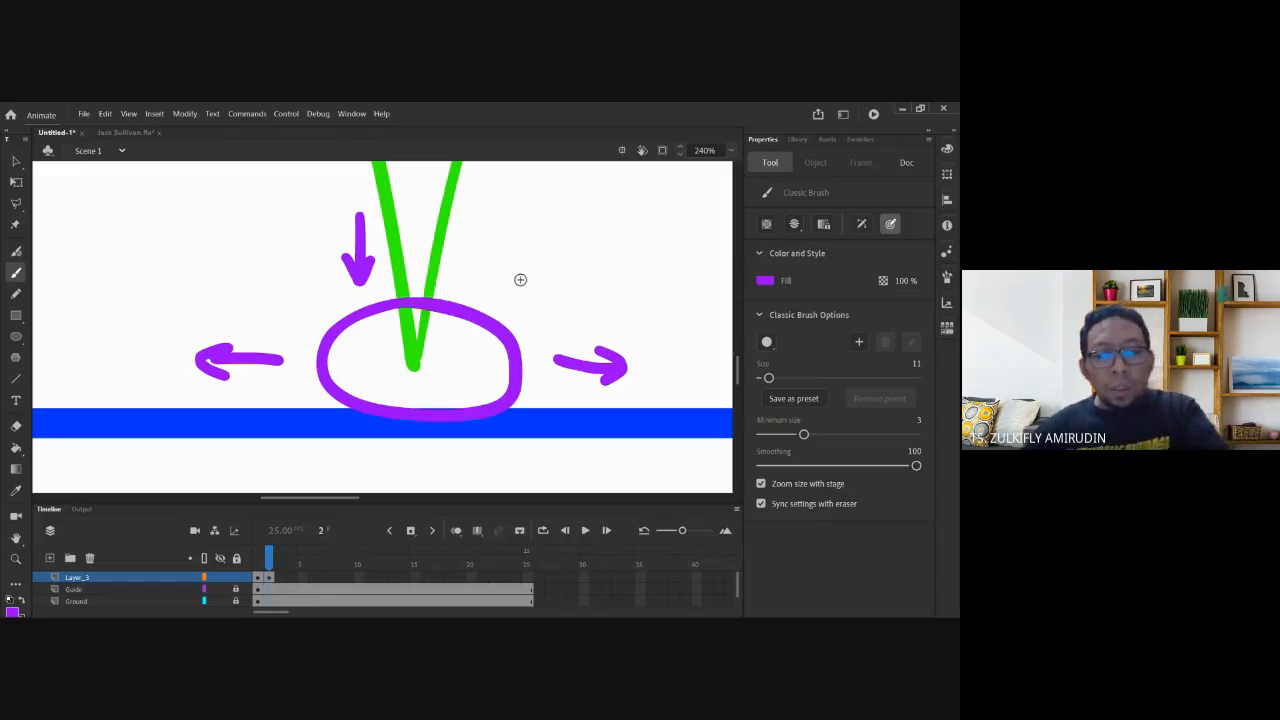
Undo the purple arrows and zoom out to 60% to show the whole bounce path.
key(v)
key(ctrl+z)
key(ctrl+z)
key(ctrl+z)
key(ctrl+z)
key(ctrl+z)
key(ctrl+z)
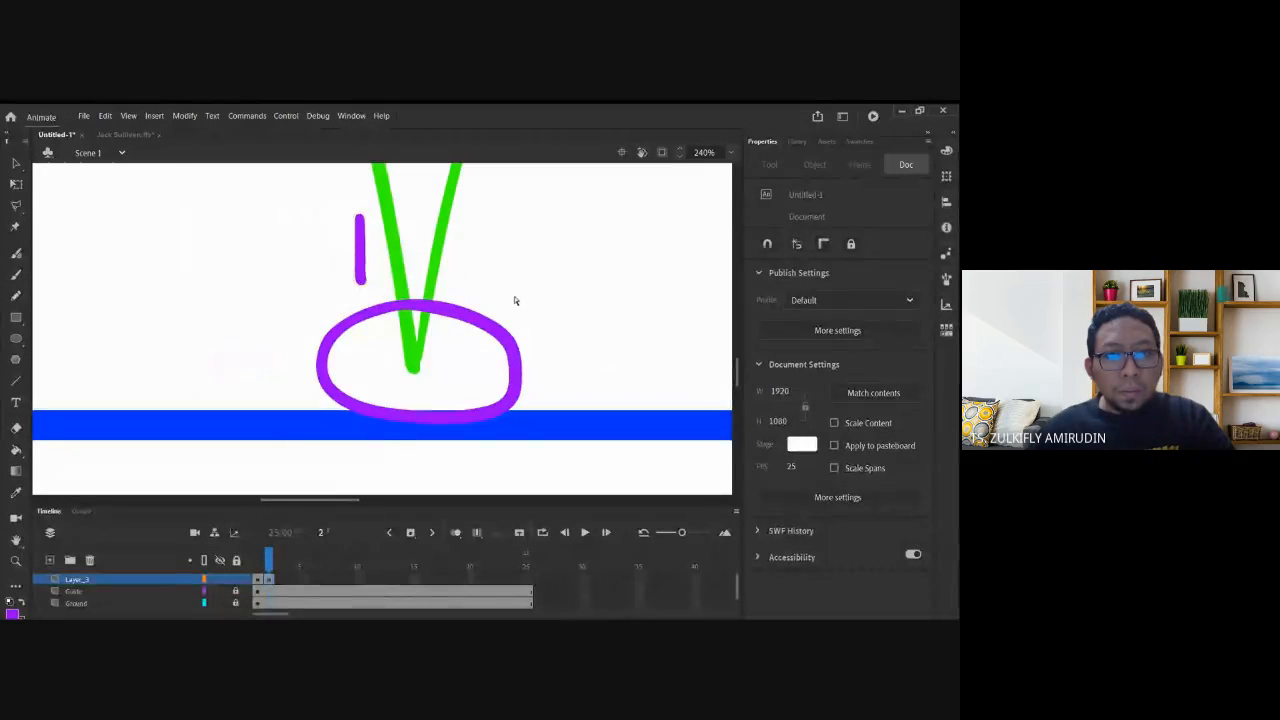
key(ctrl+z)
key(ctrl+minus)
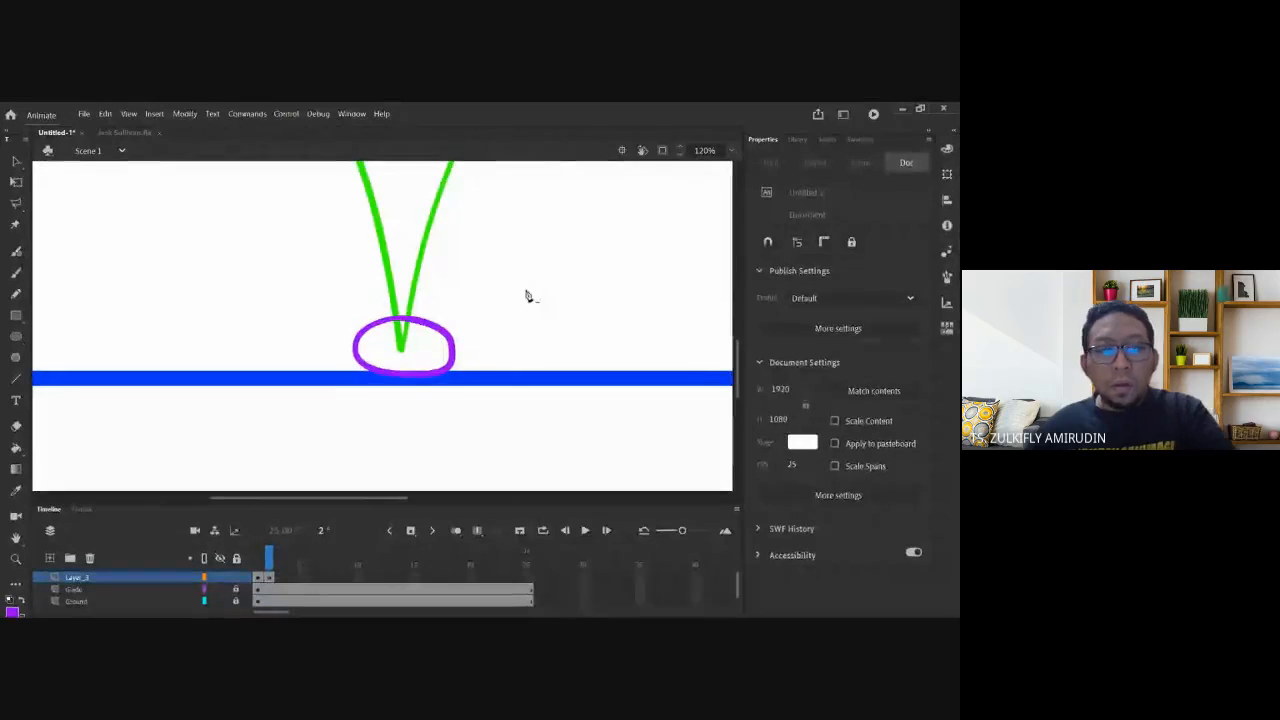
drag(514, 262, 457, 347)
key(ctrl+minus)
drag(484, 257, 453, 323)
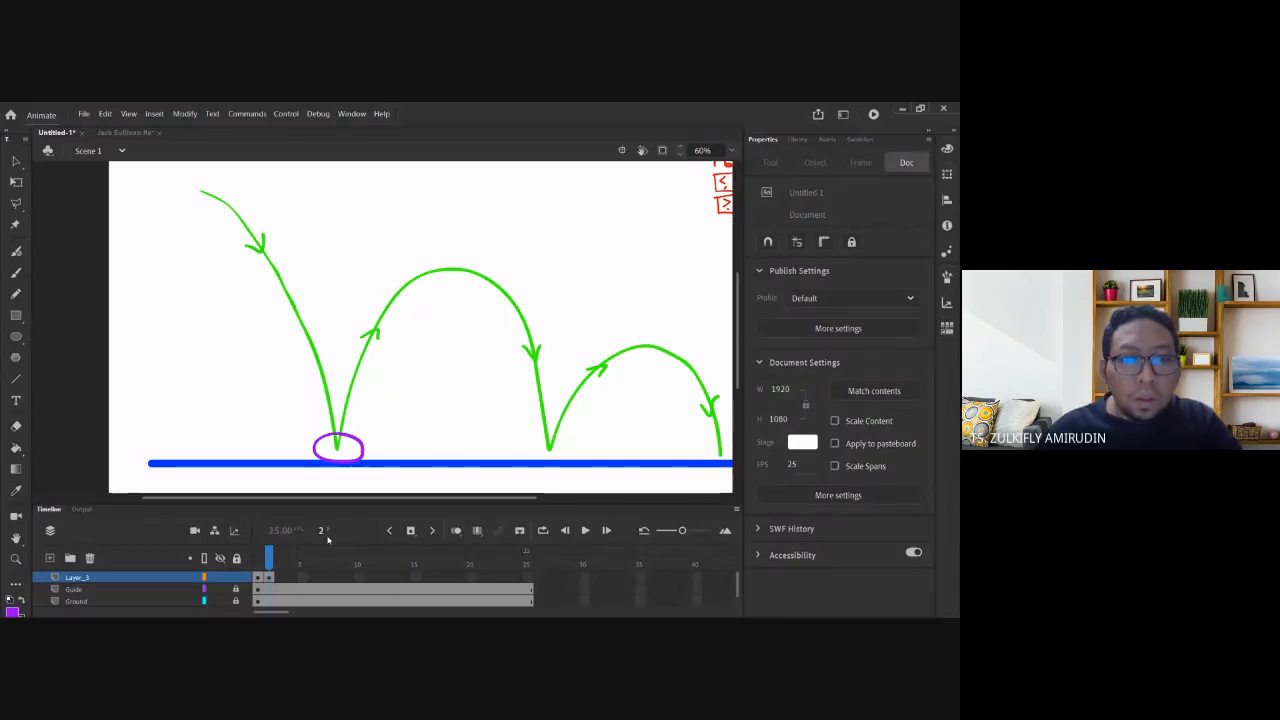
Unlock the Guide layer, select its frame 1, and show the Swatches panel.
click(237, 589)
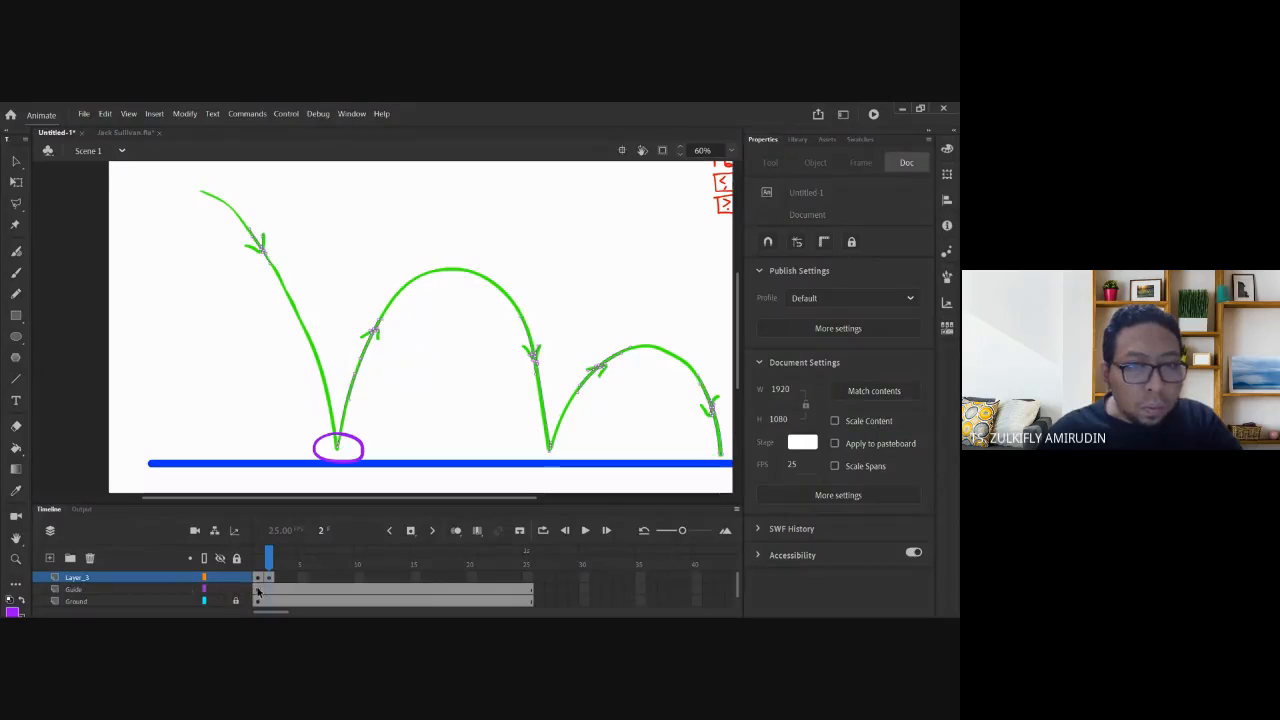
click(257, 591)
click(16, 161)
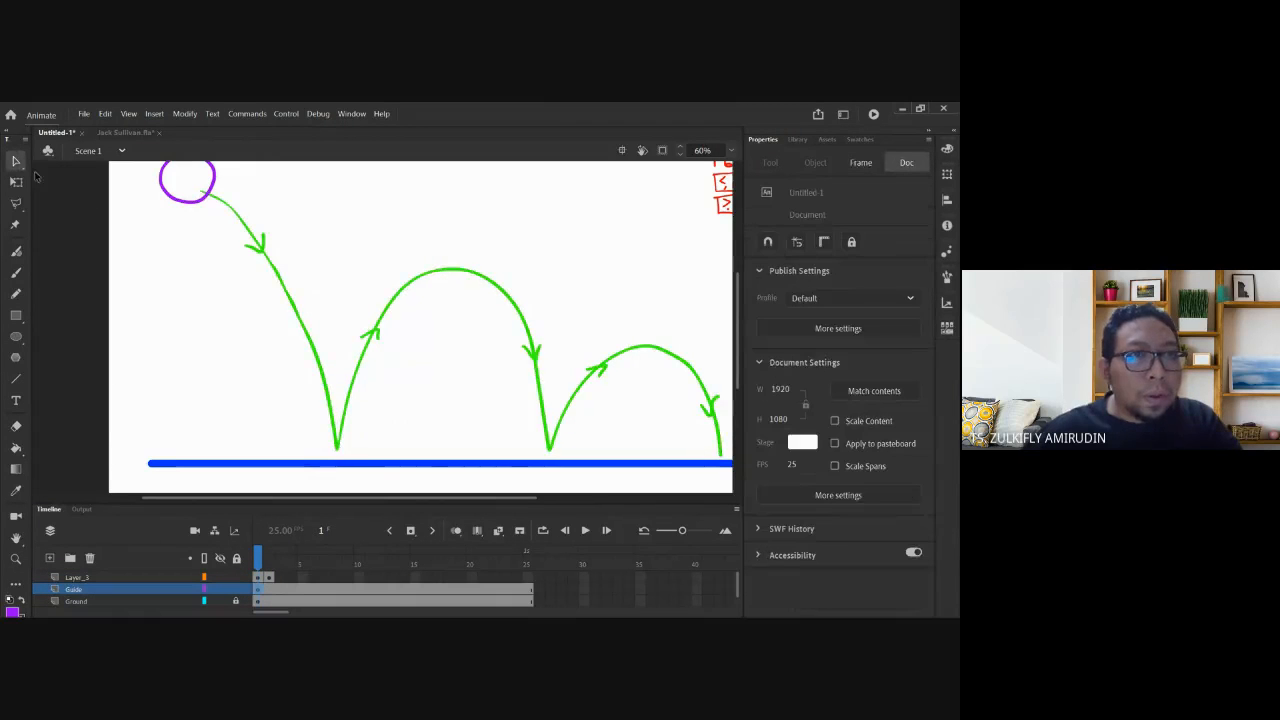
click(860, 139)
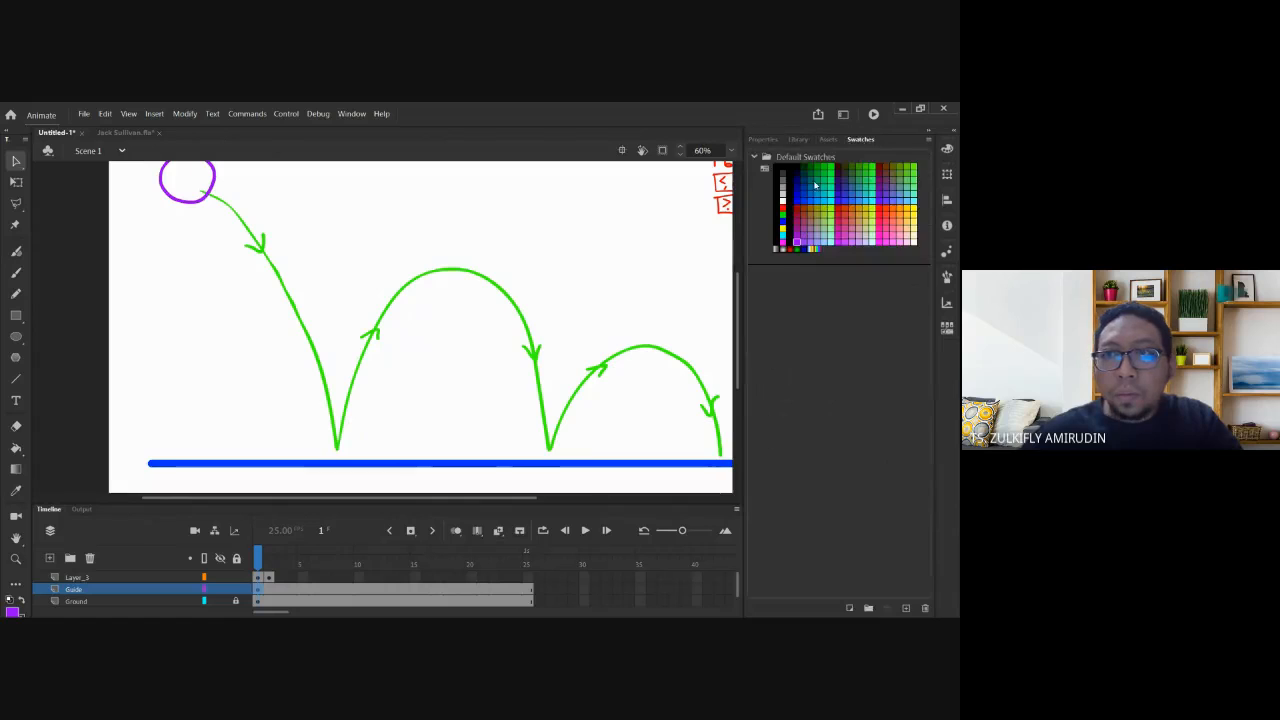
Write orange numbers 1–6 at the ball's key peaks and ground contacts.
click(892, 209)
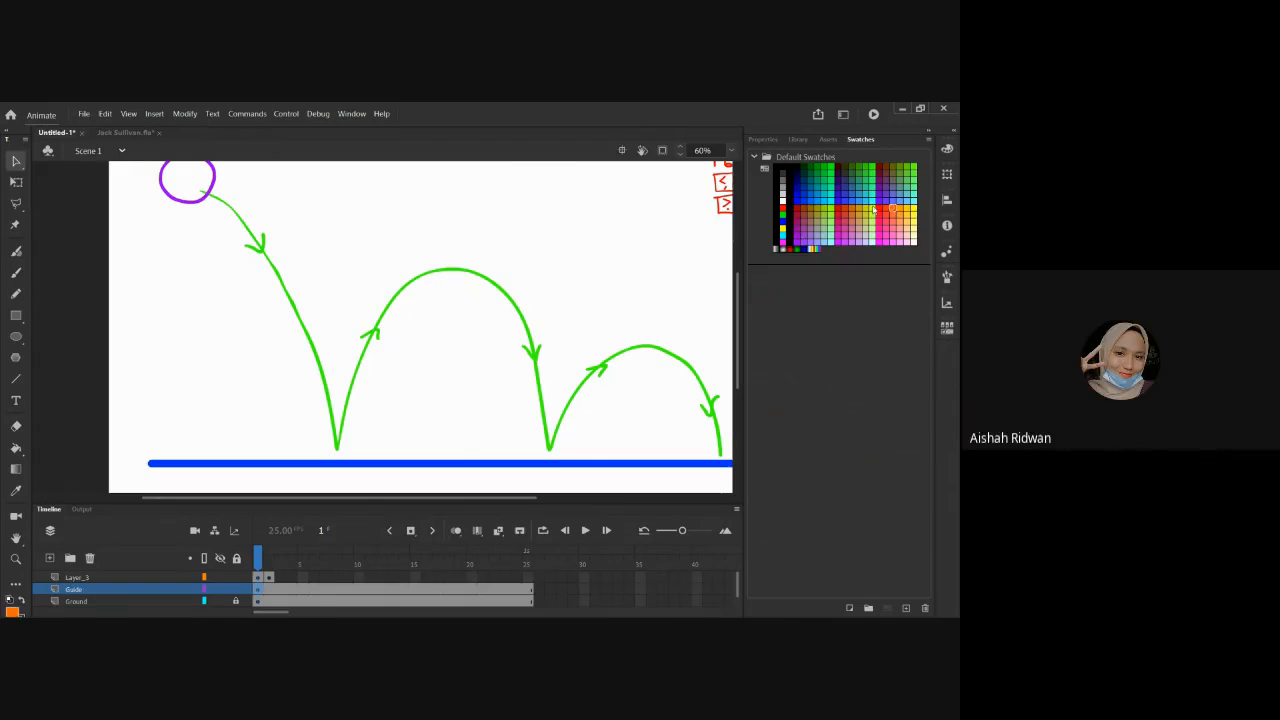
click(16, 272)
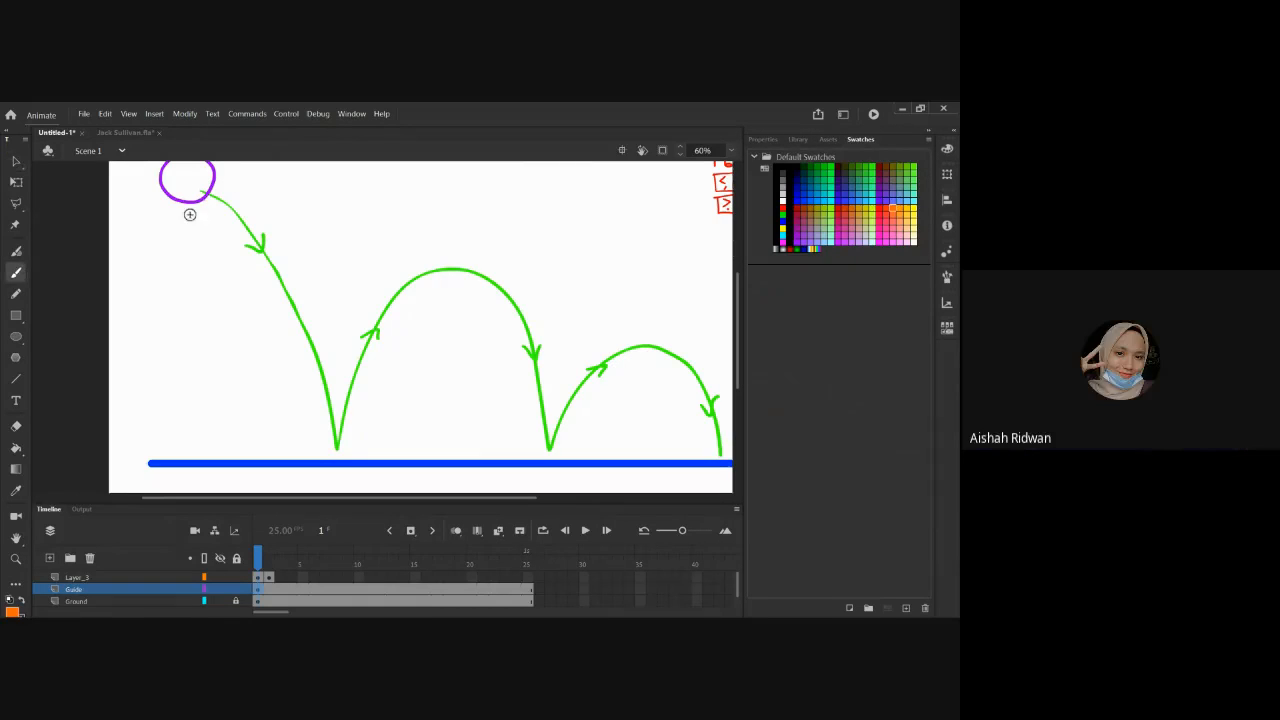
drag(194, 212, 195, 227)
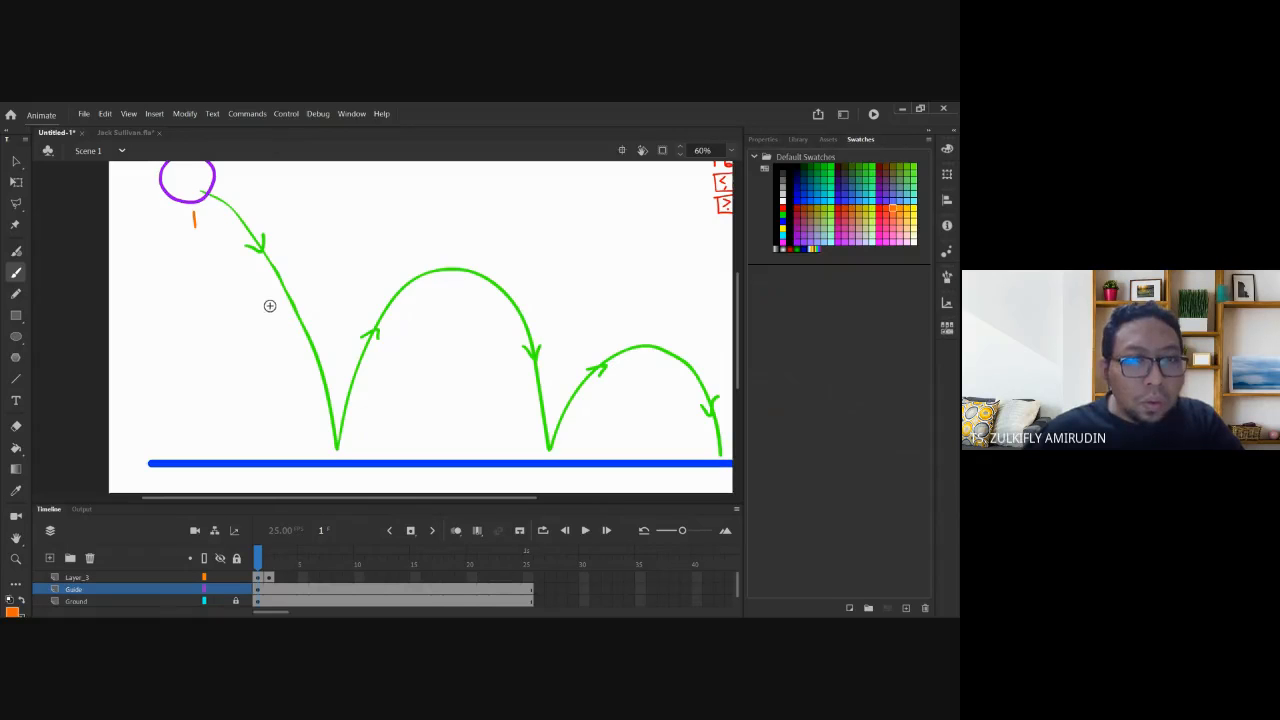
drag(275, 304, 281, 320)
key(space)
mouse_move(302, 384)
mouse_down()
mouse_move(302, 298)
mouse_move(288, 318)
mouse_up()
key(ctrl+z)
drag(321, 438, 343, 443)
mouse_move(440, 241)
mouse_down()
mouse_move(452, 245)
mouse_move(441, 259)
mouse_up()
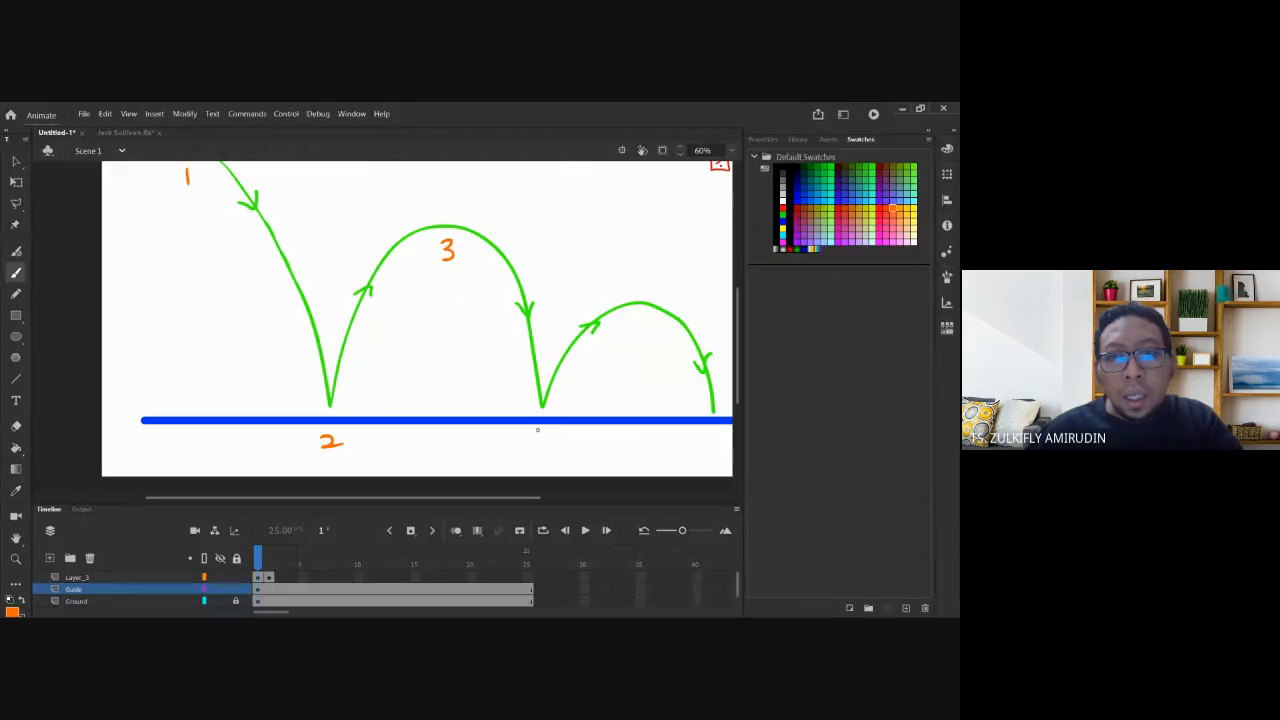
drag(541, 434, 537, 451)
key(space)
drag(704, 424, 596, 403)
drag(532, 298, 525, 314)
drag(600, 423, 602, 421)
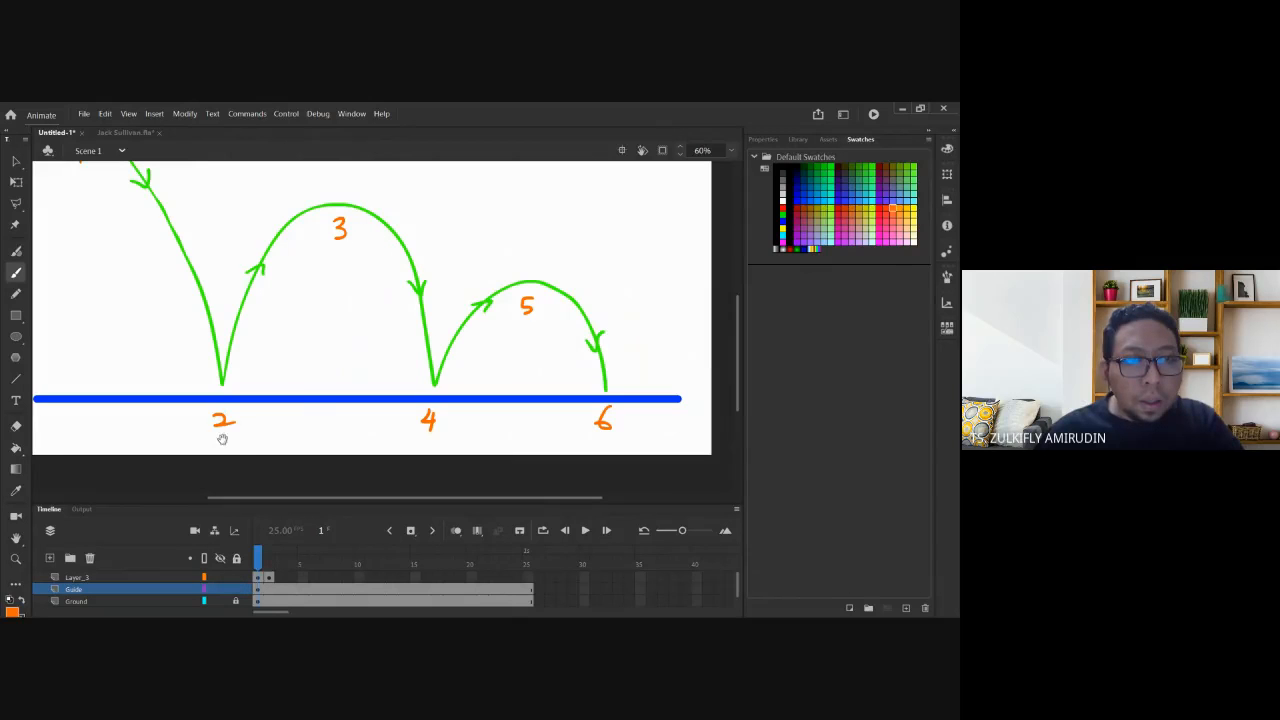
Write orange letters a–e beside each rising and falling arc segment between the numbers.
drag(97, 191, 136, 274)
mouse_move(191, 327)
mouse_down()
mouse_move(181, 336)
mouse_move(197, 342)
mouse_up()
drag(297, 376, 305, 392)
drag(442, 360, 440, 377)
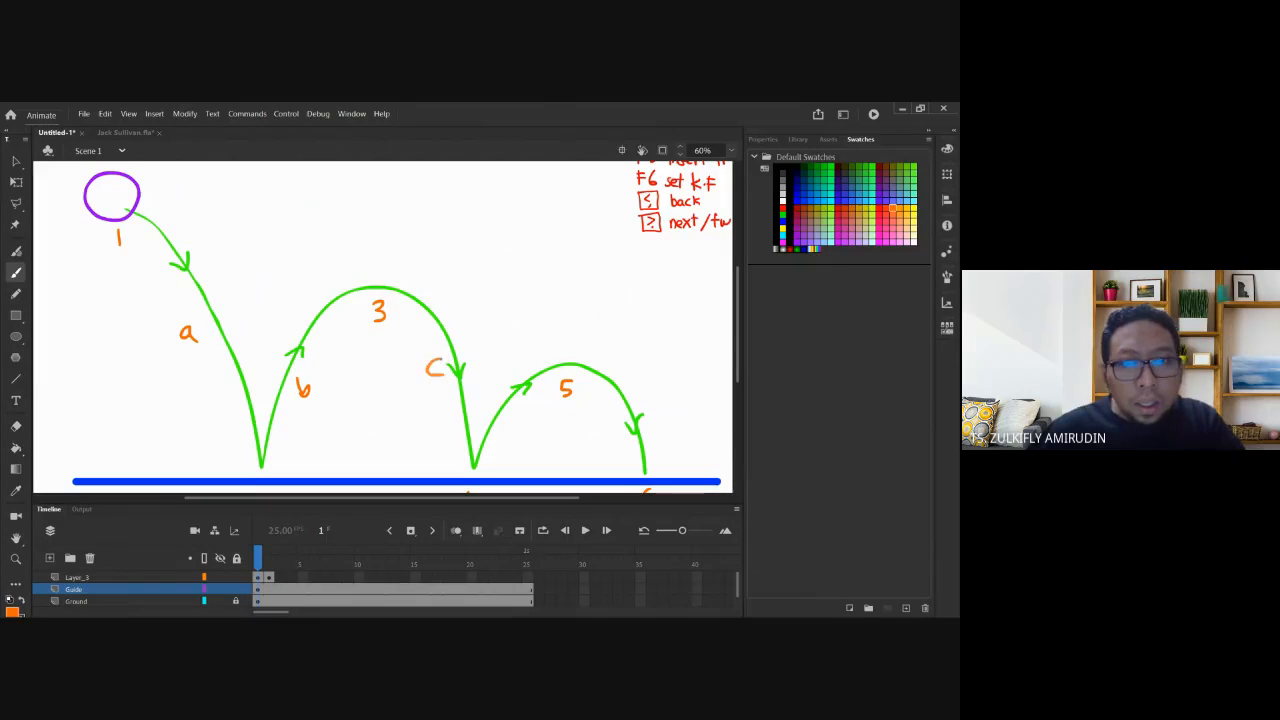
mouse_move(497, 447)
mouse_down()
mouse_move(462, 403)
mouse_move(480, 389)
mouse_up()
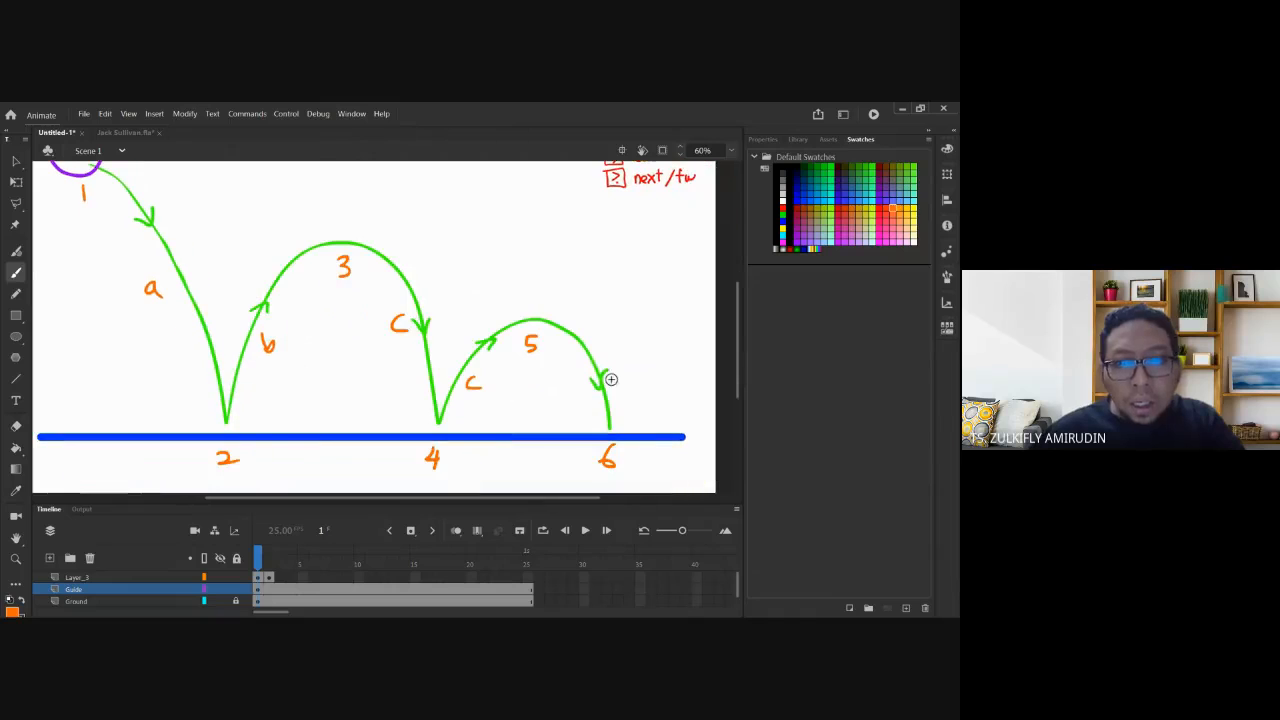
drag(623, 375, 615, 379)
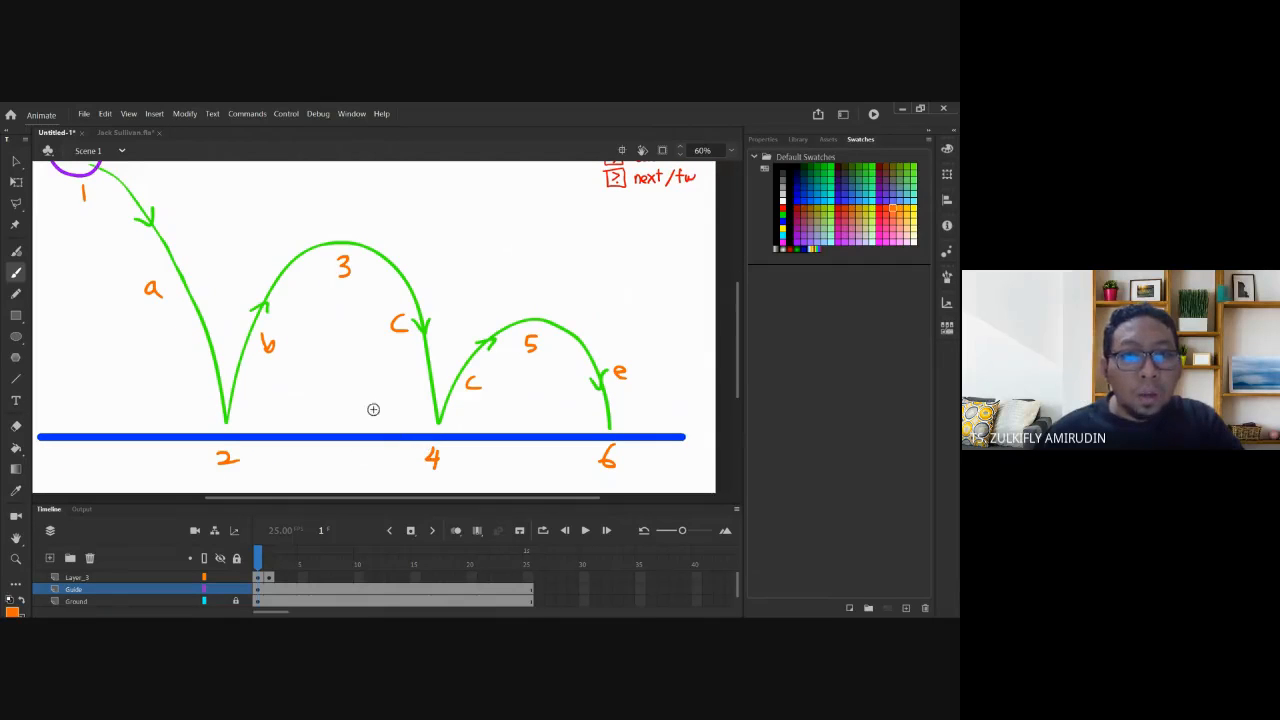
key(ctrl+z)
key(ctrl+z)
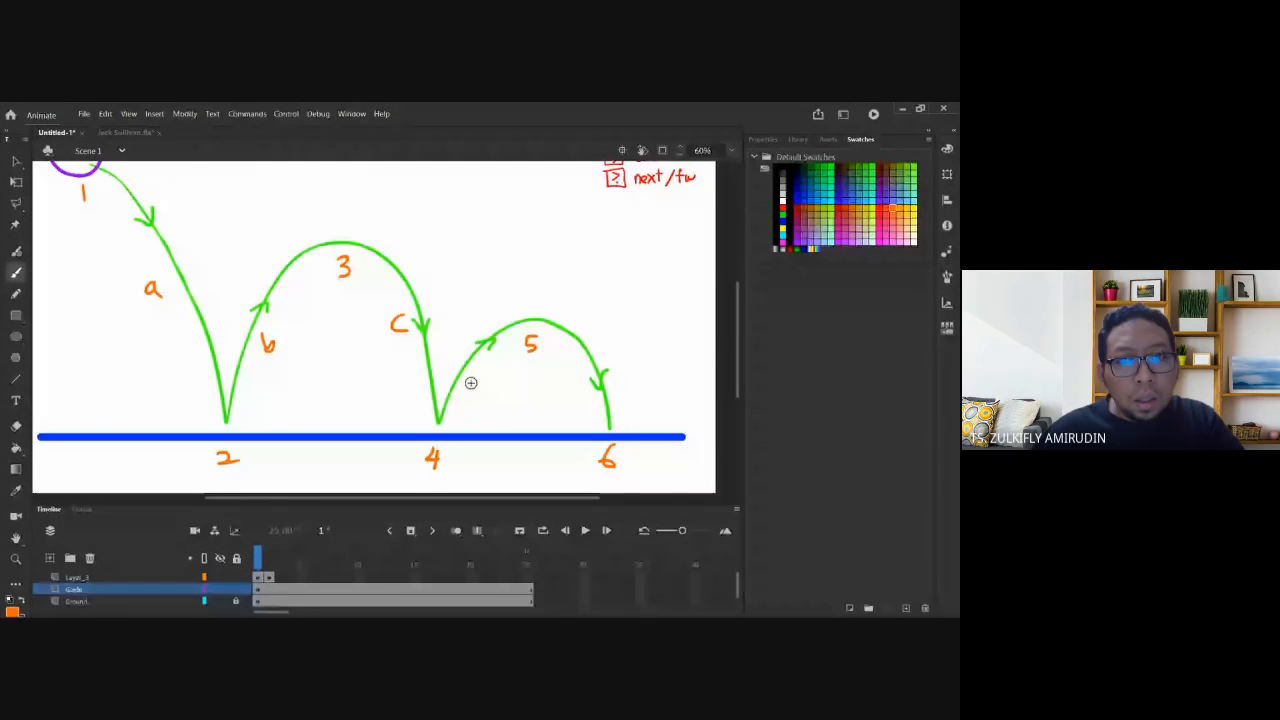
drag(474, 379, 474, 397)
drag(621, 380, 619, 379)
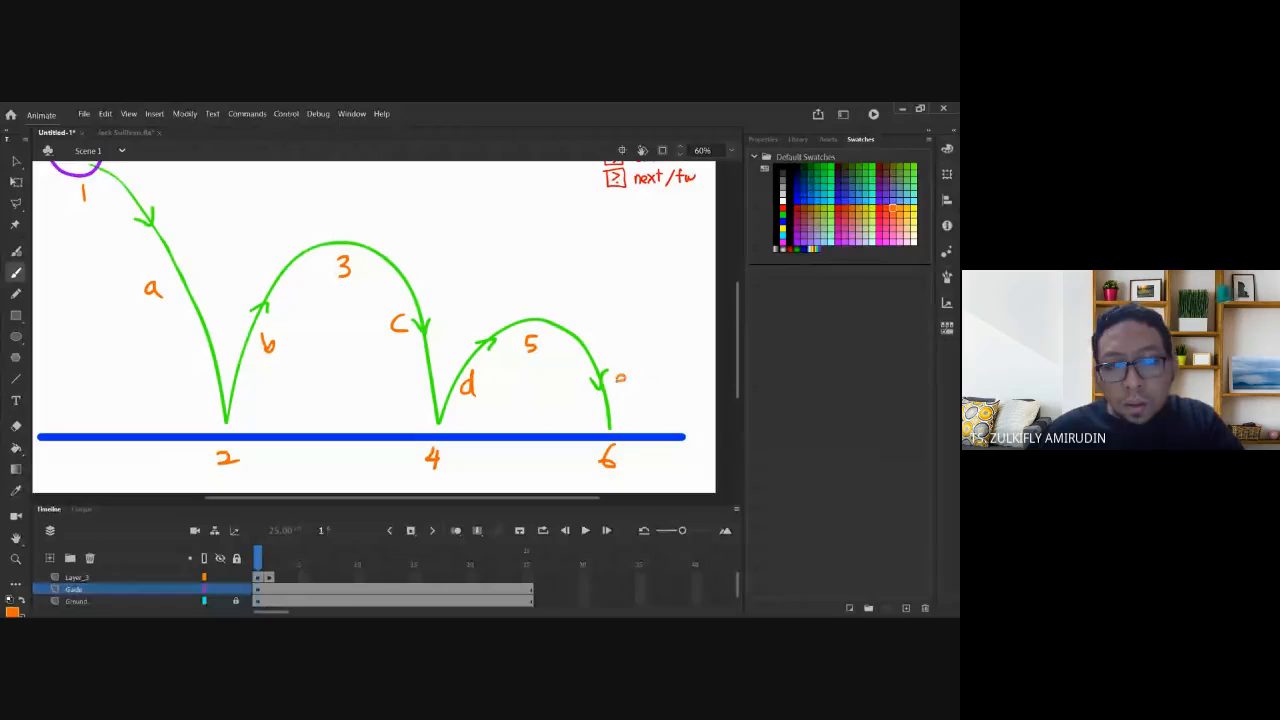
click(260, 578)
Compare frames 1 and 2 and turn on onion skinning to see the previous ball.
scroll(200, 250, up, 2)
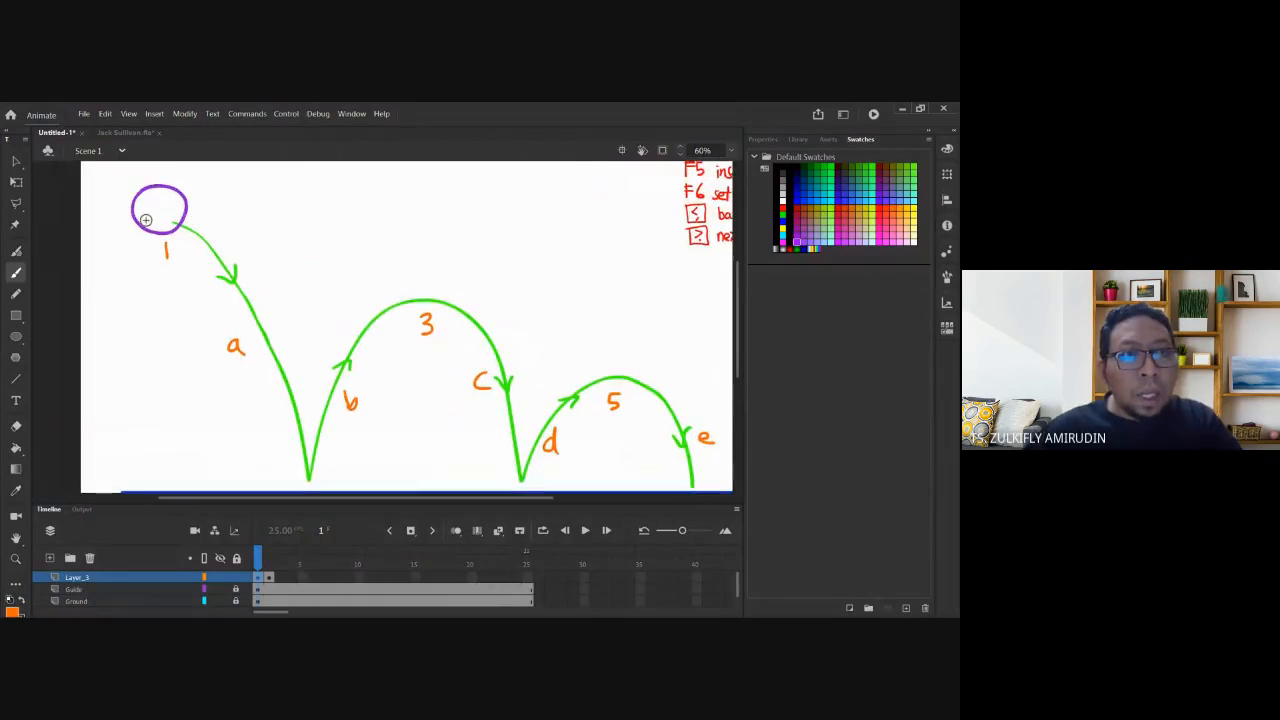
scroll(238, 256, down, 2)
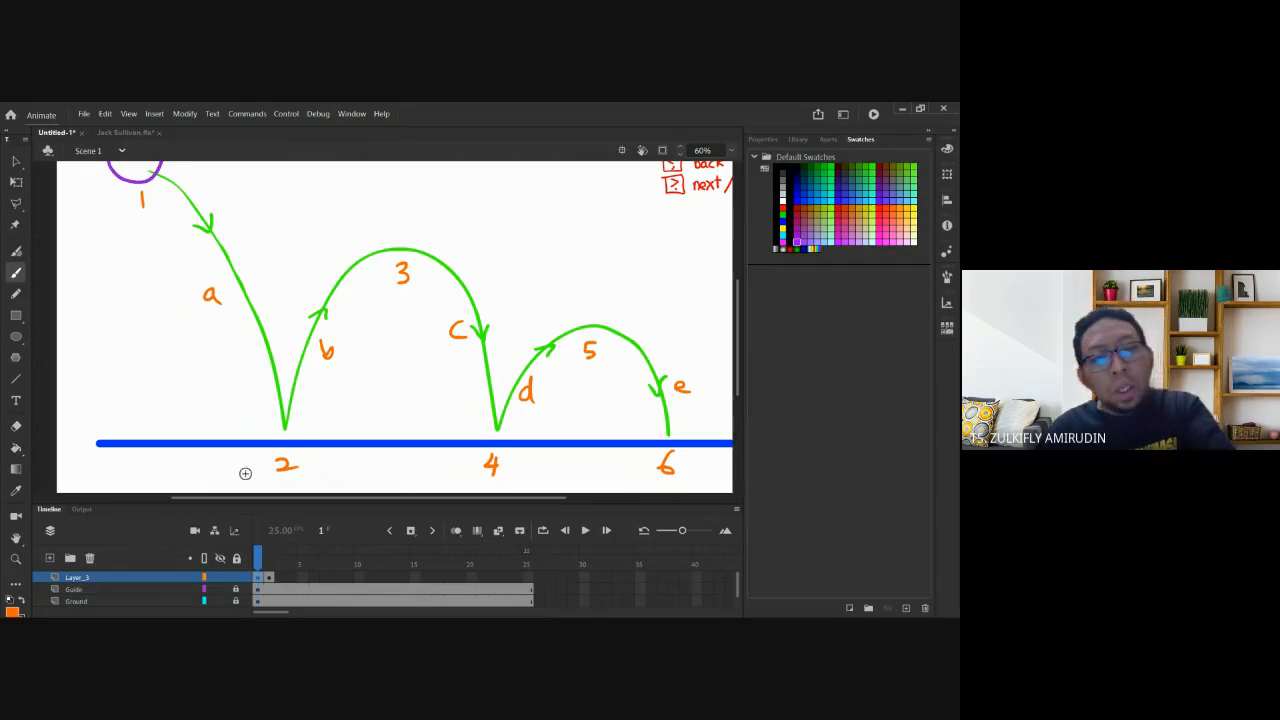
key(period)
key(comma)
key(period)
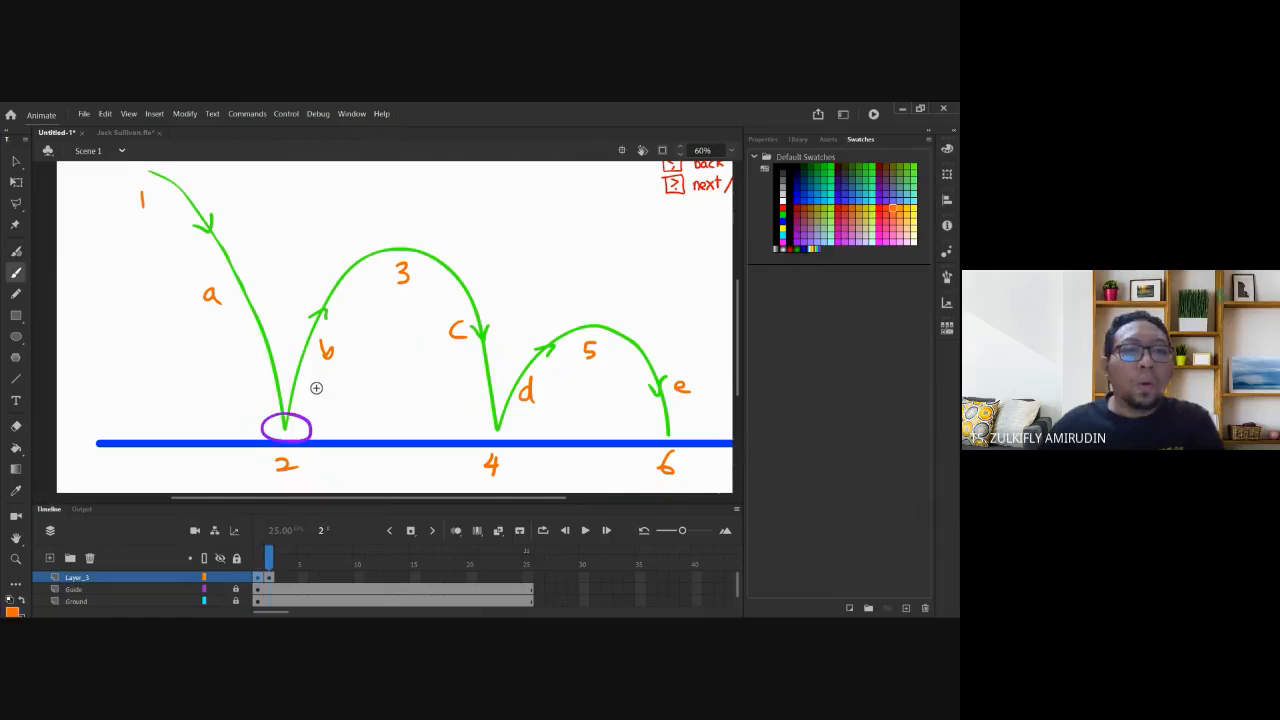
key(v)
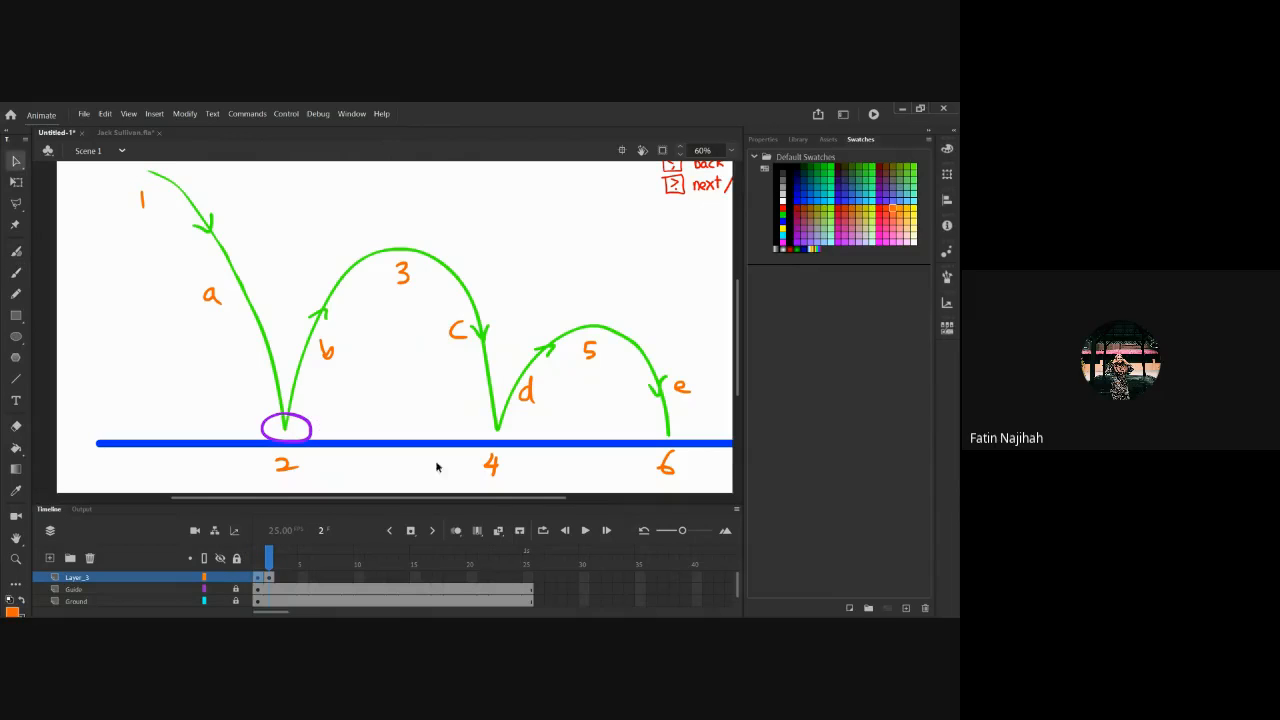
click(456, 531)
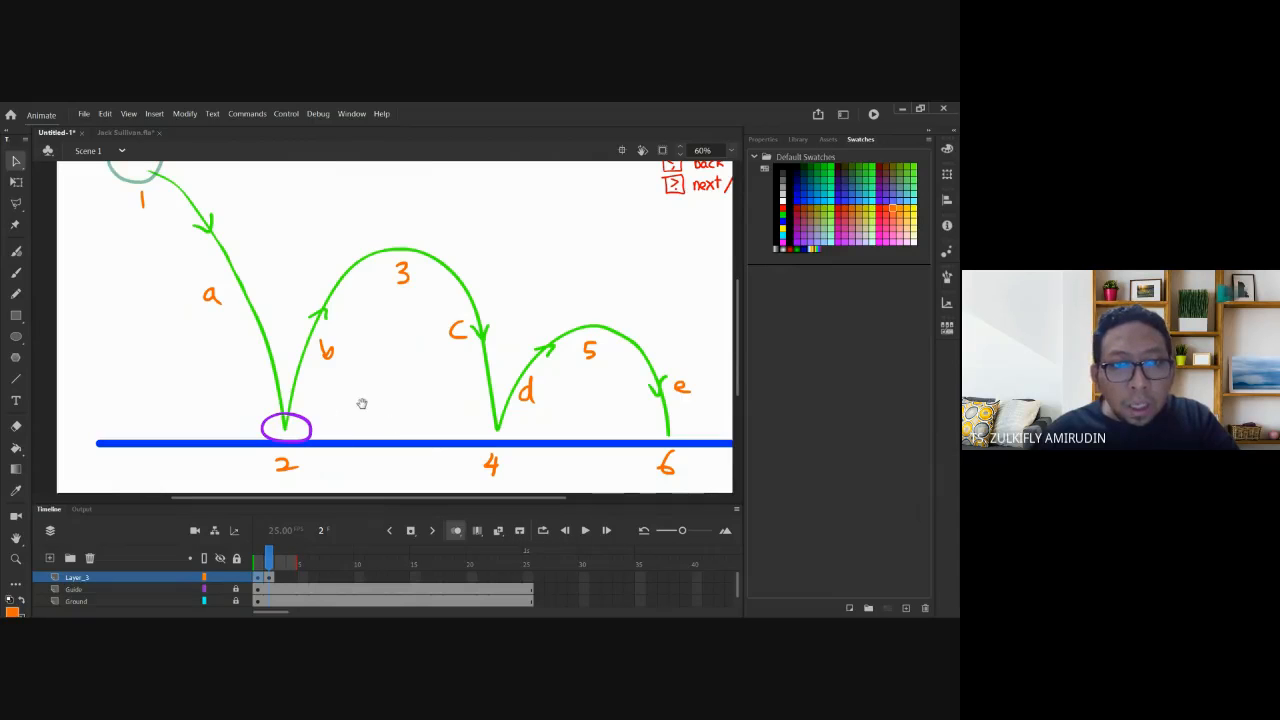
scroll(360, 402, up, 2)
scroll(360, 402, left, 2)
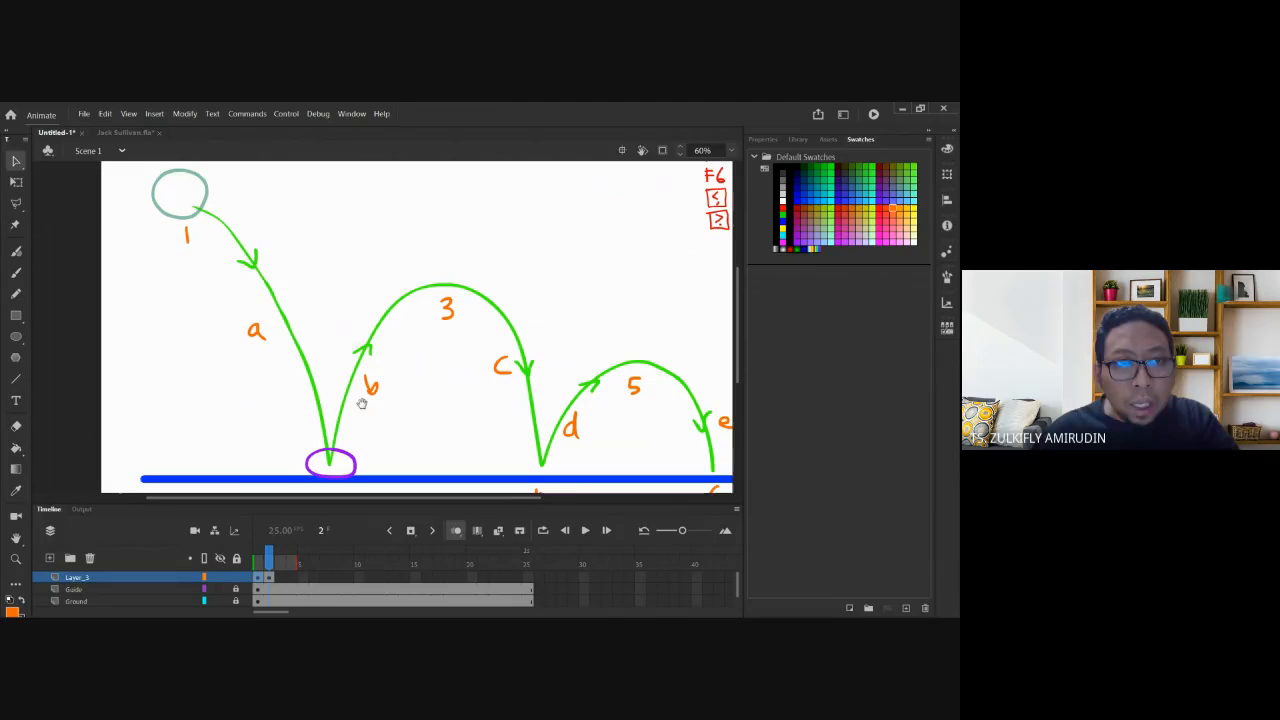
Enlarge the first-contact ball slightly with Free Transform, nudge it, and add a frame-3 keyframe.
click(355, 469)
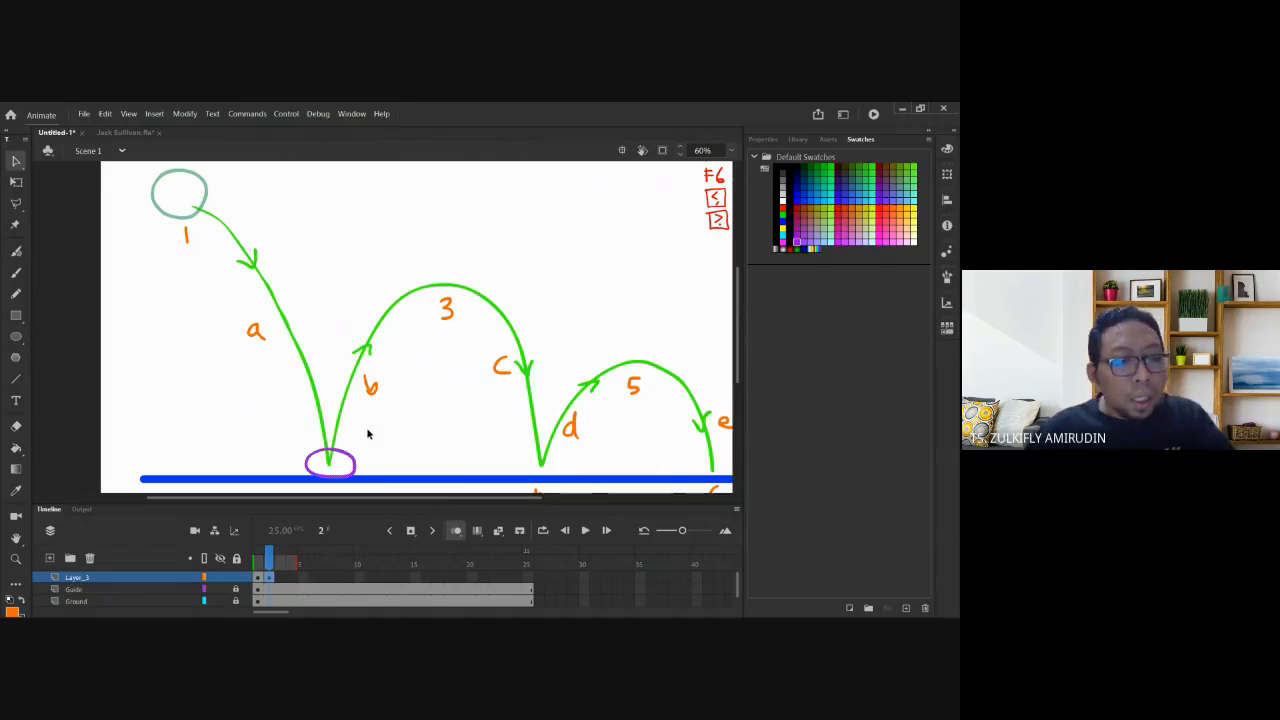
key(q)
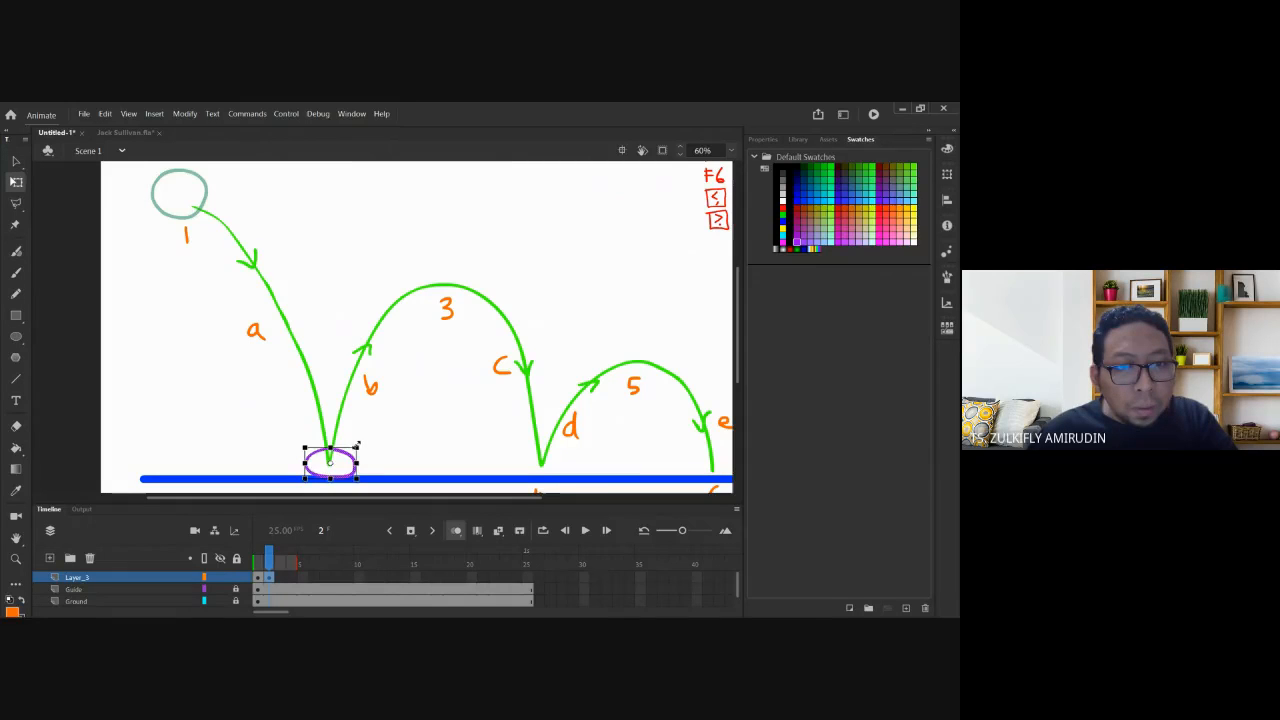
drag(357, 444, 362, 441)
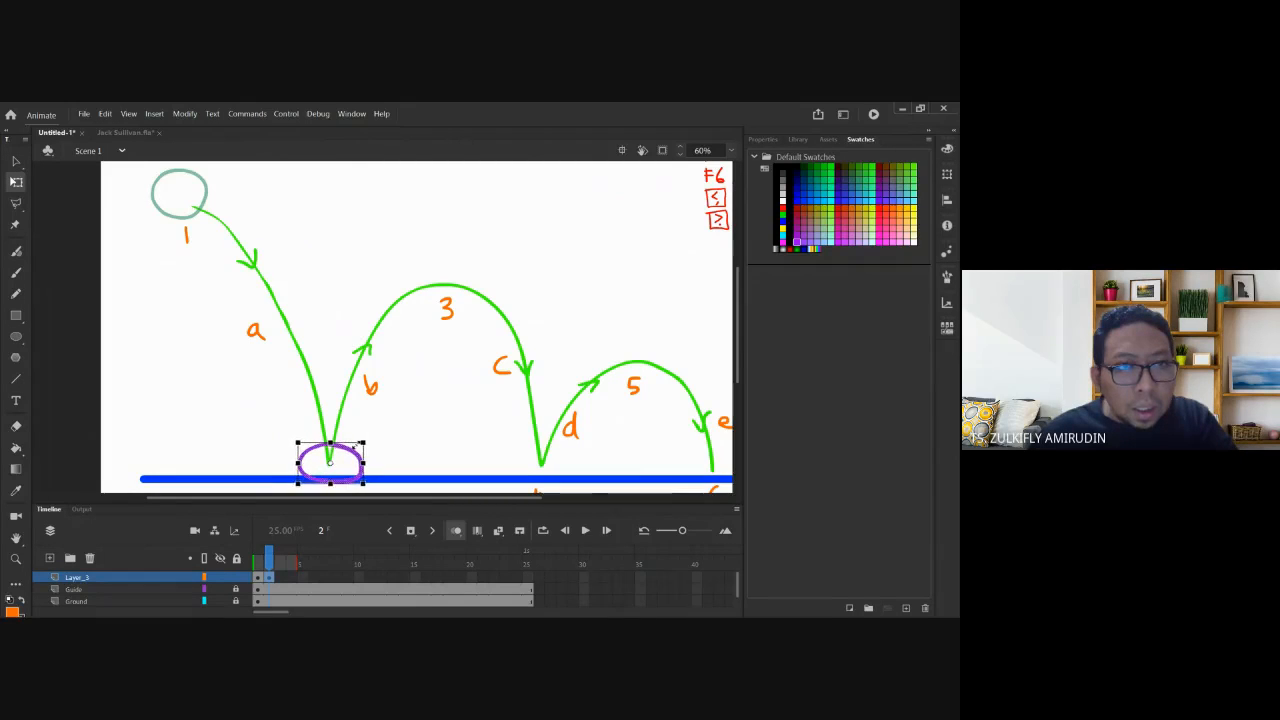
click(368, 446)
click(345, 453)
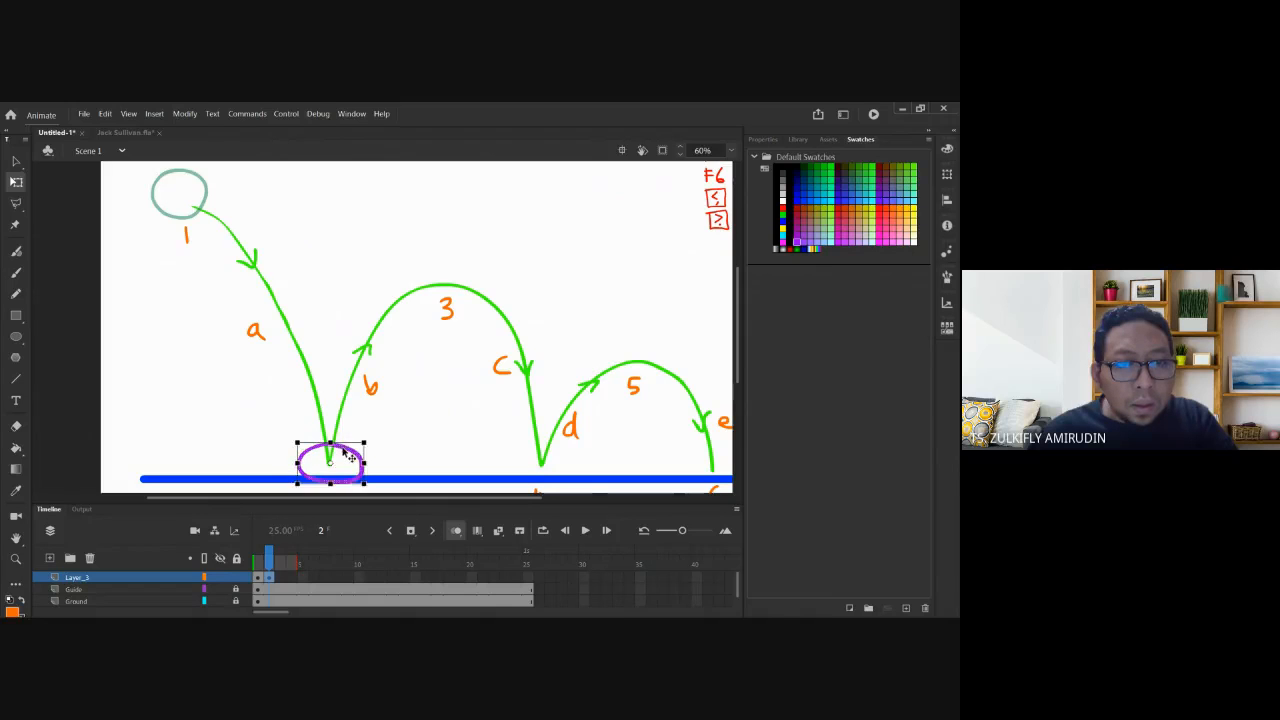
key(shift+Up)
key(shift+Up)
key(shift+Up)
key(shift+Down)
click(400, 398)
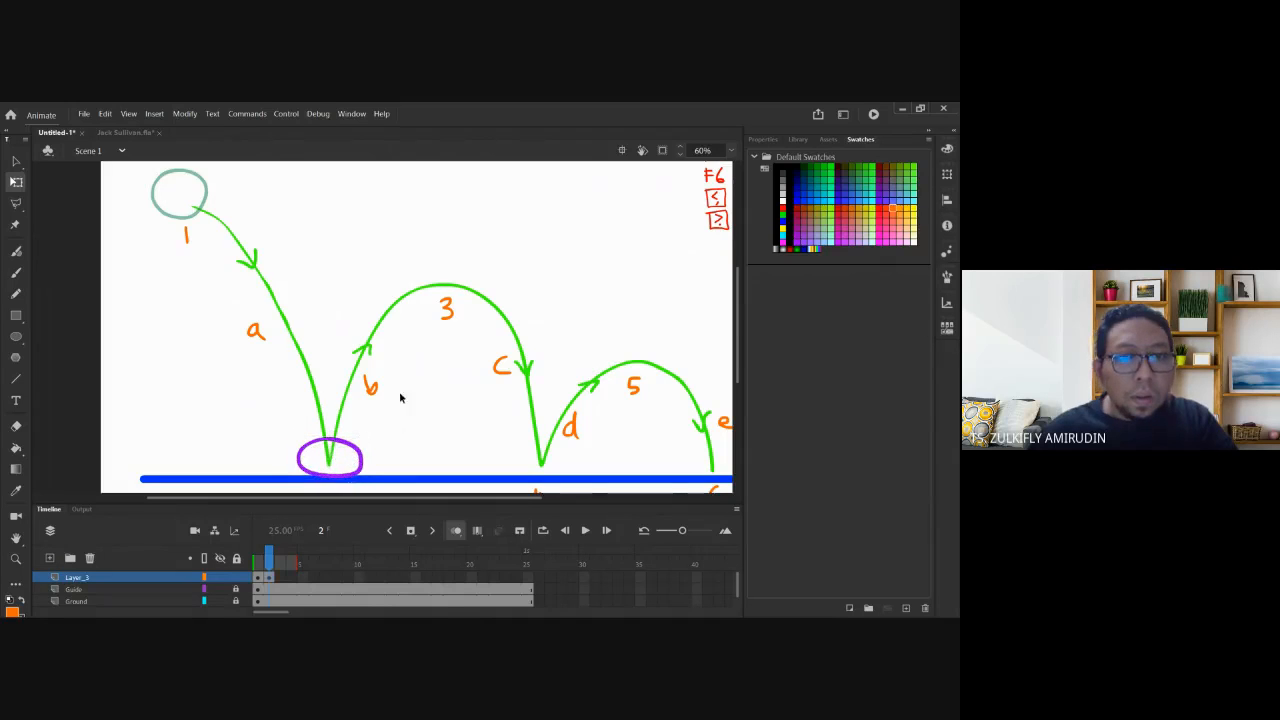
key(F6)
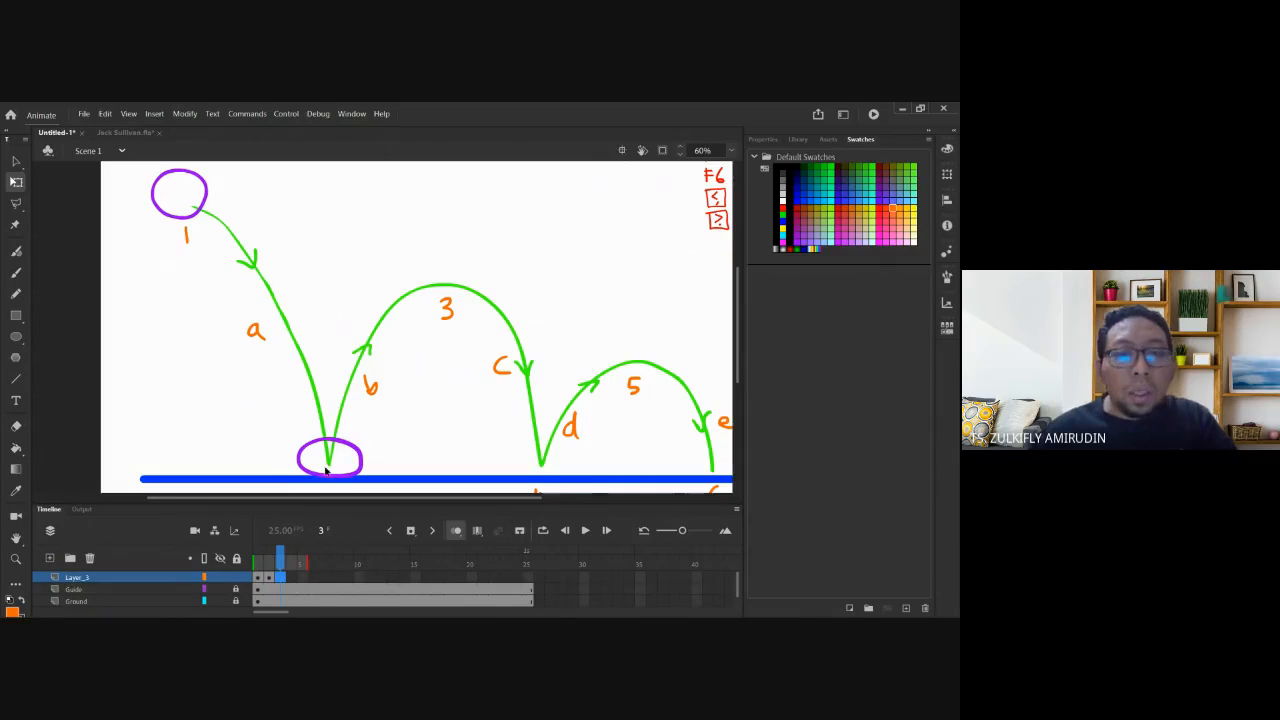
Make frame 3 a blank keyframe and paste frame 1's ball onto the arc-3 peak.
right_click(285, 584)
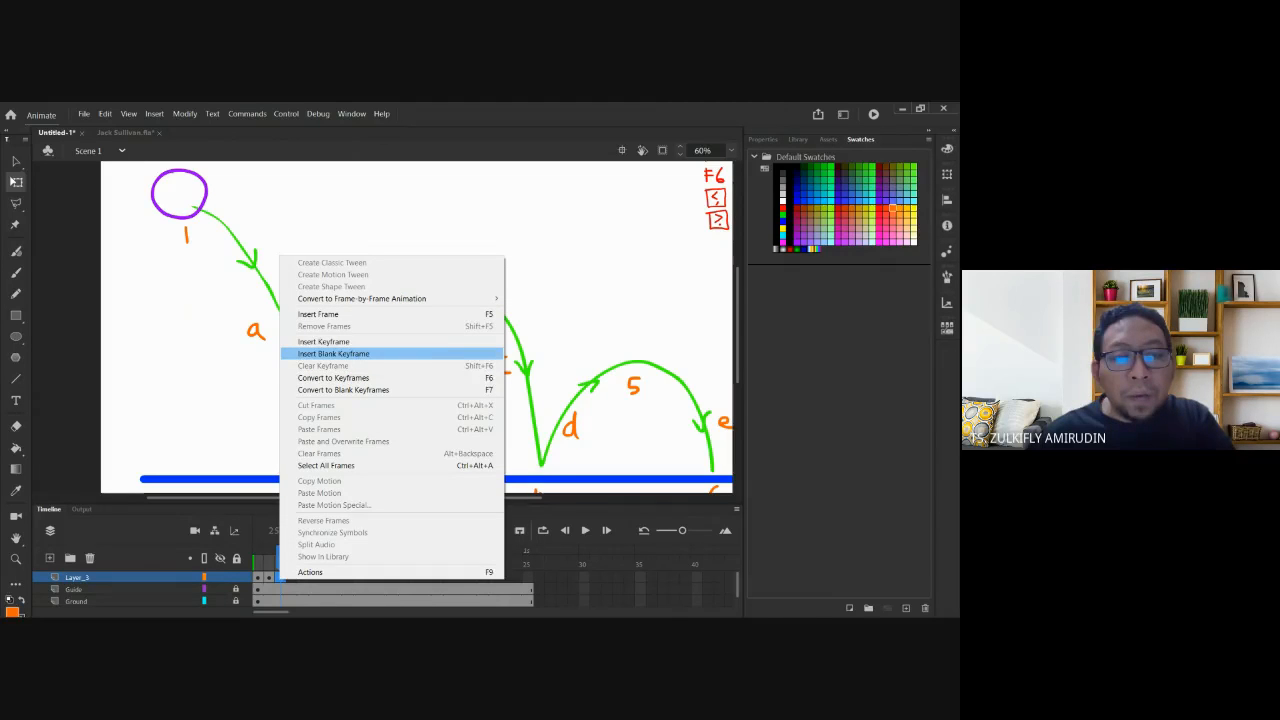
click(368, 356)
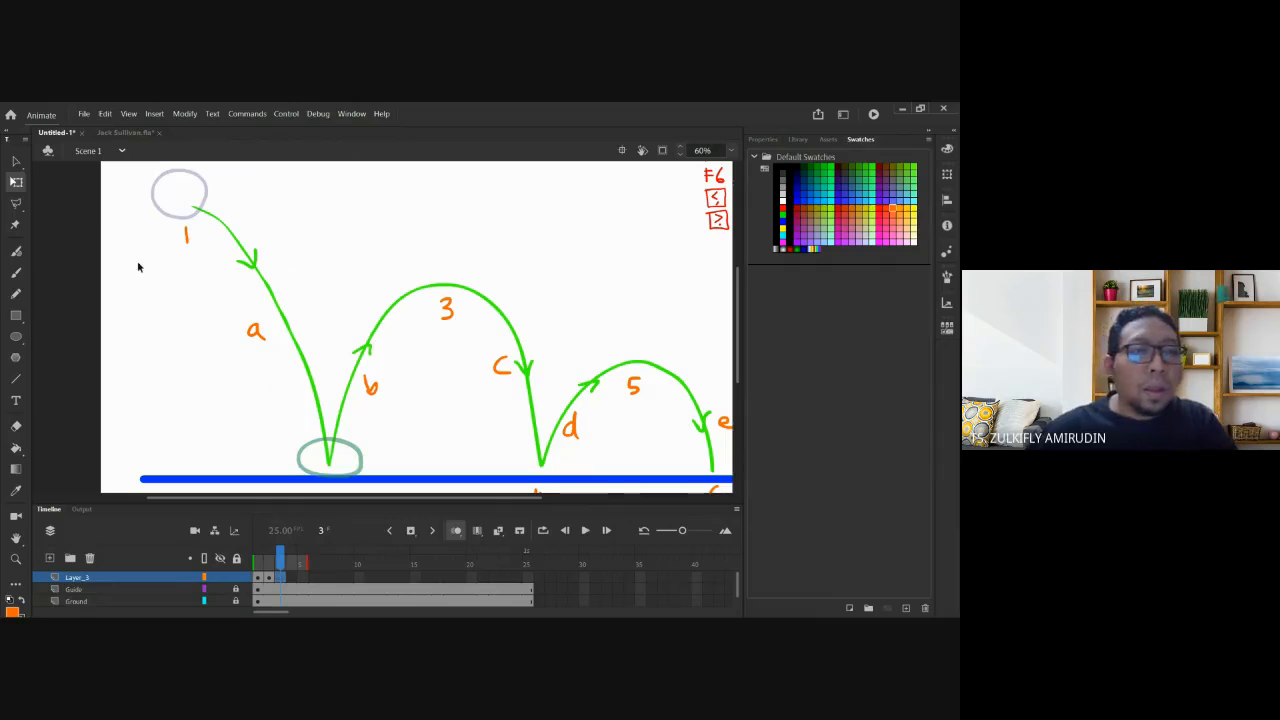
click(261, 578)
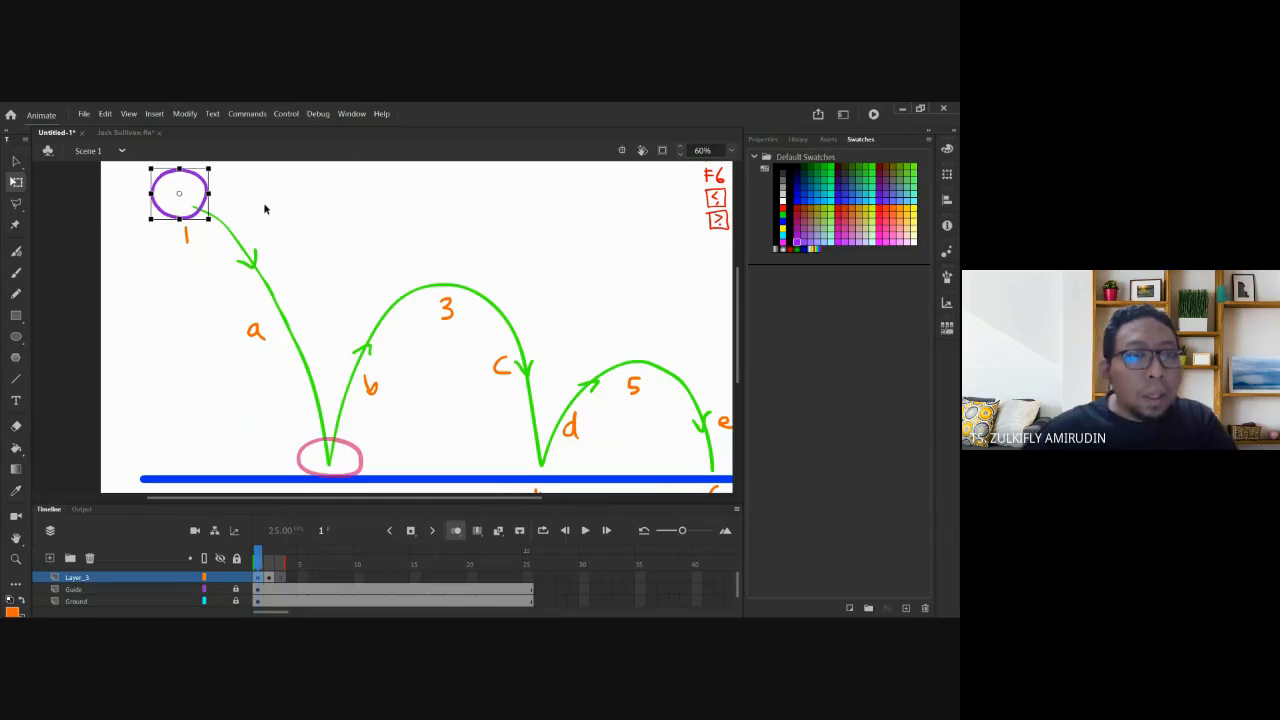
click(281, 578)
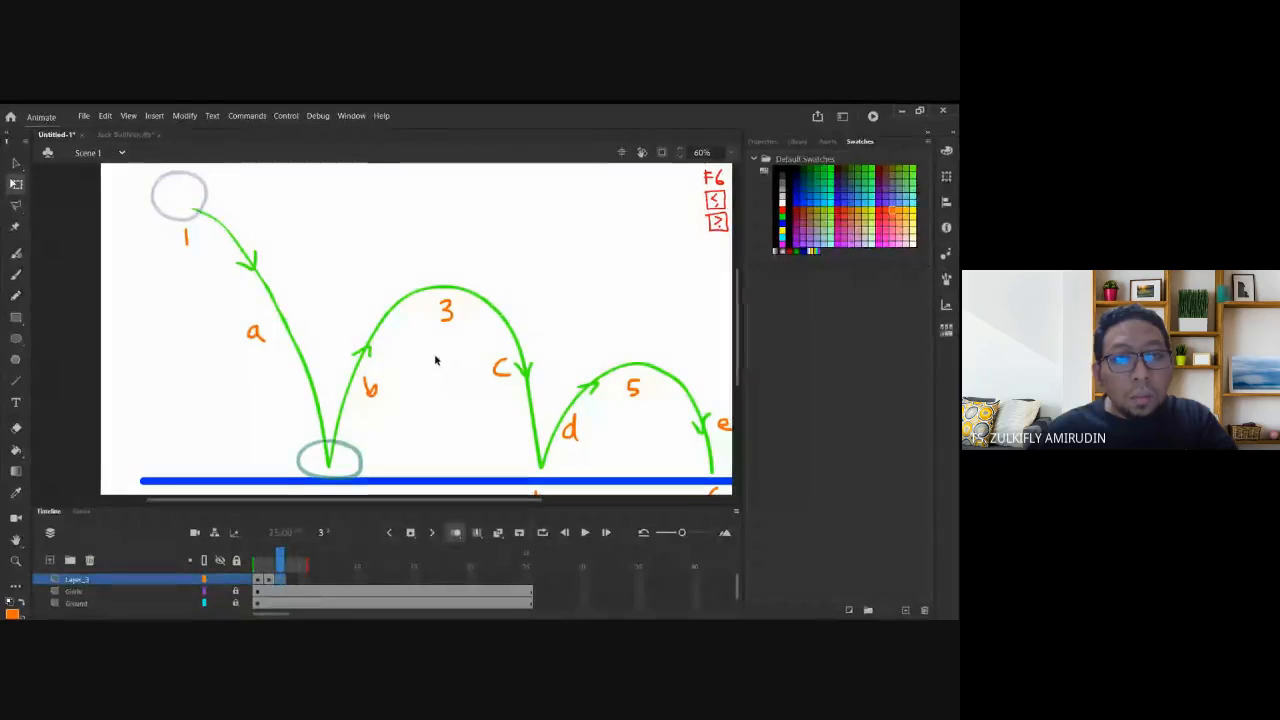
key(ctrl+v)
drag(404, 353, 463, 306)
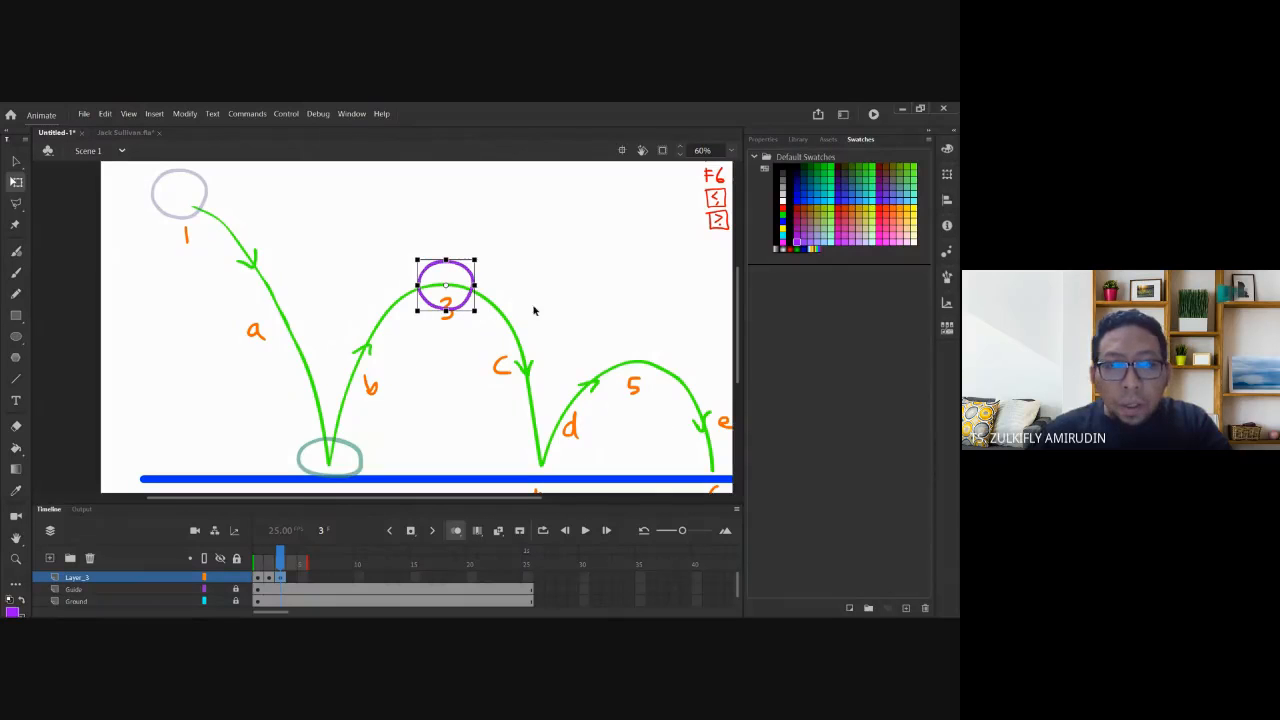
Adjust the frame-3 ball, undo an accidental slant, and settle it round on the arc-3 peak.
drag(597, 305, 543, 297)
click(503, 294)
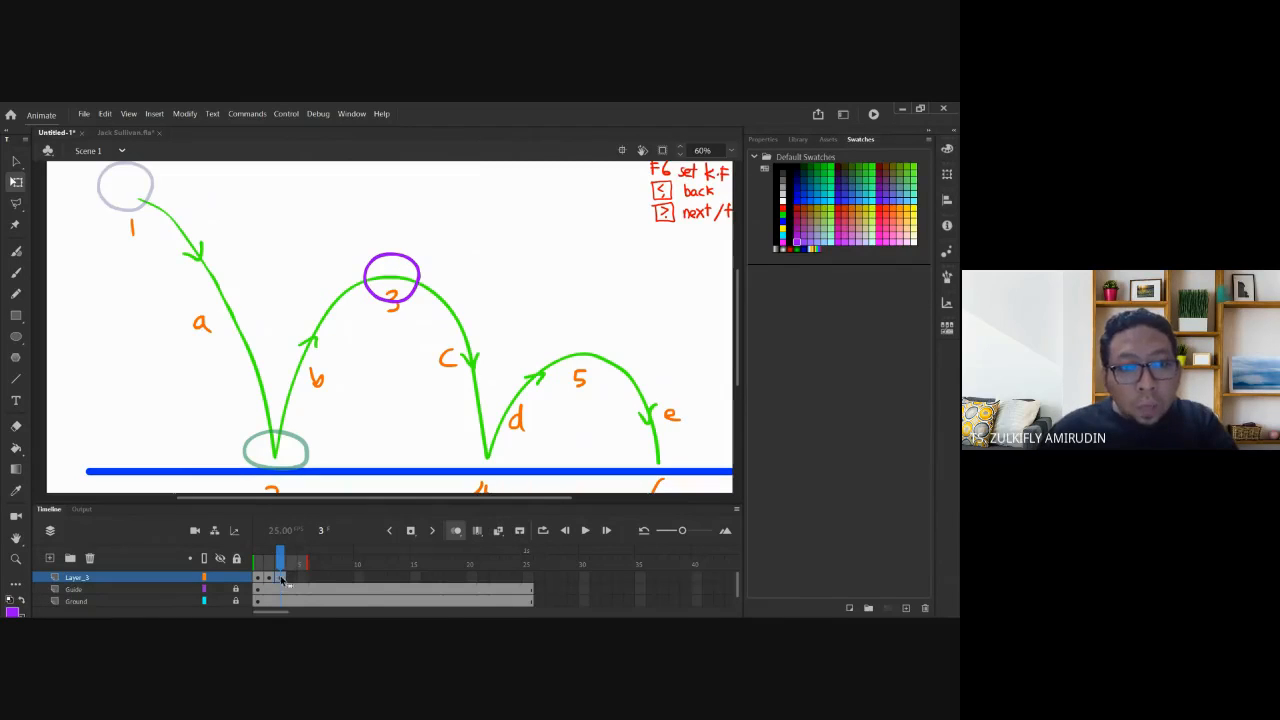
key(ctrl+a)
drag(412, 296, 458, 295)
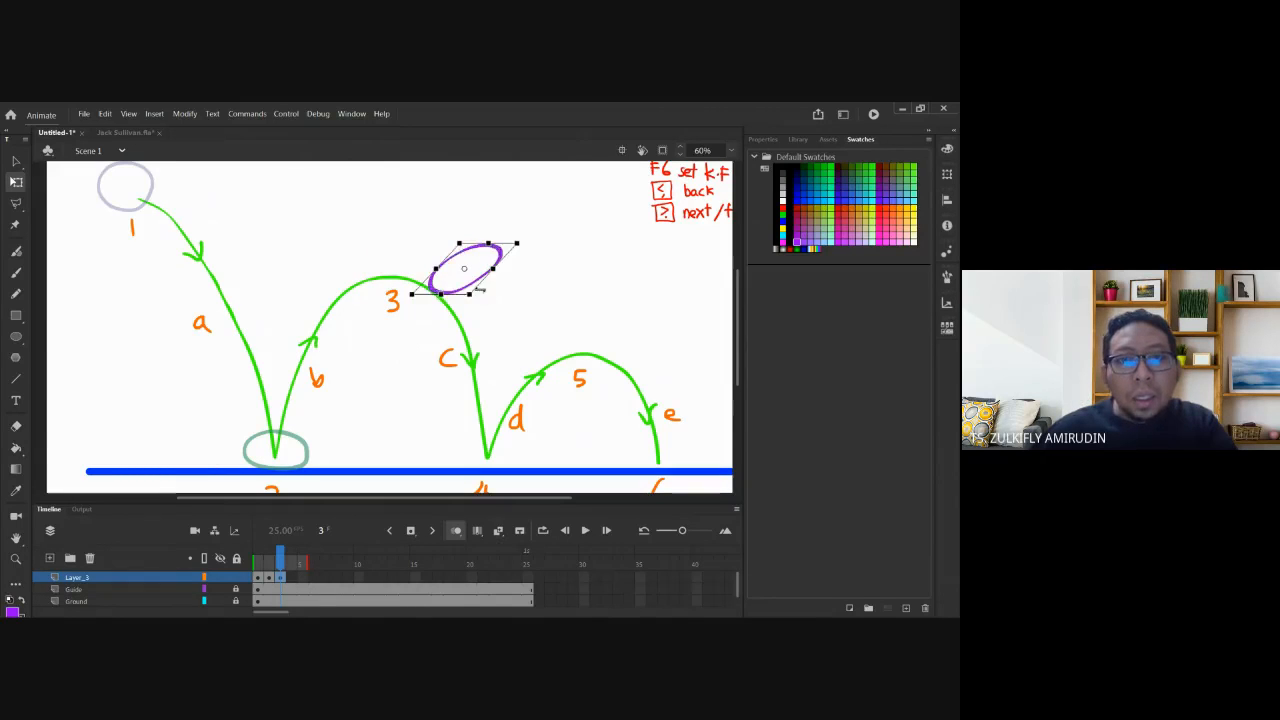
key(Escape)
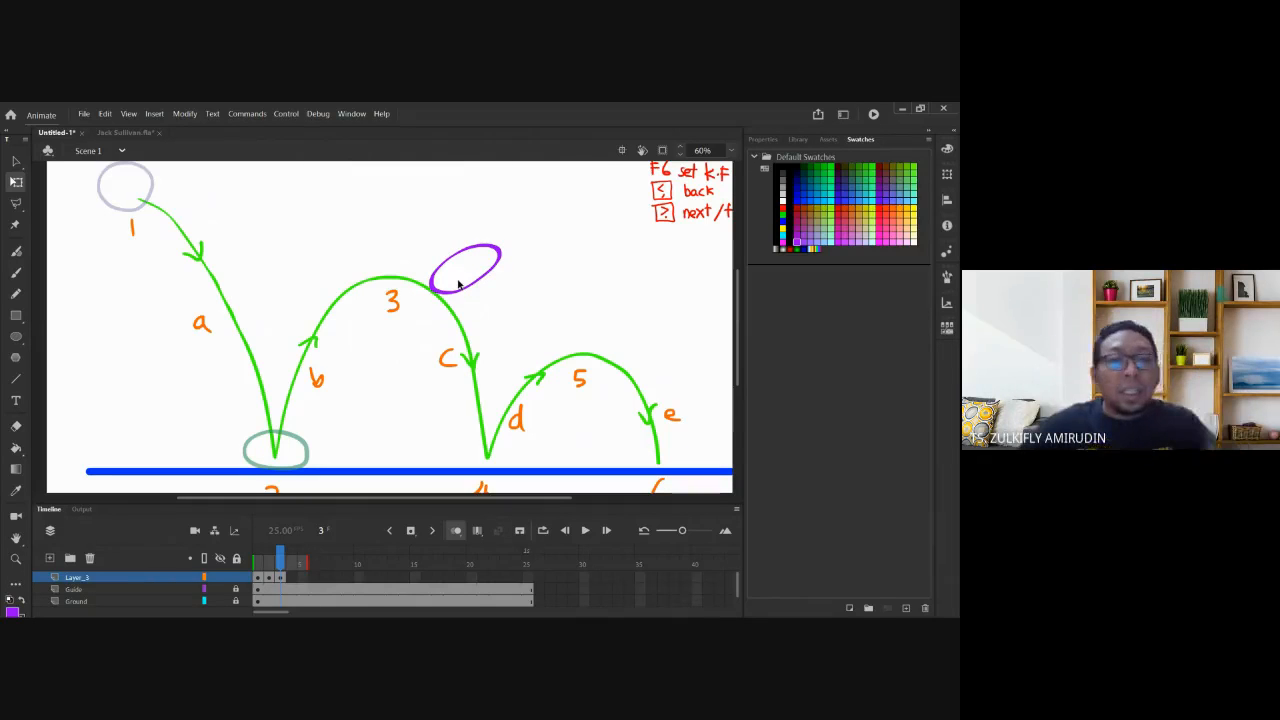
click(460, 283)
key(ctrl+z)
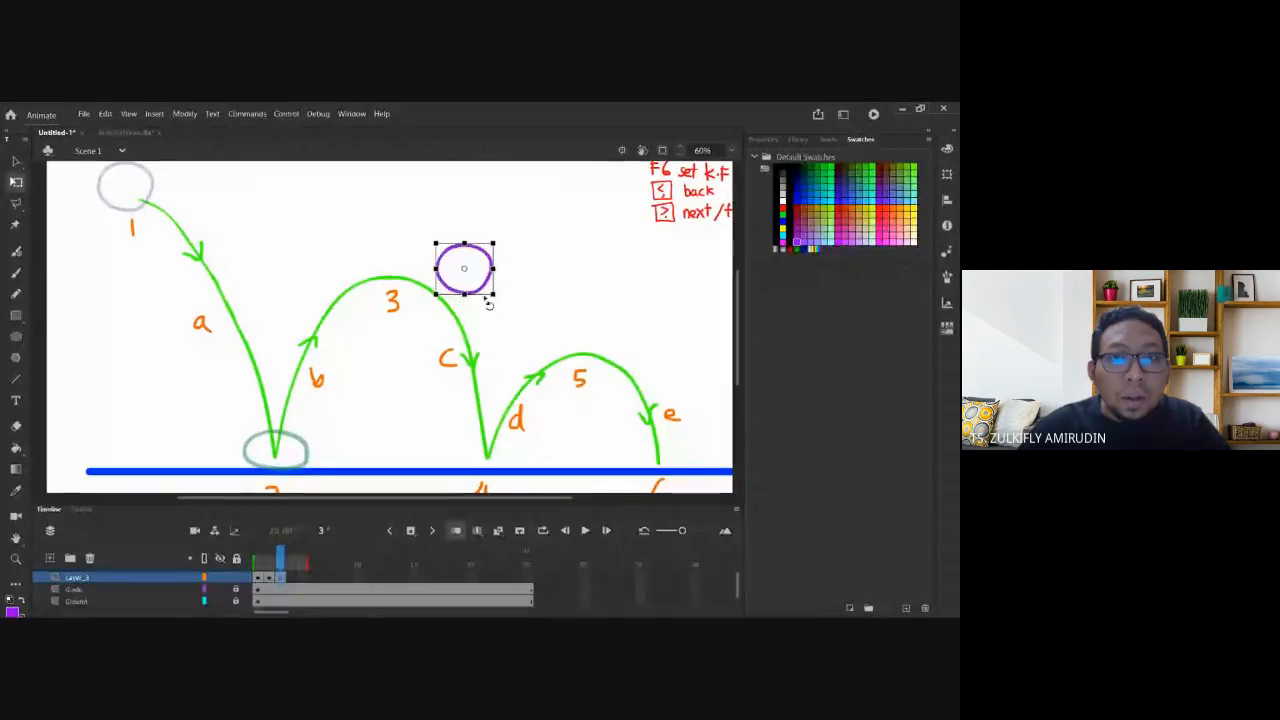
drag(458, 290, 386, 298)
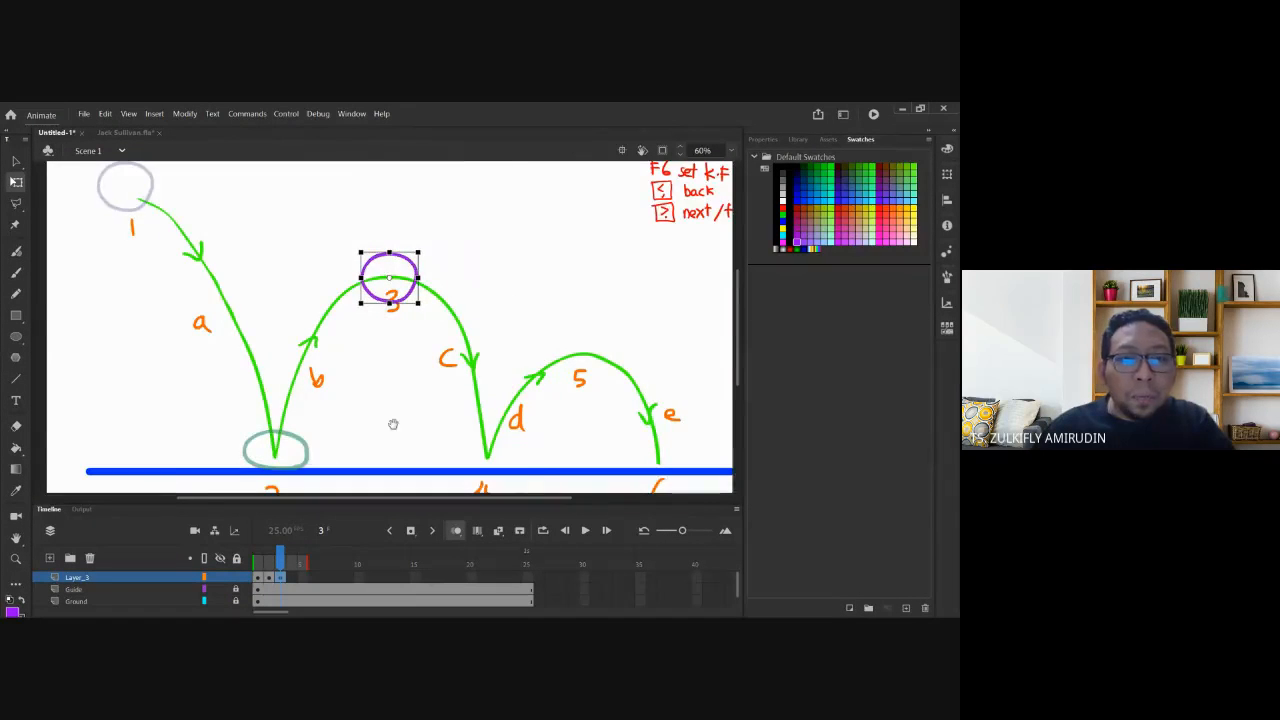
drag(391, 423, 315, 377)
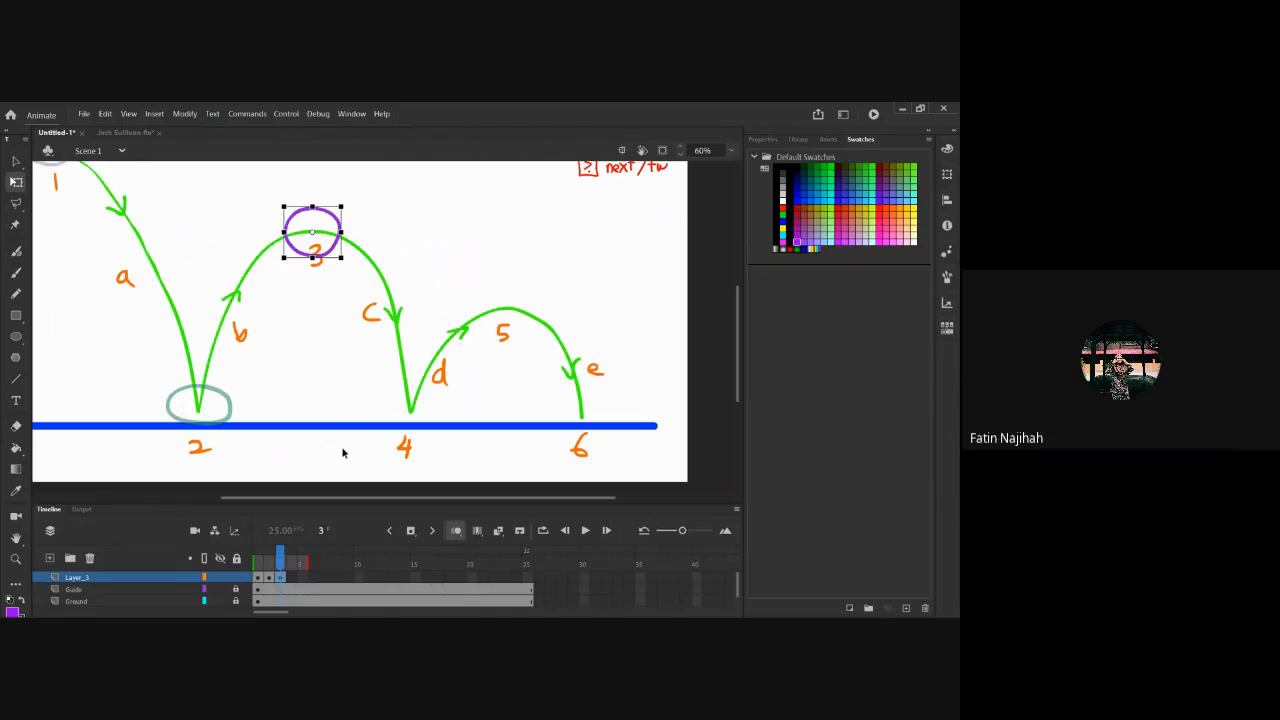
click(290, 579)
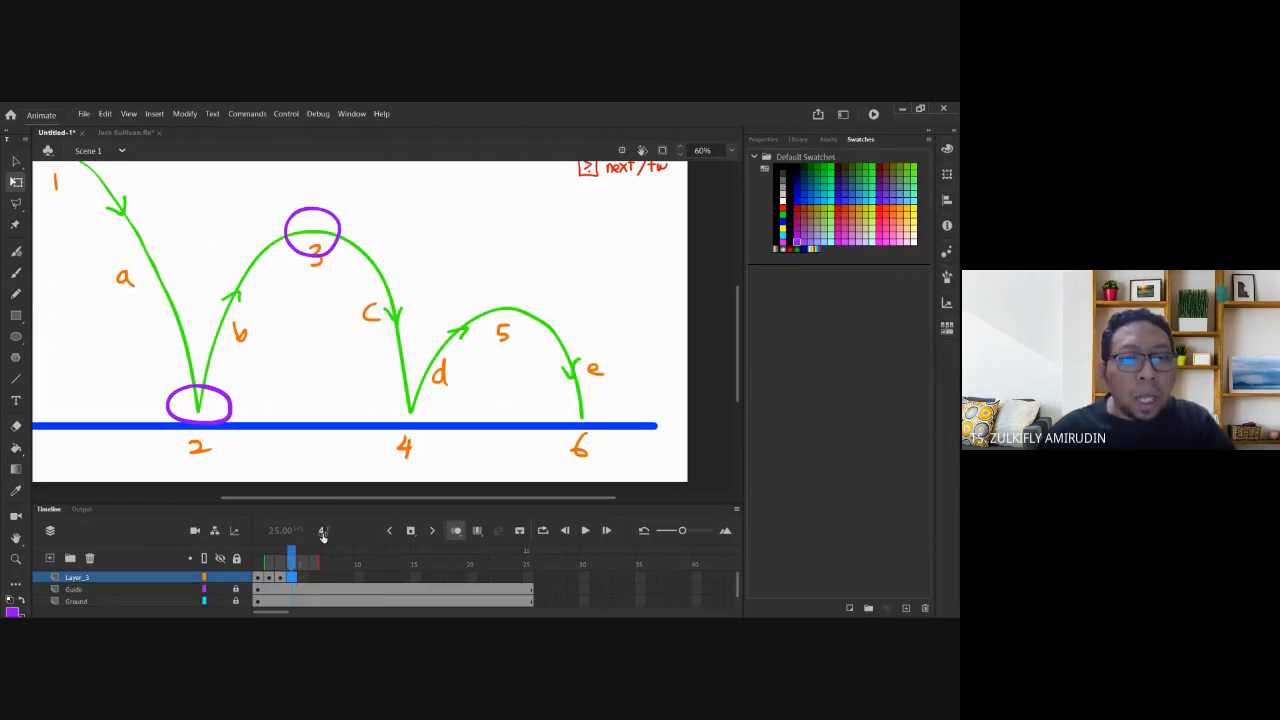
Insert a blank keyframe at frame 4 and place a copy of frame 2's ball on contact point 4.
right_click(296, 580)
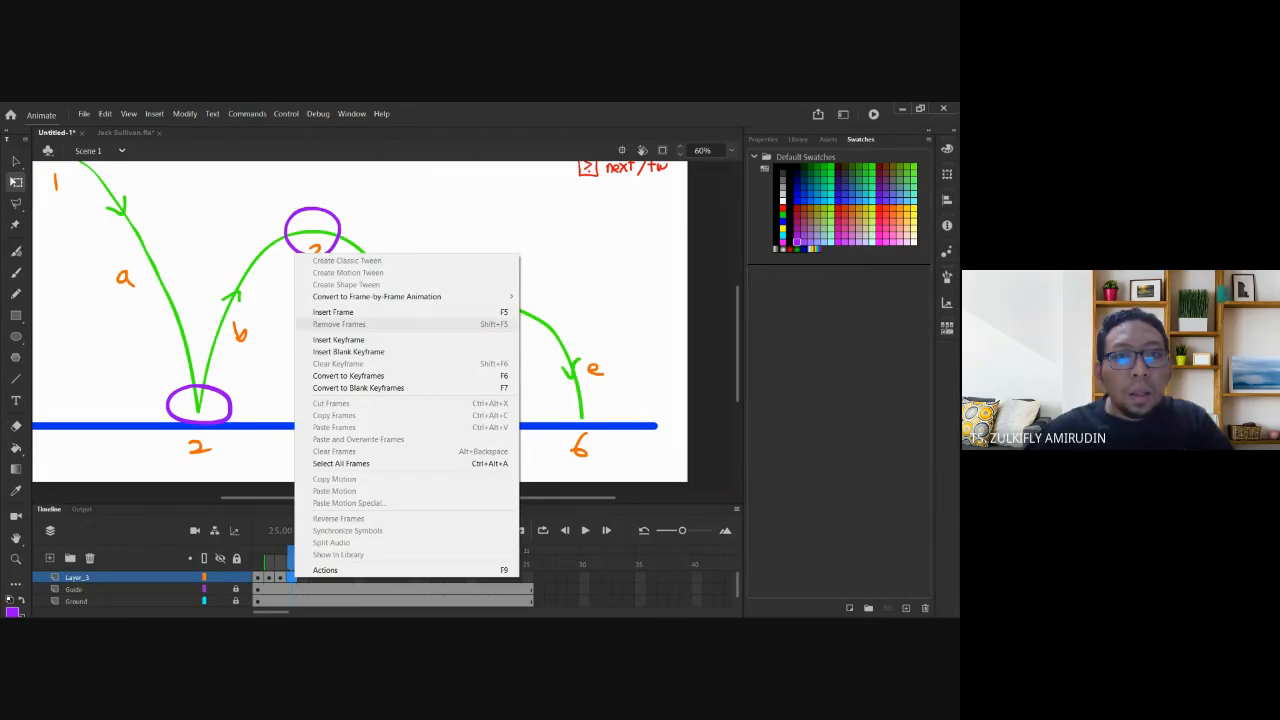
click(348, 351)
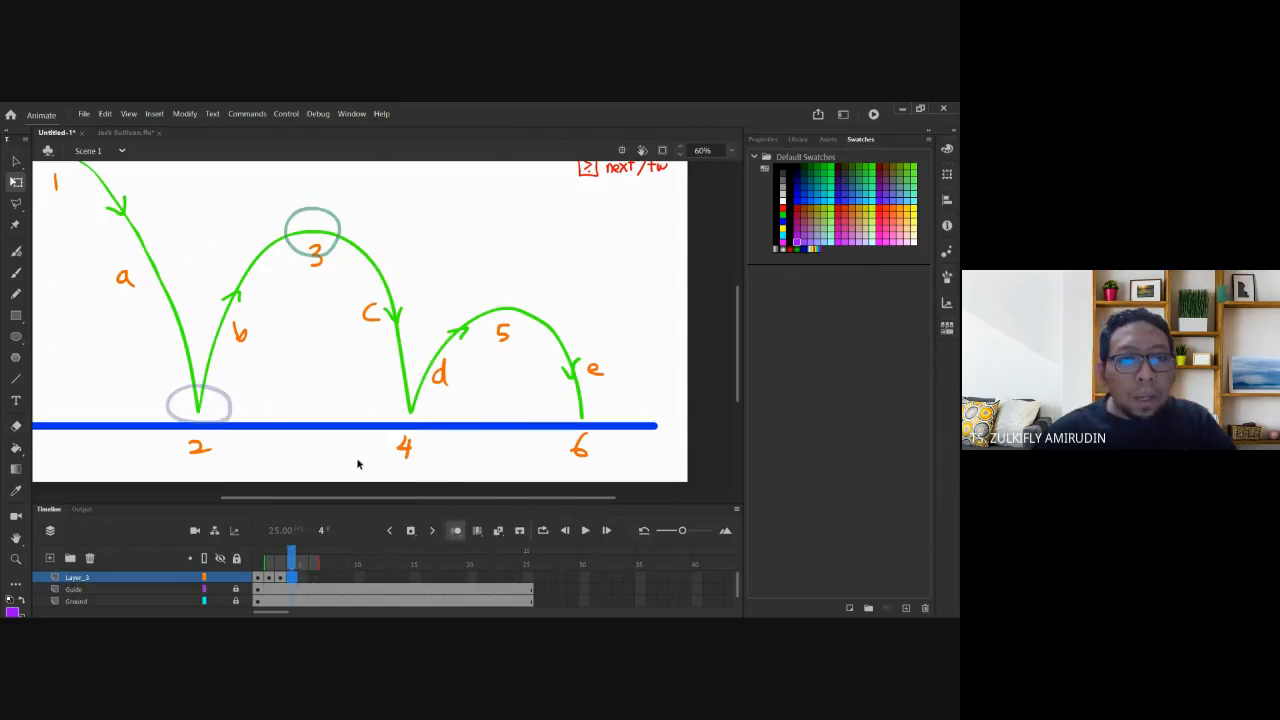
click(268, 578)
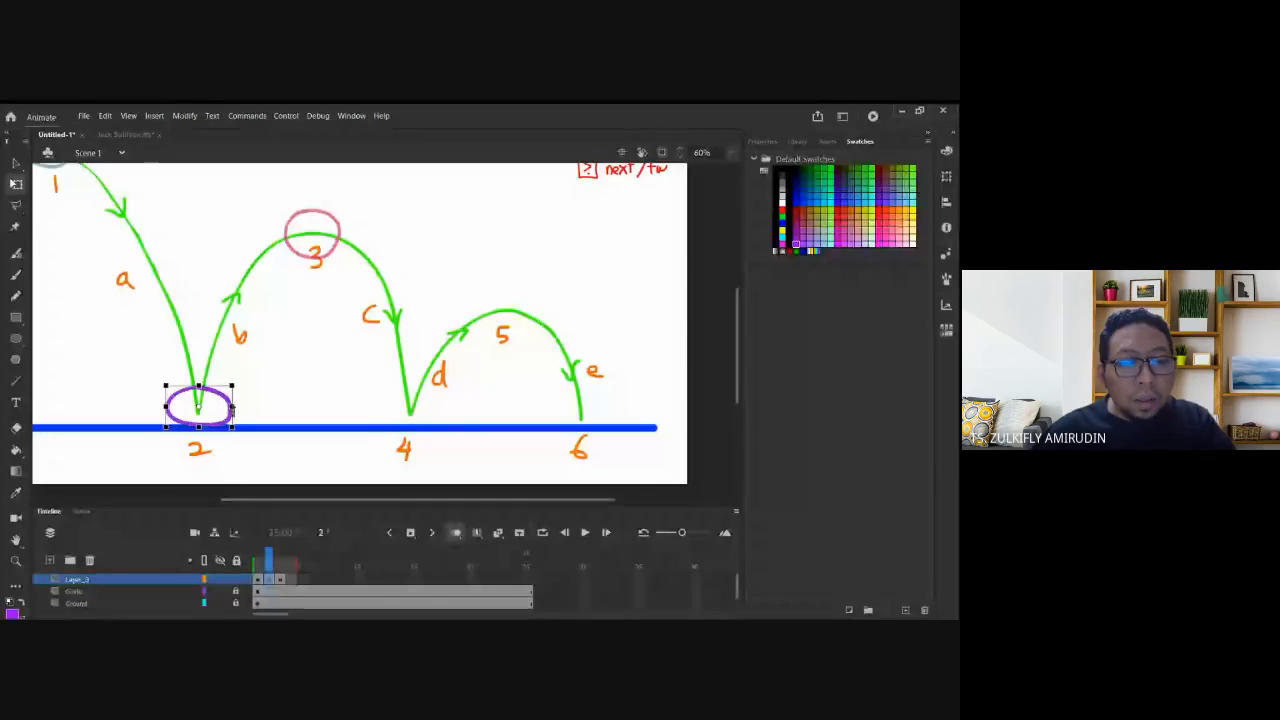
click(292, 578)
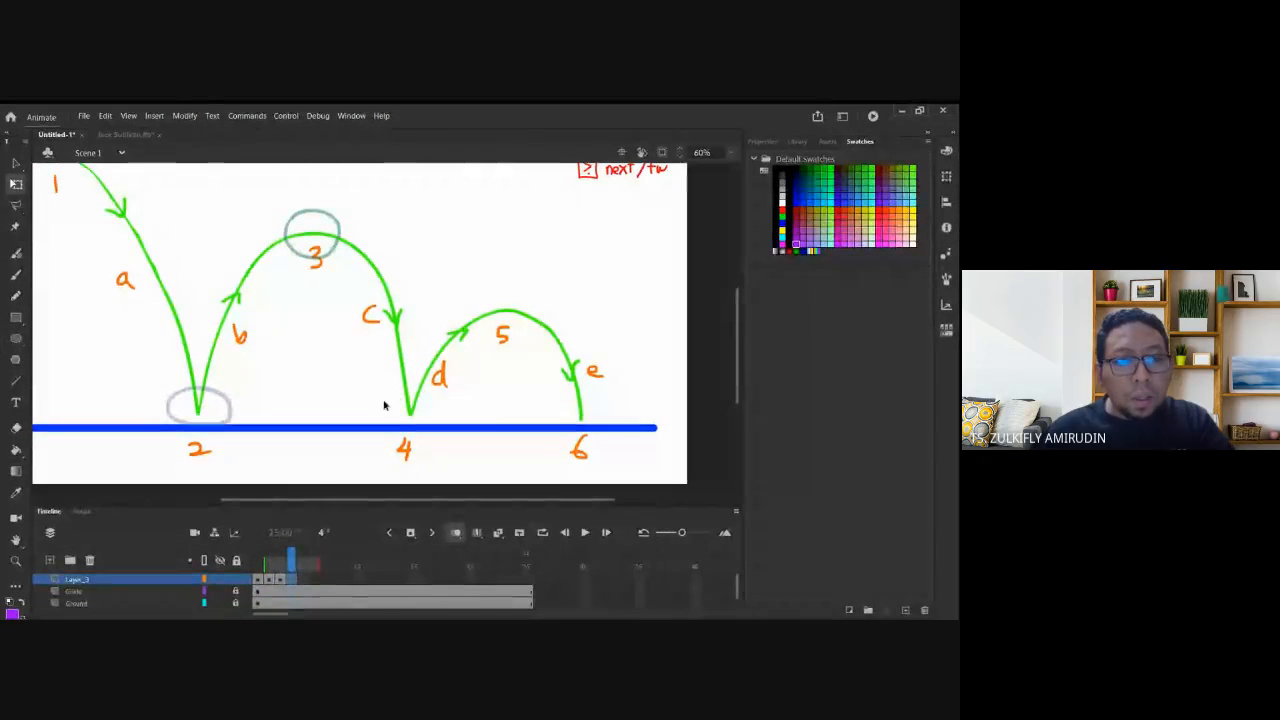
key(ctrl+v)
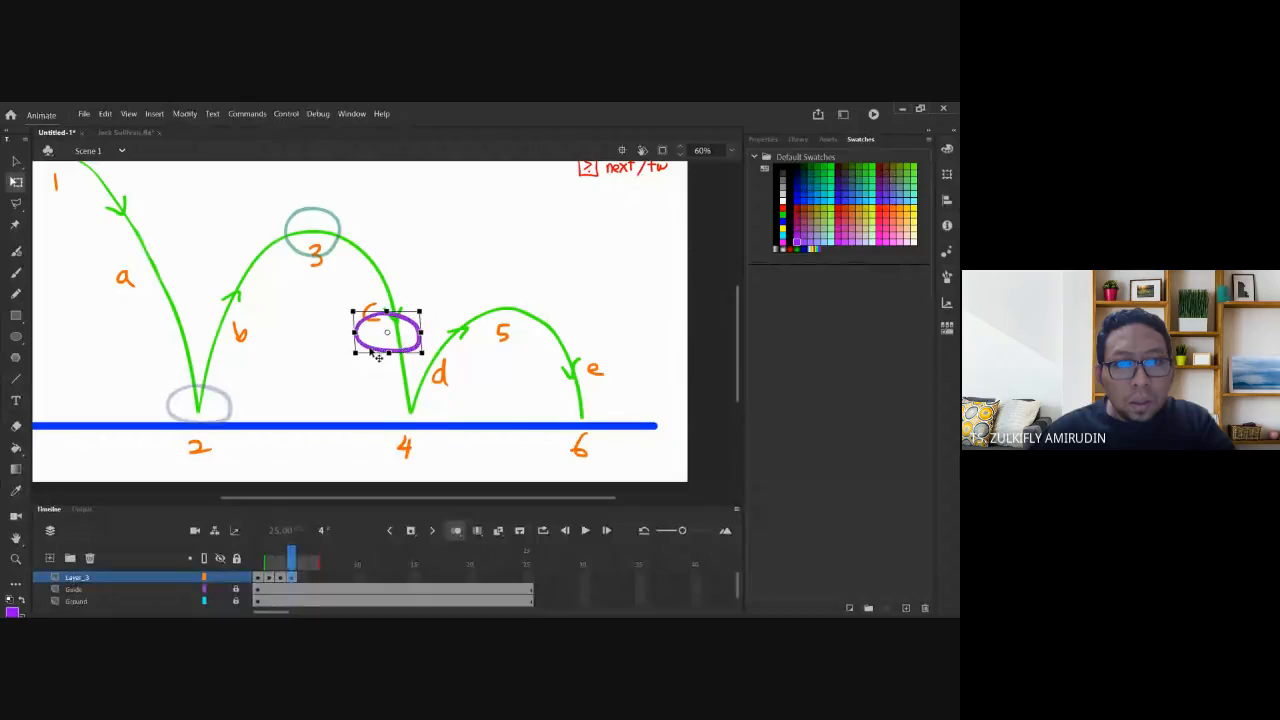
drag(363, 348, 372, 379)
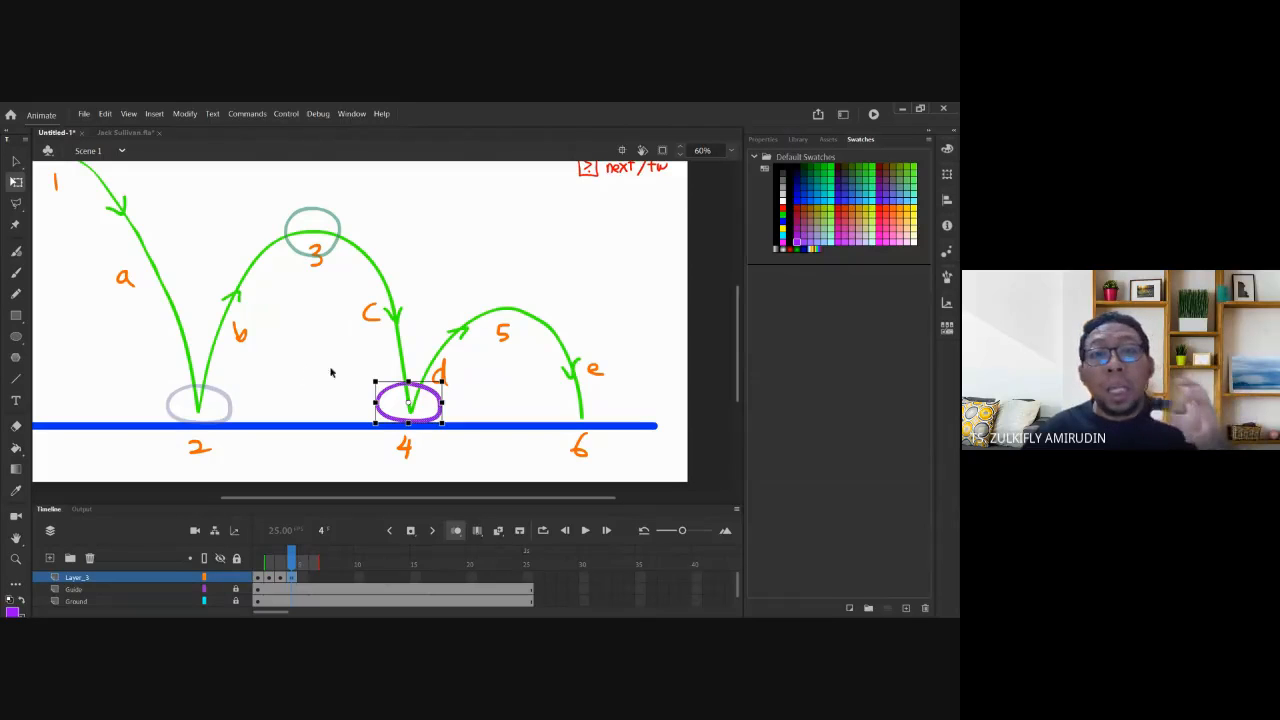
drag(408, 382, 408, 388)
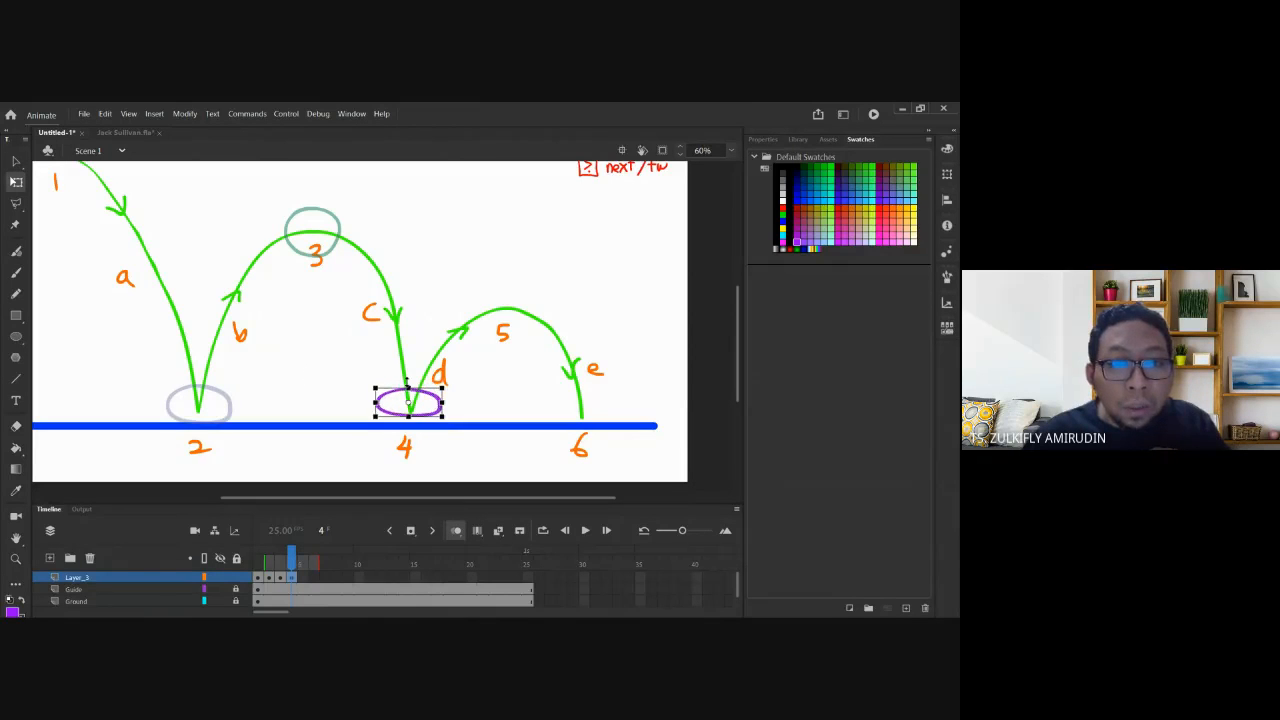
key(ctrl+z)
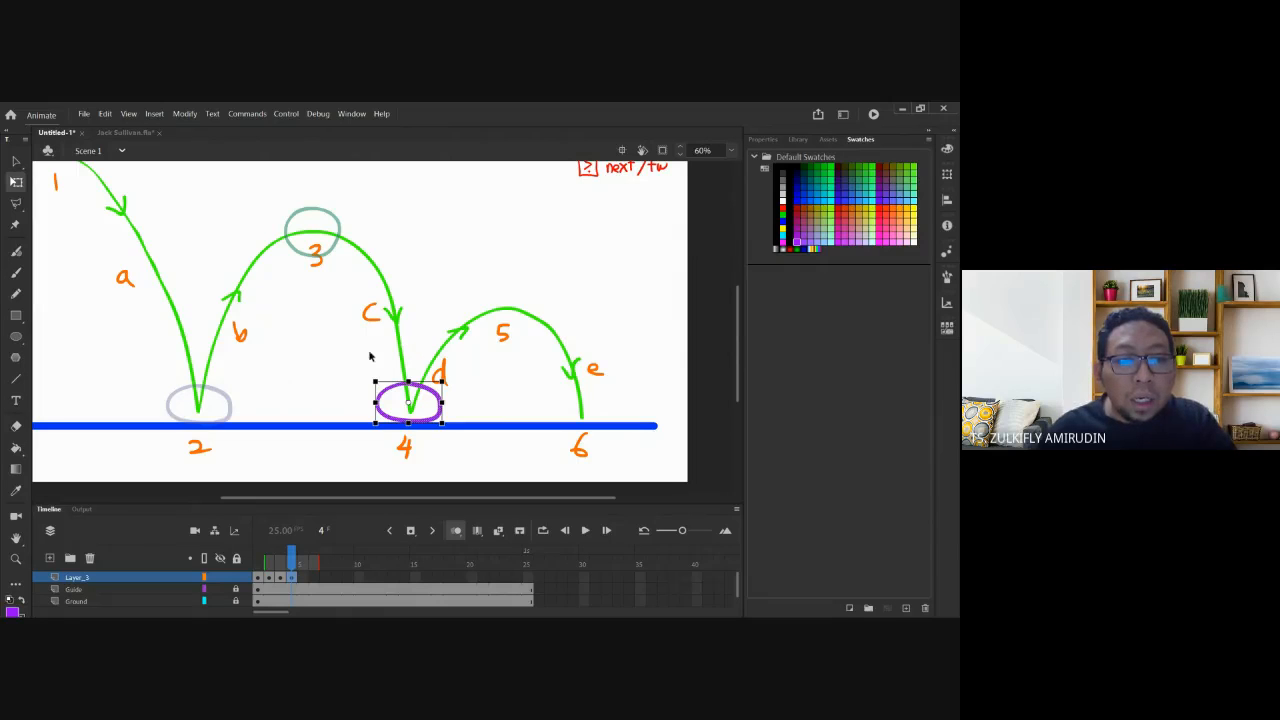
click(281, 578)
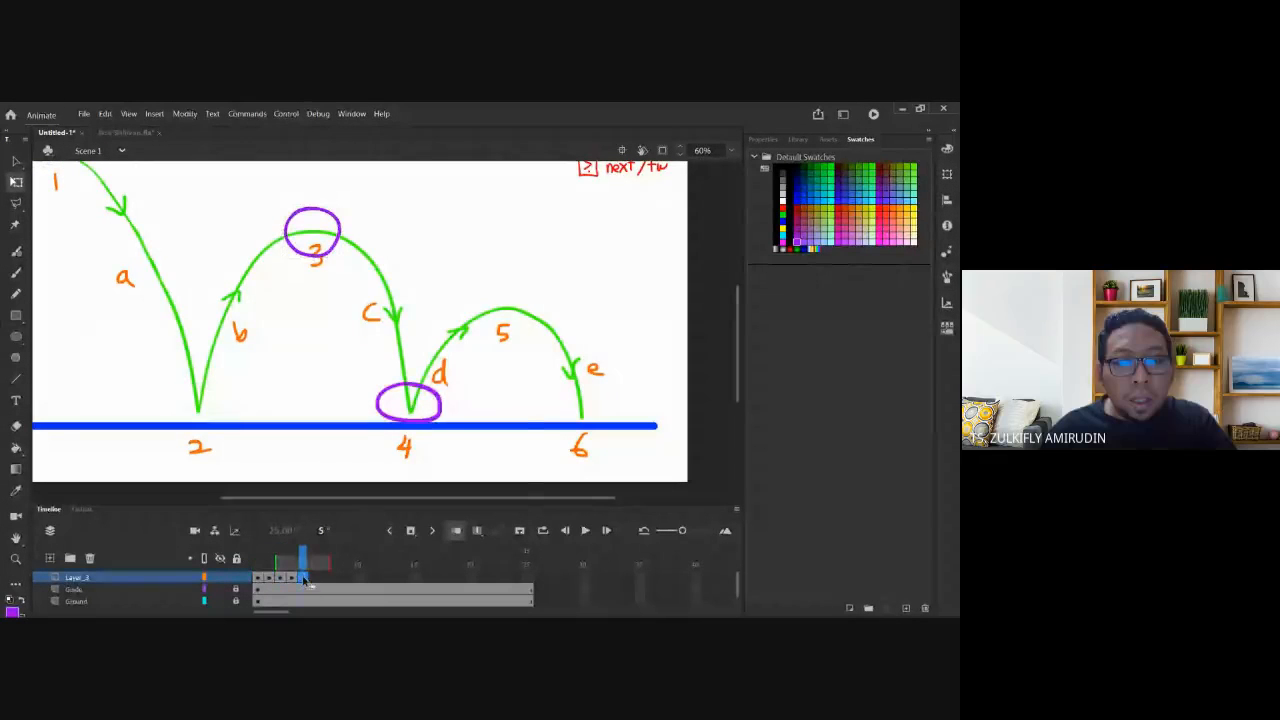
Add a blank keyframe at frame 5 and paste the ball at the arc's peak, position 5.
right_click(302, 578)
click(352, 353)
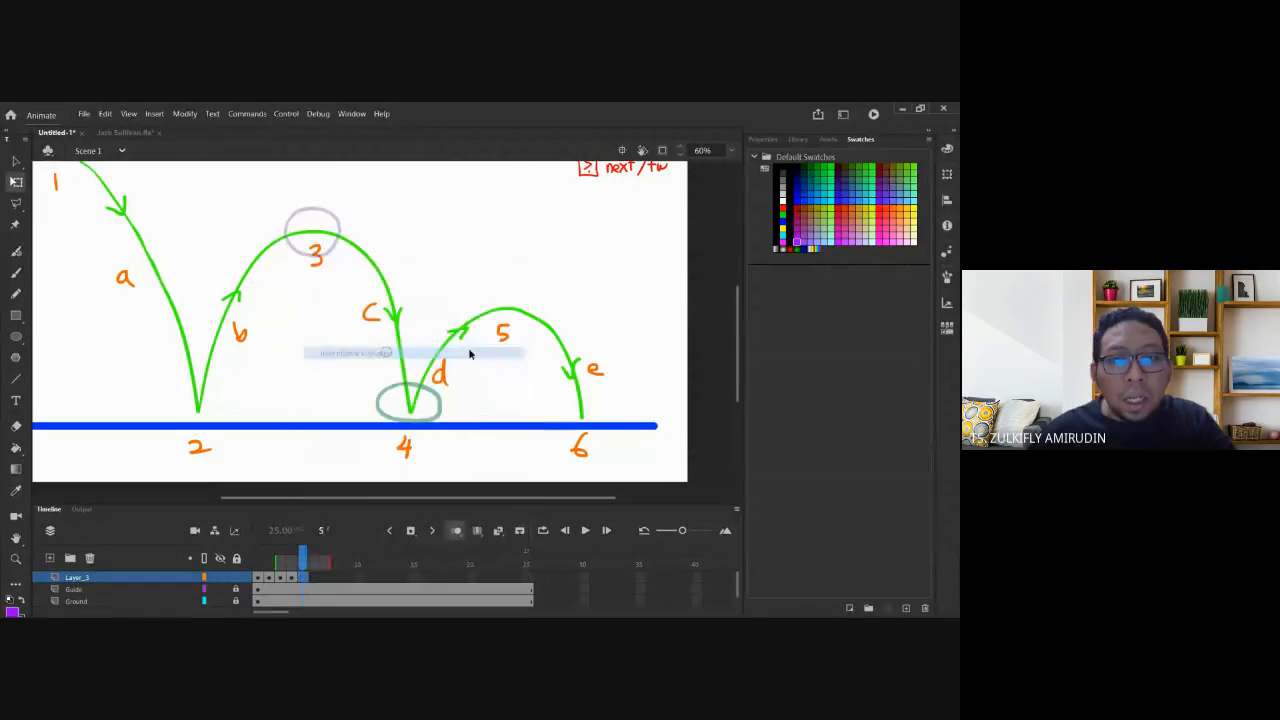
key(ctrl+v)
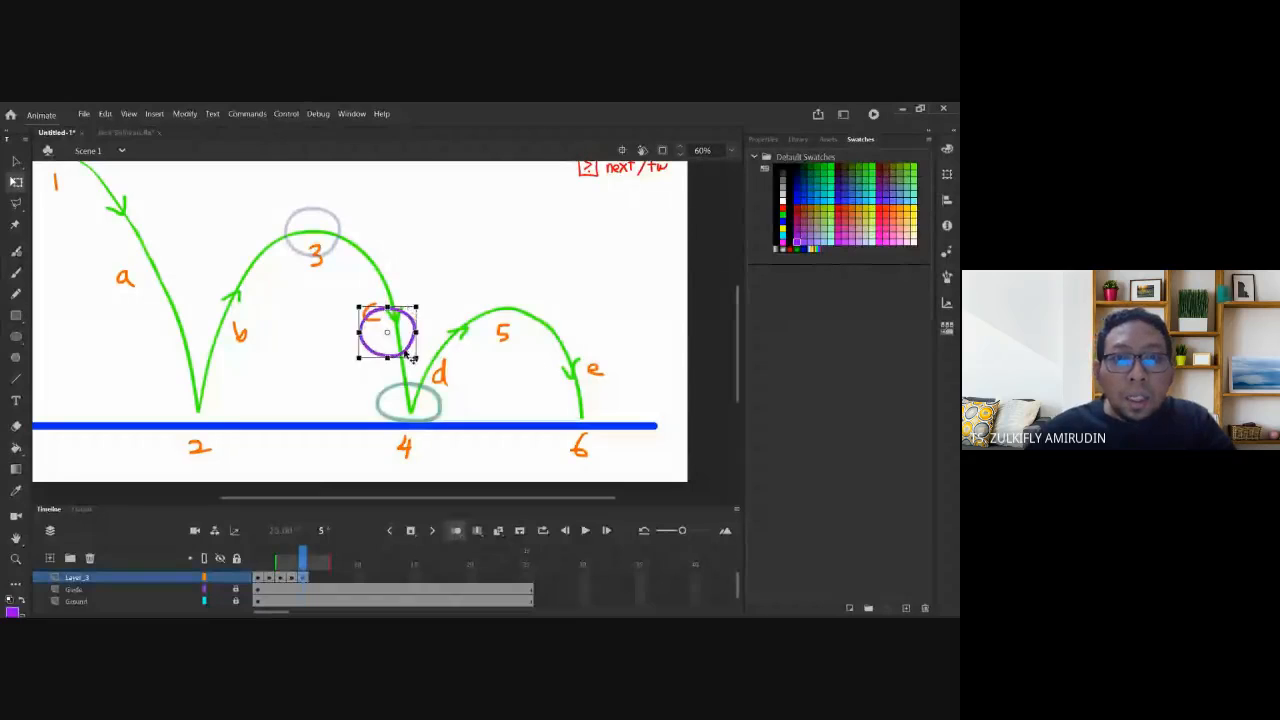
drag(405, 353, 526, 329)
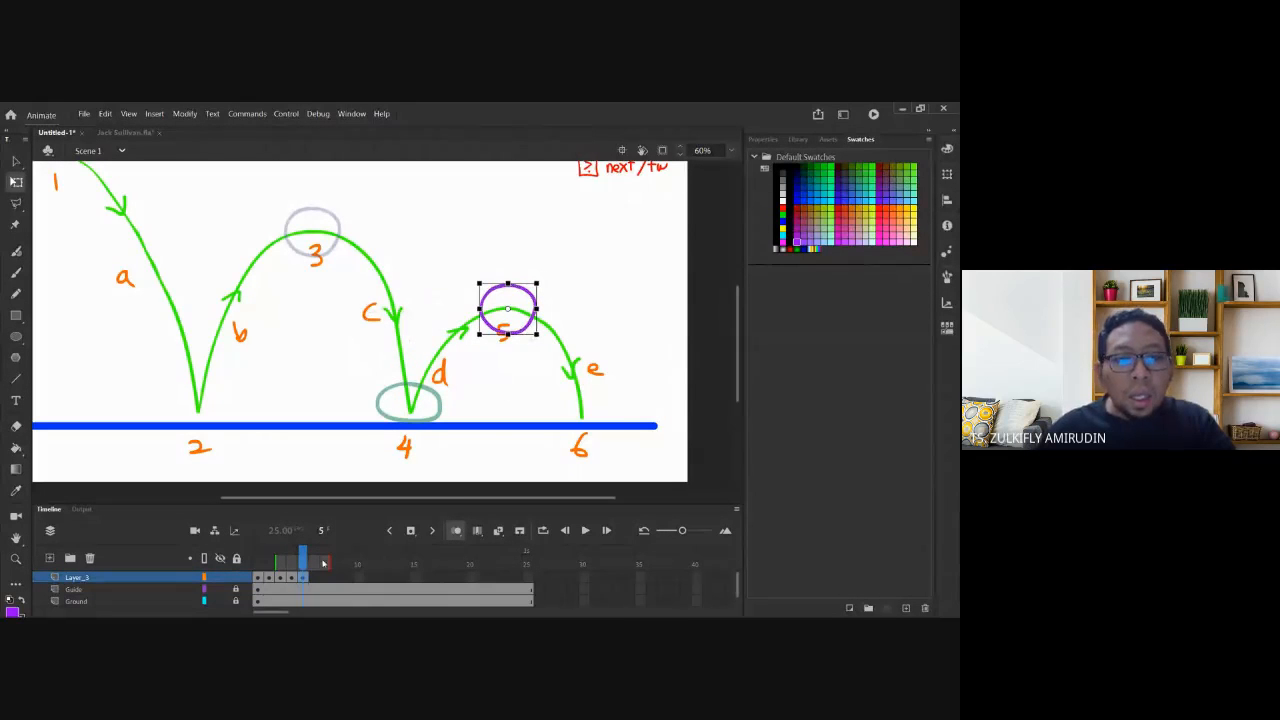
Add a blank keyframe at frame 6 of Layer_3 with the purple ball on ground point 6.
right_click(320, 577)
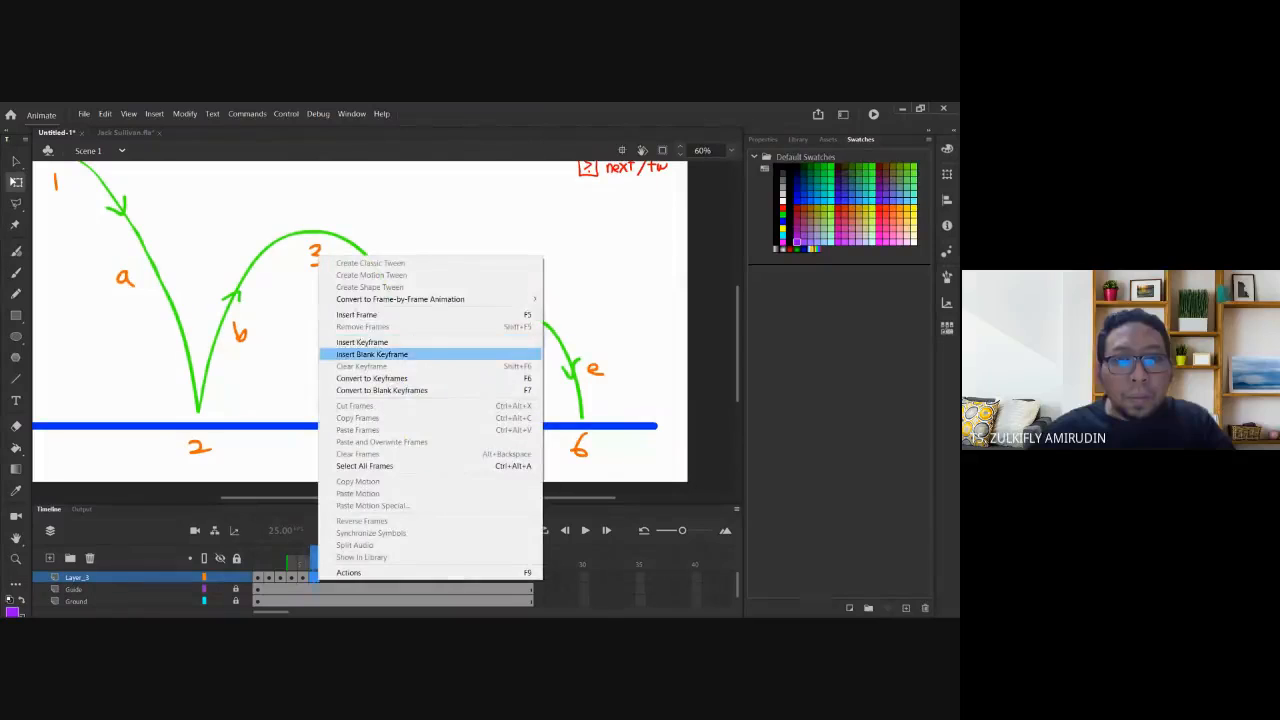
click(385, 354)
key(ctrl+v)
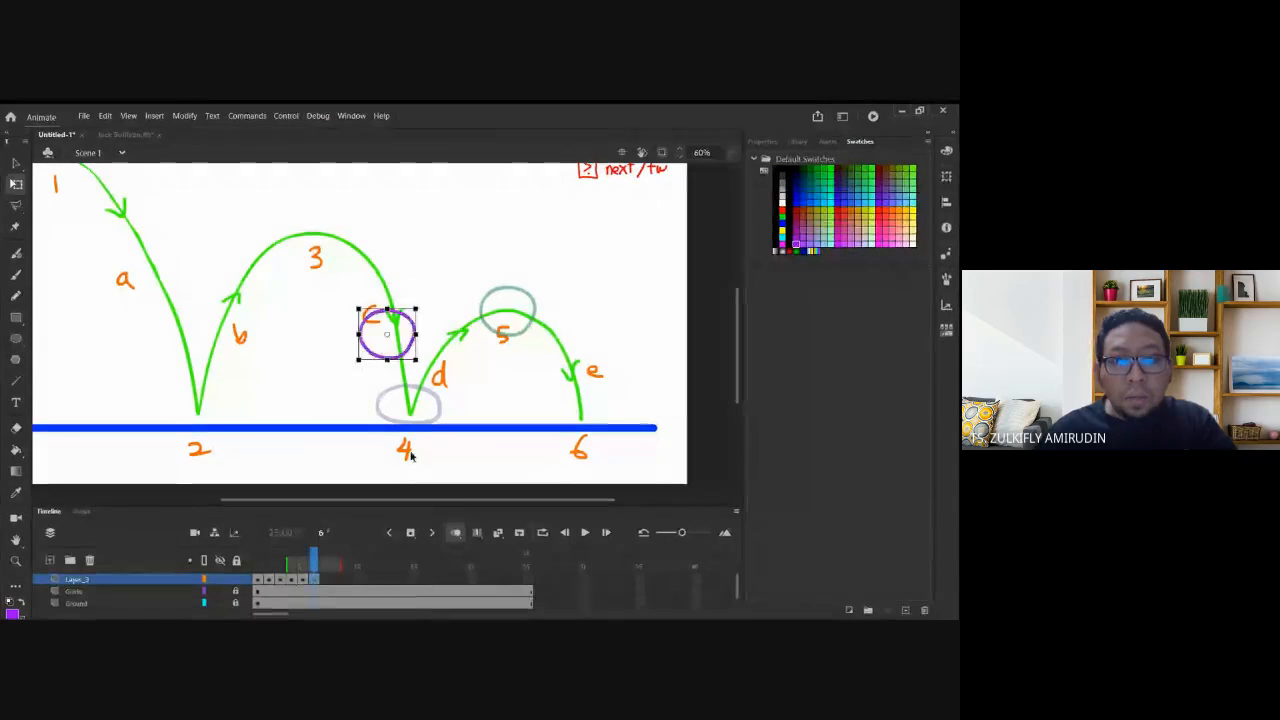
drag(408, 352, 598, 417)
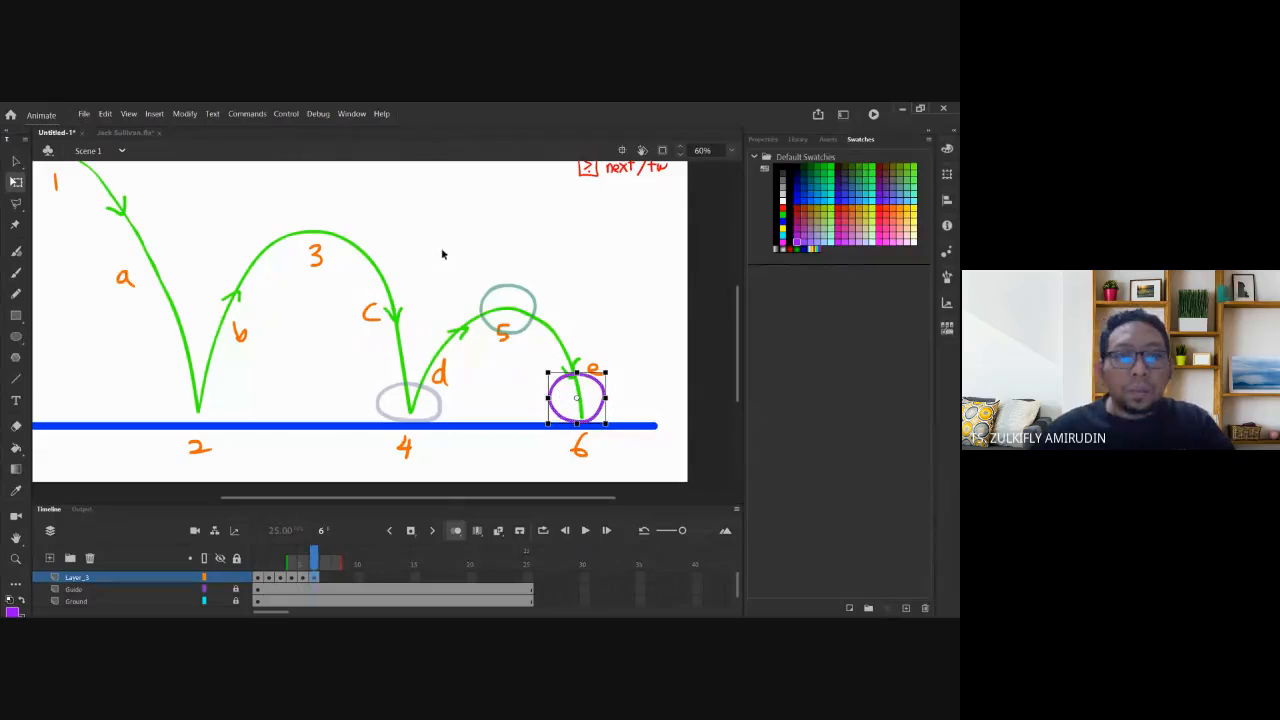
key(ctrl+minus)
click(320, 447)
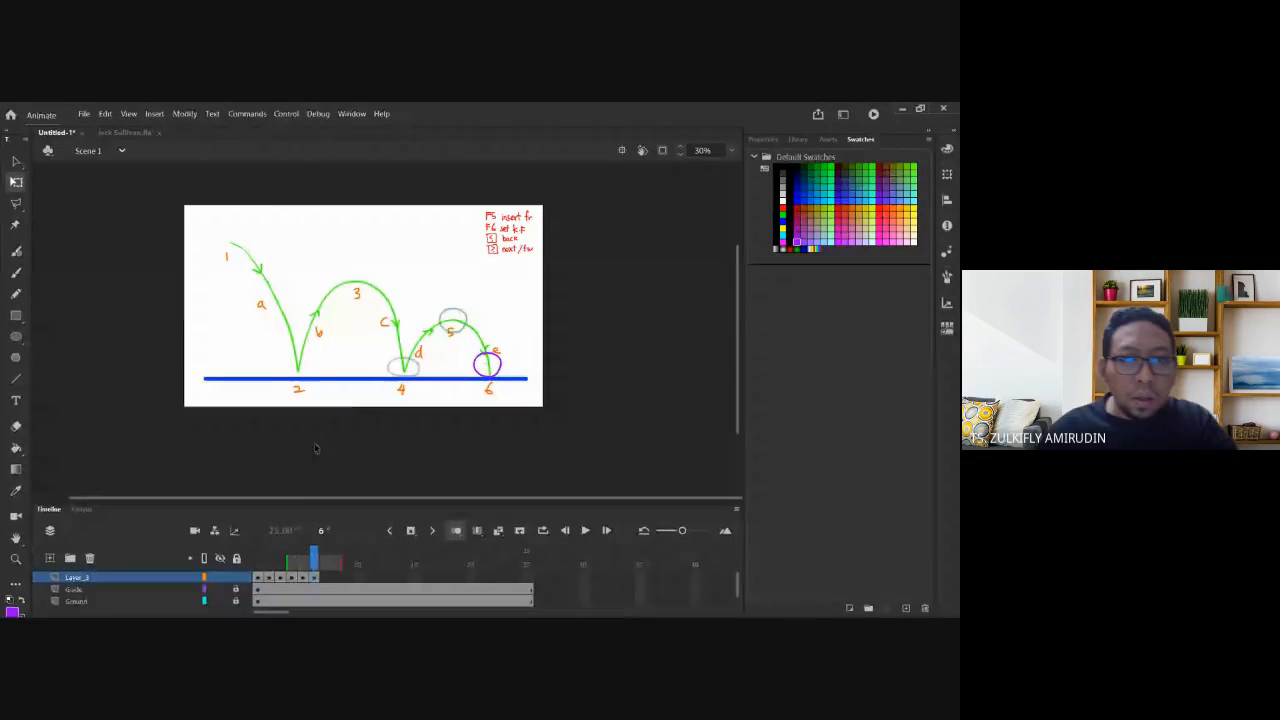
Turn off onion skinning and step through the frames to review the ball's bounce.
click(455, 530)
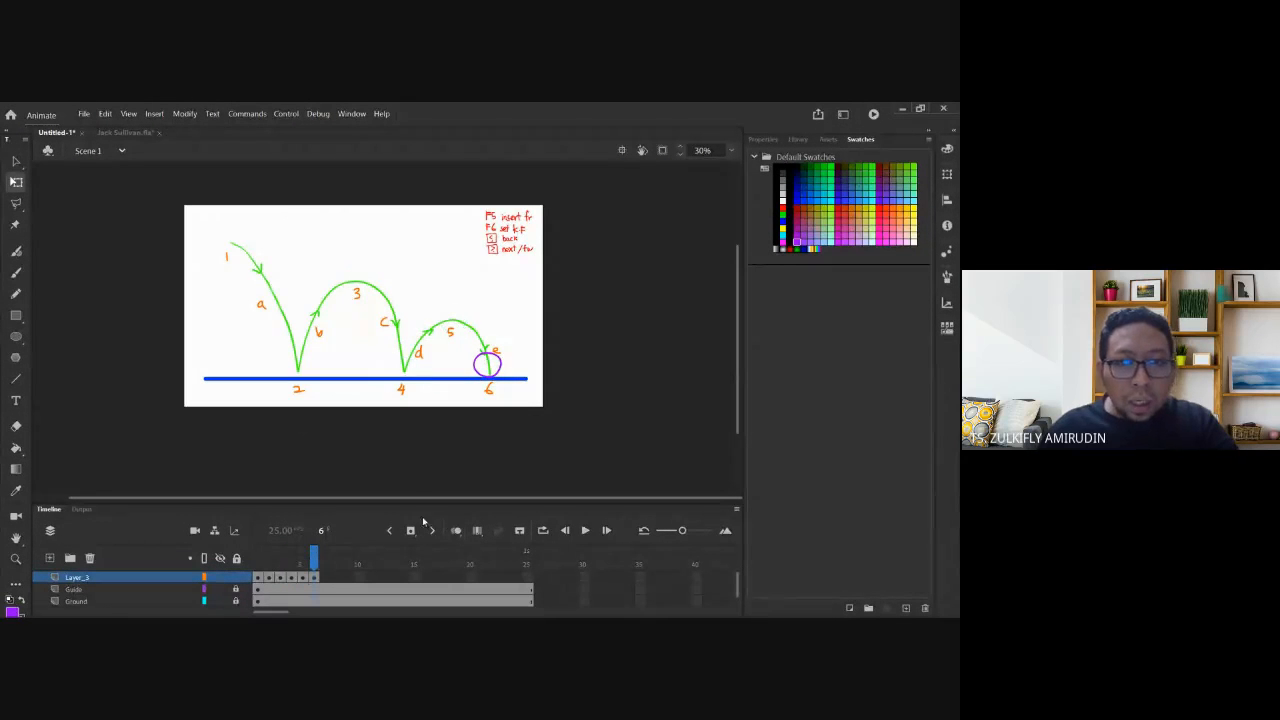
key(comma)
key(comma)
key(comma)
key(comma)
key(comma)
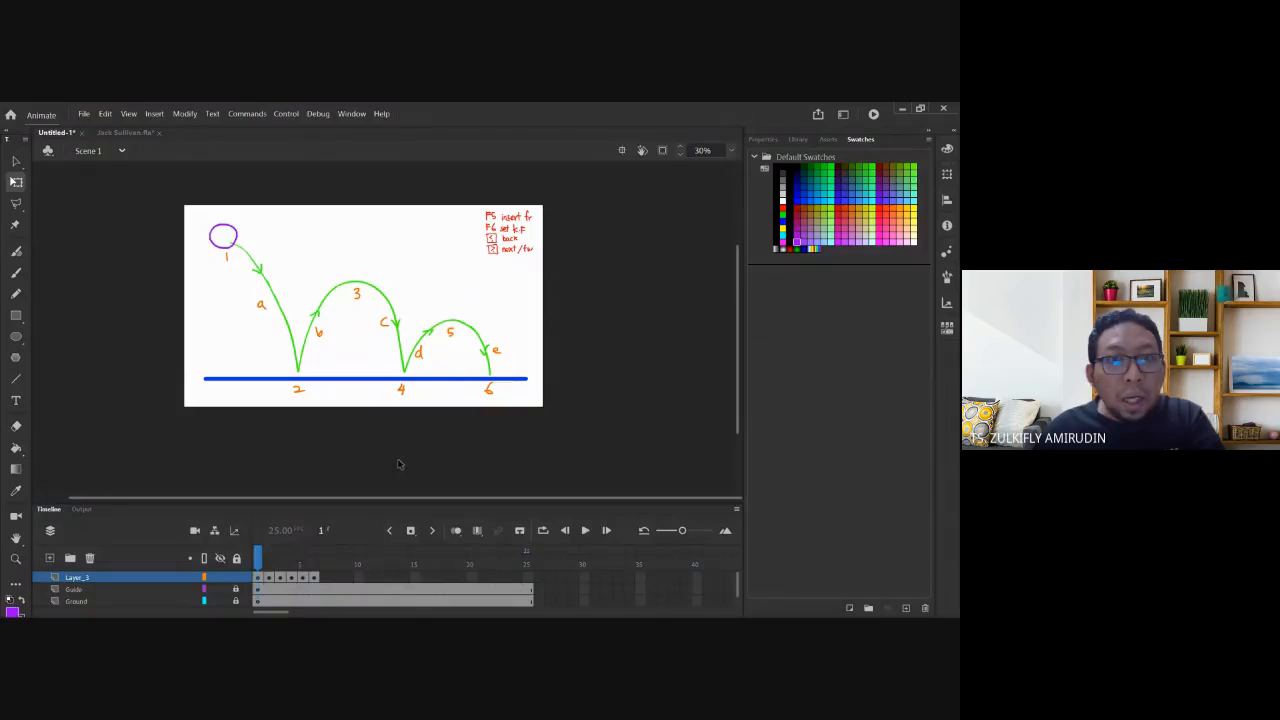
key(period)
key(period)
key(period)
key(period)
key(period)
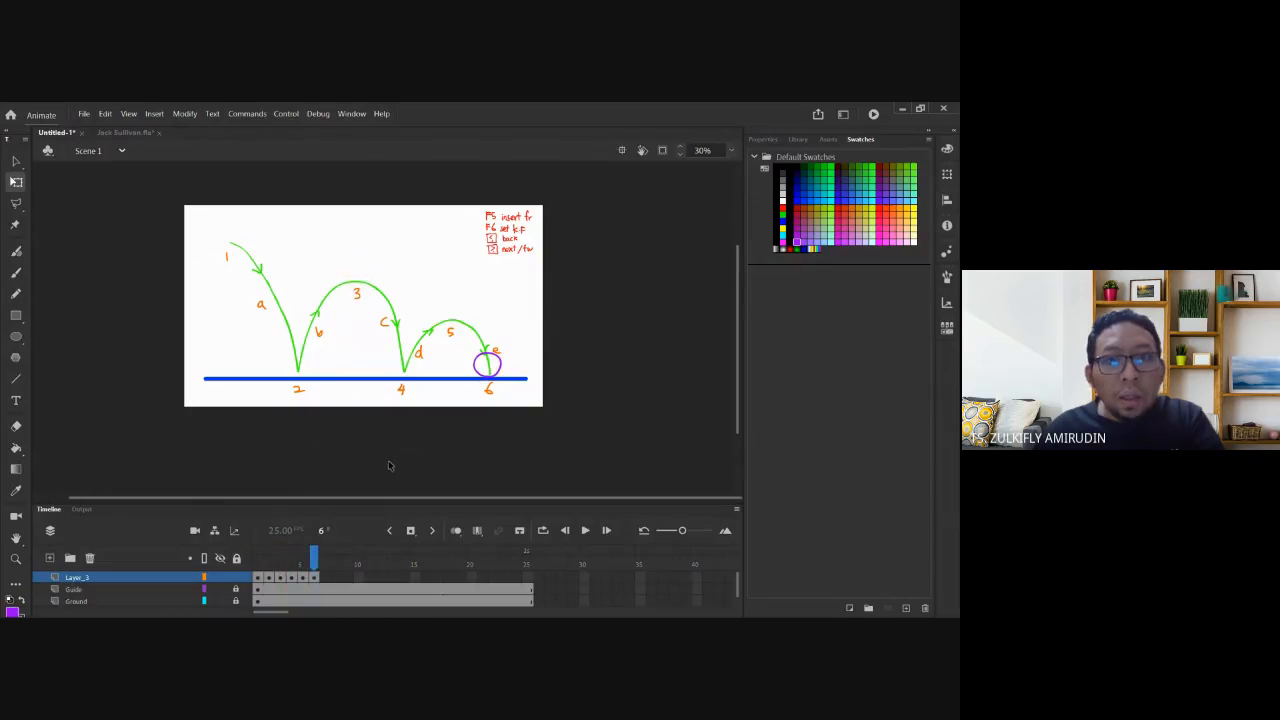
key(comma)
key(comma)
key(comma)
key(comma)
key(comma)
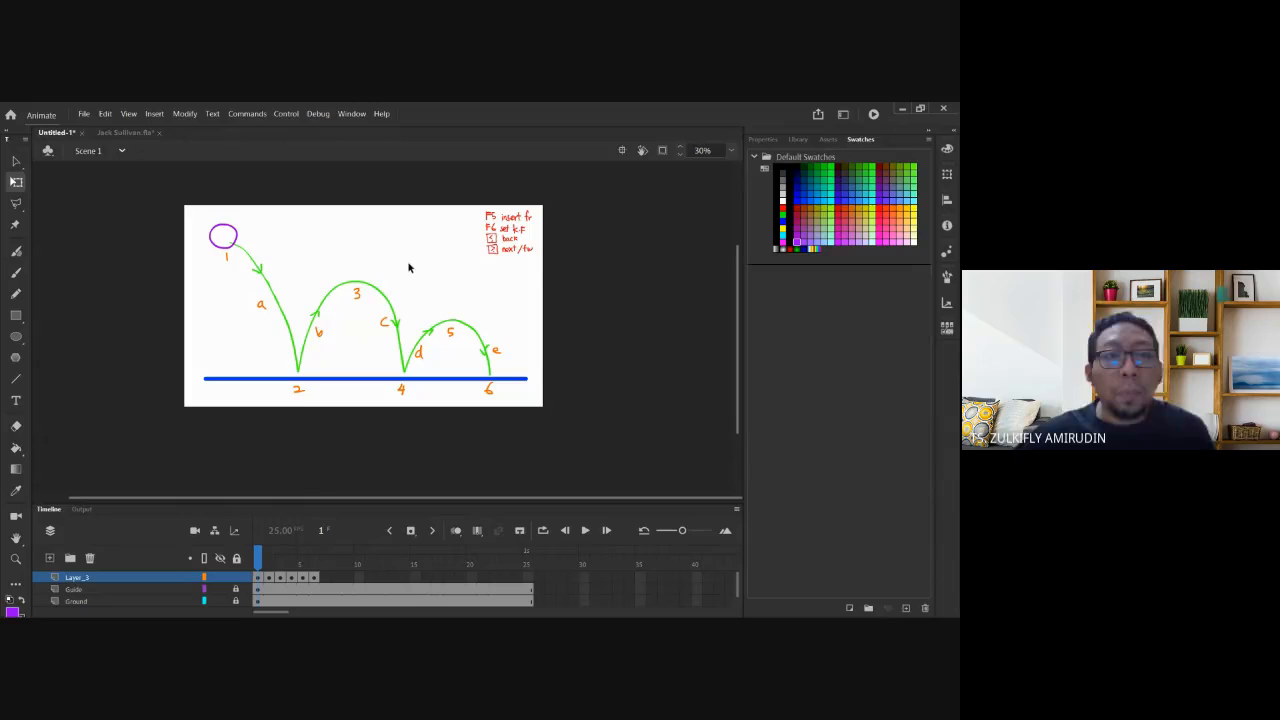
mouse_move(263, 565)
mouse_down()
mouse_move(326, 562)
mouse_move(263, 561)
mouse_up()
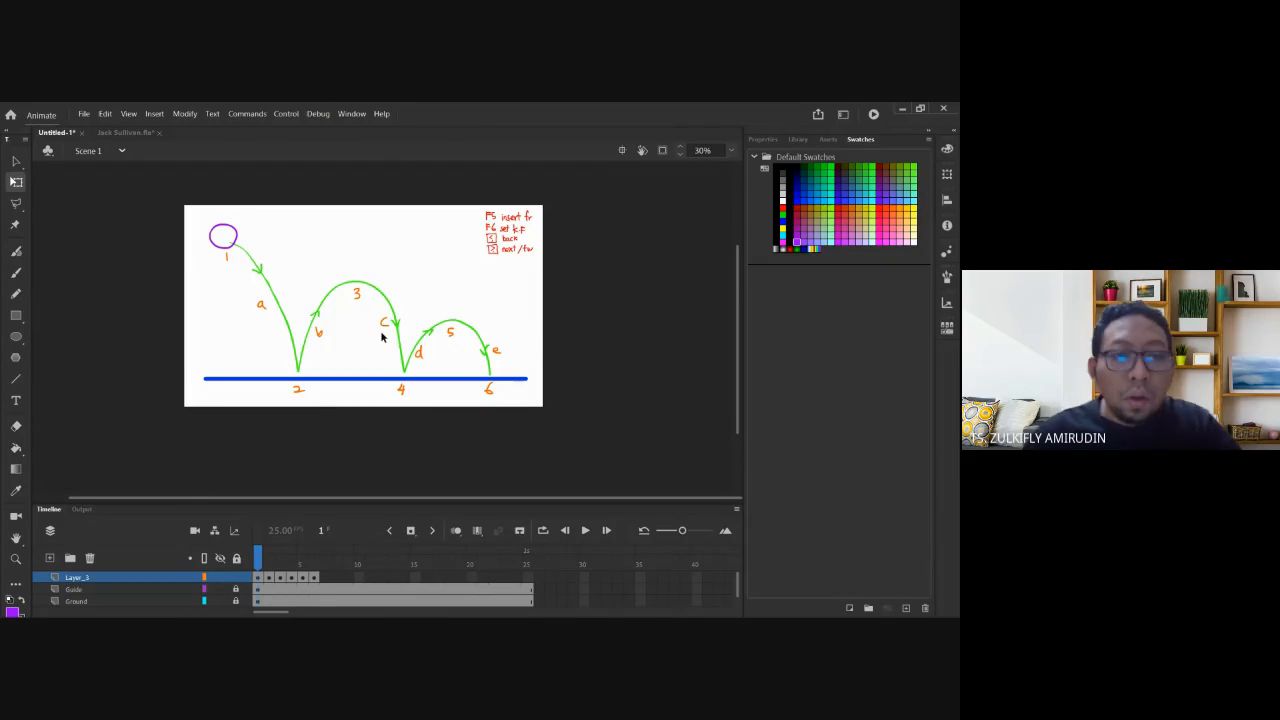
Return to frame 1 and pick red as the drawing colour.
click(258, 577)
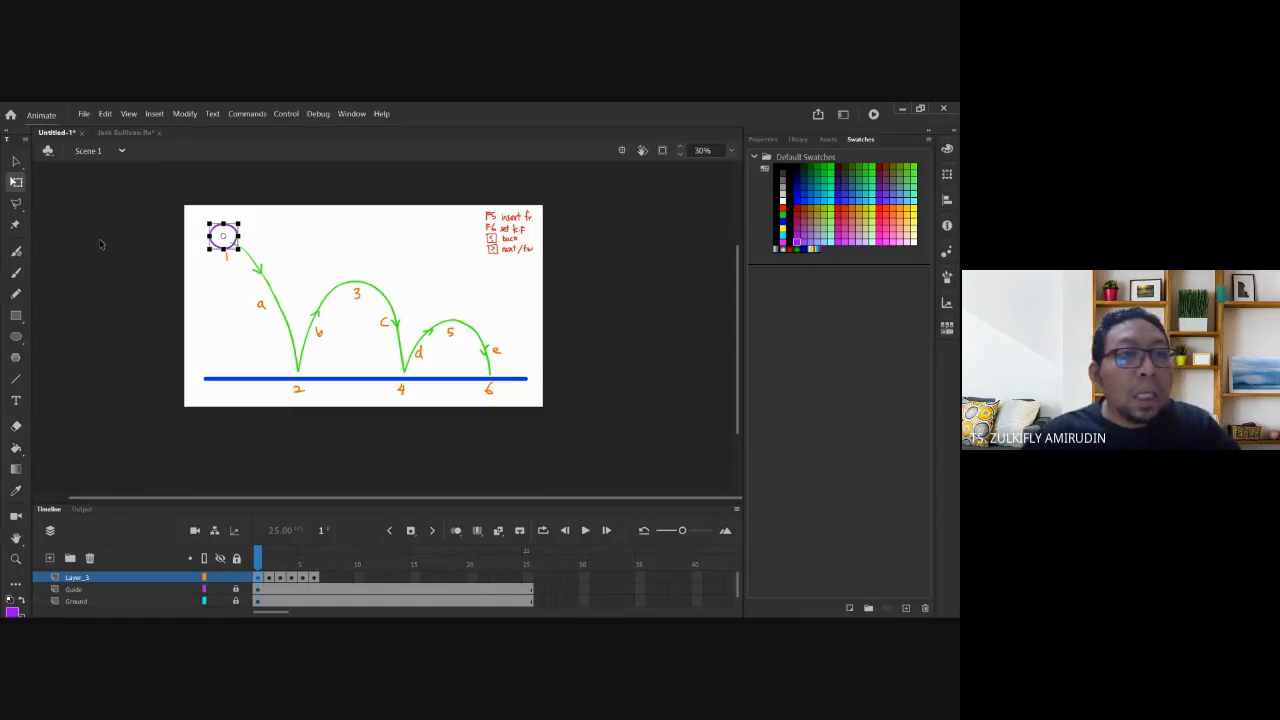
click(75, 274)
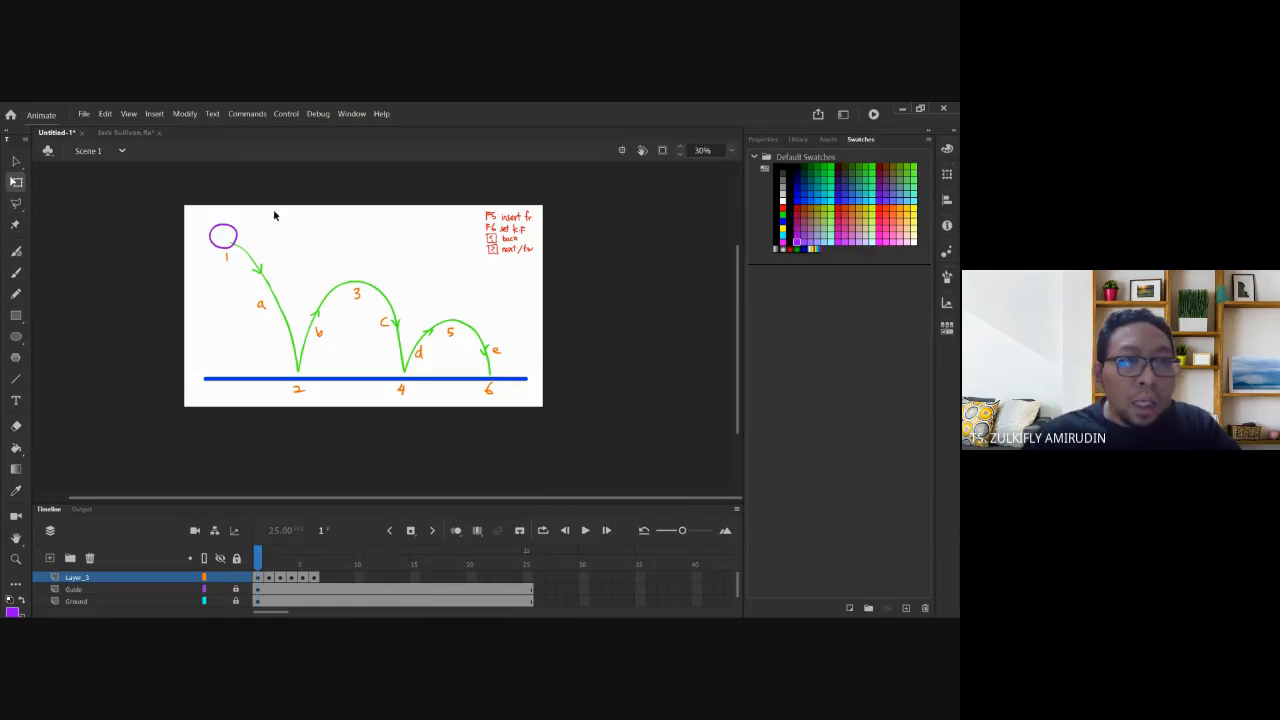
click(782, 207)
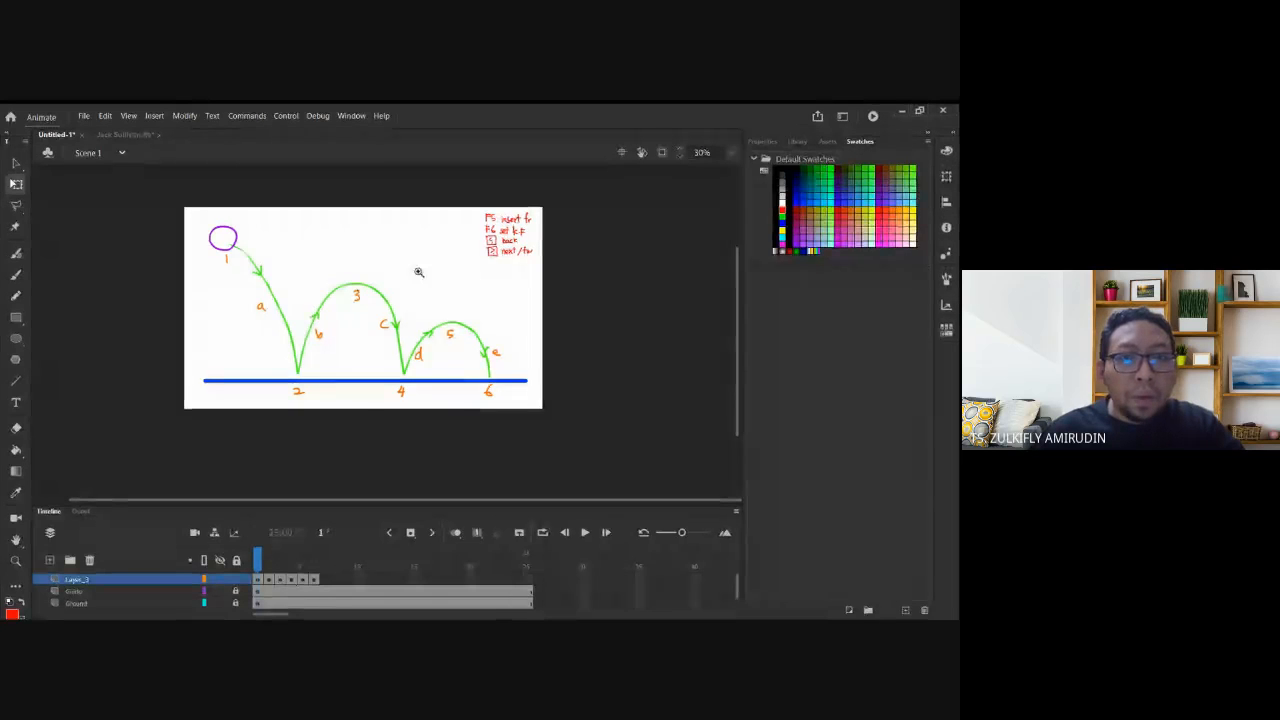
Zoom in on the first ball and brush a red bracket labelled 1 and 2 beside it.
ctrl+click(298, 313)
drag(365, 271, 363, 303)
click(16, 274)
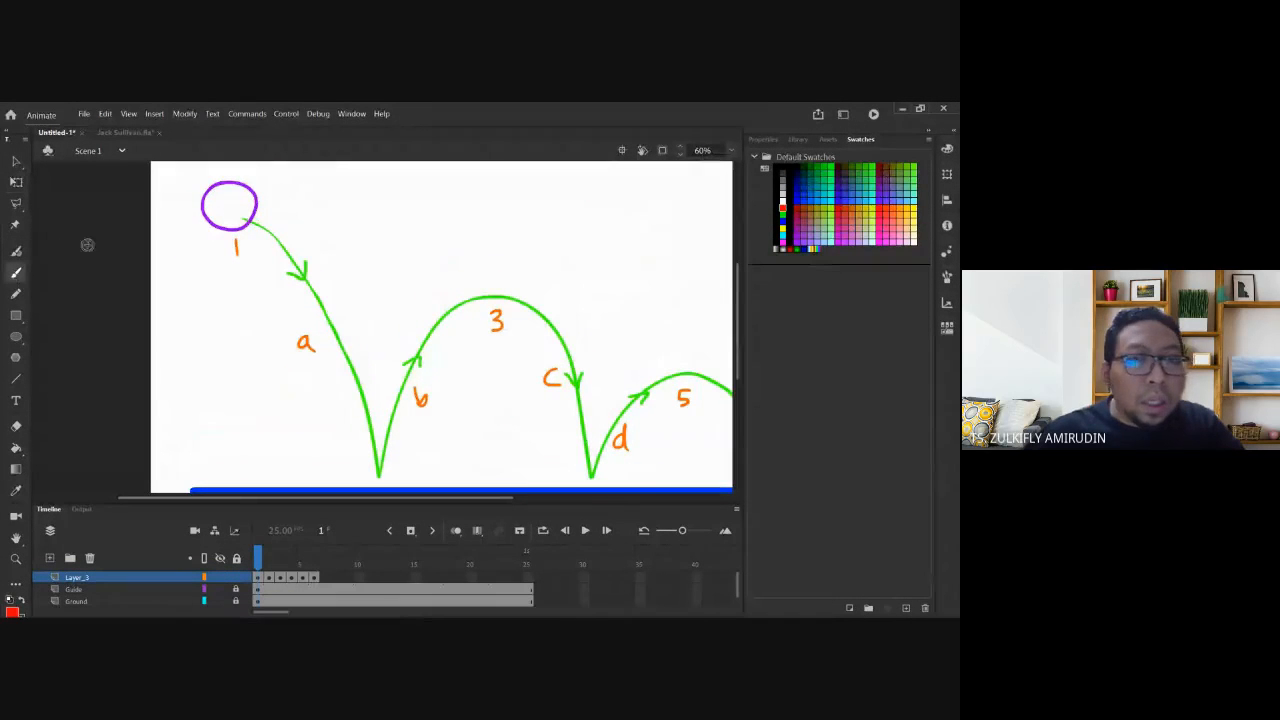
mouse_move(362, 190)
mouse_down()
mouse_move(374, 192)
mouse_move(382, 262)
mouse_move(394, 262)
mouse_move(352, 197)
mouse_up()
drag(400, 259, 410, 268)
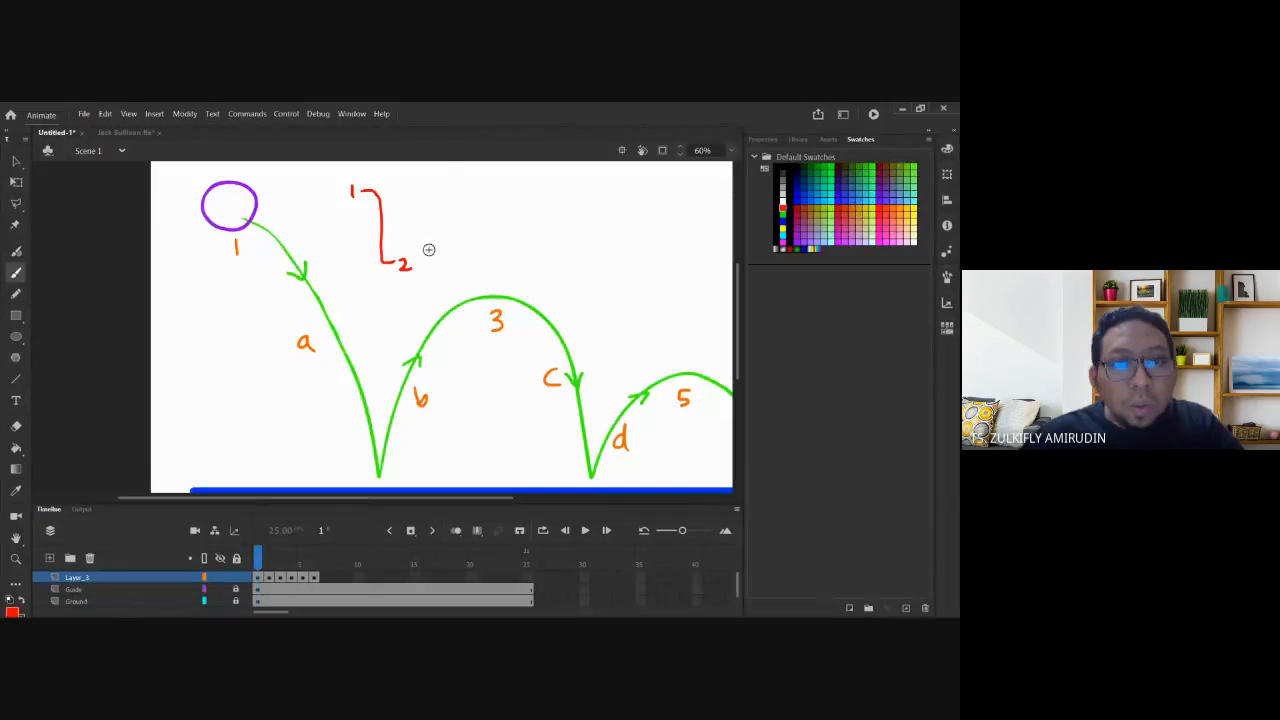
drag(376, 224, 389, 223)
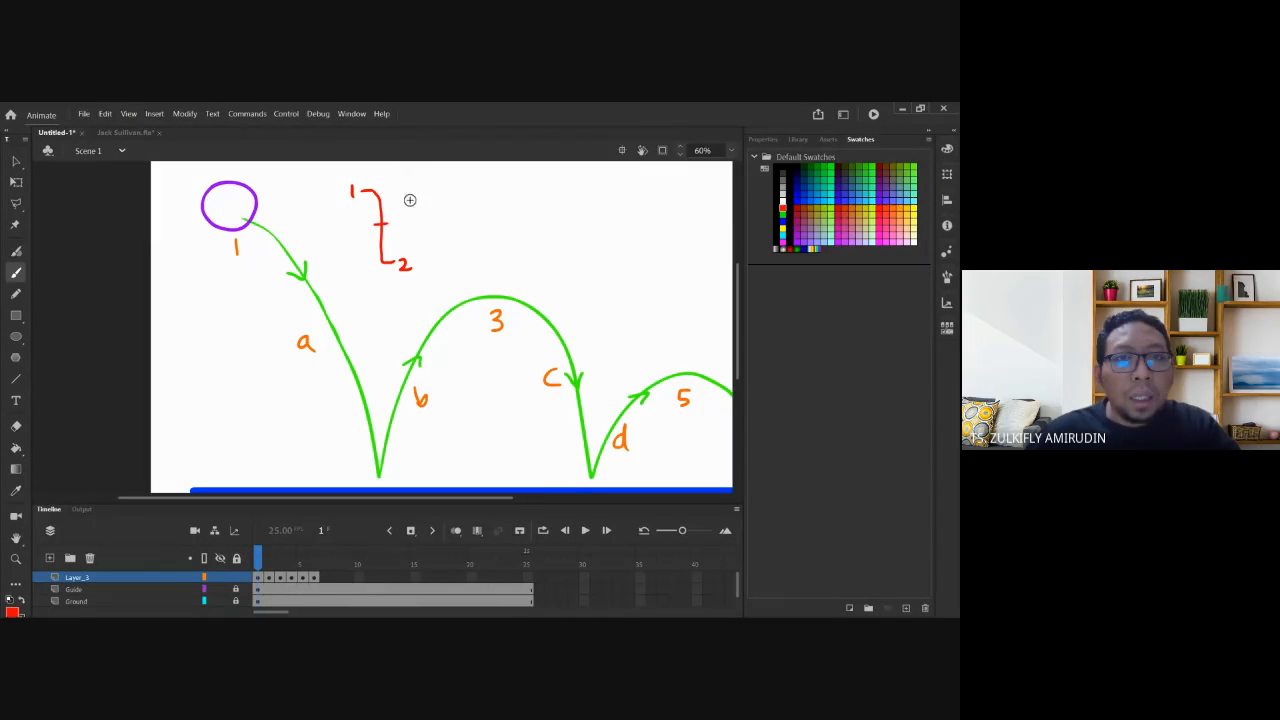
Undo a trial middle-tick label and brush spacing ticks across the red bracket.
mouse_move(343, 360)
mouse_down()
mouse_move(408, 272)
mouse_move(330, 369)
mouse_up()
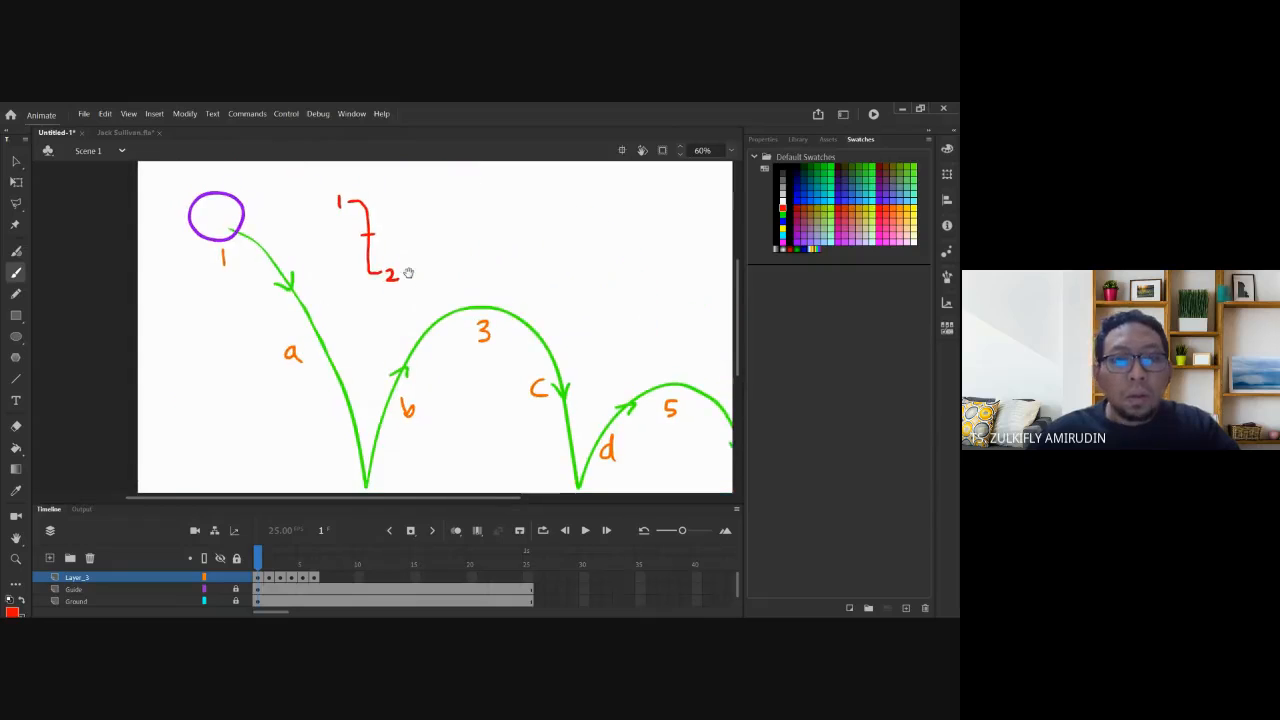
click(383, 241)
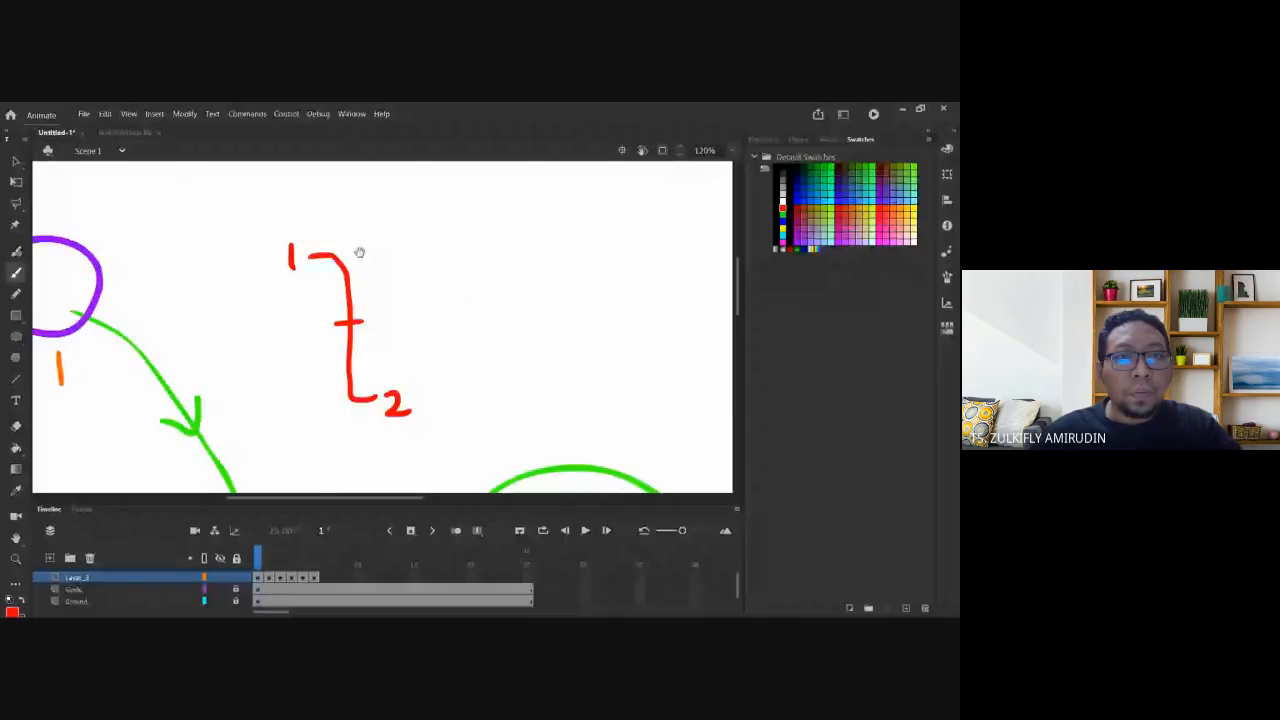
mouse_move(400, 232)
mouse_down()
mouse_move(400, 262)
mouse_move(424, 244)
mouse_move(432, 256)
mouse_up()
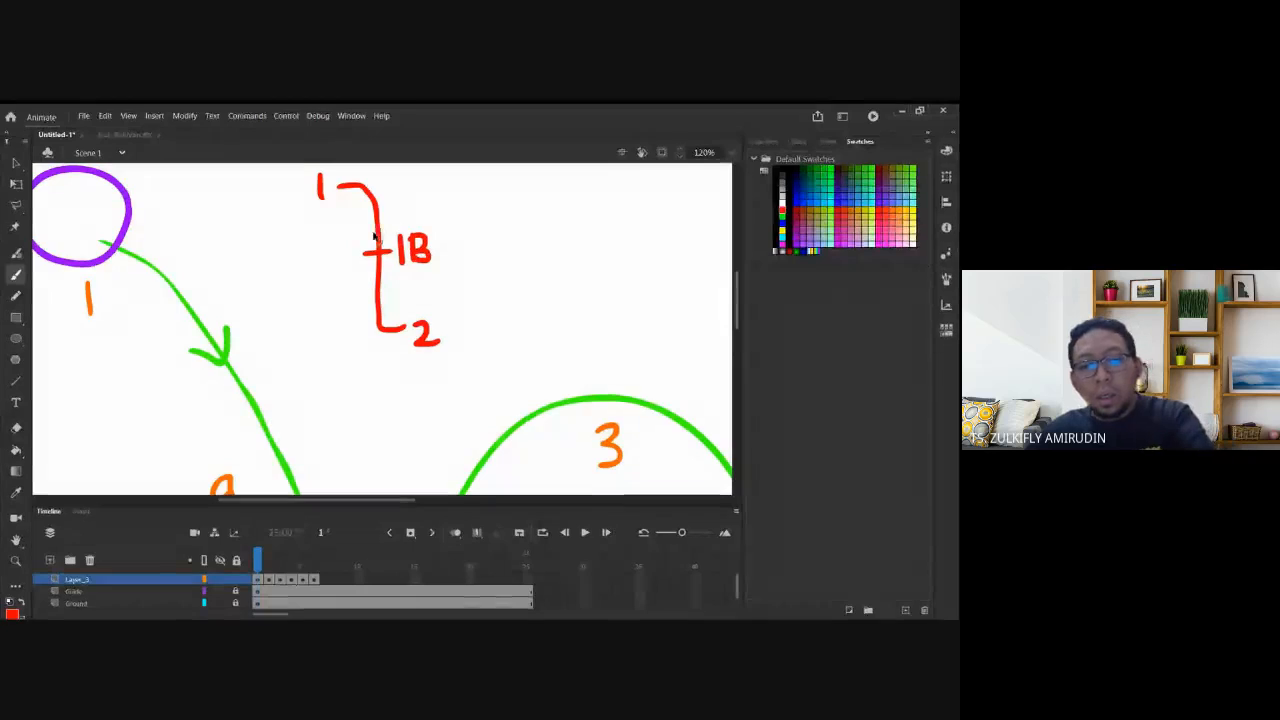
scroll(388, 250, up, 1)
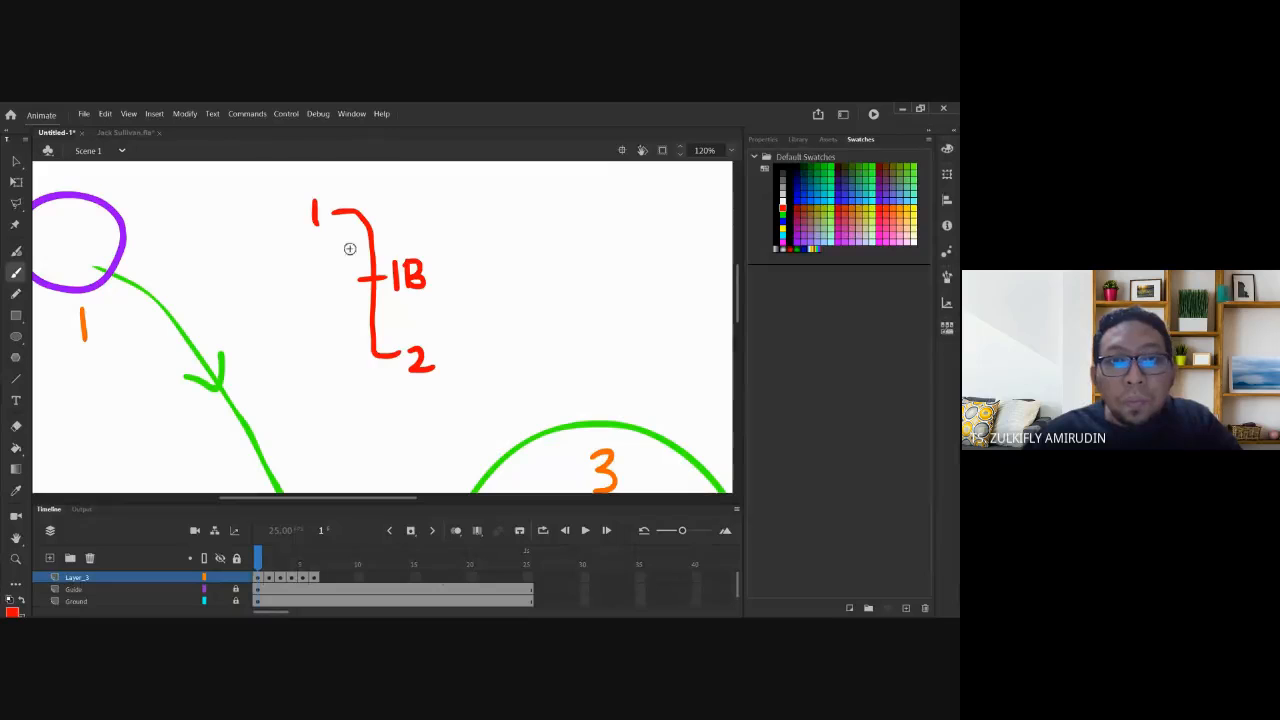
key(ctrl+z)
key(ctrl+z)
key(ctrl+z)
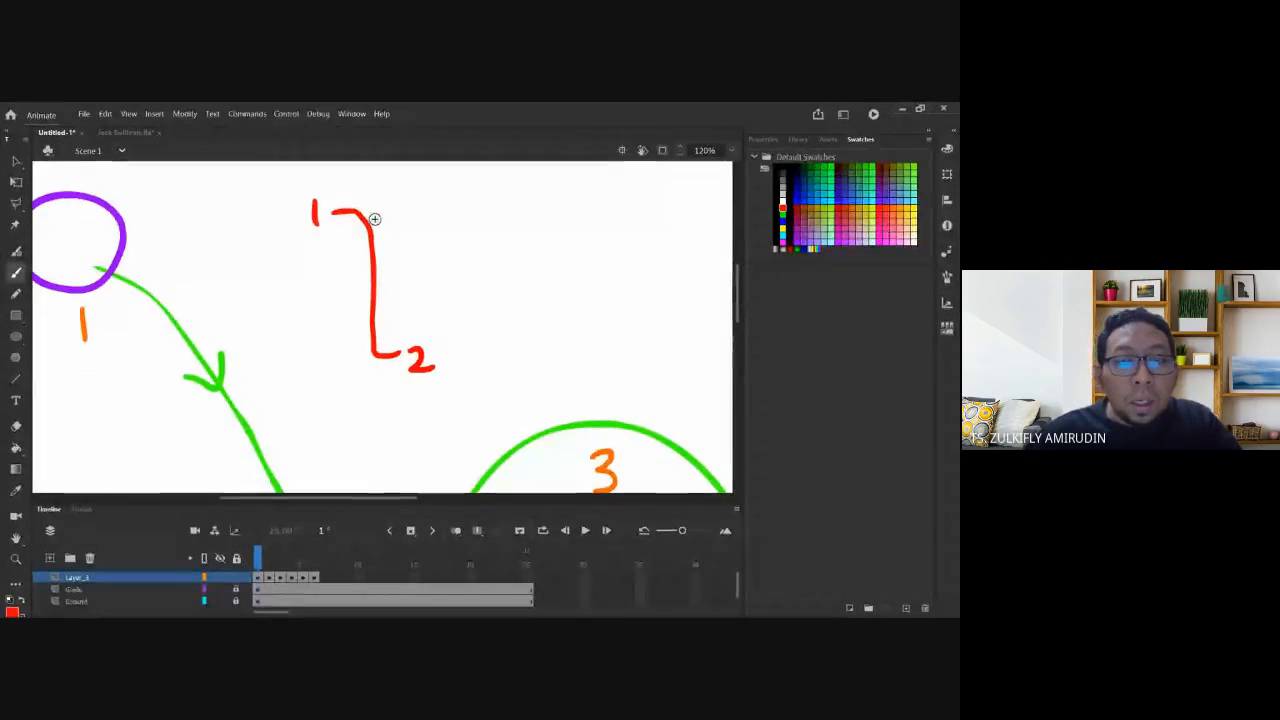
mouse_move(356, 216)
mouse_down()
mouse_move(332, 237)
mouse_move(372, 259)
mouse_move(372, 320)
mouse_up()
drag(332, 340, 375, 341)
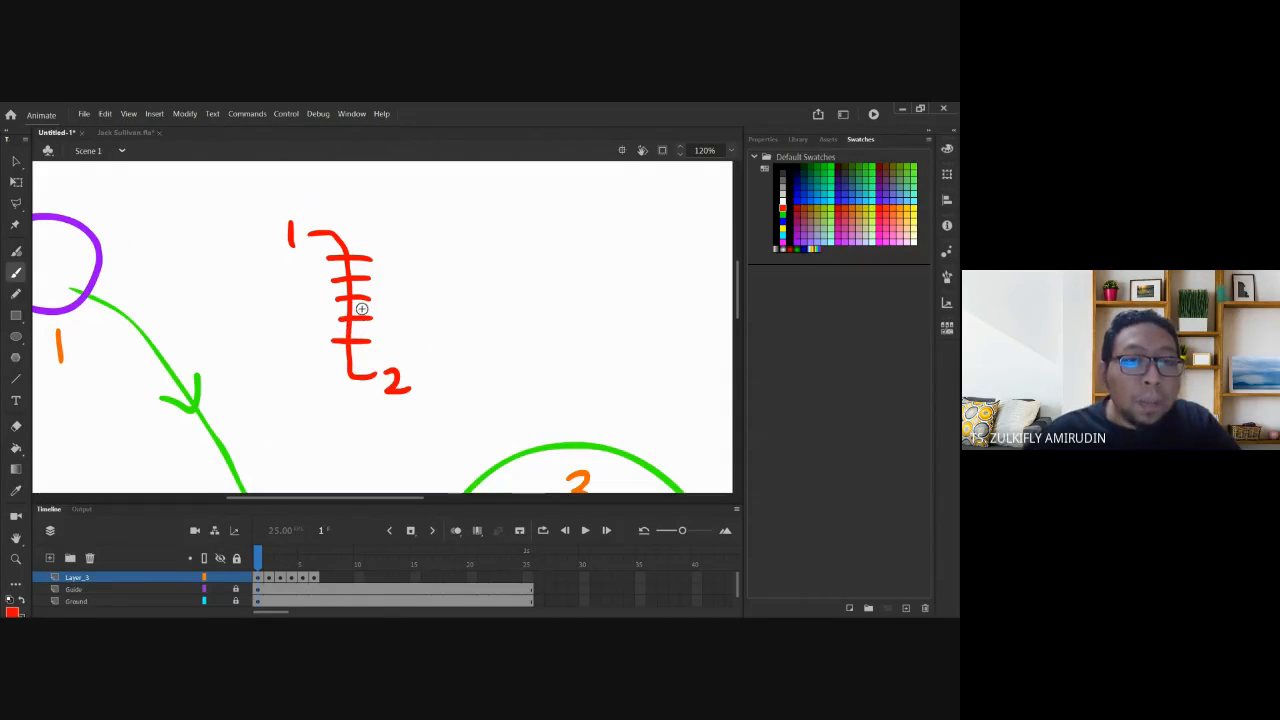
Remove the spacing ticks, then try and undo alternative tick sketches on the bracket.
key(ctrl+z)
key(ctrl+z)
key(ctrl+z)
key(ctrl+z)
key(ctrl+z)
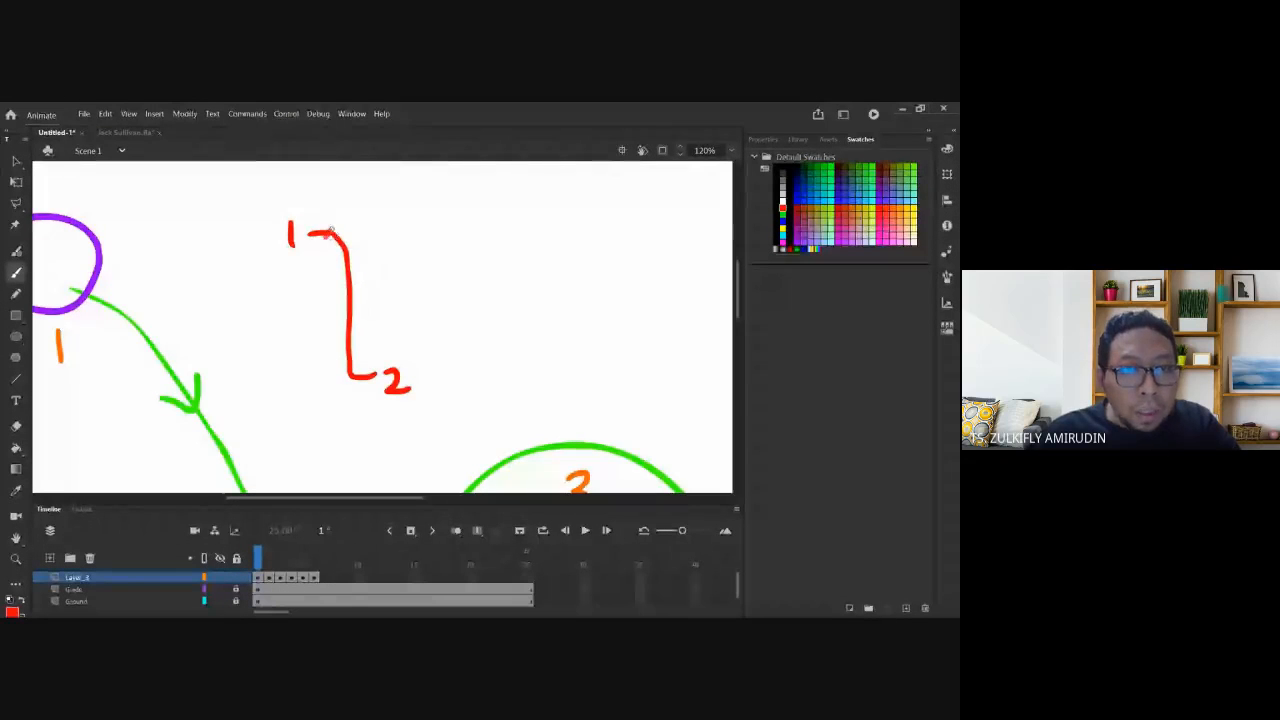
drag(332, 233, 322, 248)
drag(348, 237, 333, 268)
drag(358, 262, 334, 278)
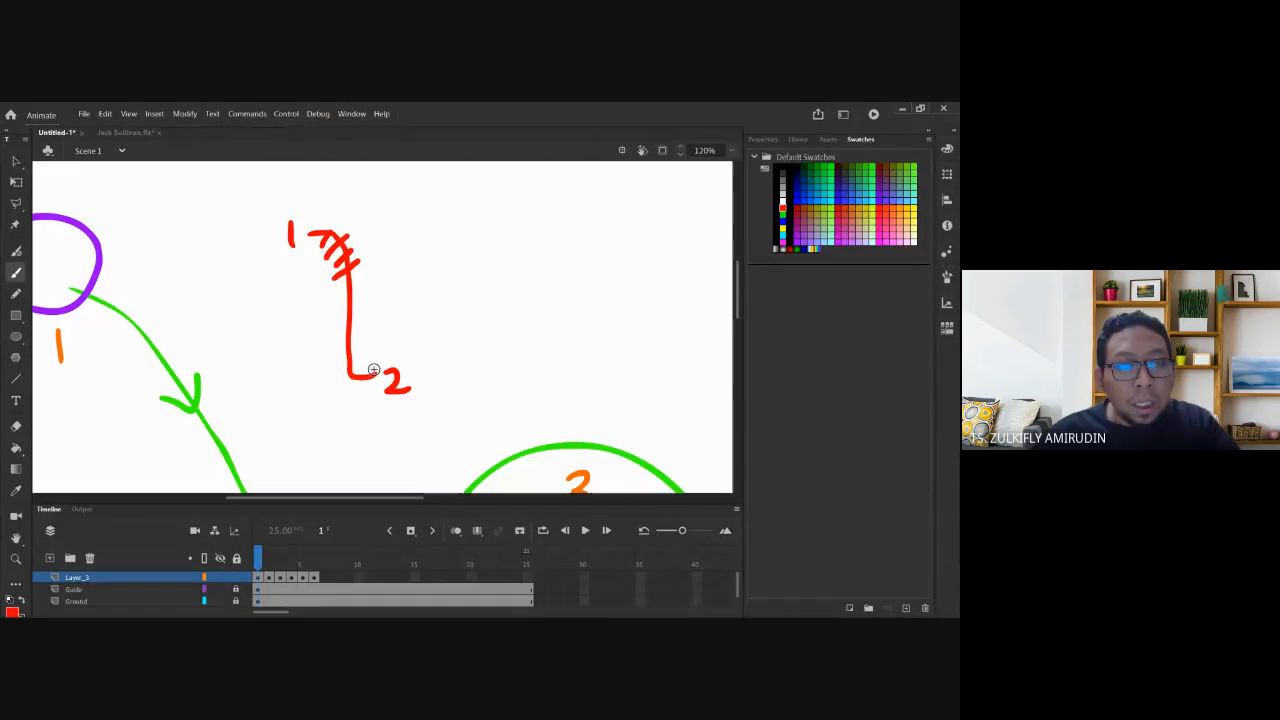
mouse_move(336, 207)
mouse_down()
mouse_move(371, 226)
mouse_move(372, 311)
mouse_move(411, 345)
mouse_up()
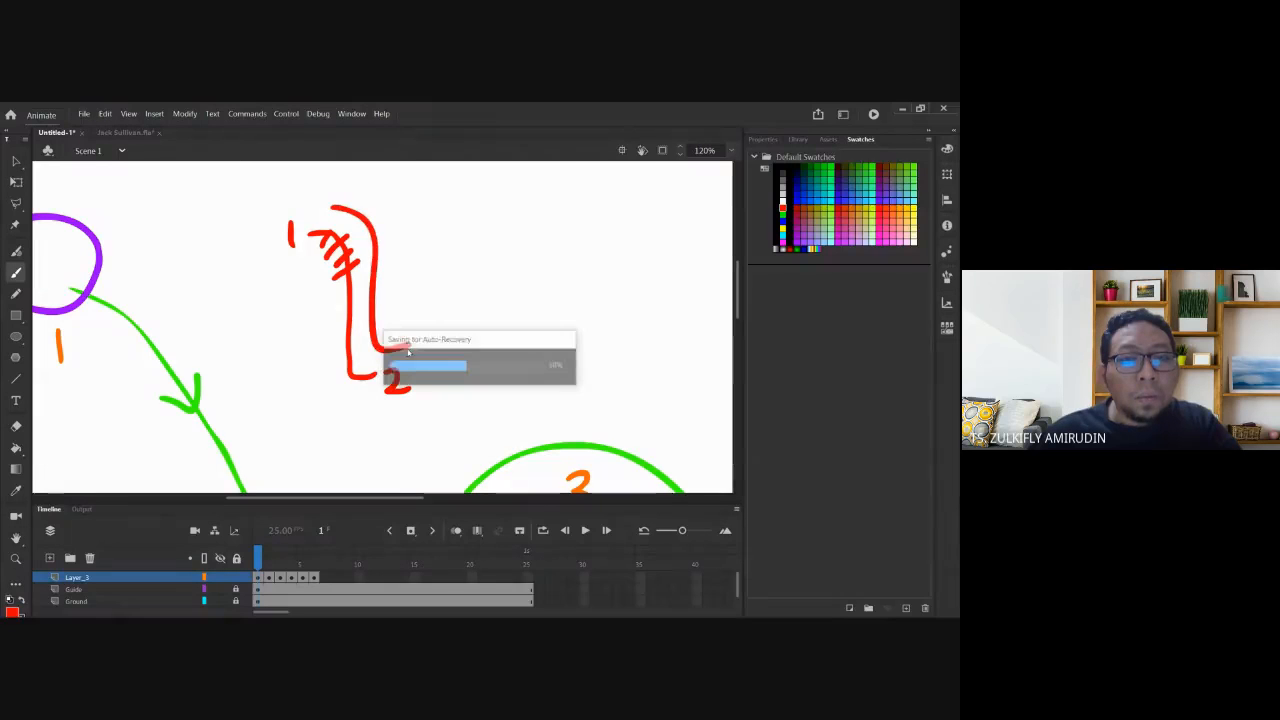
key(ctrl+z)
key(ctrl+z)
key(ctrl+z)
key(ctrl+z)
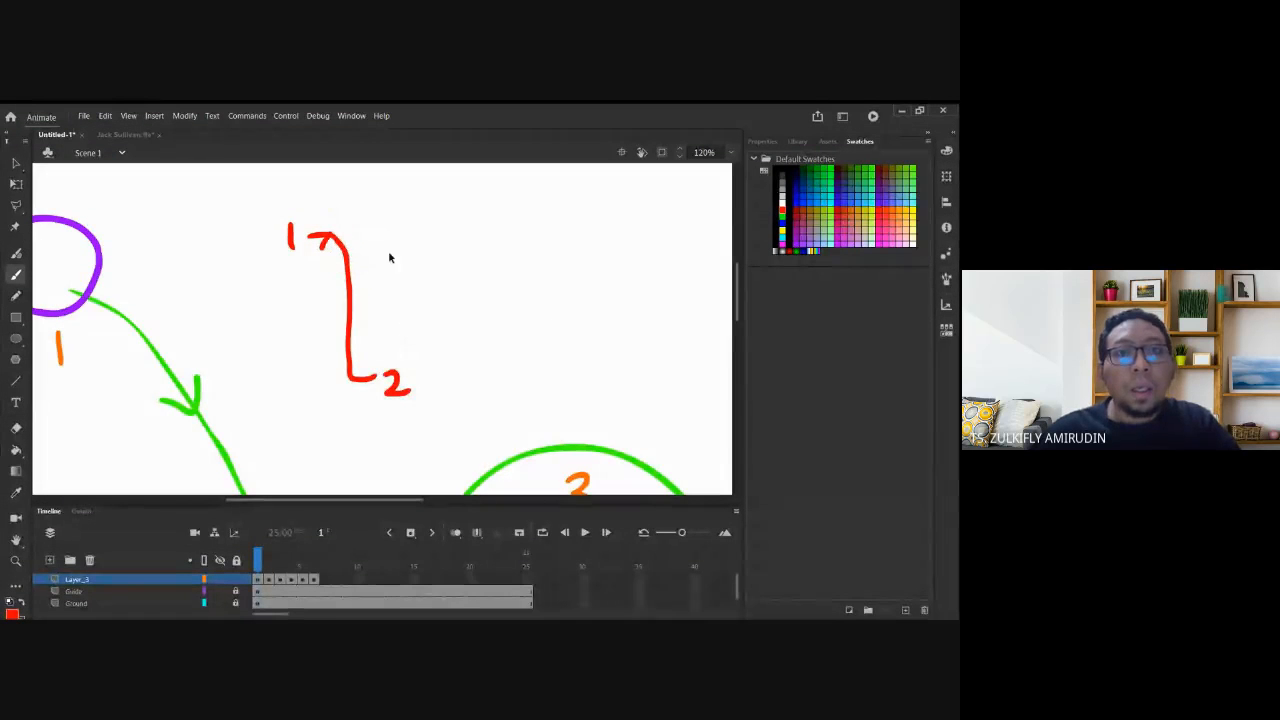
mouse_move(358, 330)
mouse_down()
mouse_move(361, 382)
mouse_move(363, 326)
mouse_move(334, 350)
mouse_up()
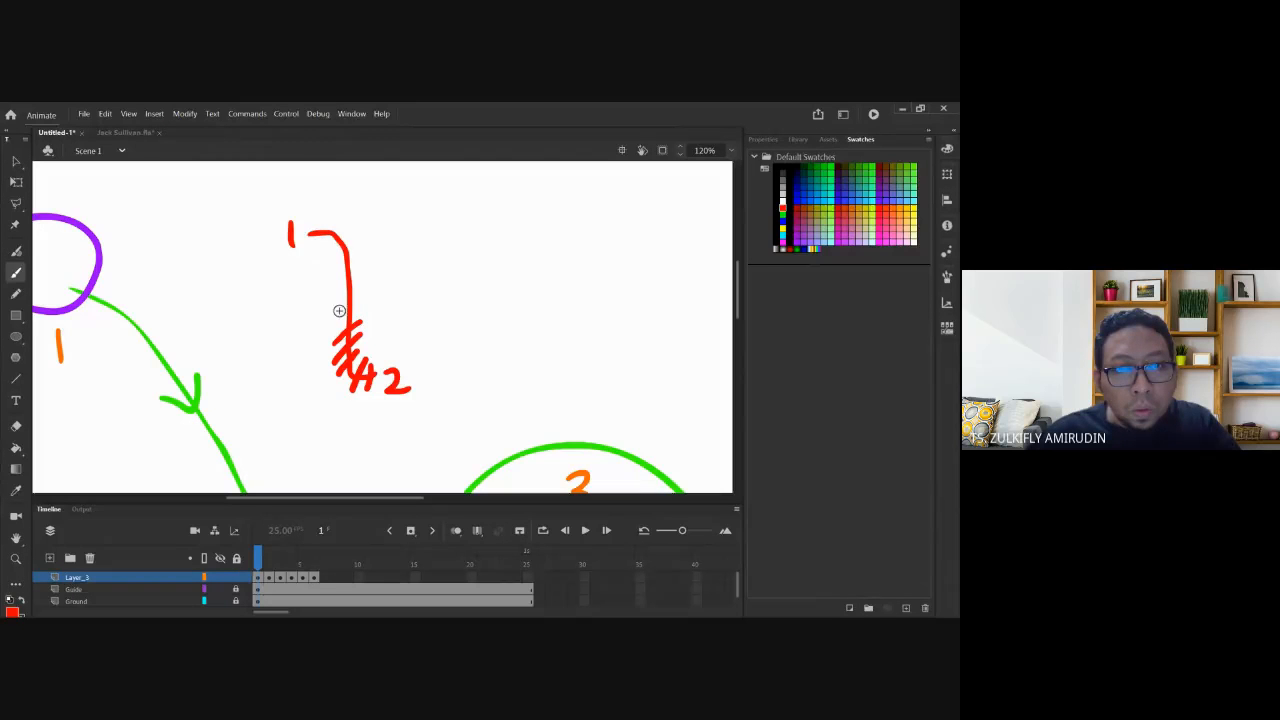
key(ctrl+z)
key(ctrl+z)
key(ctrl+z)
key(ctrl+z)
key(ctrl+z)
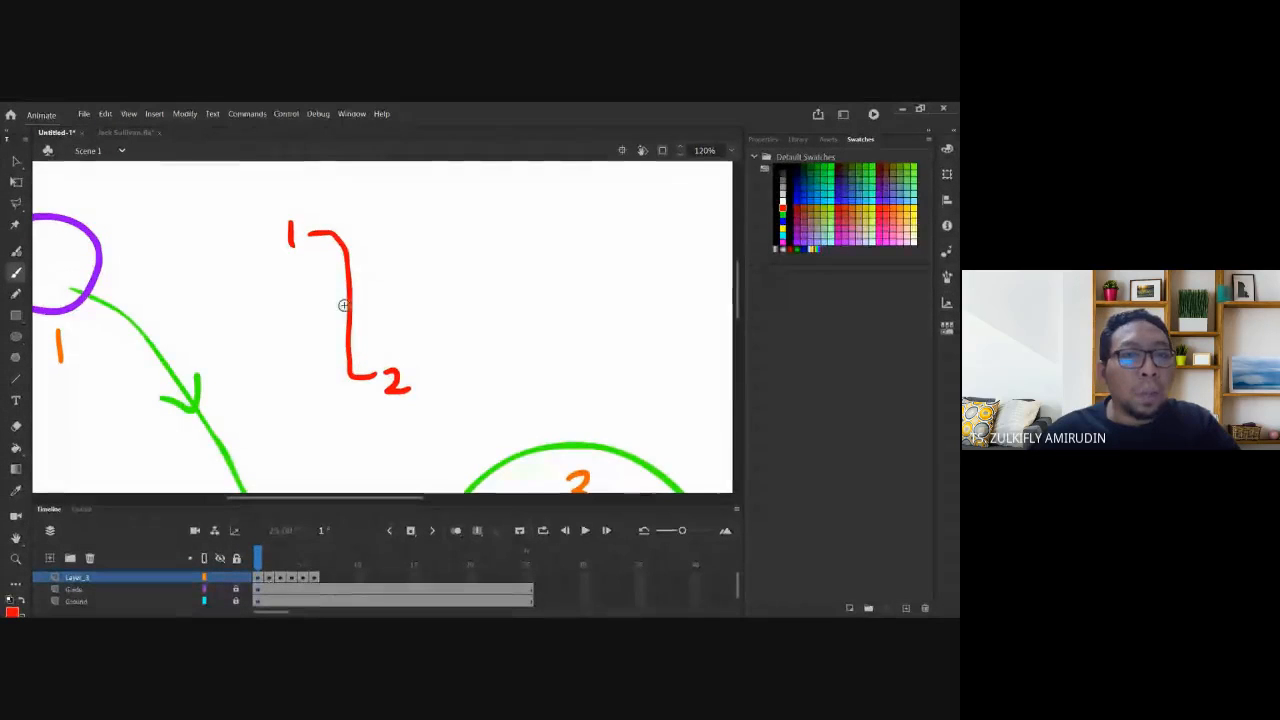
Brush one middle tick labelled 1B on the bracket and zoom out to 60%.
mouse_move(336, 306)
mouse_down()
mouse_move(370, 298)
mouse_move(380, 314)
mouse_move(384, 294)
mouse_move(382, 312)
mouse_up()
drag(247, 385, 341, 343)
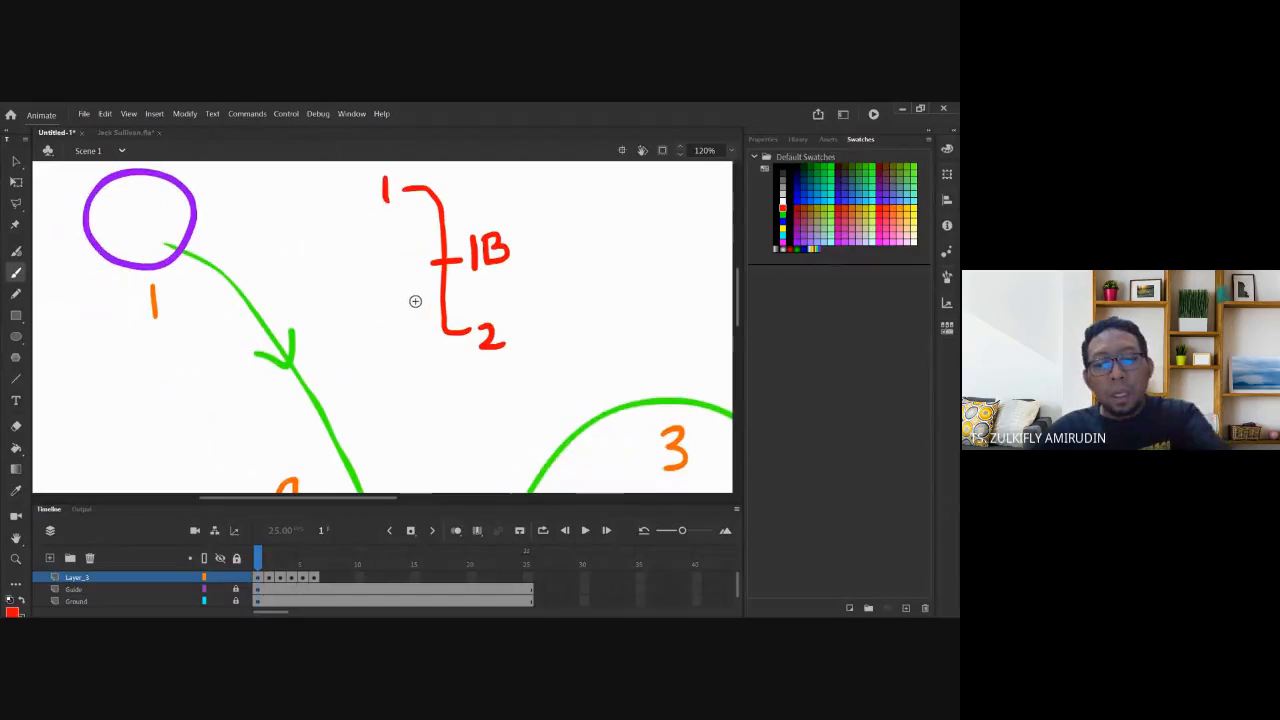
key(ctrl+minus)
mouse_move(434, 457)
mouse_down()
mouse_move(400, 352)
mouse_move(385, 371)
mouse_up()
mouse_move(300, 367)
mouse_down()
mouse_move(289, 306)
mouse_move(299, 377)
mouse_up()
scroll(329, 333, down, 3)
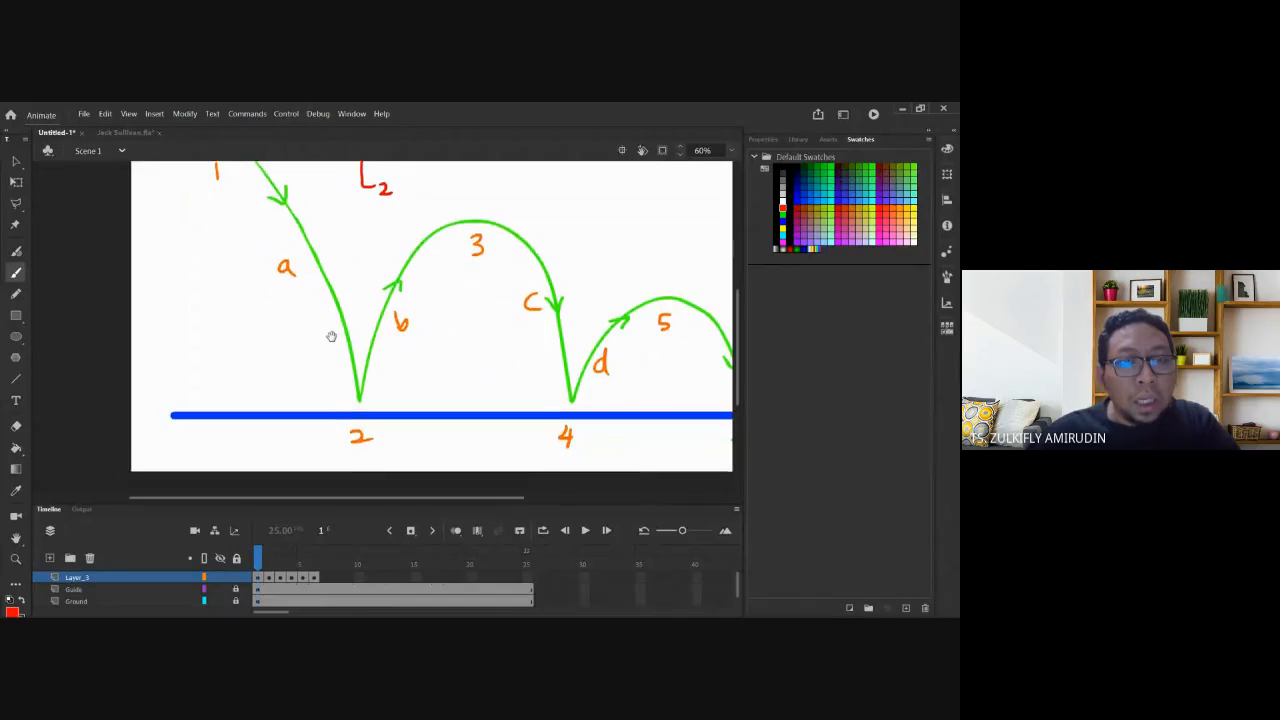
drag(329, 334, 371, 352)
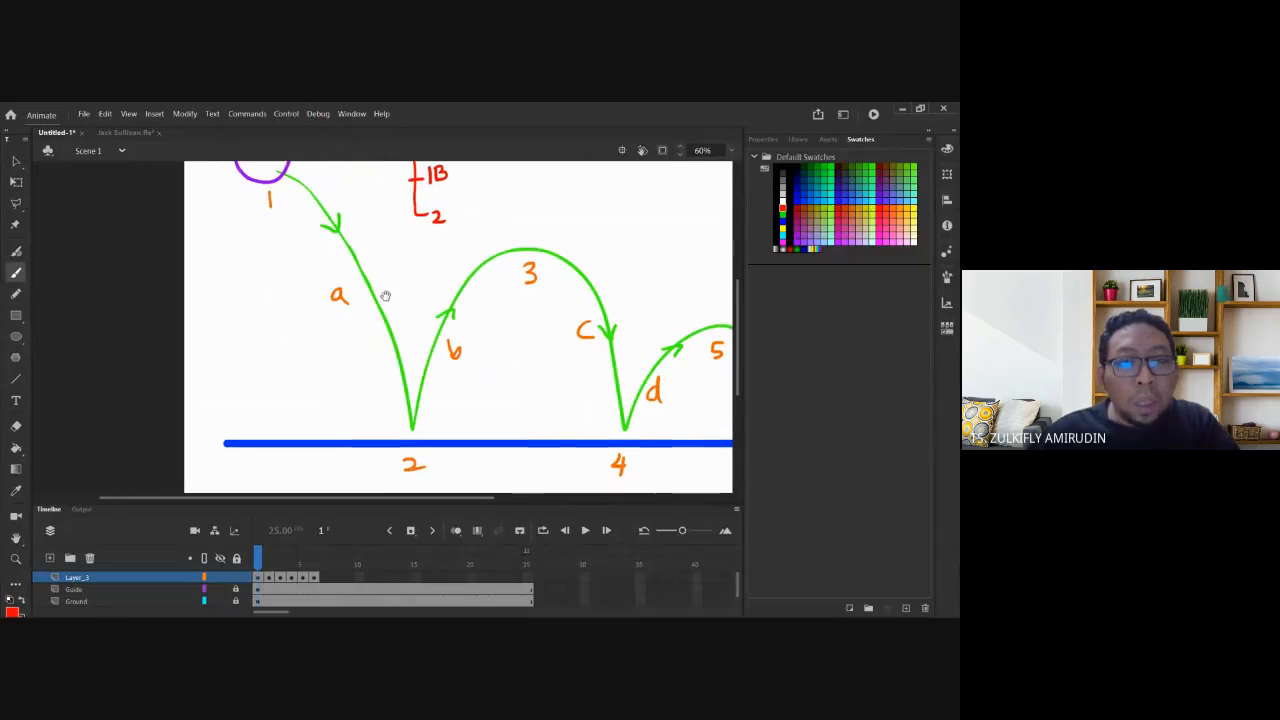
drag(388, 297, 385, 296)
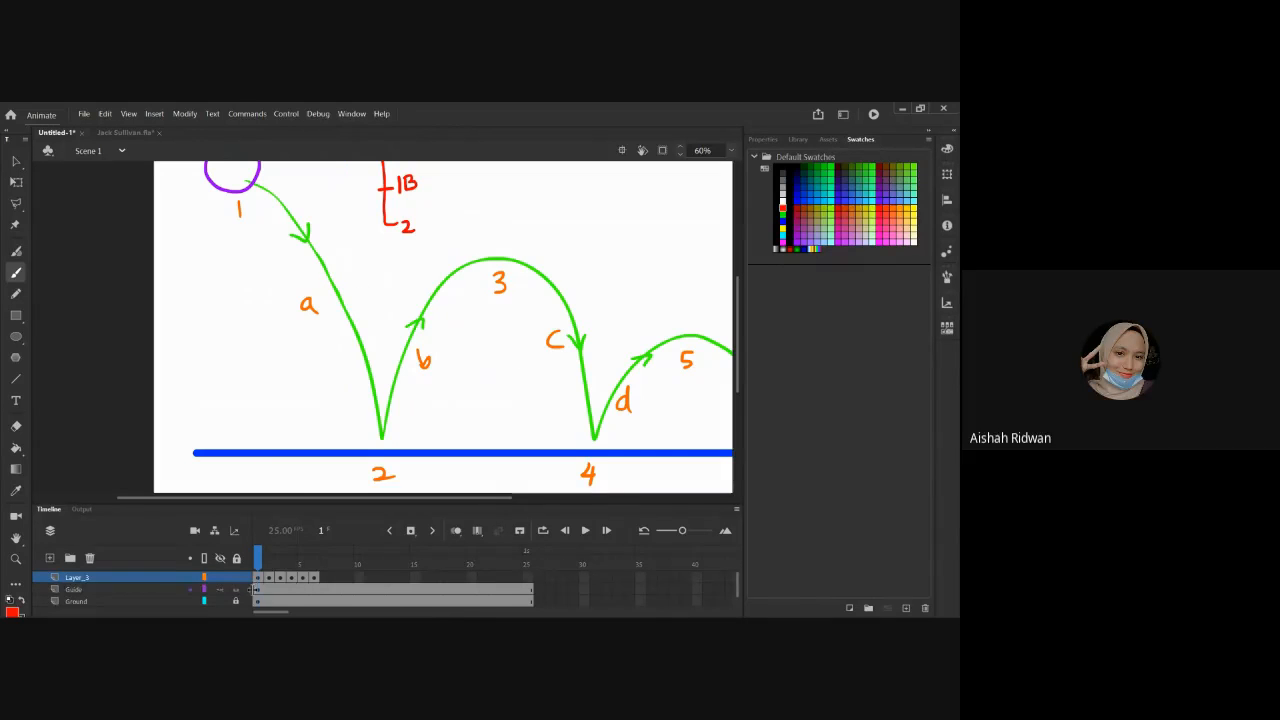
click(253, 589)
click(15, 161)
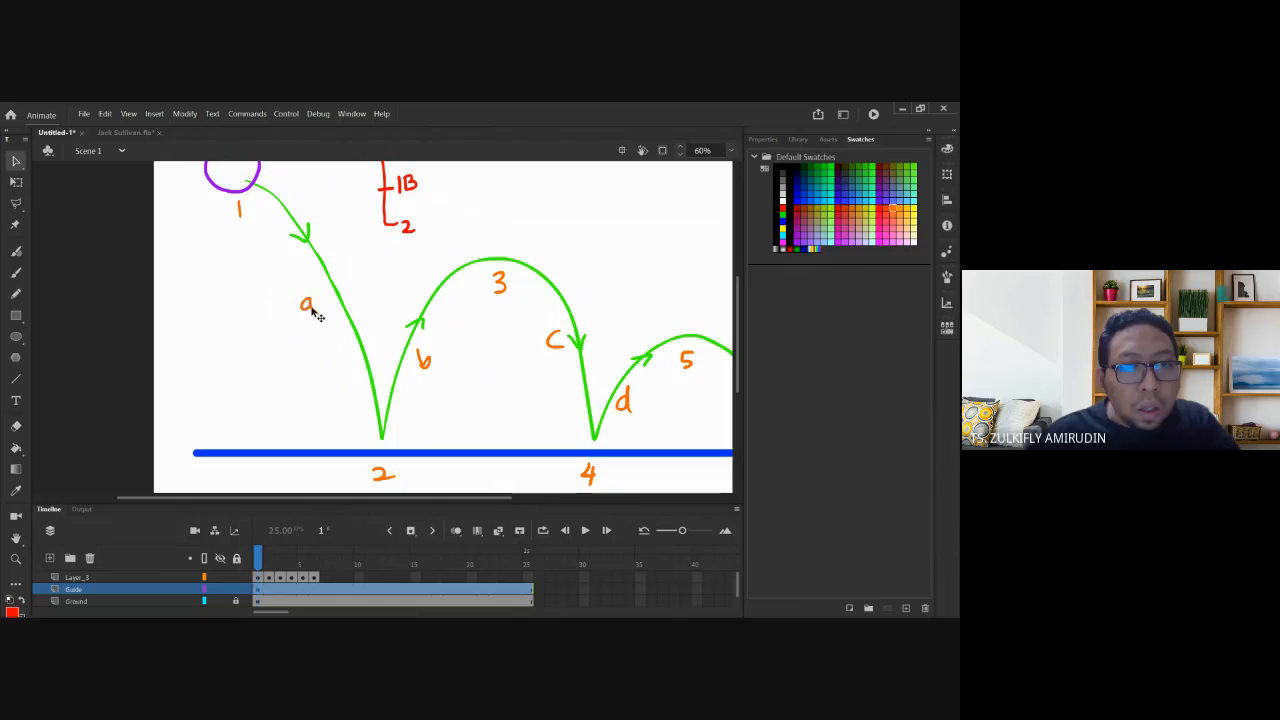
drag(311, 303, 318, 313)
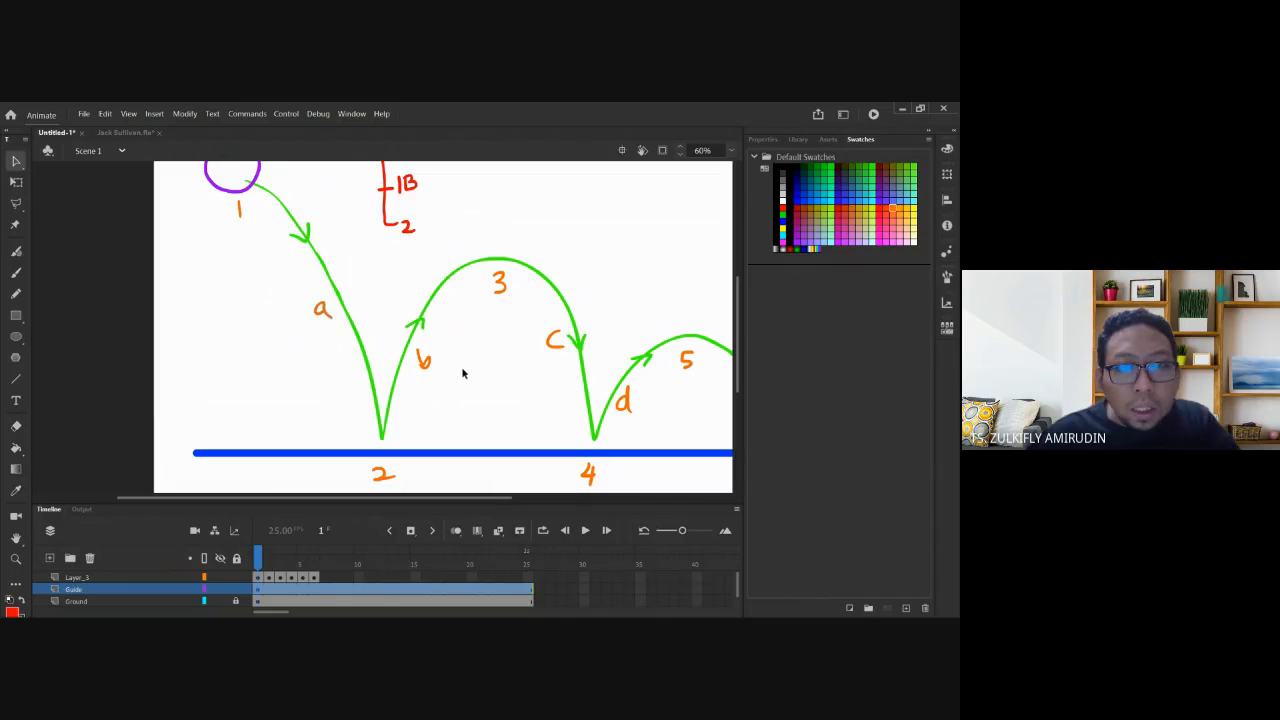
drag(428, 374, 301, 272)
drag(557, 346, 350, 382)
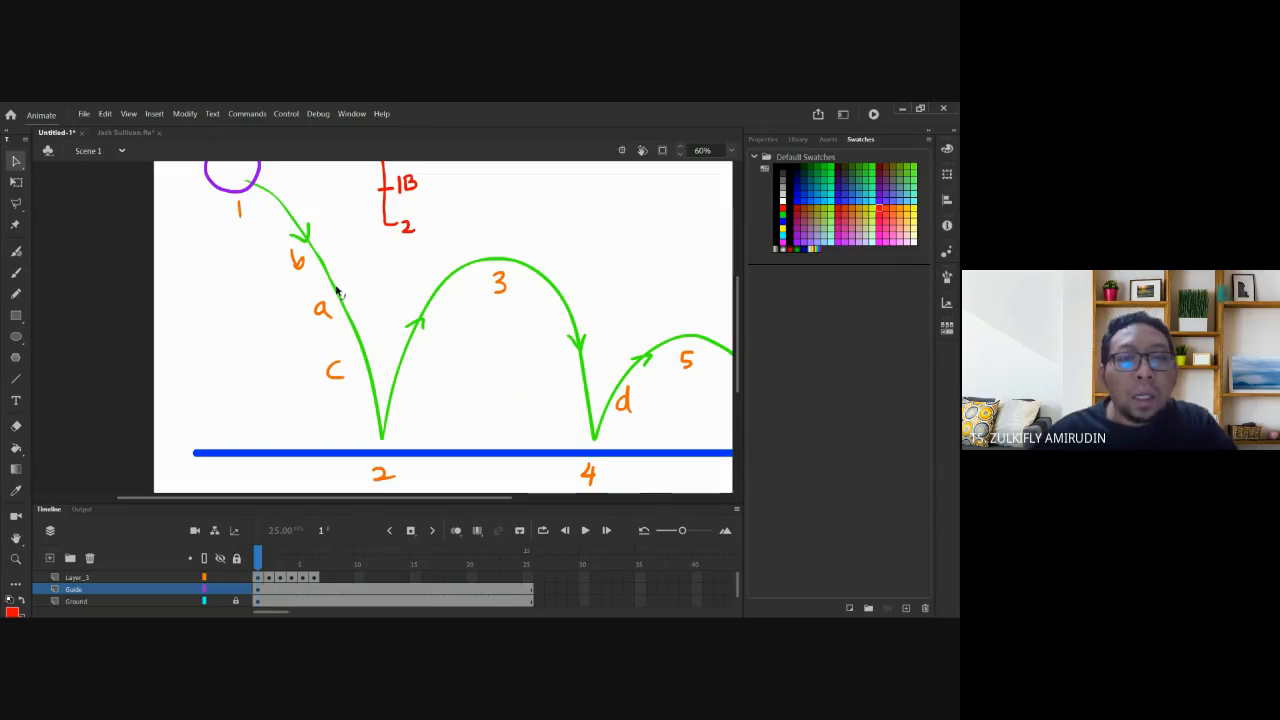
drag(381, 286, 380, 291)
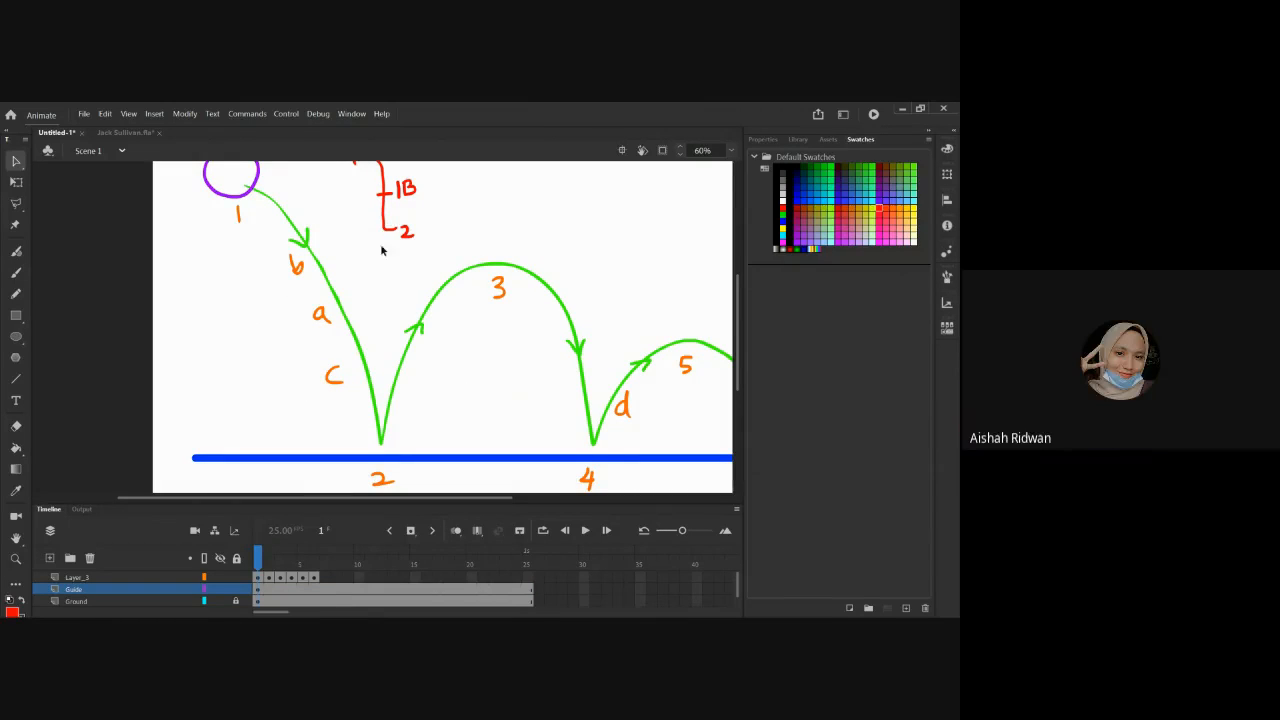
key(ctrl+z)
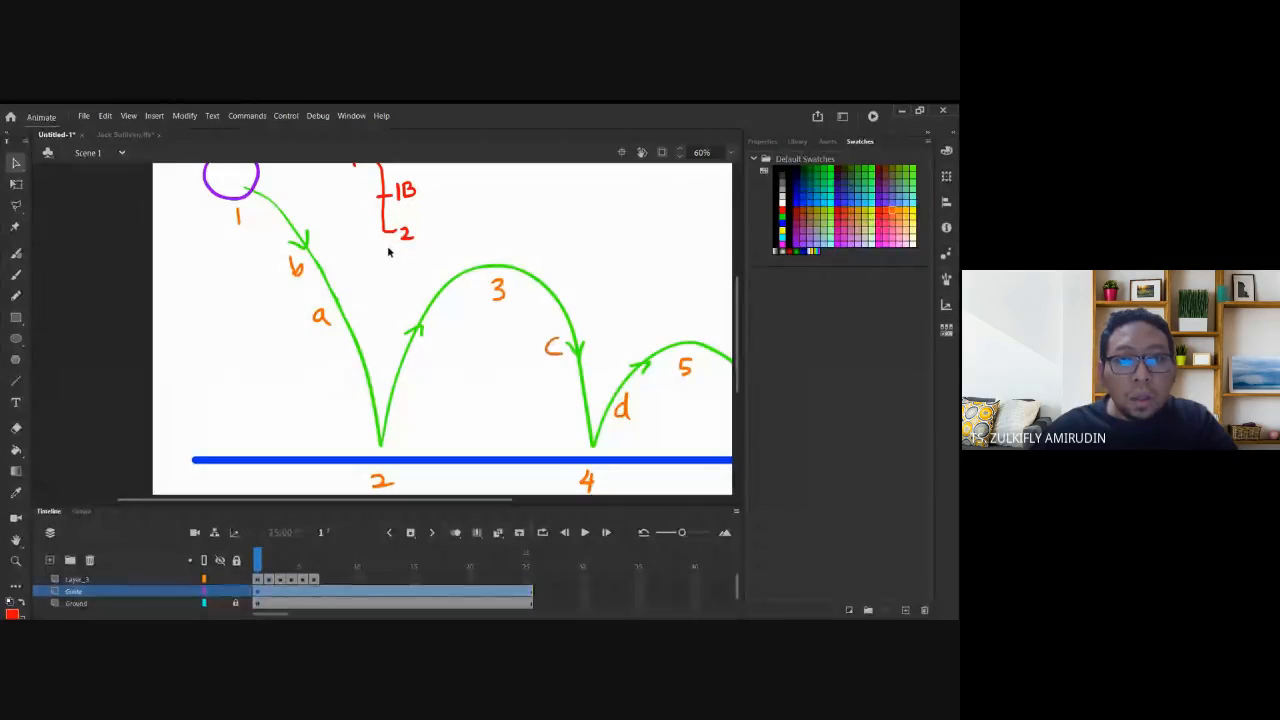
key(ctrl+z)
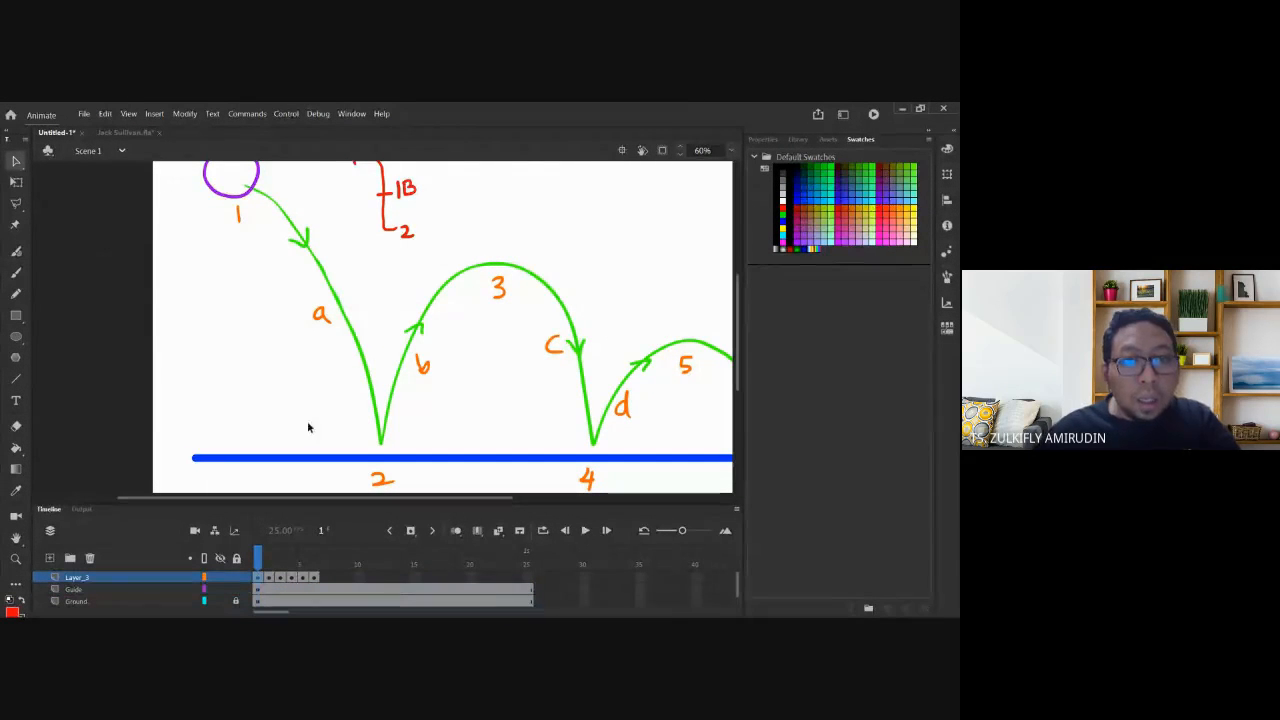
Flip between frames 1 and 2 to compare the ball's positions.
click(268, 578)
click(257, 578)
click(264, 579)
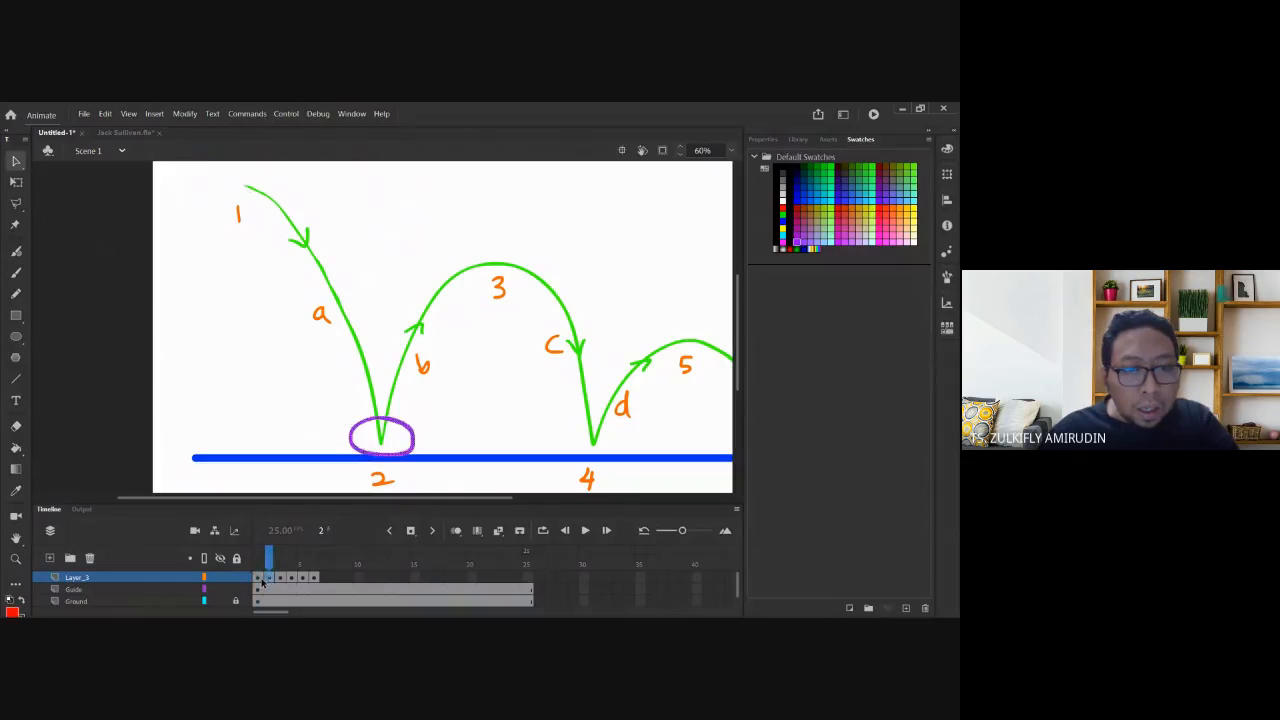
click(257, 579)
click(265, 579)
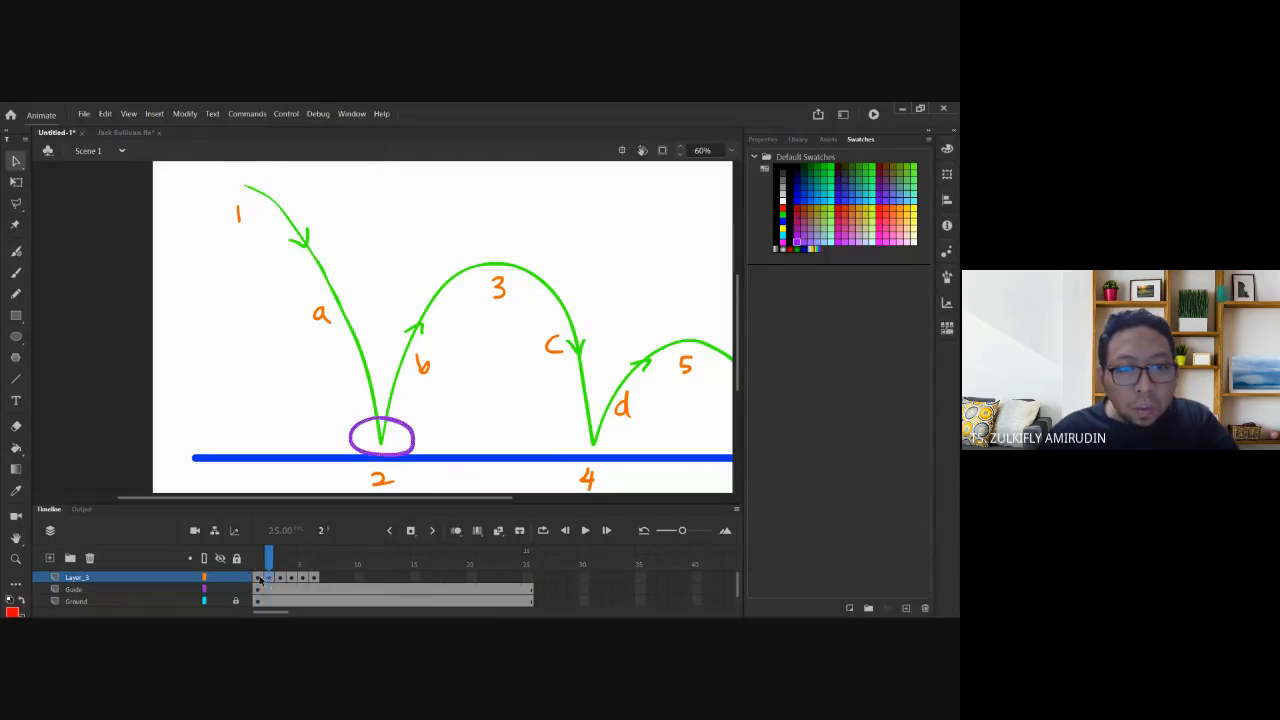
click(257, 578)
click(266, 579)
click(257, 578)
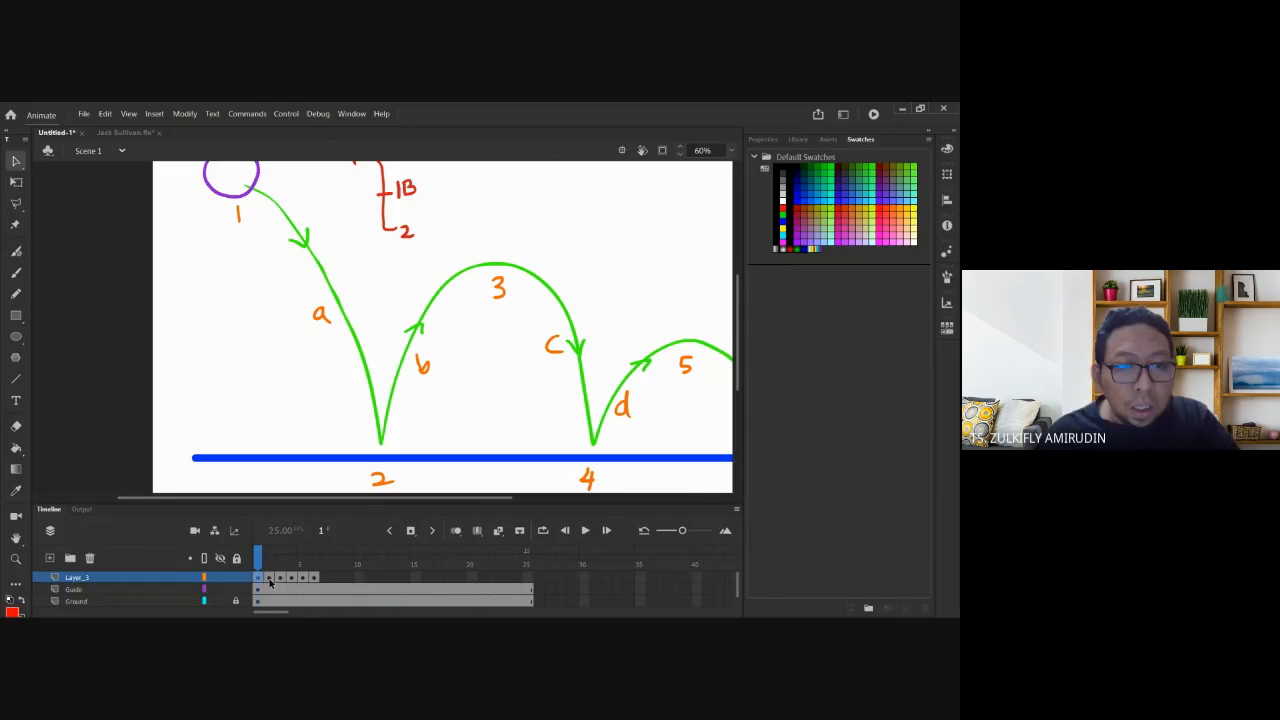
click(268, 580)
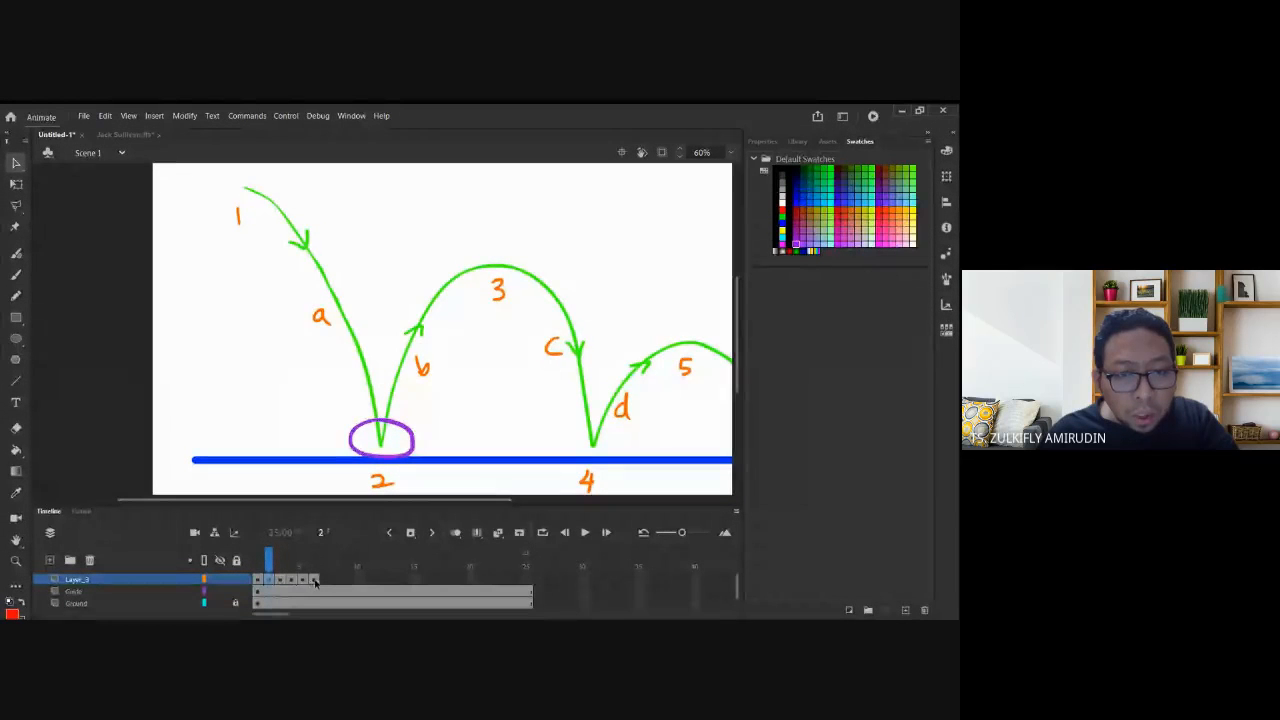
Undo an accidental move of frames 2–6 and review the start and peak frames.
drag(315, 582, 280, 584)
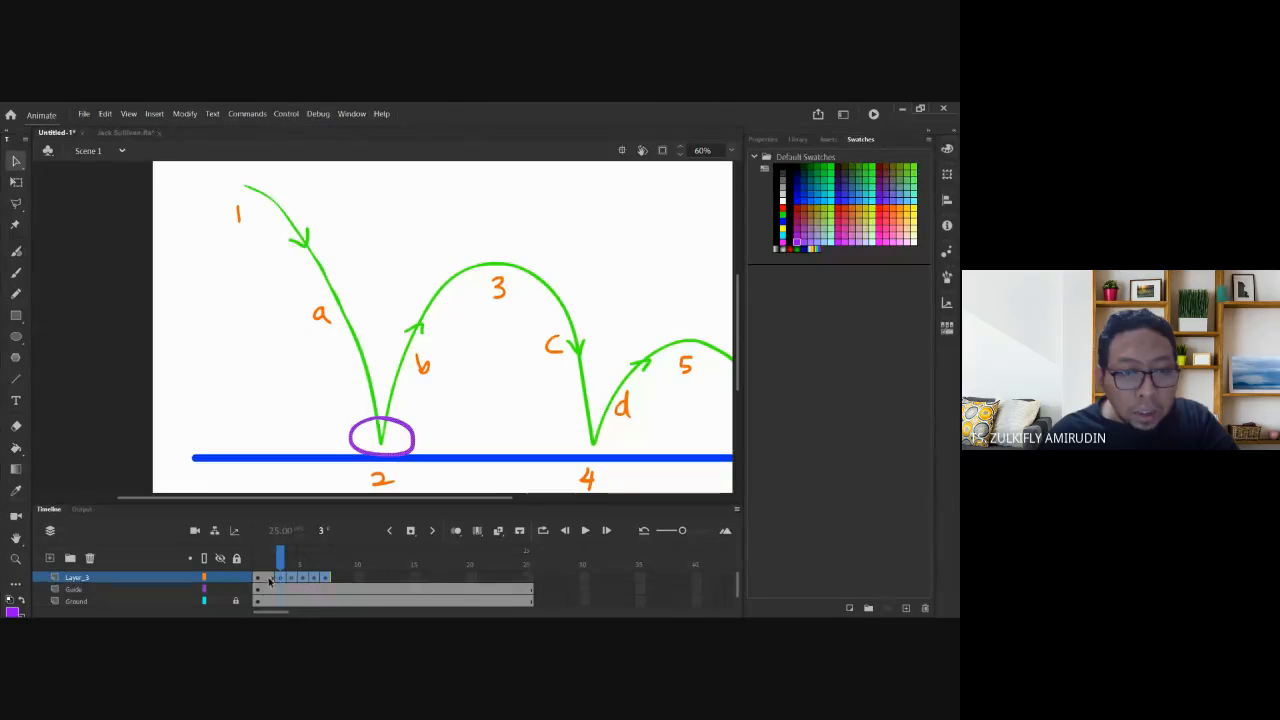
drag(684, 532, 691, 533)
key(ctrl+z)
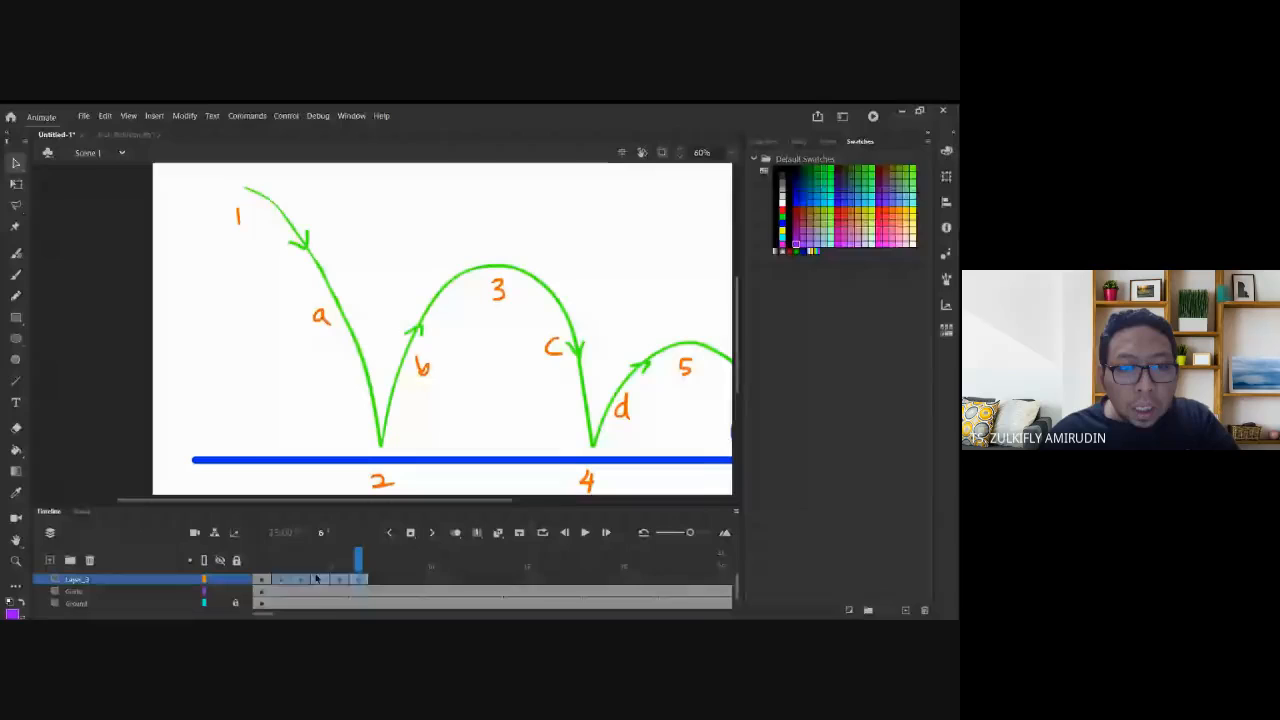
click(263, 579)
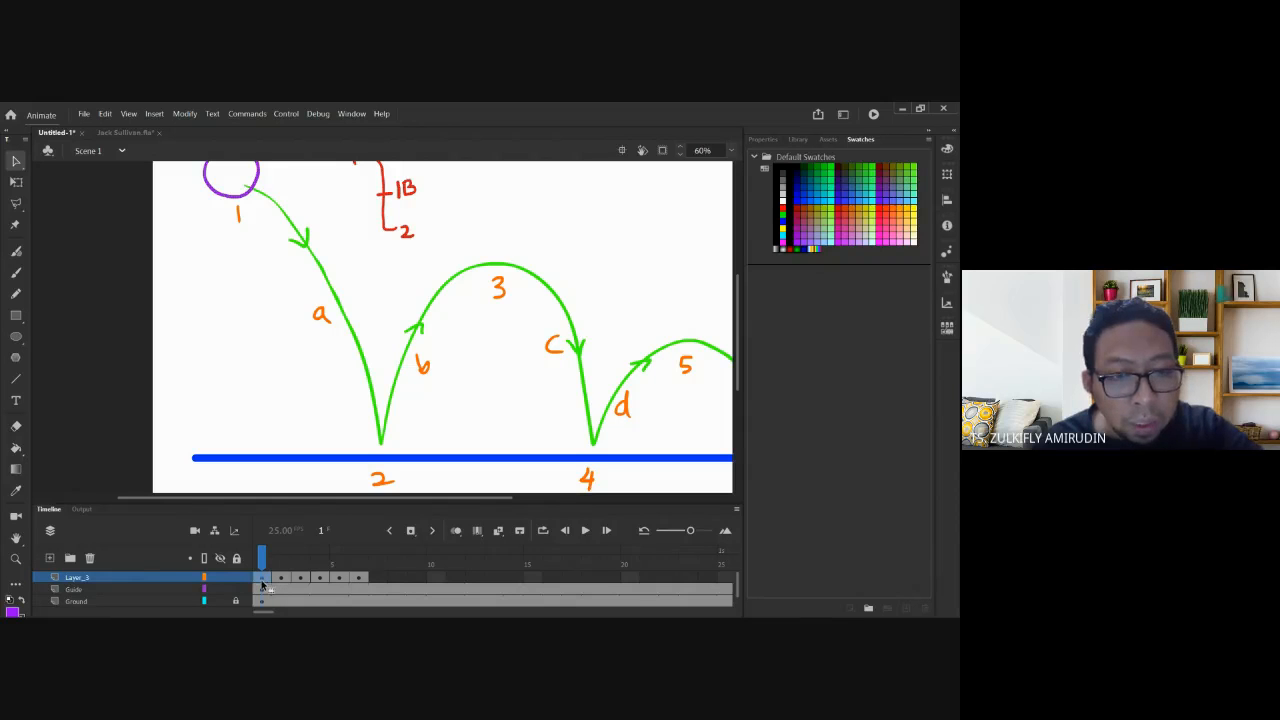
click(322, 580)
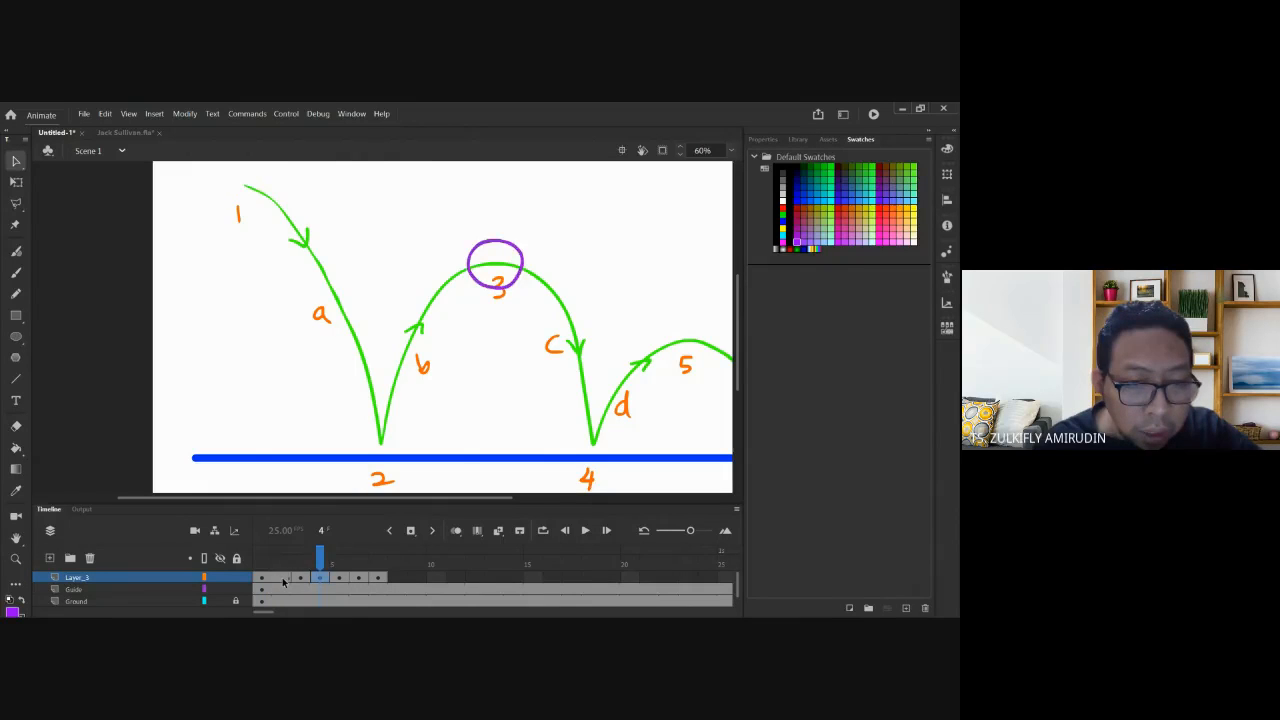
click(283, 584)
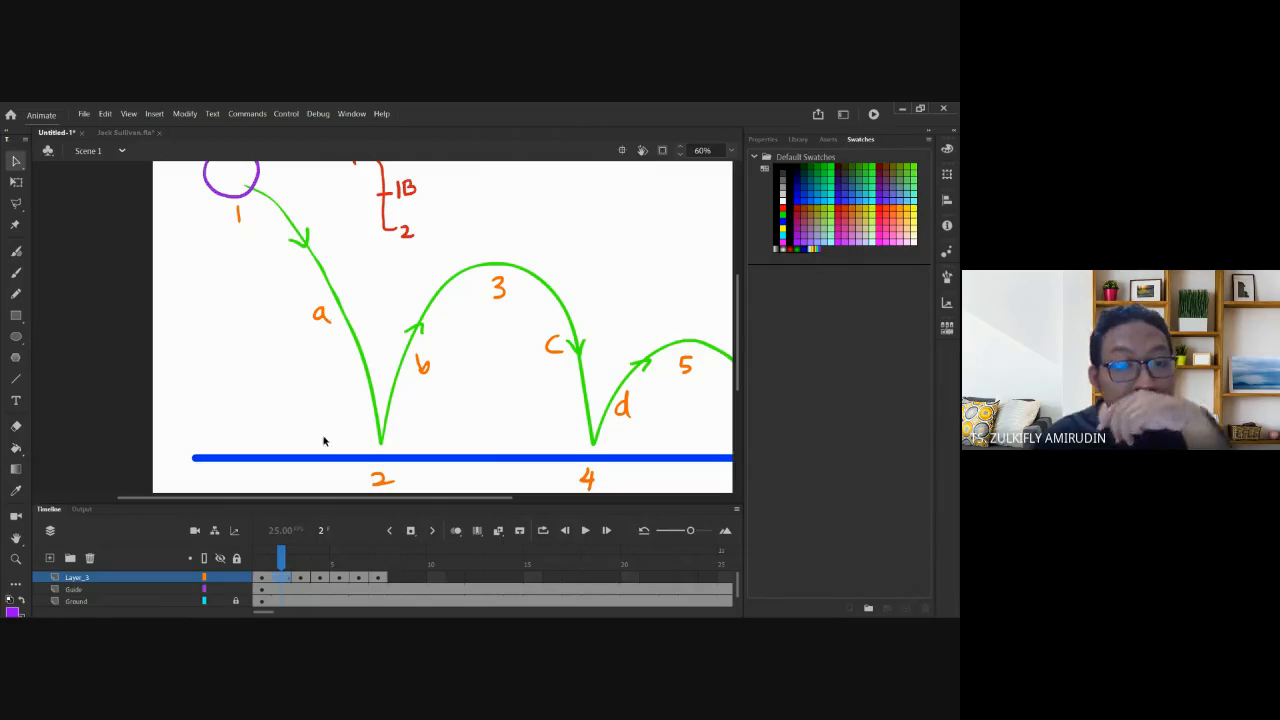
Insert a blank keyframe at frame 2 of Layer_3.
right_click(284, 582)
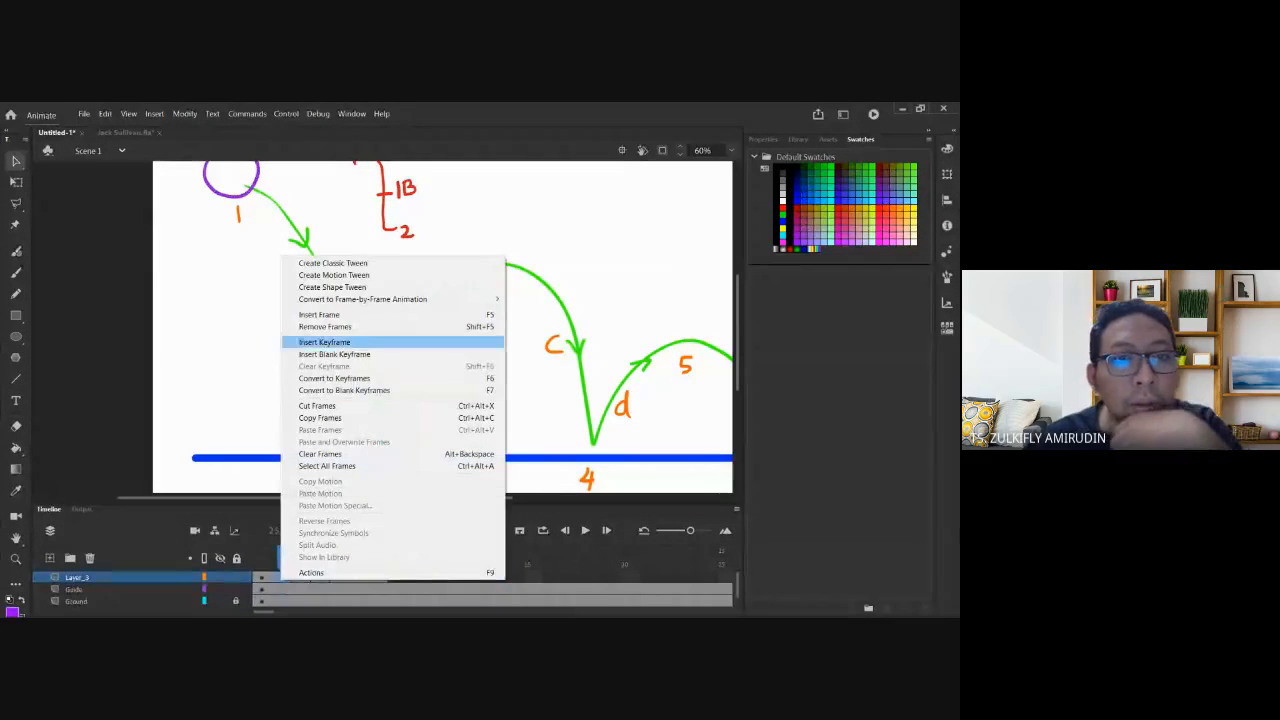
click(334, 354)
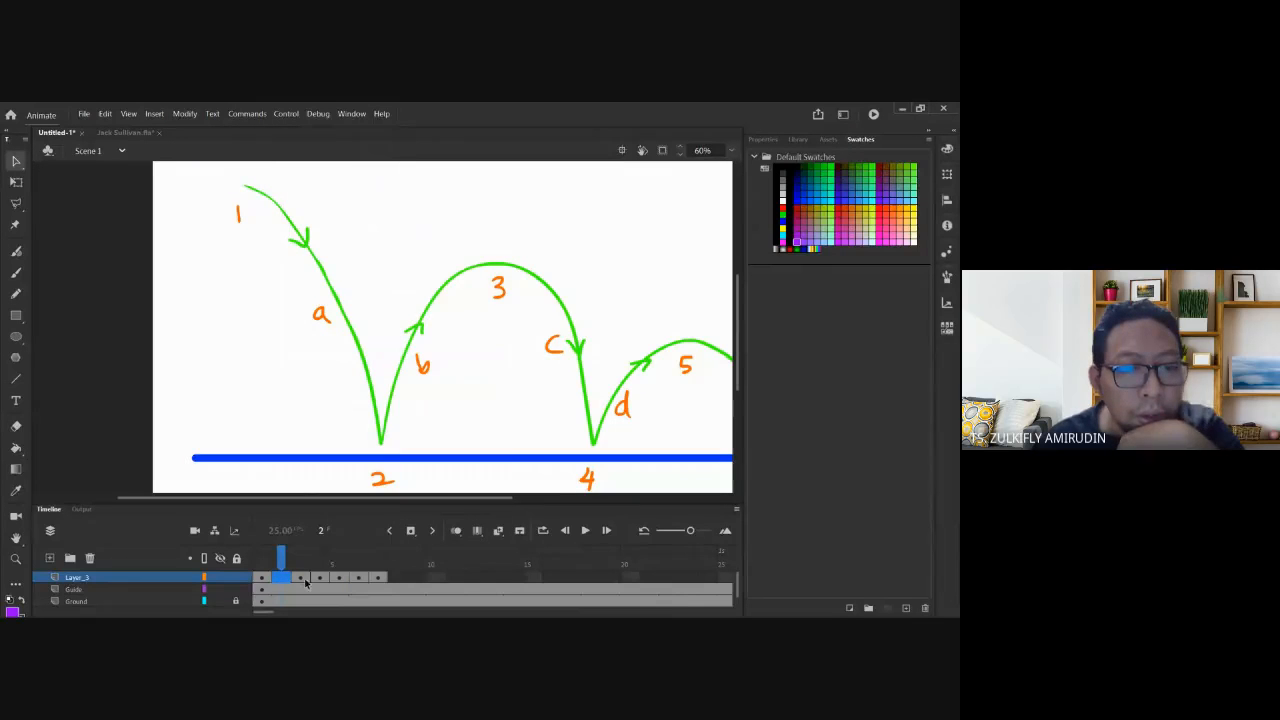
click(435, 560)
click(283, 581)
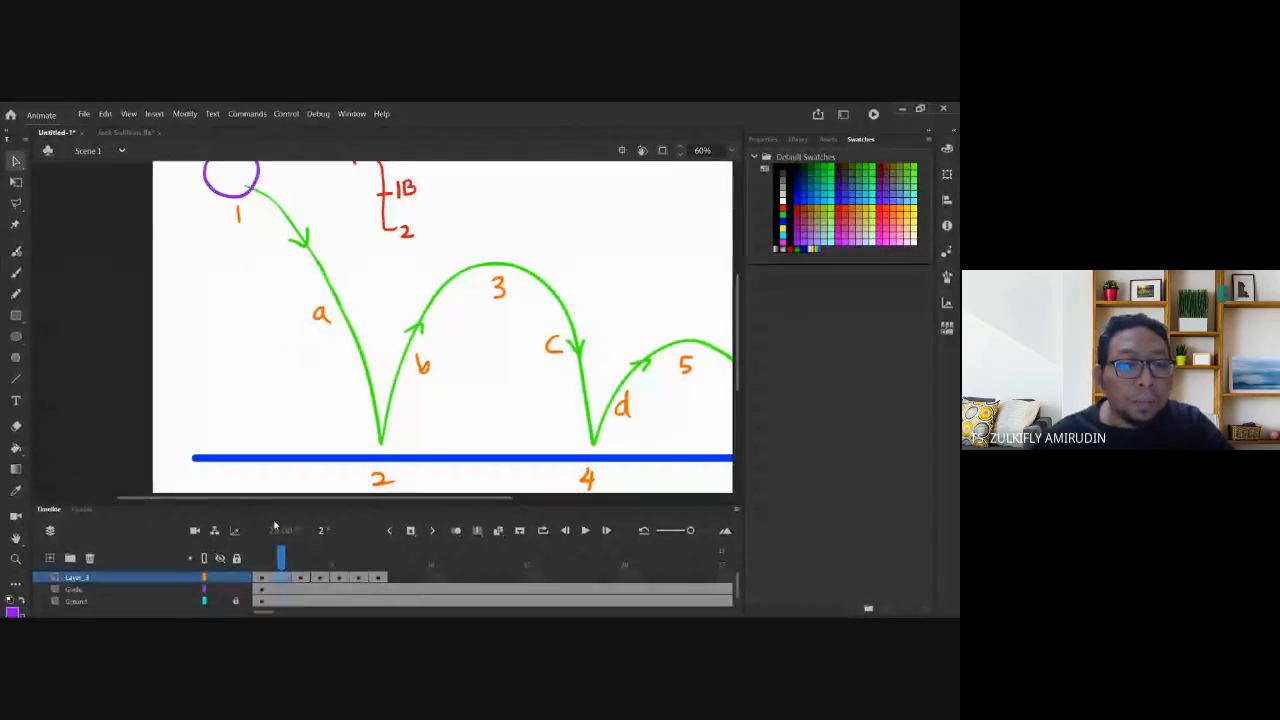
right_click(281, 578)
click(333, 374)
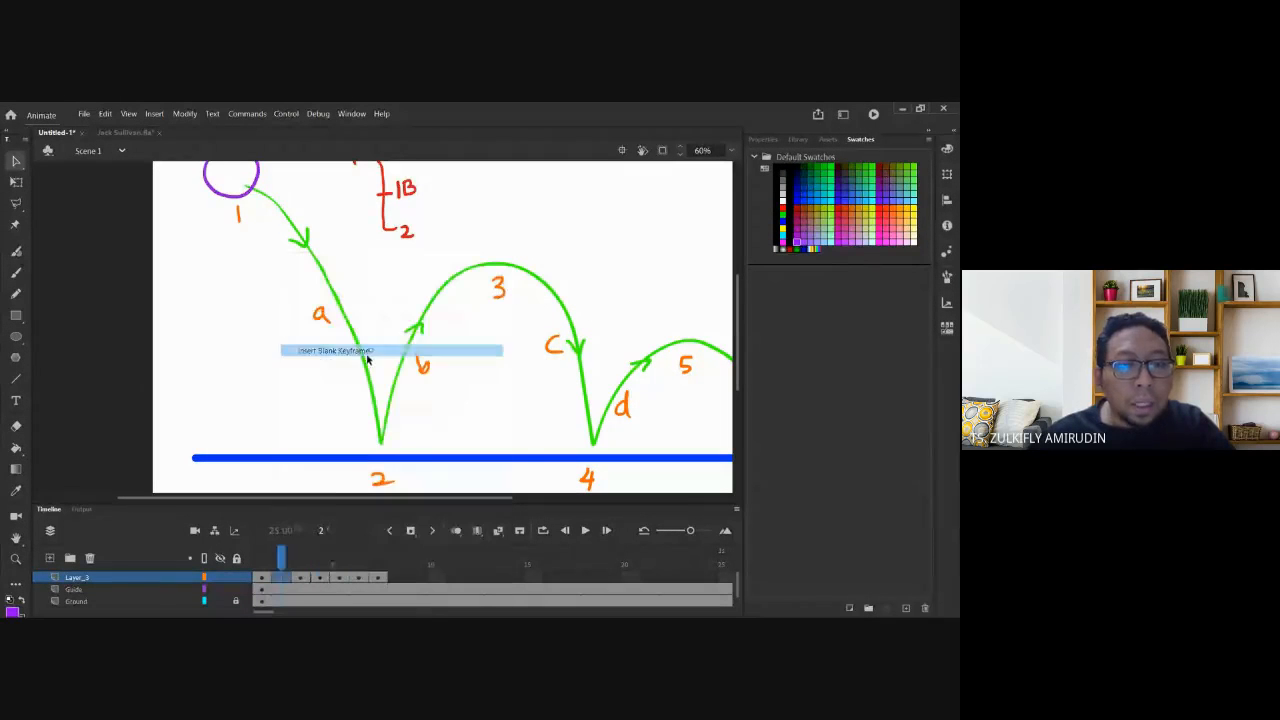
drag(269, 333, 276, 336)
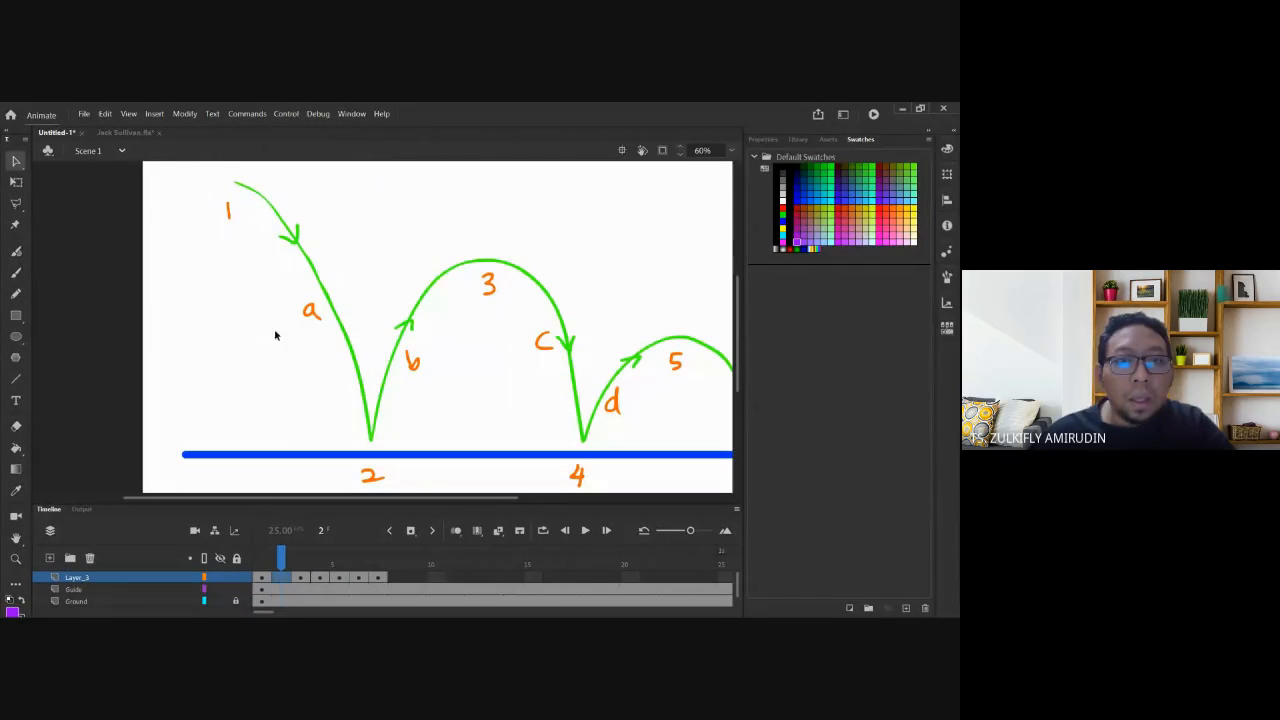
With onion skinning on, brush a purple 2–1B–3 spacing note left of the arcs.
click(456, 531)
drag(269, 278, 253, 314)
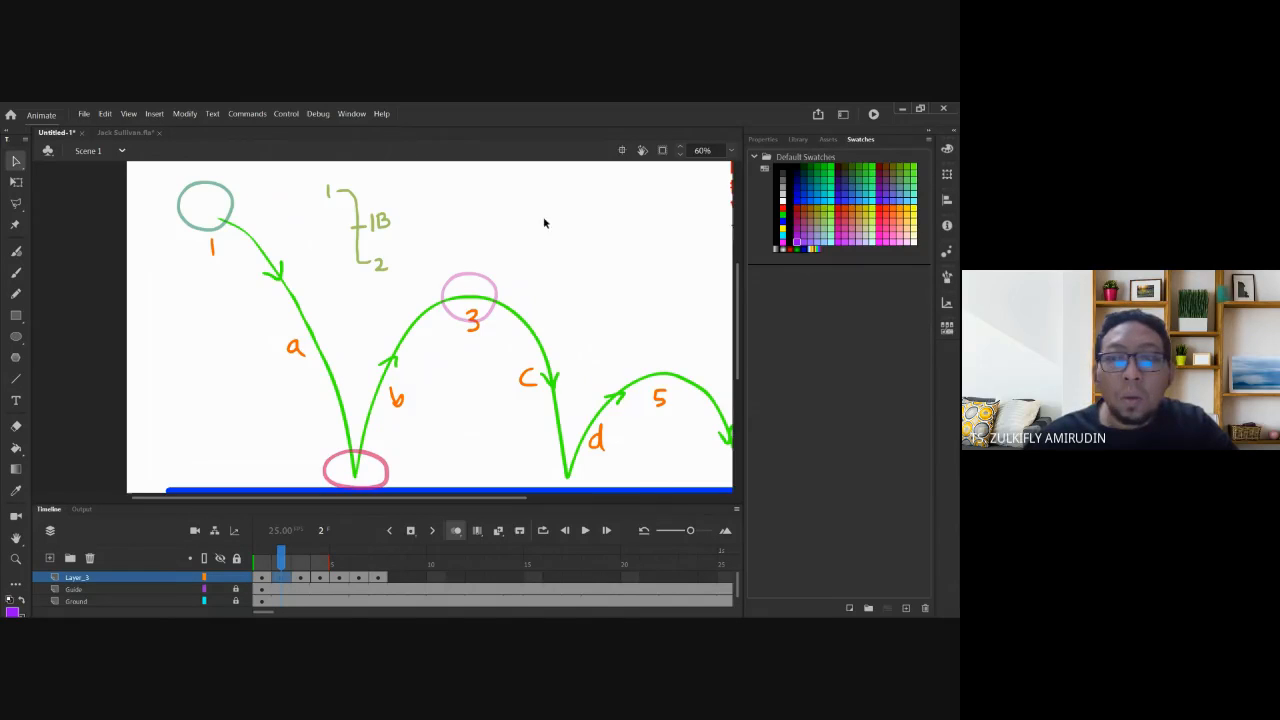
click(16, 272)
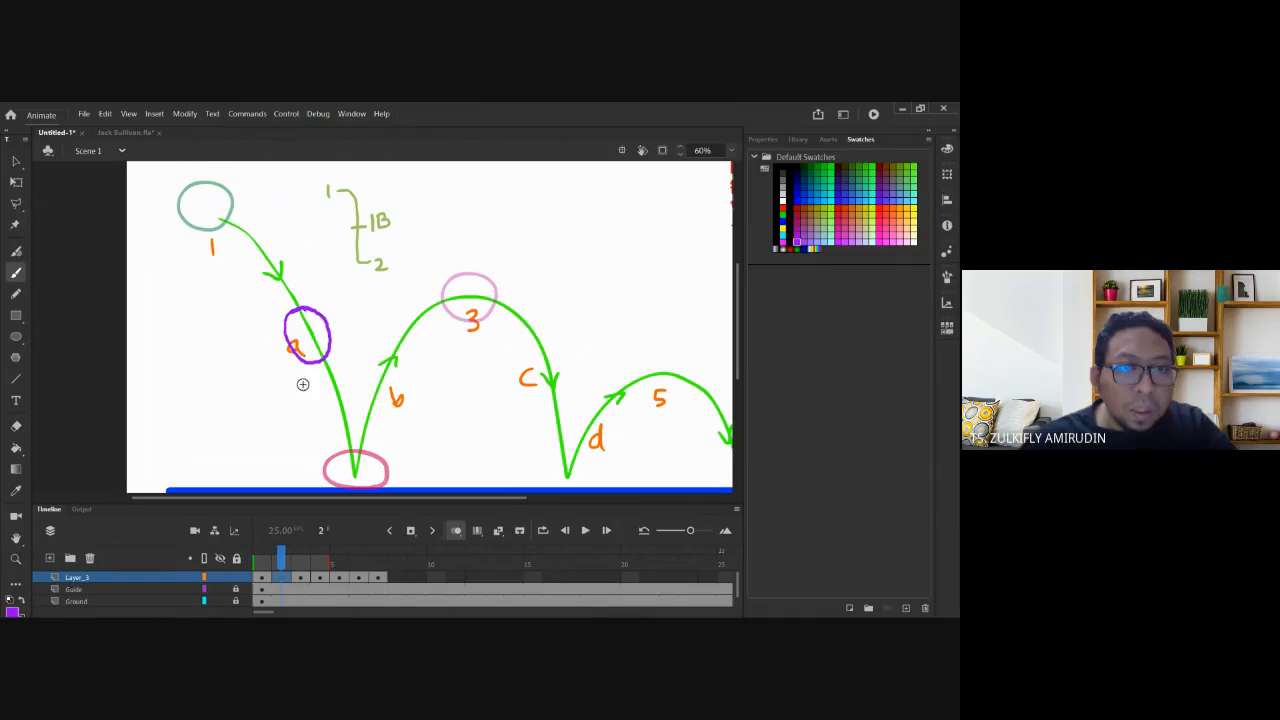
scroll(328, 357, down, 1)
scroll(328, 357, down, 1)
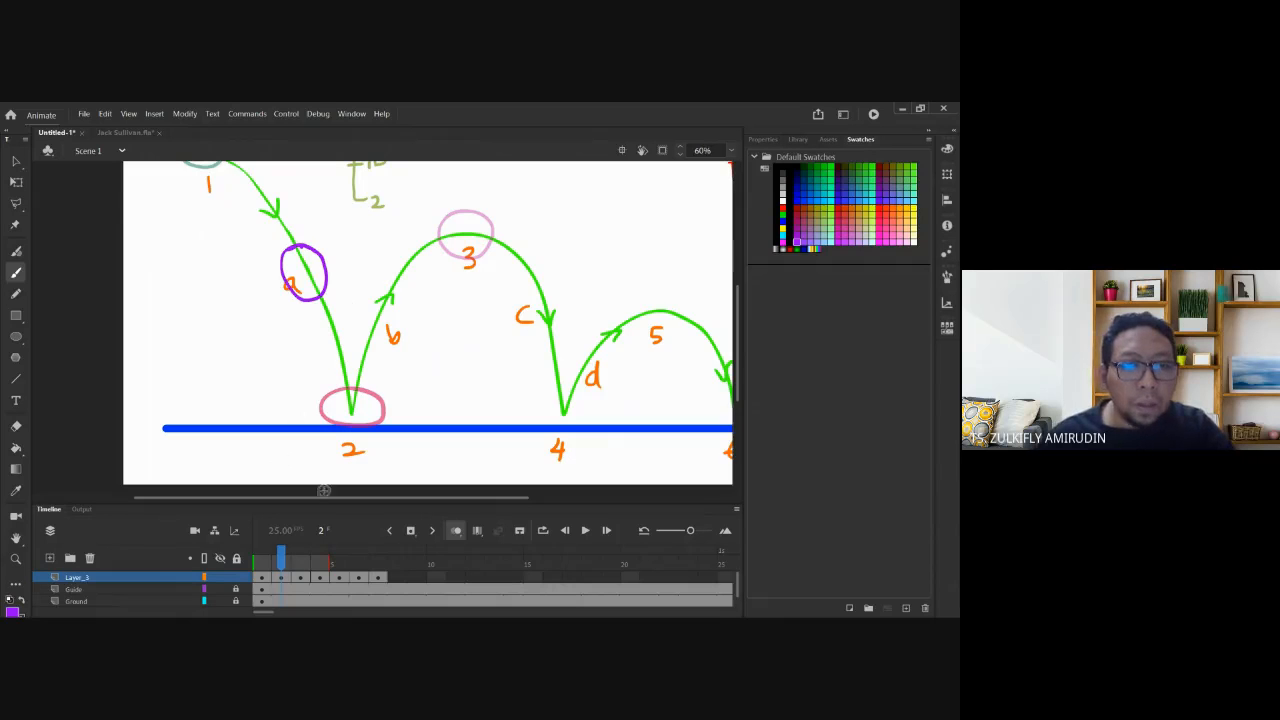
click(299, 579)
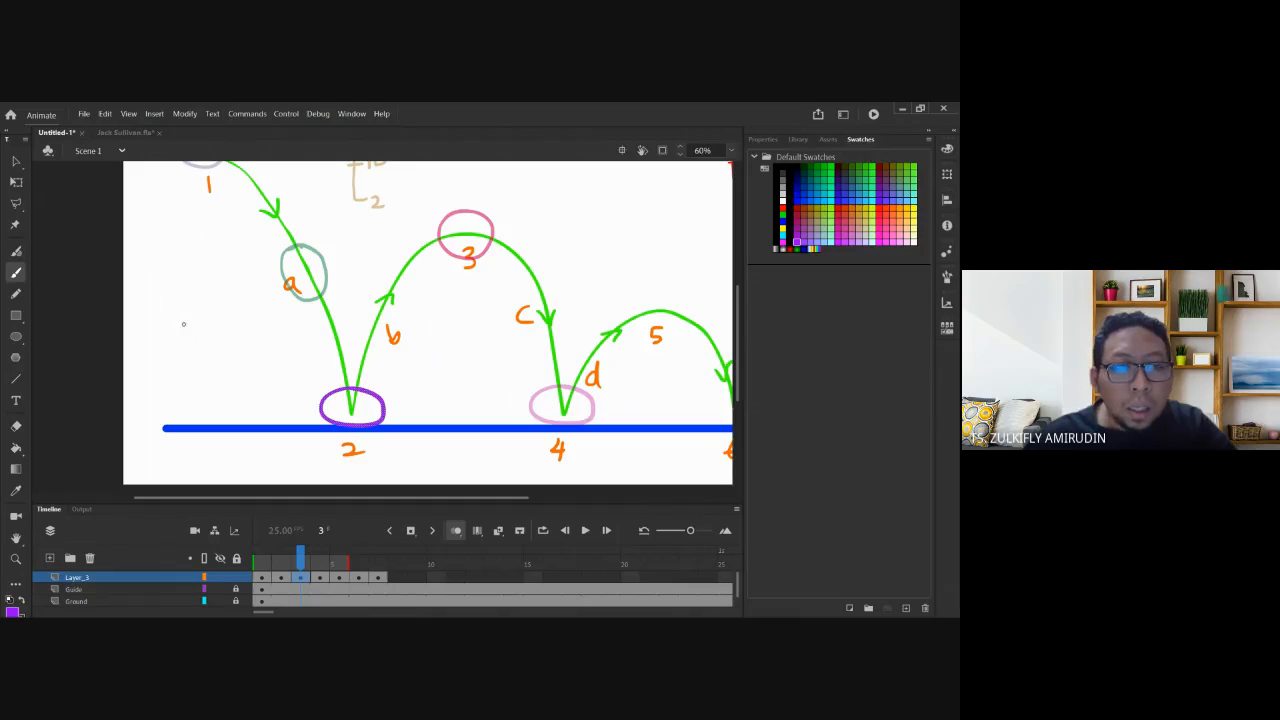
mouse_move(183, 323)
mouse_down()
mouse_move(210, 394)
mouse_move(166, 327)
mouse_move(176, 331)
mouse_up()
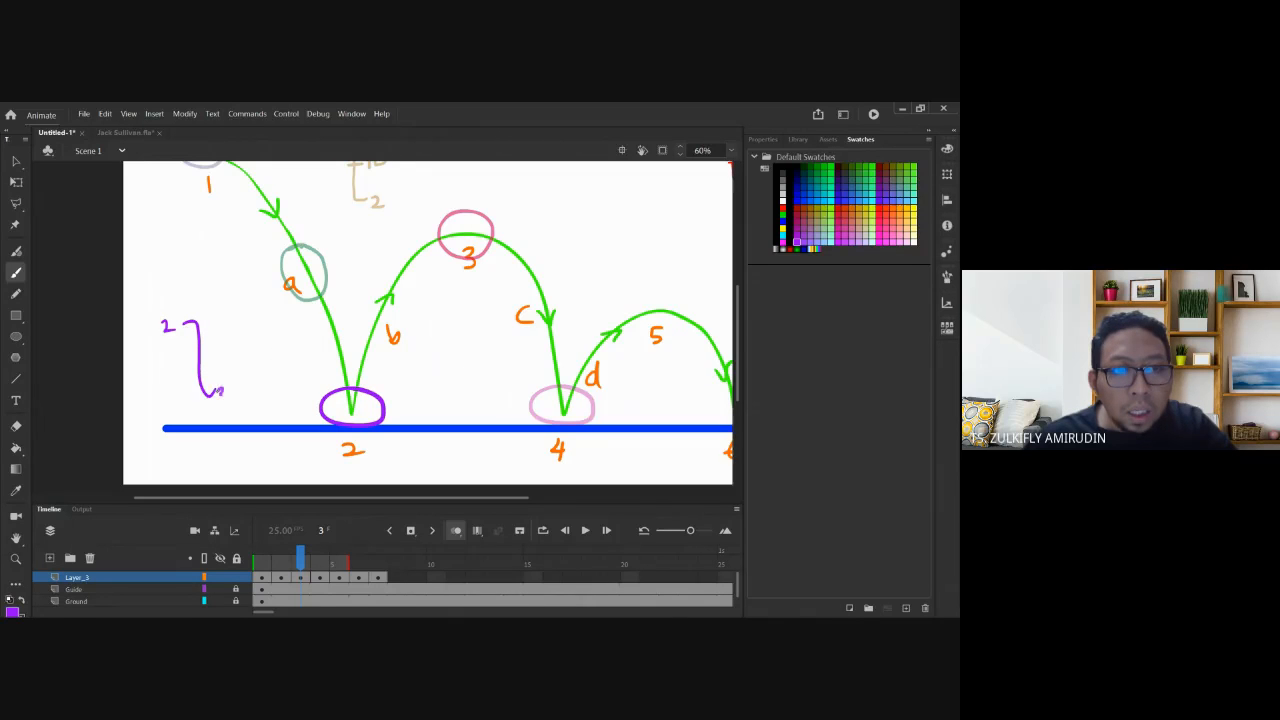
drag(220, 390, 218, 400)
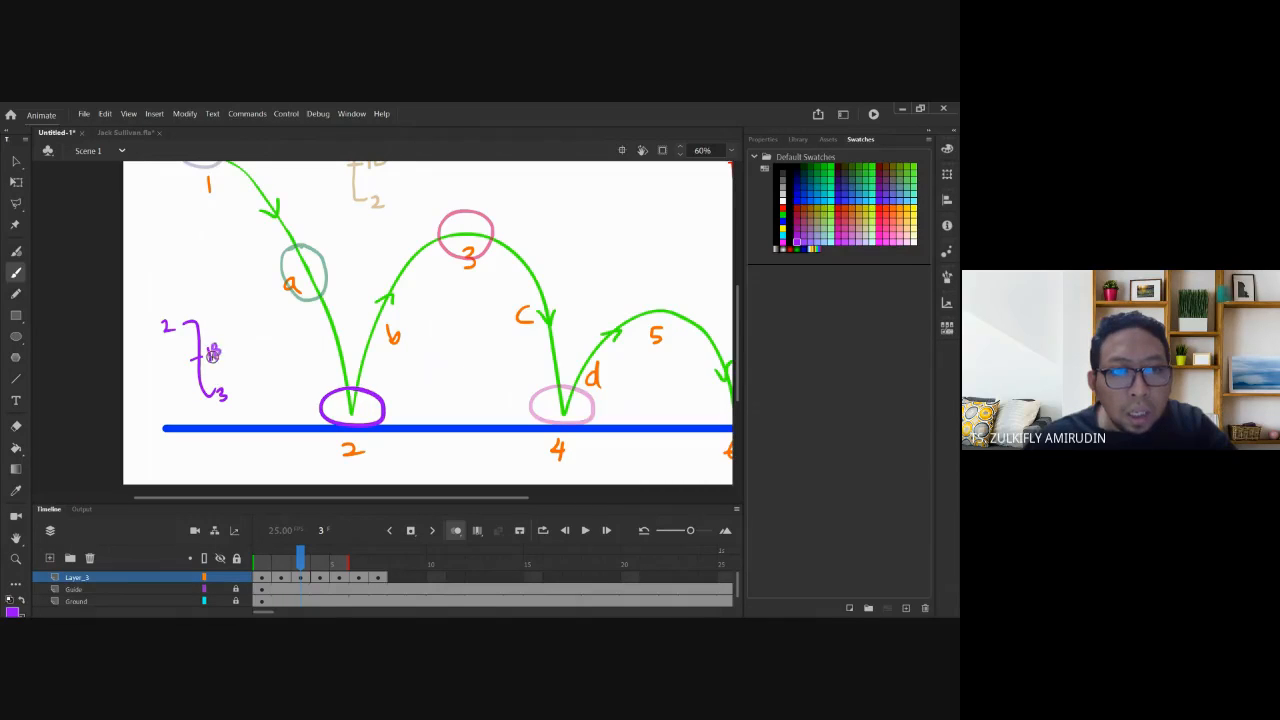
Turn off onion skinning and flip between frames 3 and 4 to review the note.
click(456, 529)
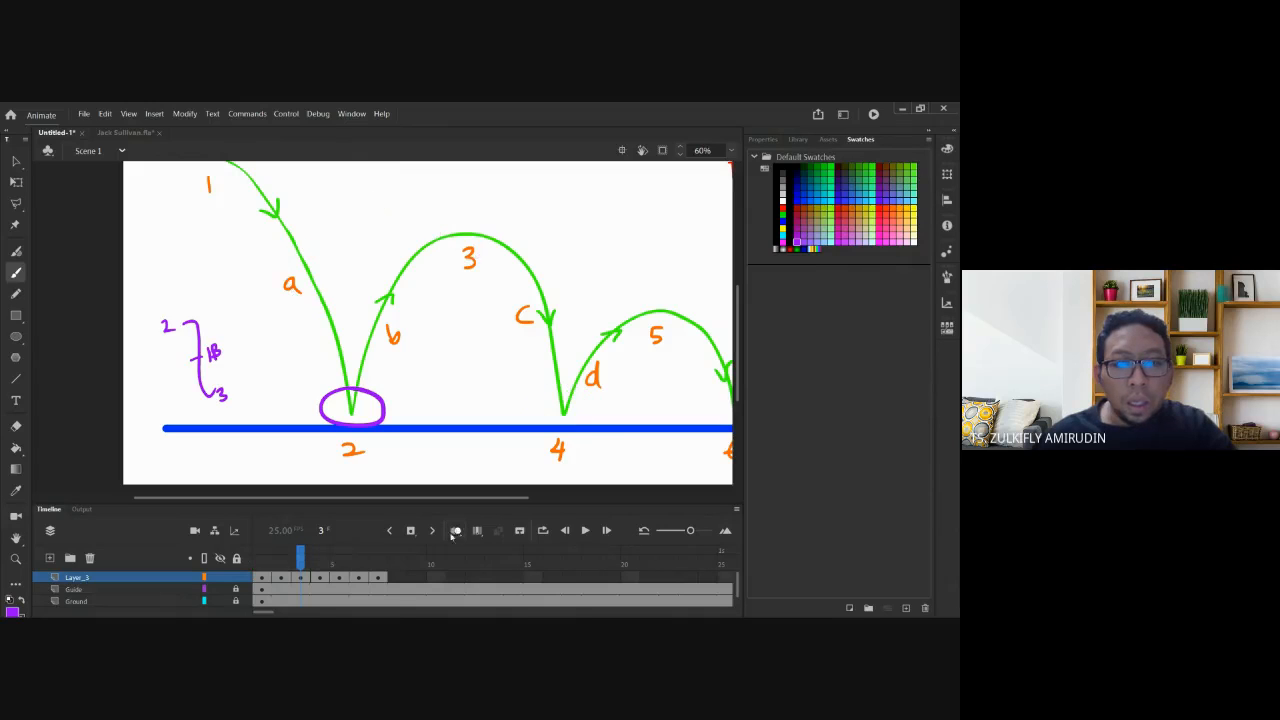
click(320, 578)
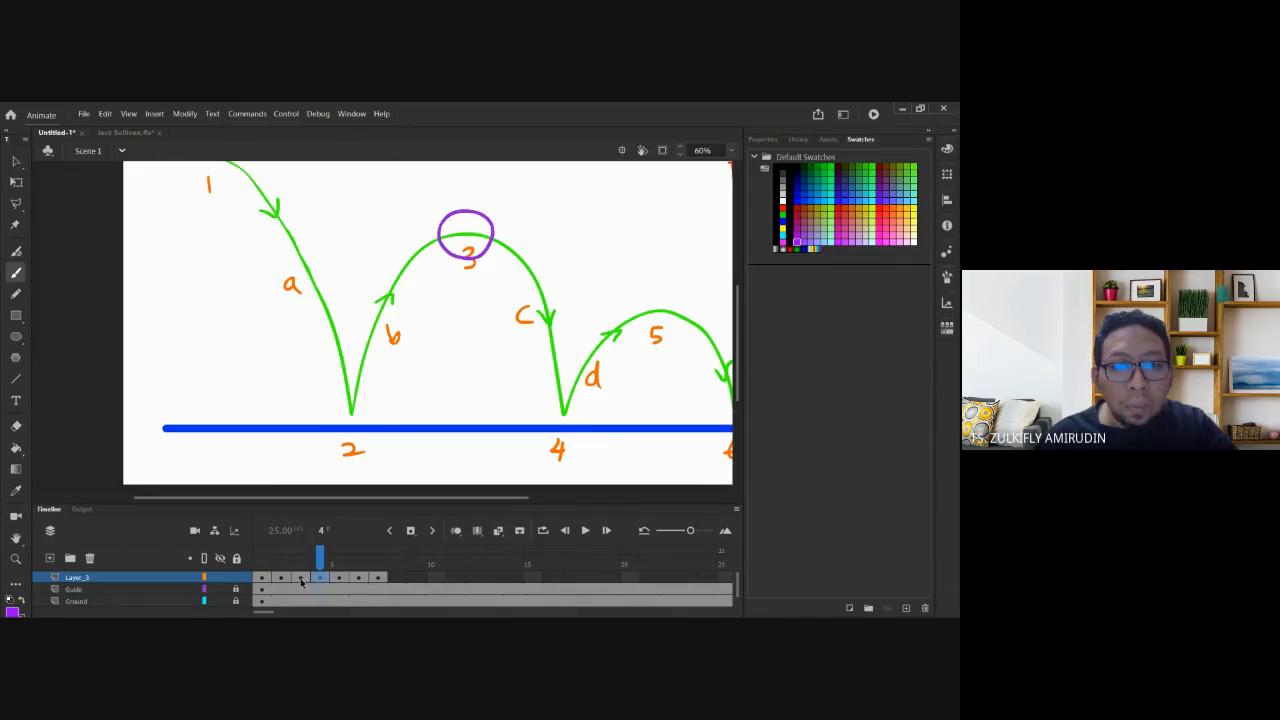
click(301, 579)
click(319, 579)
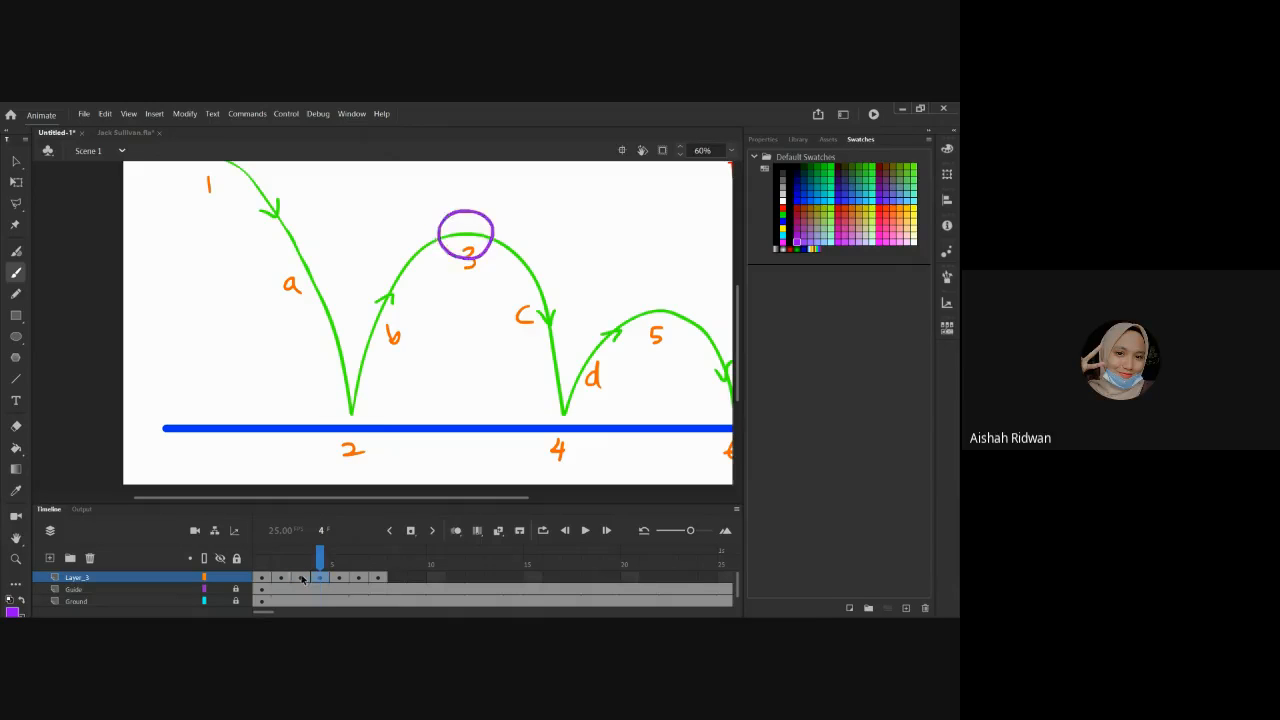
click(303, 580)
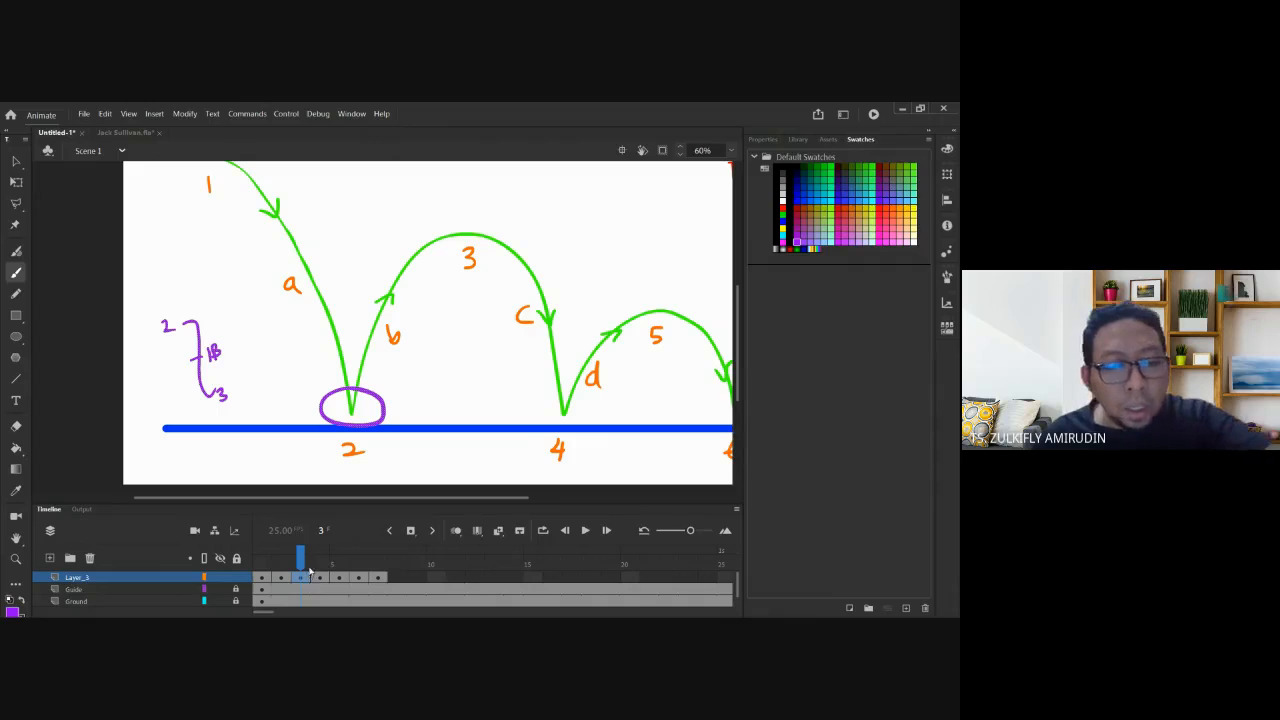
Add a frame after contact 2, clear frame 4's content, and turn onion skinning on.
key(F5)
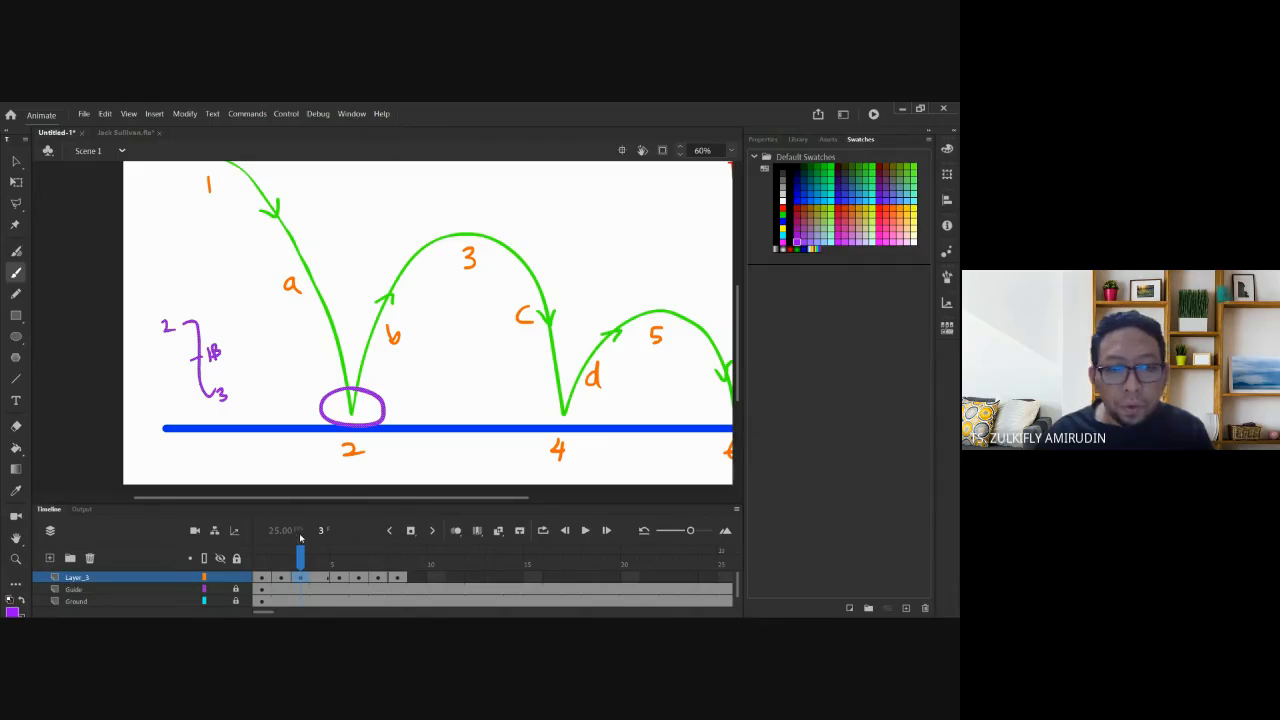
click(320, 579)
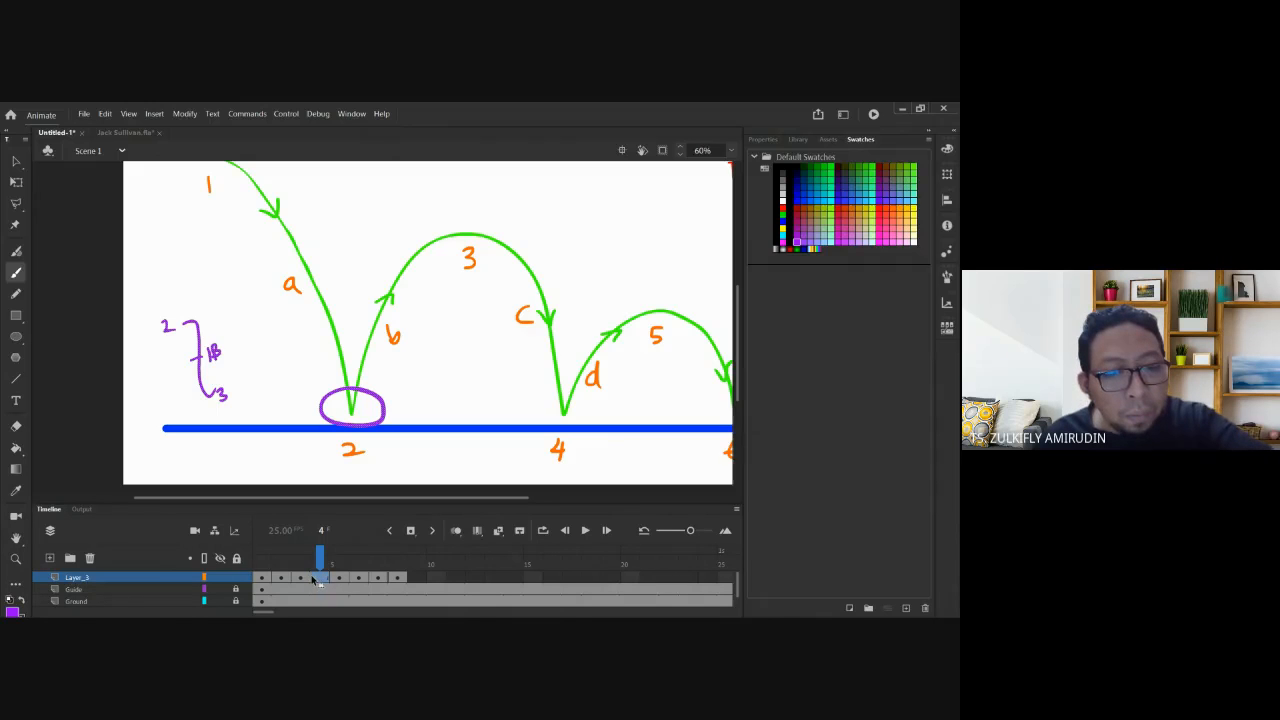
click(320, 578)
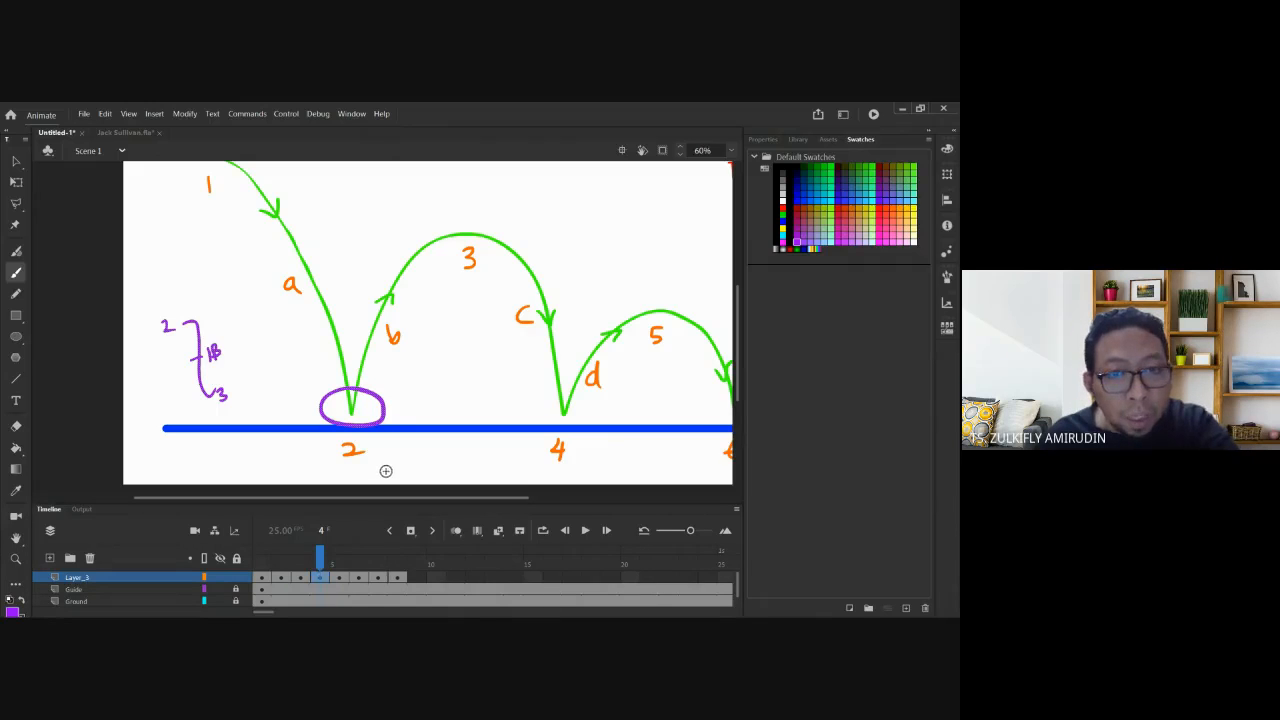
drag(404, 388, 362, 407)
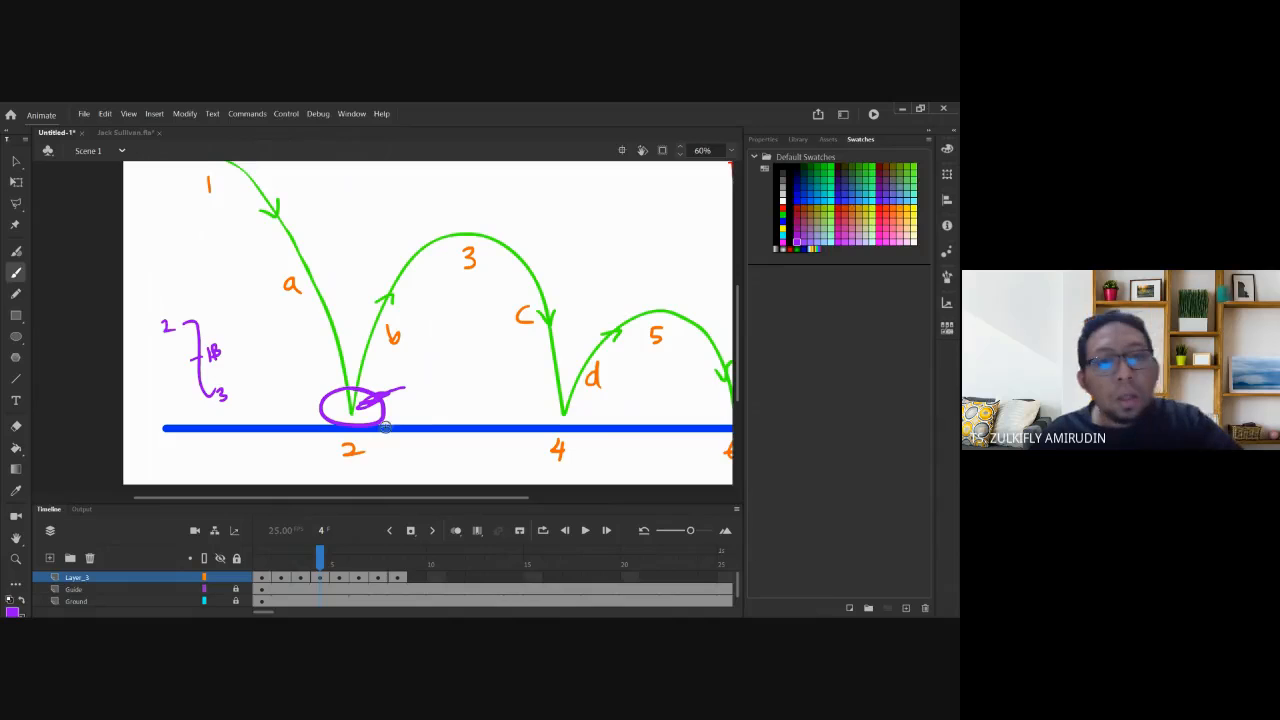
key(ctrl+z)
key(v)
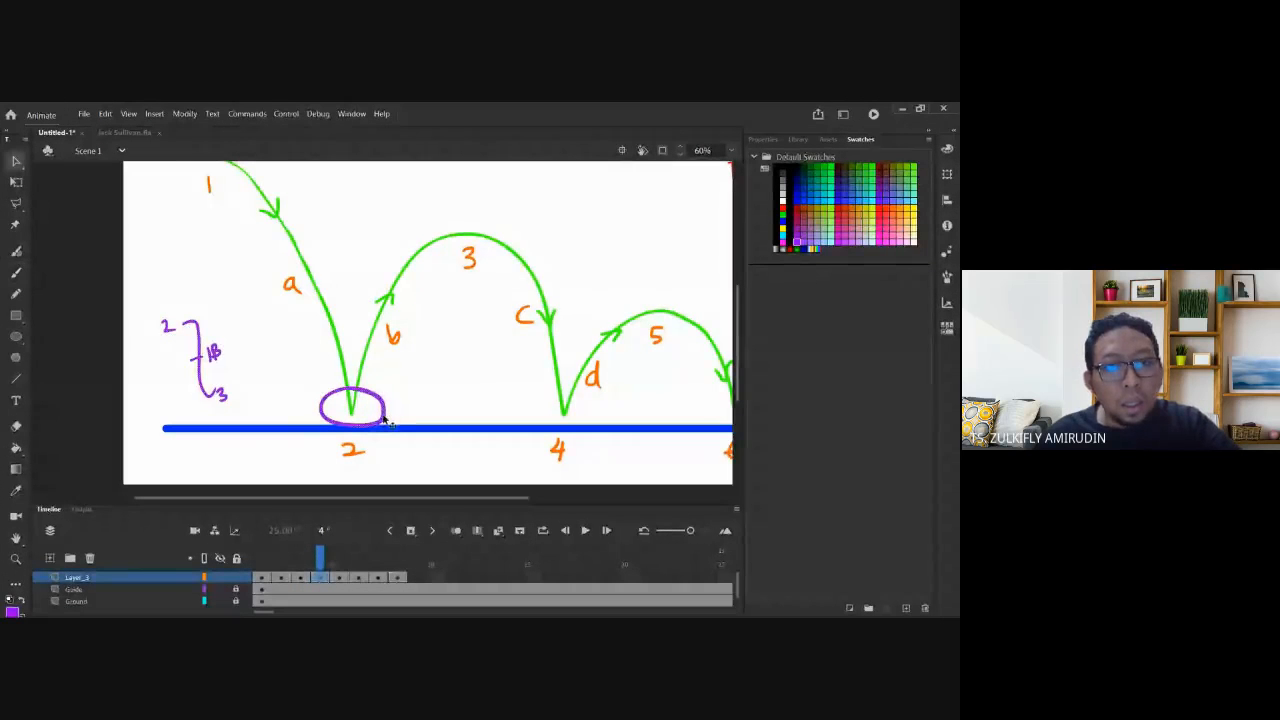
key(Delete)
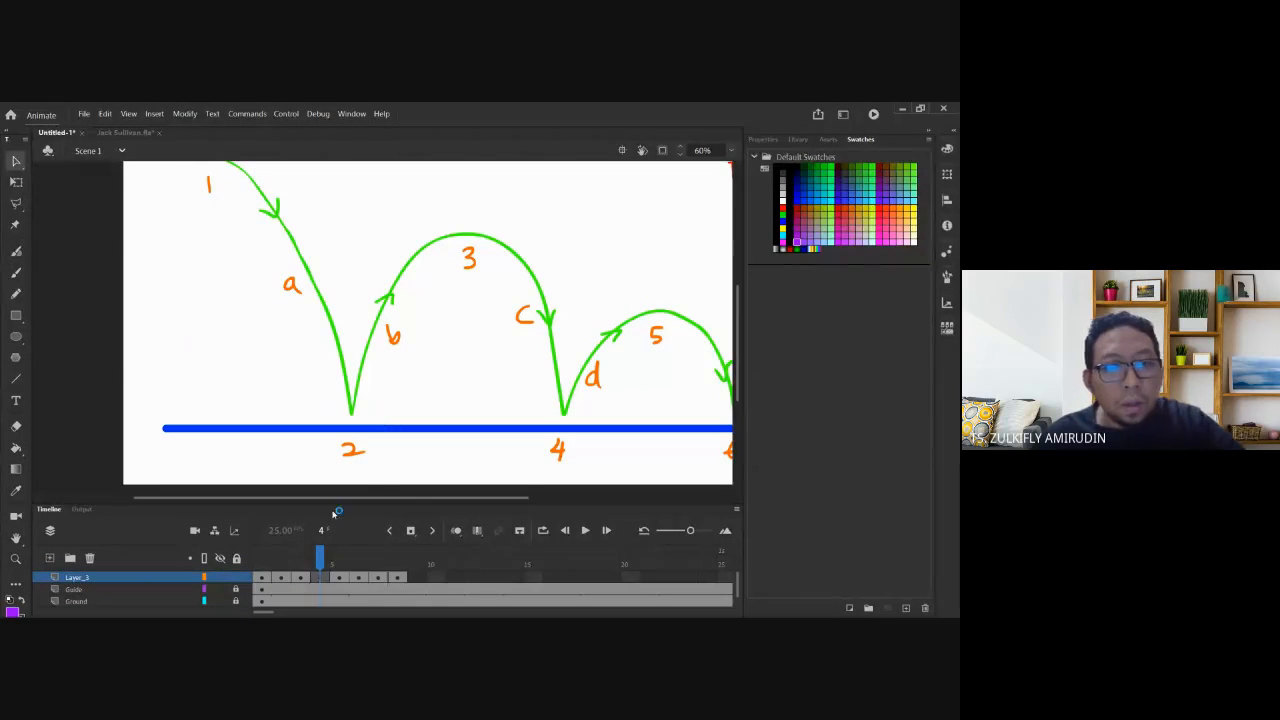
click(456, 531)
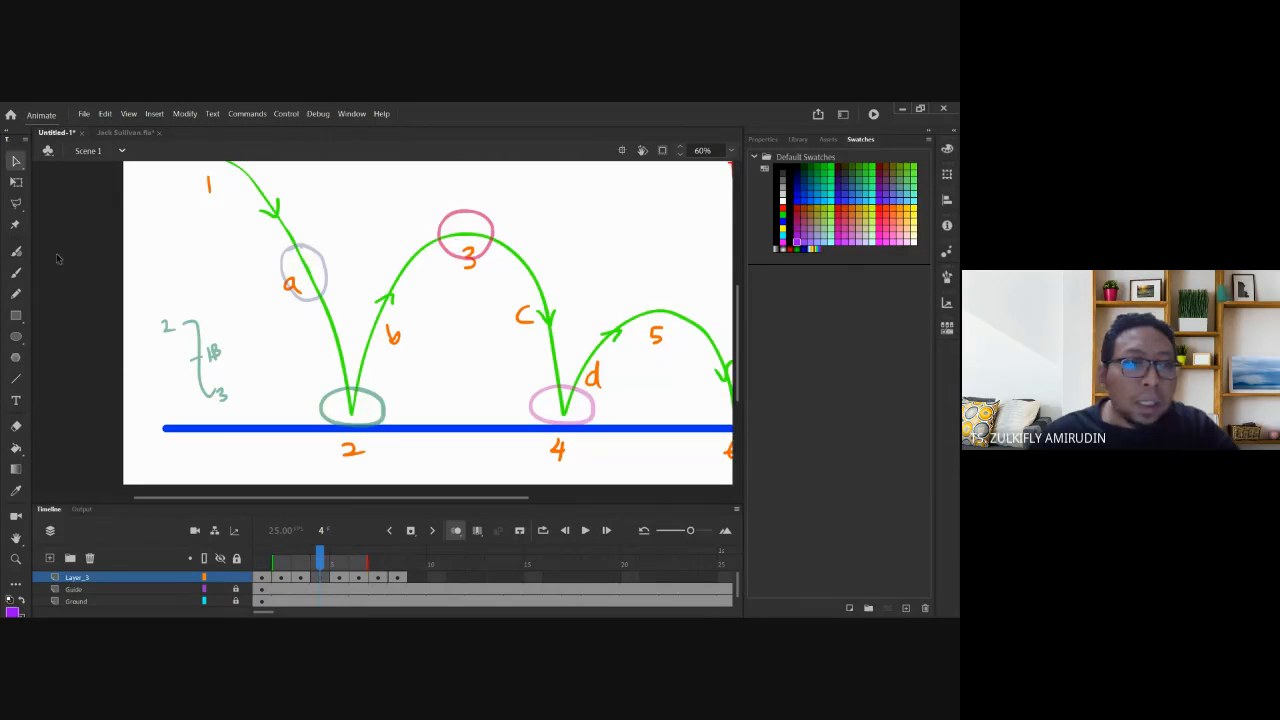
Brush inbetween balls on the b arc and, in a blank keyframe at frame 6, the c arc.
click(16, 274)
mouse_move(395, 289)
mouse_down()
mouse_move(364, 328)
mouse_move(376, 336)
mouse_move(408, 310)
mouse_up()
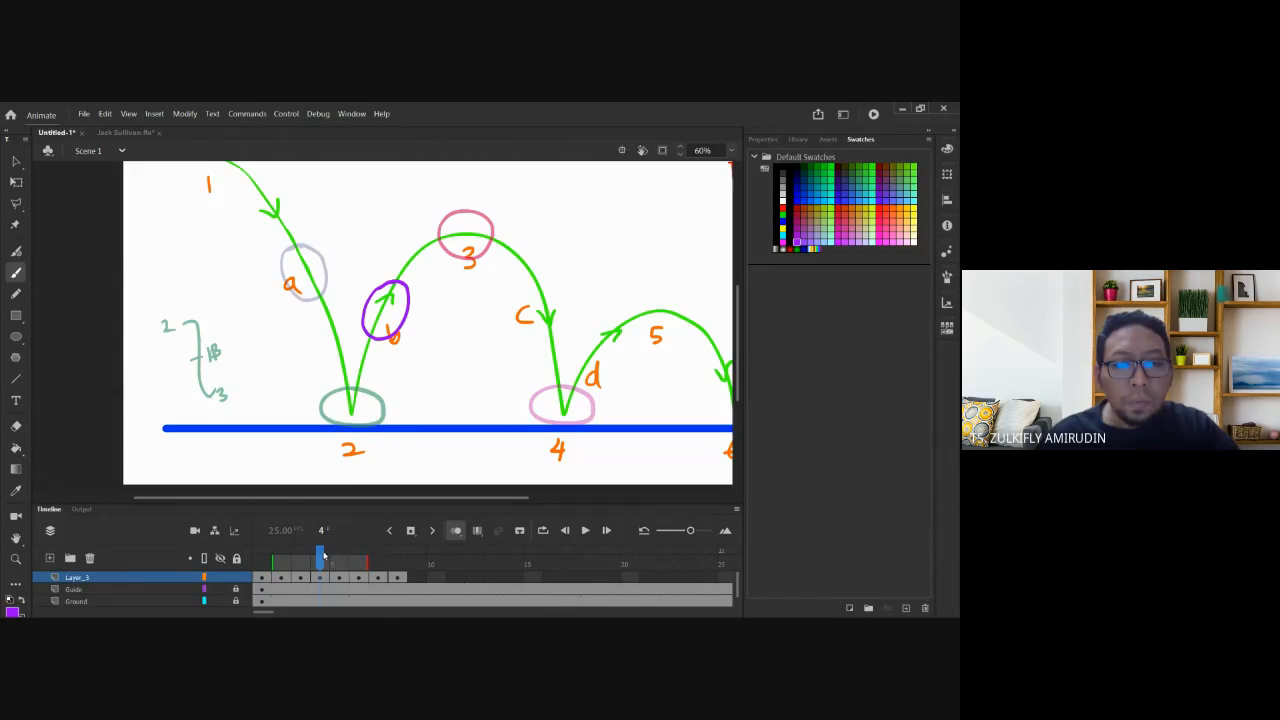
key(period)
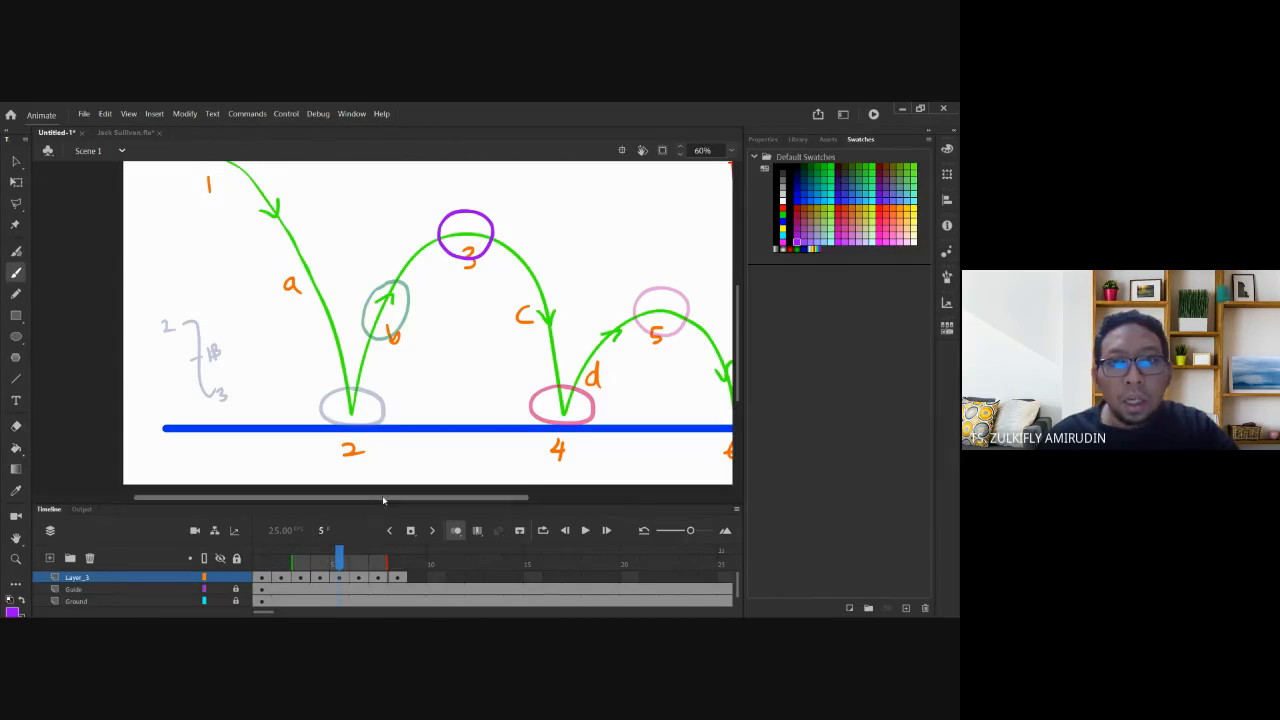
scroll(514, 368, right, 1)
click(340, 579)
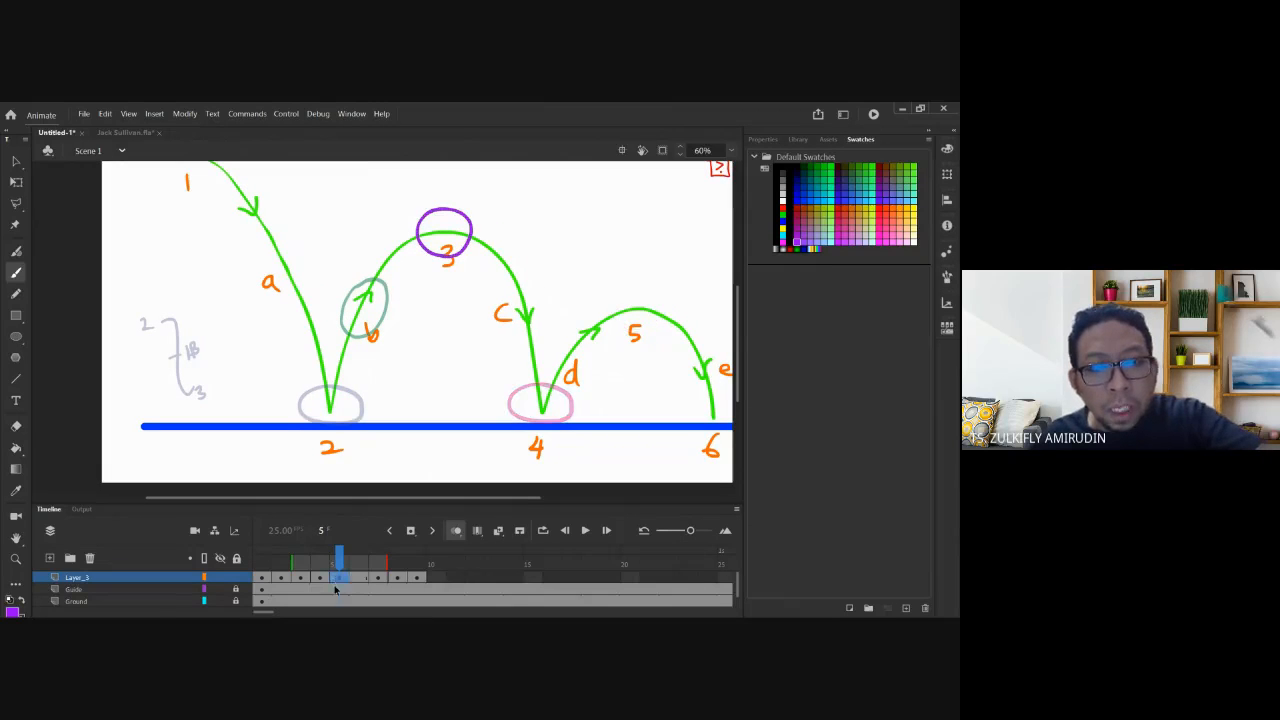
click(360, 586)
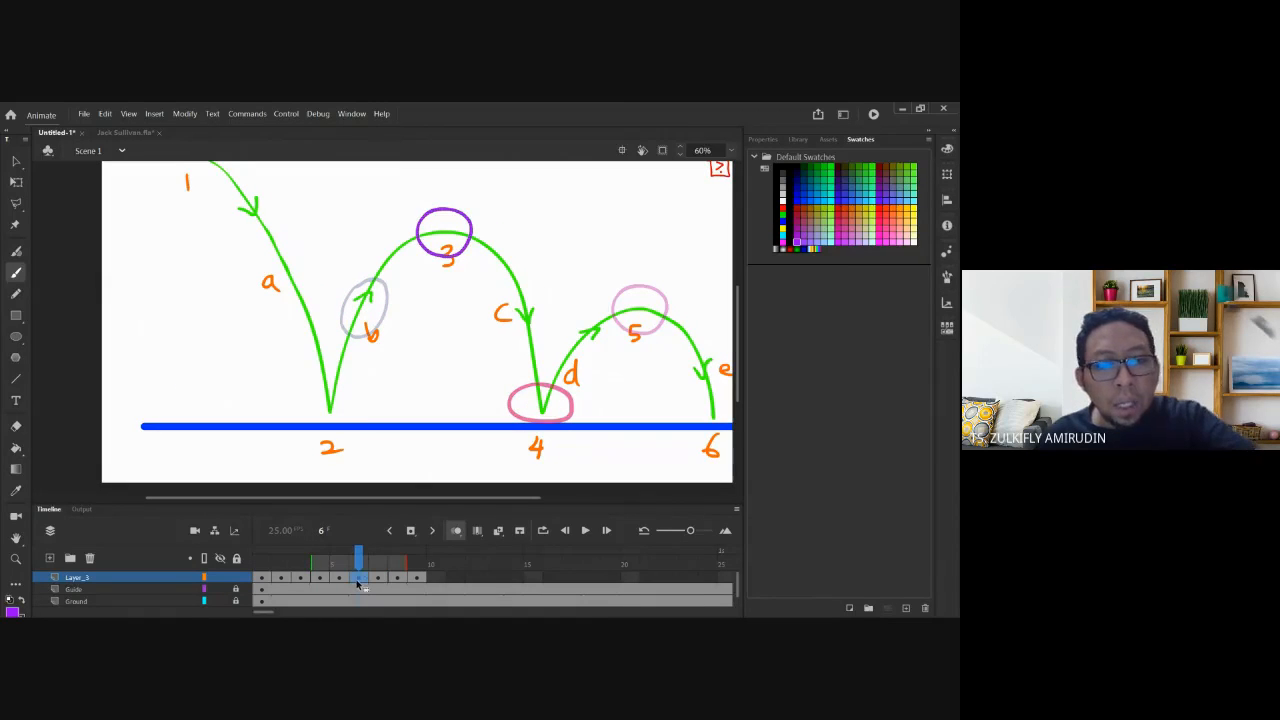
key(F7)
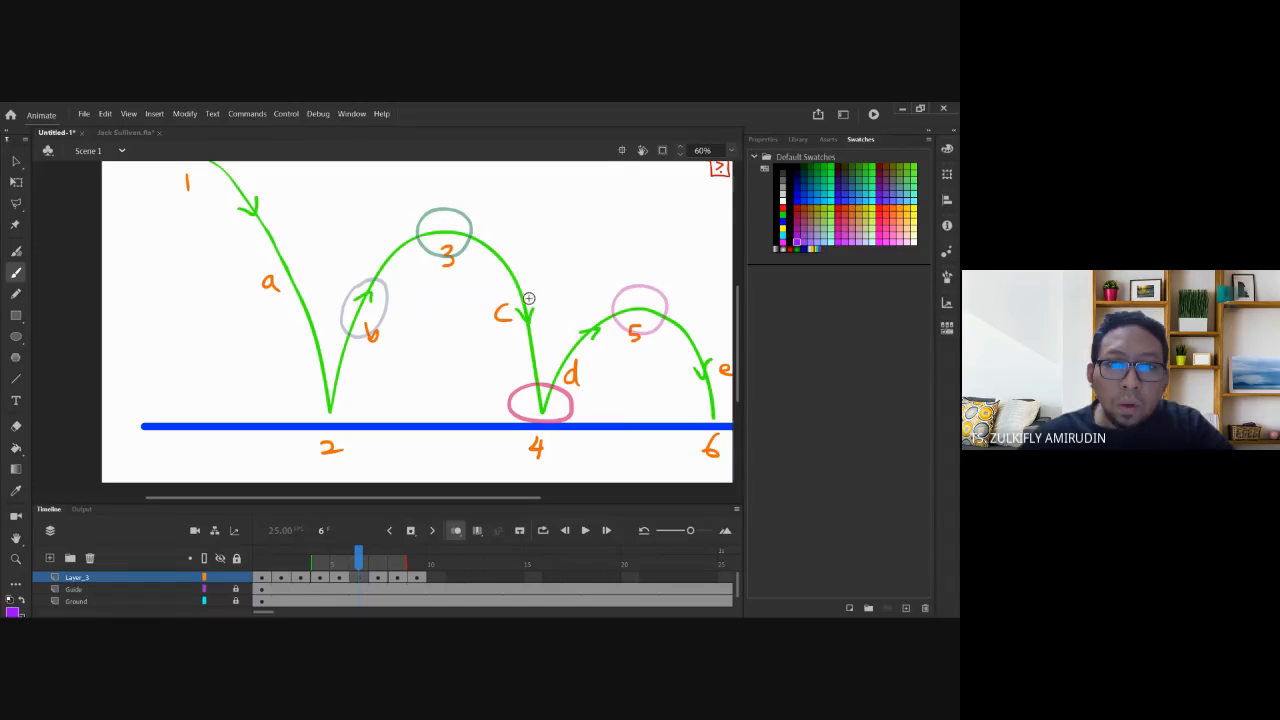
mouse_move(512, 283)
mouse_down()
mouse_move(525, 335)
mouse_move(518, 284)
mouse_up()
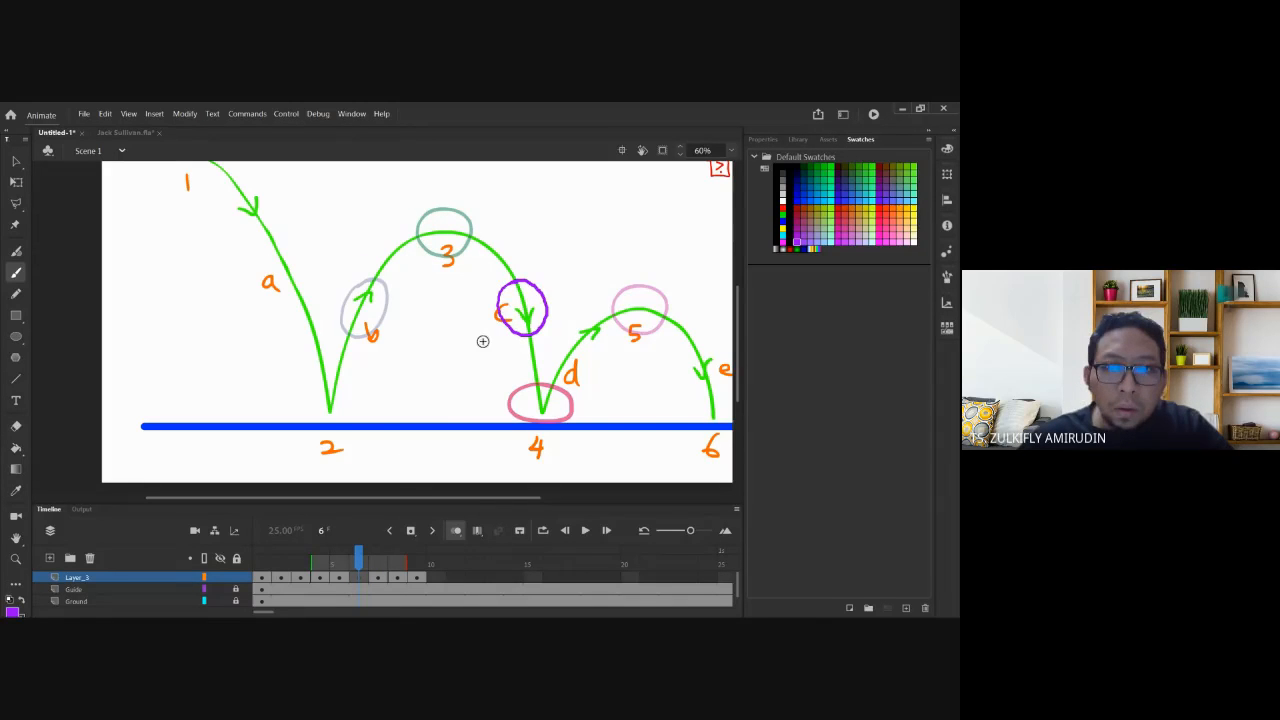
Delete the duplicate ball from frame 8 and brush its inbetween ball on the d arc.
click(380, 581)
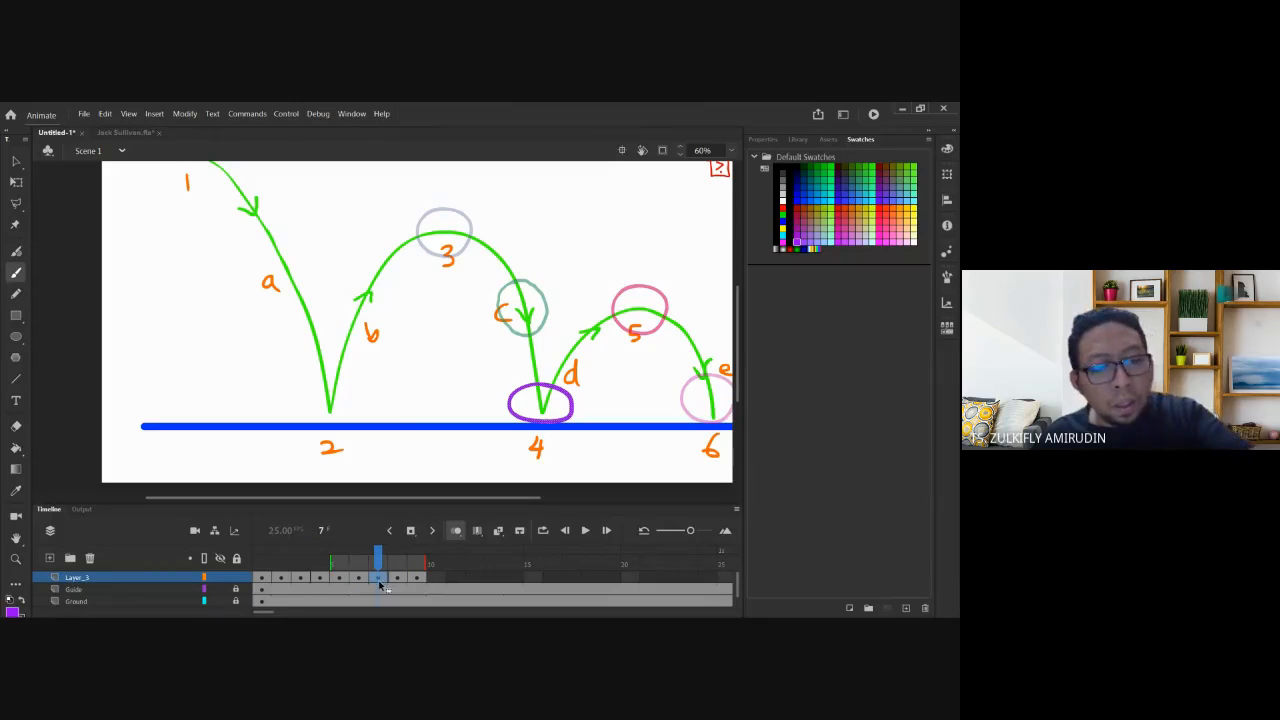
click(396, 564)
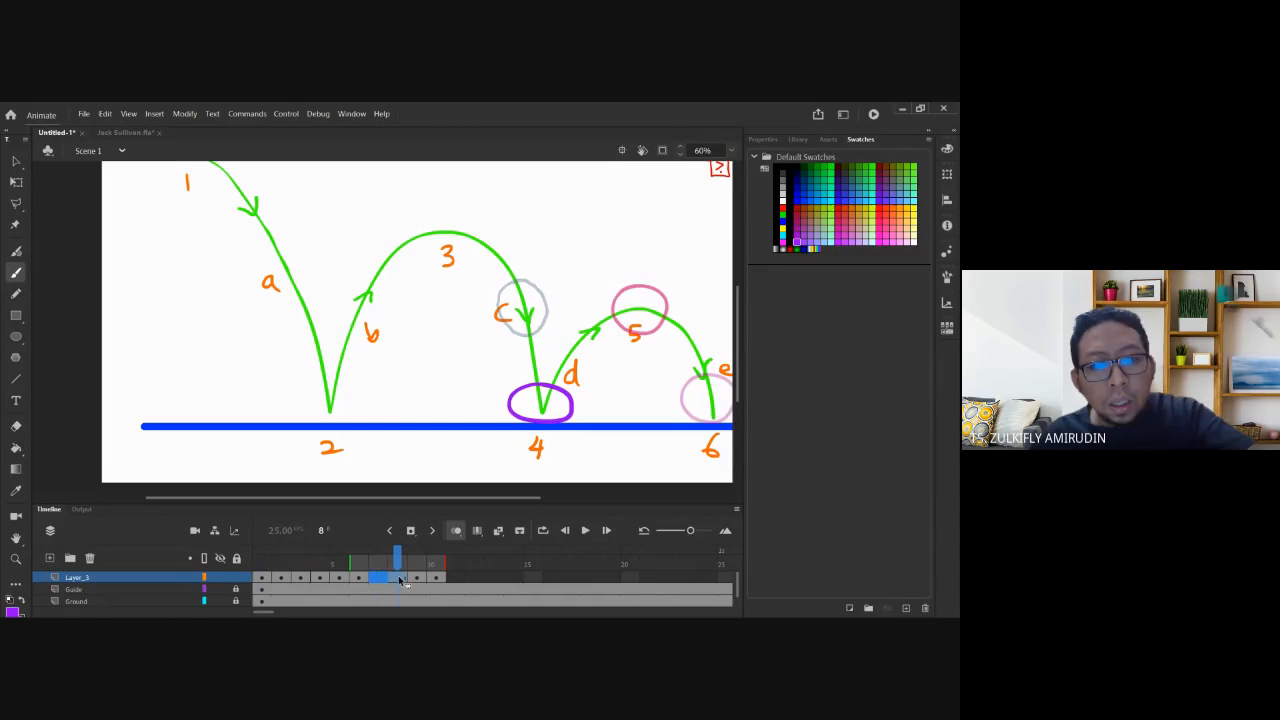
click(396, 578)
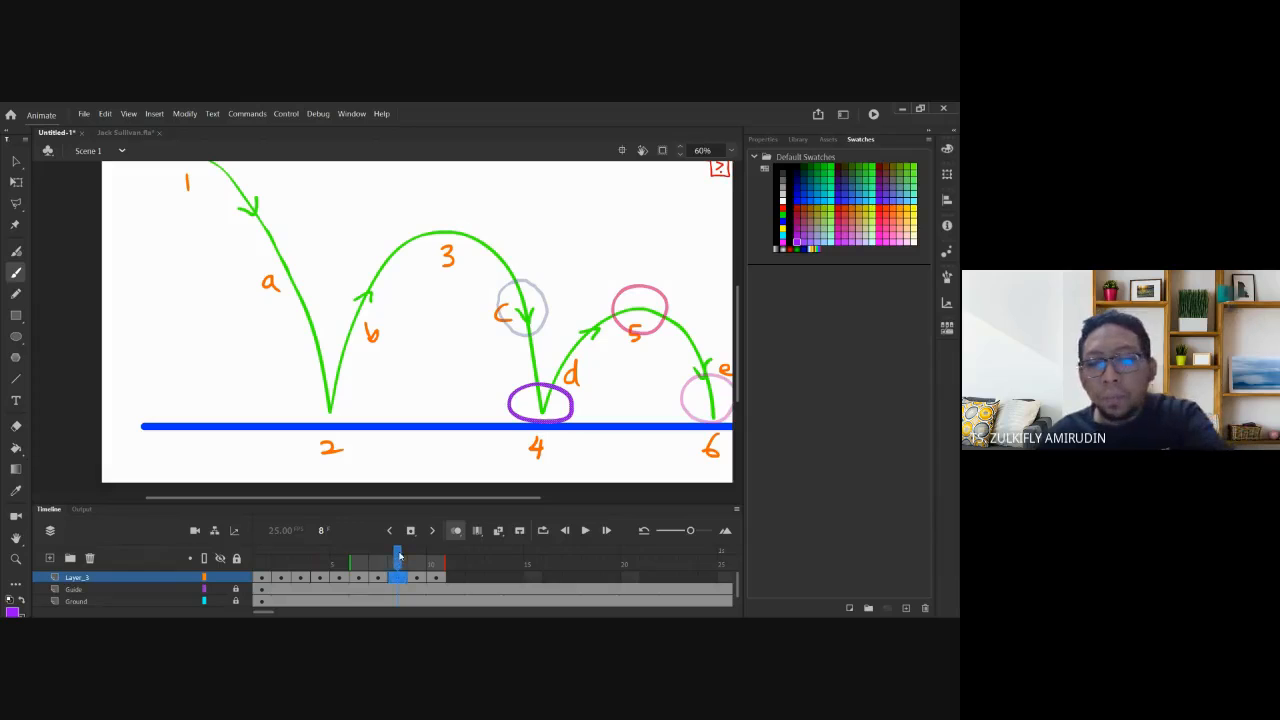
key(Delete)
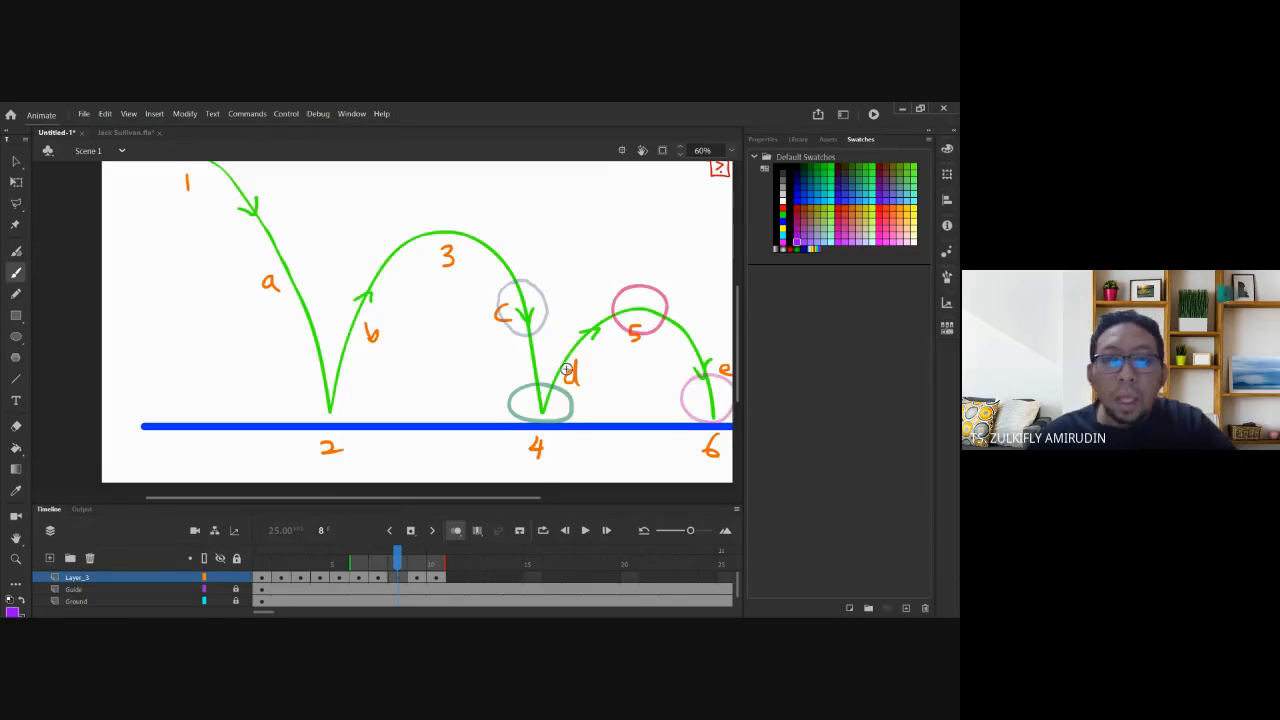
drag(467, 264, 421, 329)
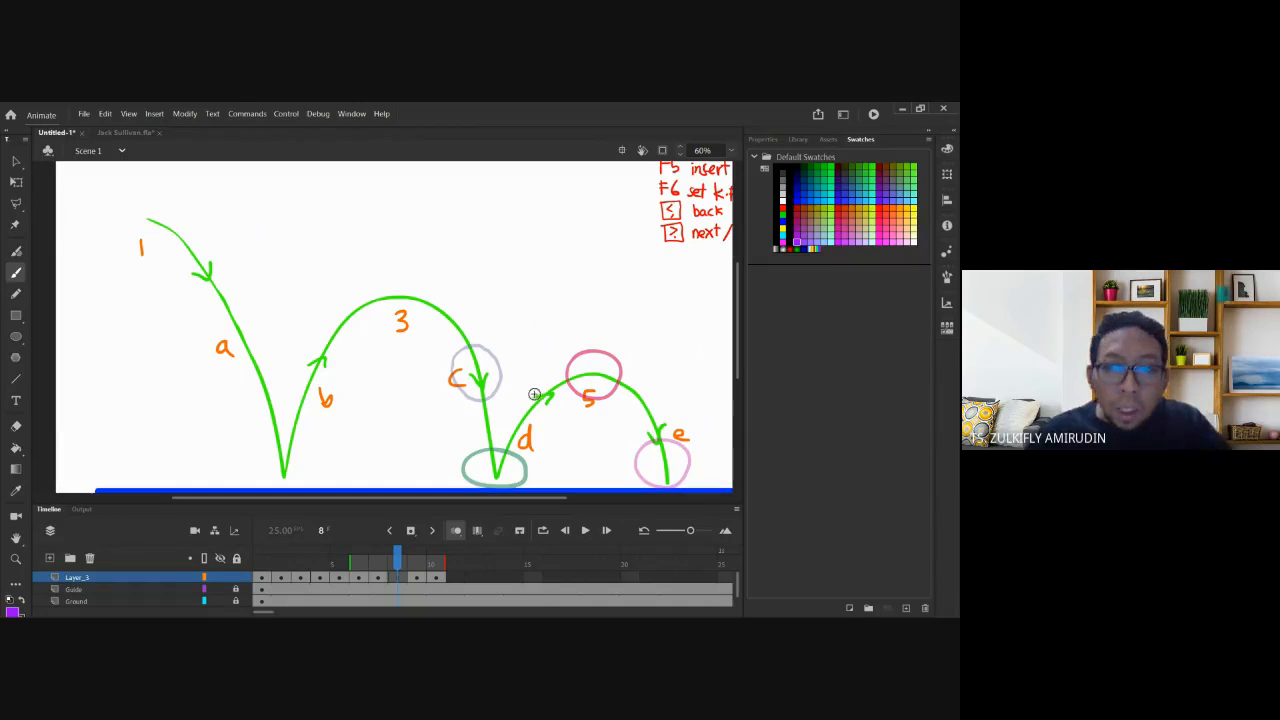
mouse_move(525, 393)
mouse_down()
mouse_move(502, 438)
mouse_move(552, 386)
mouse_up()
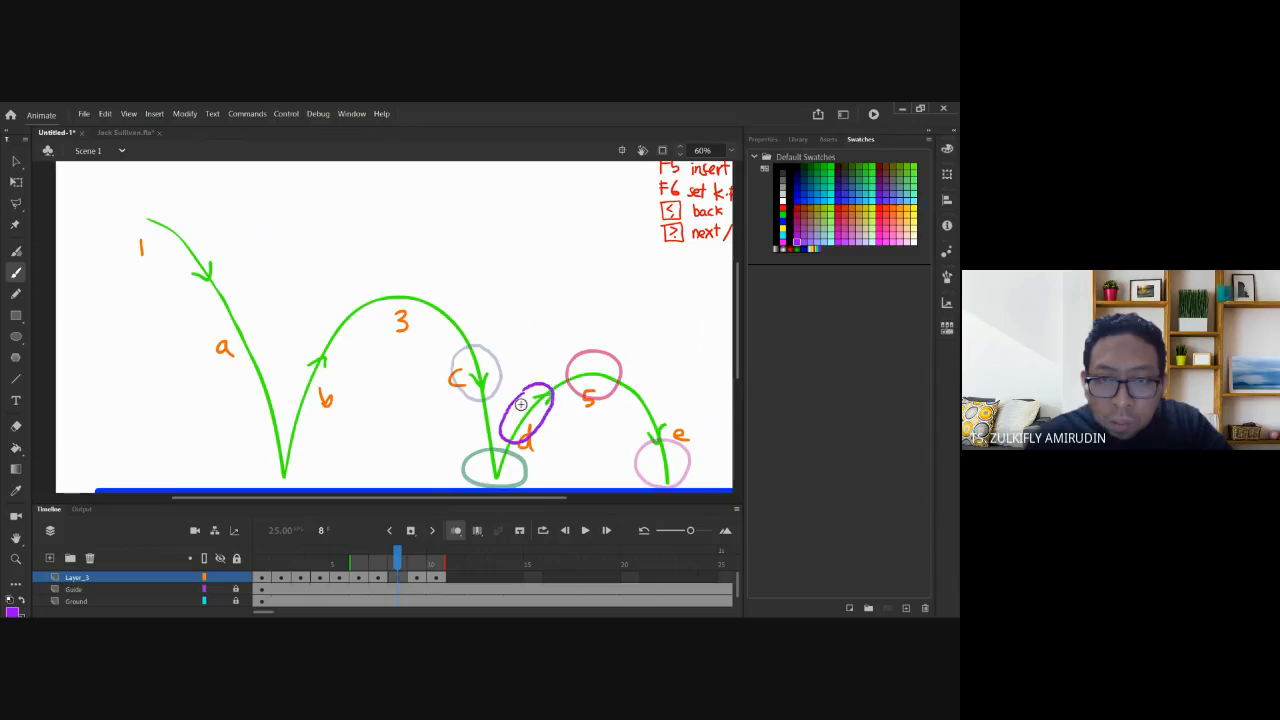
key(ctrl+z)
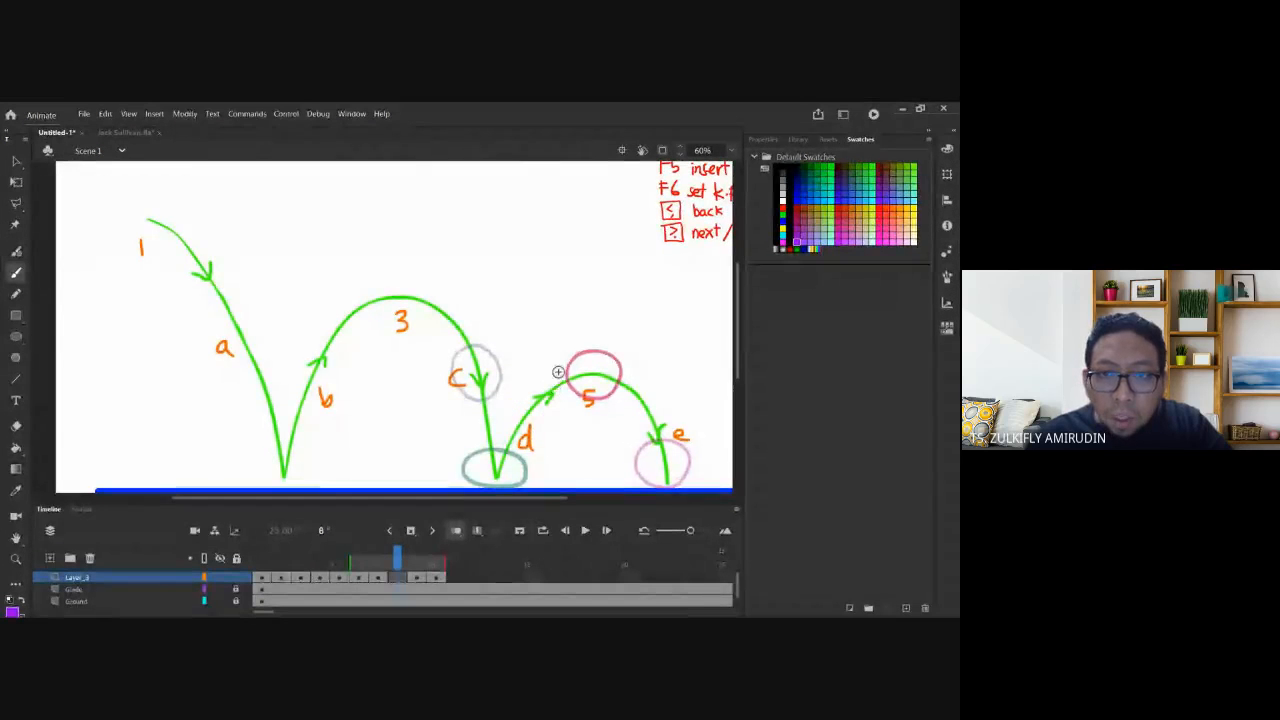
mouse_move(516, 393)
mouse_down()
mouse_move(510, 427)
mouse_move(542, 432)
mouse_move(555, 415)
mouse_move(537, 383)
mouse_move(521, 428)
mouse_up()
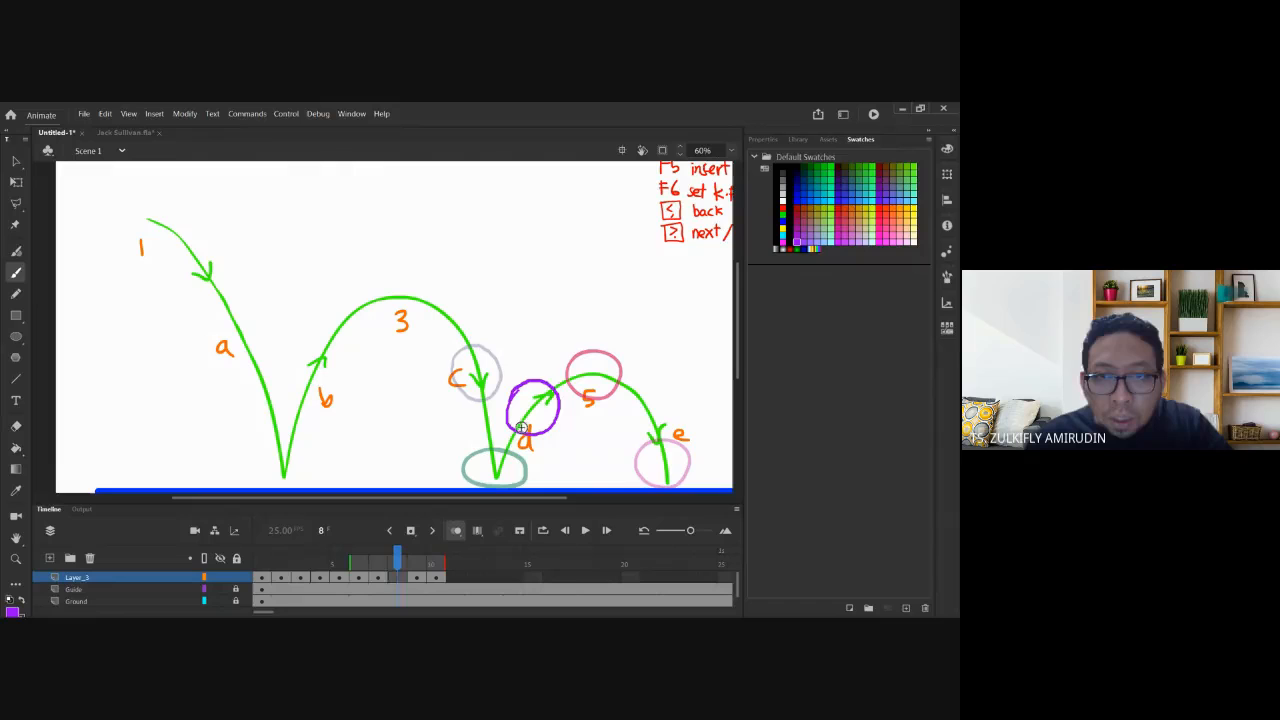
Extend frame 9, move frame 10's ball onto the arc near e, and hide onion skins.
key(period)
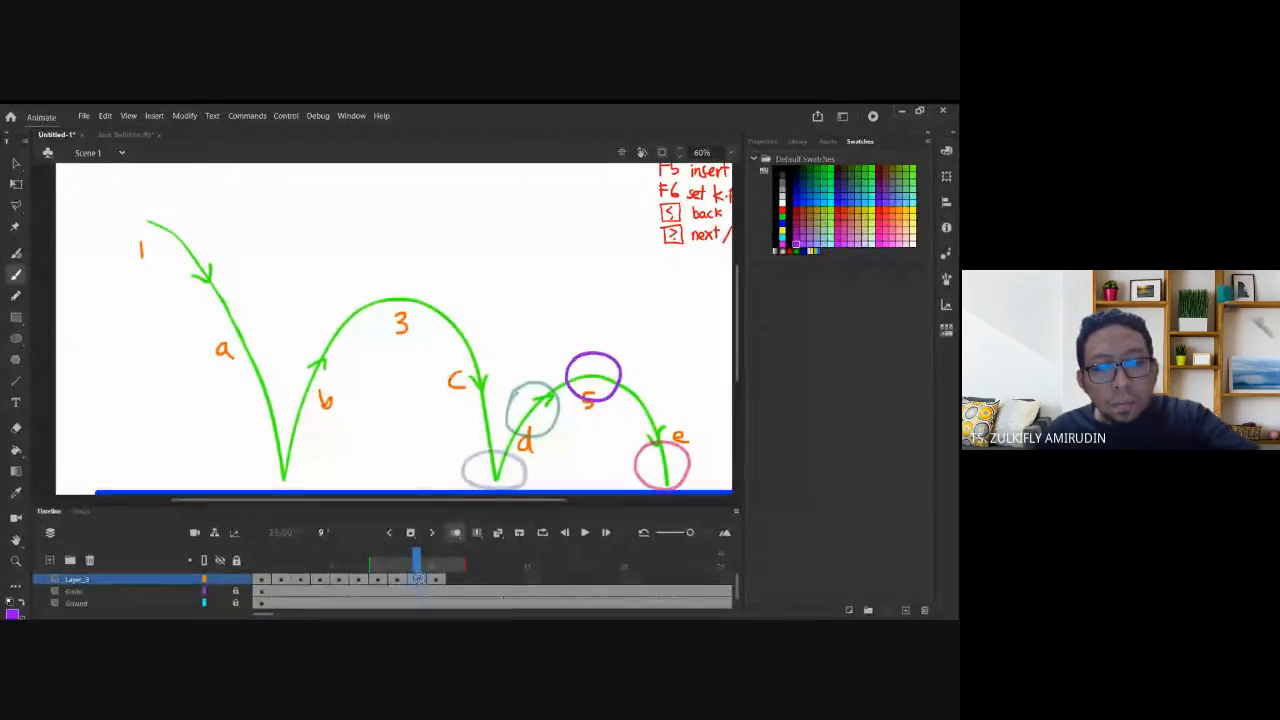
click(419, 579)
key(F5)
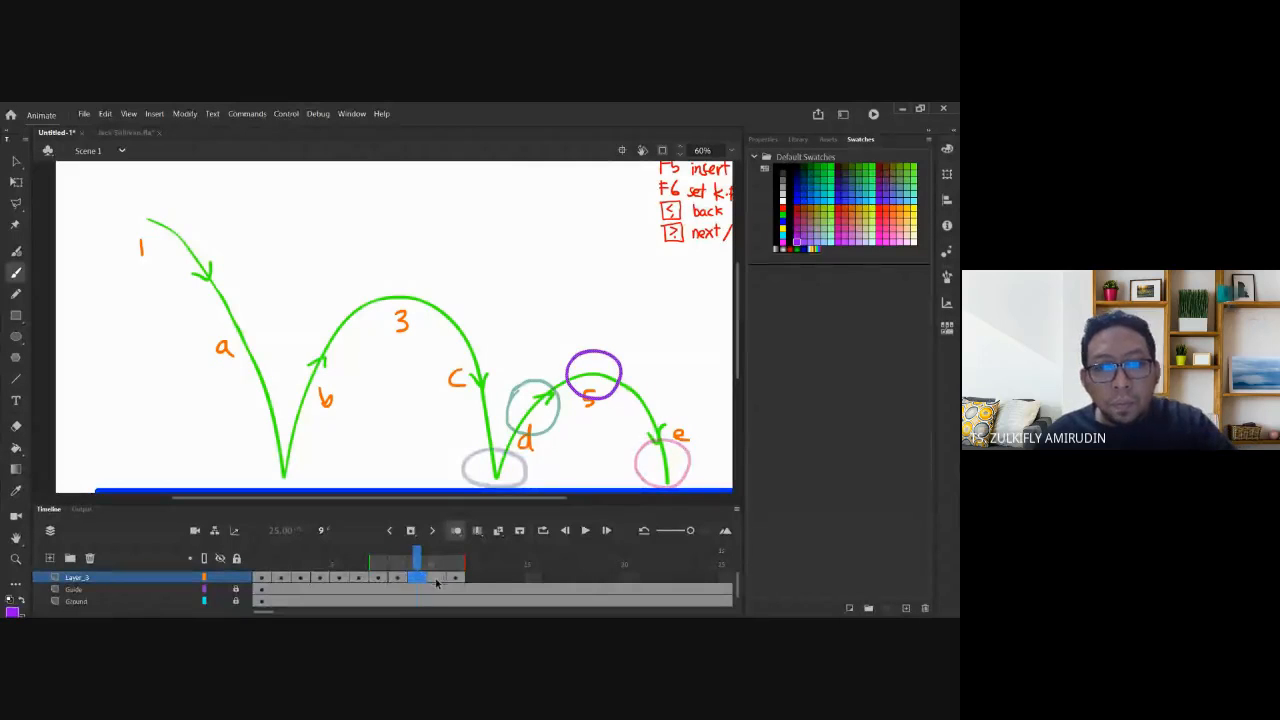
click(436, 580)
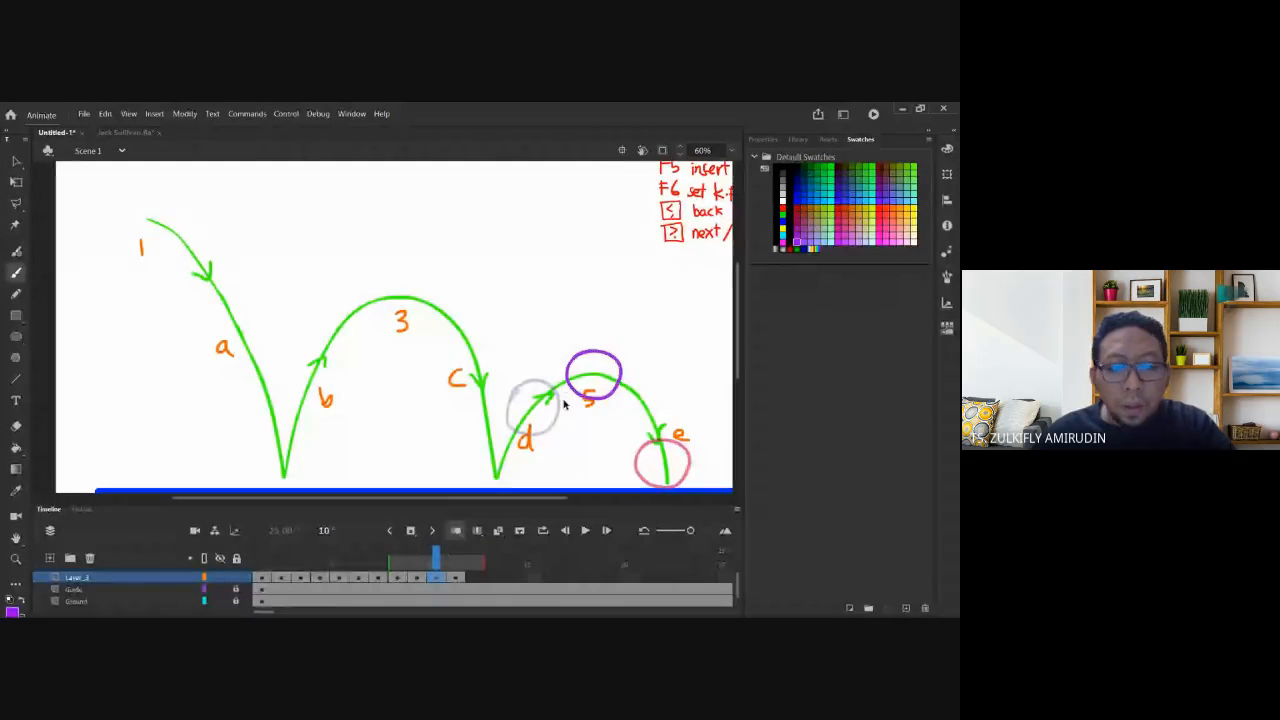
key(v)
drag(568, 367, 615, 403)
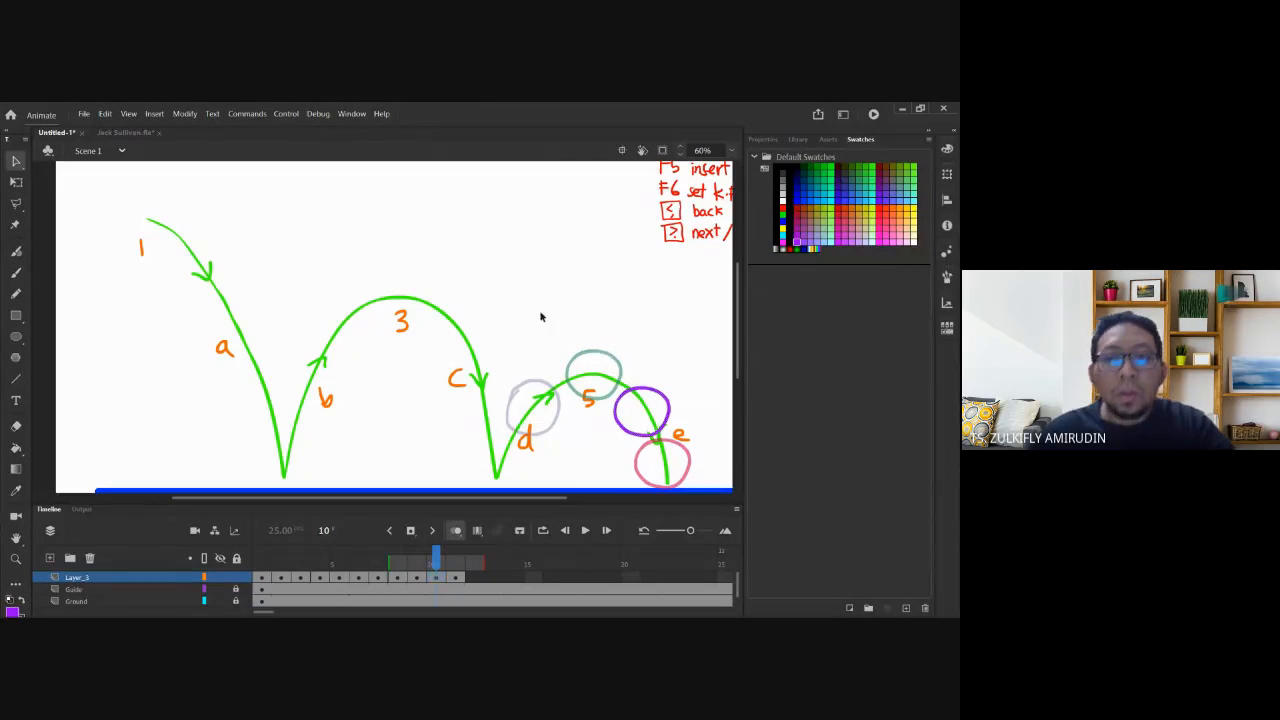
click(458, 532)
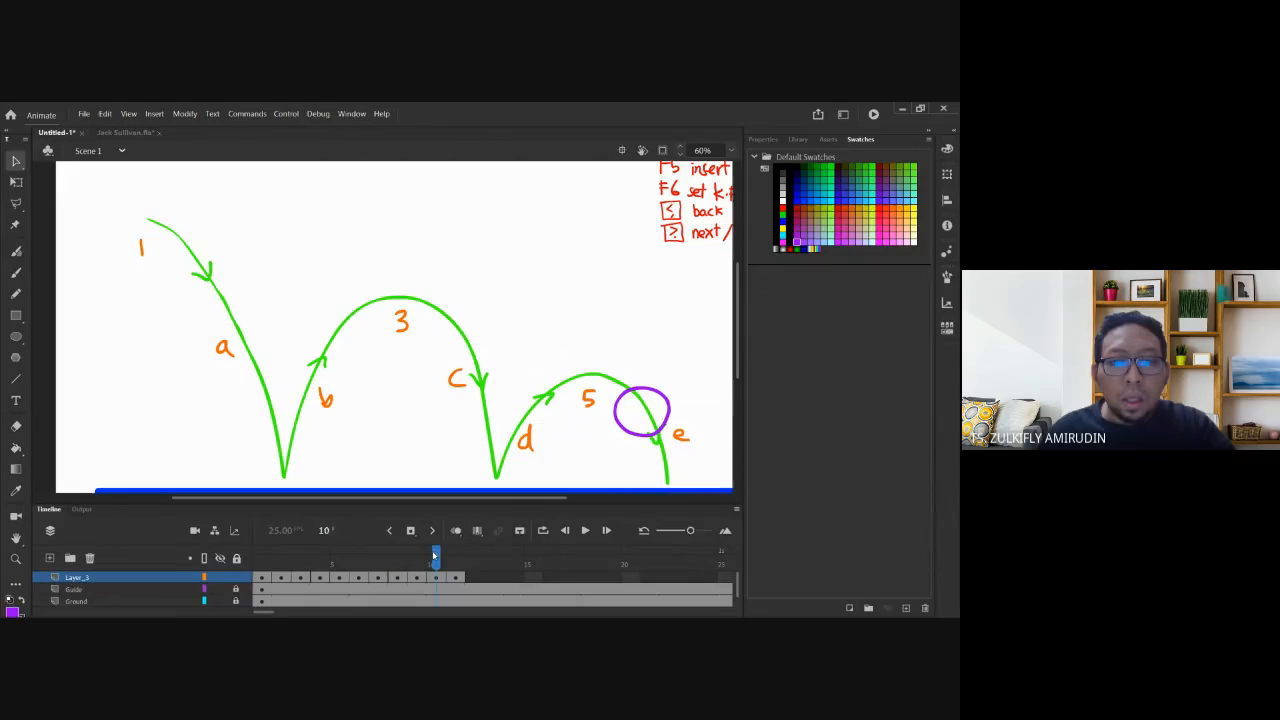
drag(402, 559, 220, 559)
Zoom out to 30% and play the bouncing-ball animation from frame 1.
key(ctrl+minus)
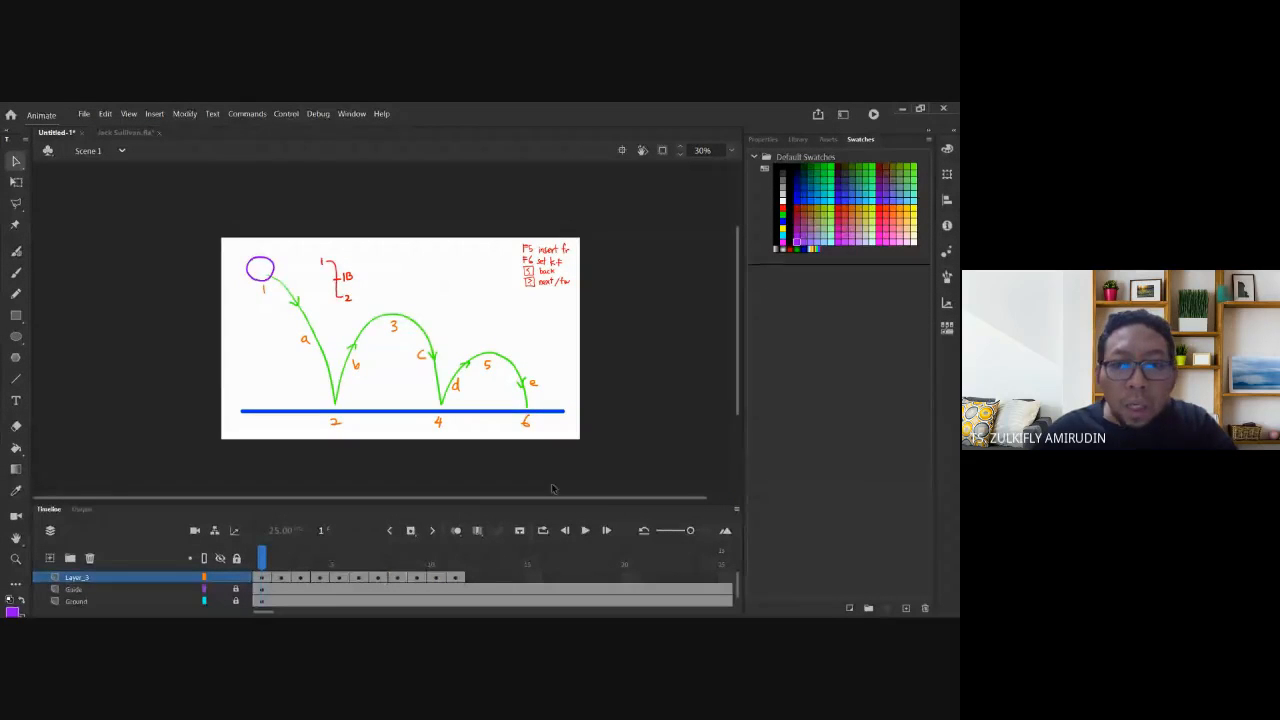
click(585, 531)
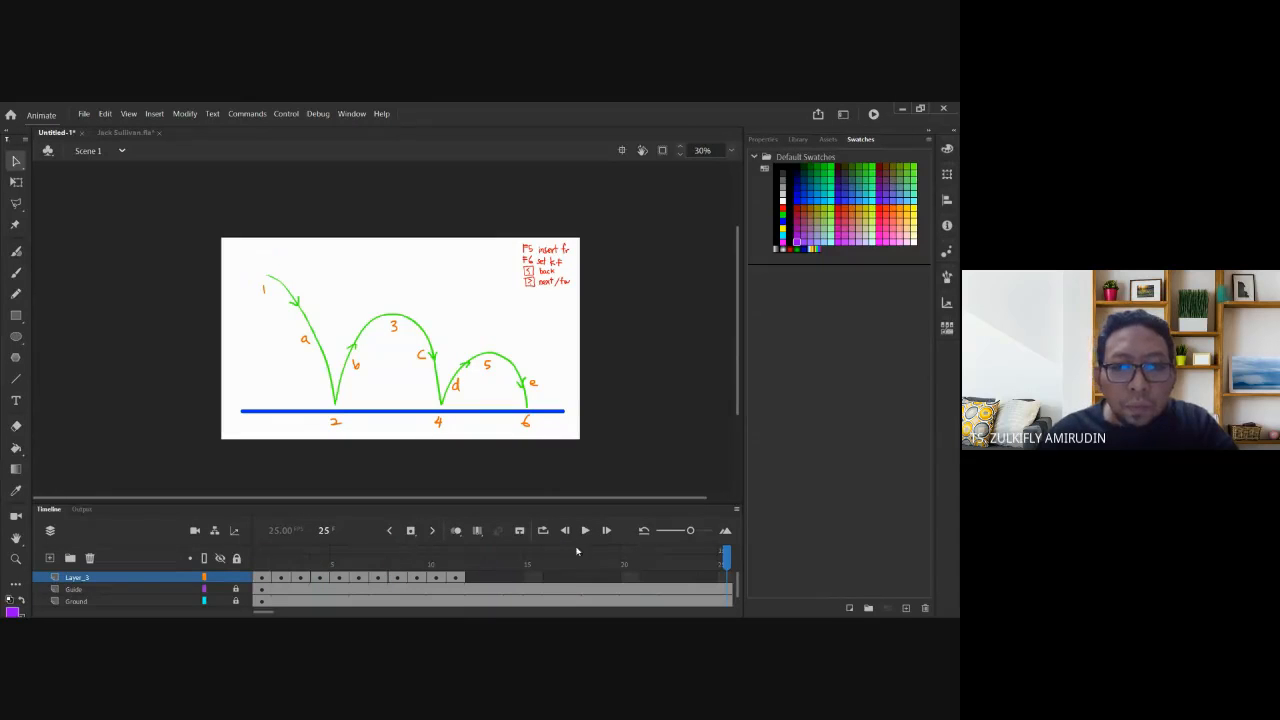
click(281, 564)
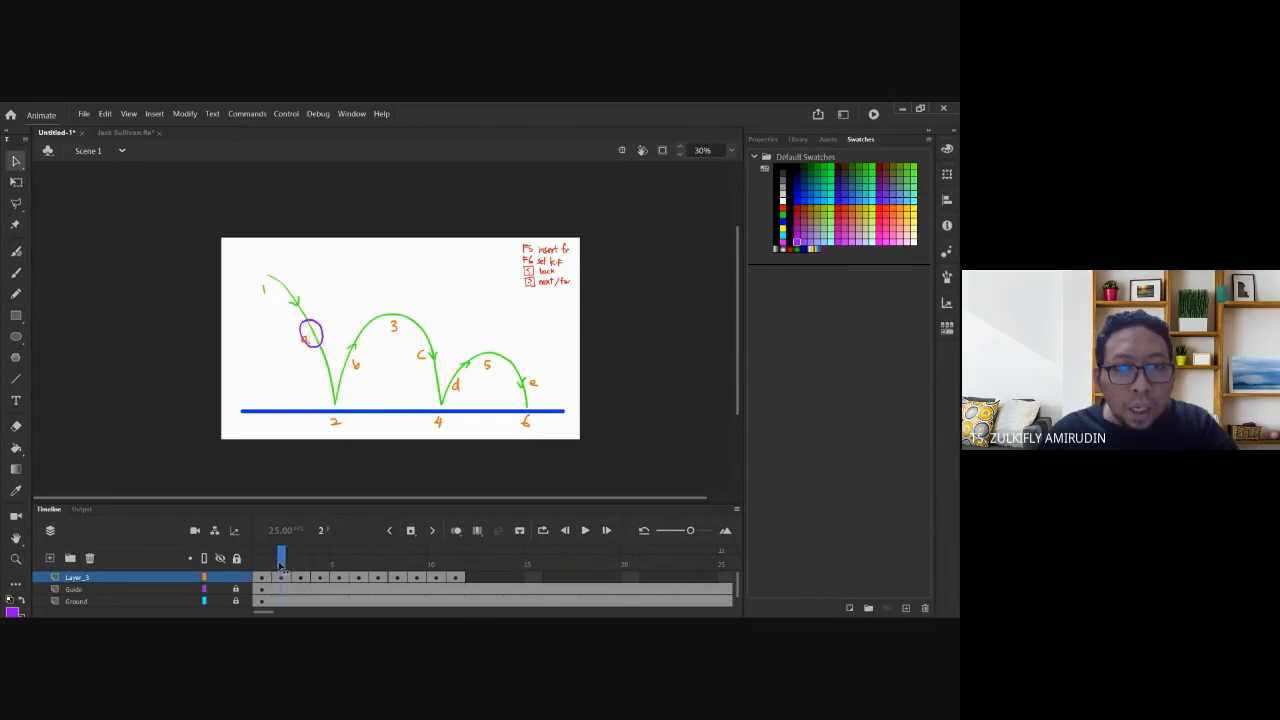
key(period)
key(period)
key(period)
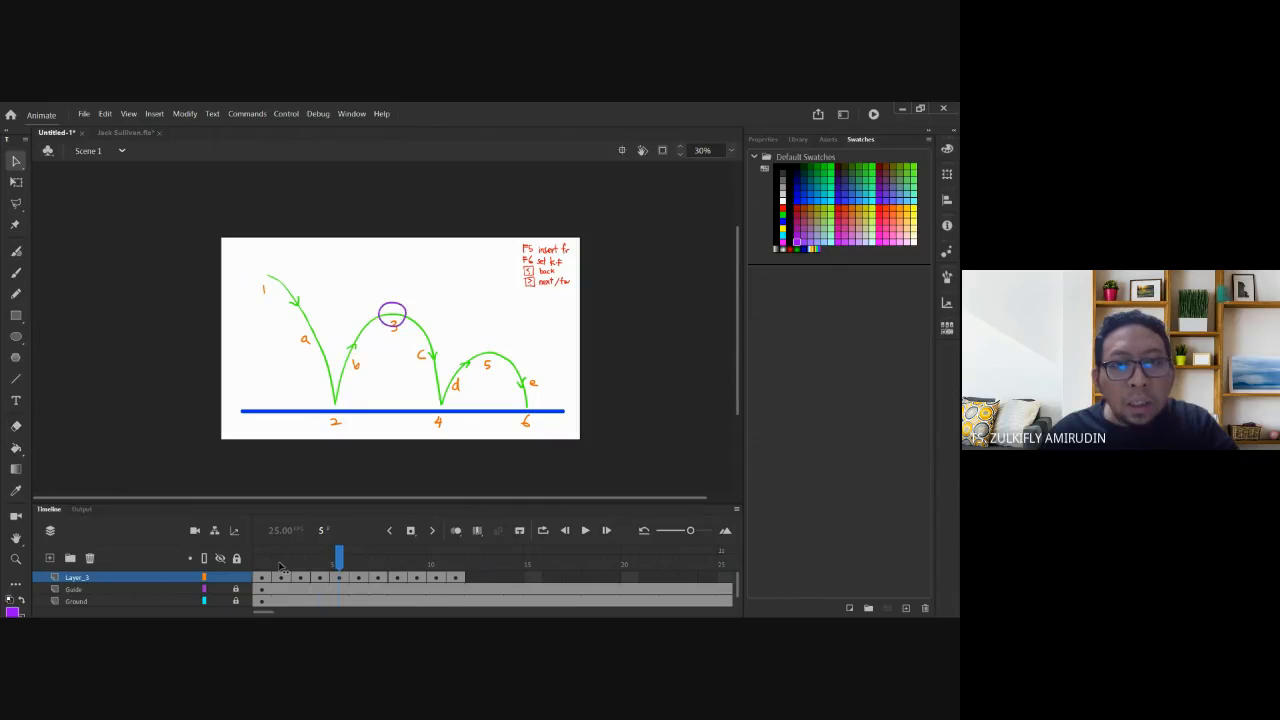
key(period)
key(period)
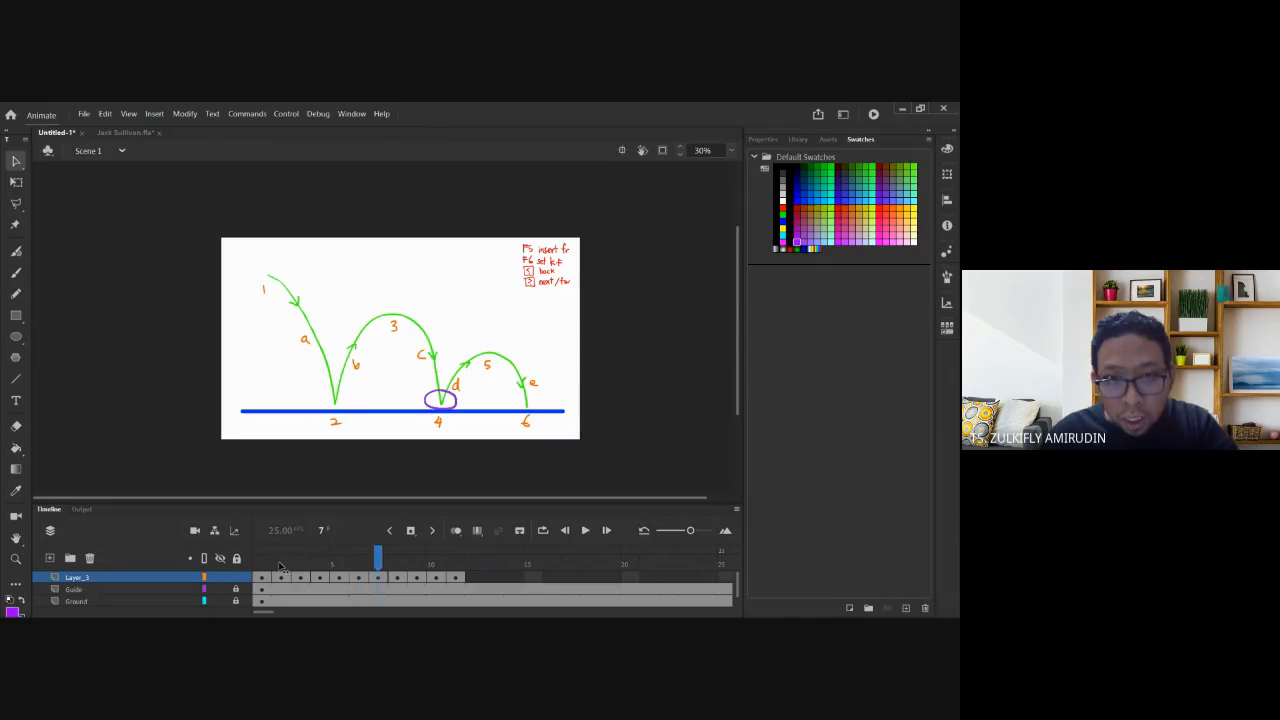
key(period)
key(comma)
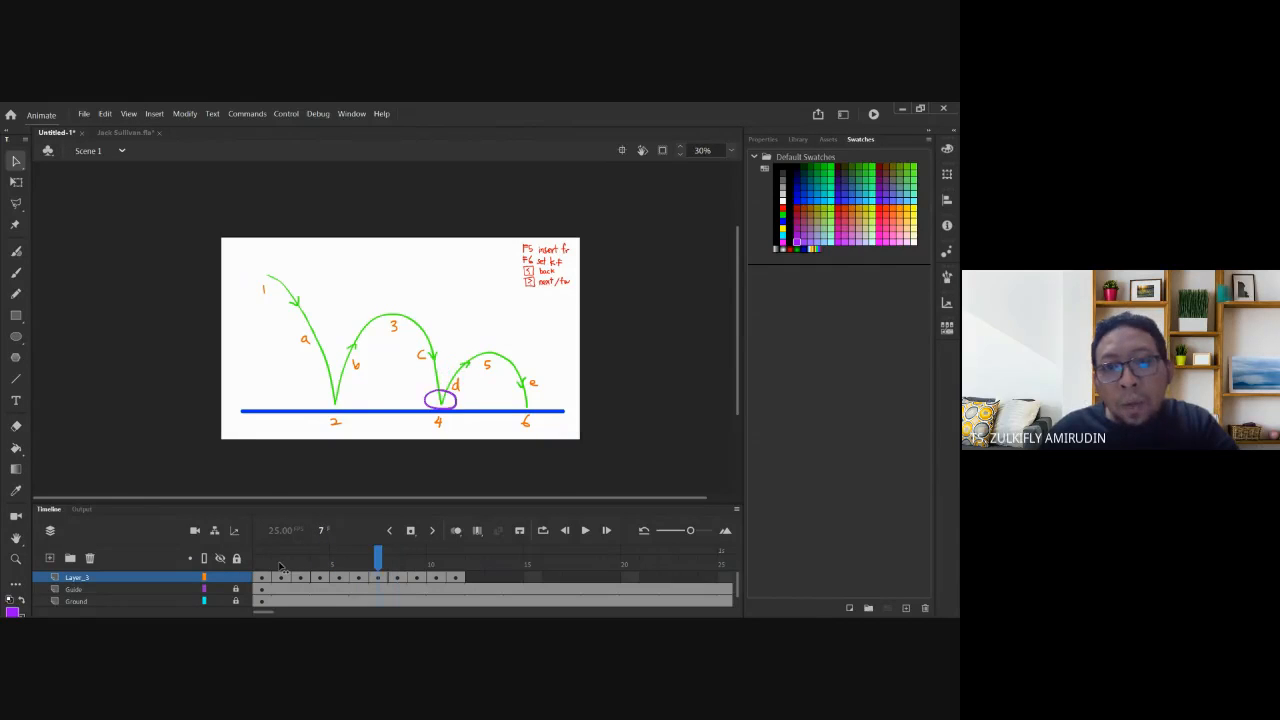
key(period)
key(period)
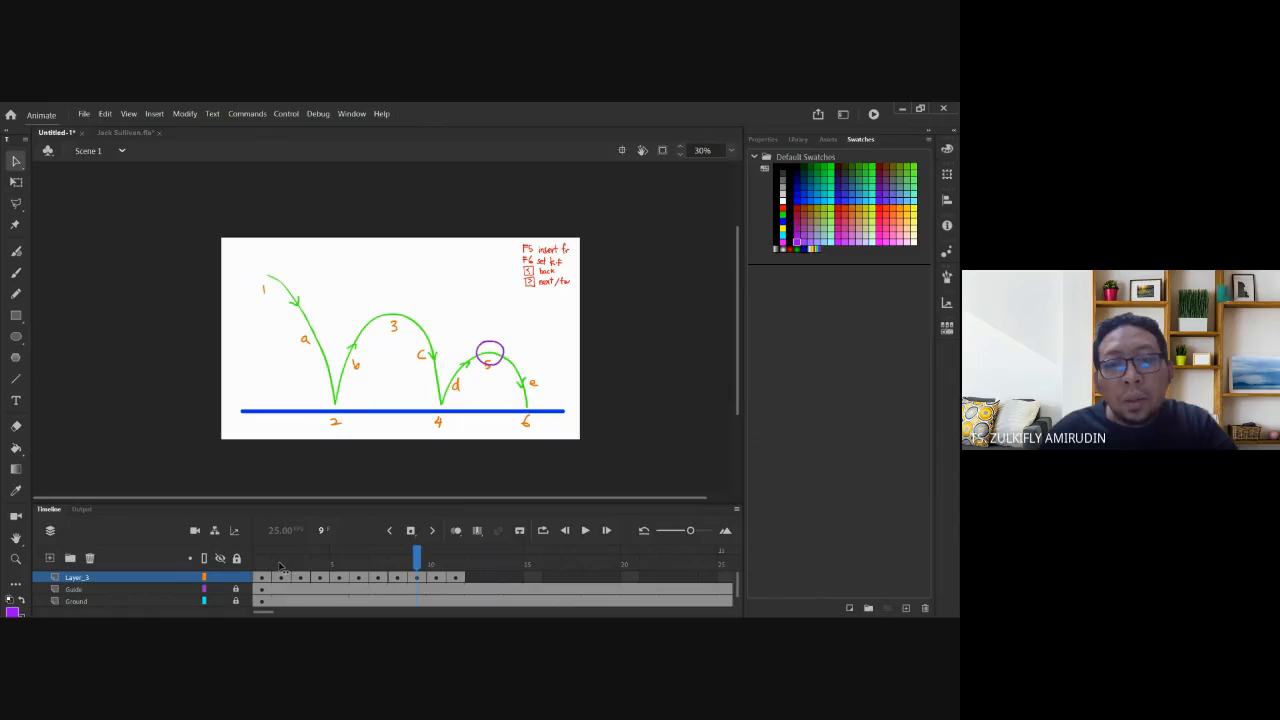
key(period)
key(period)
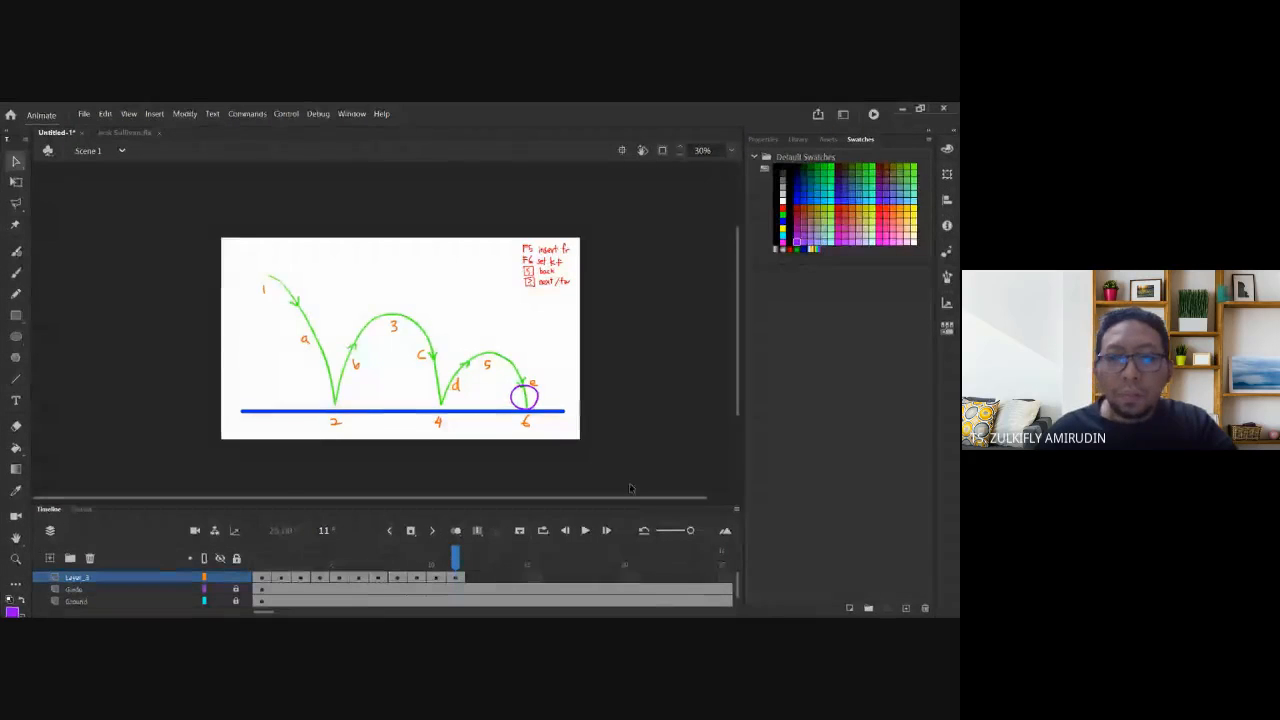
drag(447, 562, 281, 562)
key(comma)
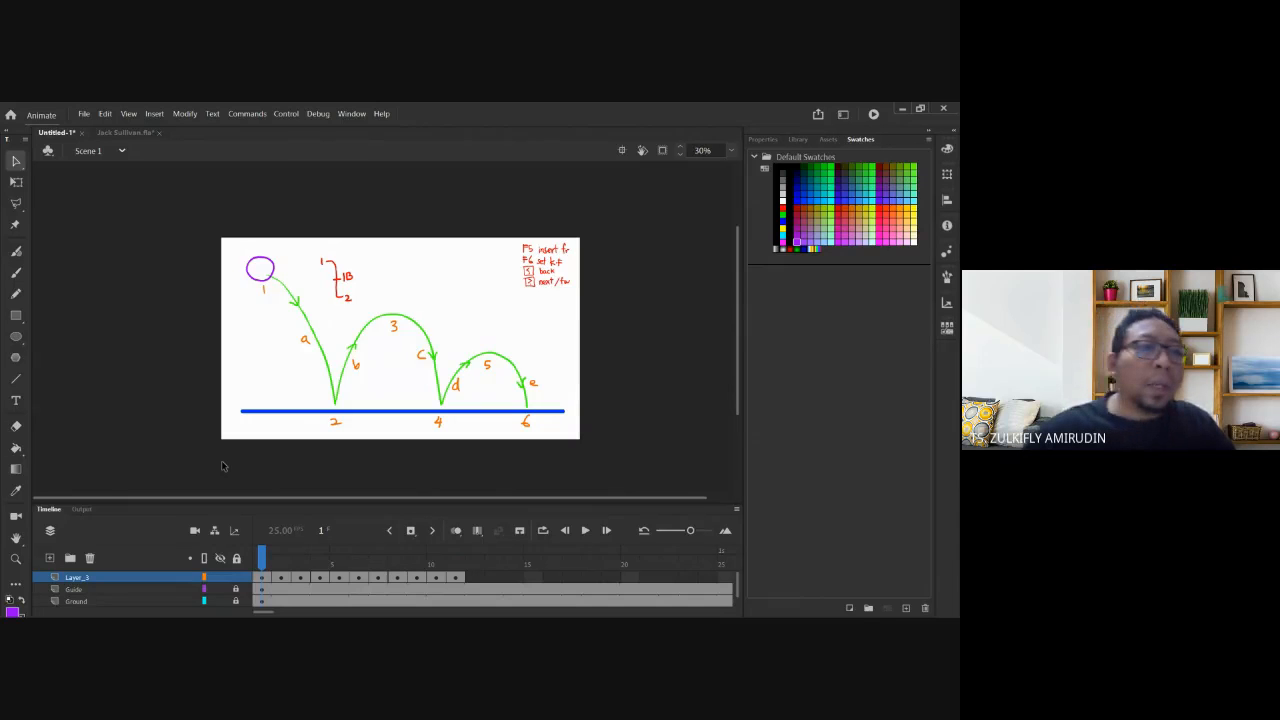
Handwrite '=12 frame' in purple beneath the '1 saat' note beside the arcs.
click(17, 274)
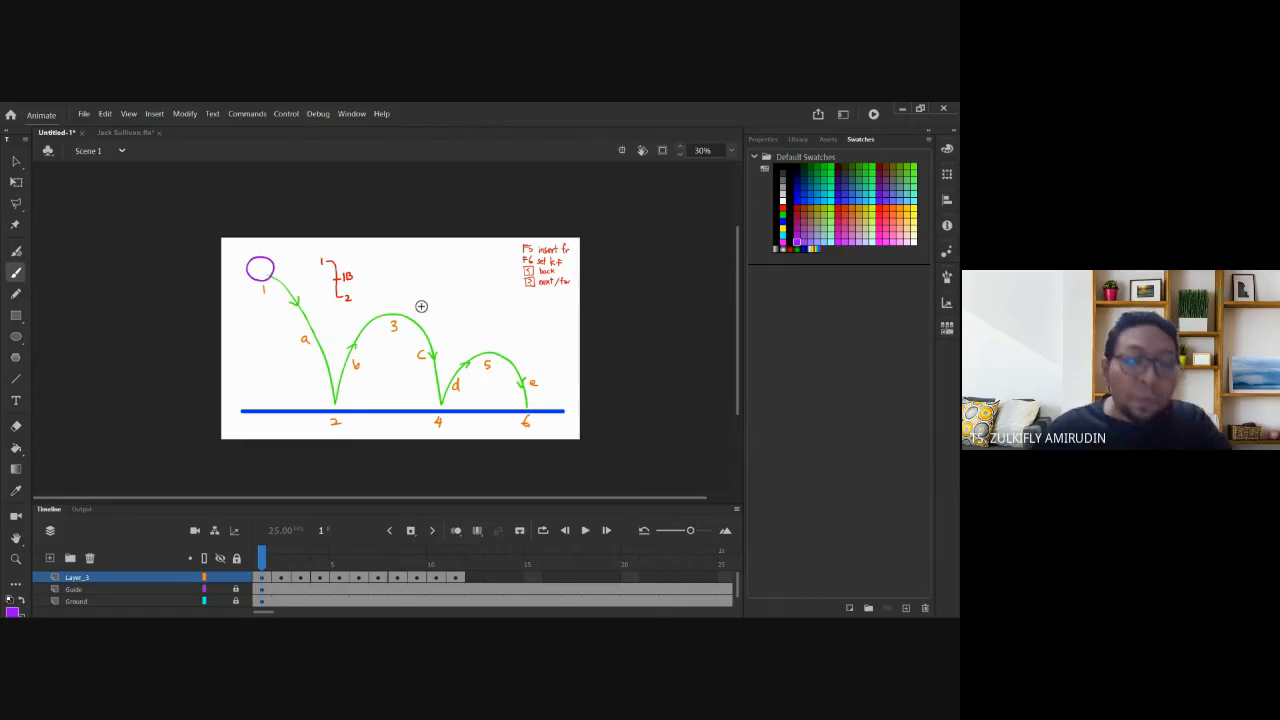
ctrl+click(535, 322)
mouse_move(344, 283)
mouse_down()
mouse_move(381, 283)
mouse_move(381, 320)
mouse_move(438, 310)
mouse_move(450, 292)
mouse_up()
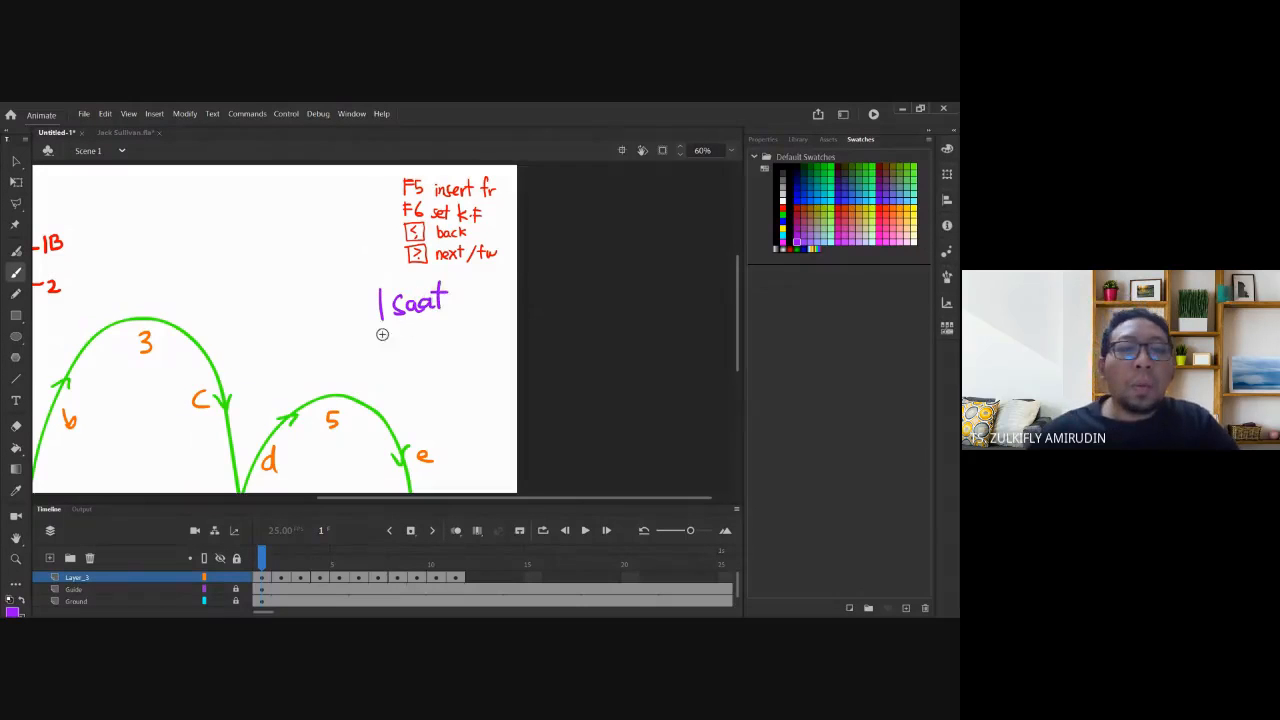
drag(381, 342, 396, 342)
drag(402, 325, 403, 348)
drag(409, 329, 438, 347)
drag(434, 335, 446, 334)
drag(450, 334, 471, 345)
drag(478, 344, 496, 345)
drag(498, 338, 506, 343)
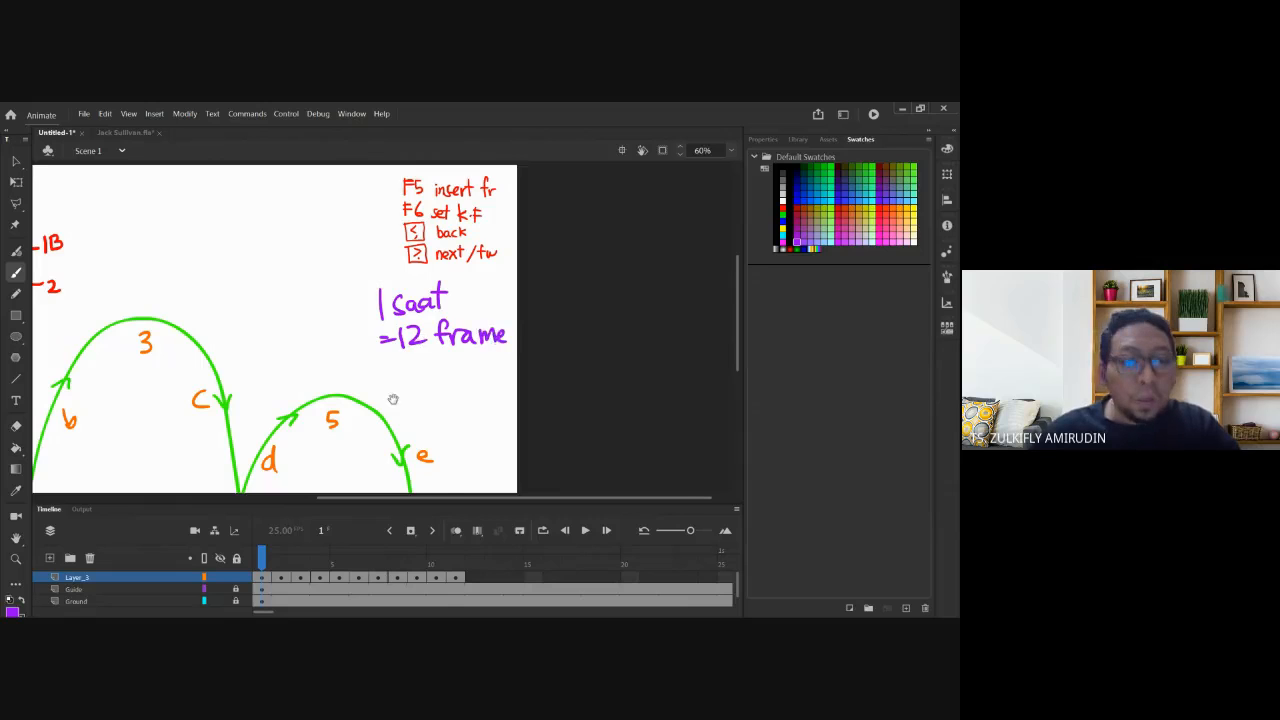
drag(394, 401, 424, 362)
key(ctrl+minus)
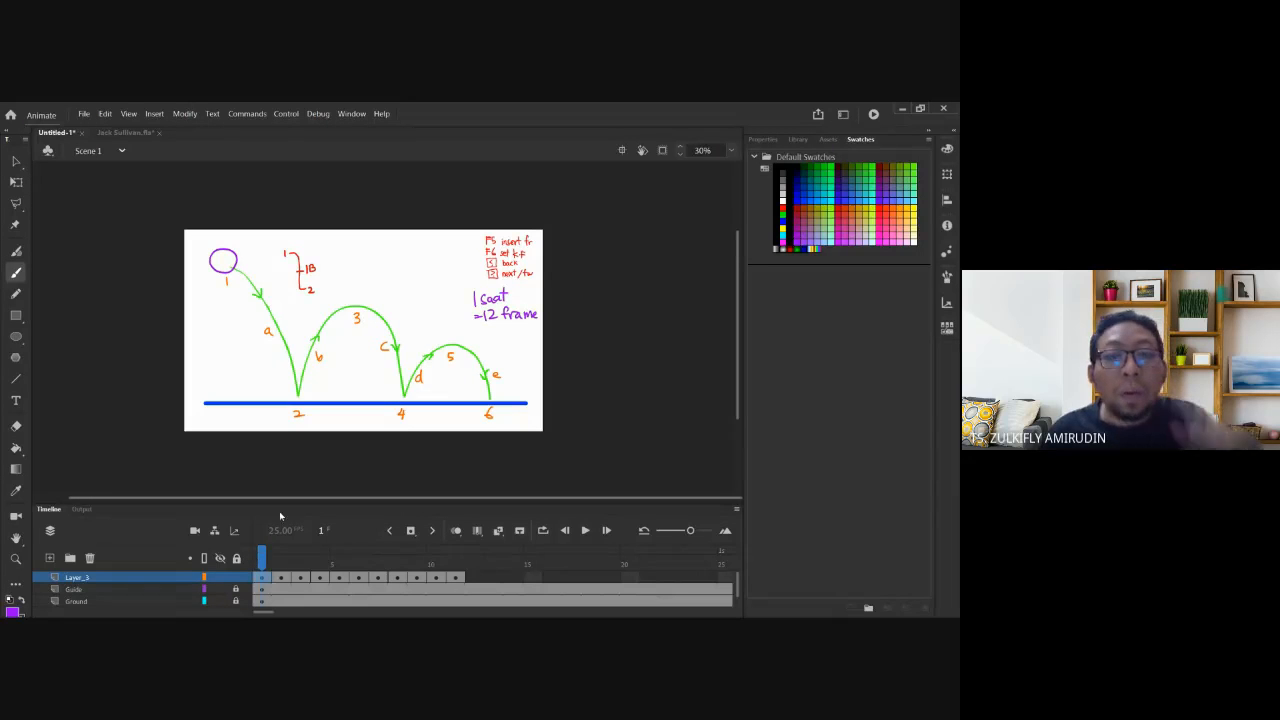
Write 'Shoot on two's' in purple below the timing note, then zoom back out.
drag(454, 284, 553, 370)
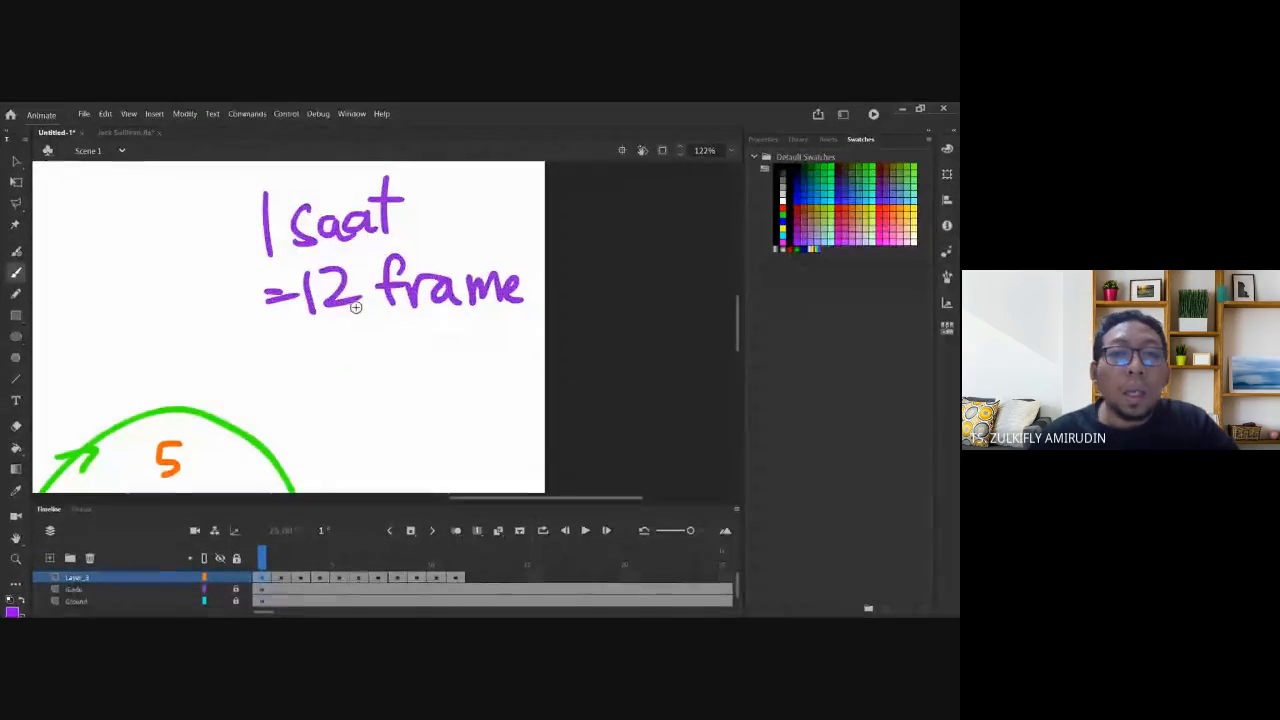
mouse_move(381, 328)
mouse_down()
mouse_move(378, 364)
mouse_move(354, 378)
mouse_up()
mouse_move(392, 328)
mouse_down()
mouse_move(377, 361)
mouse_move(397, 375)
mouse_move(432, 350)
mouse_up()
mouse_move(459, 349)
mouse_down()
mouse_move(460, 376)
mouse_move(460, 350)
mouse_up()
mouse_move(468, 318)
mouse_down()
mouse_move(473, 368)
mouse_move(487, 338)
mouse_up()
drag(412, 400, 454, 426)
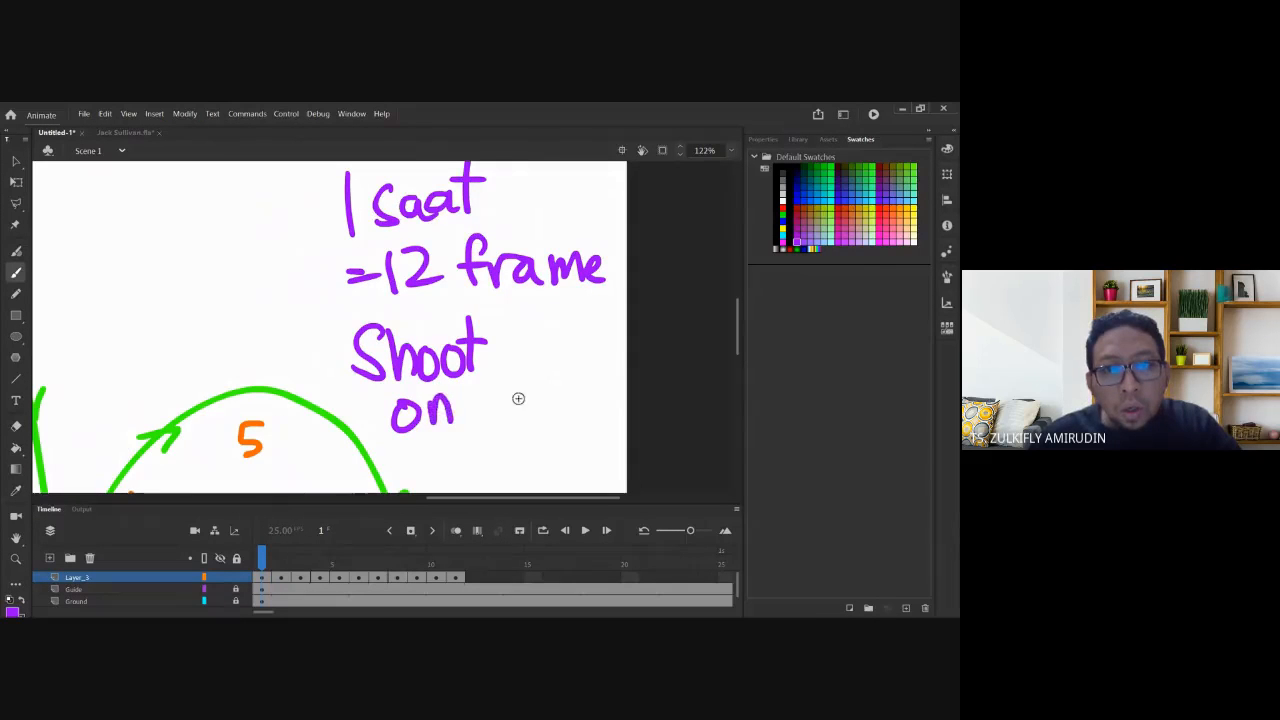
mouse_move(489, 366)
mouse_down()
mouse_move(488, 408)
mouse_move(512, 388)
mouse_up()
mouse_move(508, 392)
mouse_down()
mouse_move(524, 418)
mouse_move(544, 384)
mouse_move(581, 408)
mouse_move(571, 380)
mouse_up()
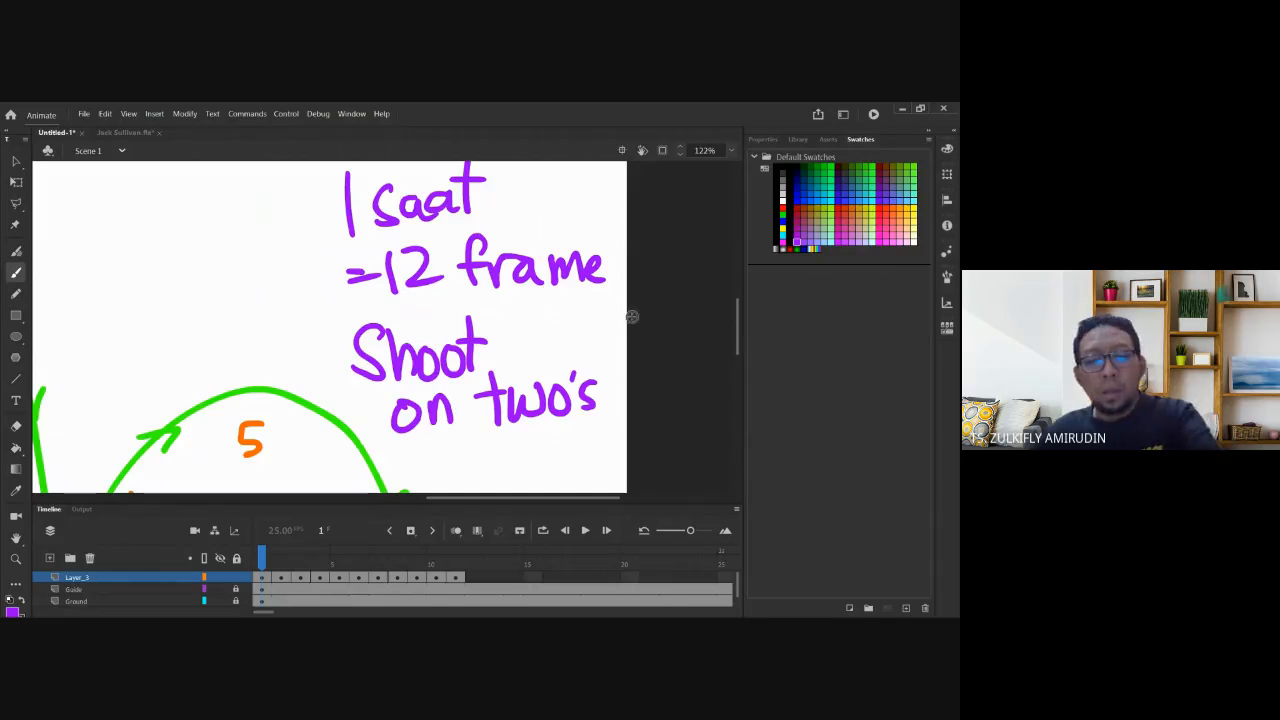
key(ctrl+minus)
drag(423, 403, 482, 353)
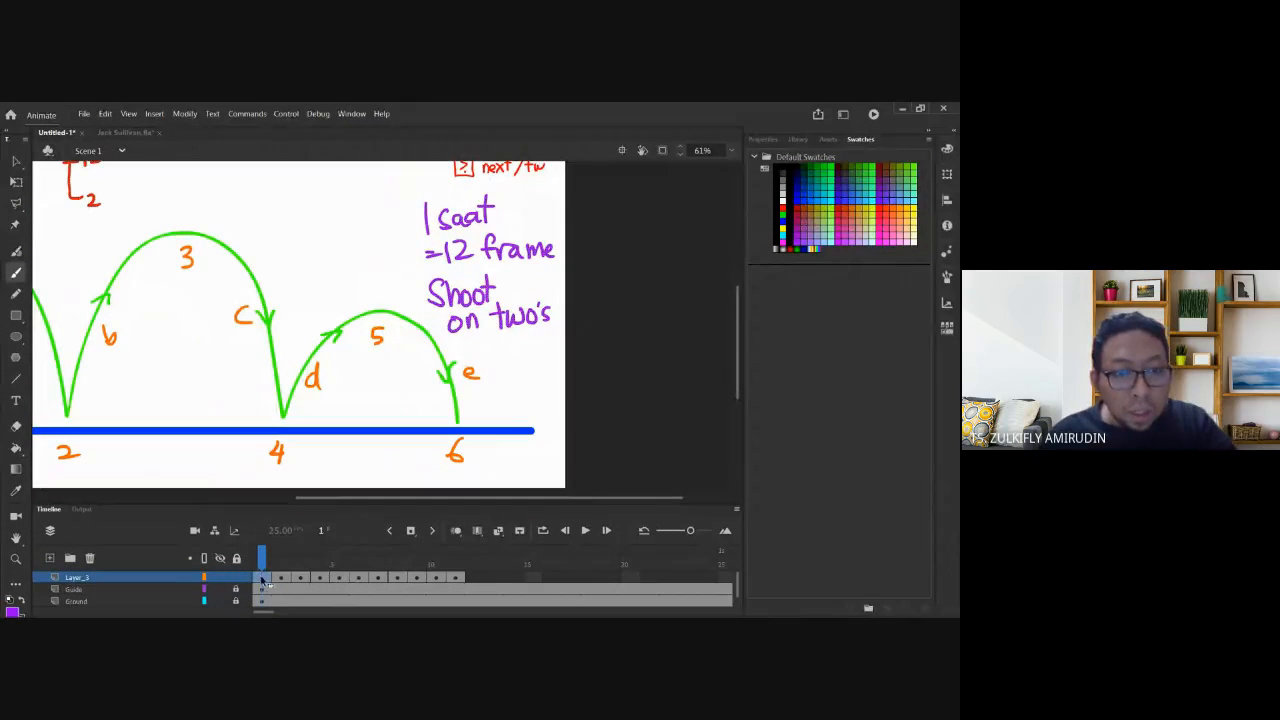
Hold the Layer_3 keyframes at frames 1, 3, 5, 7, 9 and 11 for one extra frame each.
key(F5)
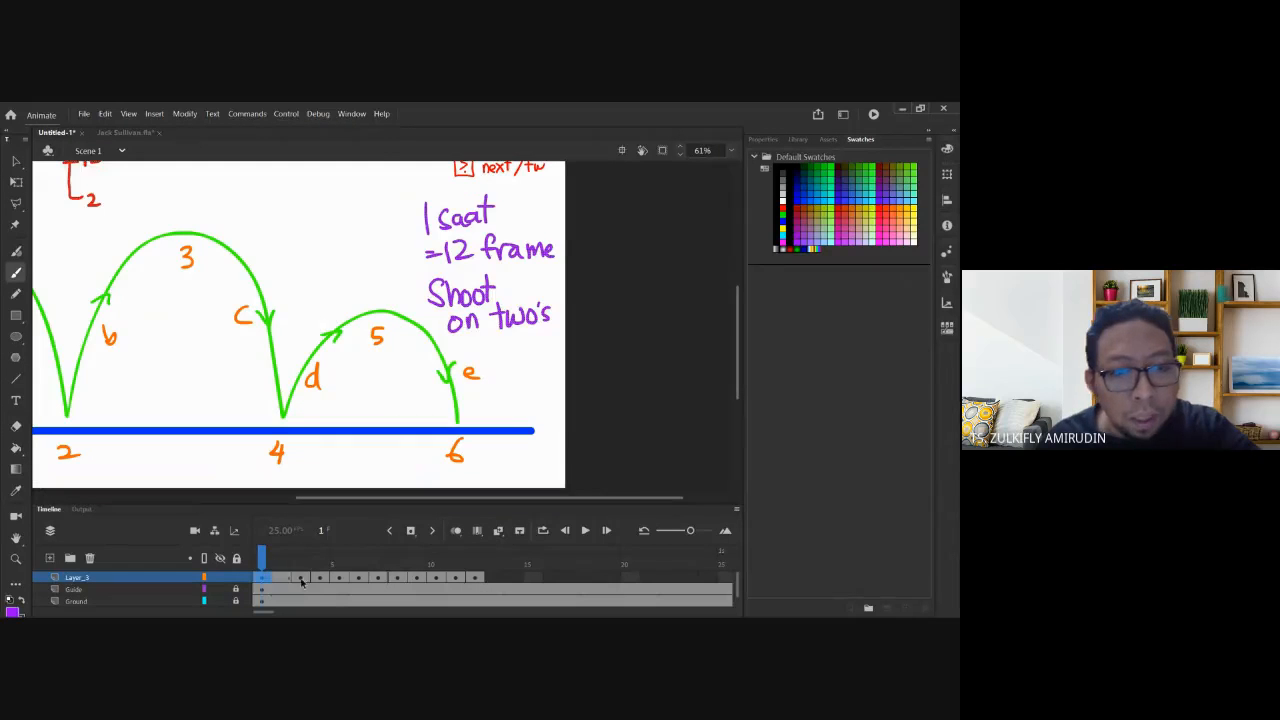
click(302, 581)
key(F5)
click(339, 580)
key(F5)
click(378, 580)
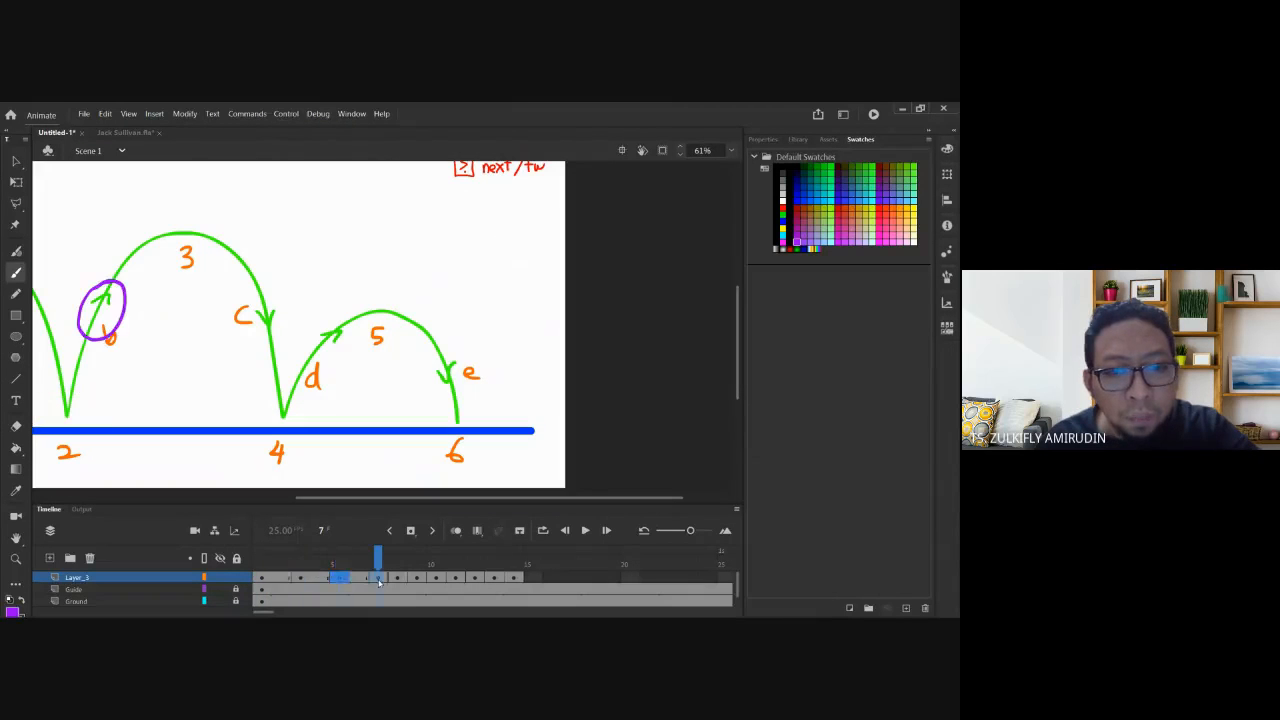
key(F5)
click(417, 581)
key(F5)
click(456, 580)
key(F5)
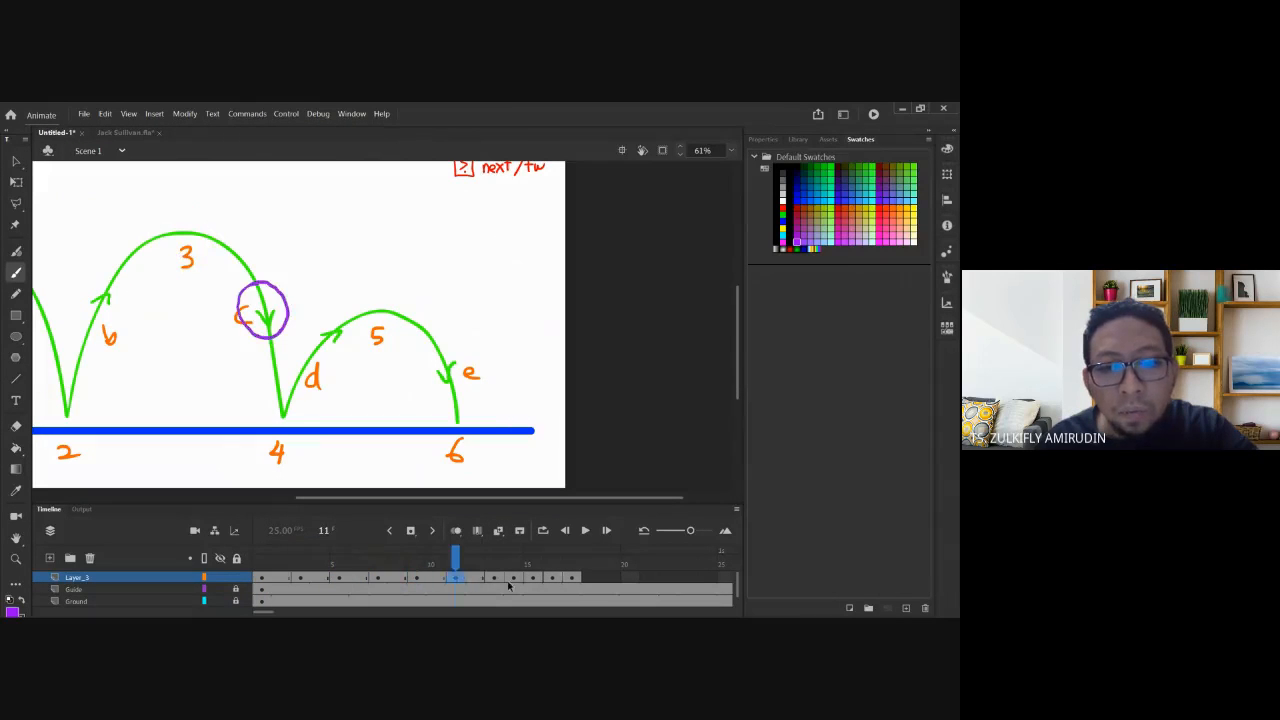
Hold keyframes 13 through 21 for one extra frame, then return to frame 1 and zoom out.
click(495, 580)
key(F5)
click(534, 580)
key(F5)
click(573, 580)
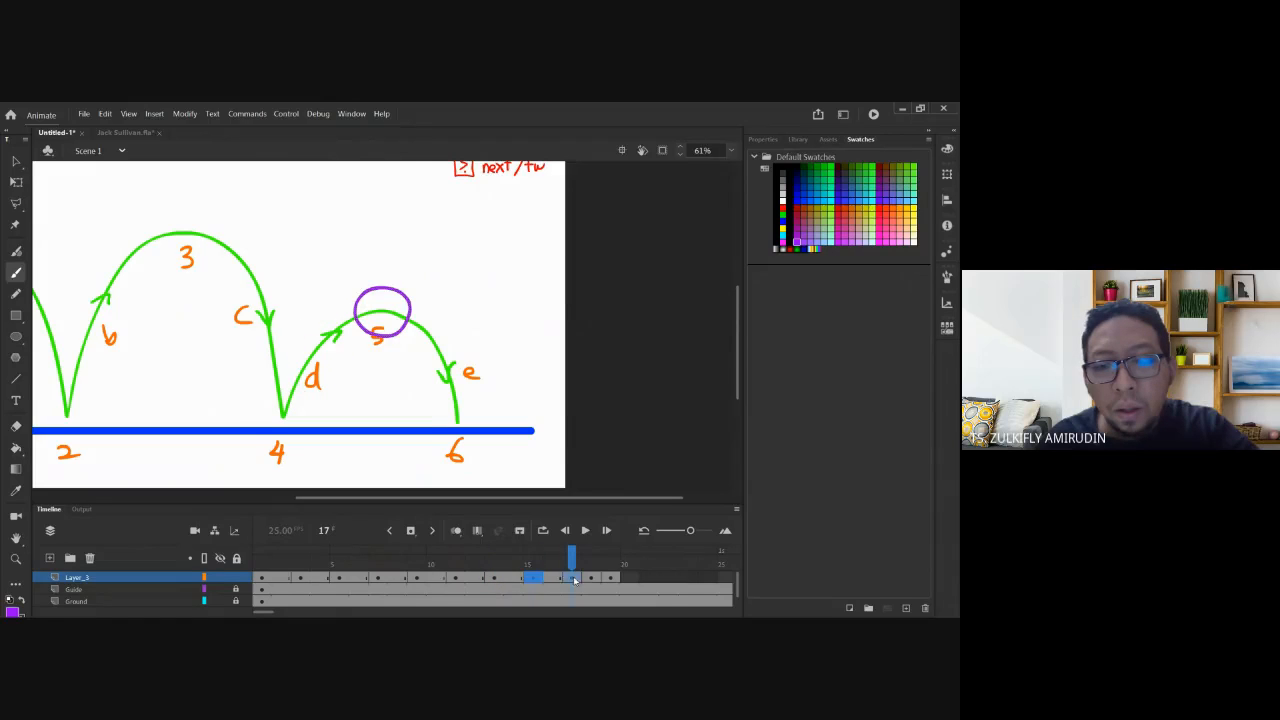
key(F5)
click(611, 580)
key(F5)
click(650, 580)
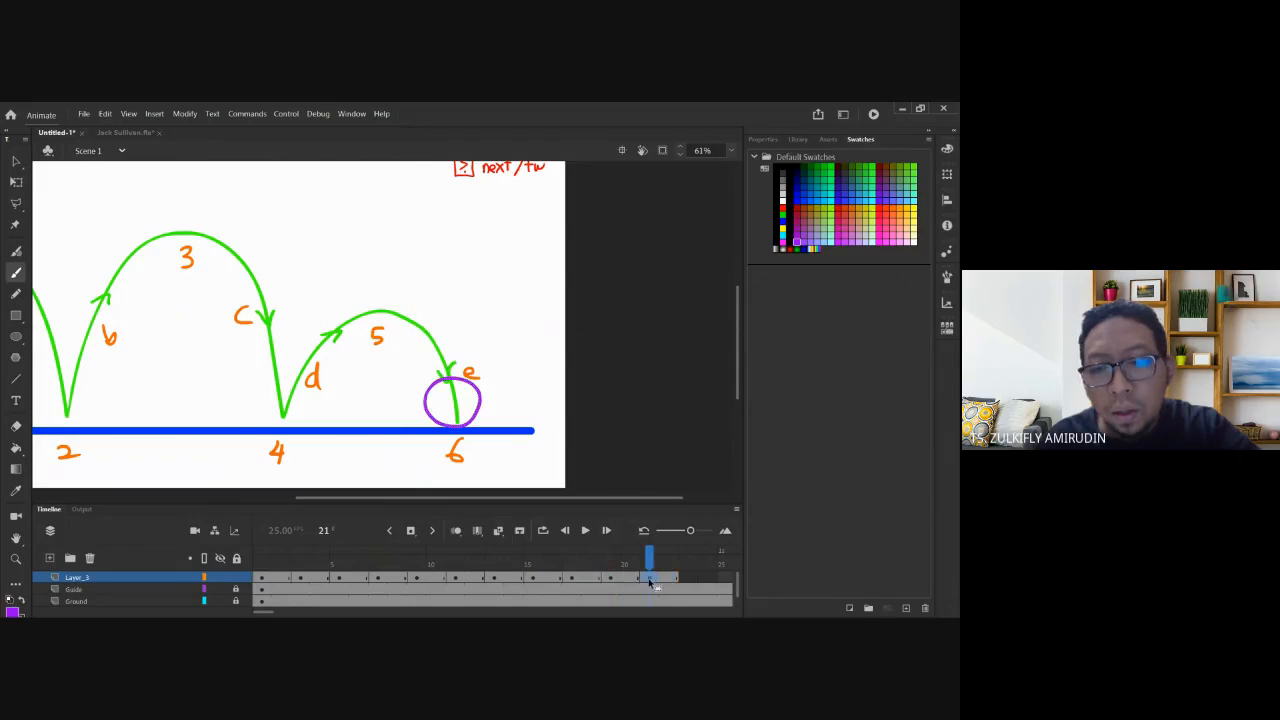
key(F5)
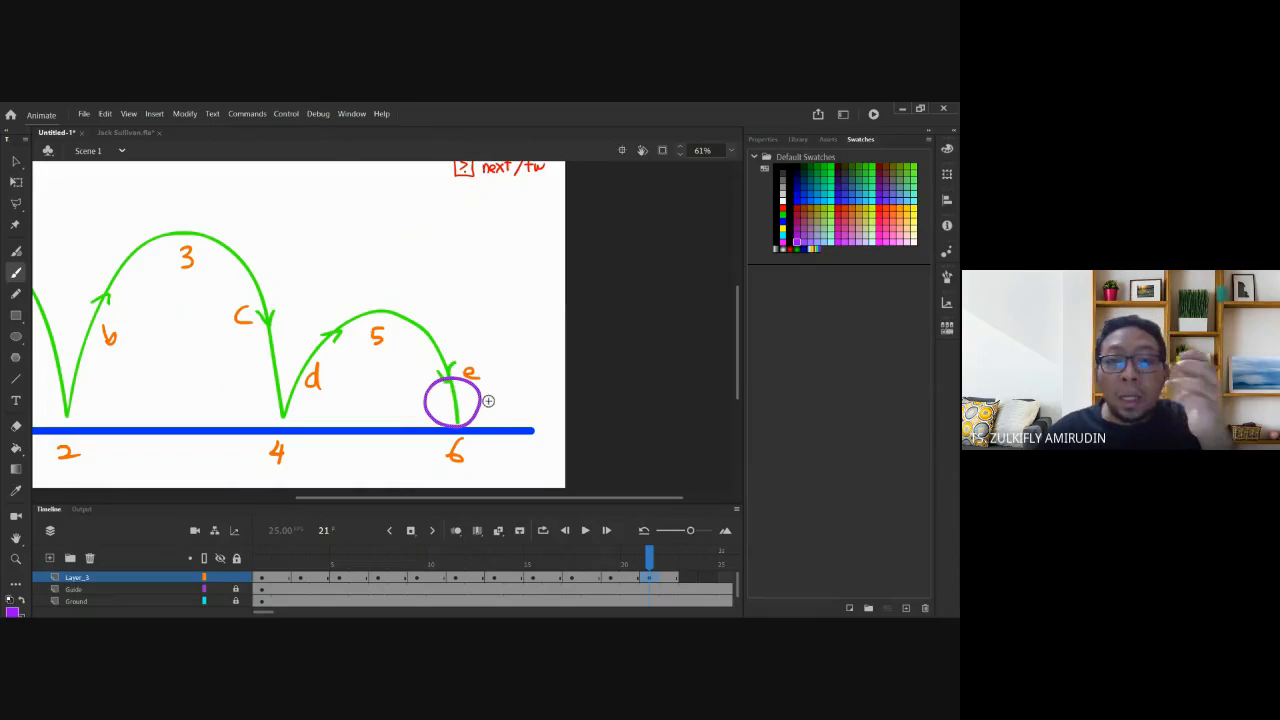
key(Home)
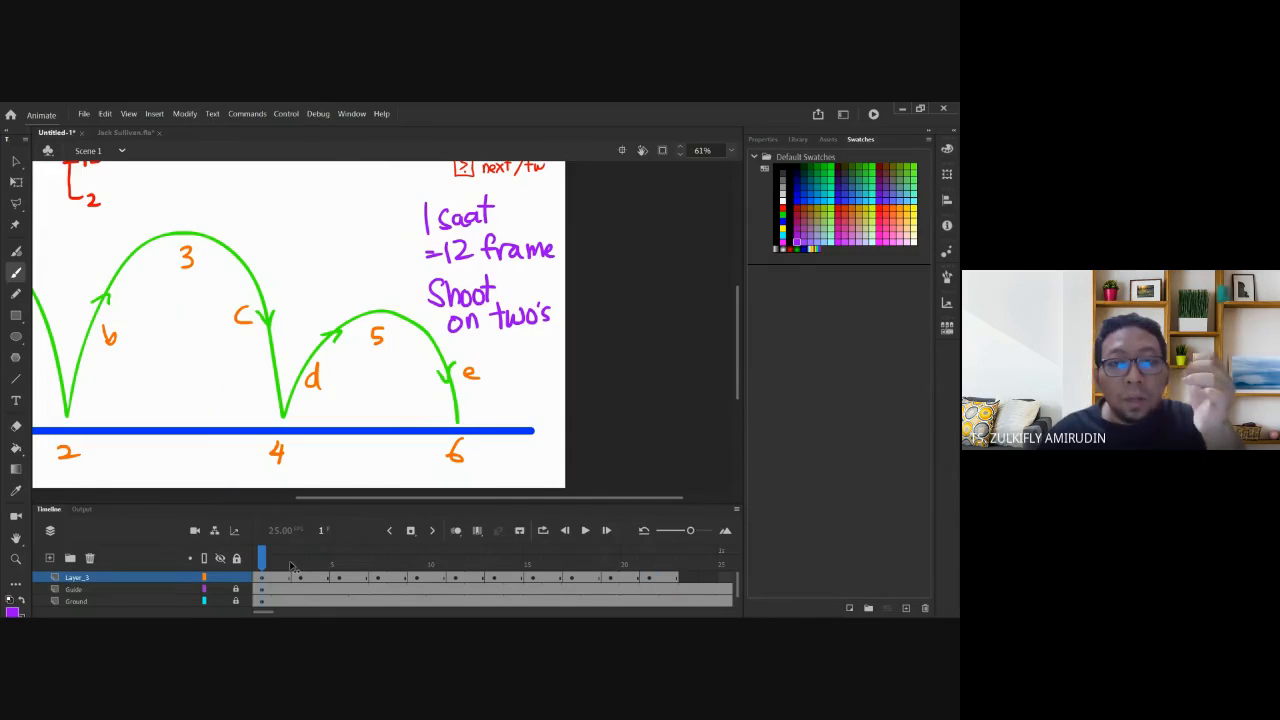
drag(292, 567, 260, 555)
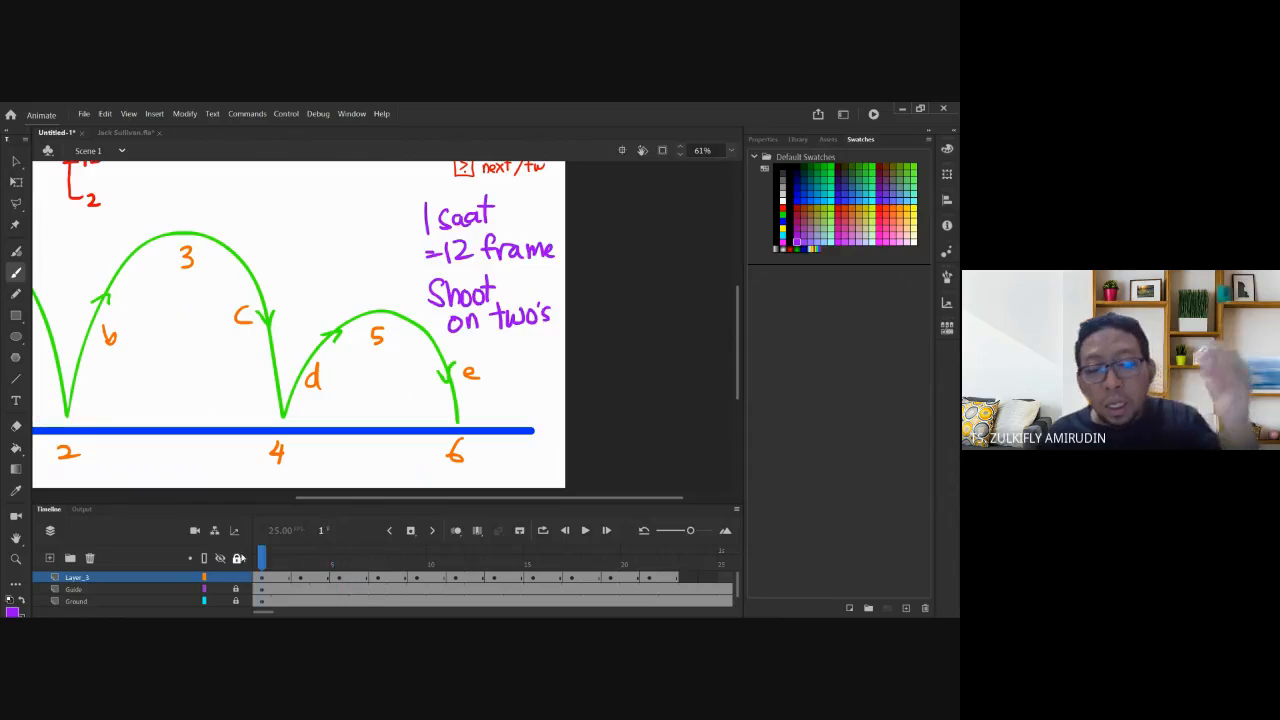
key(ctrl+minus)
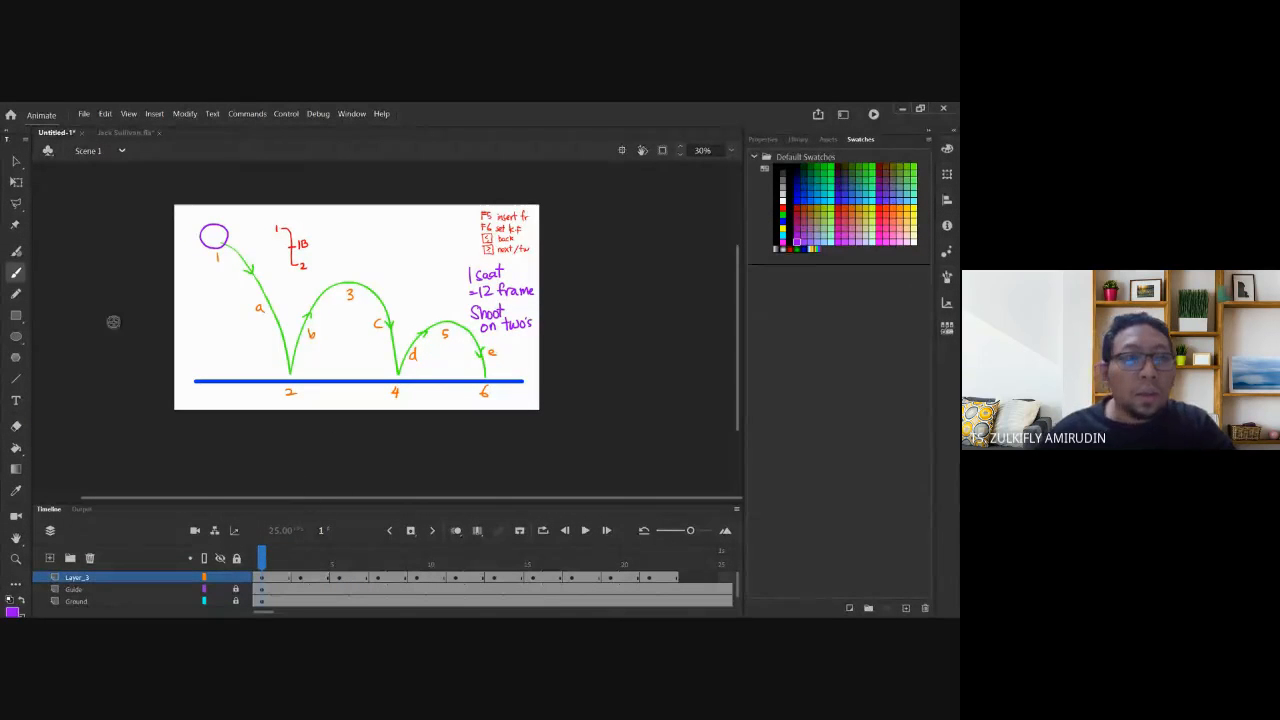
click(17, 166)
drag(284, 553, 268, 553)
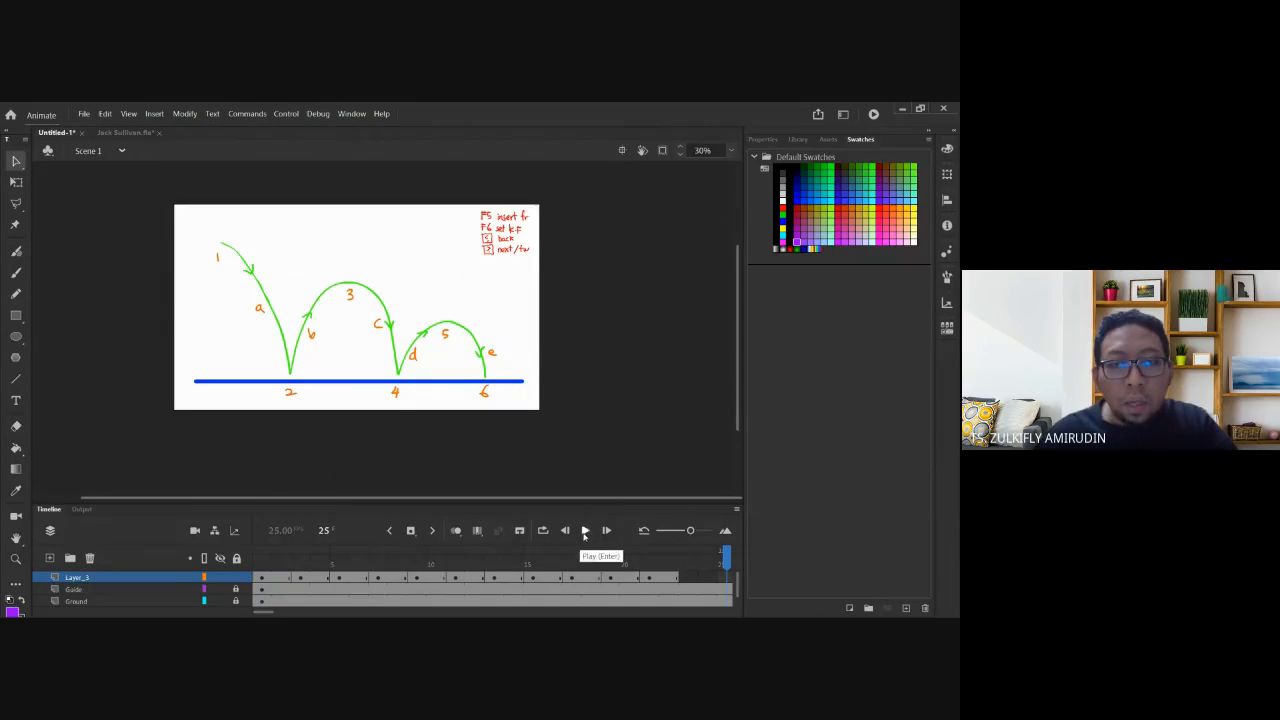
click(585, 531)
click(586, 531)
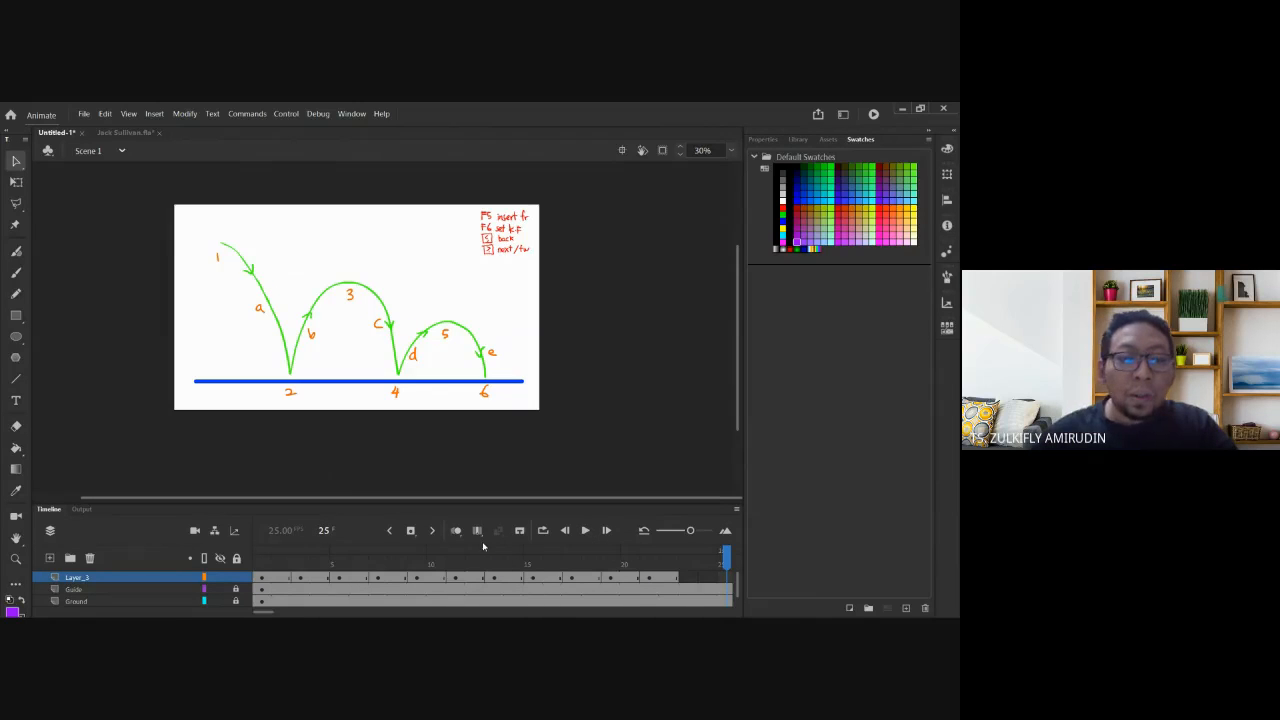
click(264, 561)
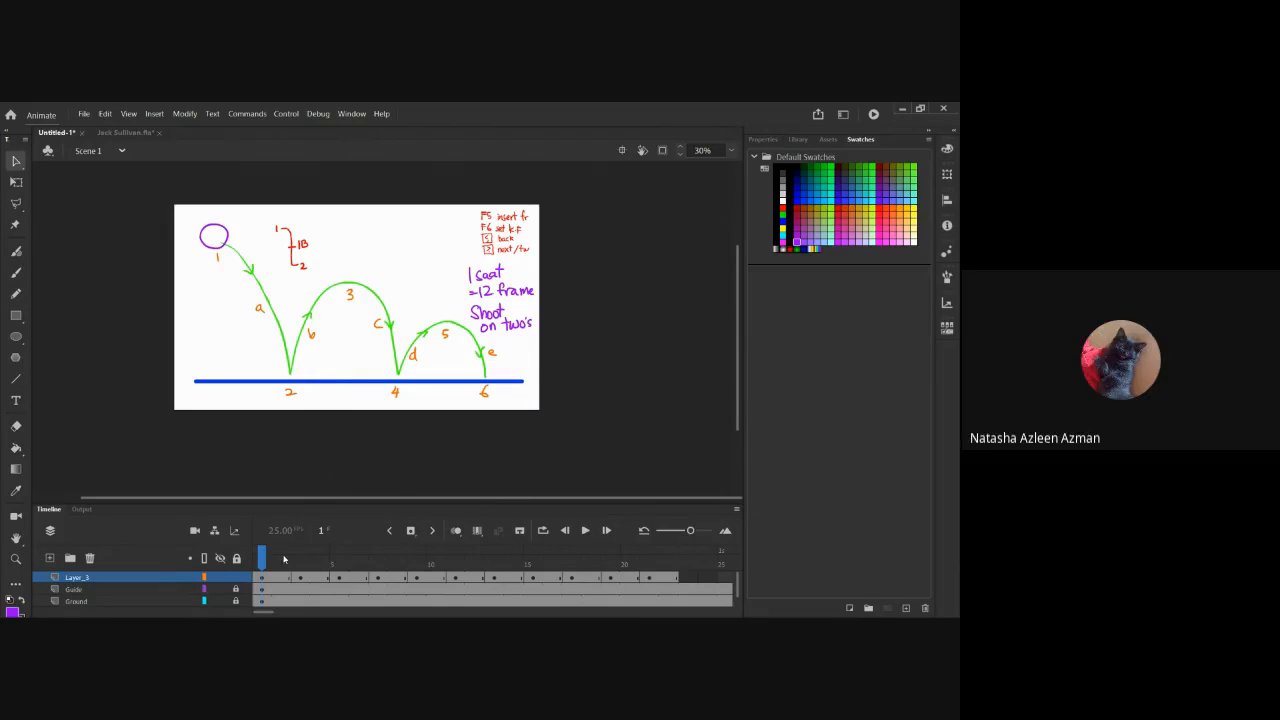
mouse_move(282, 558)
mouse_down()
mouse_move(338, 554)
mouse_move(270, 551)
mouse_up()
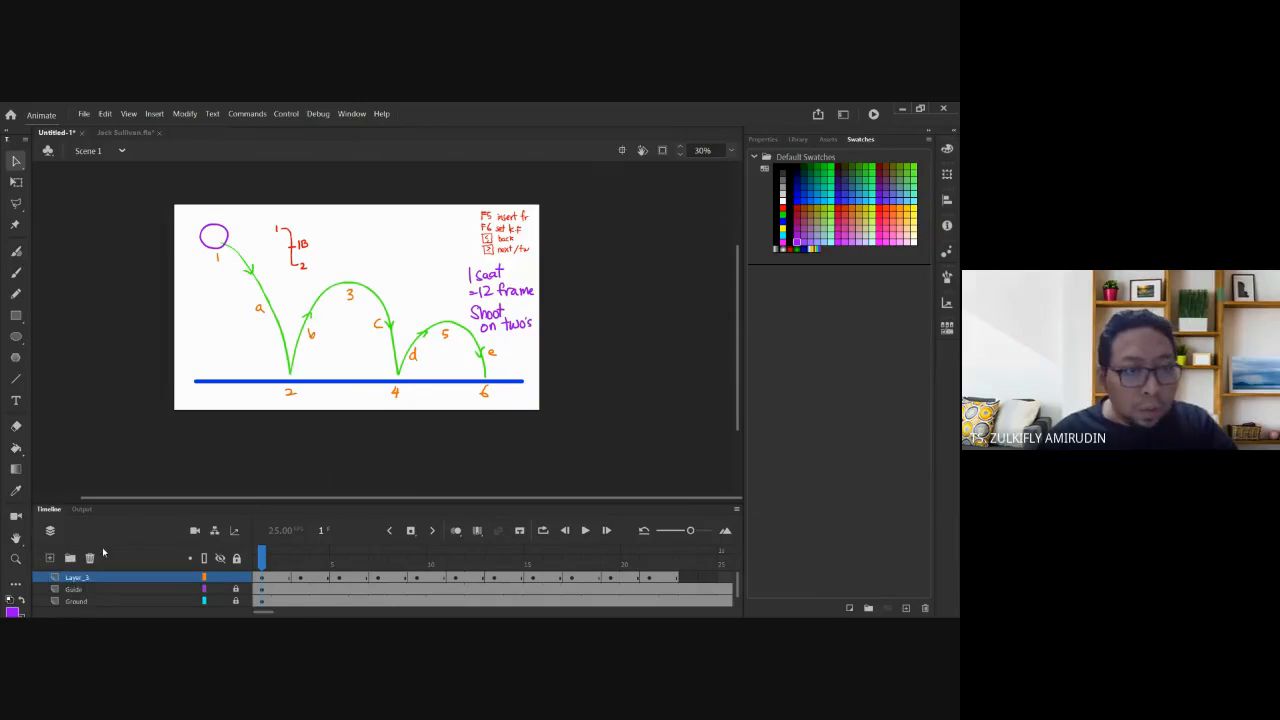
Add a new layer, Layer_4, and hide Layer_3 and the Guide layer.
click(49, 558)
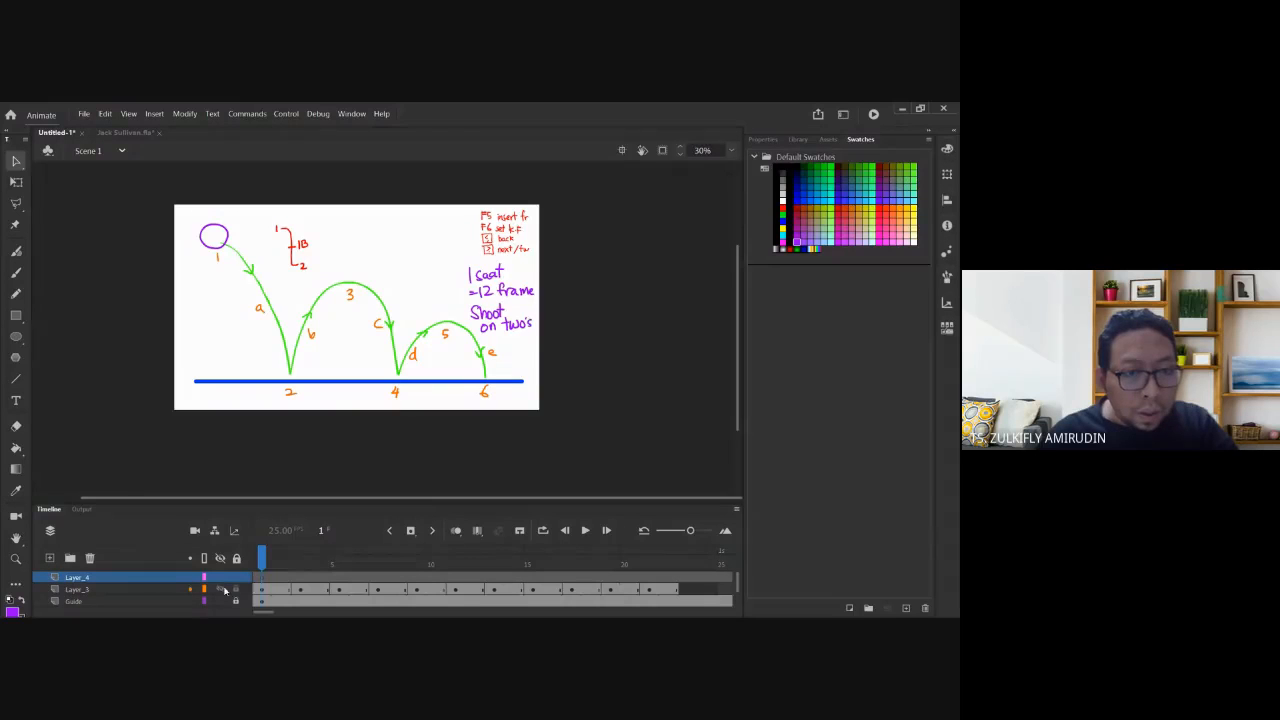
click(221, 589)
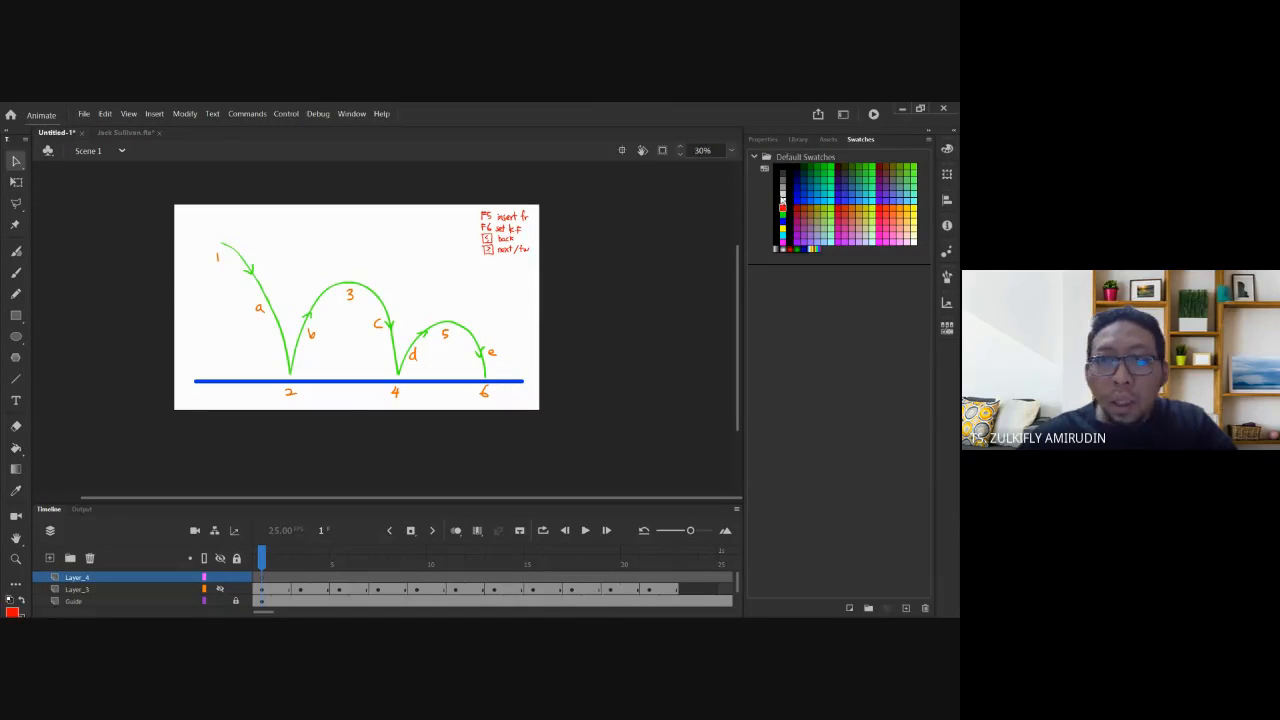
click(220, 601)
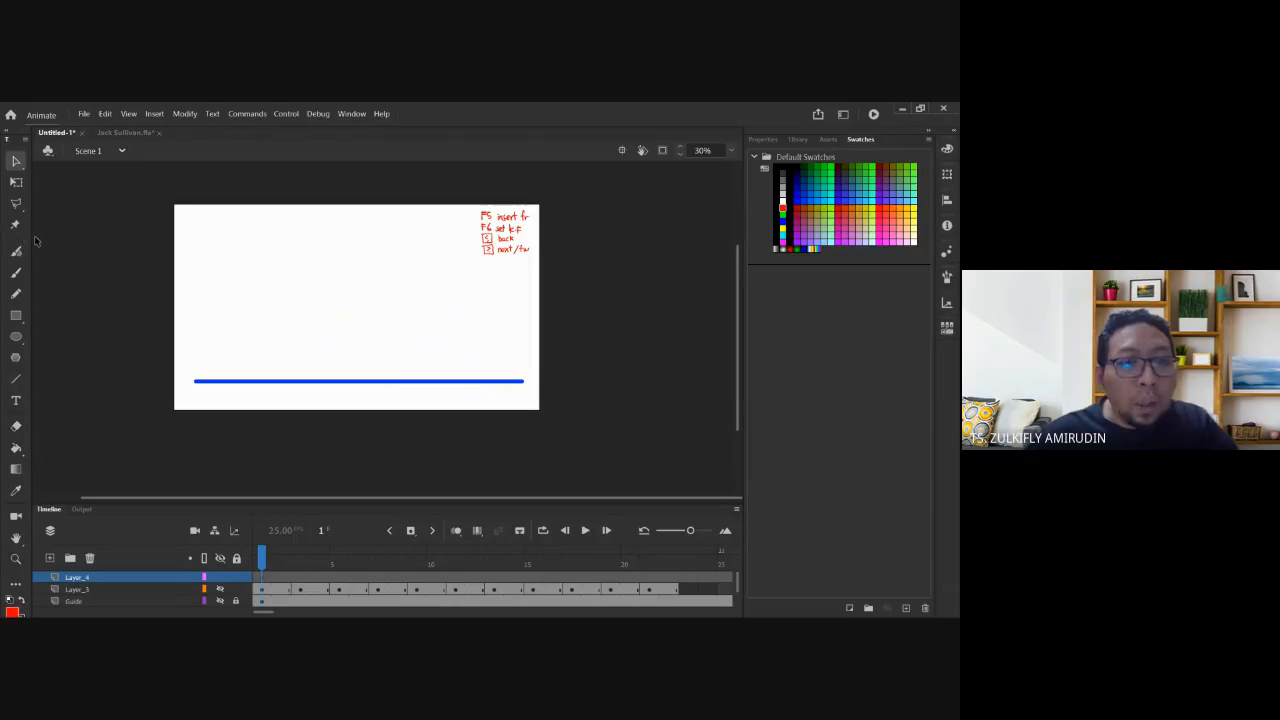
Paint a red bouncing path with two bumps, then circle its start in blue.
click(15, 273)
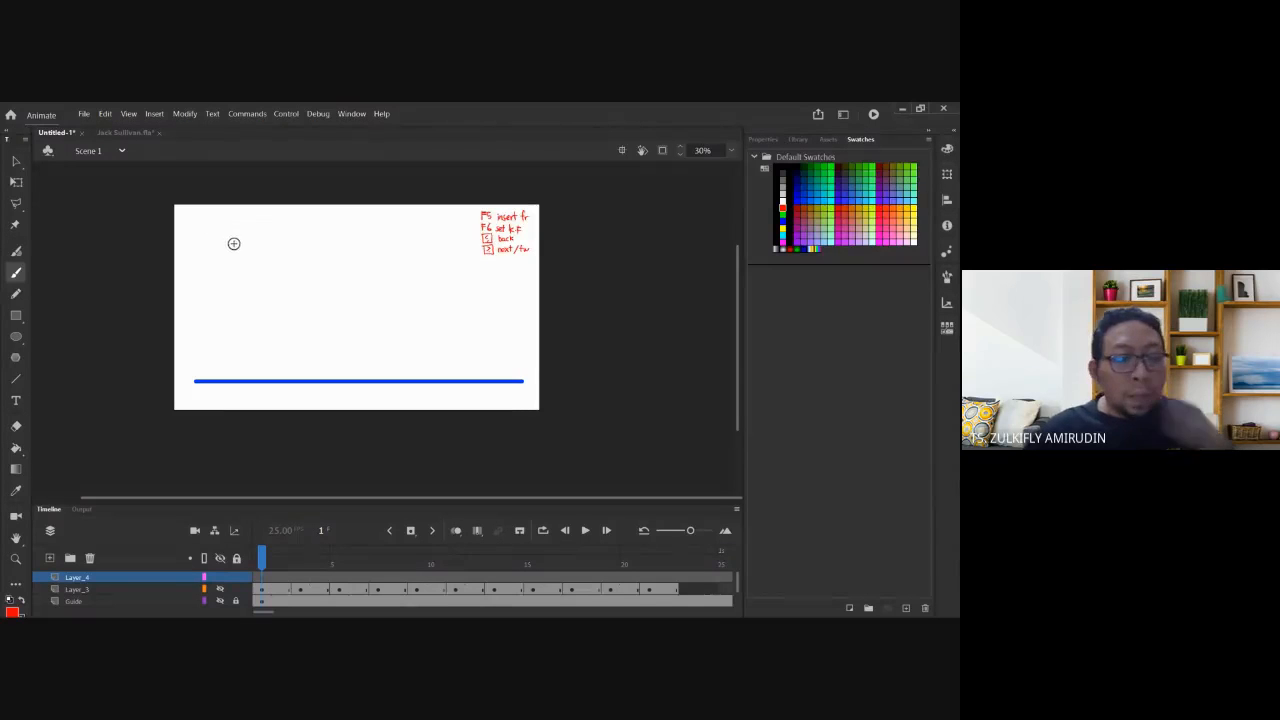
mouse_move(203, 235)
mouse_down()
mouse_move(254, 293)
mouse_move(281, 240)
mouse_up()
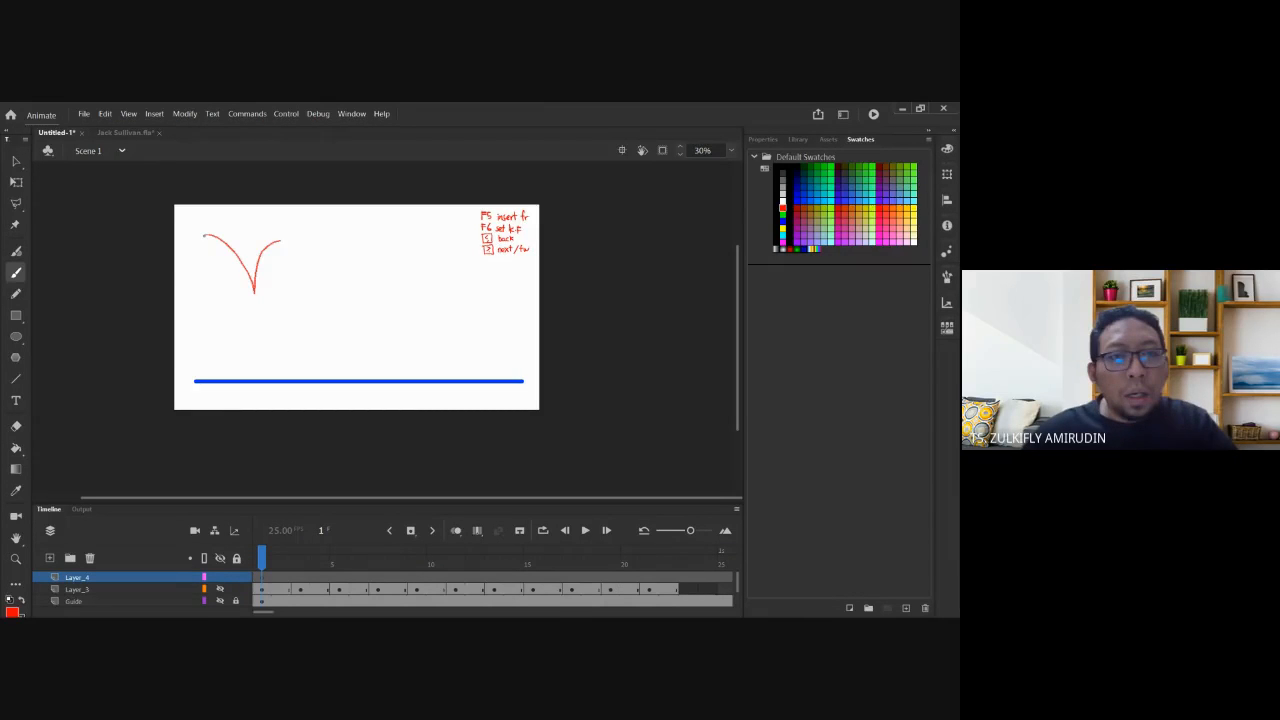
drag(315, 282, 366, 281)
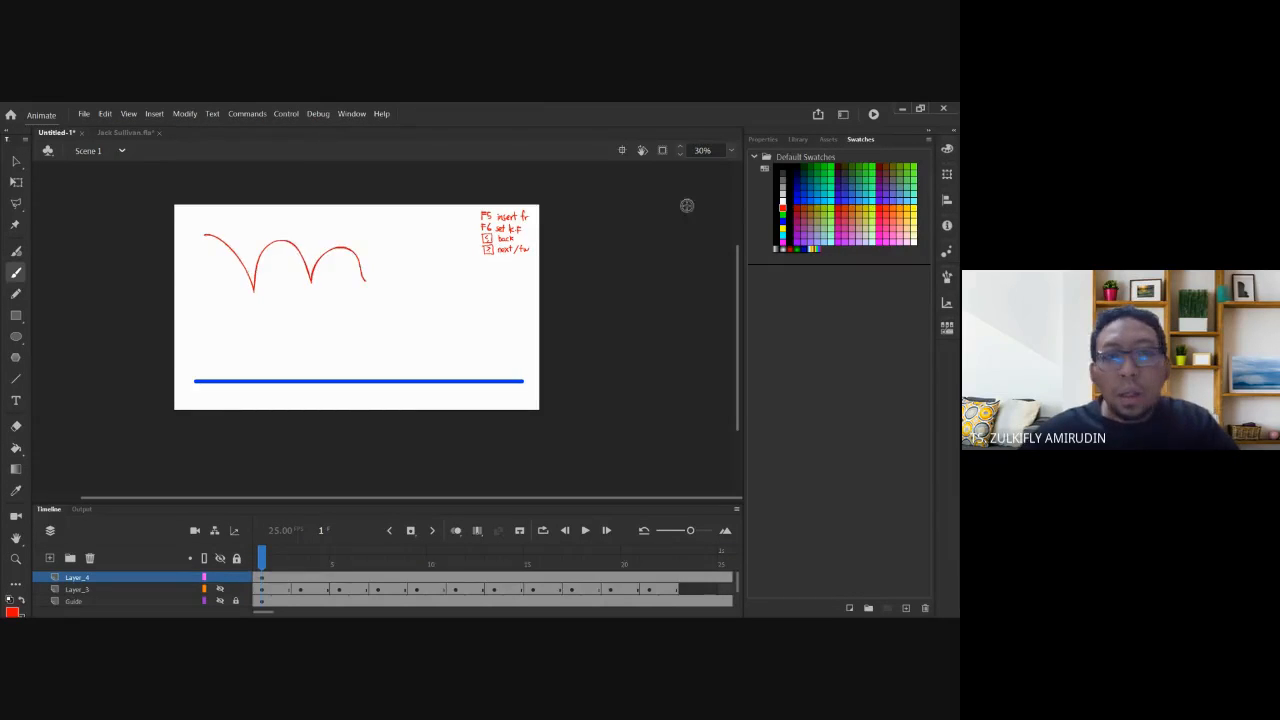
click(782, 223)
drag(208, 227, 288, 312)
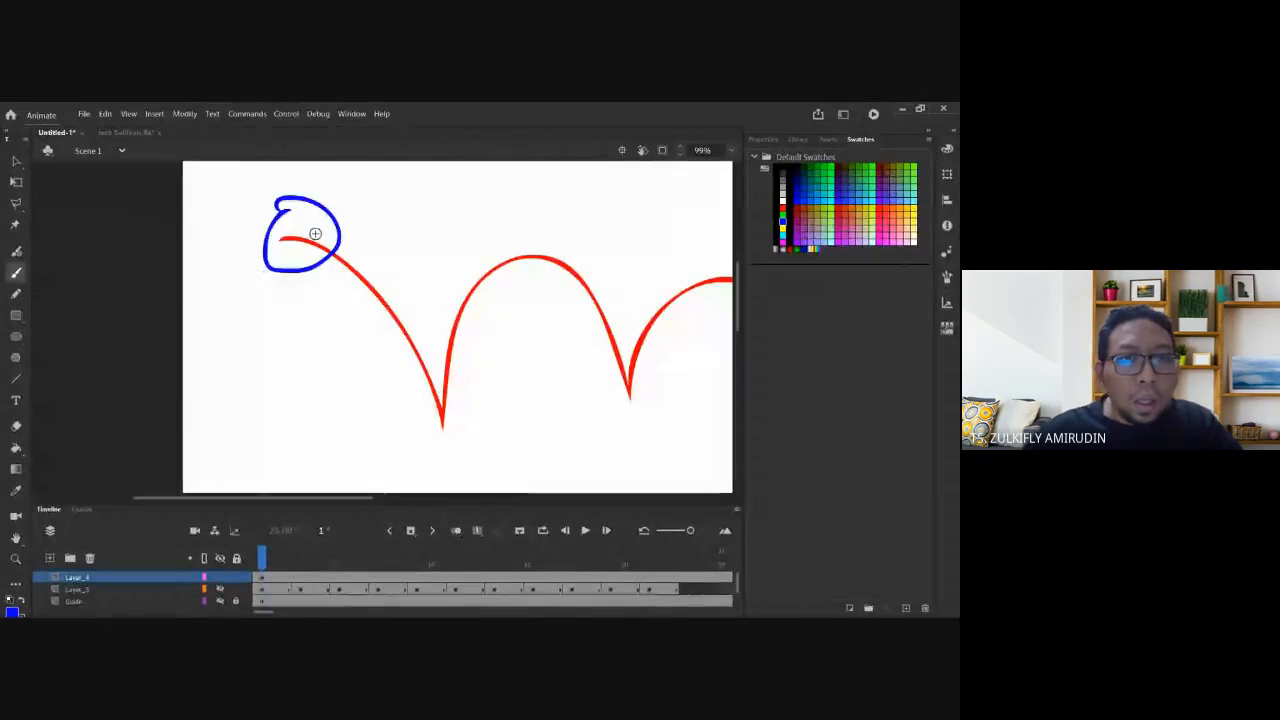
Sketch blue balls along the first arc, from the descent to the bunch near its top.
mouse_move(317, 227)
mouse_down()
mouse_move(311, 280)
mouse_move(315, 226)
mouse_up()
drag(371, 297, 378, 289)
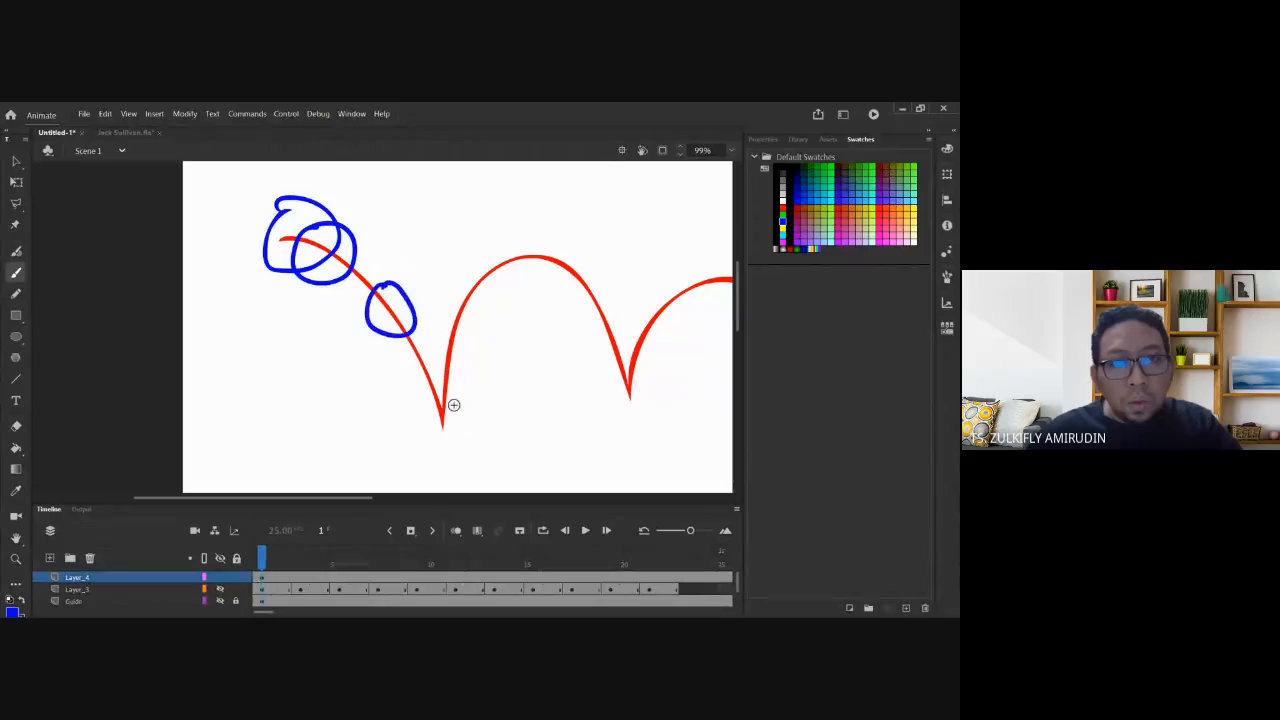
mouse_move(450, 390)
mouse_down()
mouse_move(424, 392)
mouse_move(458, 388)
mouse_up()
drag(462, 300, 466, 296)
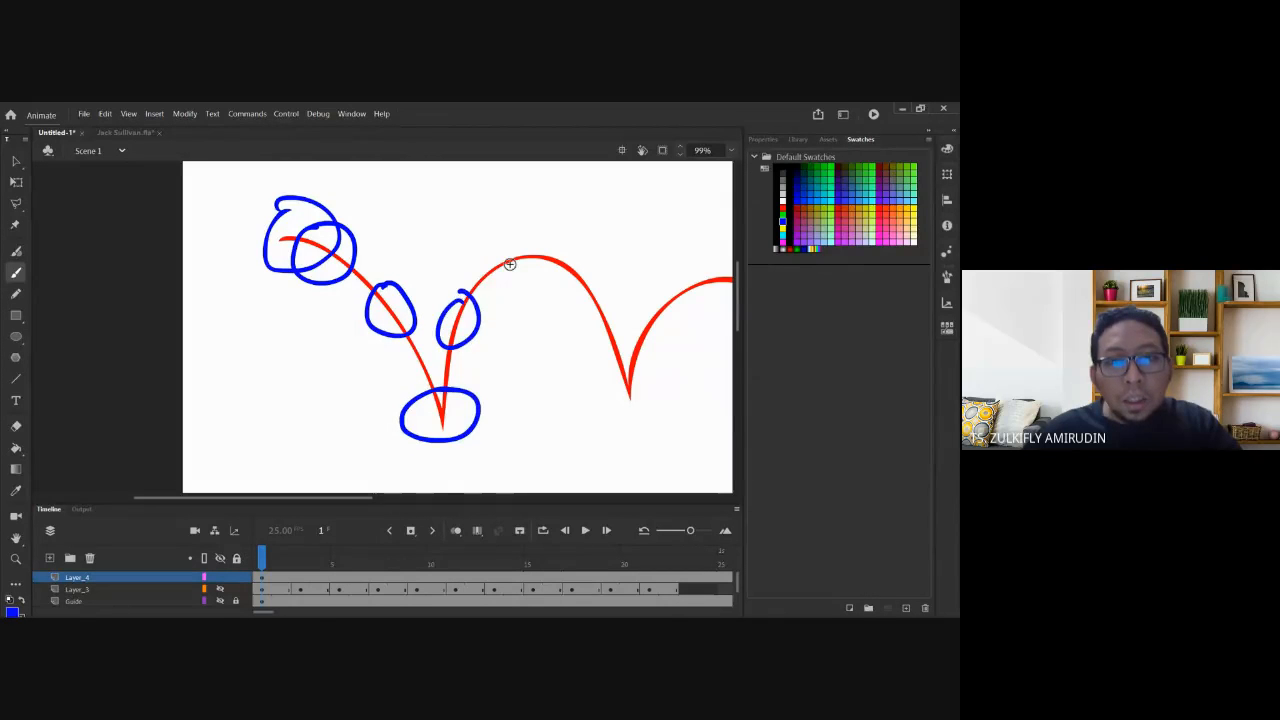
mouse_move(506, 237)
mouse_down()
mouse_move(534, 249)
mouse_move(521, 230)
mouse_move(540, 278)
mouse_move(545, 232)
mouse_move(572, 262)
mouse_move(509, 276)
mouse_up()
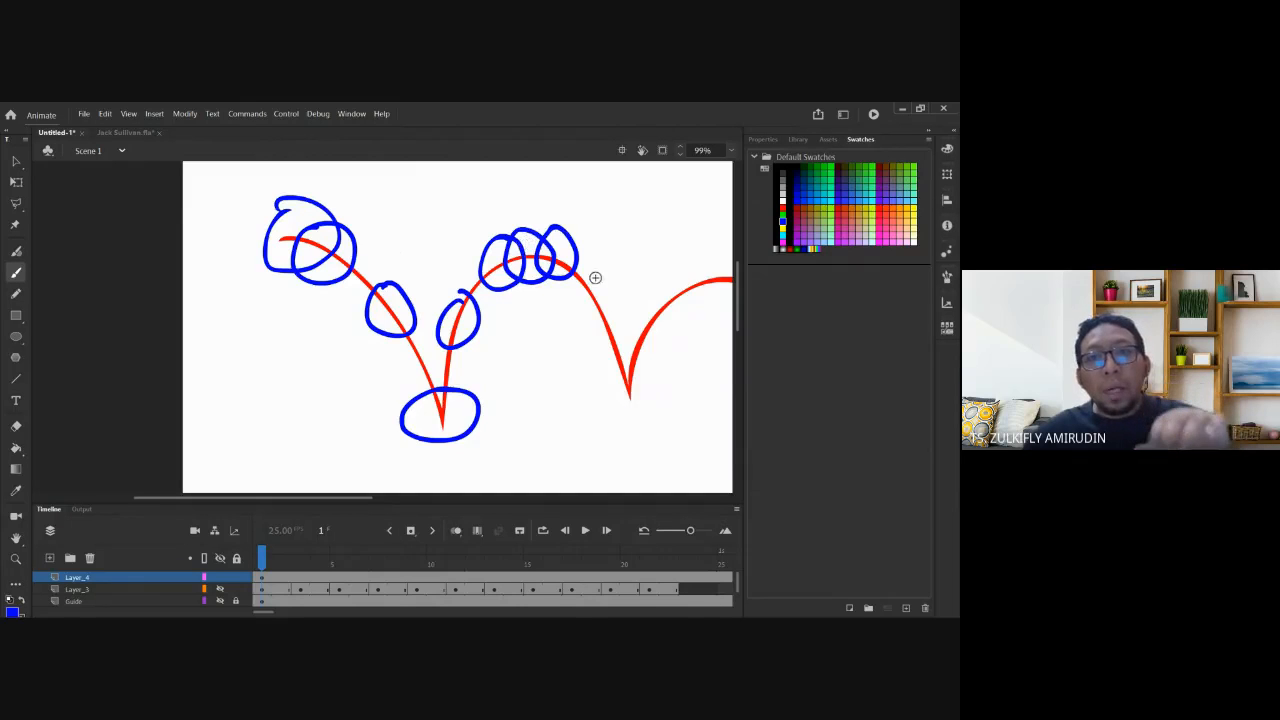
Add blue balls along the second and third arcs through to the path's end.
drag(609, 306, 604, 292)
mouse_move(651, 383)
mouse_down()
mouse_move(650, 336)
mouse_move(525, 341)
mouse_up()
mouse_move(551, 286)
mouse_down()
mouse_move(581, 267)
mouse_move(622, 272)
mouse_move(660, 325)
mouse_up()
mouse_move(677, 392)
mouse_down()
mouse_move(688, 405)
mouse_move(680, 384)
mouse_up()
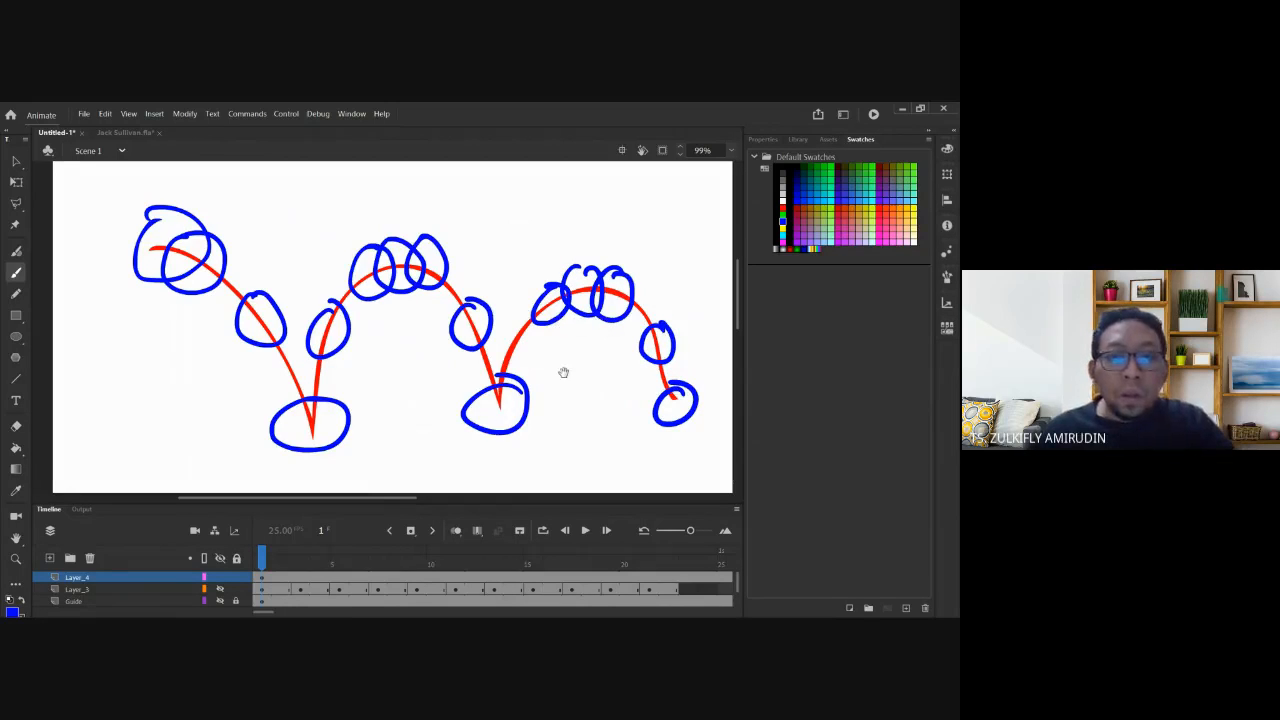
drag(609, 354, 557, 370)
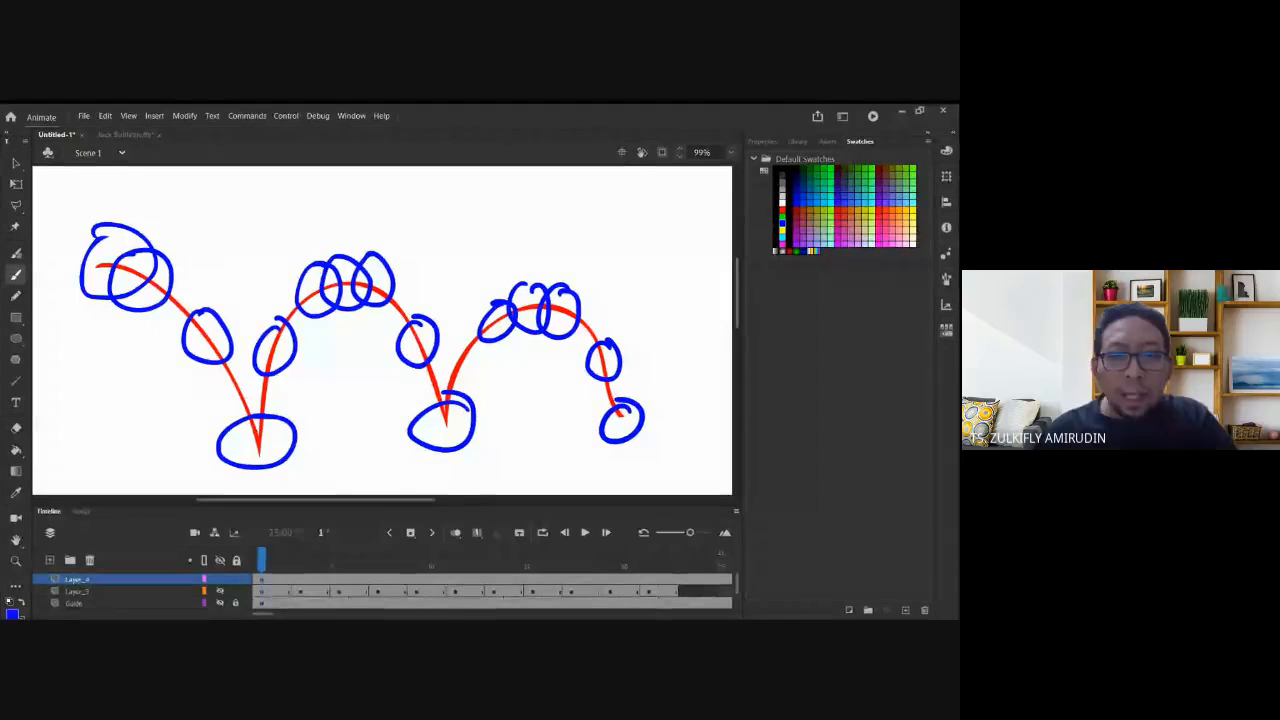
Hide Layer_4's sketch, show Layer_3 and the green Guide arcs at 25%, and step to frame 3.
click(205, 578)
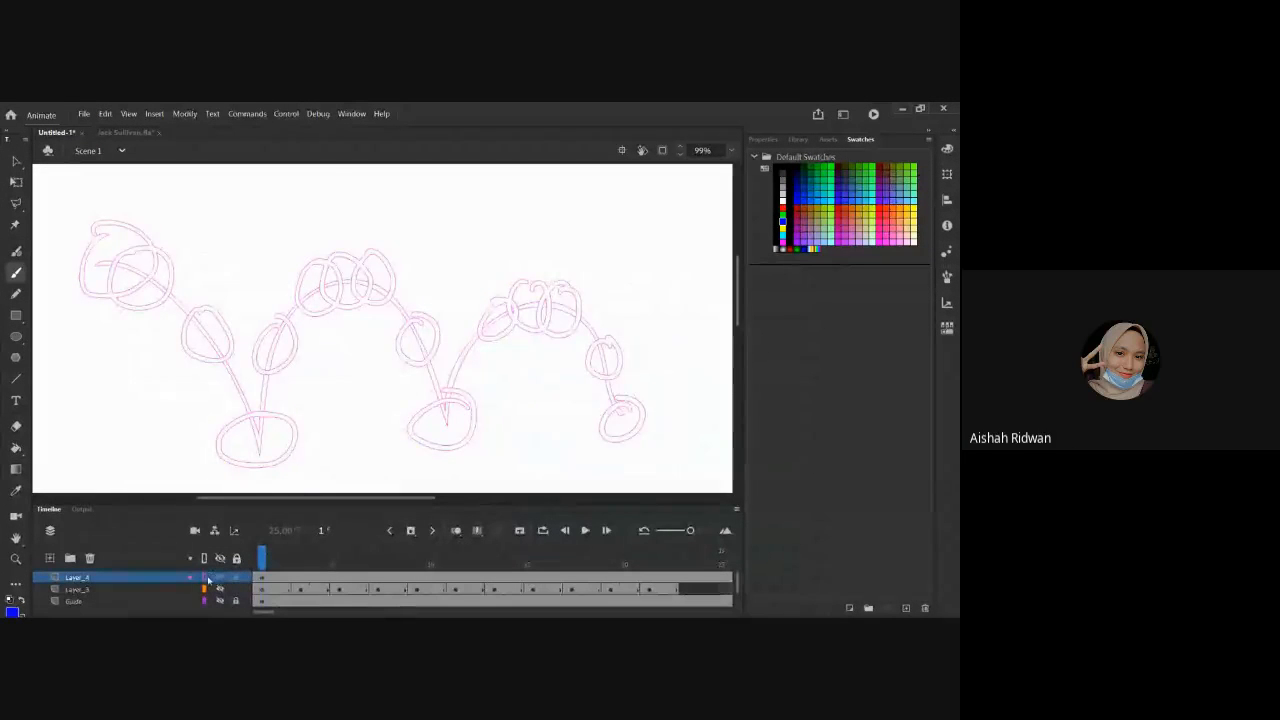
click(205, 578)
click(221, 579)
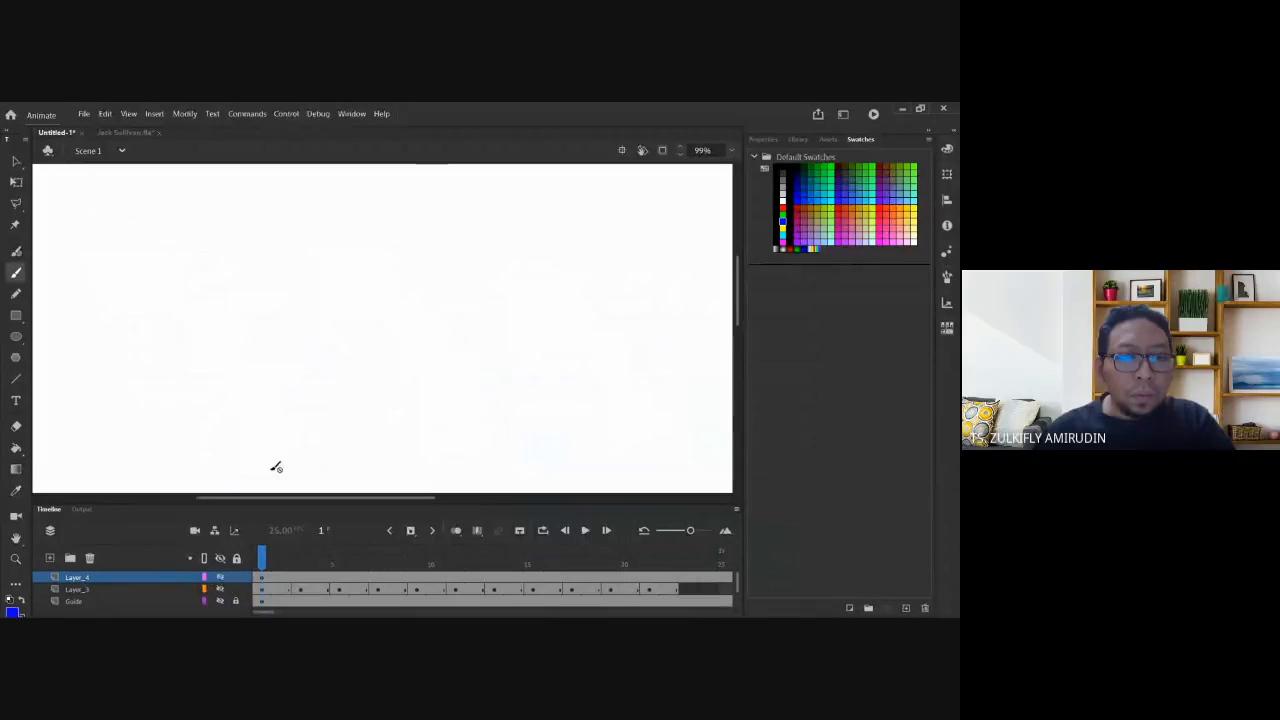
click(220, 589)
key(ctrl+minus)
key(ctrl+minus)
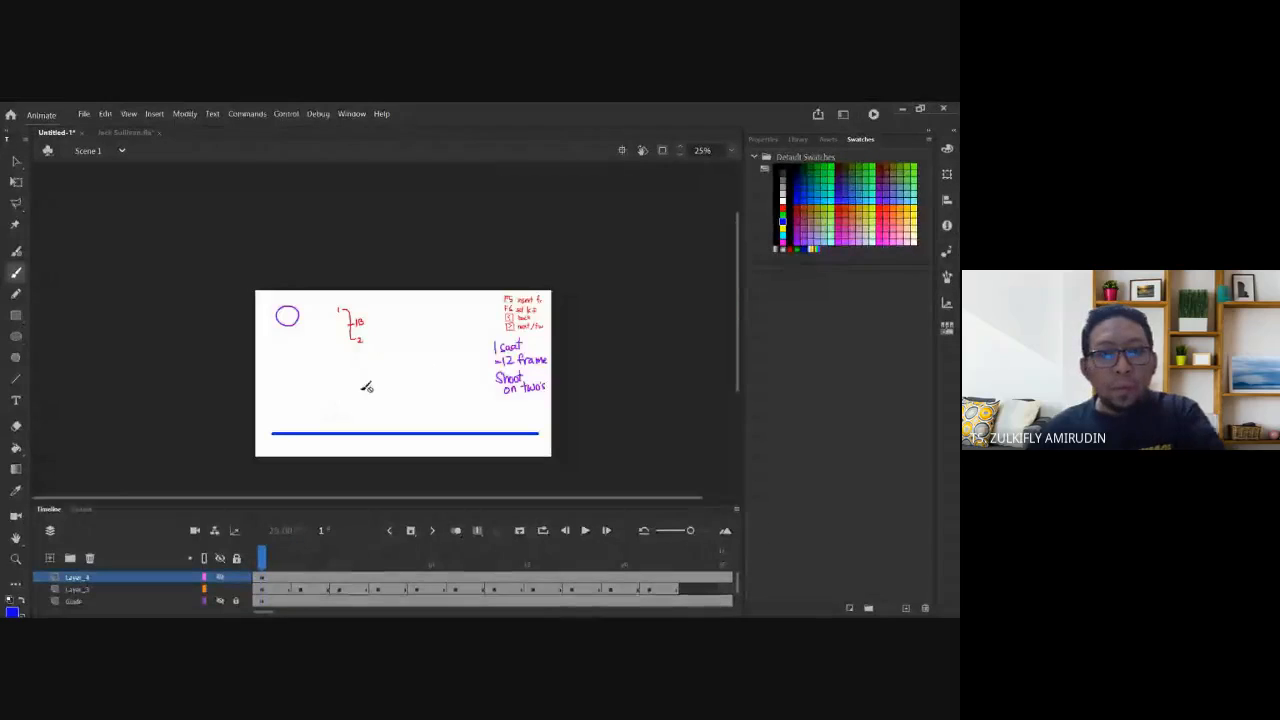
click(220, 602)
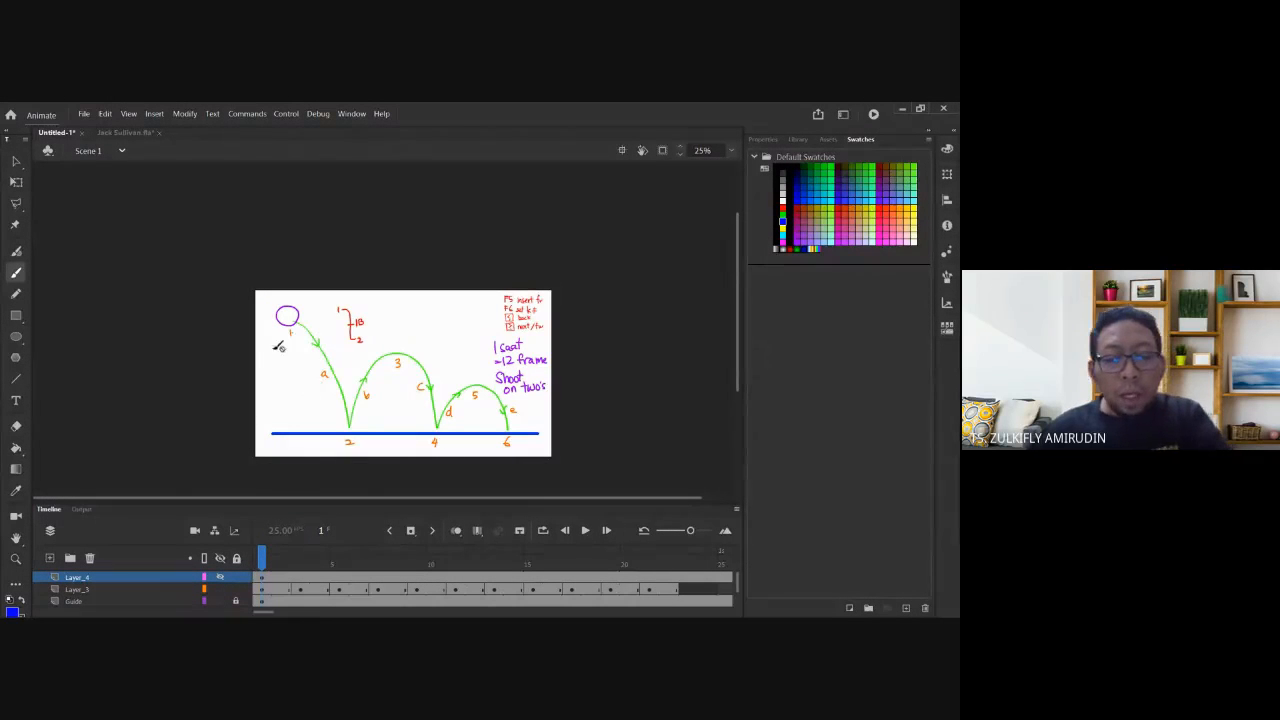
key(period)
key(period)
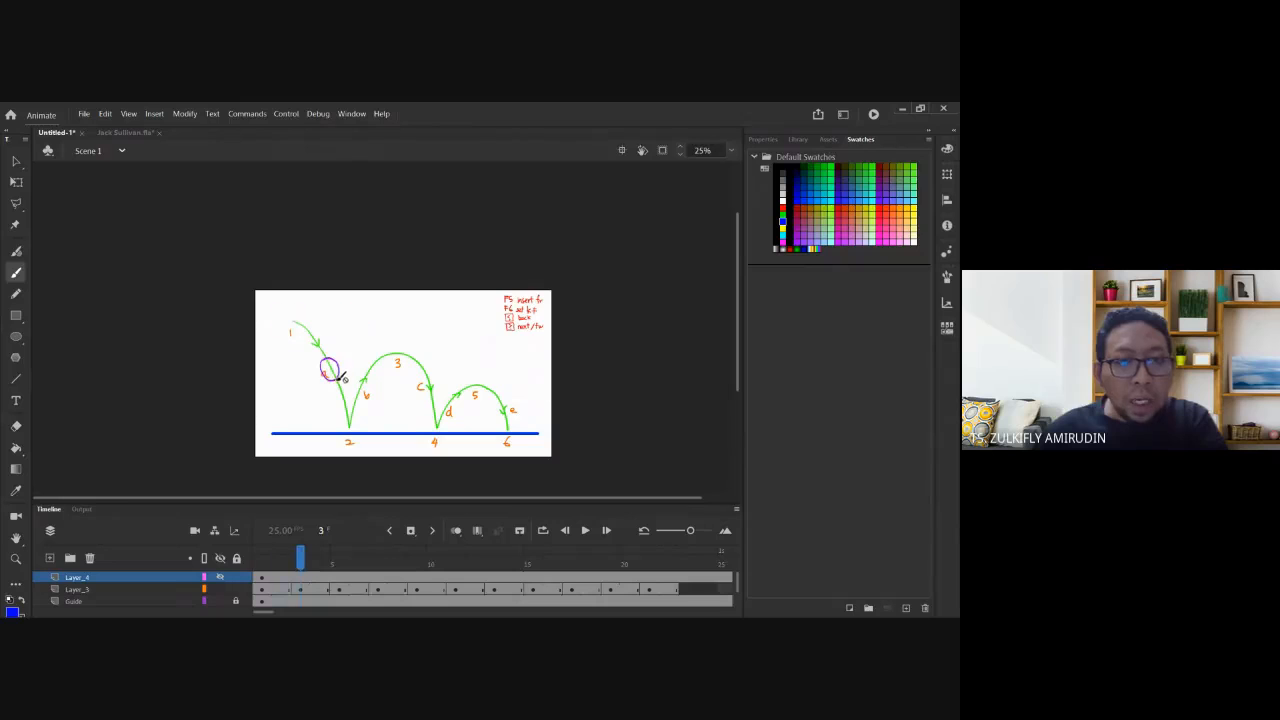
Go to frame 2, zoom in on the 1–1B–2 bracket, and pick a red brush.
click(16, 162)
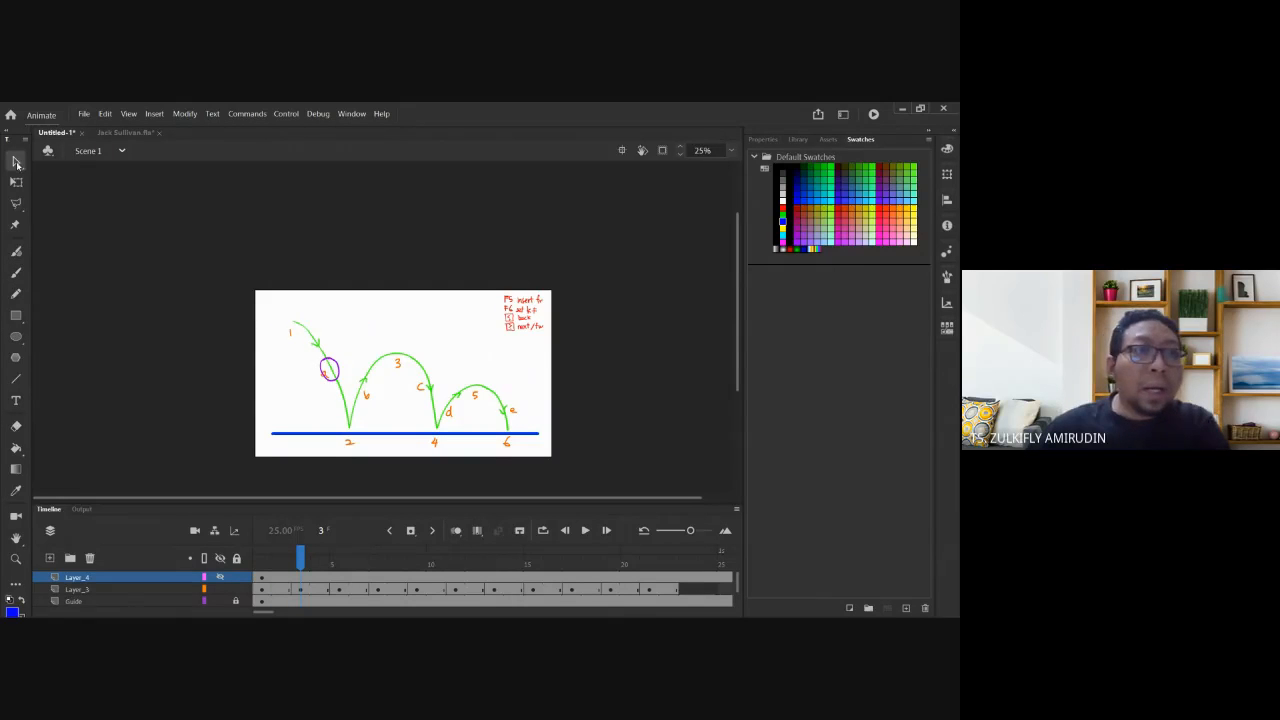
click(280, 589)
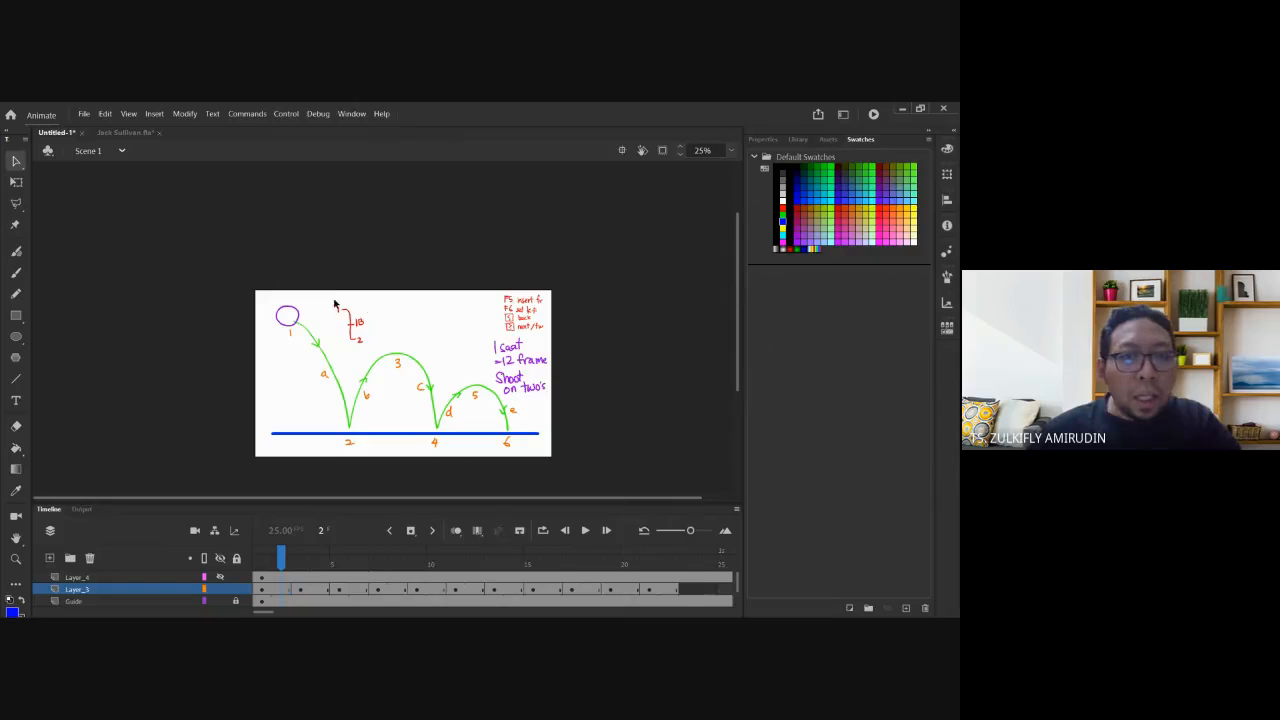
drag(307, 290, 395, 377)
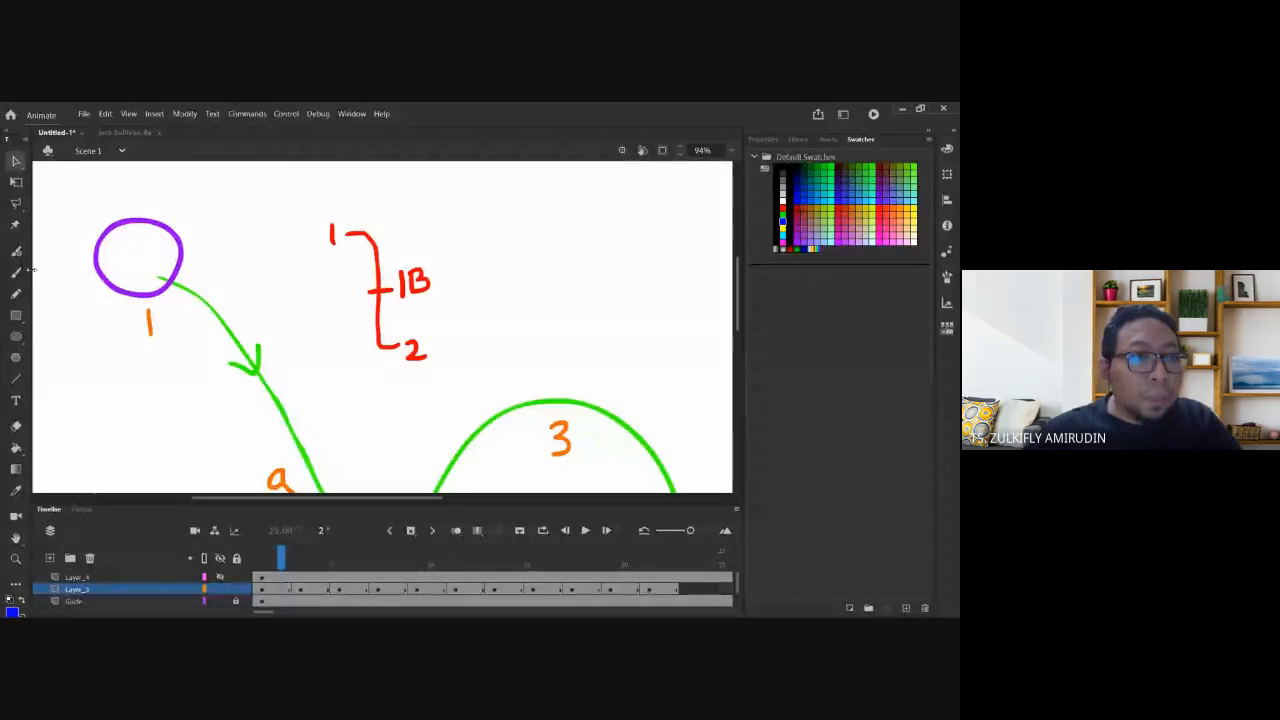
scroll(318, 403, down, 5)
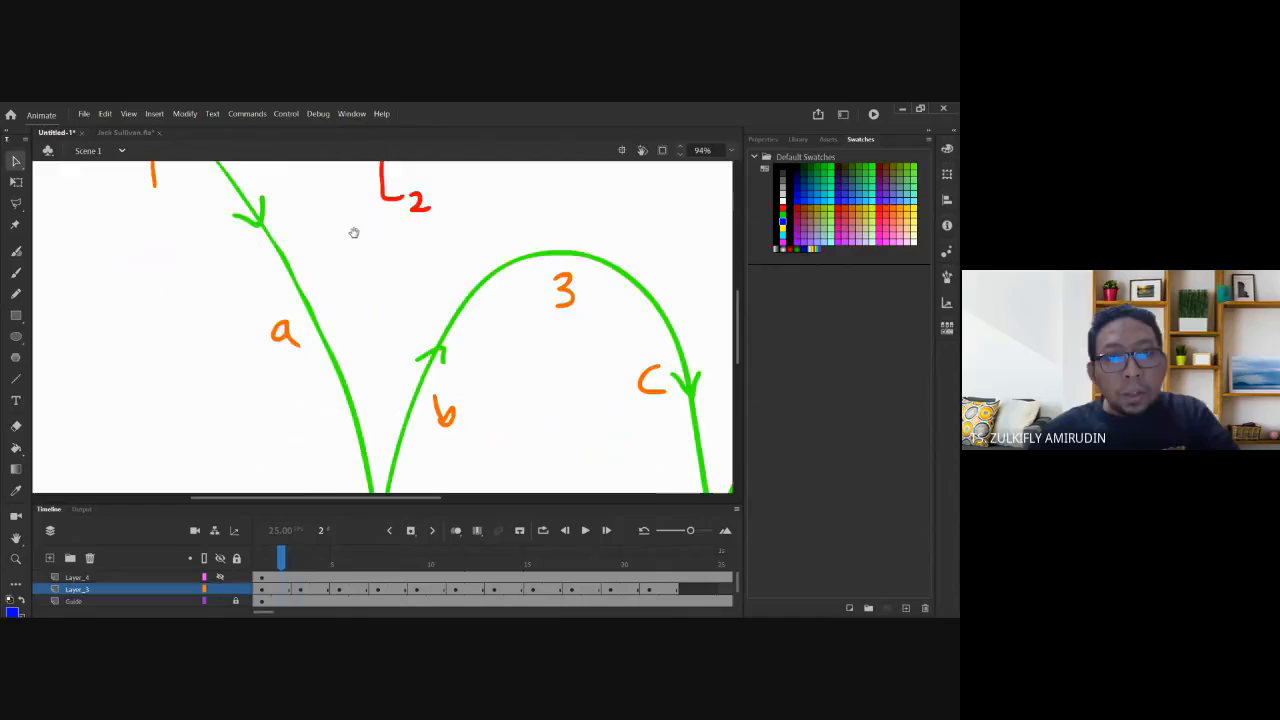
scroll(350, 236, up, 5)
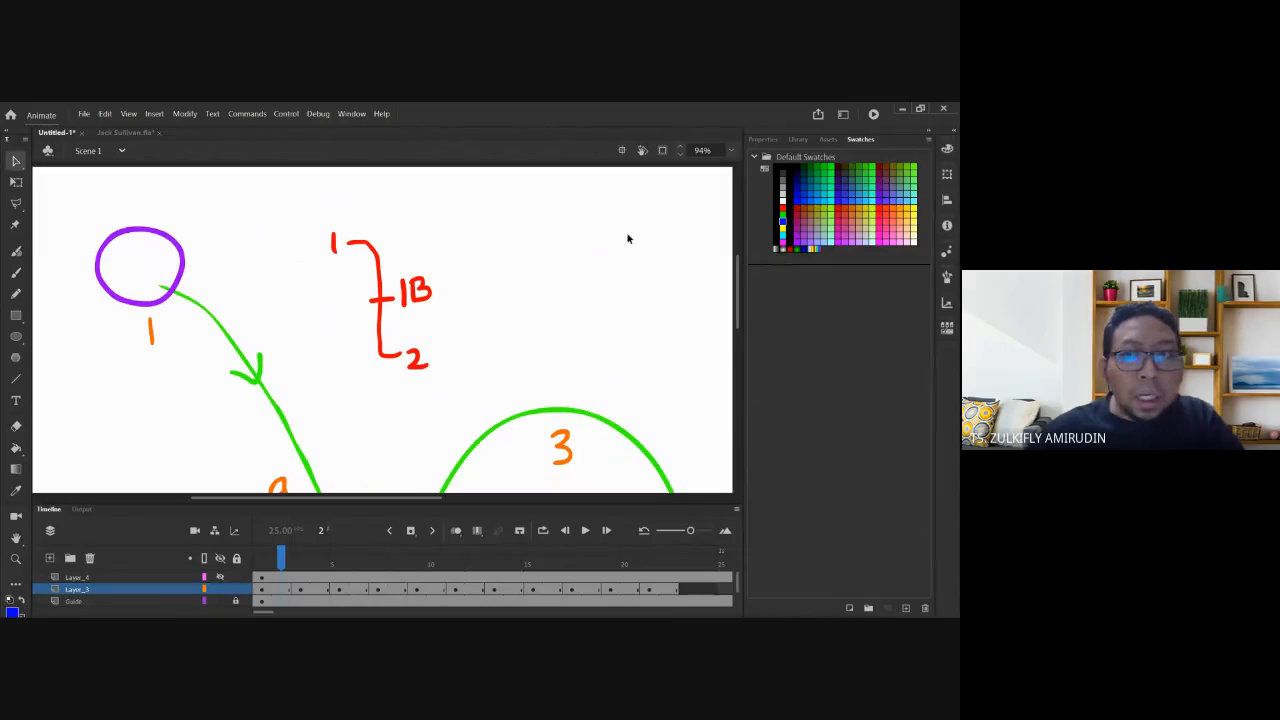
click(16, 272)
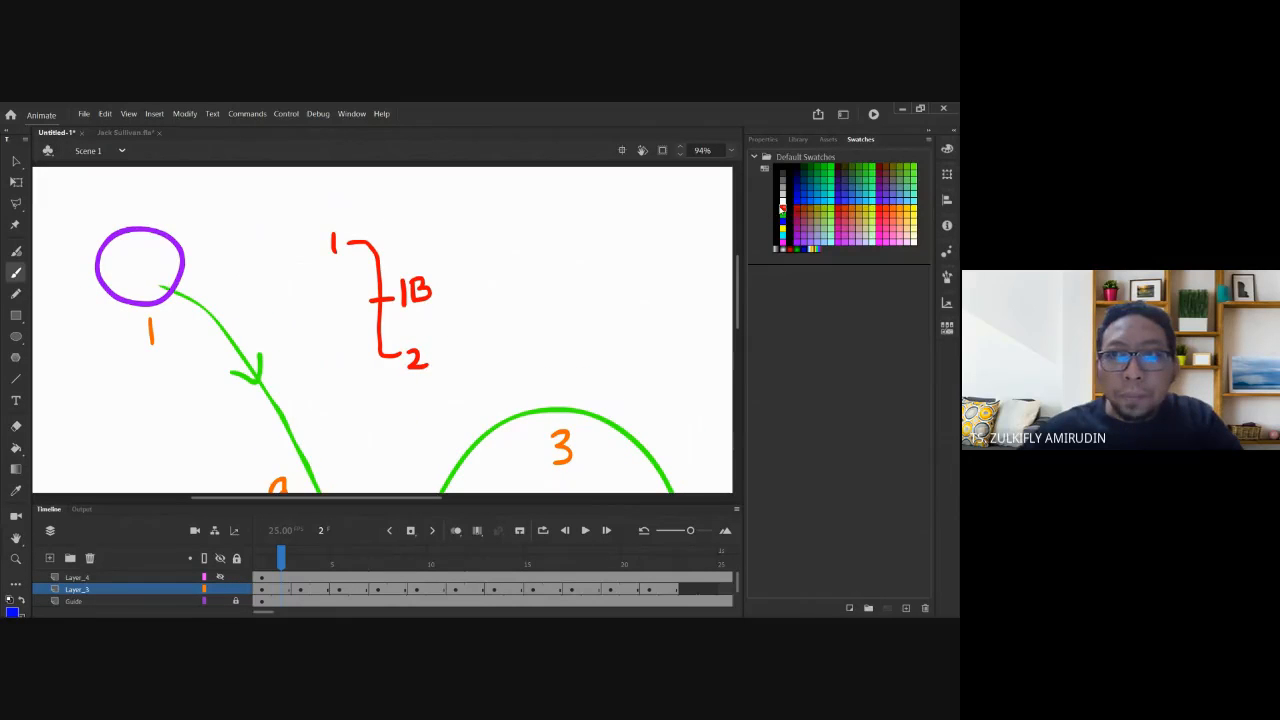
click(783, 209)
drag(343, 315, 360, 283)
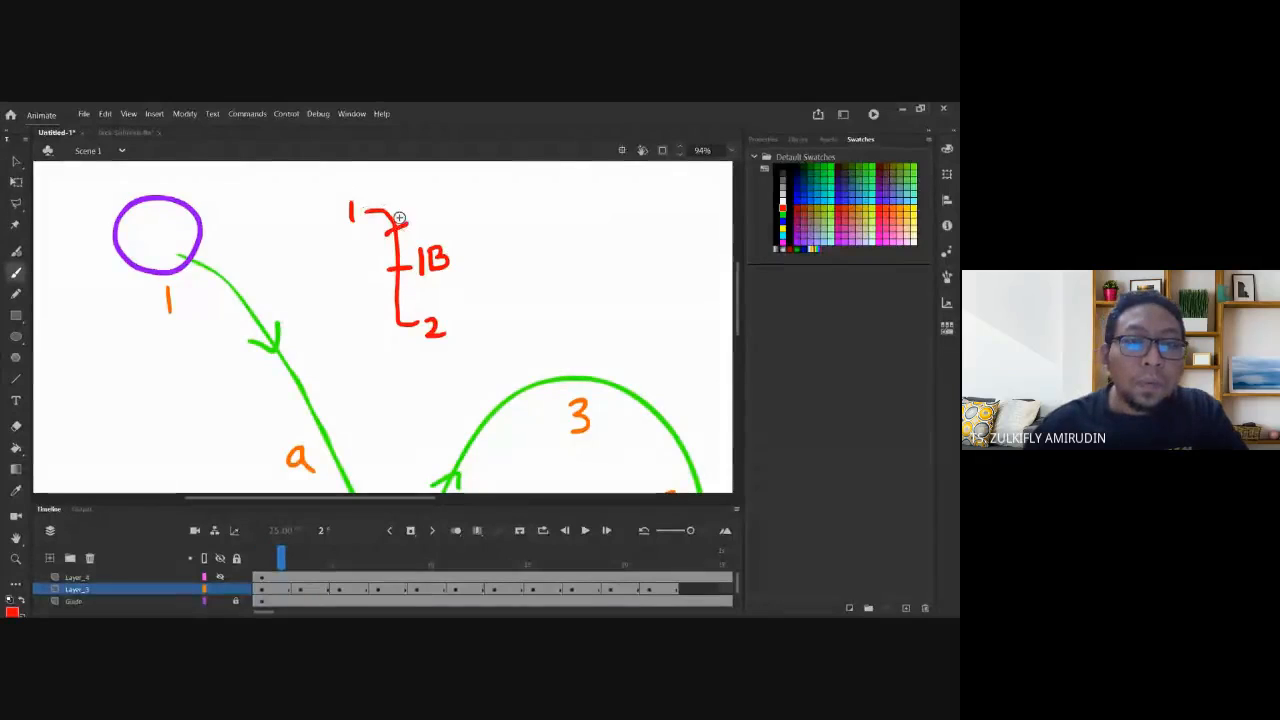
Try red tick marks on the bracket, undoing the misplaced strokes and circles.
key(ctrl+z)
drag(386, 202, 372, 227)
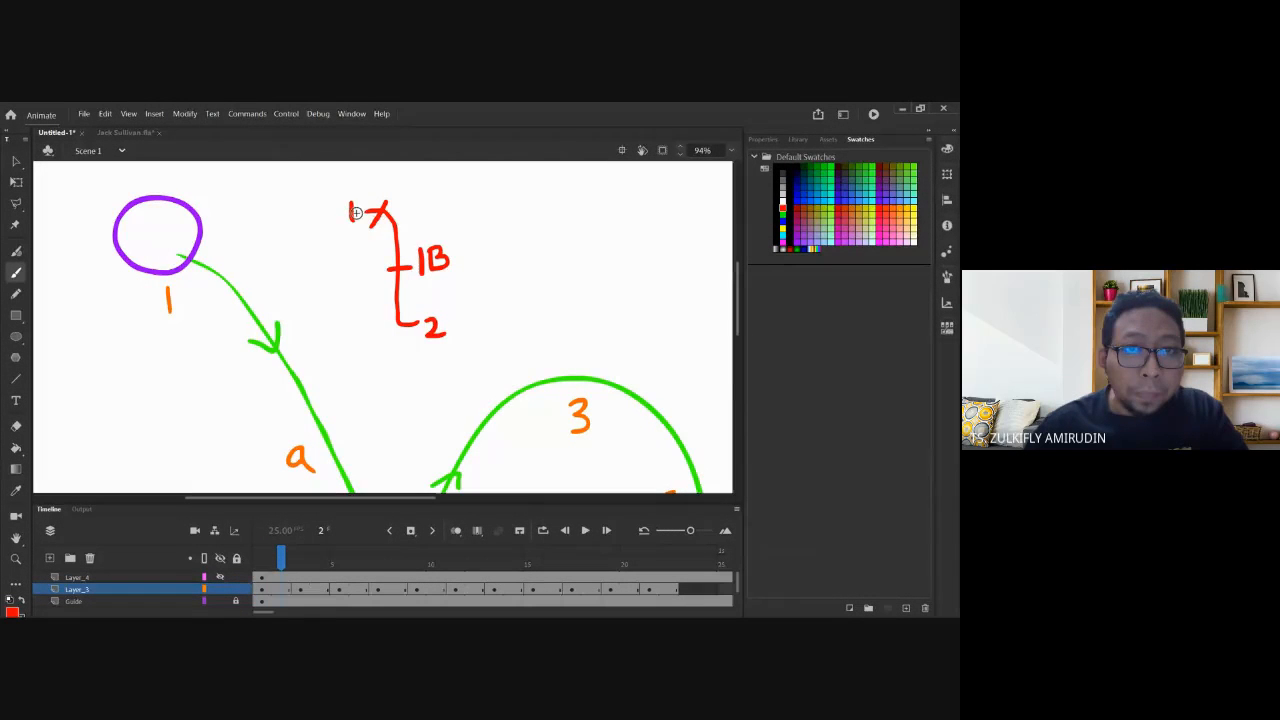
mouse_move(202, 244)
mouse_down()
mouse_move(161, 272)
mouse_move(188, 296)
mouse_move(224, 296)
mouse_move(237, 247)
mouse_move(192, 222)
mouse_up()
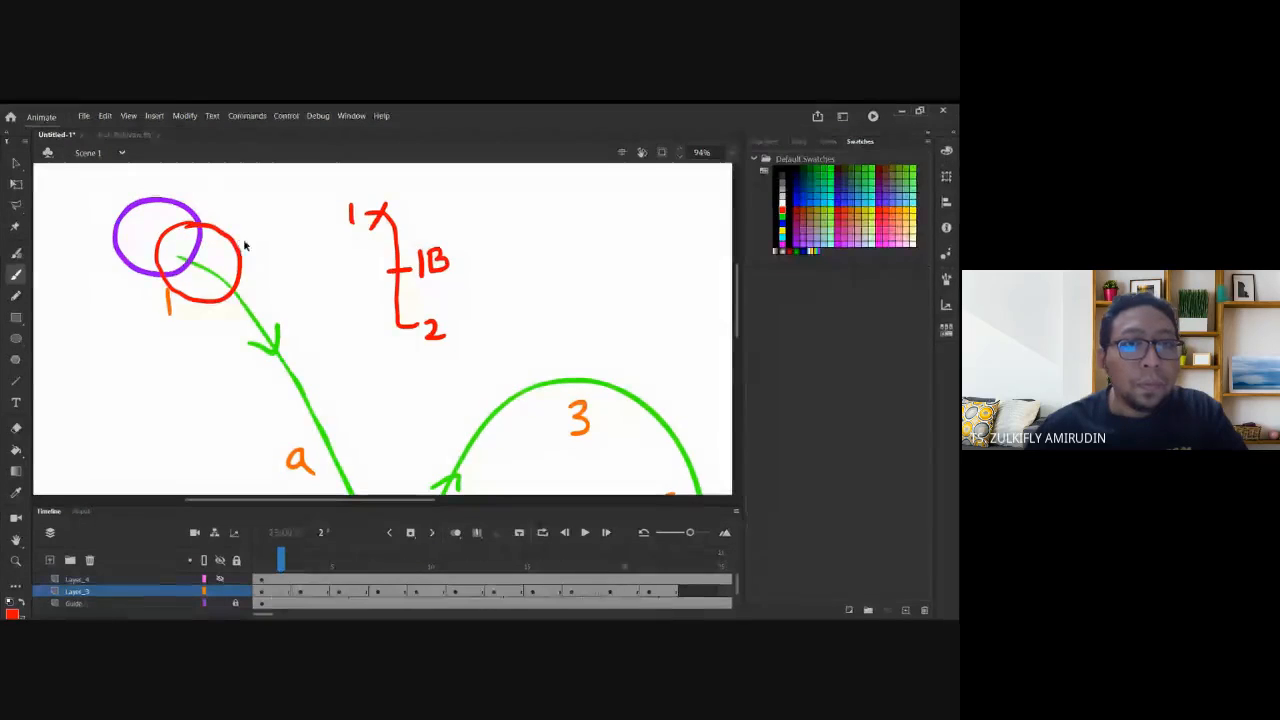
key(ctrl+z)
key(ctrl+z)
drag(403, 229, 379, 240)
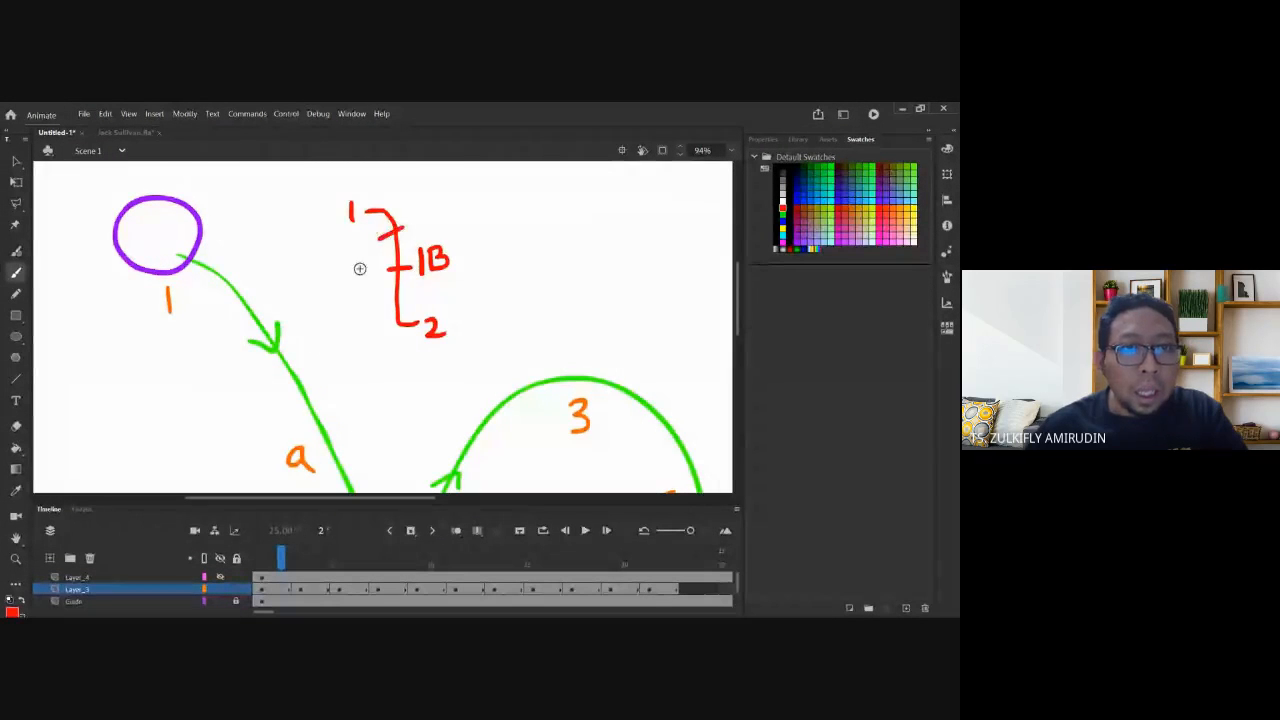
scroll(360, 268, down, 5)
scroll(300, 350, up, 1)
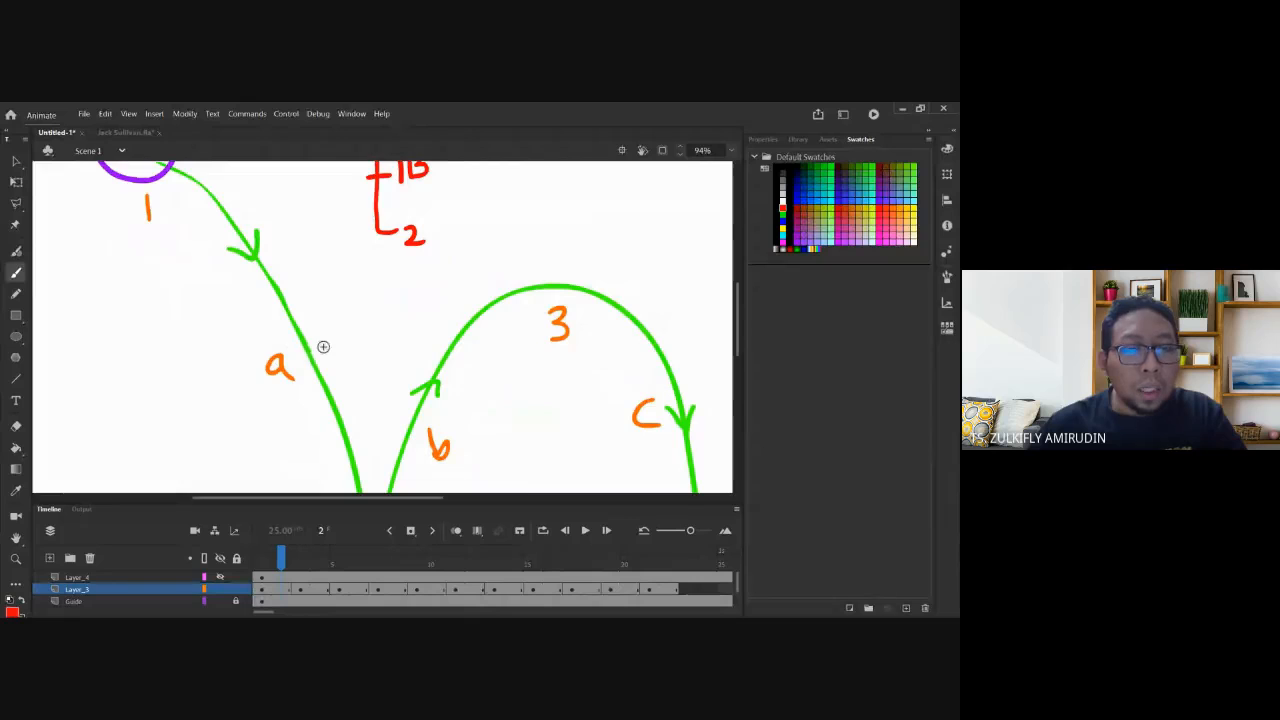
drag(321, 339, 267, 371)
mouse_move(240, 214)
mouse_down()
mouse_move(236, 295)
mouse_move(242, 233)
mouse_up()
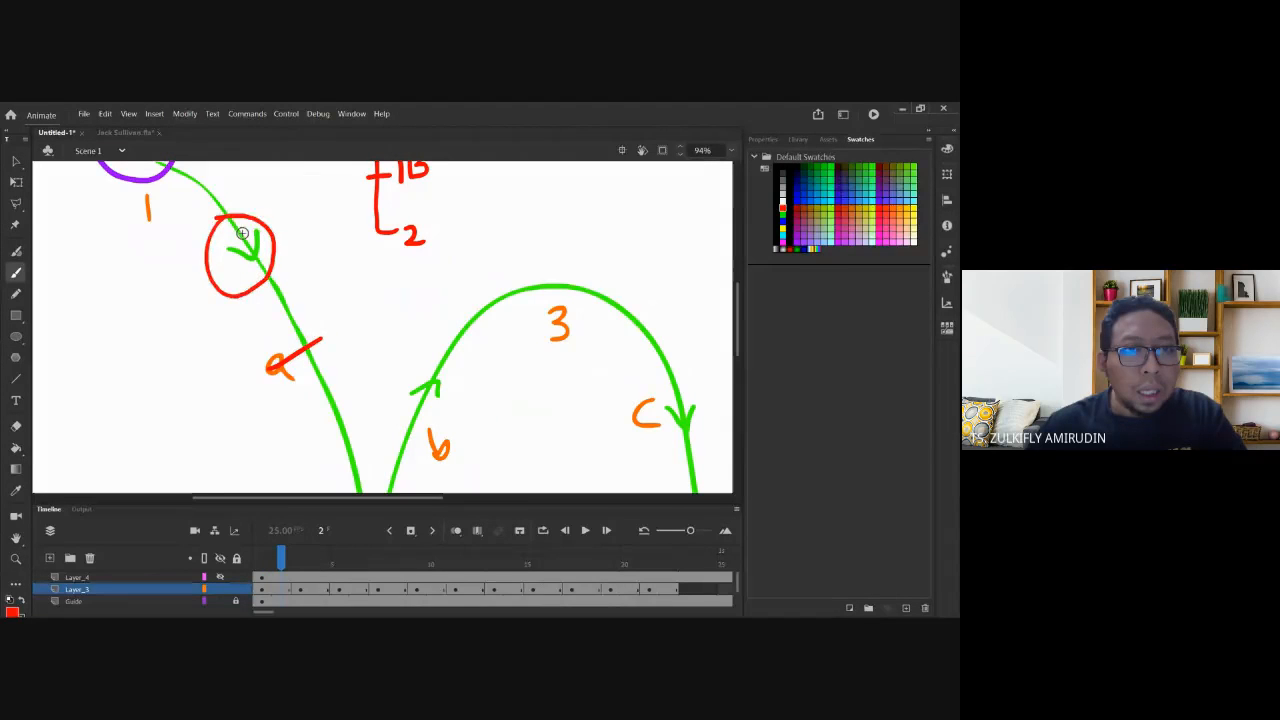
key(ctrl+z)
key(ctrl+z)
Mark a red x after the 1 on the bracket, then zoom out to 47%.
scroll(337, 246, up, 3)
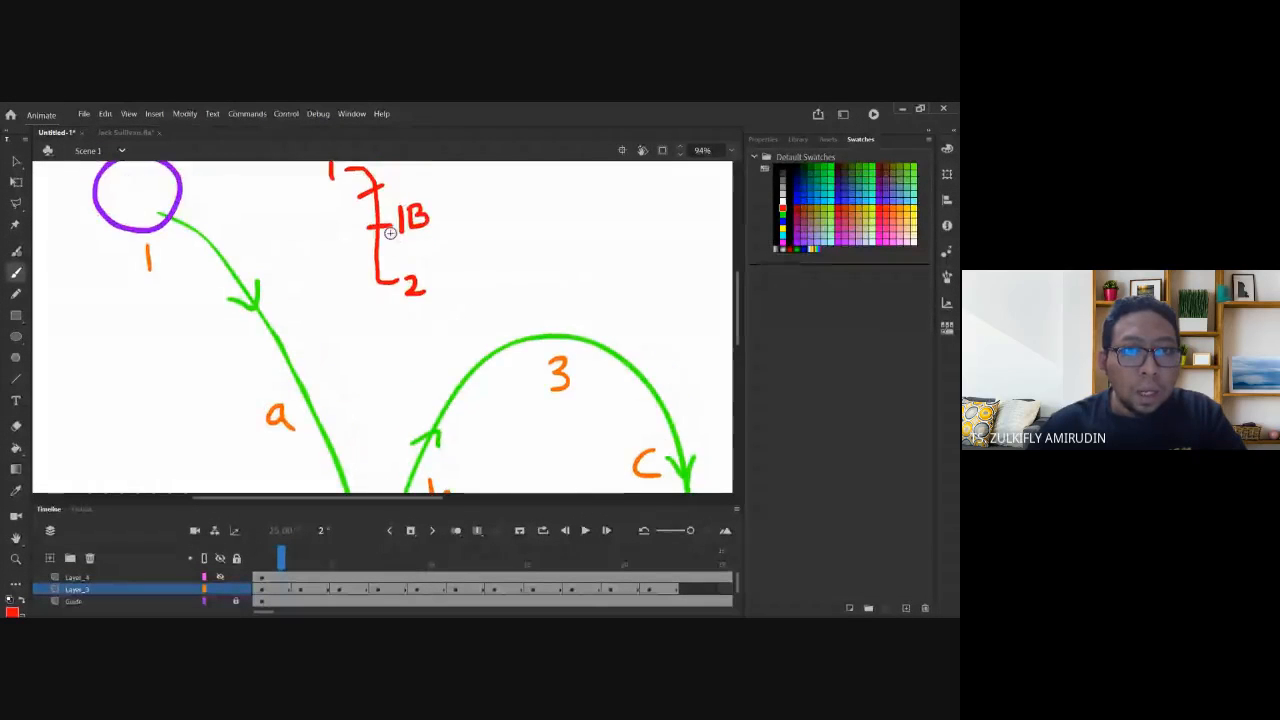
drag(366, 212, 390, 210)
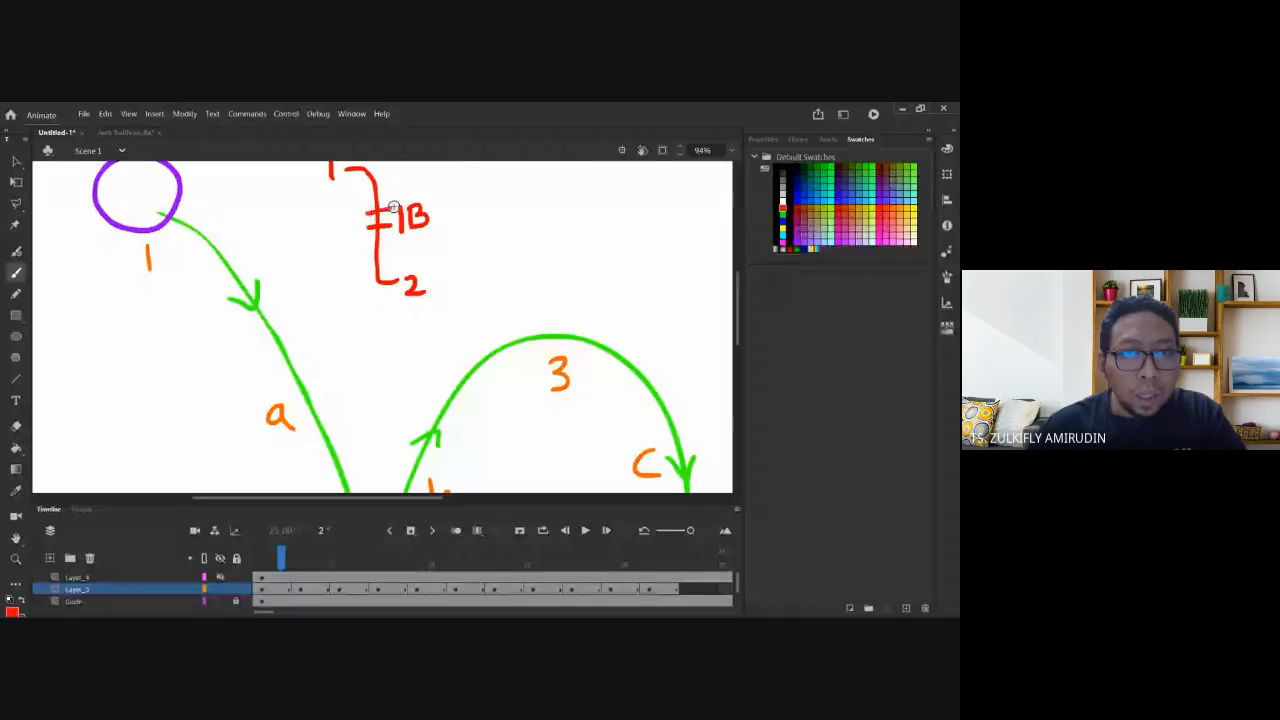
mouse_move(333, 384)
mouse_down()
mouse_move(268, 424)
mouse_move(312, 364)
mouse_move(300, 432)
mouse_up()
mouse_move(285, 322)
mouse_down()
mouse_move(268, 330)
mouse_move(300, 386)
mouse_move(286, 318)
mouse_up()
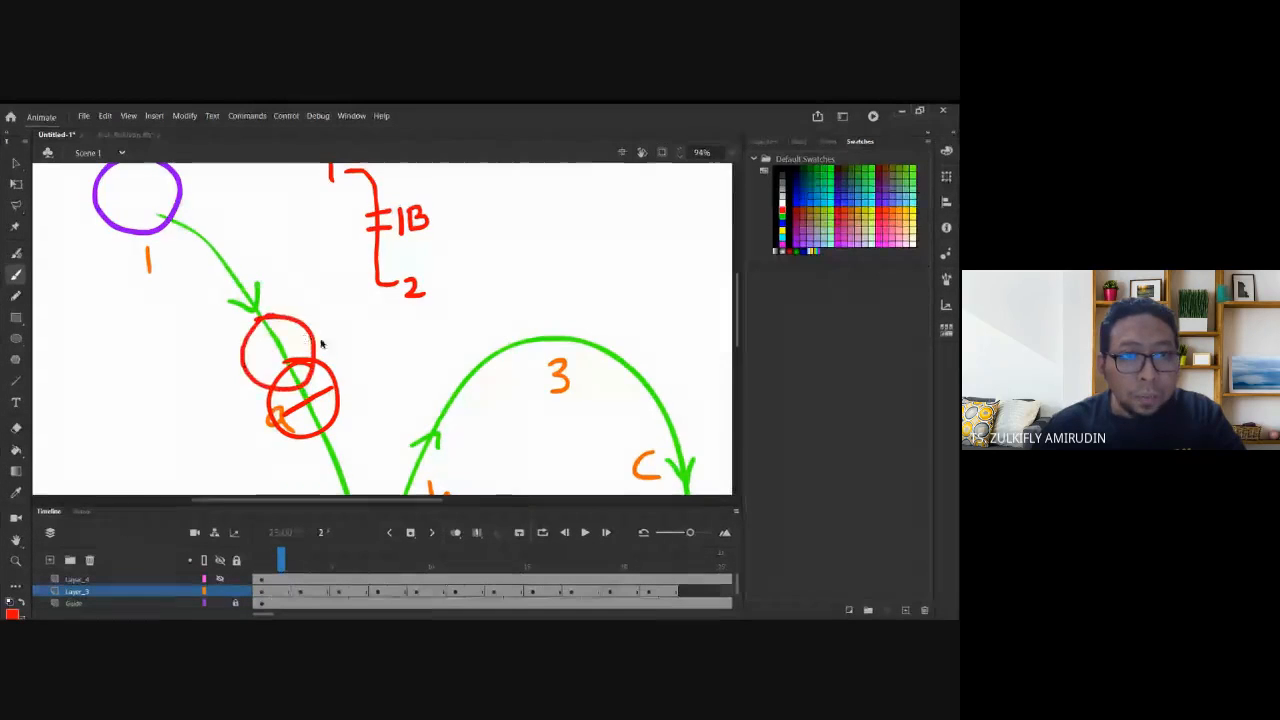
key(ctrl+z)
key(ctrl+z)
key(ctrl+z)
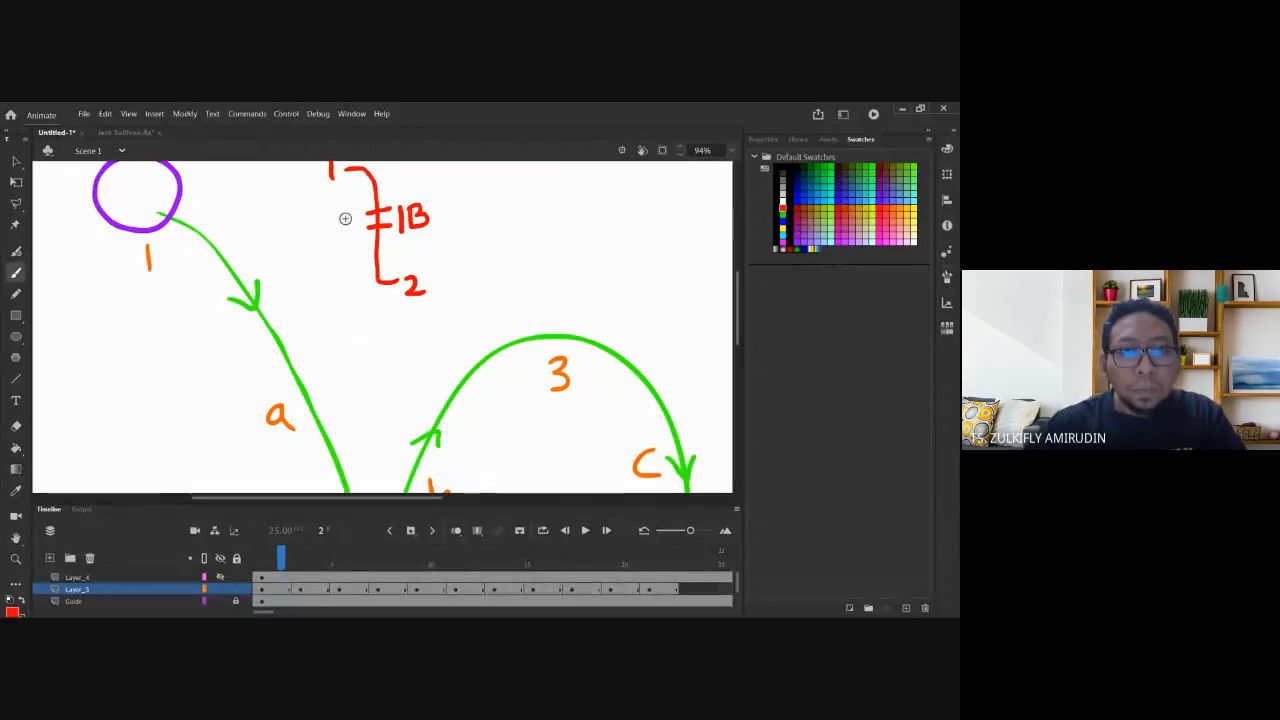
scroll(382, 211, up, 2)
drag(364, 212, 348, 238)
drag(340, 222, 358, 236)
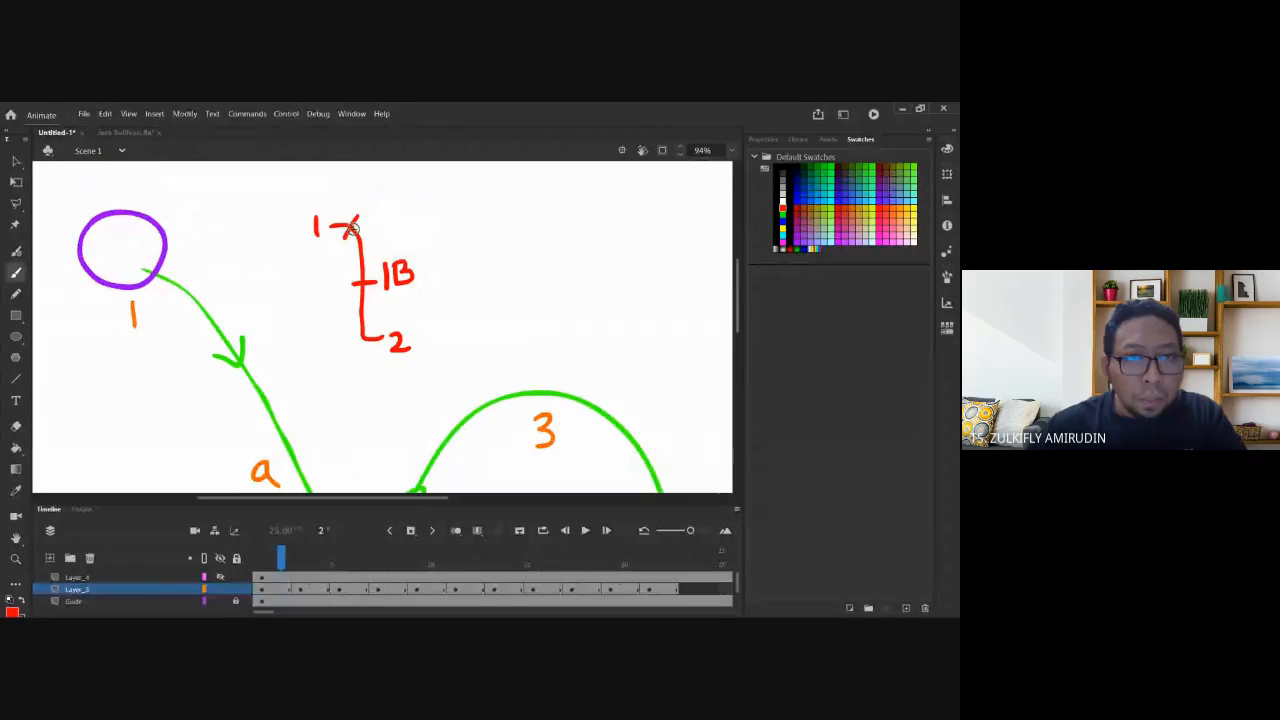
scroll(328, 416, down, 2)
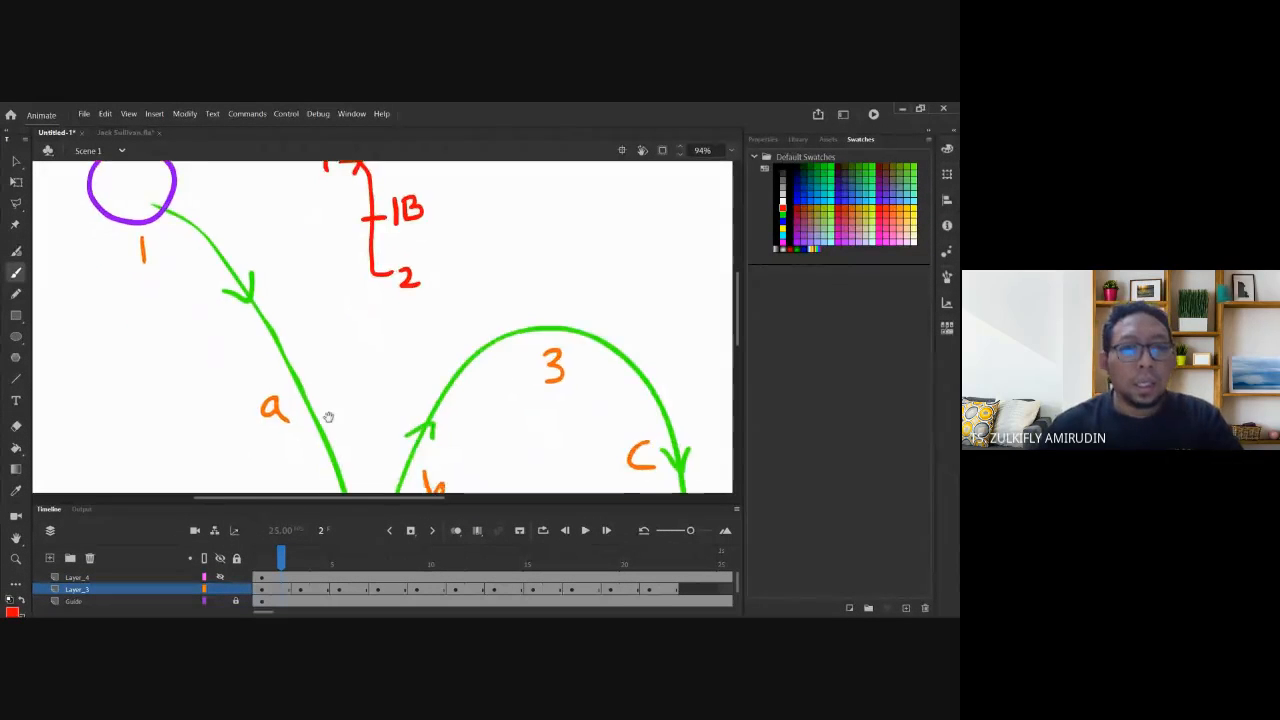
key(ctrl+minus)
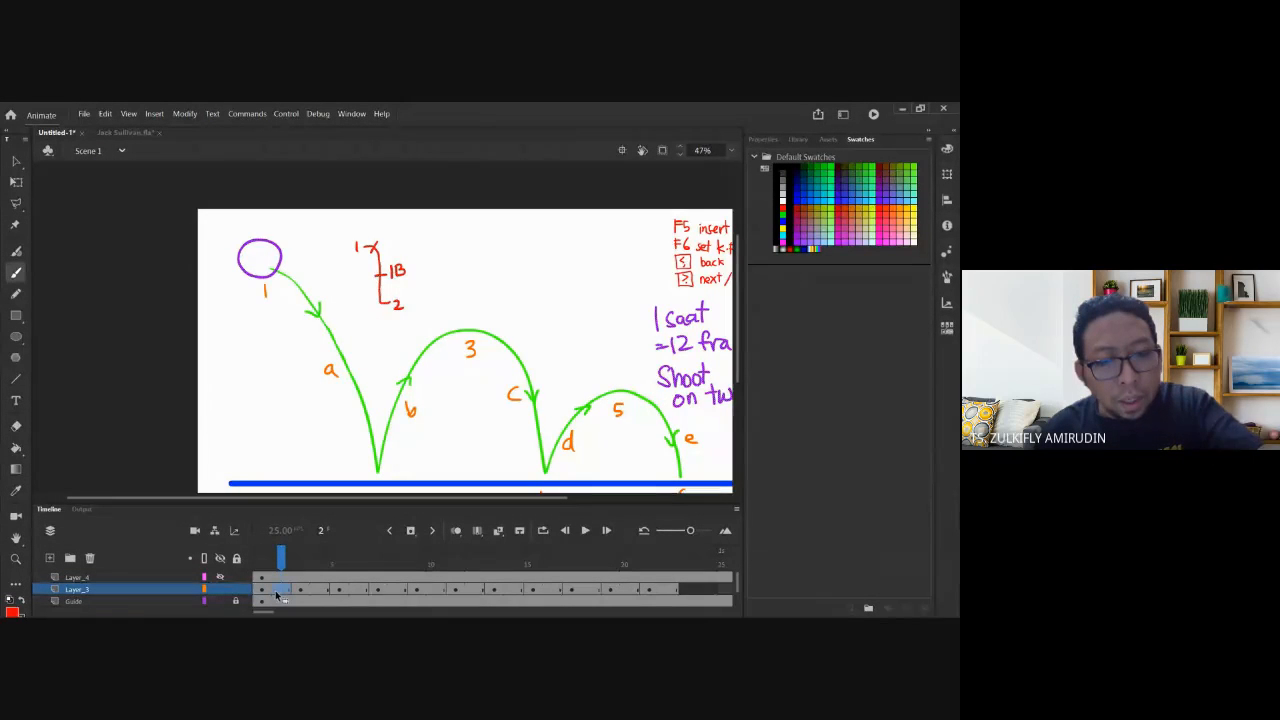
Make frame 2 a blank keyframe with onion skin on and place its ball just past the start.
key(F7)
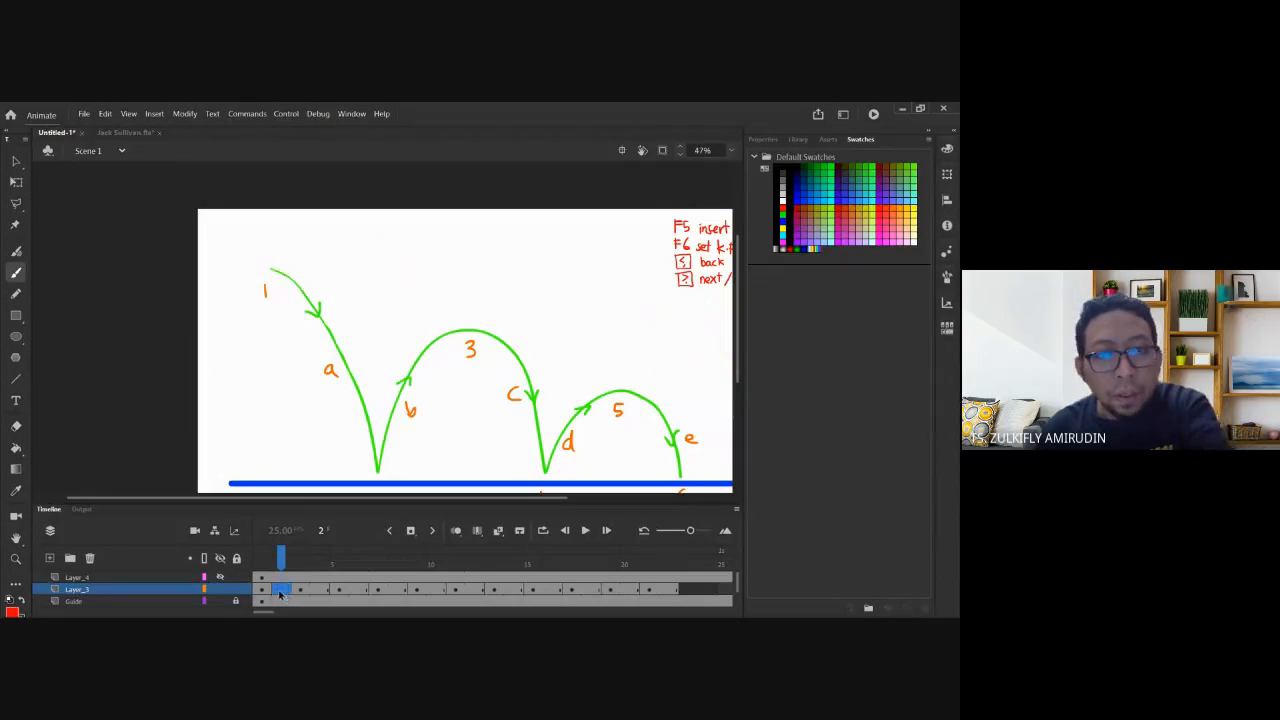
click(457, 530)
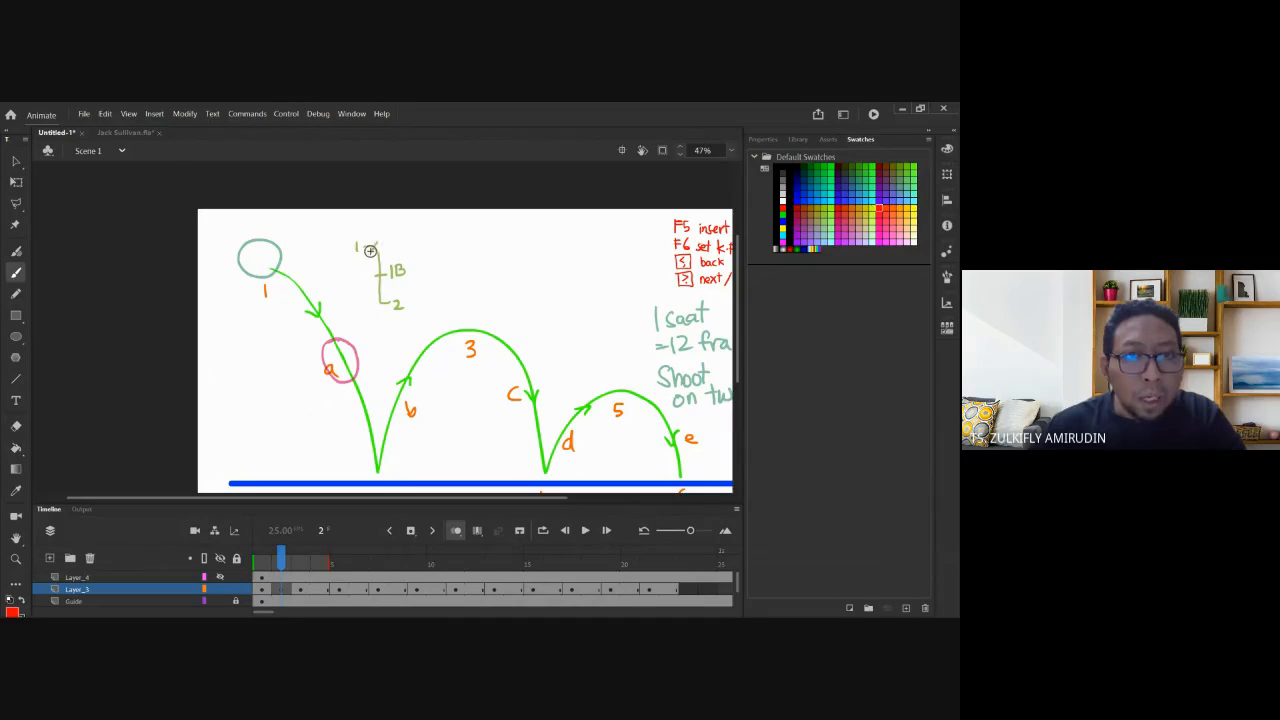
key(comma)
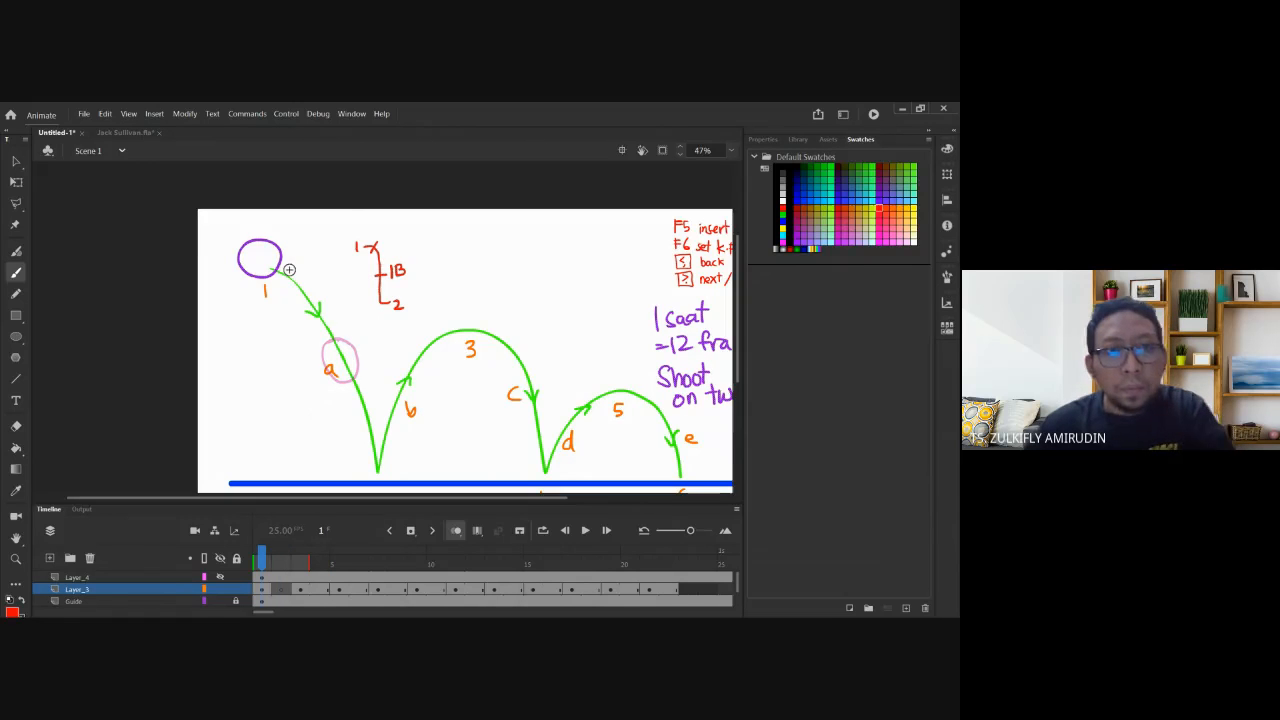
key(v)
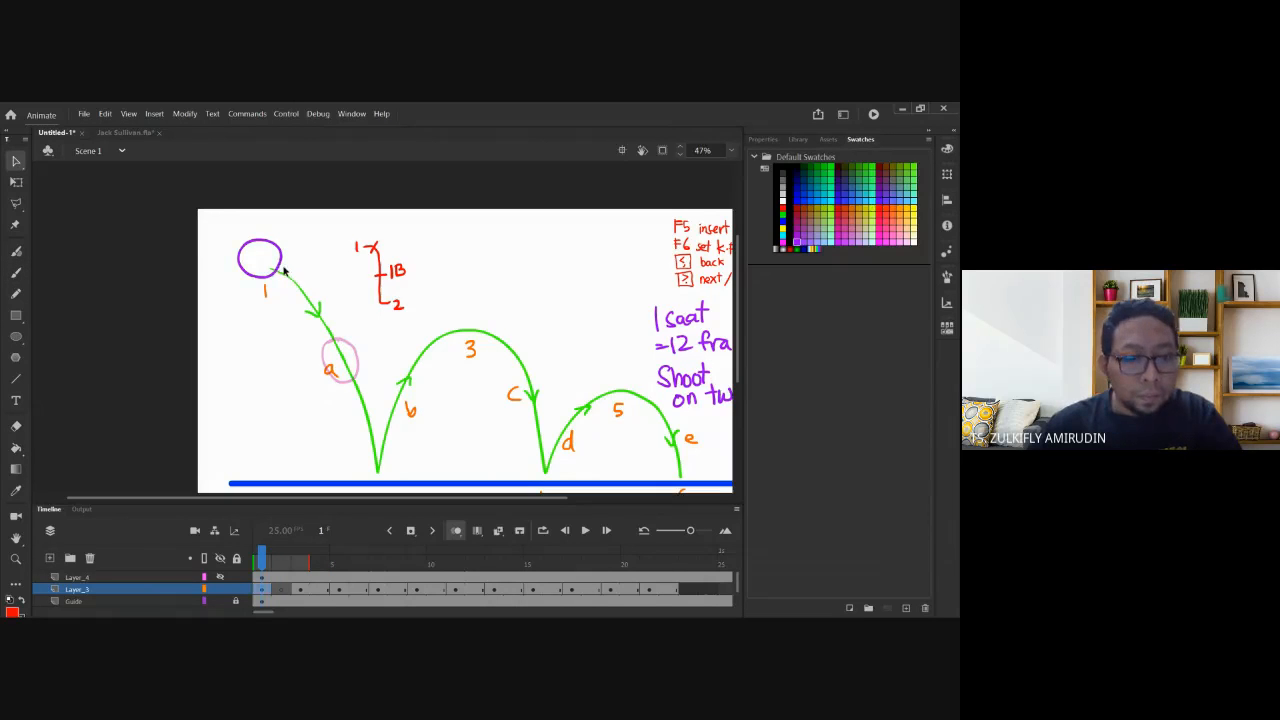
key(period)
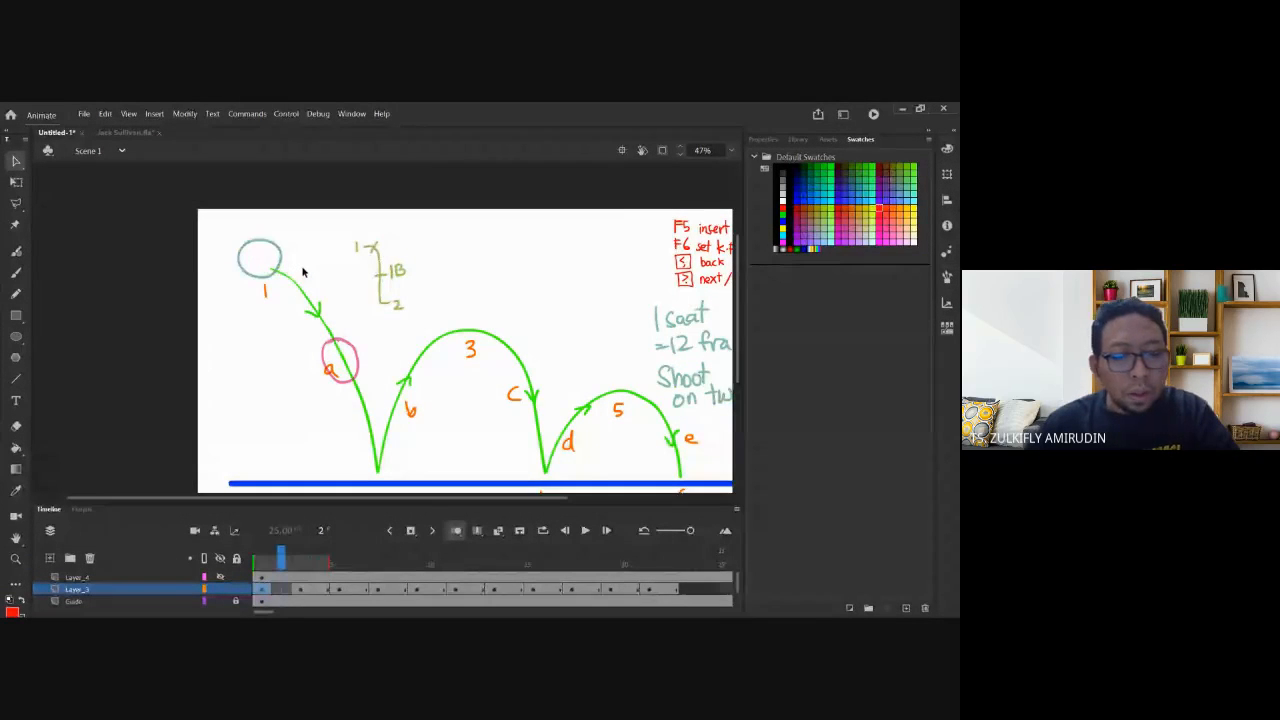
drag(398, 349, 282, 284)
Step through frames 1 to 9 to check the spacing, ending on frame 8.
click(263, 590)
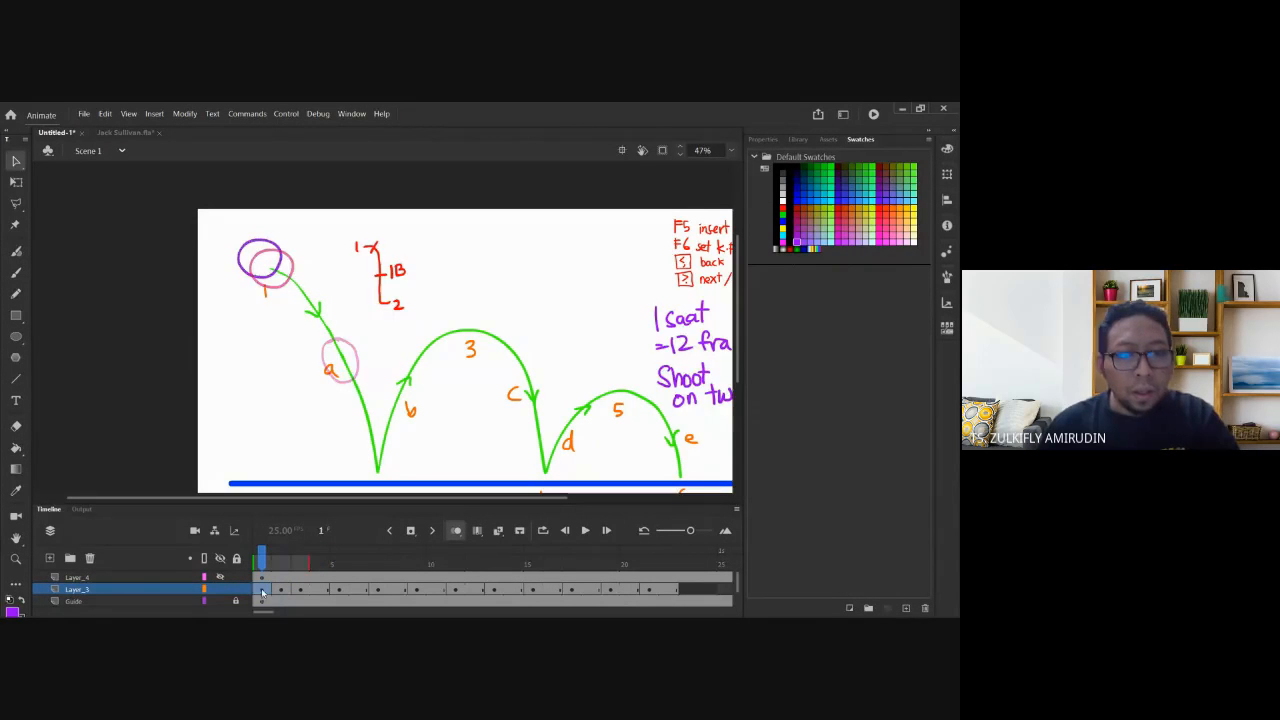
click(303, 592)
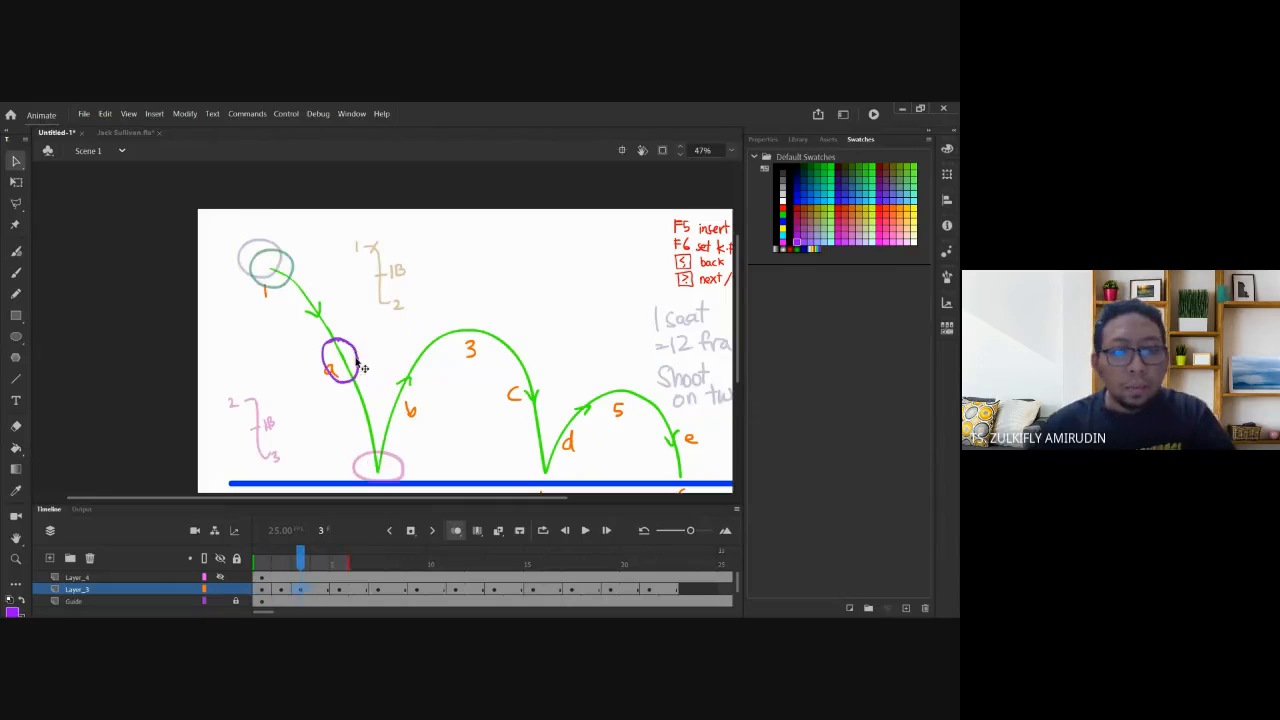
key(period)
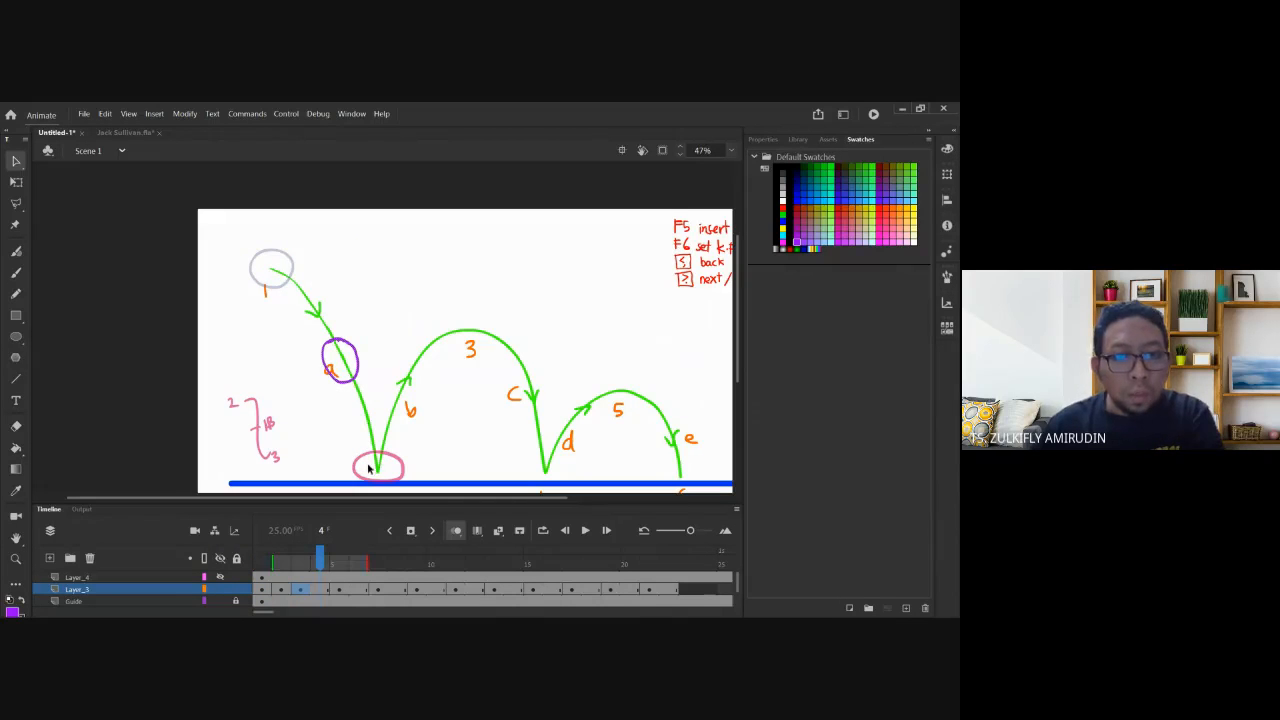
key(period)
key(period)
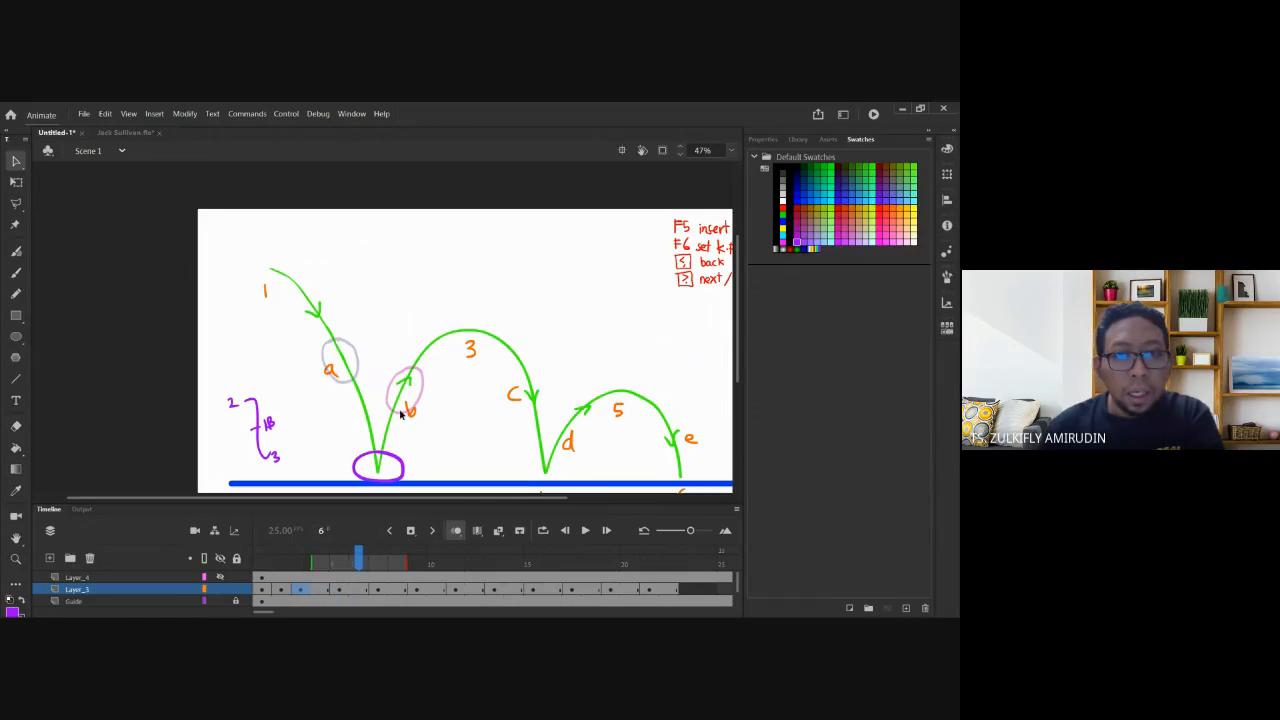
key(period)
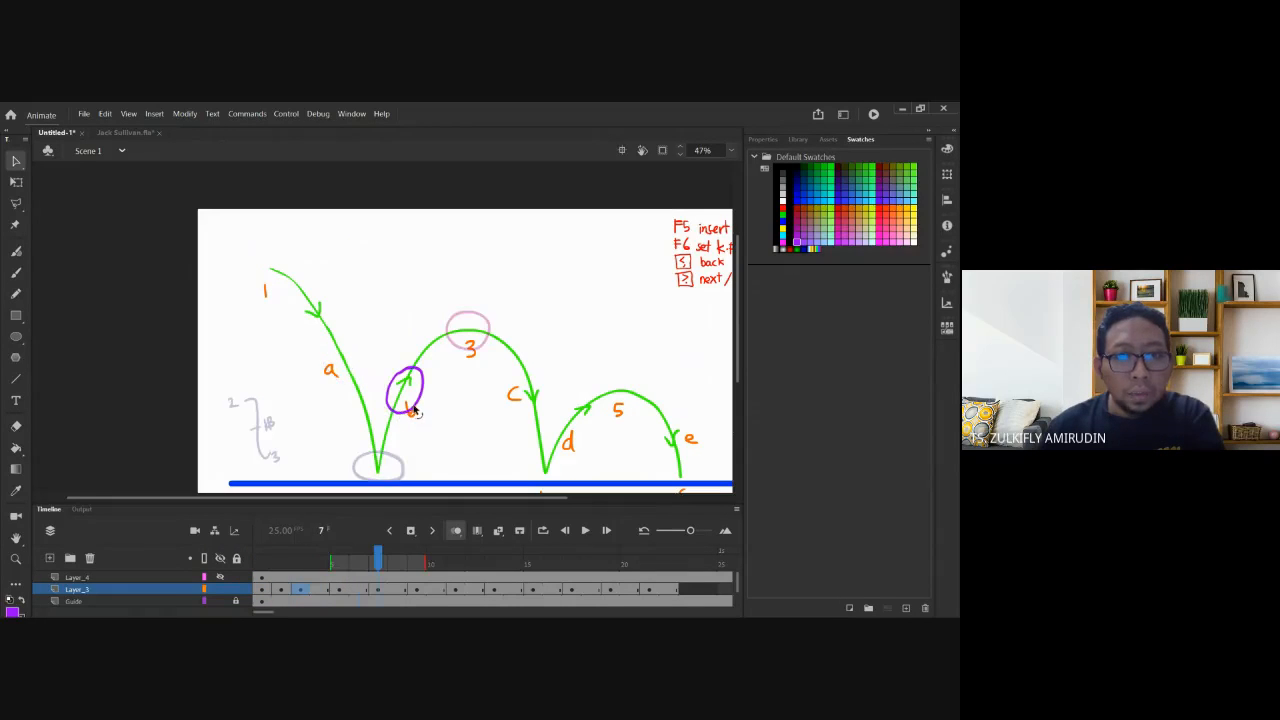
key(period)
key(period)
click(414, 590)
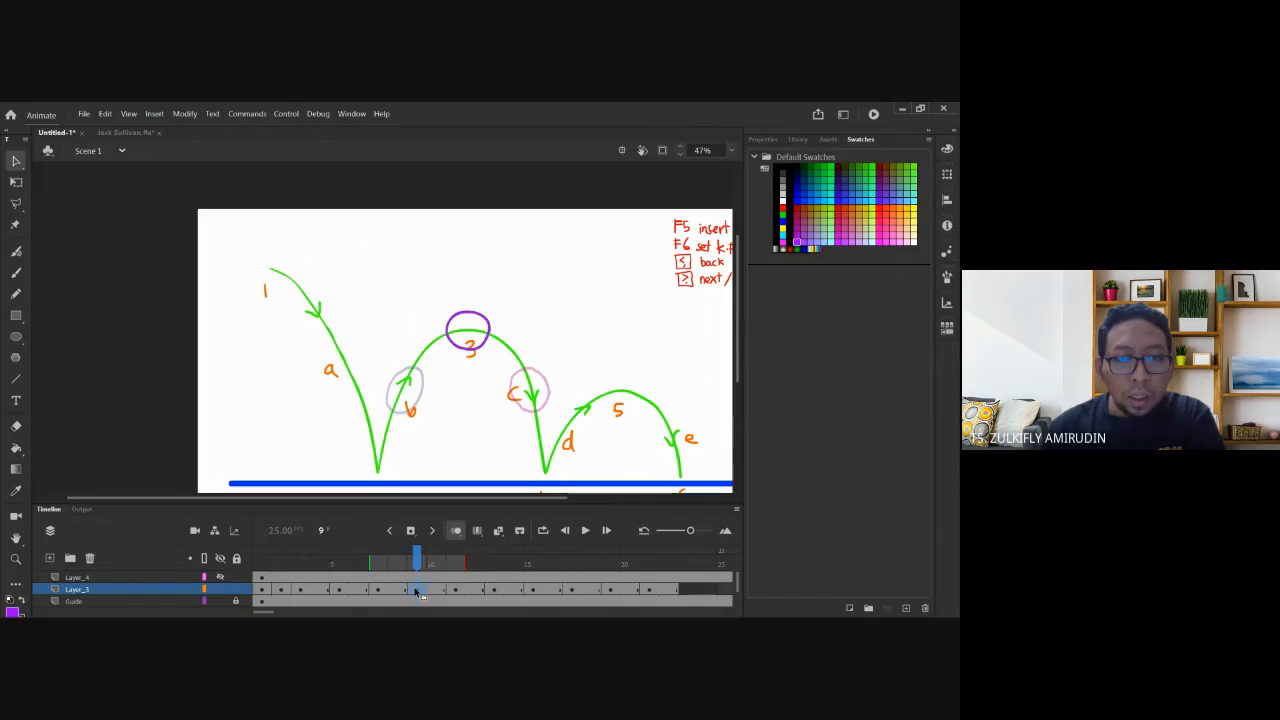
key(comma)
key(period)
key(comma)
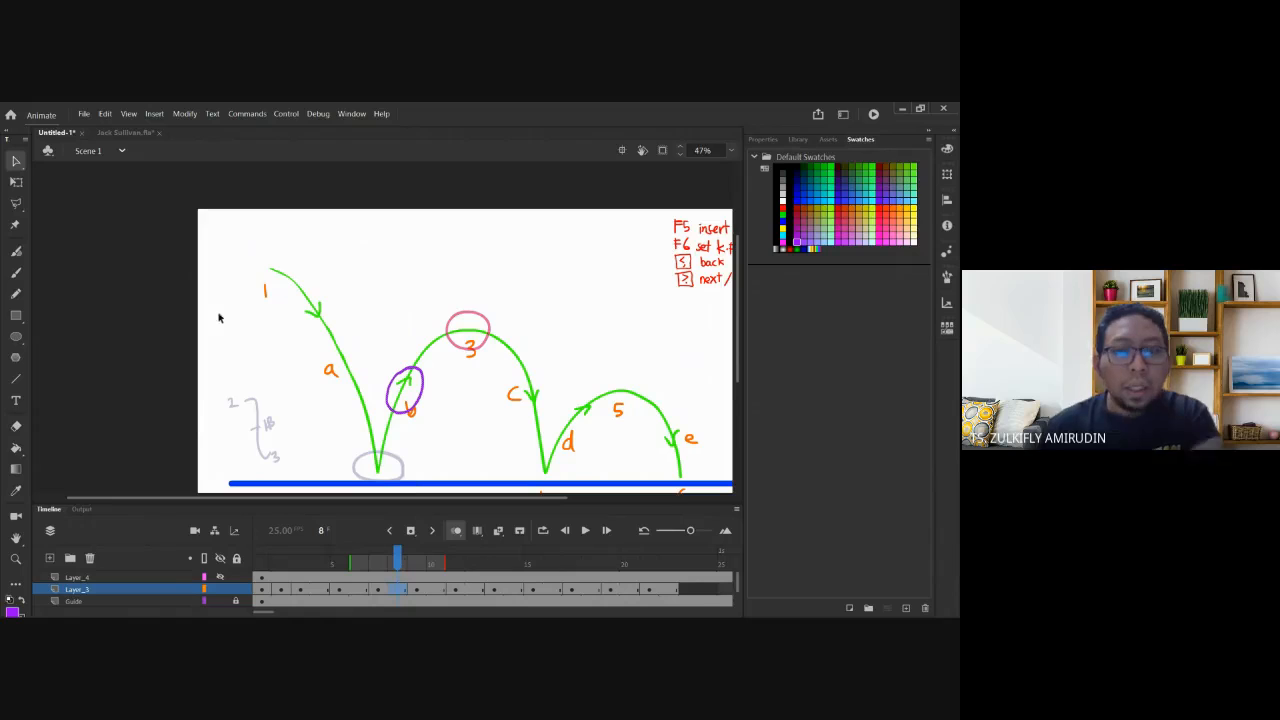
click(16, 272)
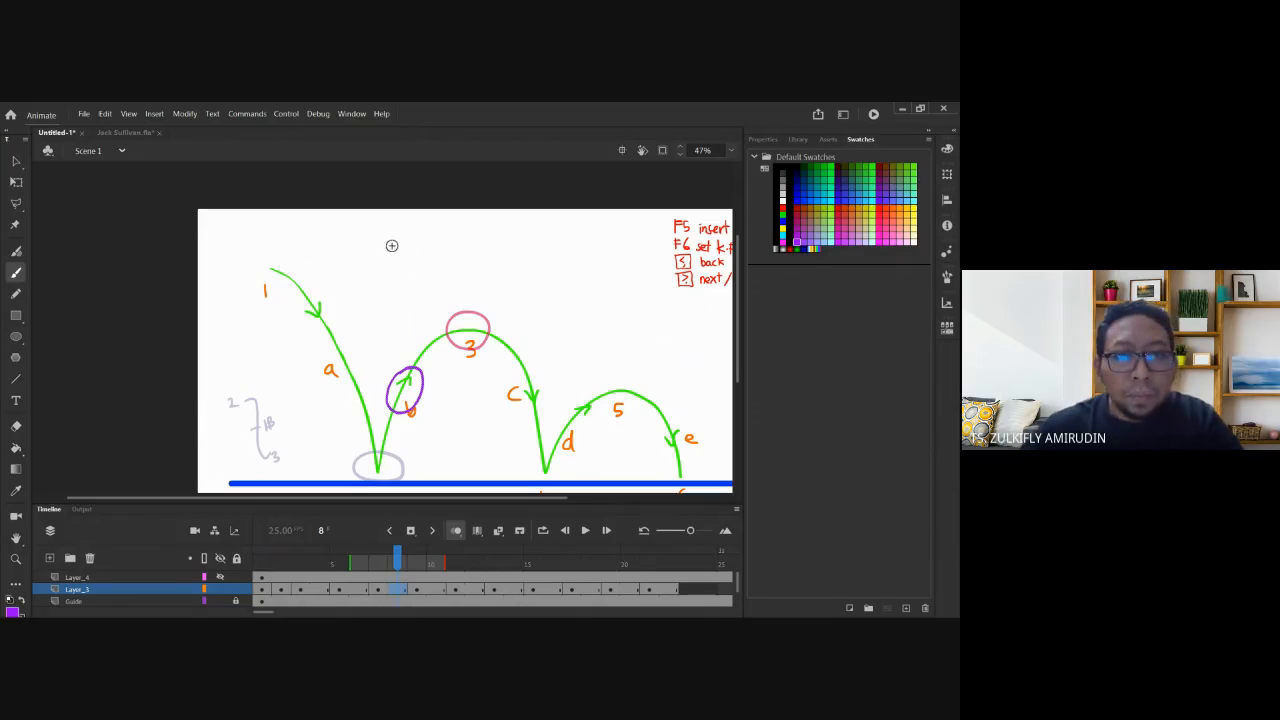
Draw a purple b–3 spacing bracket, make frame 8 a blank keyframe, and zoom in to 94%.
drag(402, 285, 410, 282)
drag(380, 239, 411, 289)
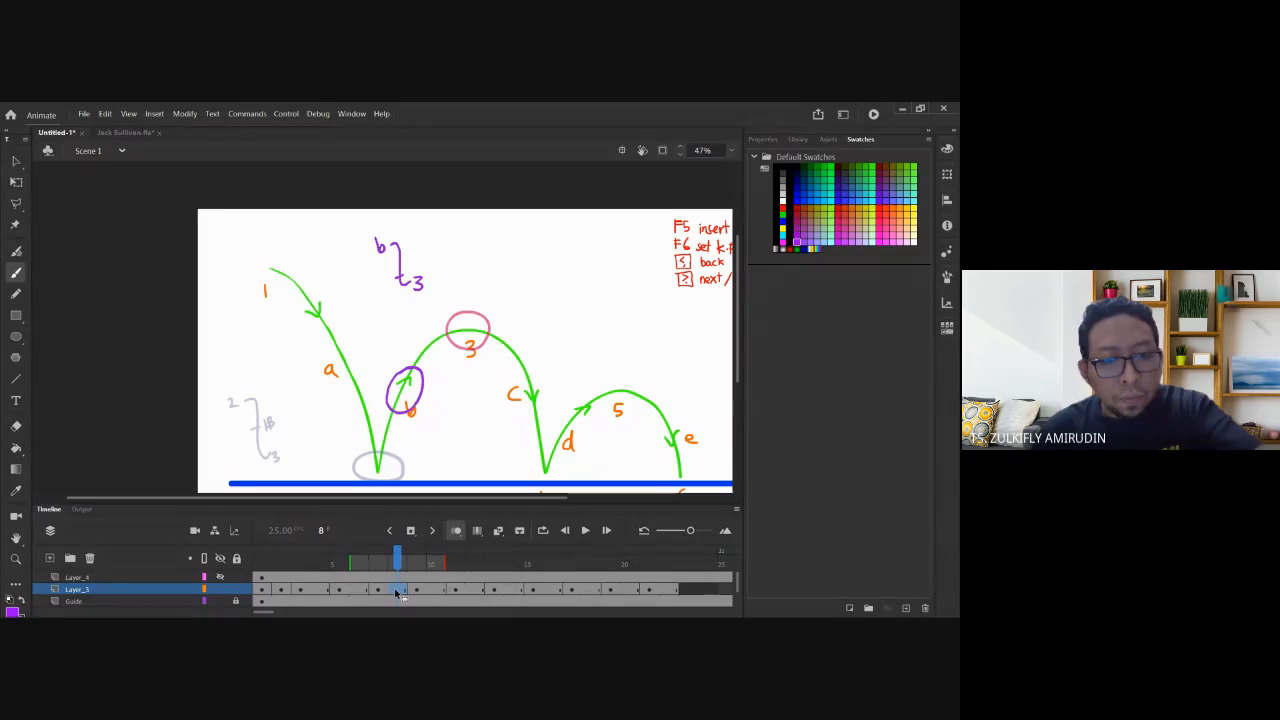
key(F7)
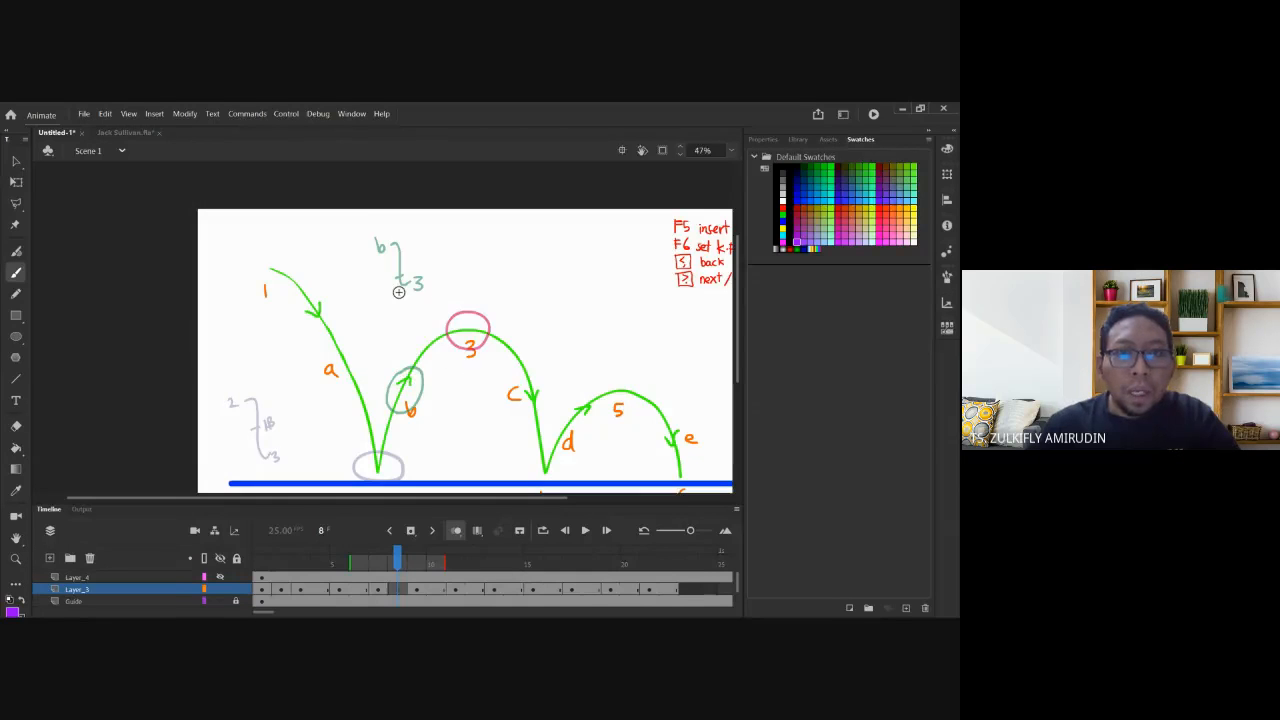
key(ctrl+equal)
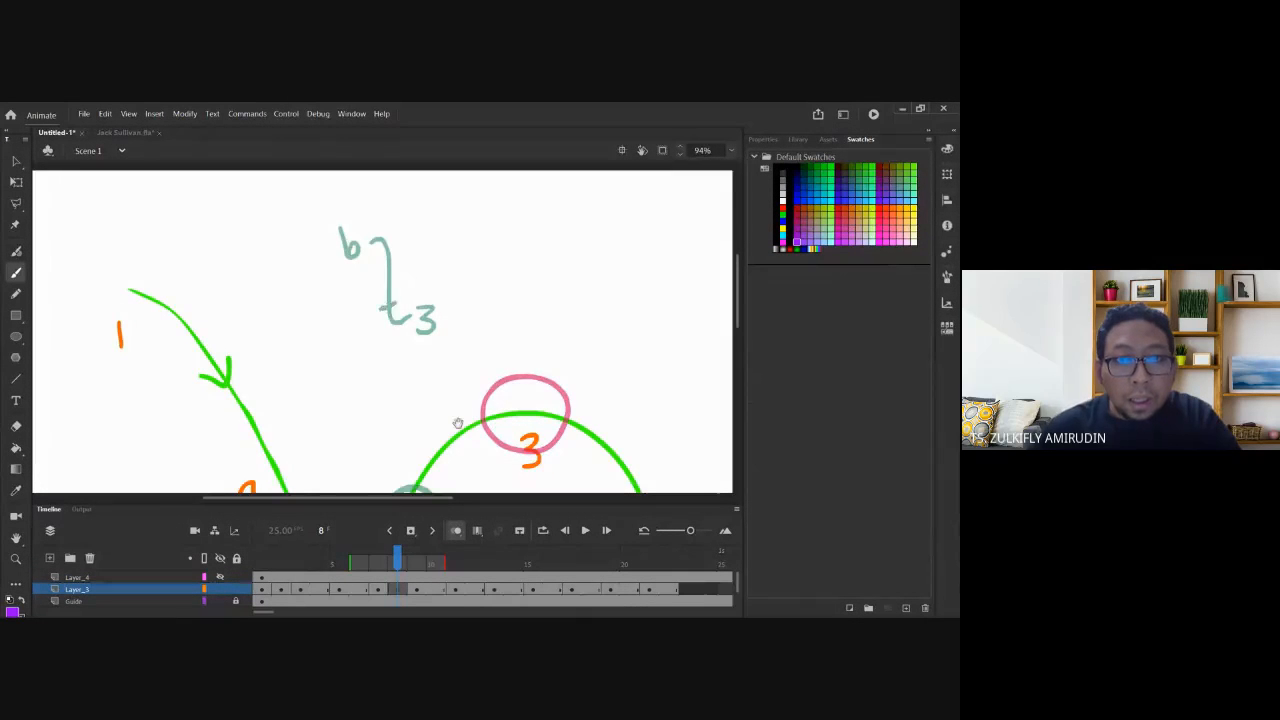
Undo the sketched apex circle, check the apex ball at 3, and pick the Selection tool.
mouse_move(455, 428)
mouse_down()
mouse_move(382, 295)
mouse_move(390, 359)
mouse_move(384, 294)
mouse_up()
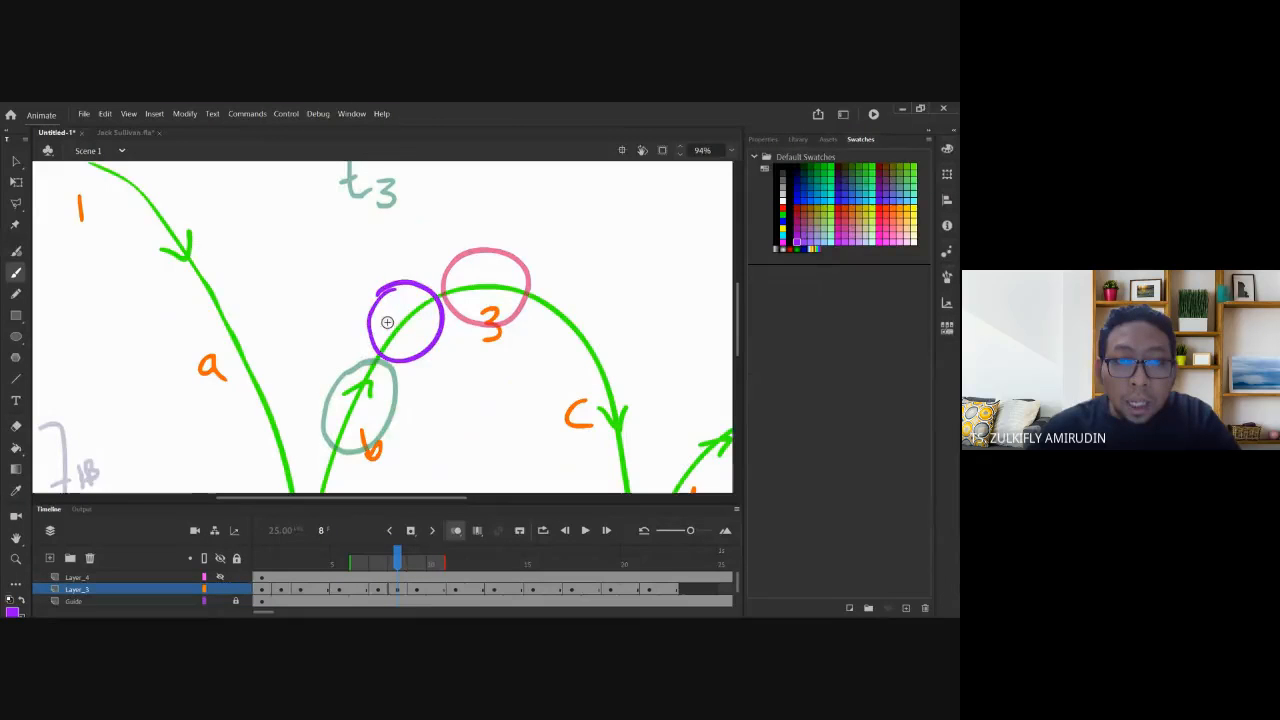
key(ctrl+z)
drag(338, 217, 332, 310)
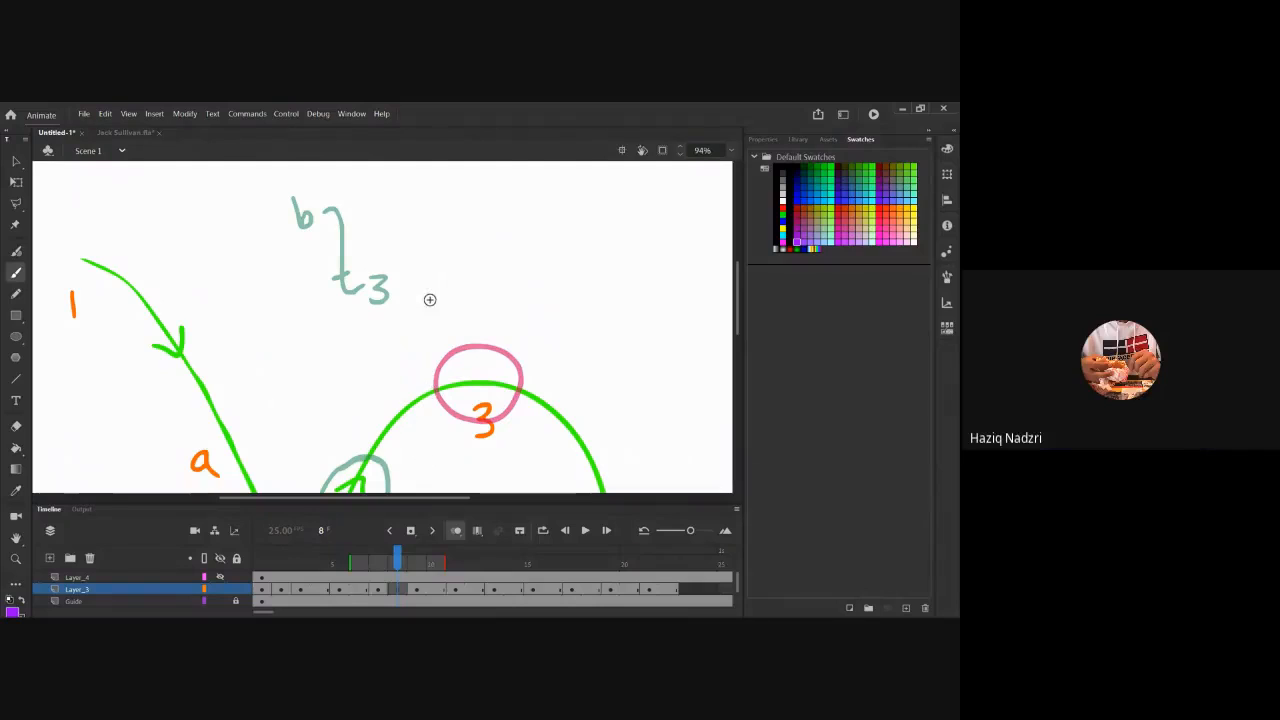
key(.)
key(v)
click(467, 350)
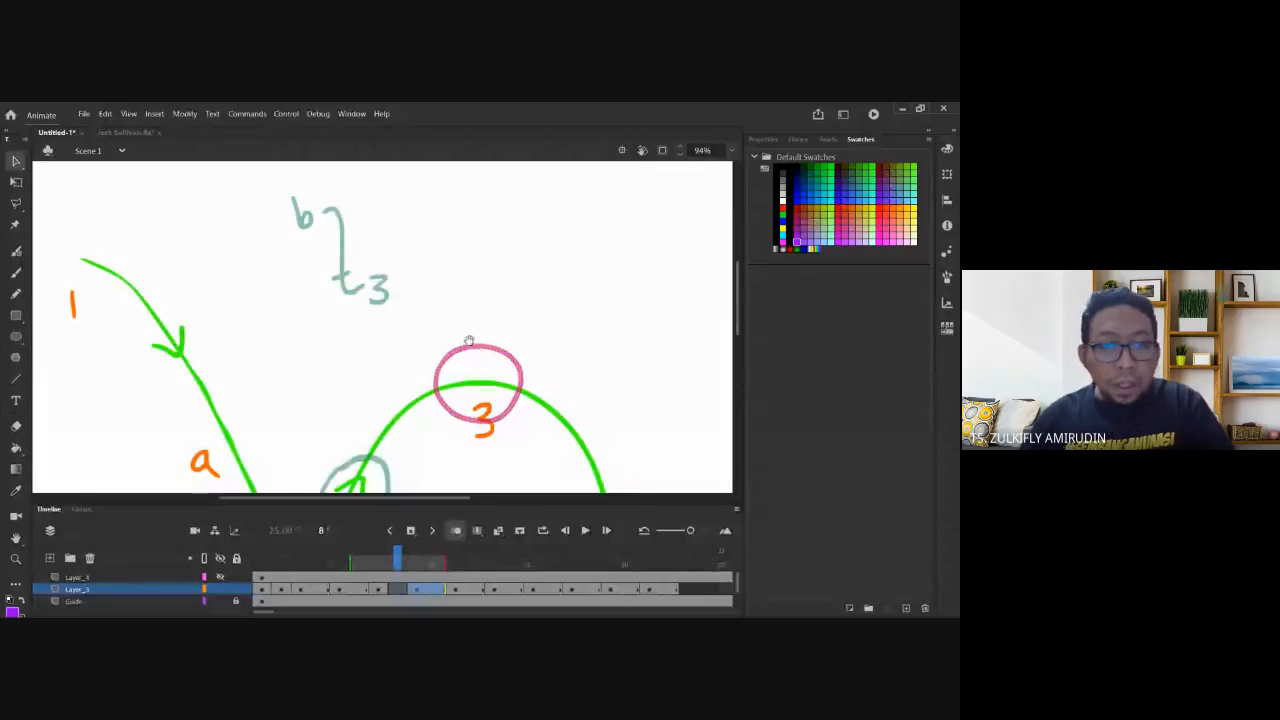
Move the frame-8 ball onto the arc just before the apex ball, overlapping it, then view frame 10.
drag(469, 341, 488, 294)
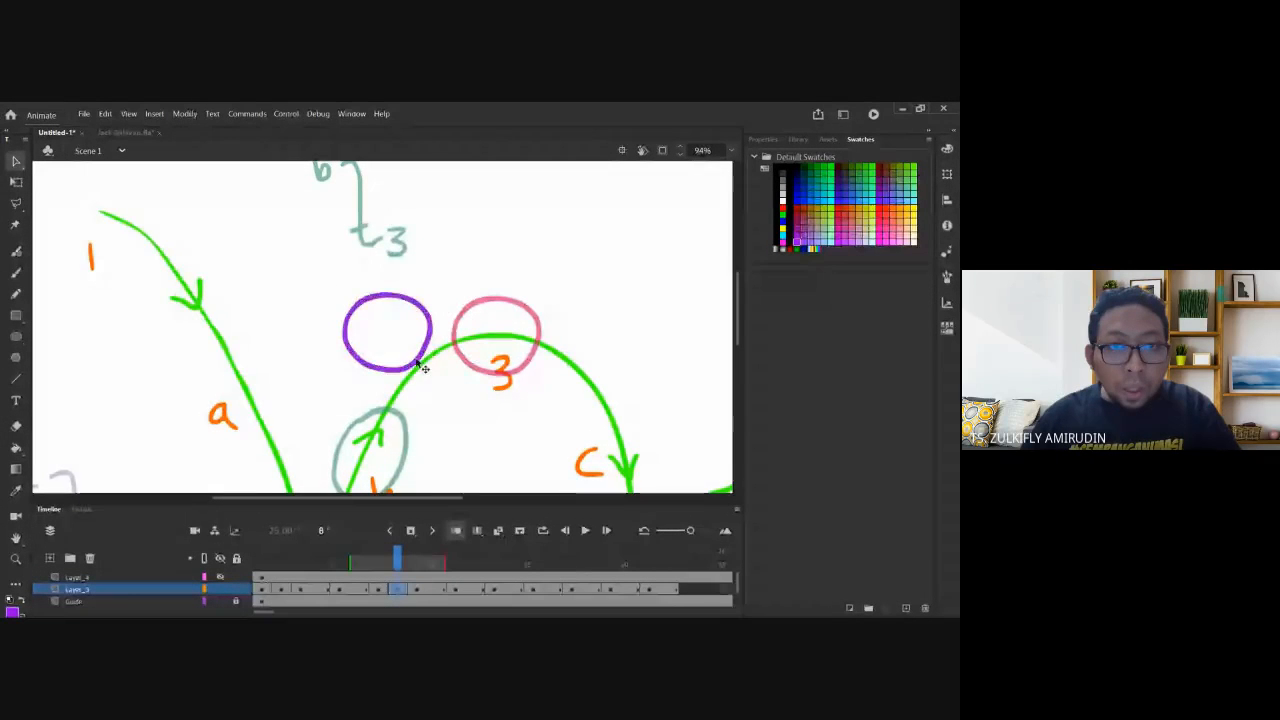
mouse_move(417, 363)
mouse_down()
mouse_move(493, 374)
mouse_move(410, 469)
mouse_move(459, 398)
mouse_move(496, 375)
mouse_up()
click(372, 252)
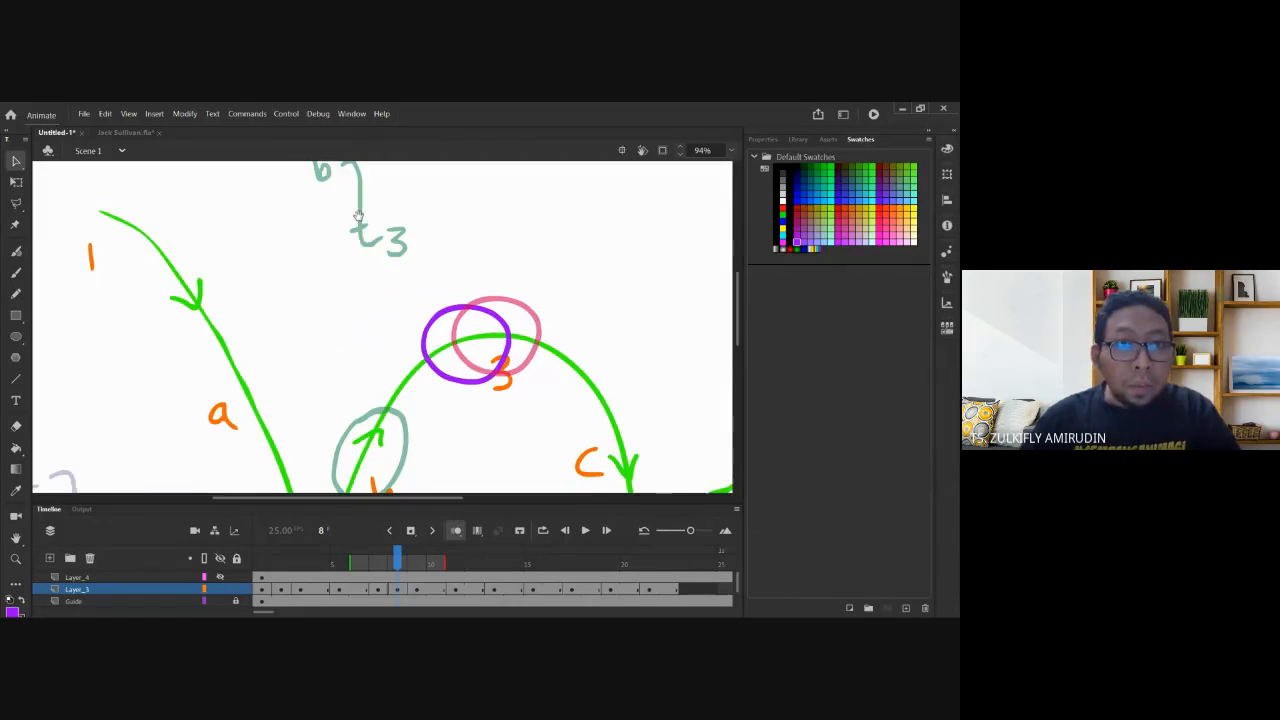
scroll(358, 215, up, 1)
scroll(366, 360, down, 3)
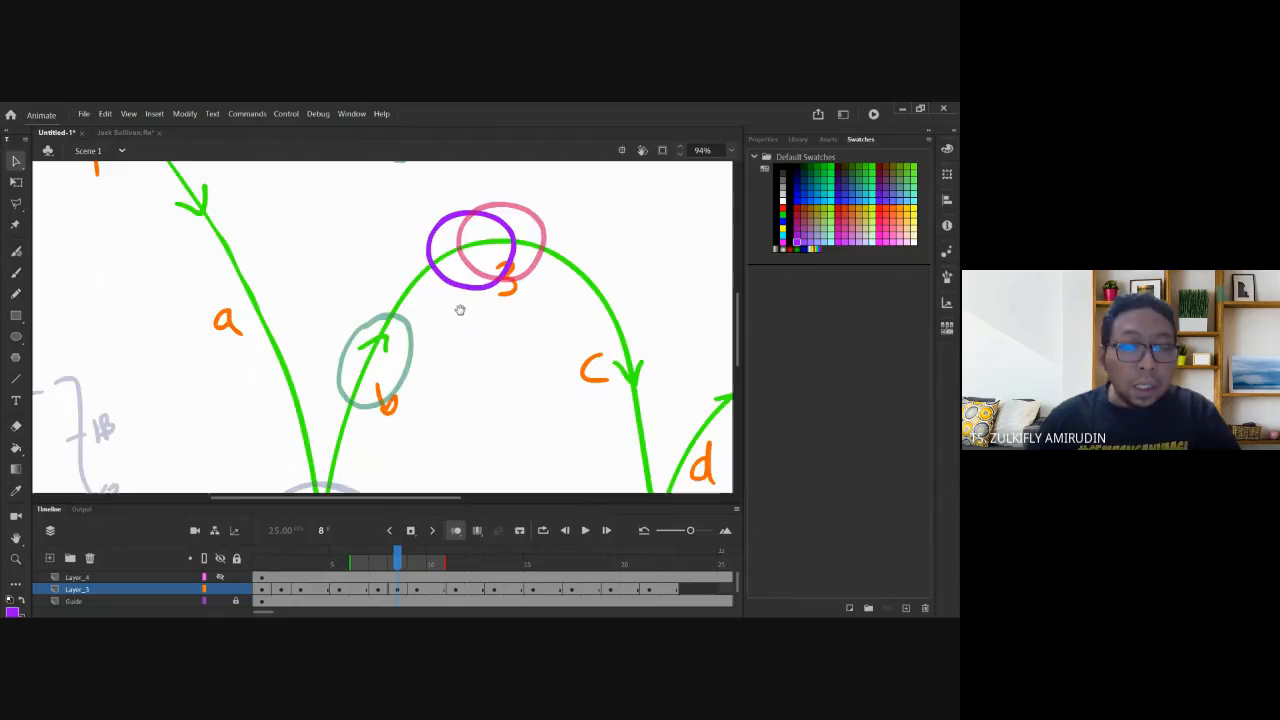
scroll(460, 310, right, 5)
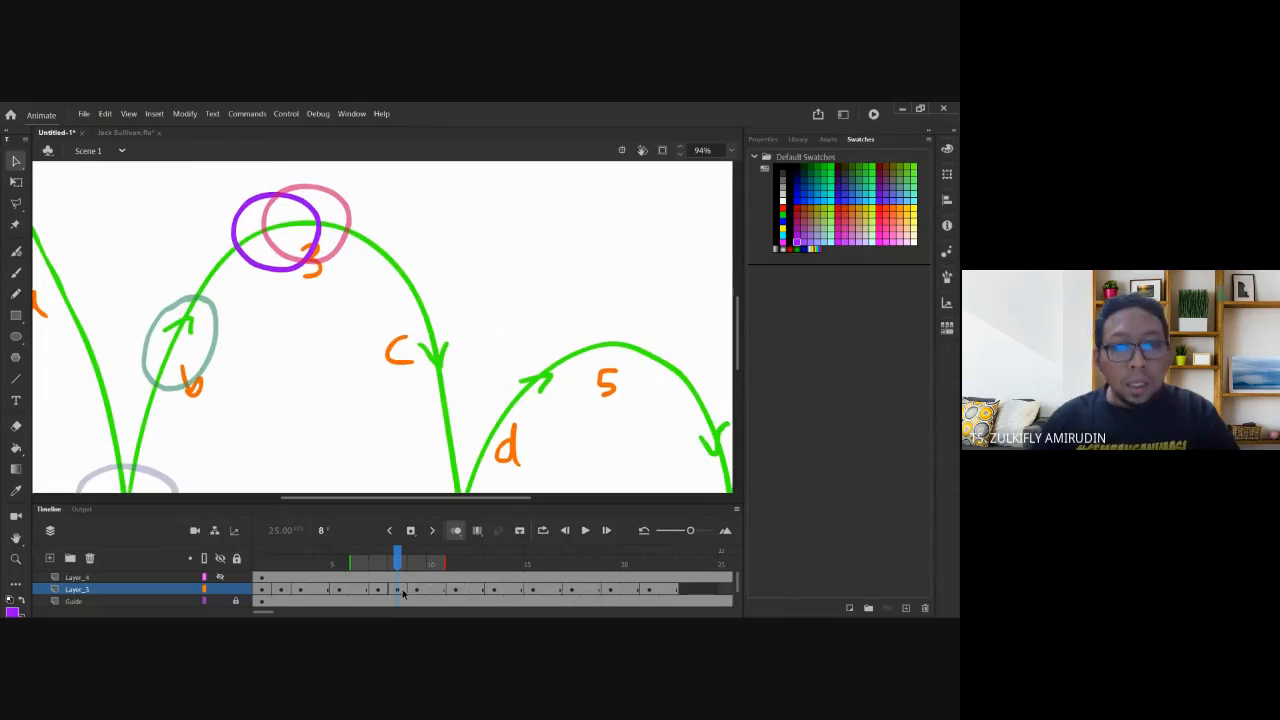
click(435, 590)
scroll(345, 263, down, 1)
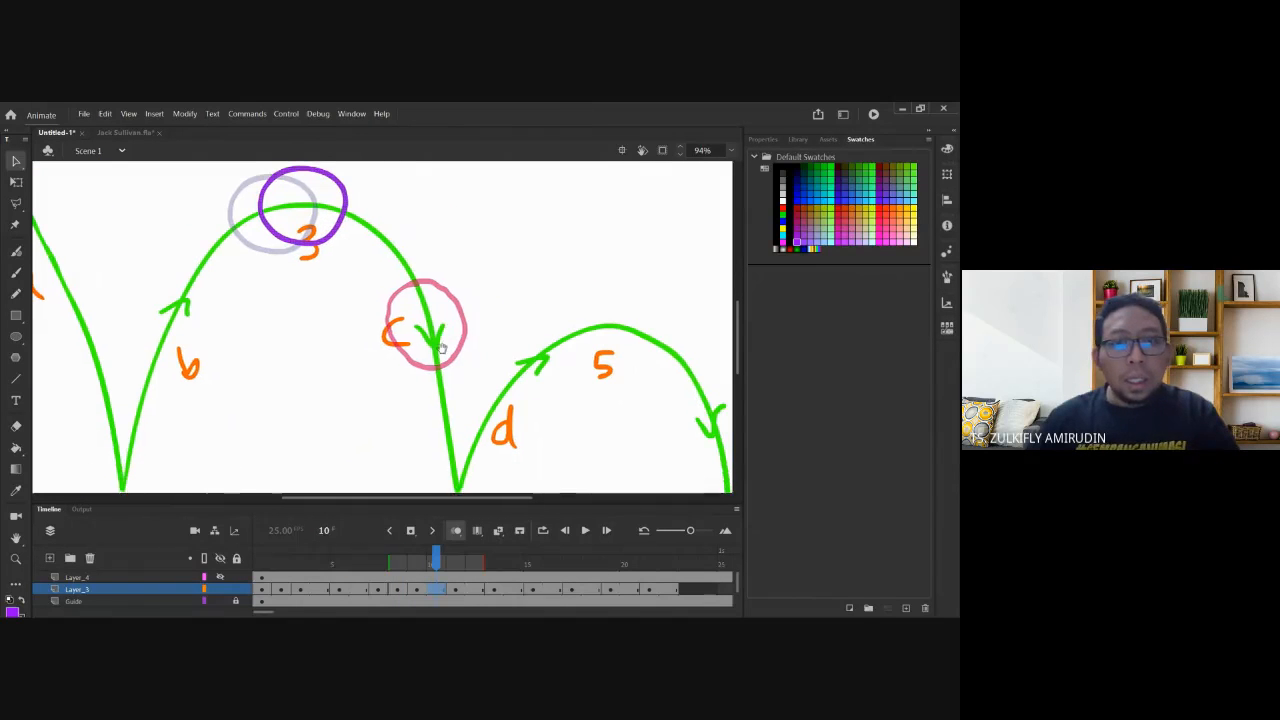
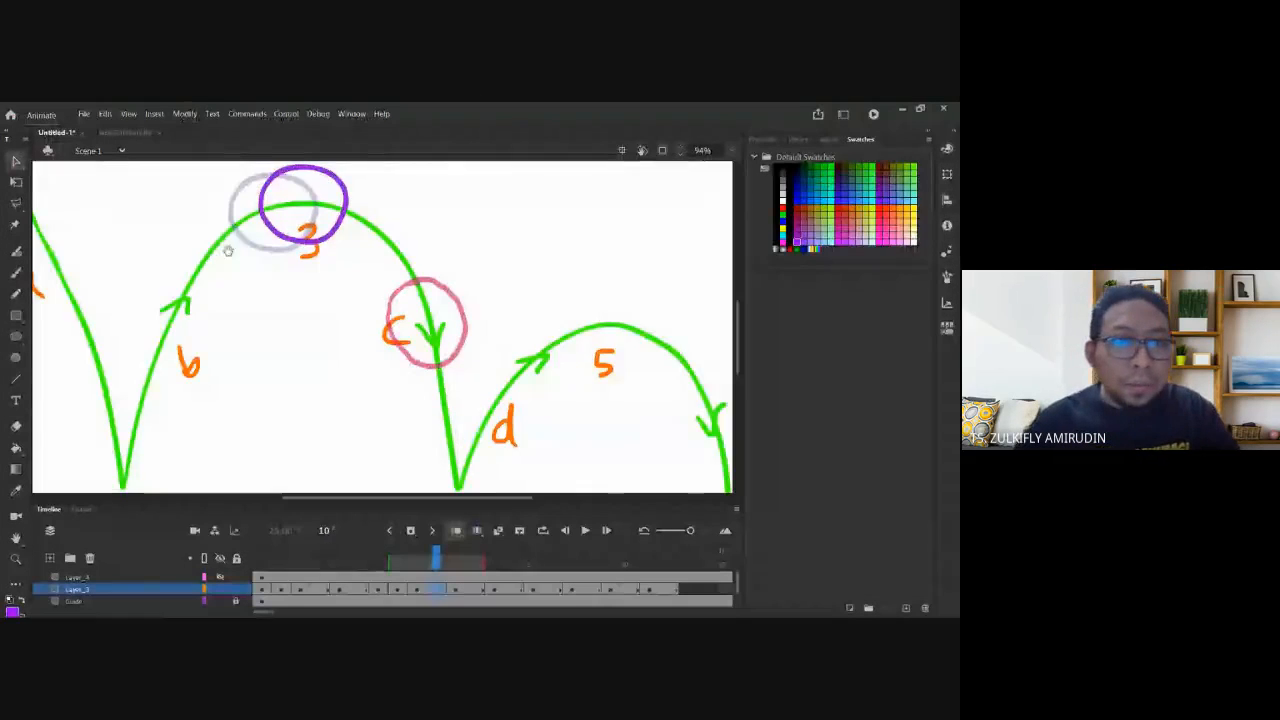
On frame 8, draw a red brush arrow rising into the first arc's peak, labelled S.I.
drag(158, 186, 198, 247)
click(398, 589)
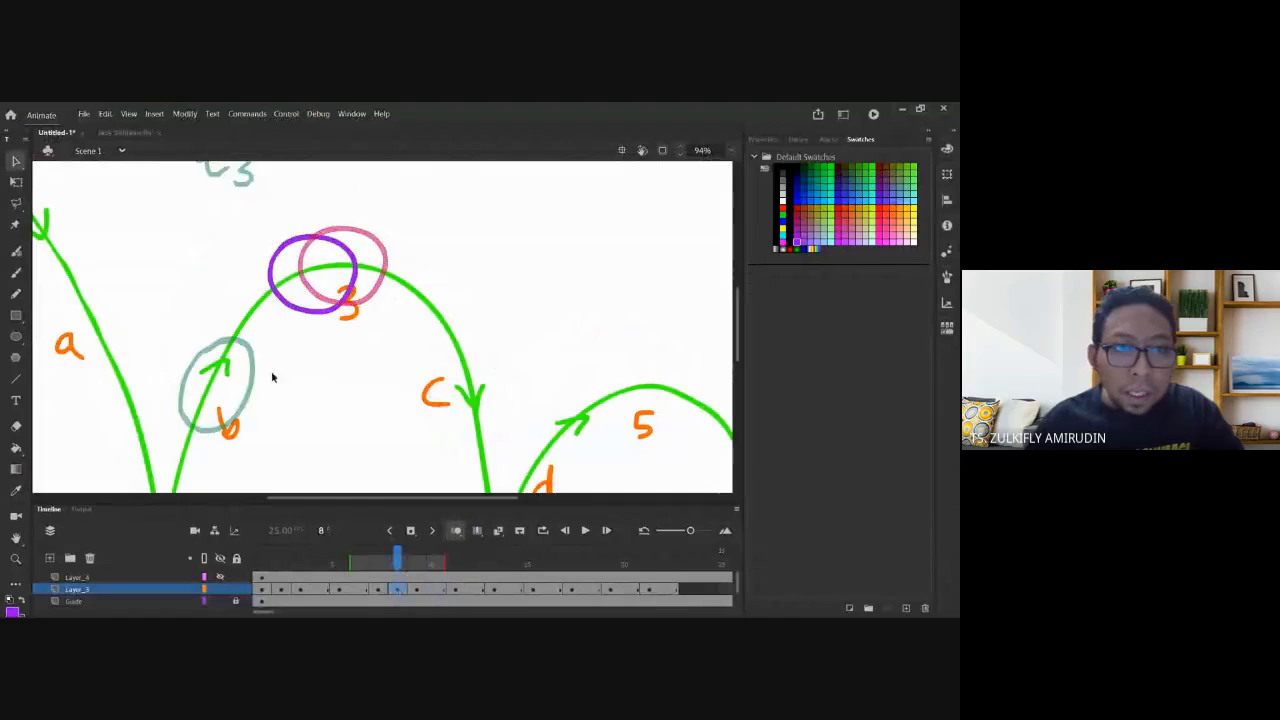
click(16, 272)
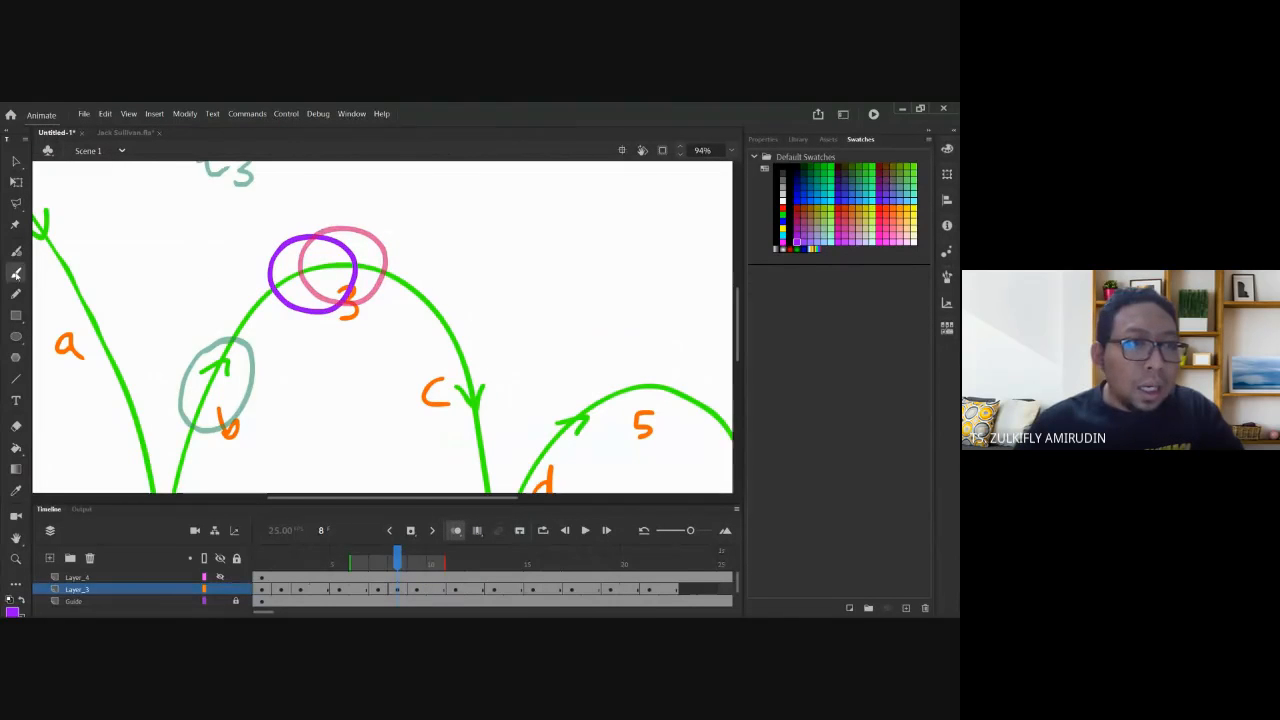
click(782, 207)
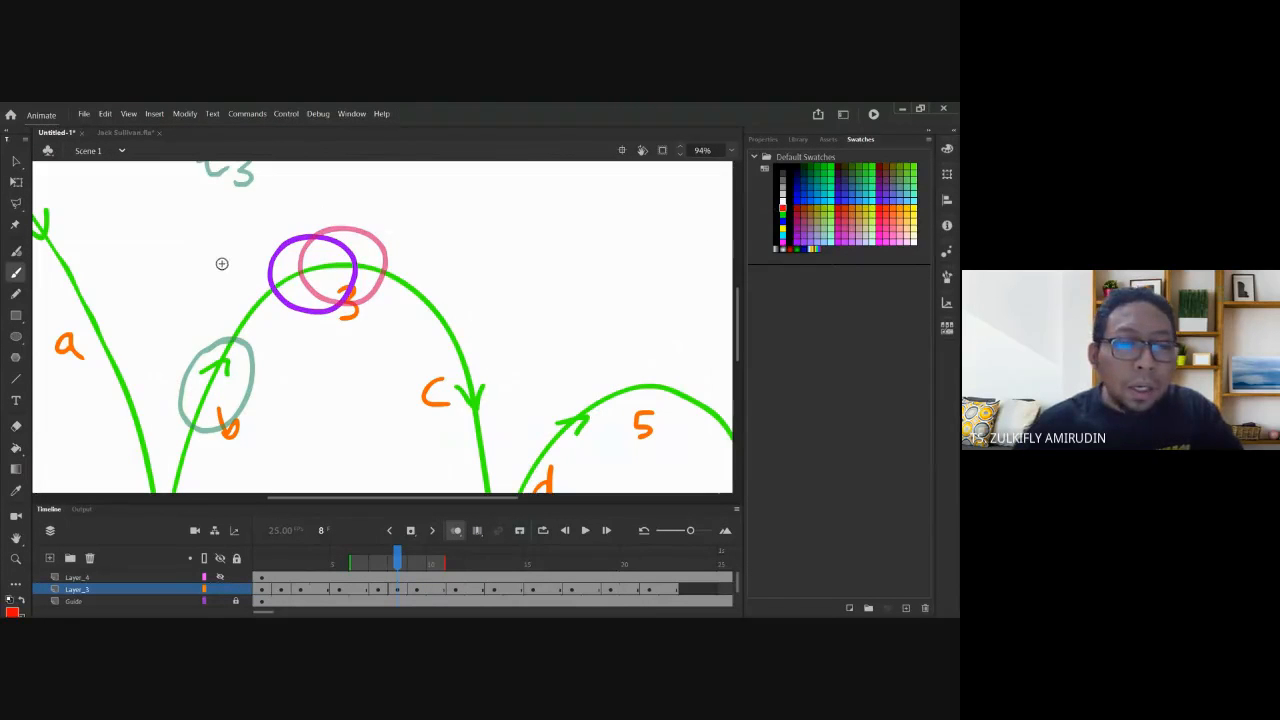
mouse_move(214, 279)
mouse_down()
mouse_move(272, 223)
mouse_move(271, 238)
mouse_up()
mouse_move(292, 187)
mouse_down()
mouse_move(282, 207)
mouse_move(316, 202)
mouse_up()
click(304, 199)
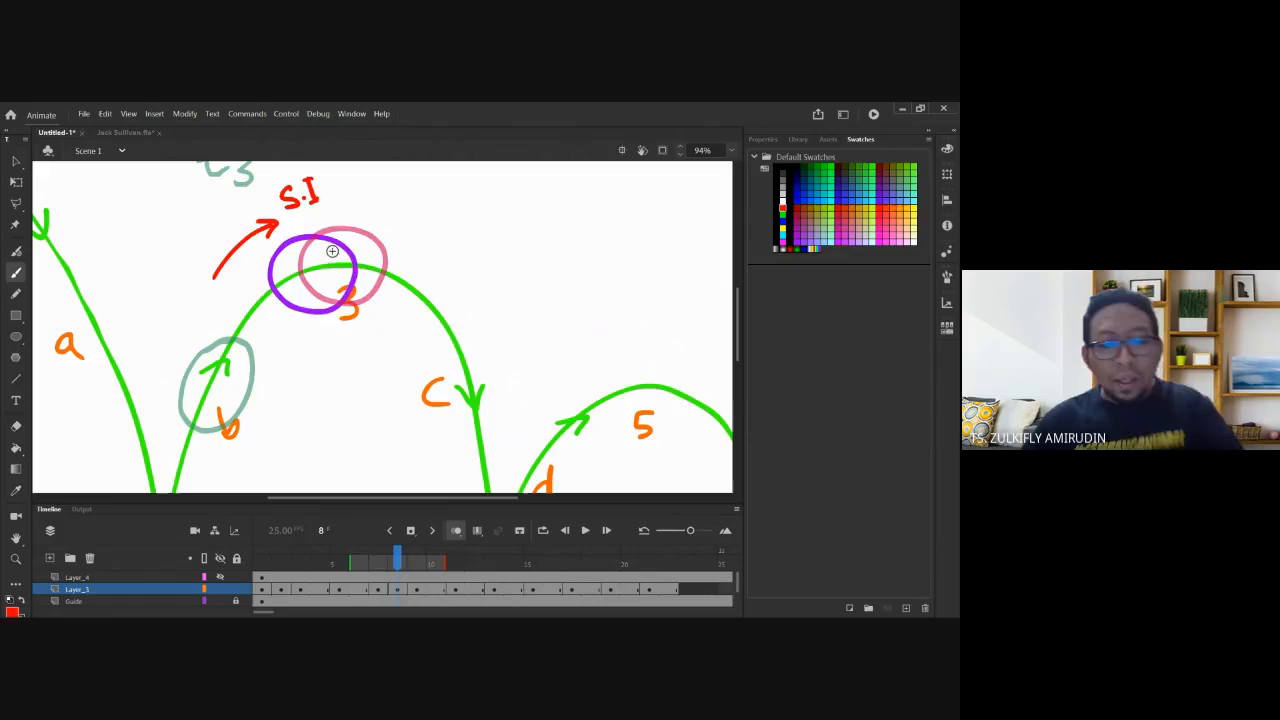
On frame 10, draw a red S.O arrow descending from the peak, then make frame 10 a blank keyframe.
key(period)
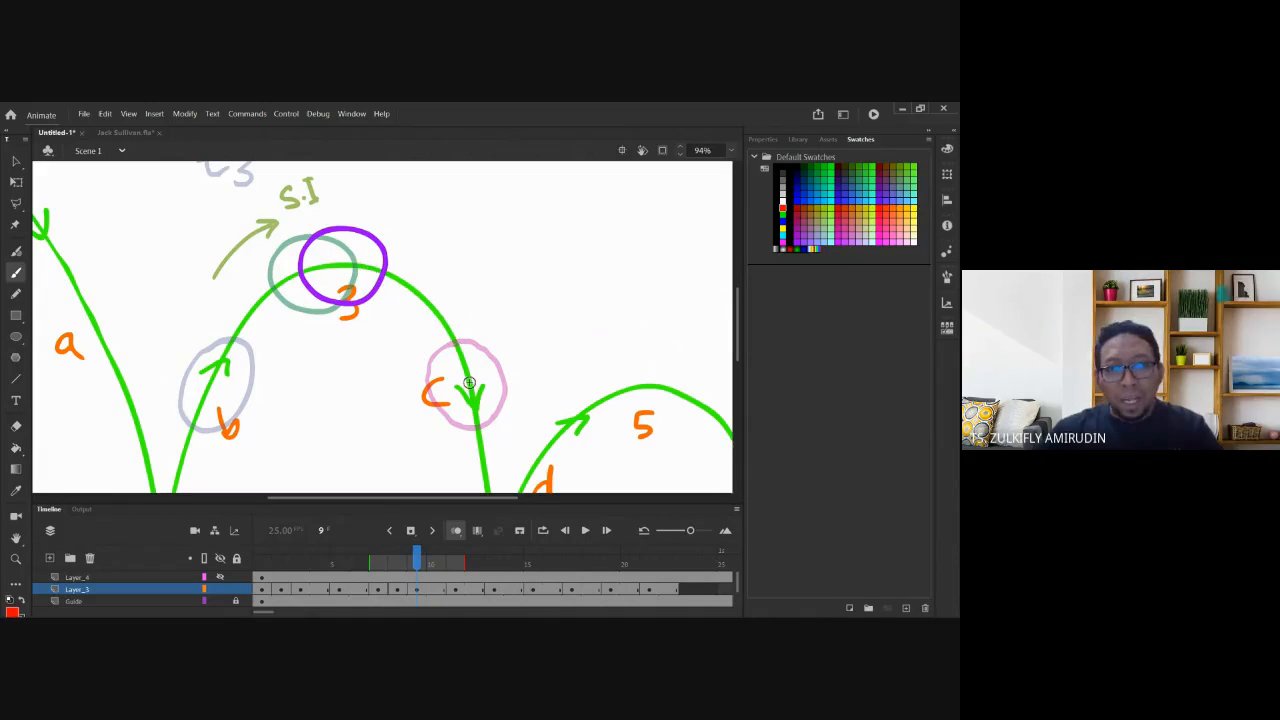
key(period)
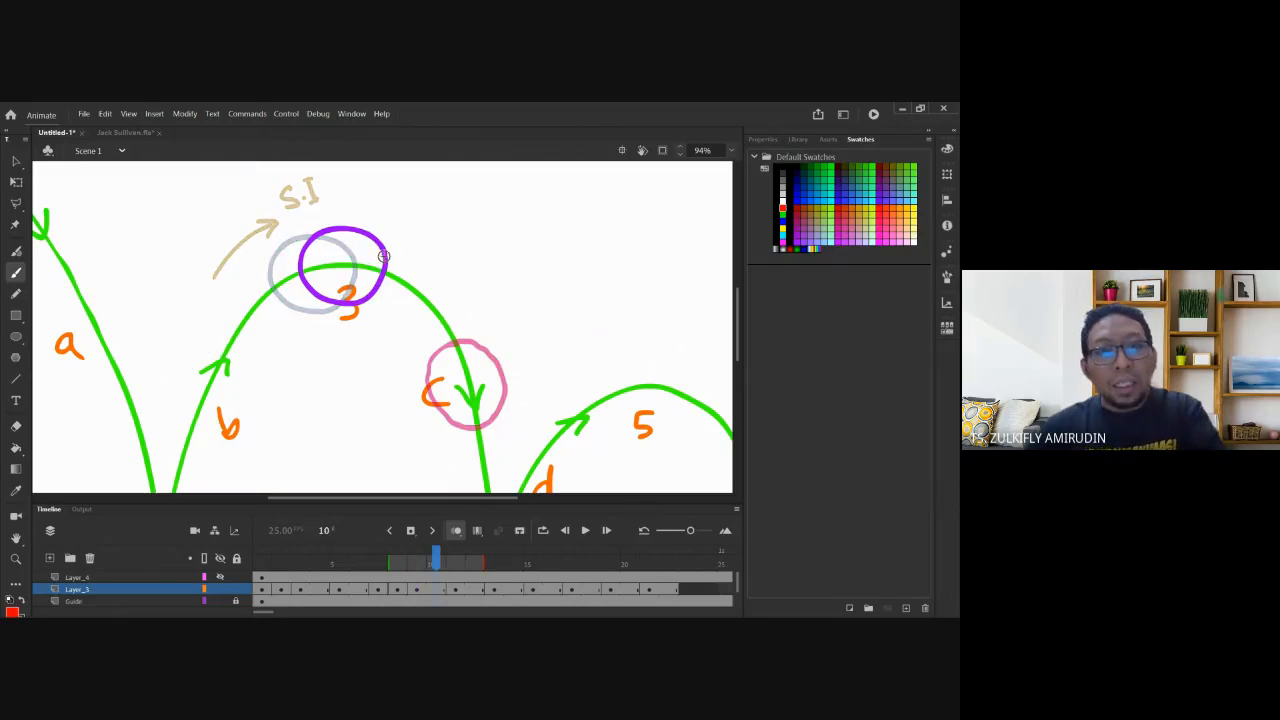
drag(372, 206, 433, 236)
mouse_move(431, 189)
mouse_down()
mouse_move(419, 208)
mouse_move(450, 187)
mouse_up()
click(438, 204)
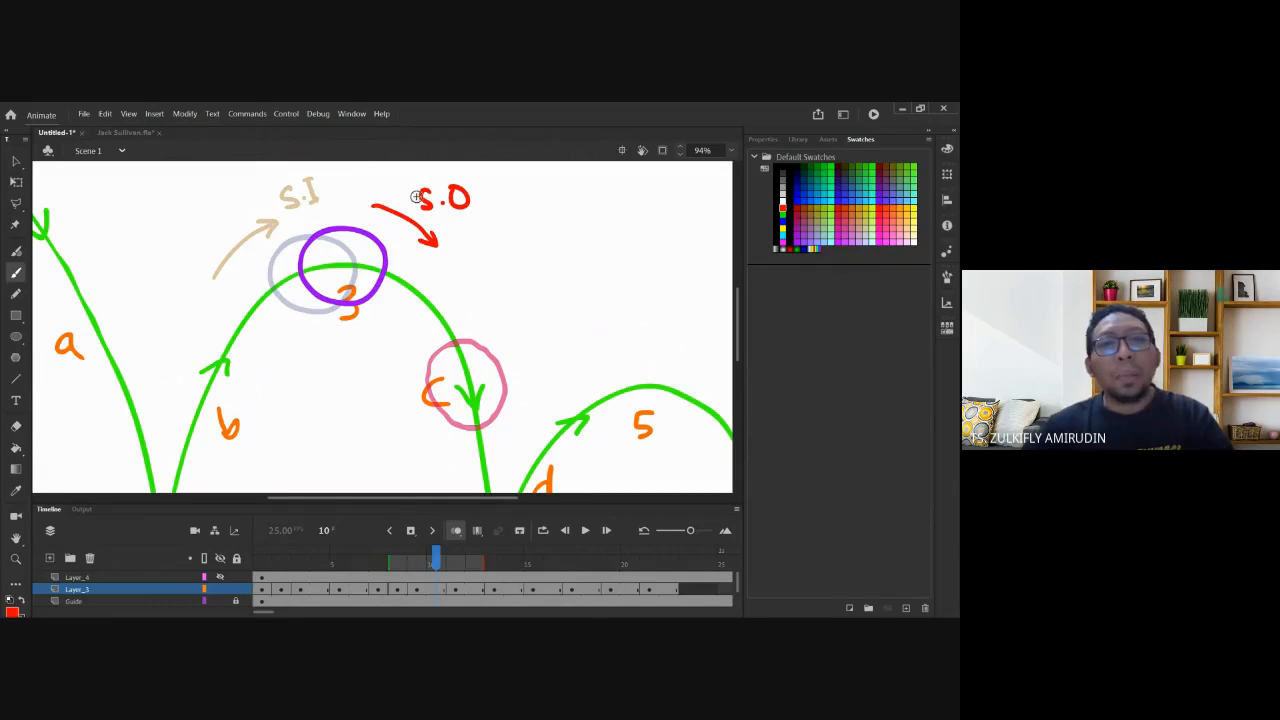
click(438, 596)
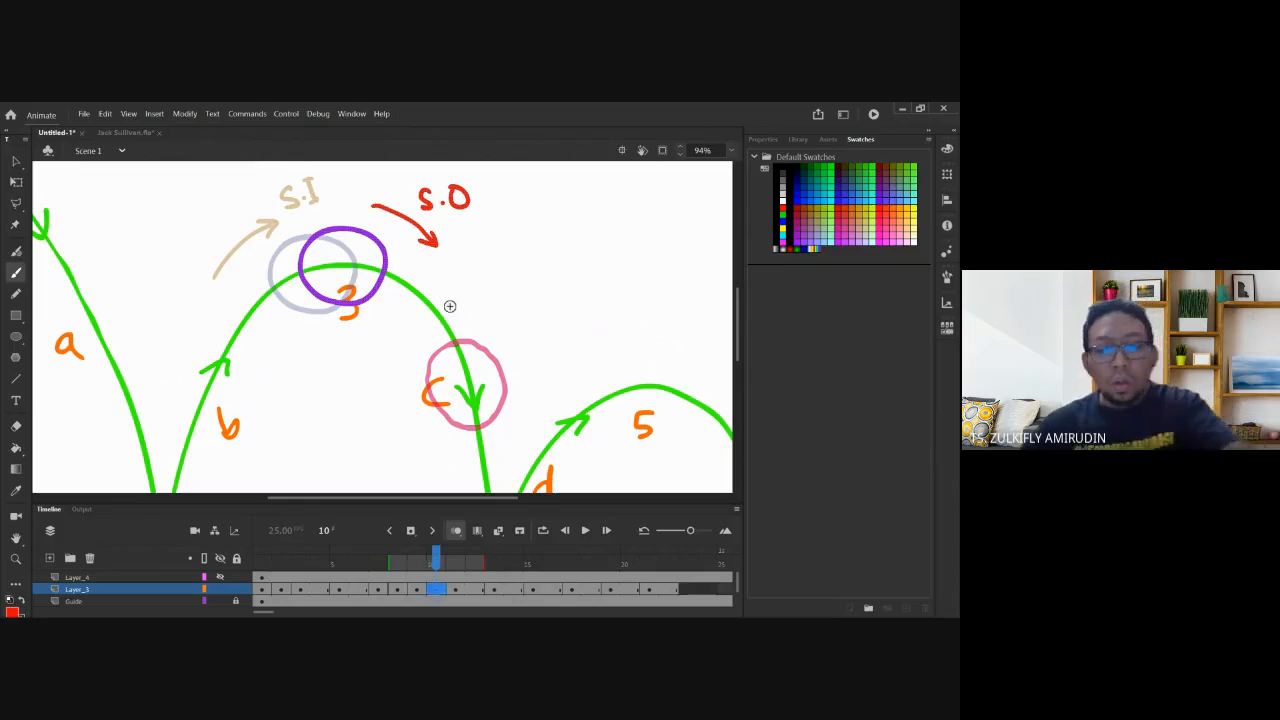
key(F7)
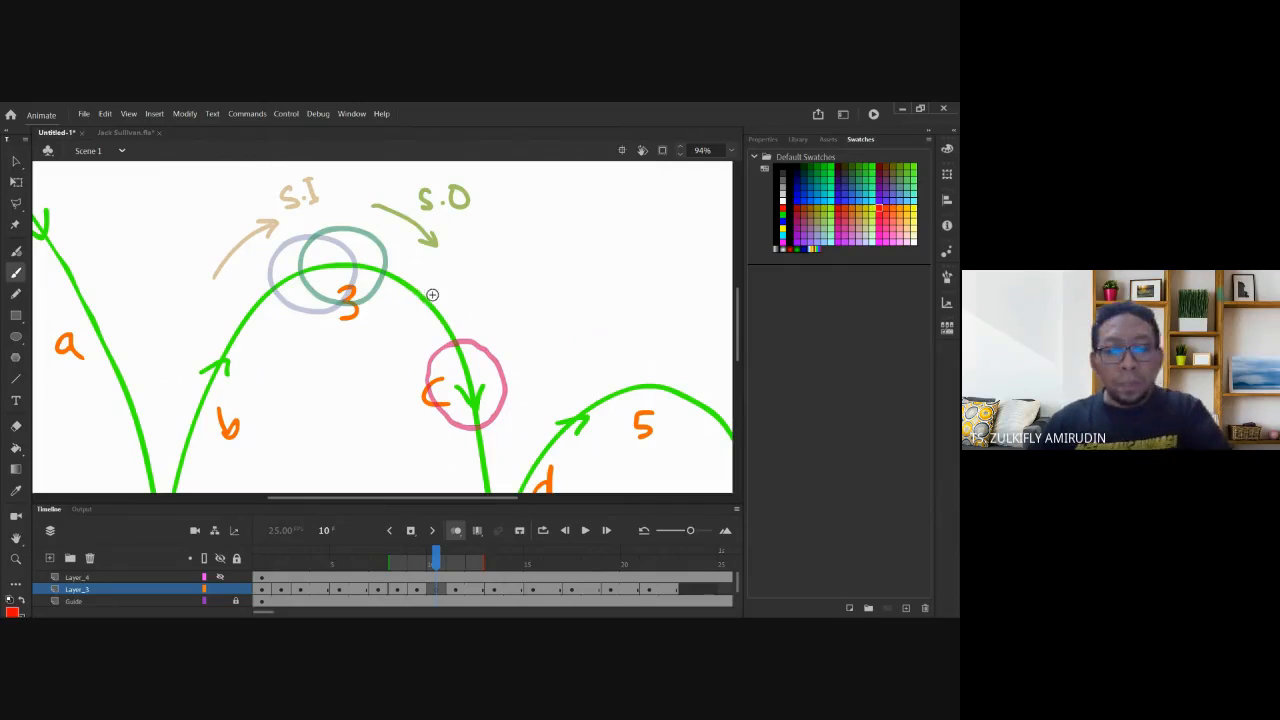
Move the extra purple circle into frame 10, placing it on the arc just past the peak.
key(v)
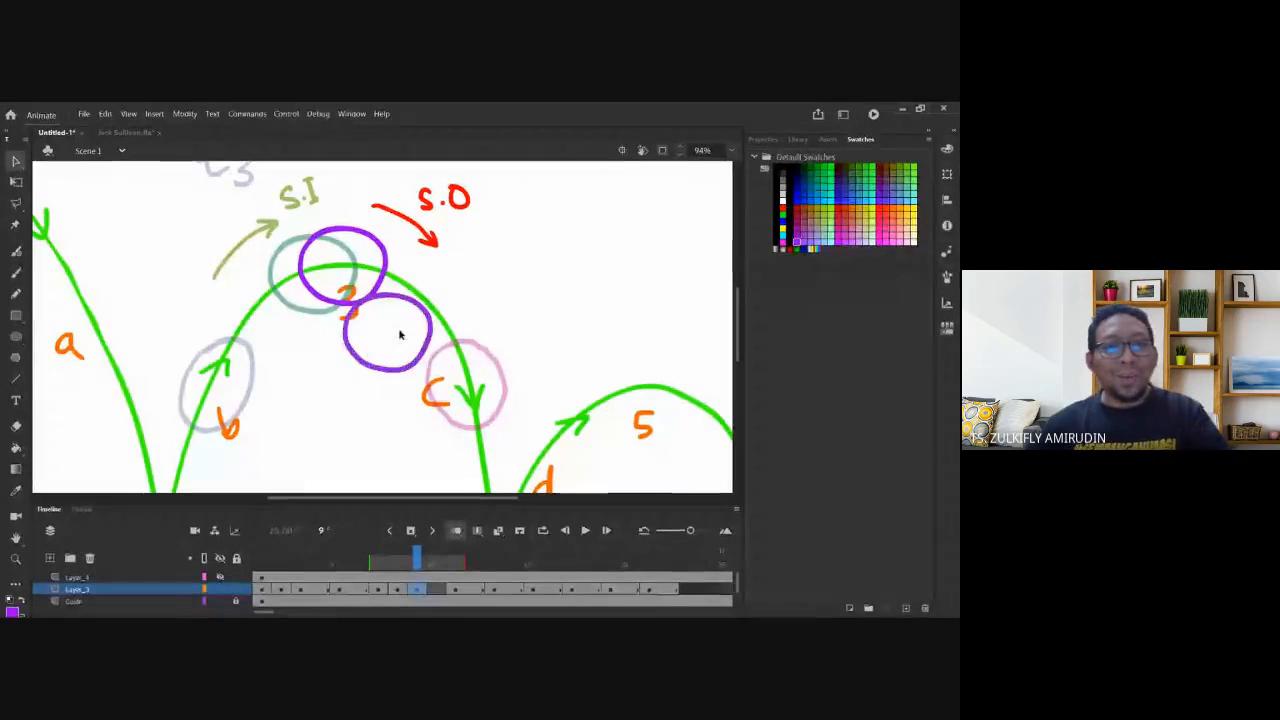
key(ctrl+z)
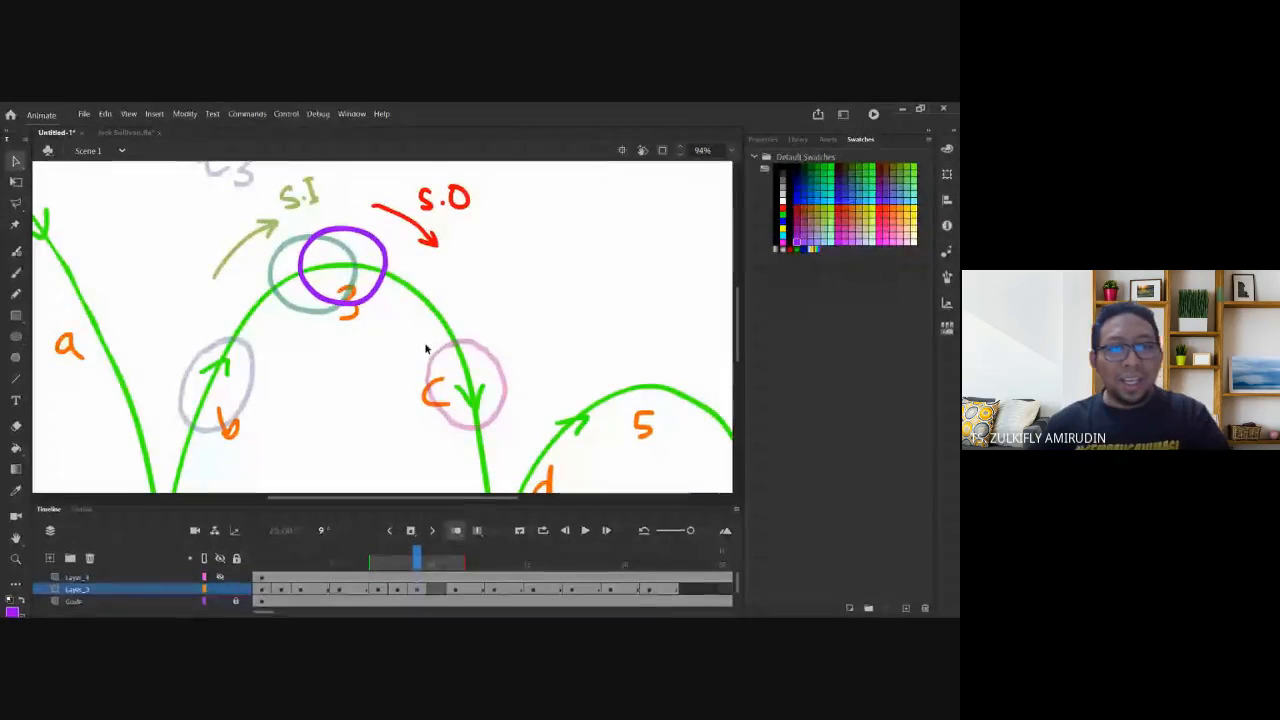
key(.)
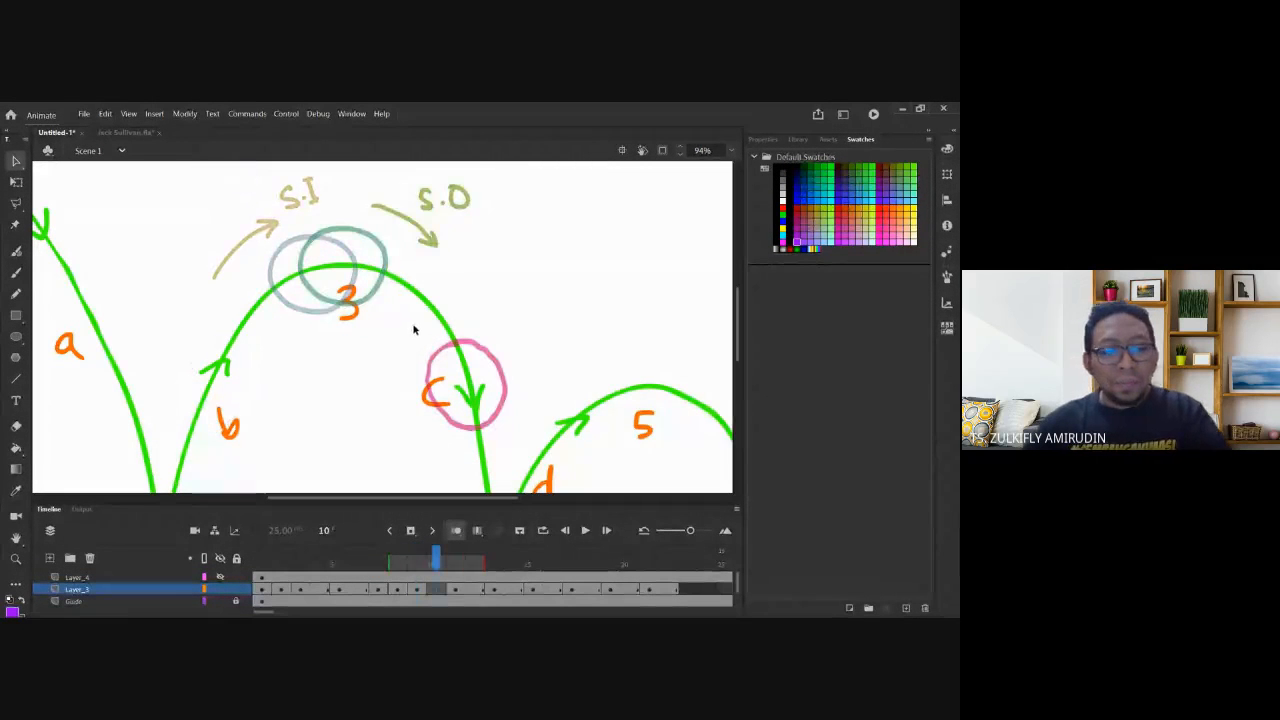
key(ctrl+v)
drag(416, 363, 406, 304)
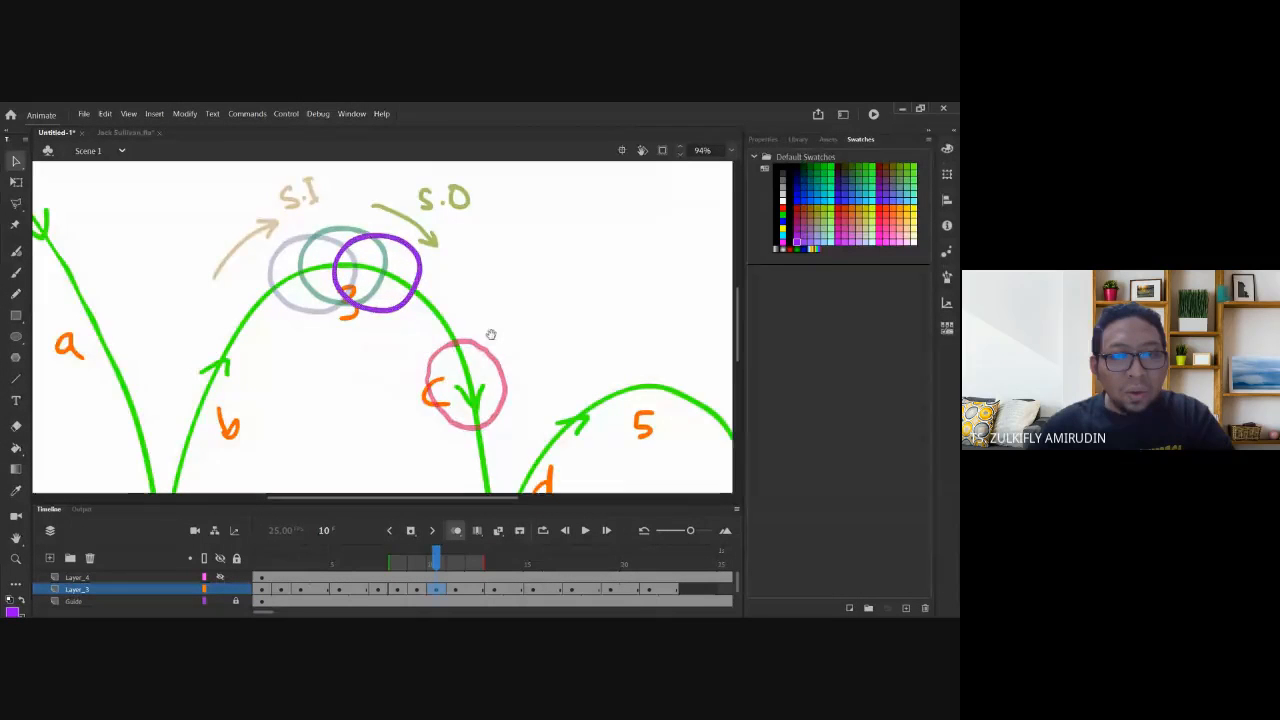
Clear frame 16 and paste the purple circle there, placing it higher on the second arc.
drag(491, 334, 449, 260)
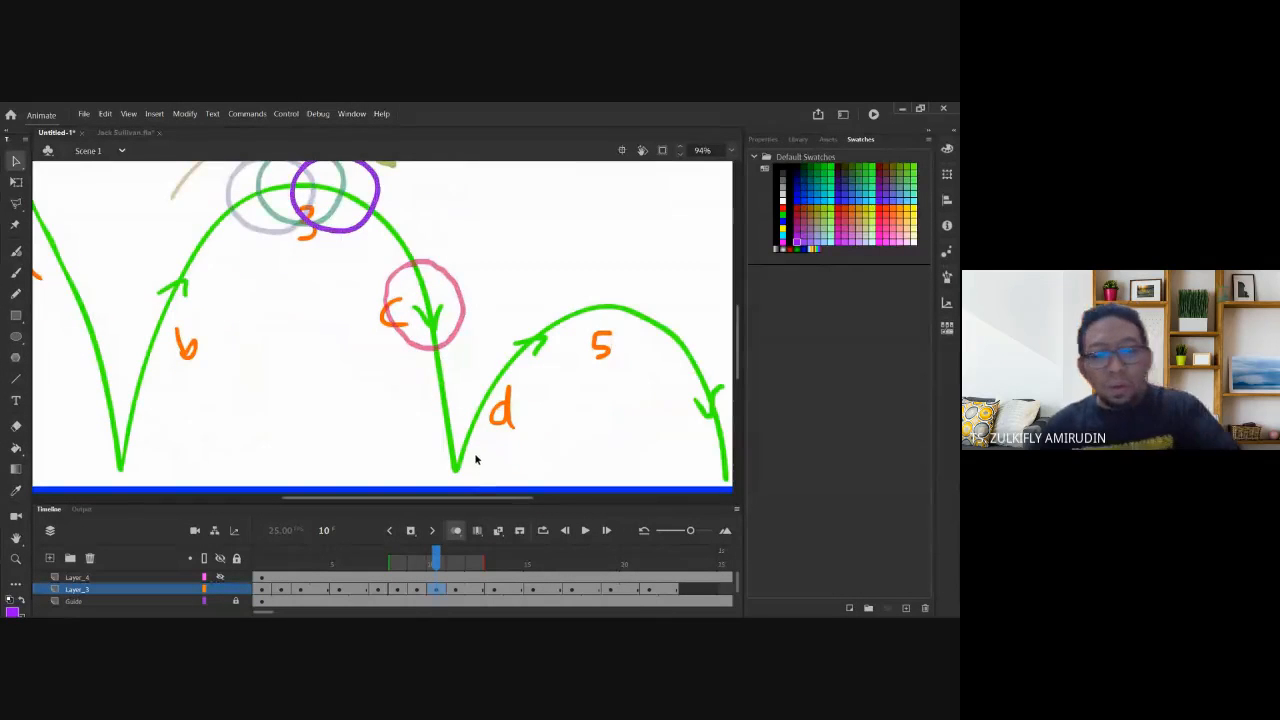
key(period)
key(period)
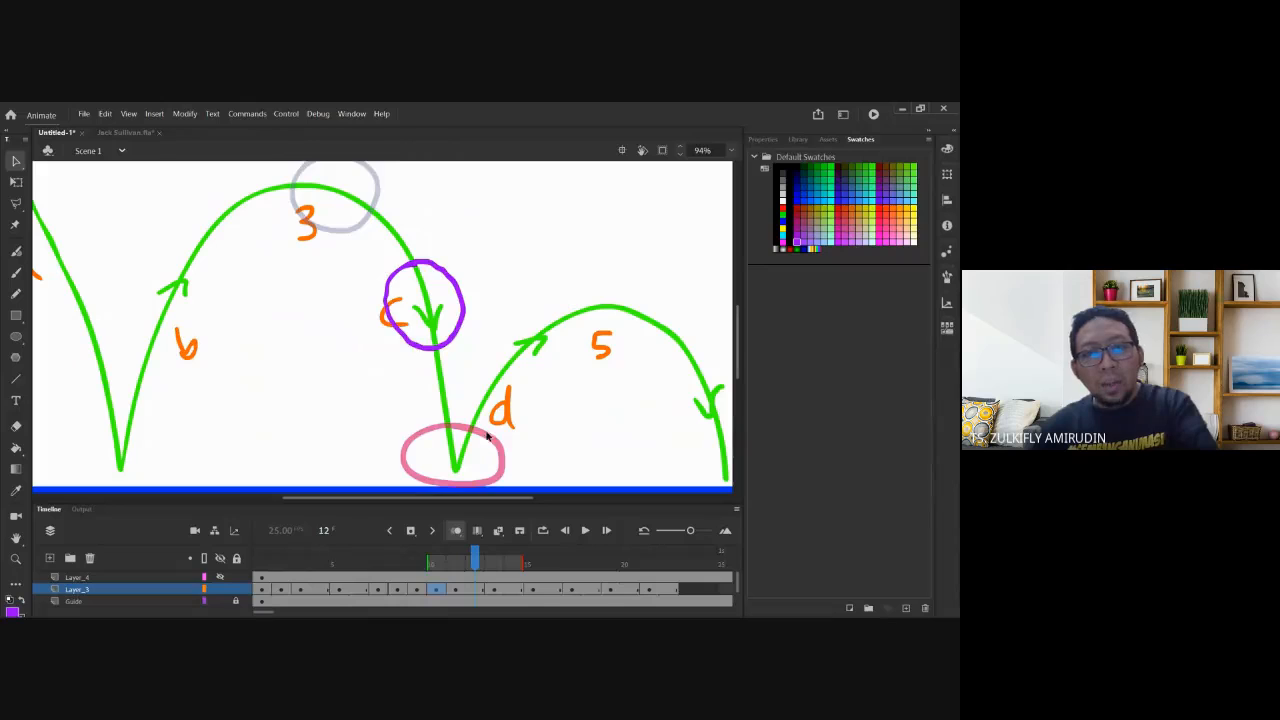
key(period)
key(period)
key(period)
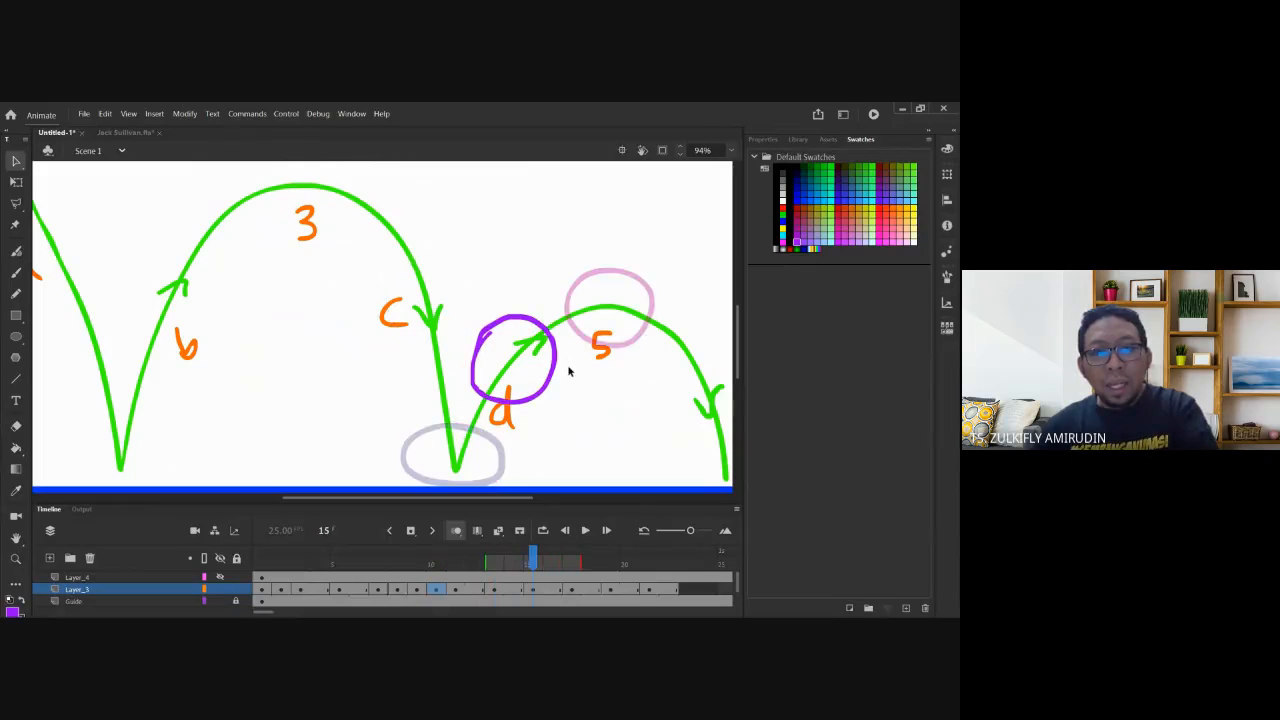
key(period)
drag(591, 380, 497, 376)
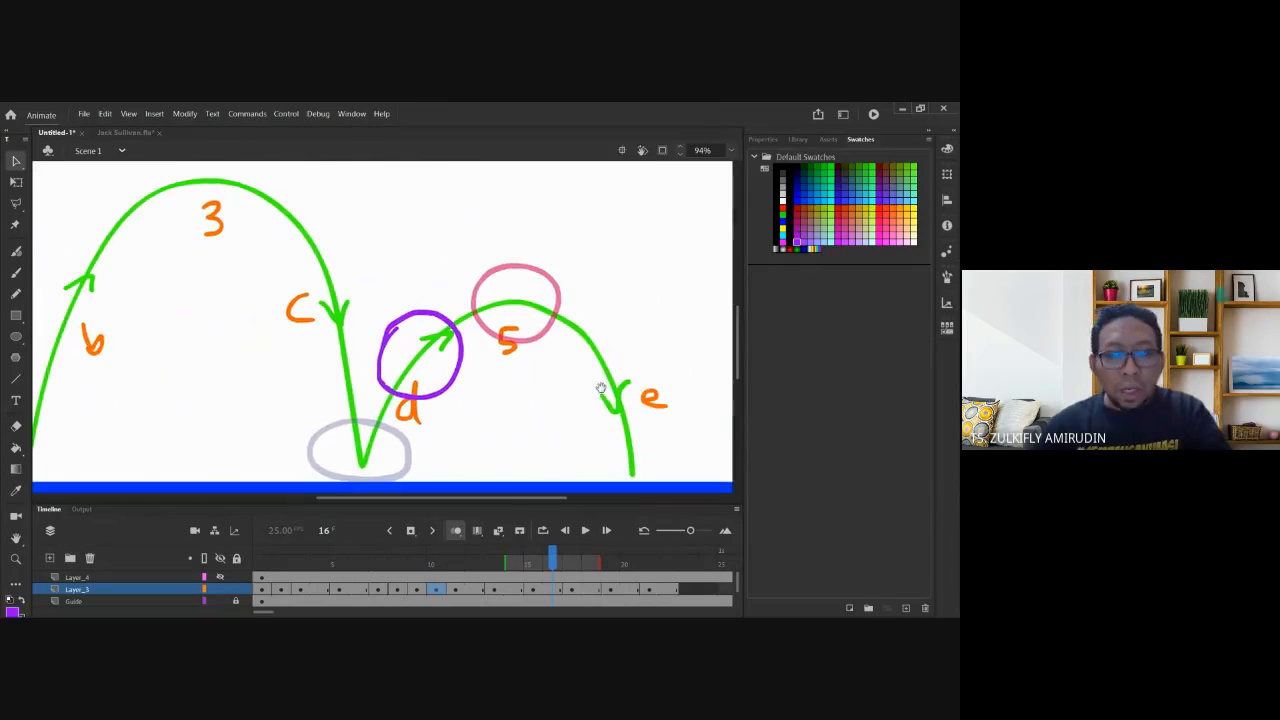
key(period)
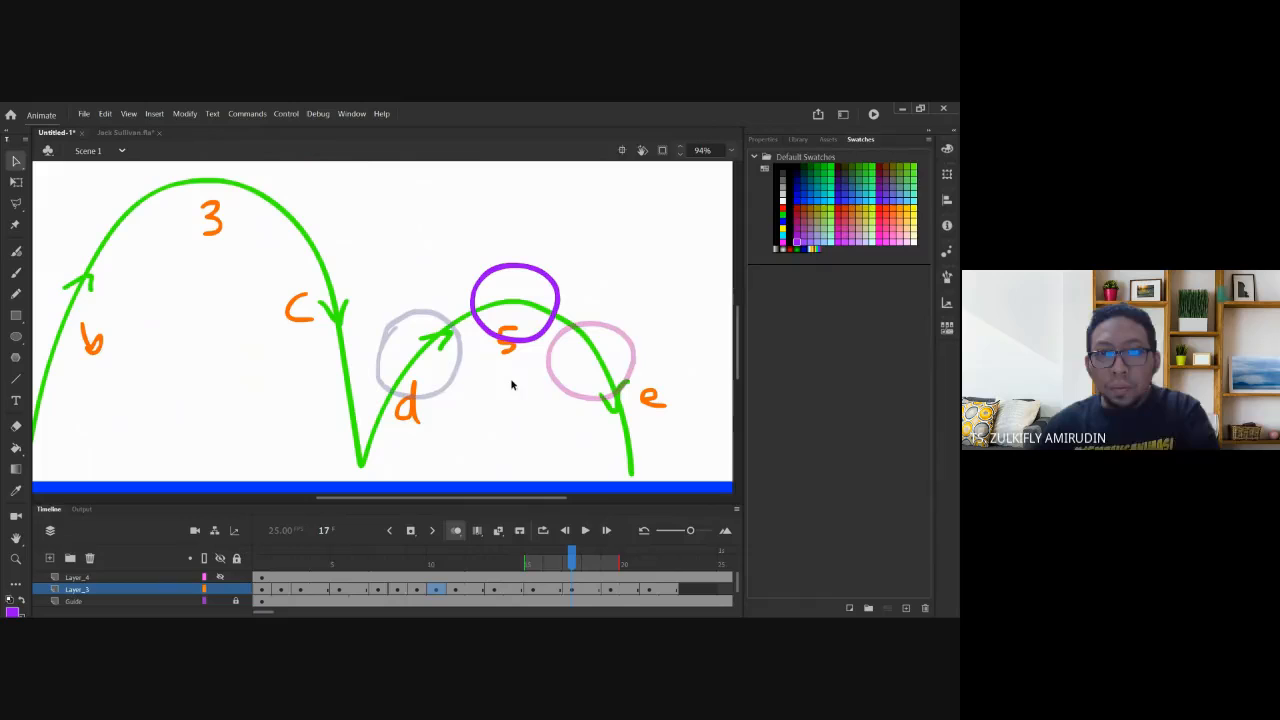
click(557, 591)
click(572, 591)
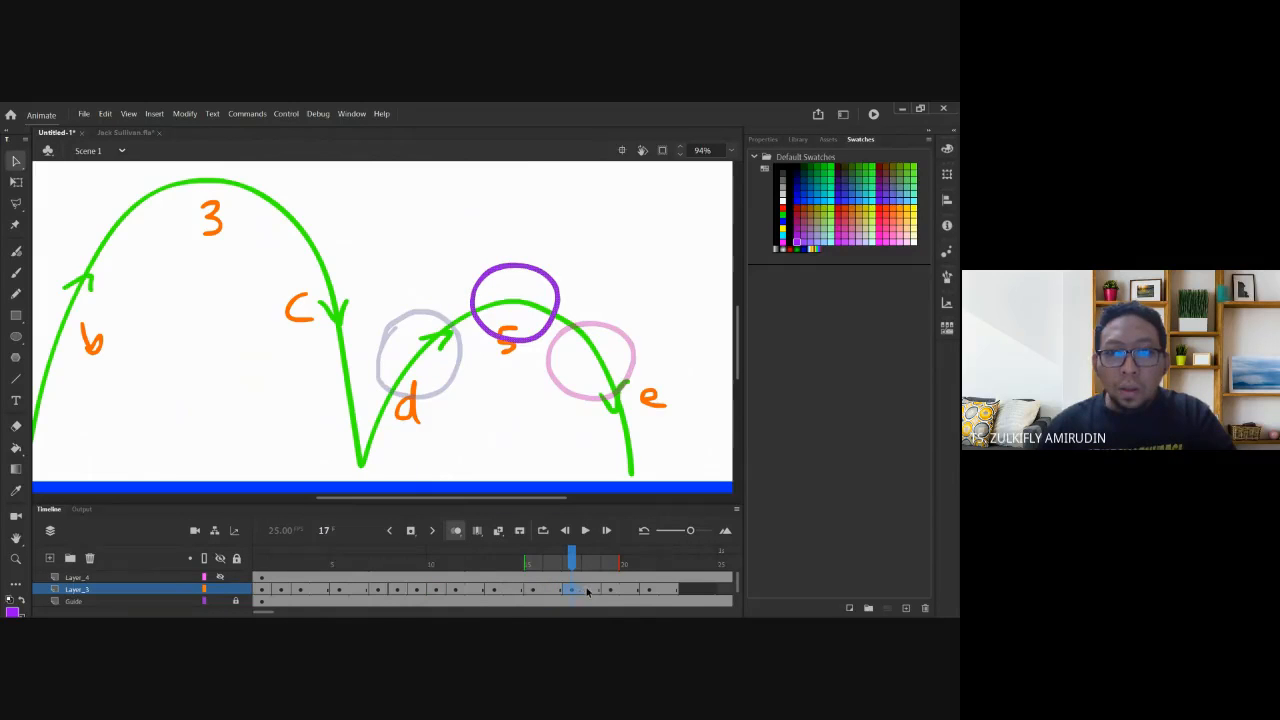
click(556, 591)
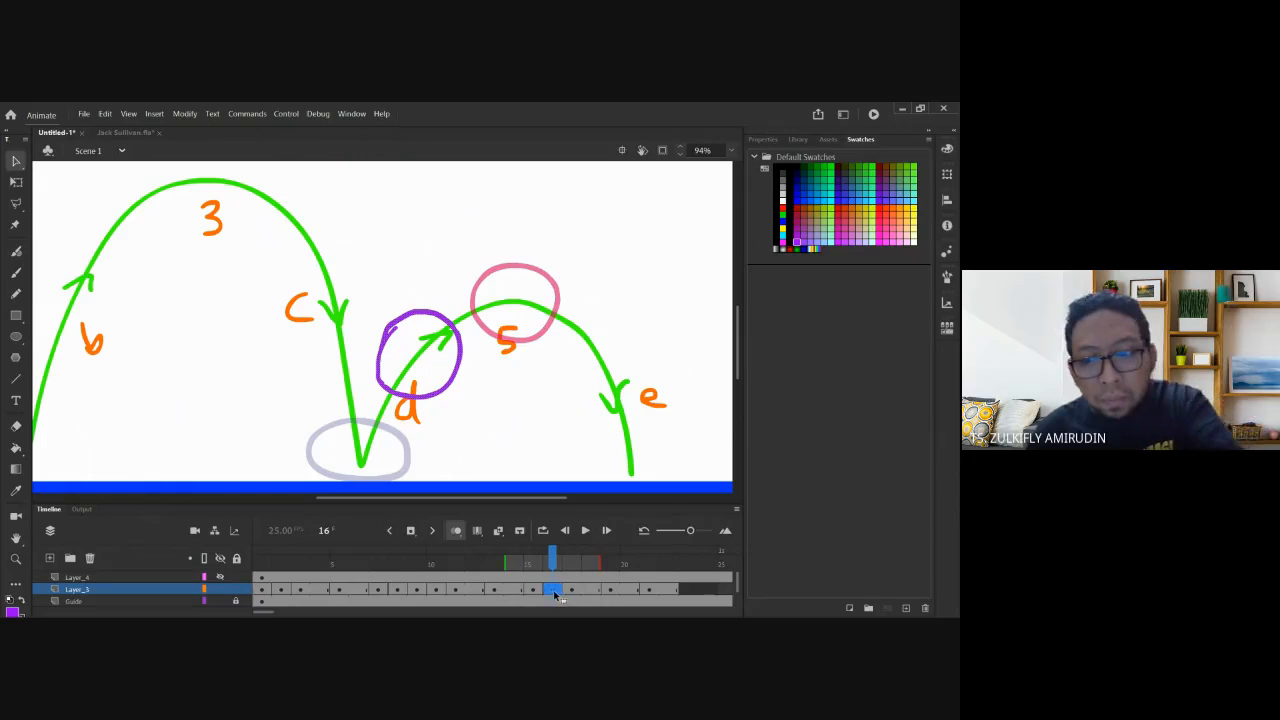
key(Delete)
click(568, 565)
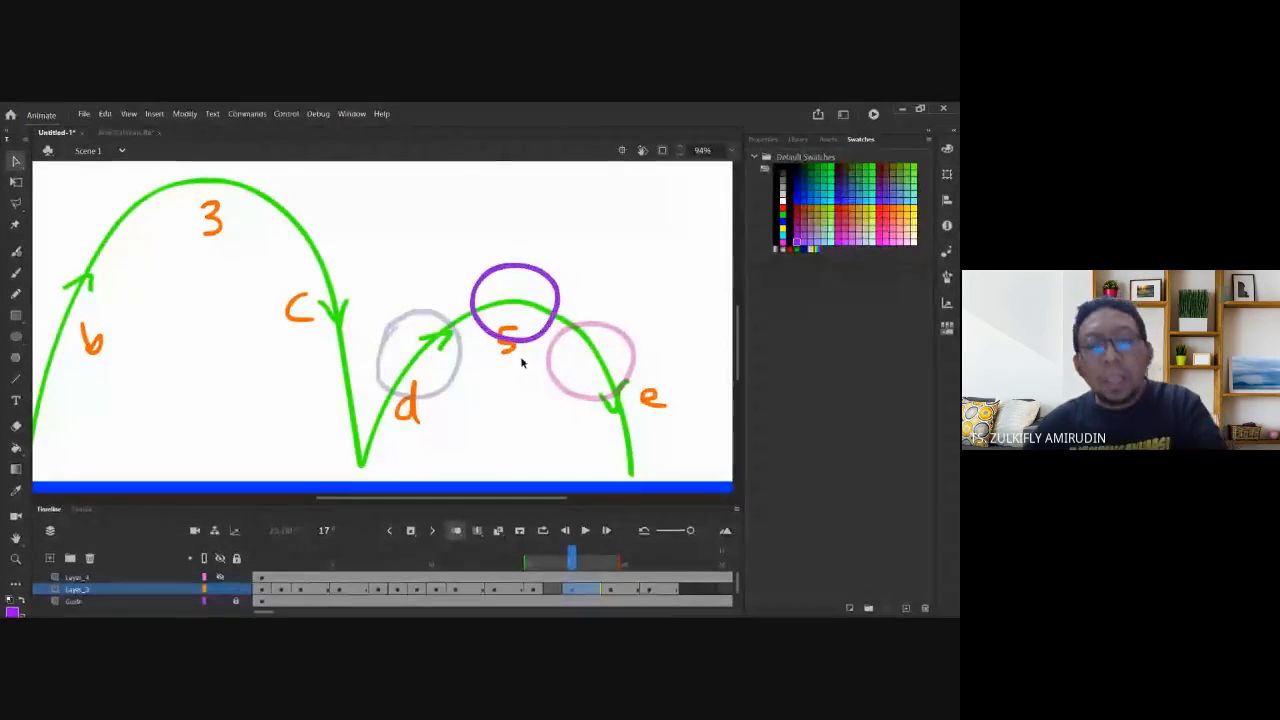
key(ctrl+v)
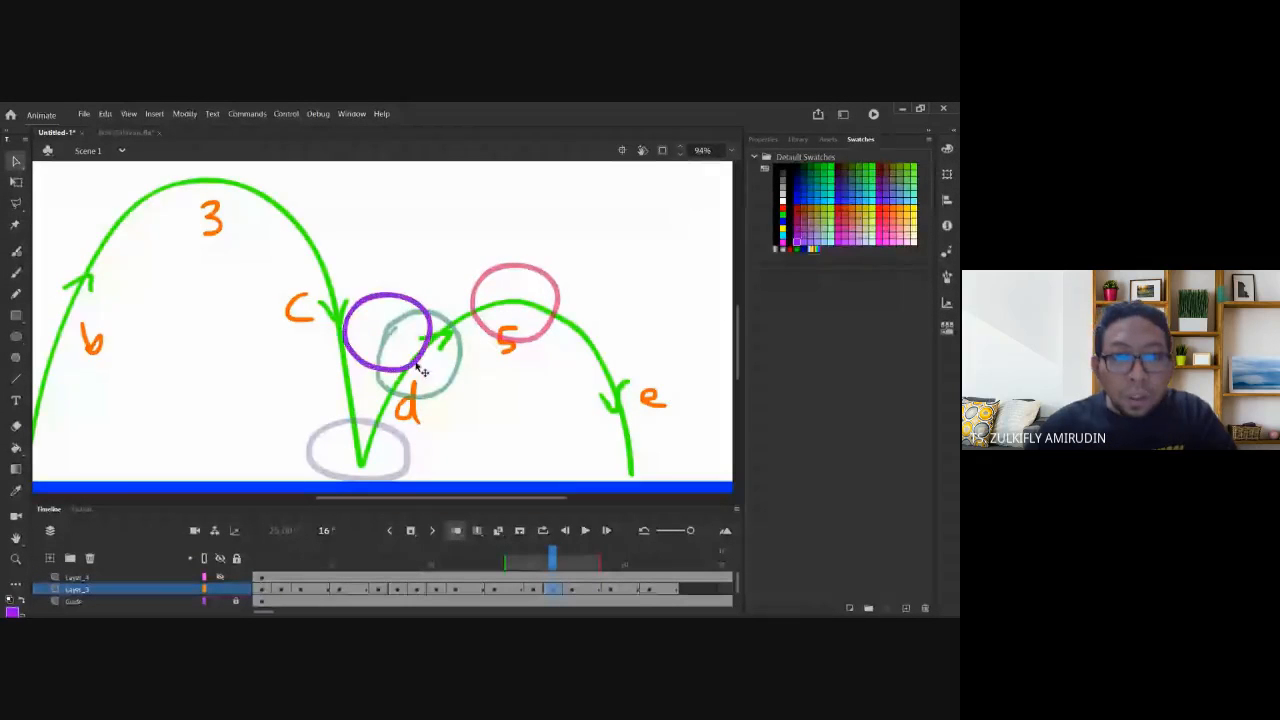
drag(416, 364, 525, 340)
click(551, 400)
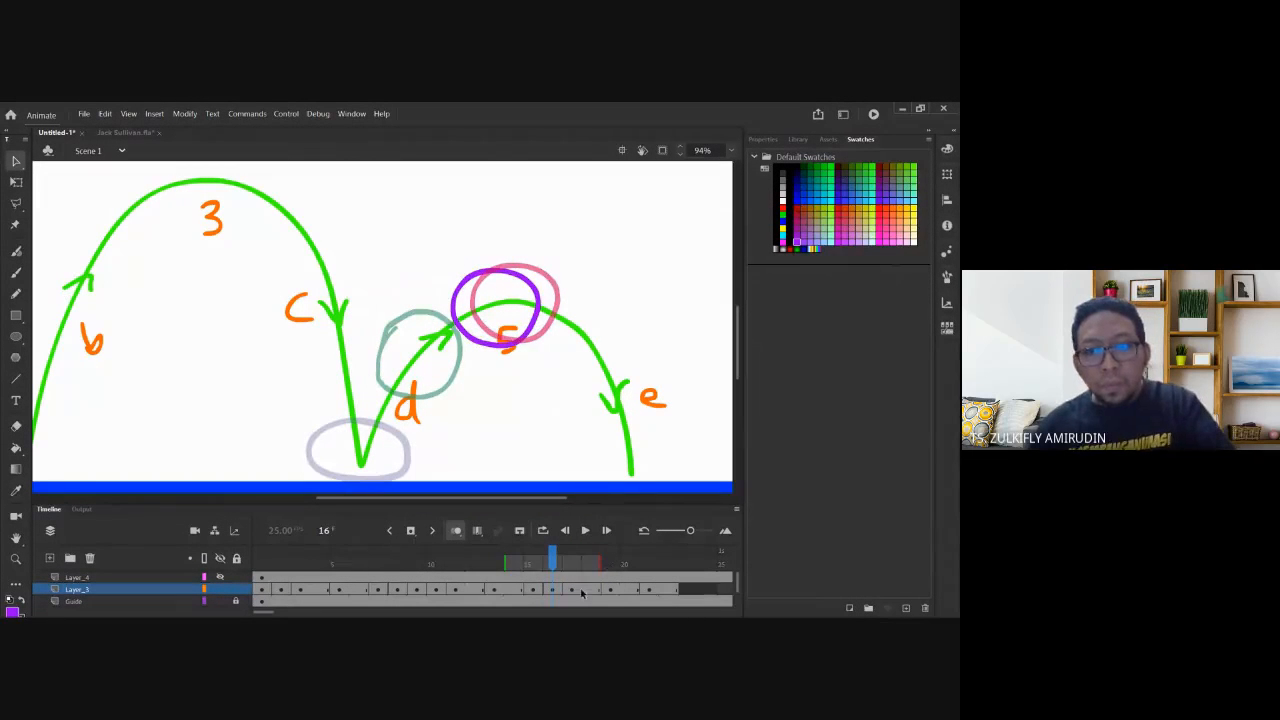
Nudge frame 17's circle right and down, turn off onion skinning, and rewind to frame 1.
click(575, 592)
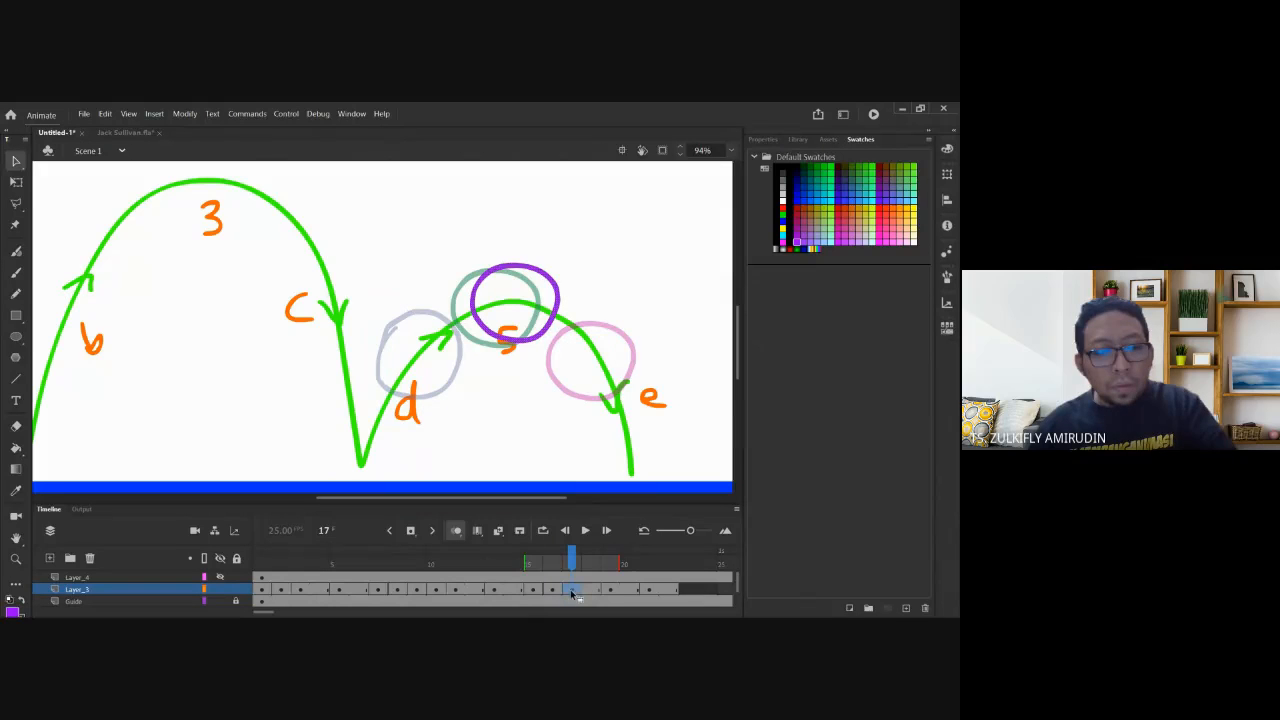
key(period)
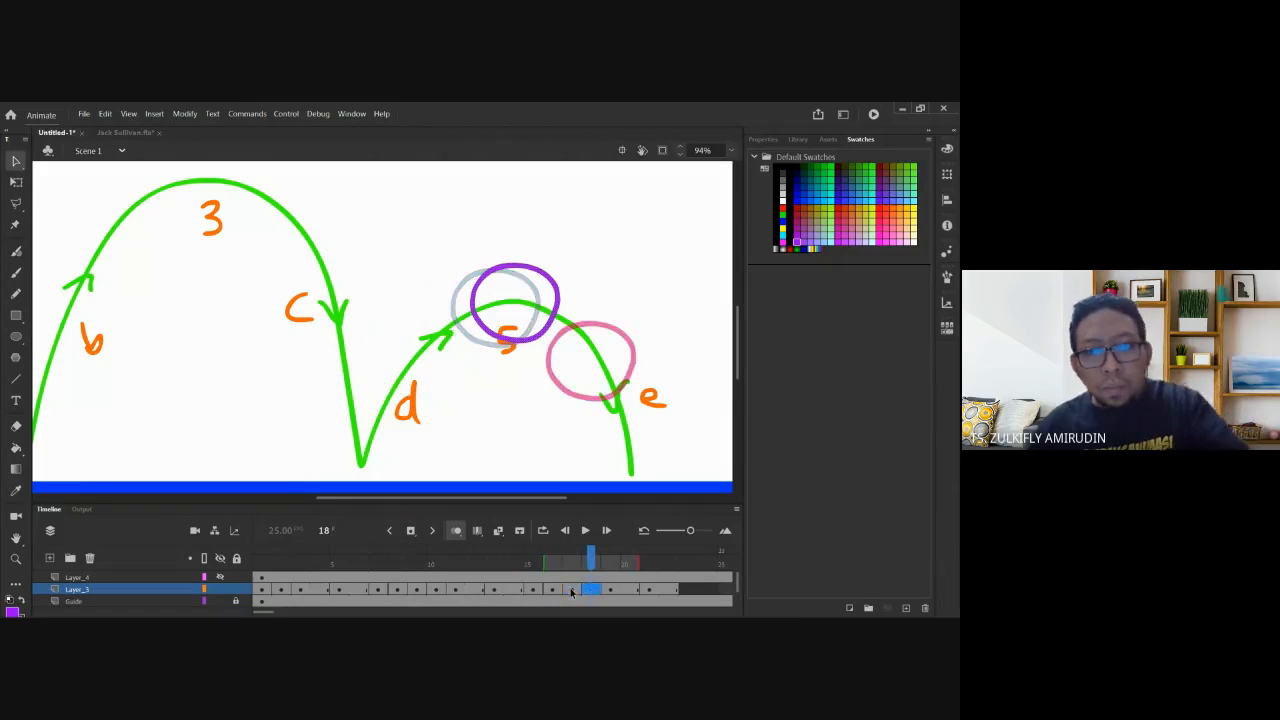
click(572, 592)
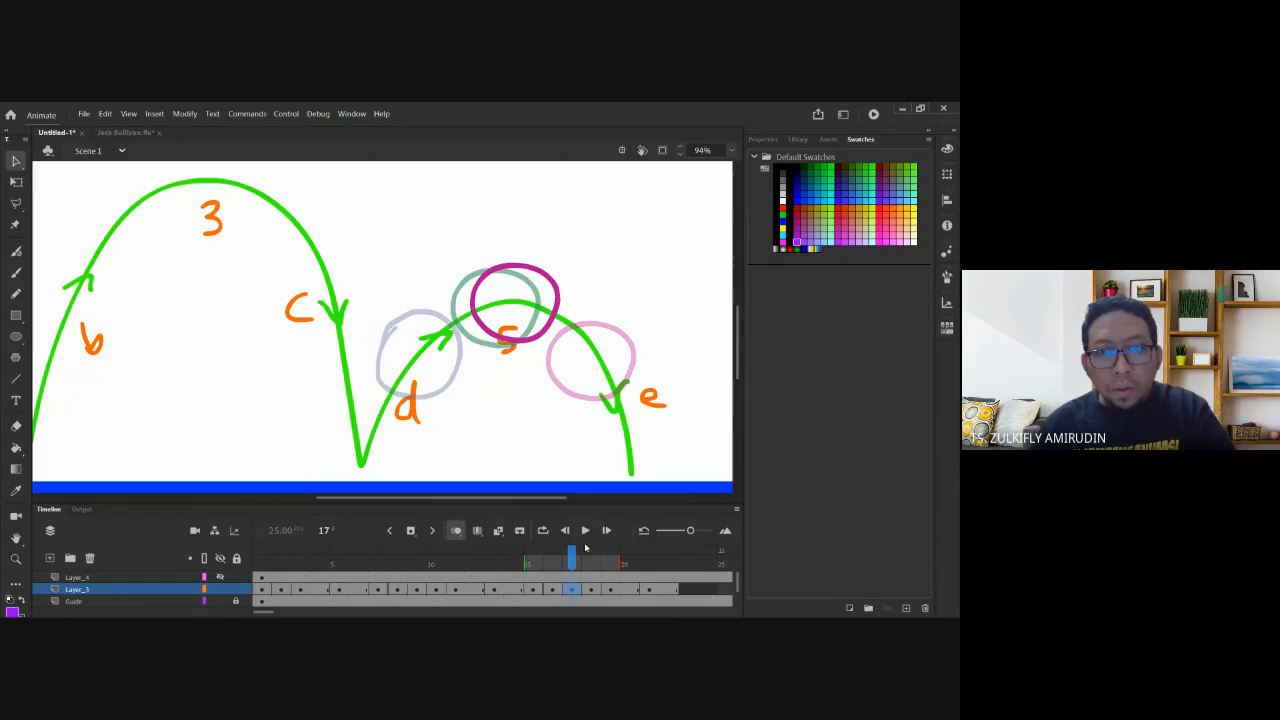
click(534, 339)
key(shift+Right)
key(shift+Right)
key(shift+Right)
key(shift+Down)
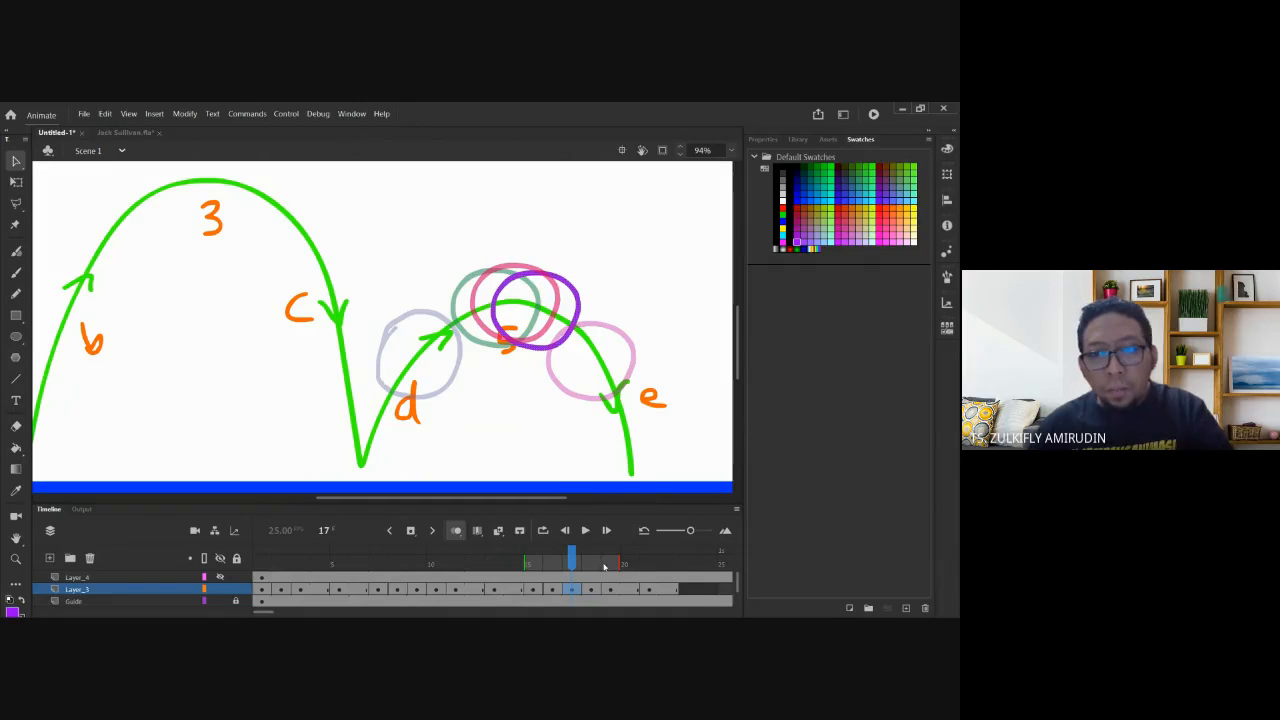
click(455, 530)
drag(555, 567, 261, 567)
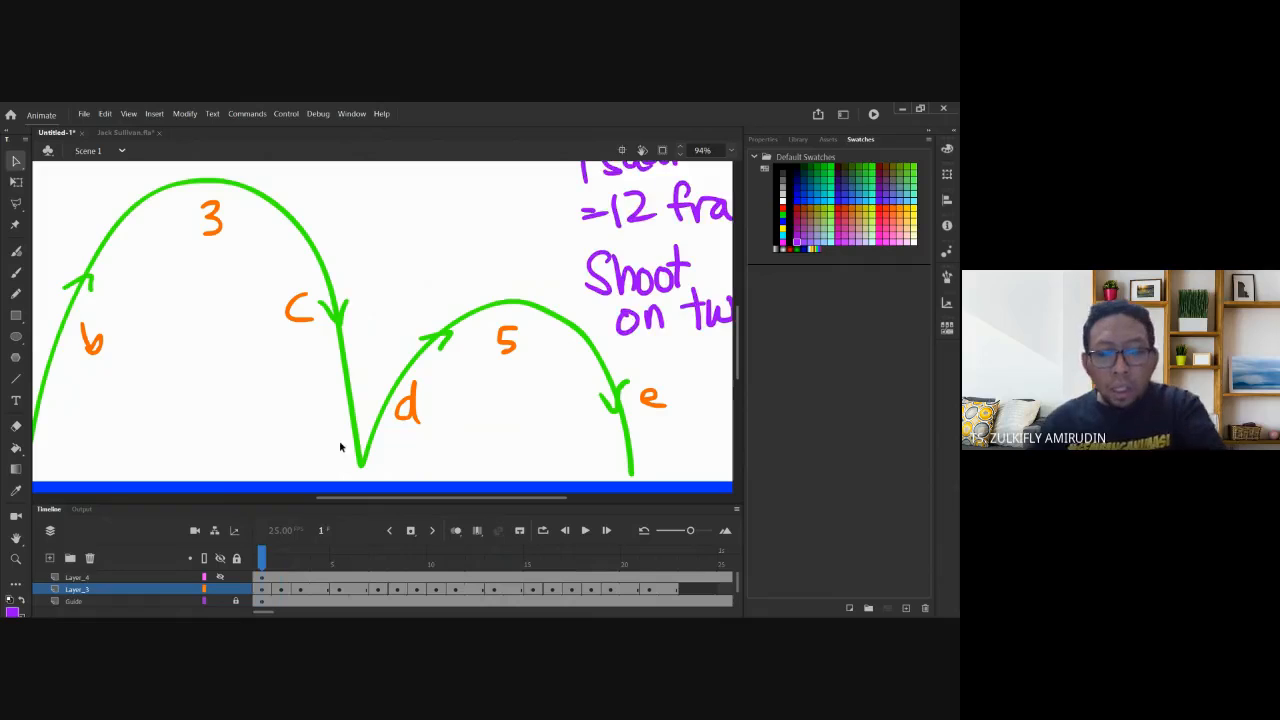
Zoom out and flip through frames 15–18 to compare the ball spacing around bounce 5.
key(ctrl+minus)
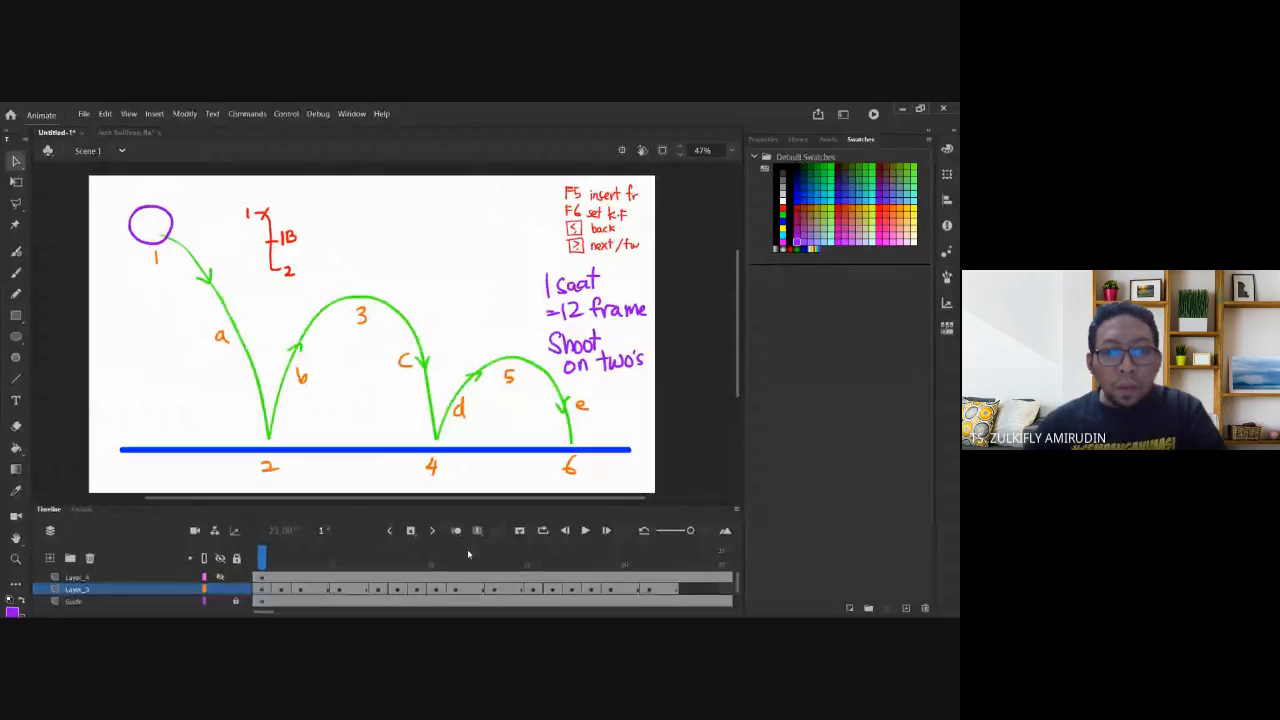
key(period)
key(period)
key(period)
key(period)
key(period)
key(period)
key(period)
key(period)
key(period)
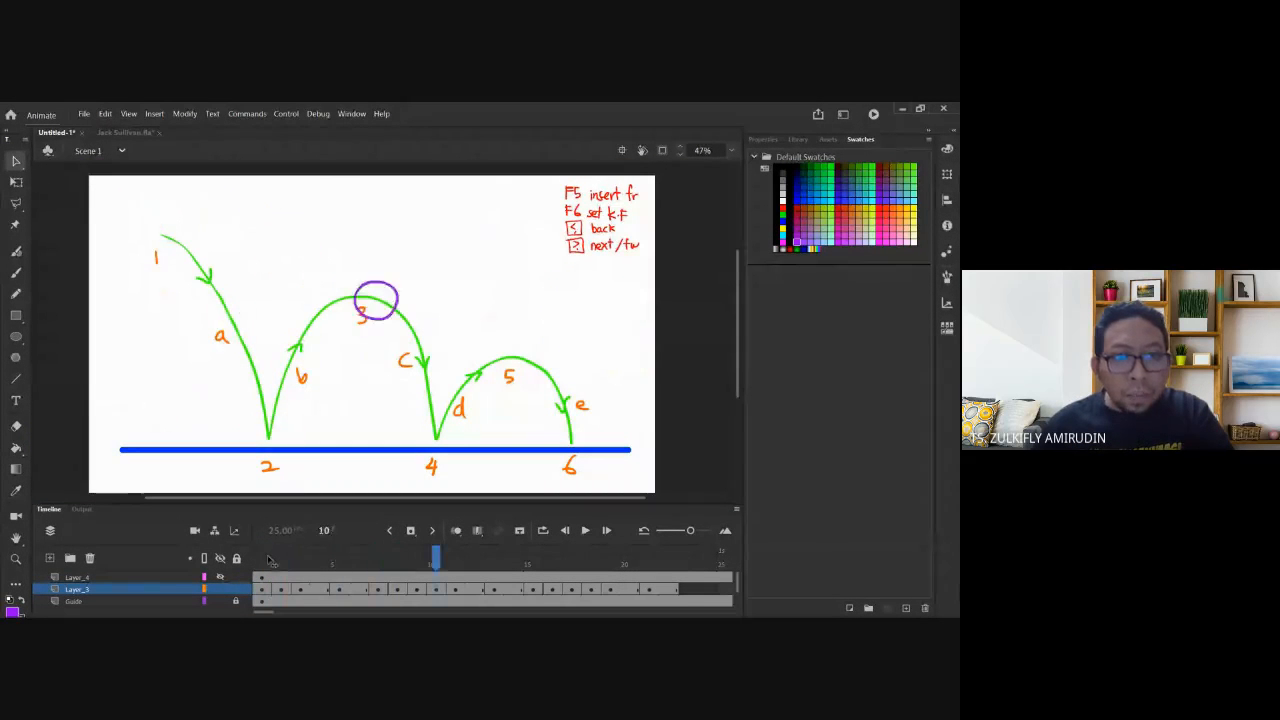
key(period)
key(period)
key(period)
key(period)
key(period)
key(period)
key(period)
key(period)
key(comma)
key(comma)
key(comma)
key(comma)
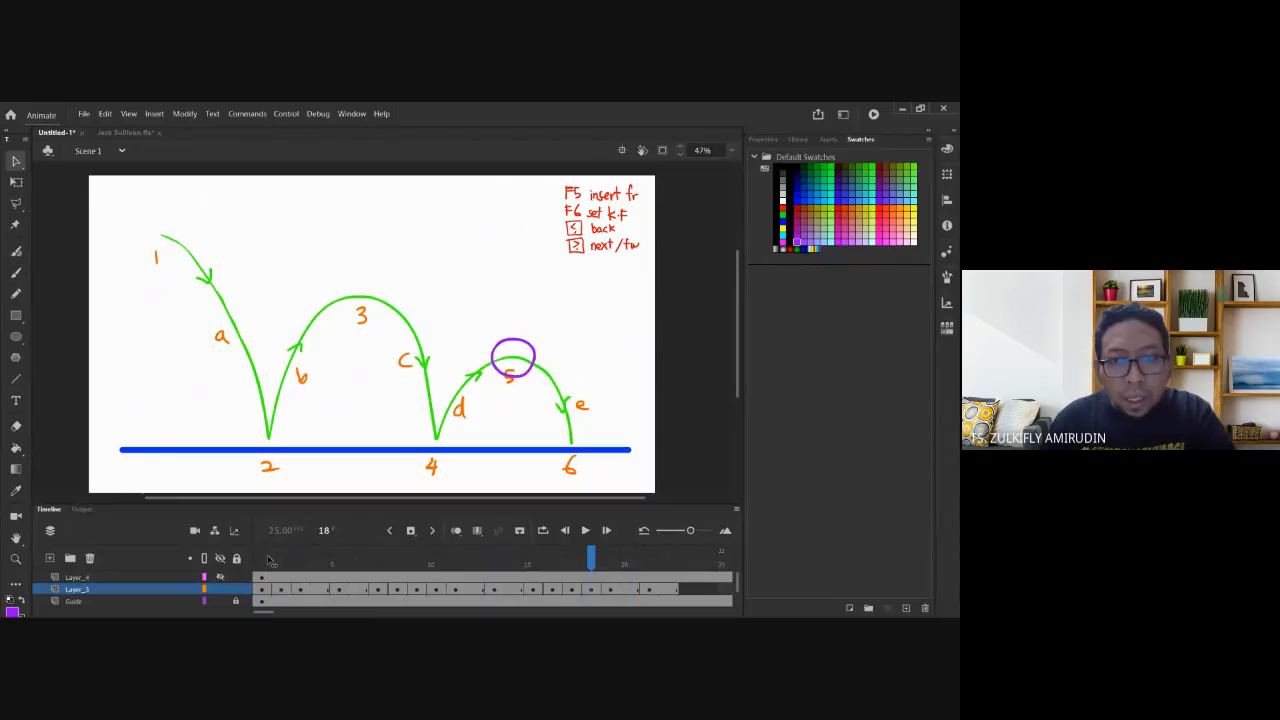
key(comma)
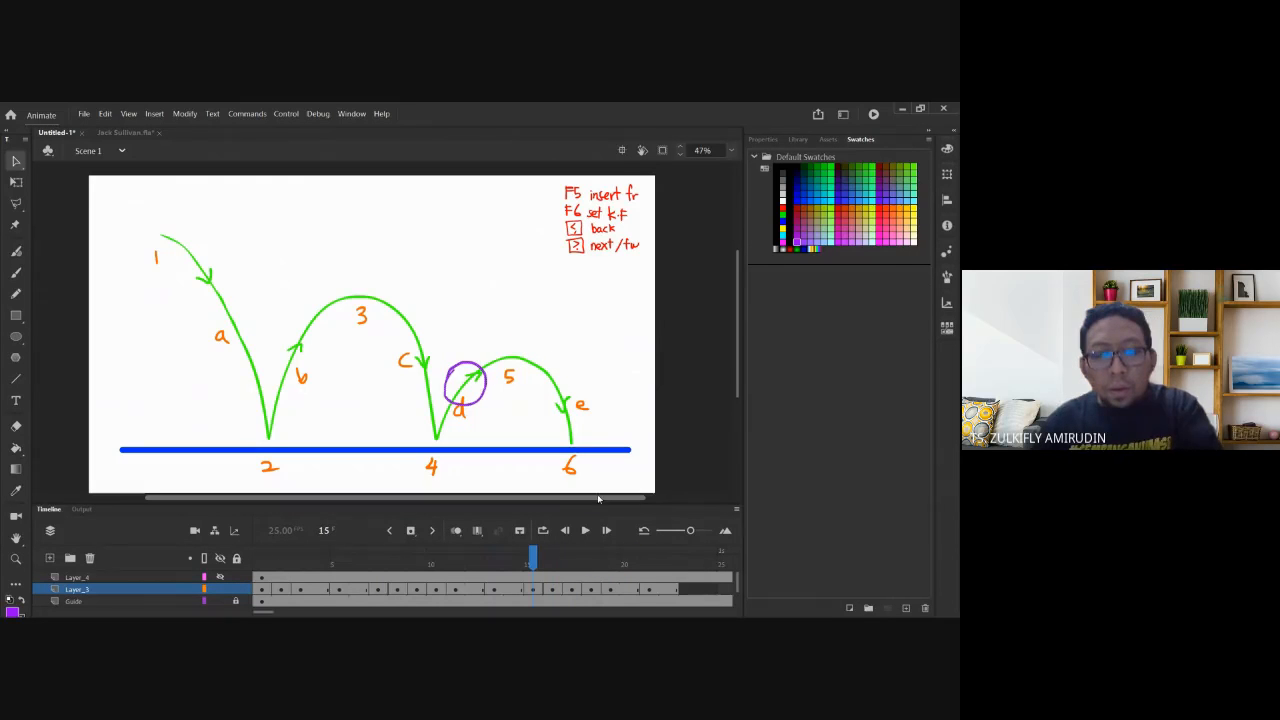
key(period)
key(period)
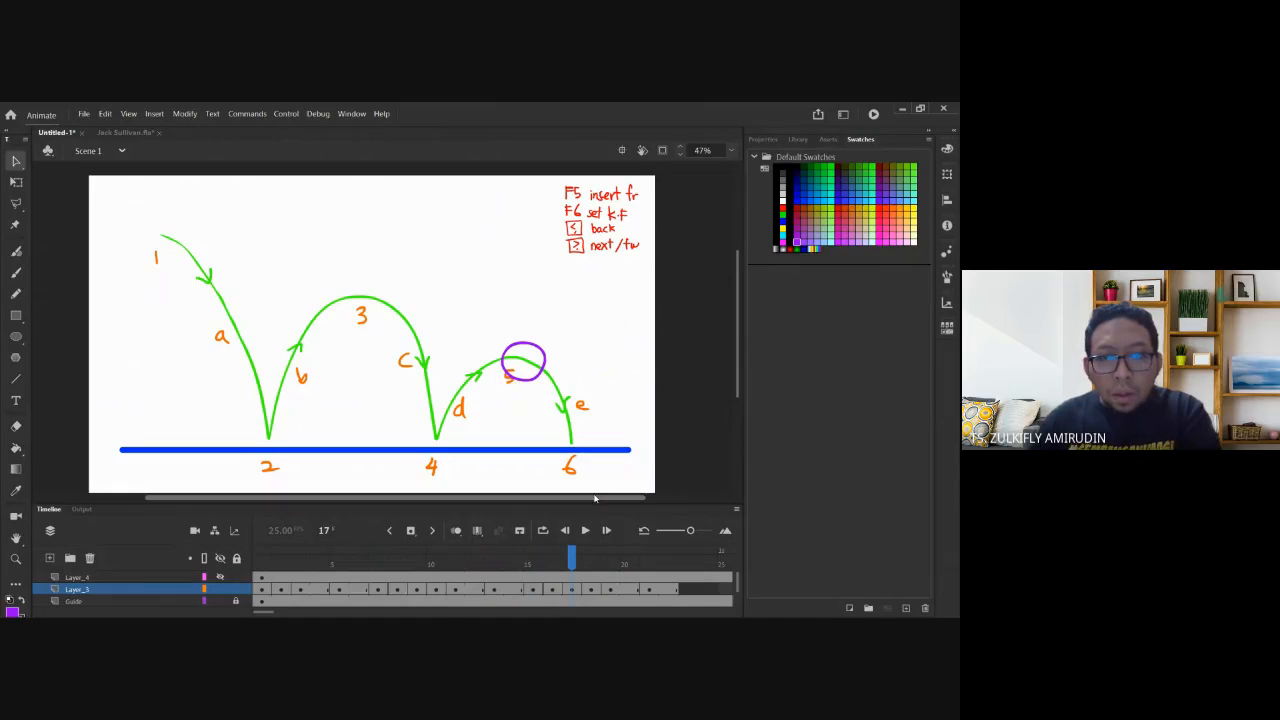
key(period)
key(comma)
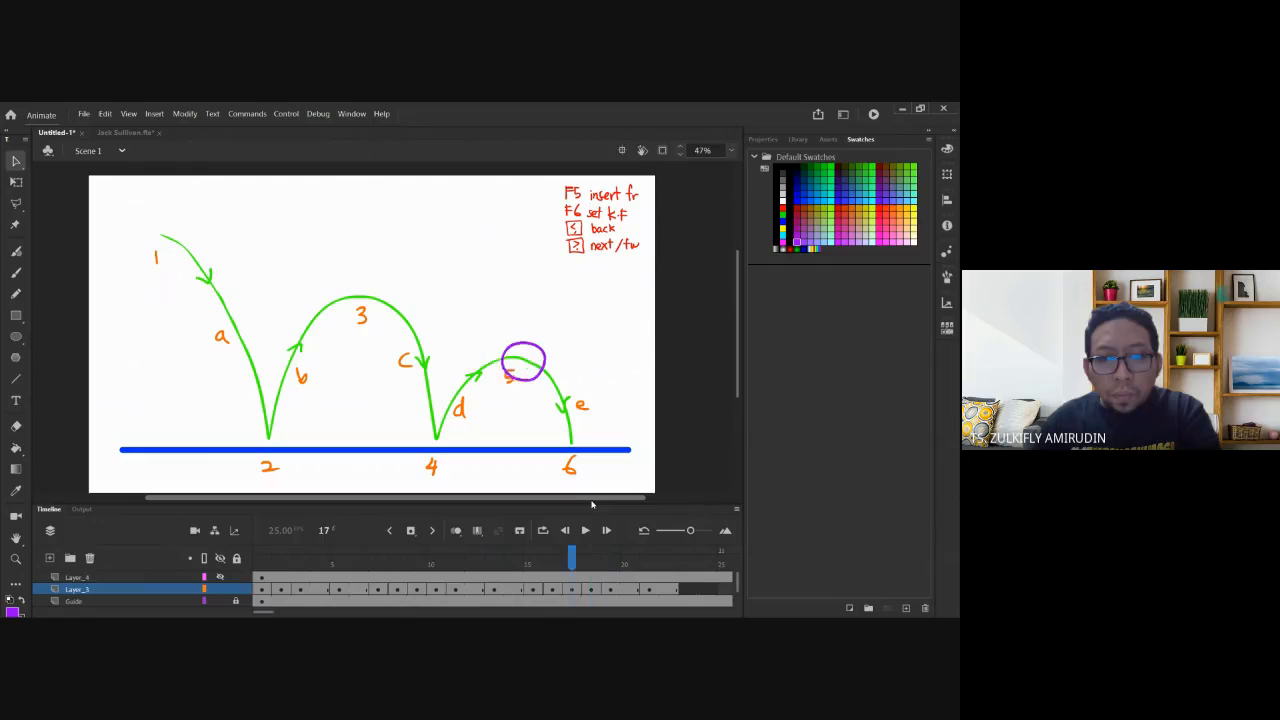
key(comma)
key(comma)
key(period)
key(period)
key(comma)
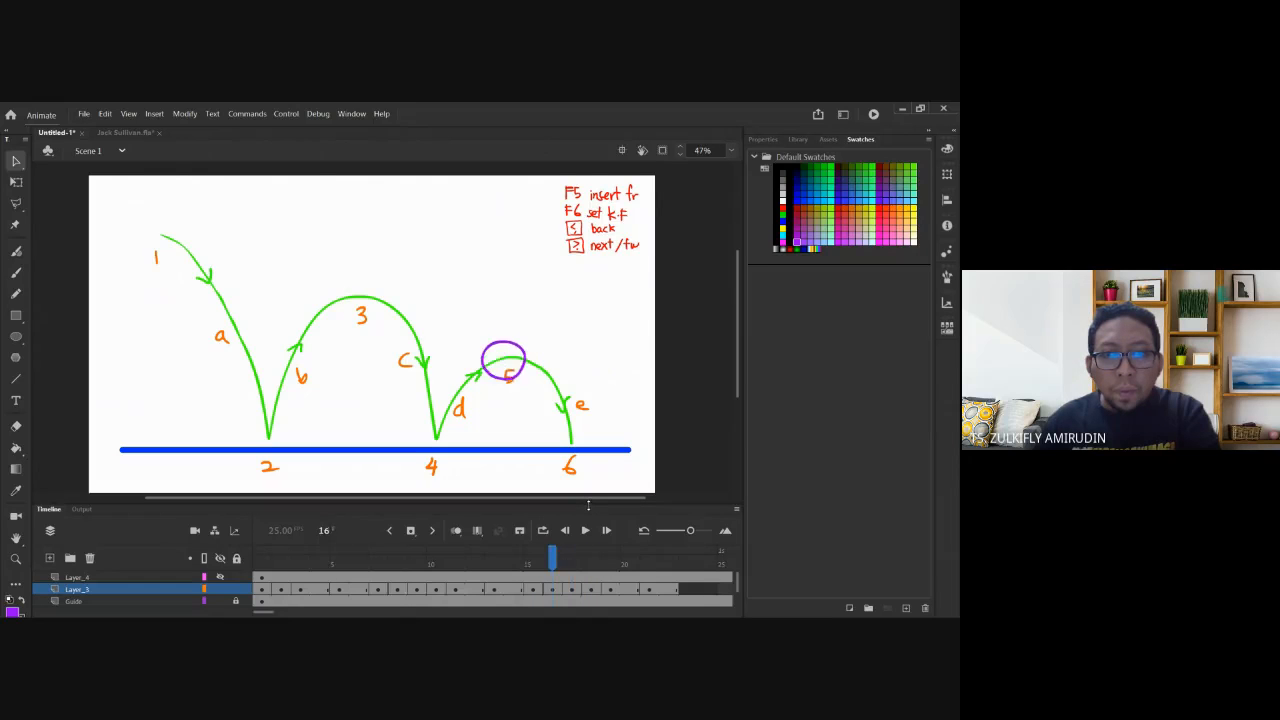
key(period)
key(period)
key(comma)
key(period)
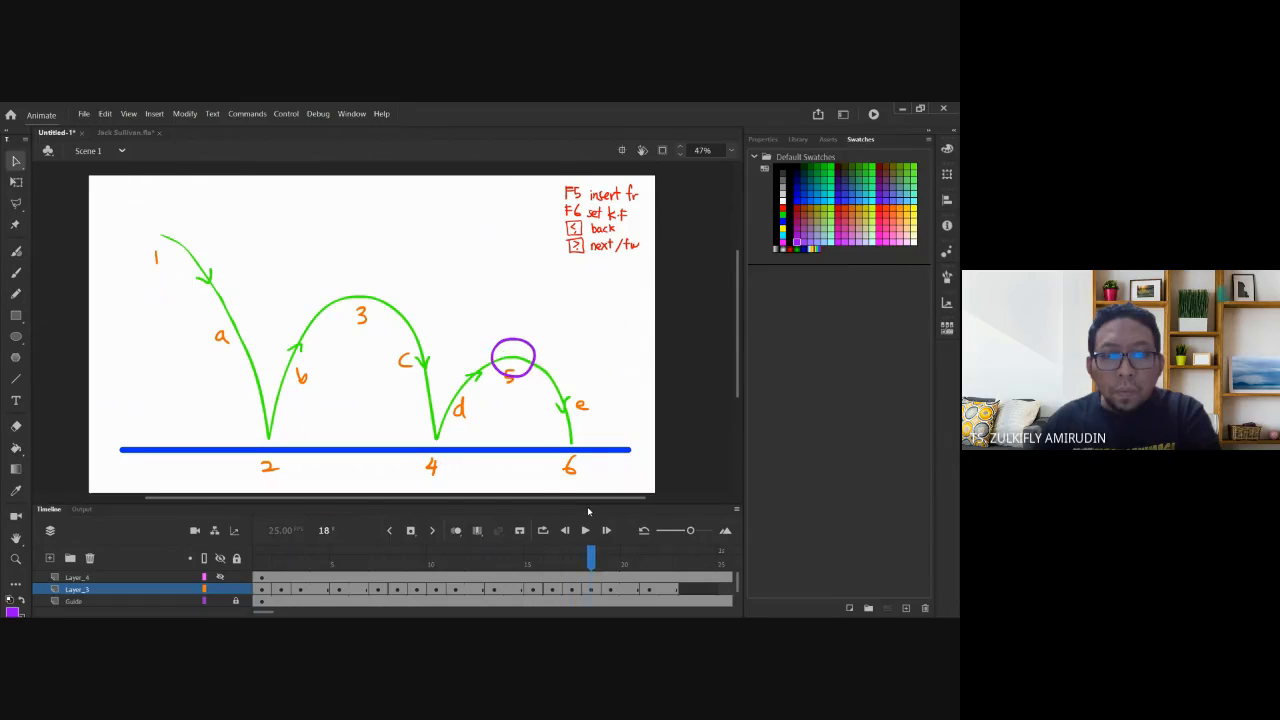
Delete the ball drawing on frame 17 and check it against frame 18.
key(comma)
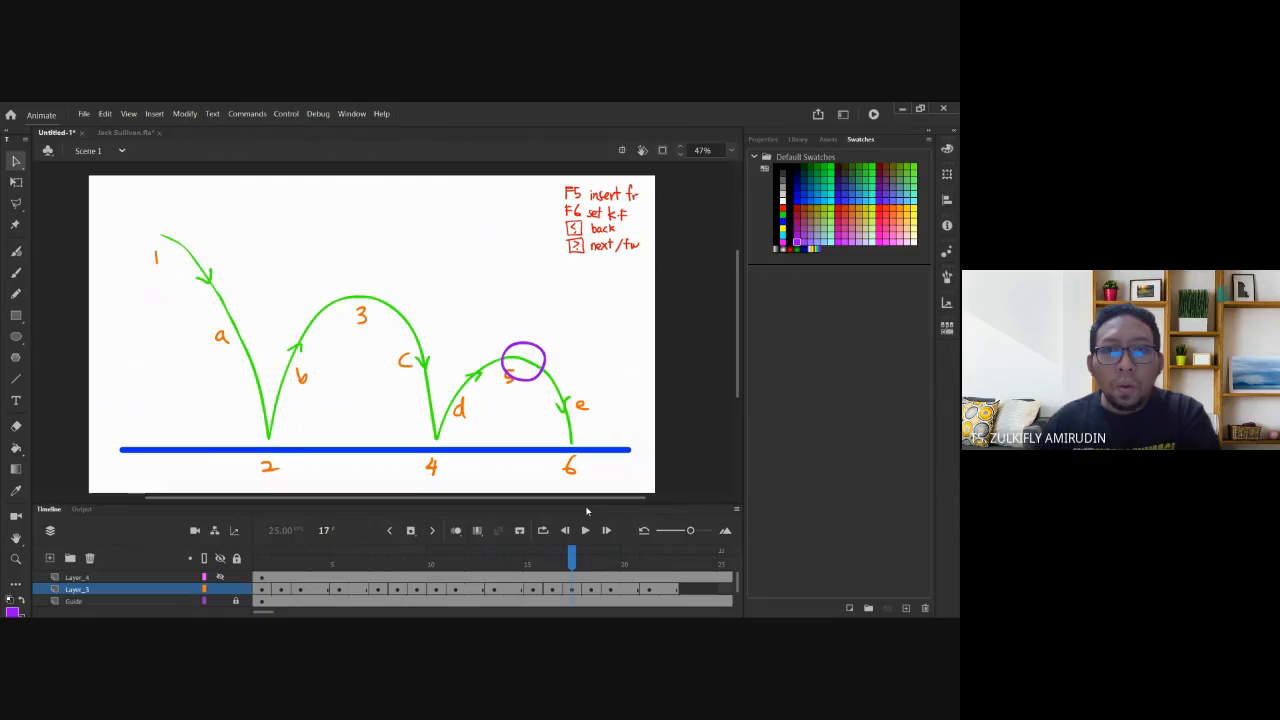
key(period)
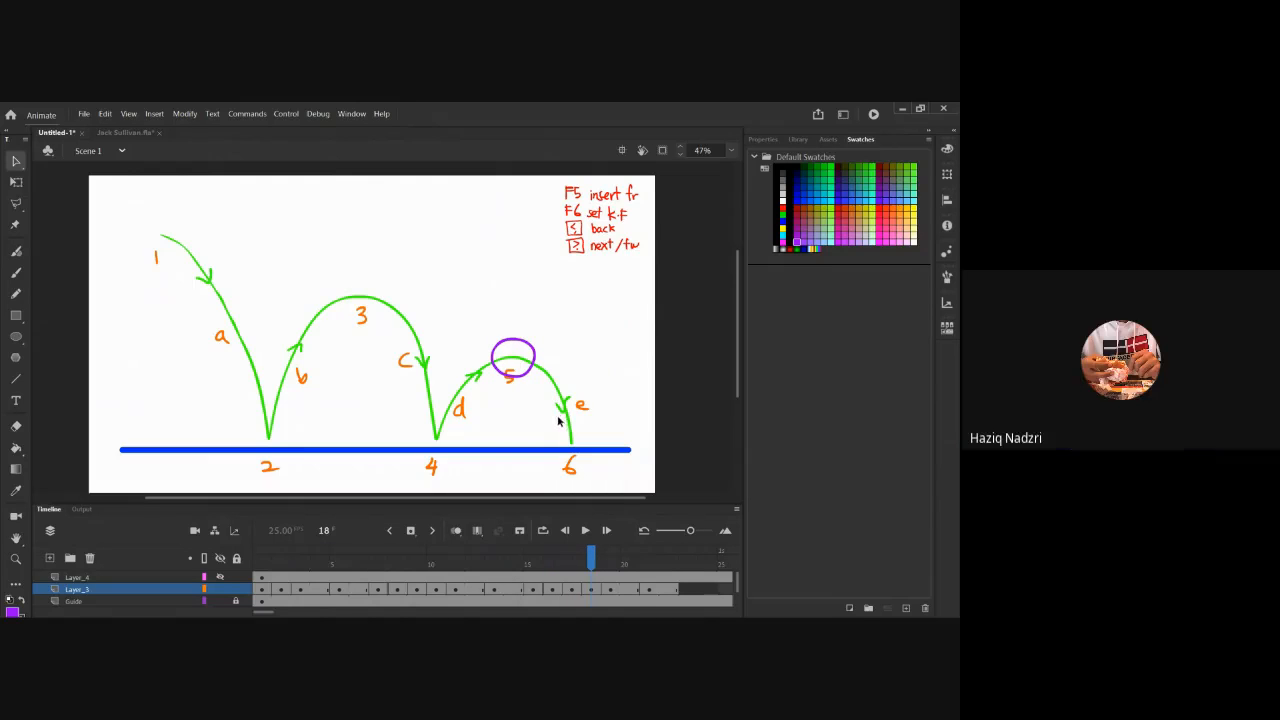
key(comma)
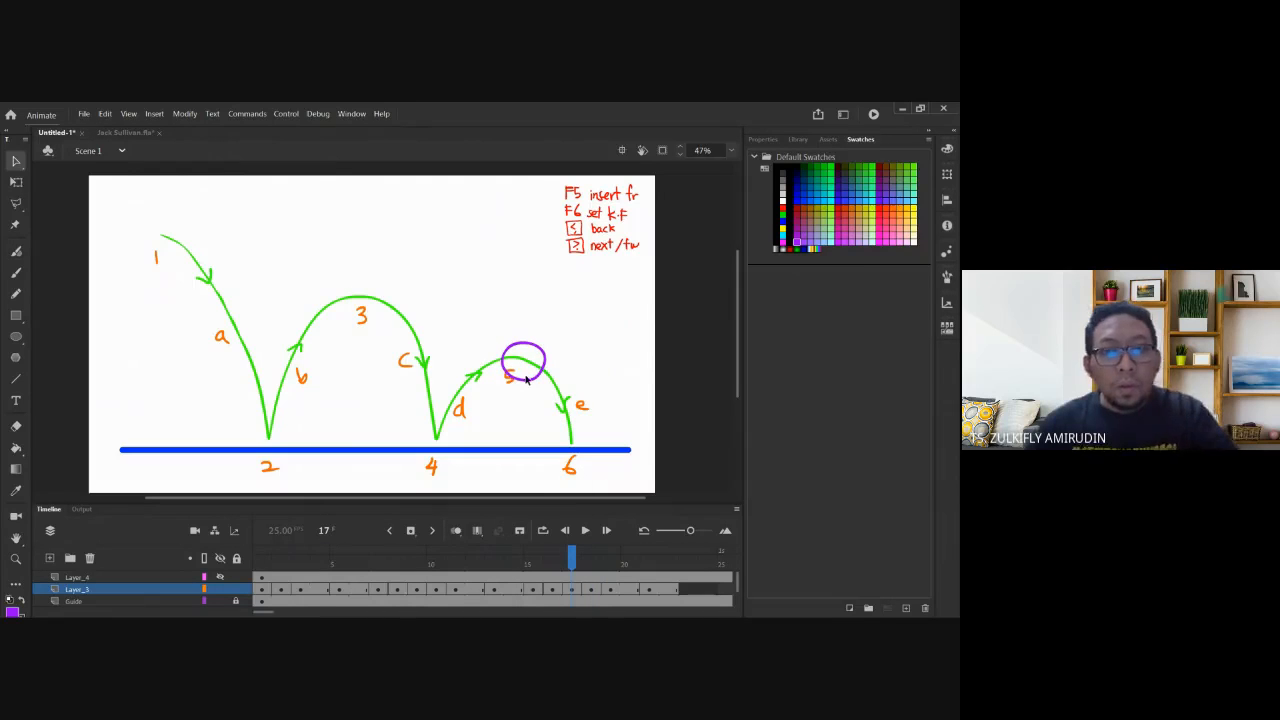
key(Delete)
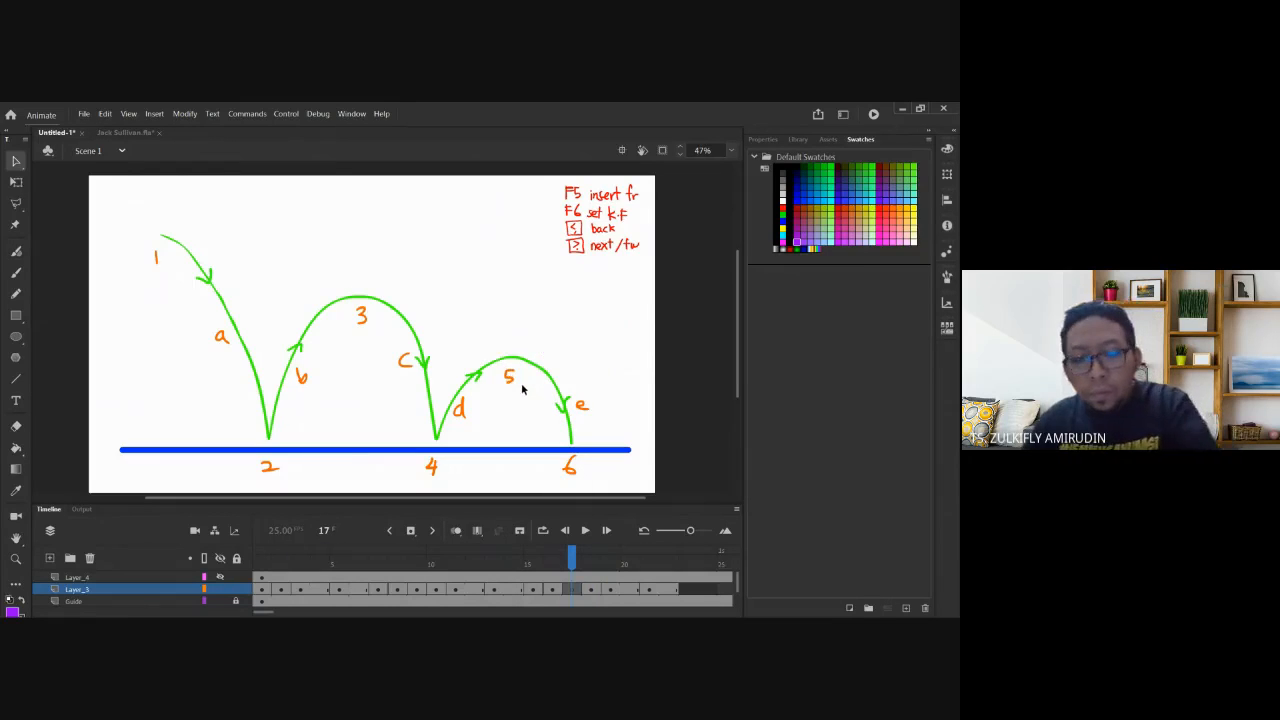
key(period)
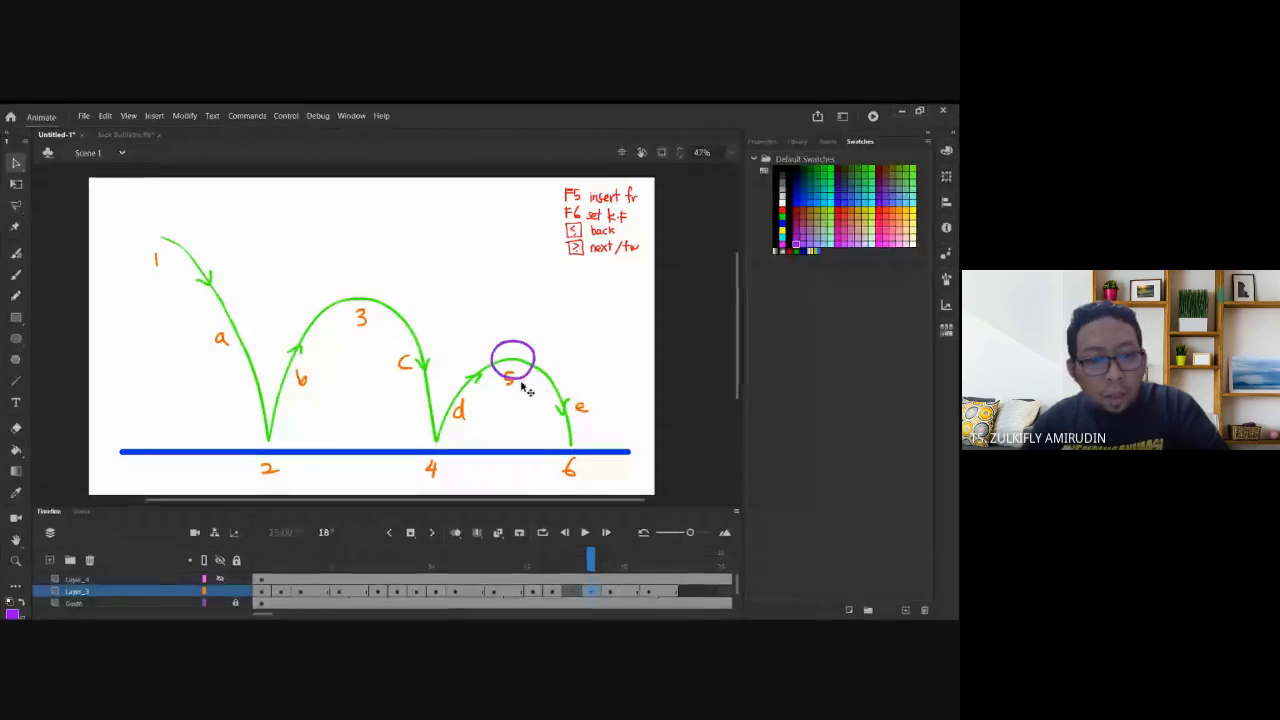
key(comma)
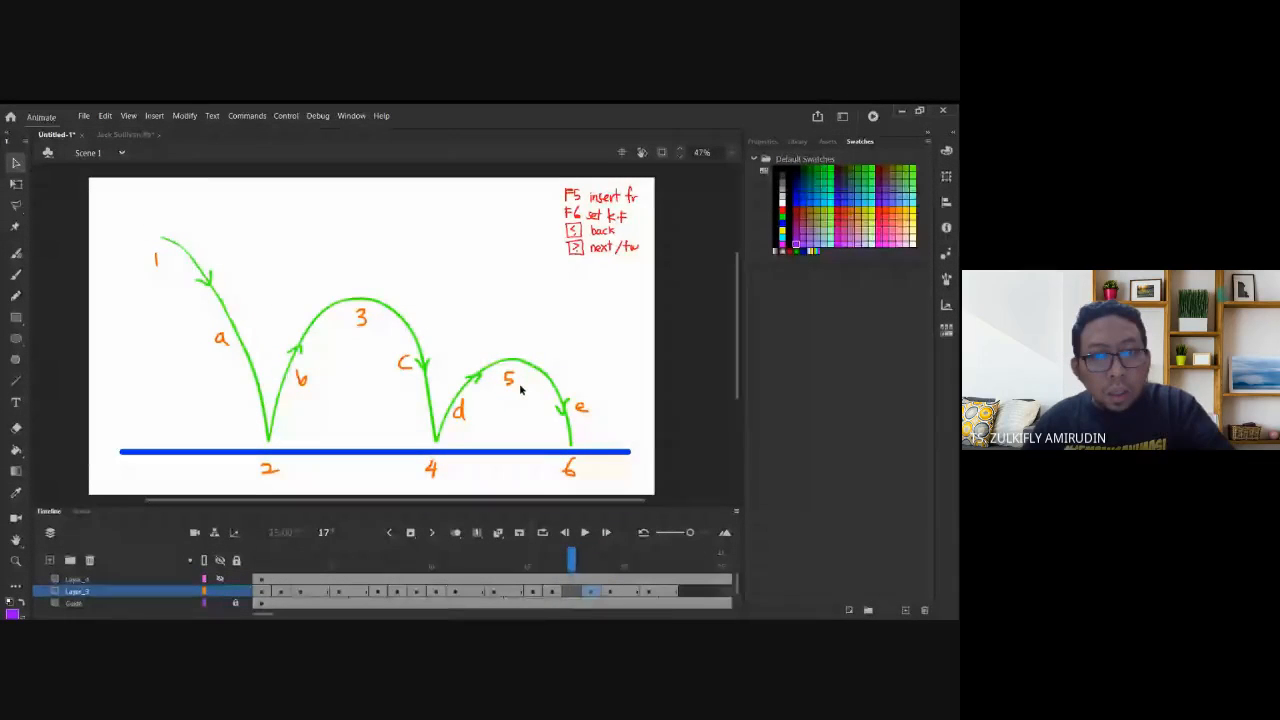
key(period)
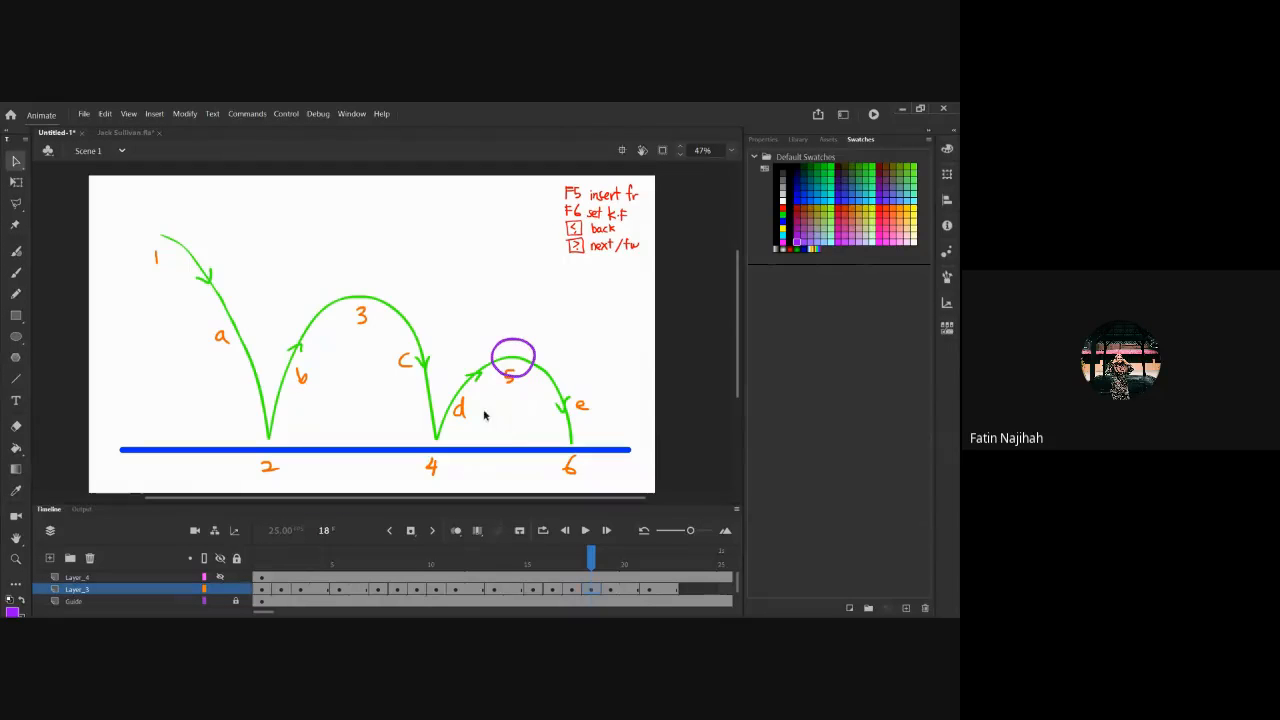
With onion skin on, nudge the frame-18 ball twice right and down along the fifth arc.
click(455, 532)
scroll(494, 391, up, 4)
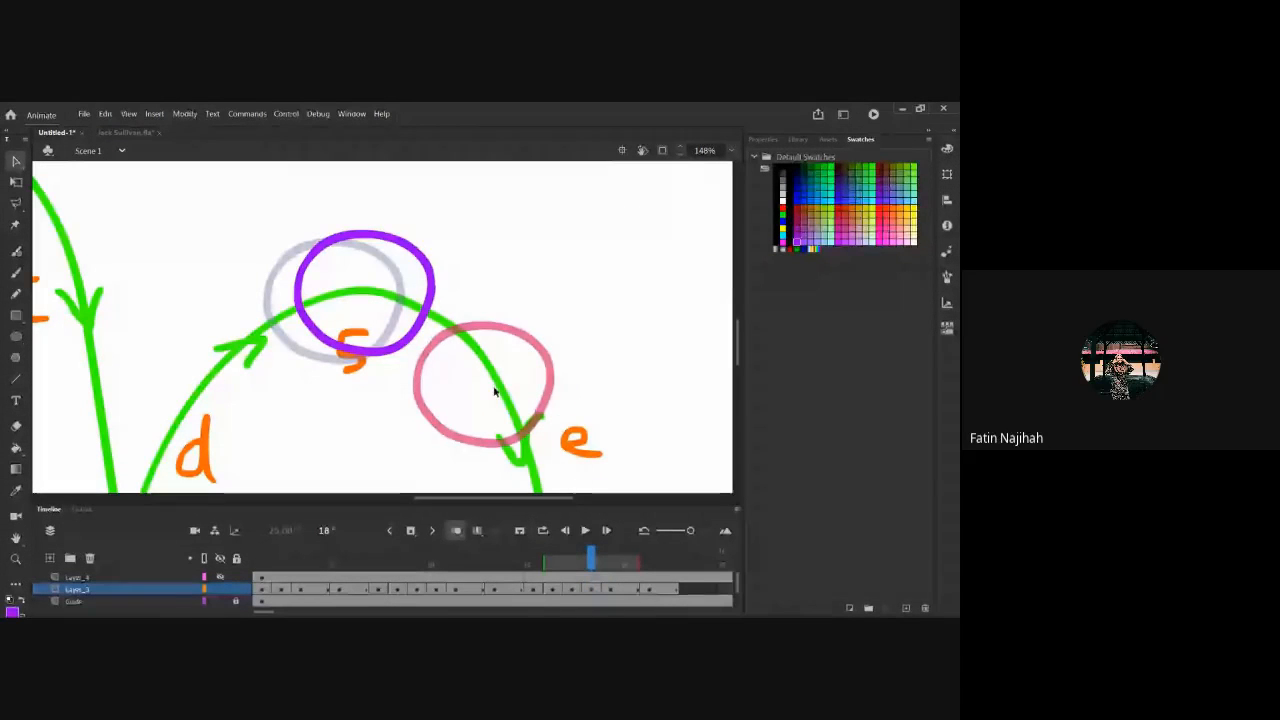
click(399, 351)
key(shift+Right)
key(shift+Right)
key(shift+Down)
key(shift+Right)
key(shift+Right)
key(shift+Down)
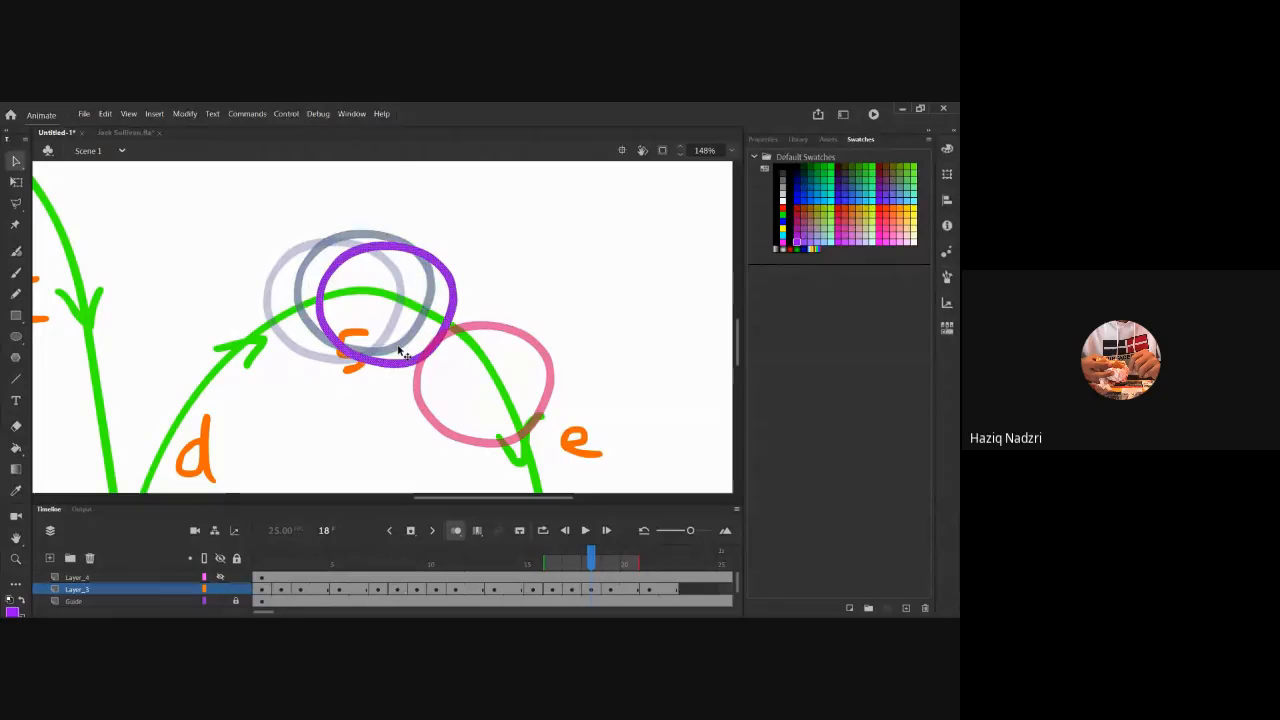
click(506, 322)
scroll(509, 328, down, 2)
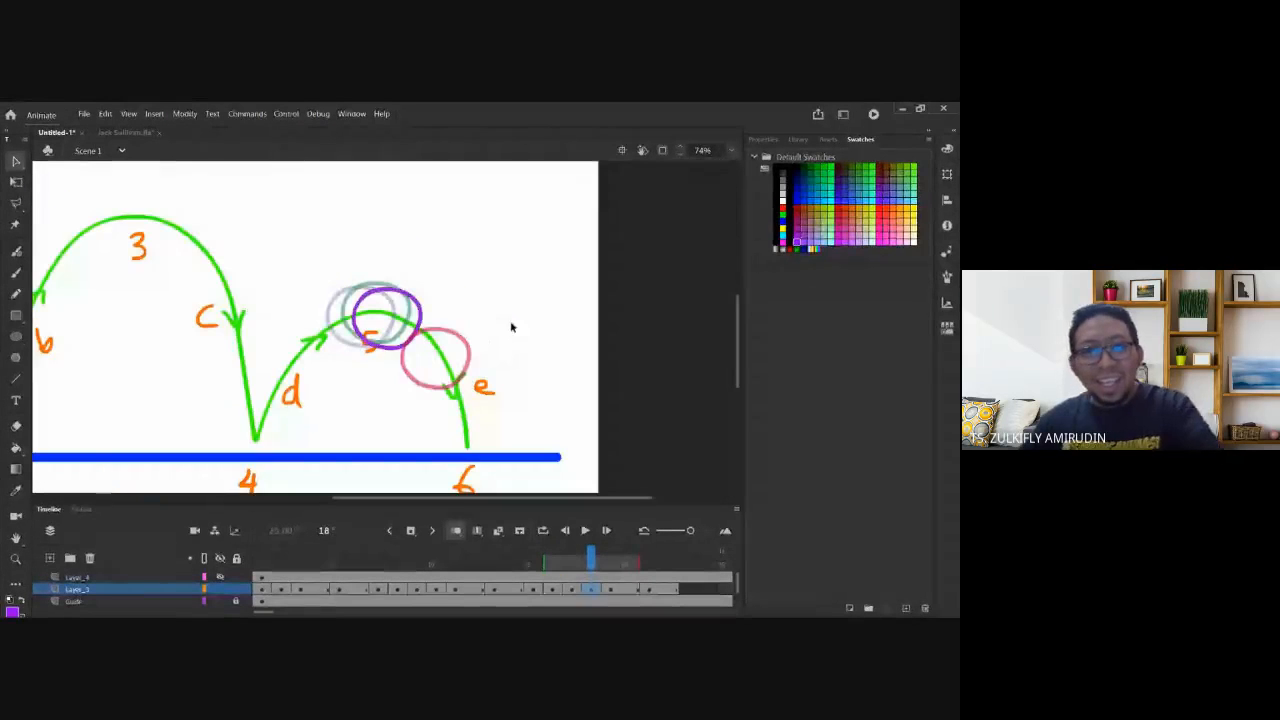
Go to frame 21's ground-contact ball, turn off onion skinning and switch to Free Transform.
key(period)
key(period)
key(period)
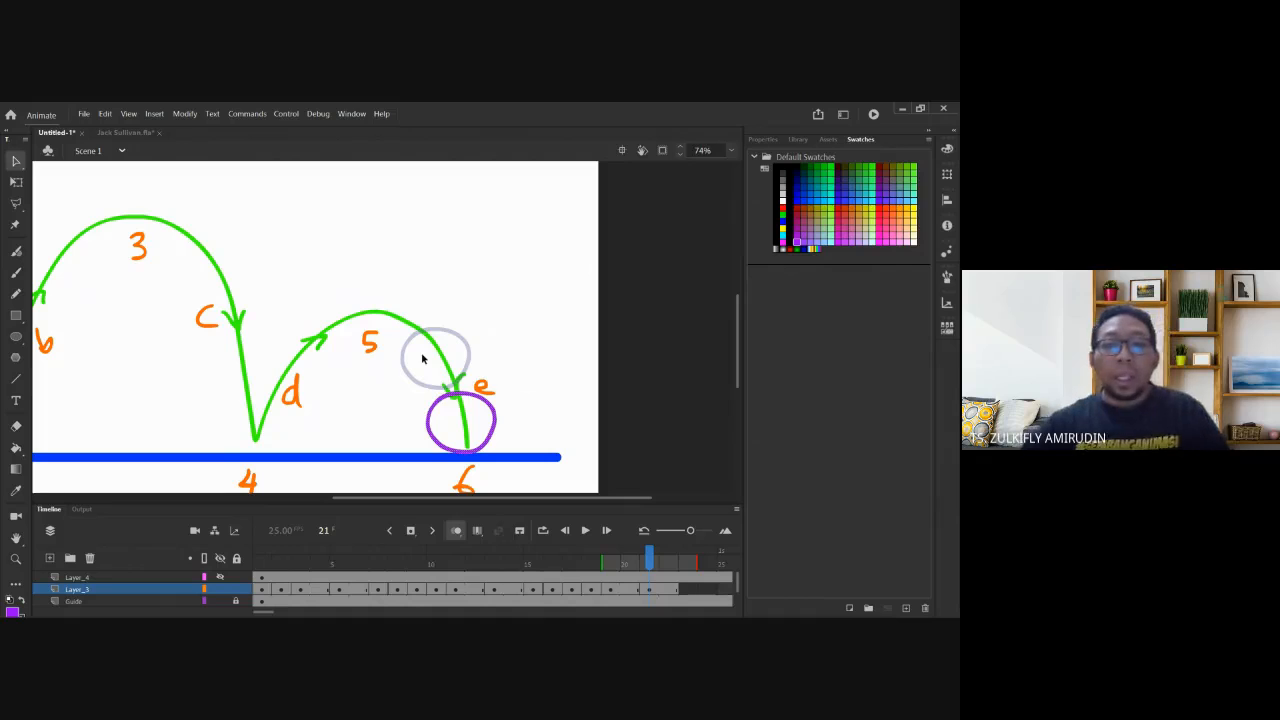
click(647, 590)
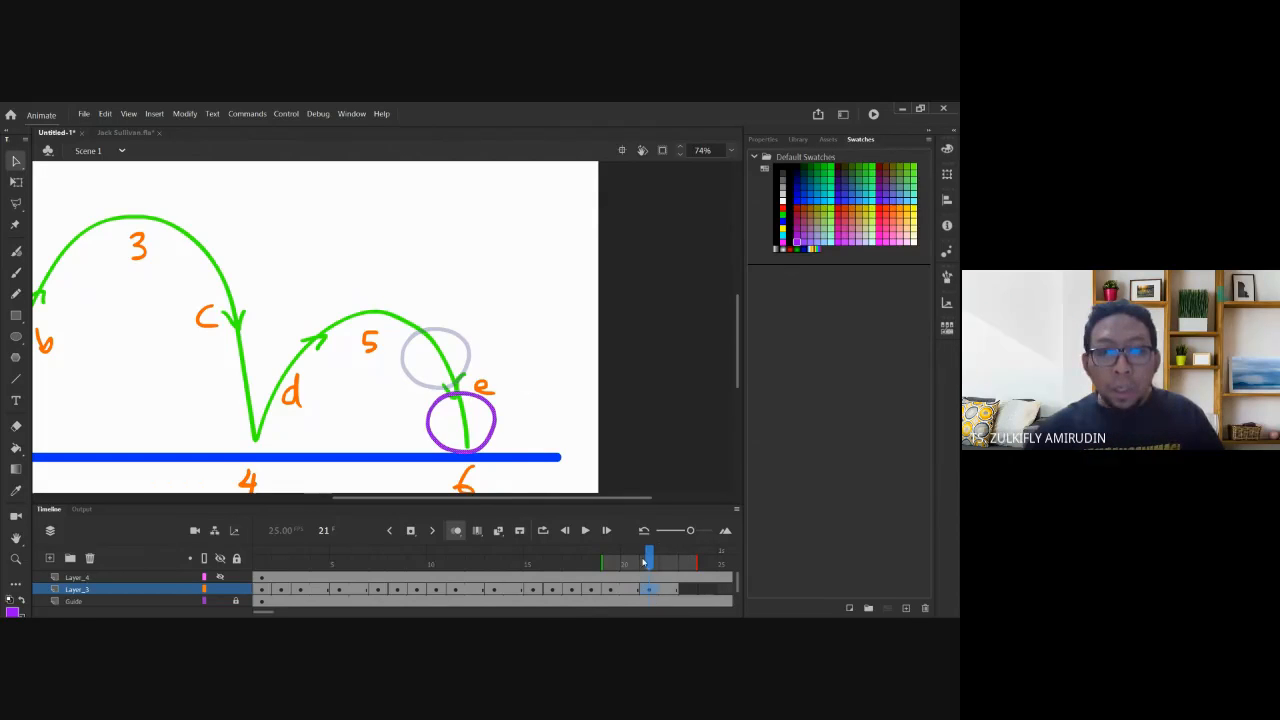
click(671, 590)
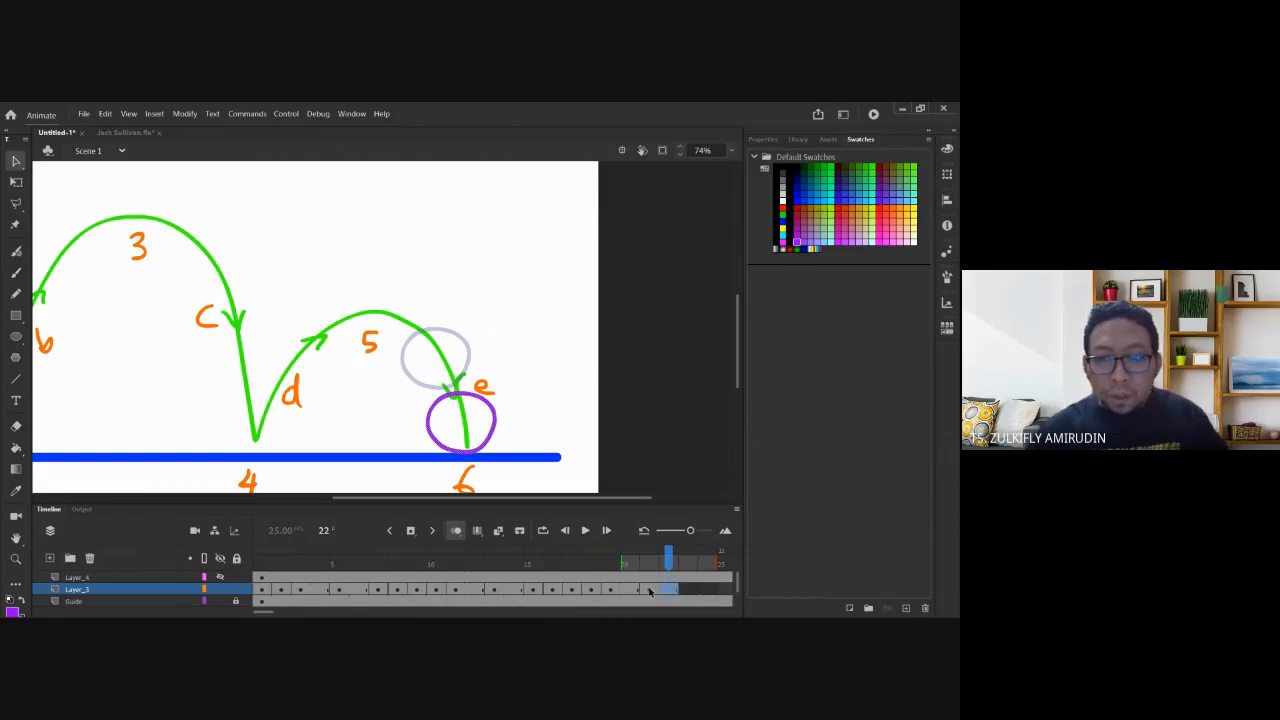
click(649, 590)
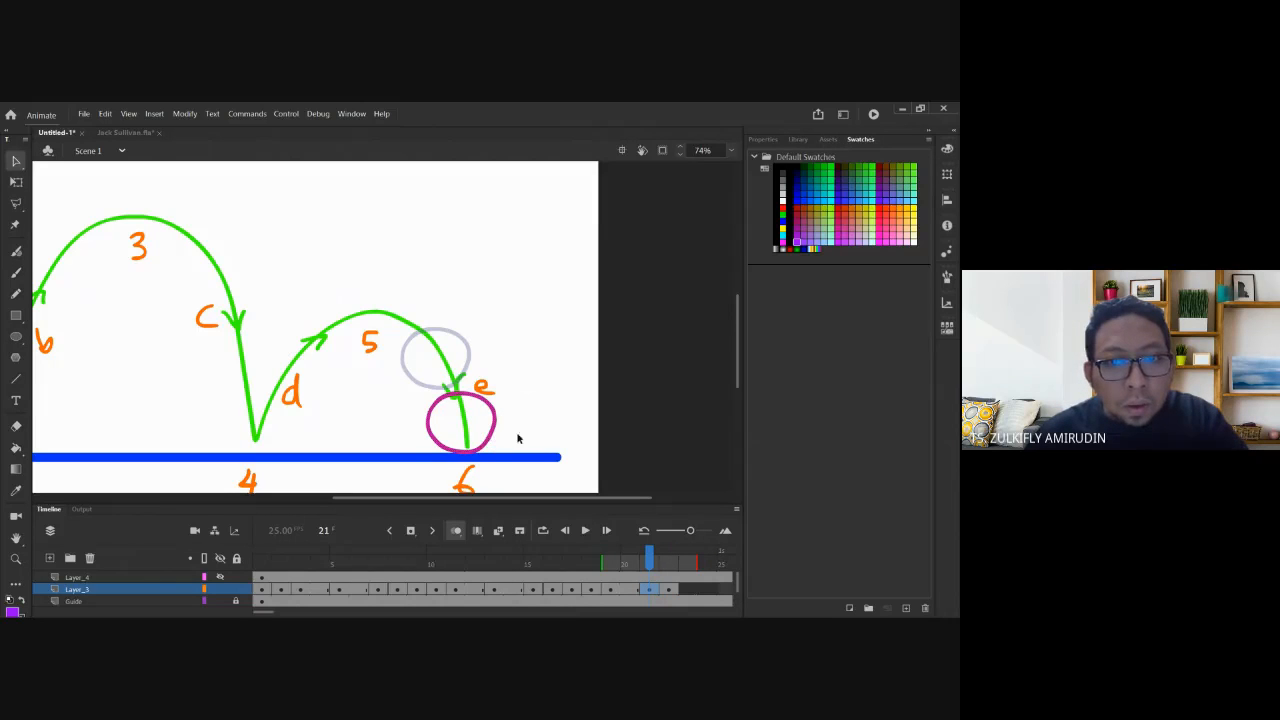
click(456, 531)
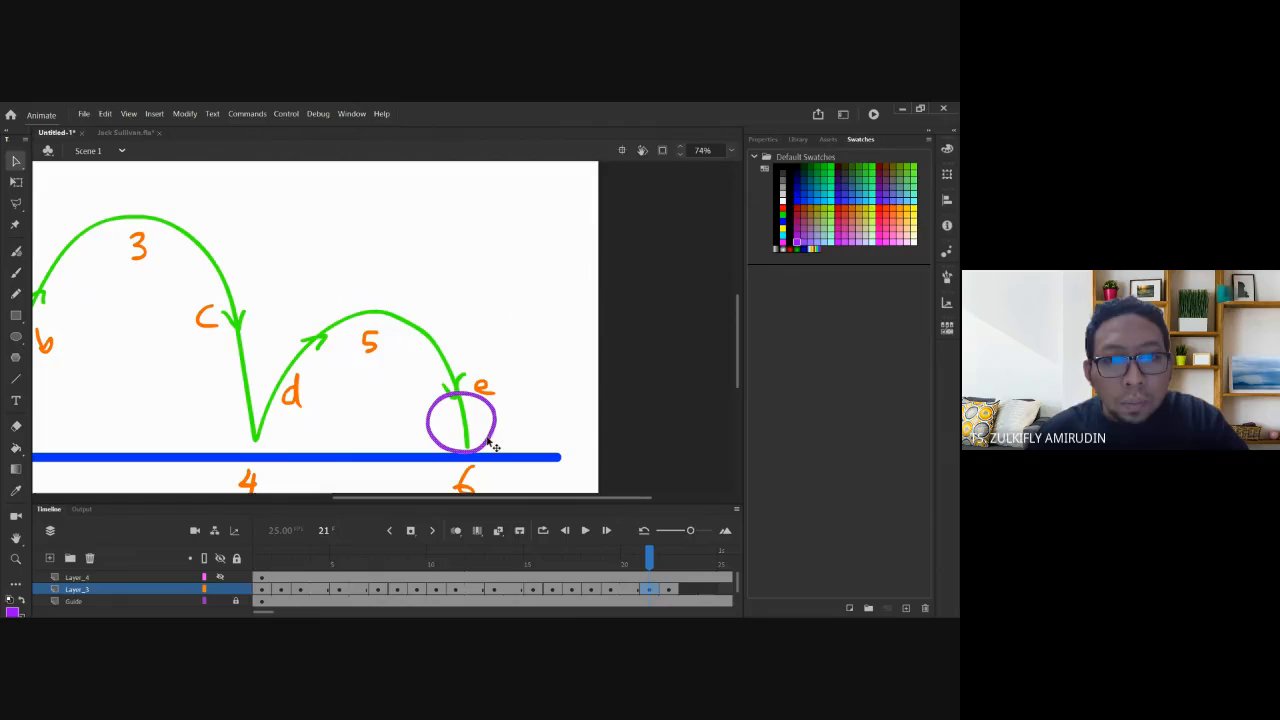
key(q)
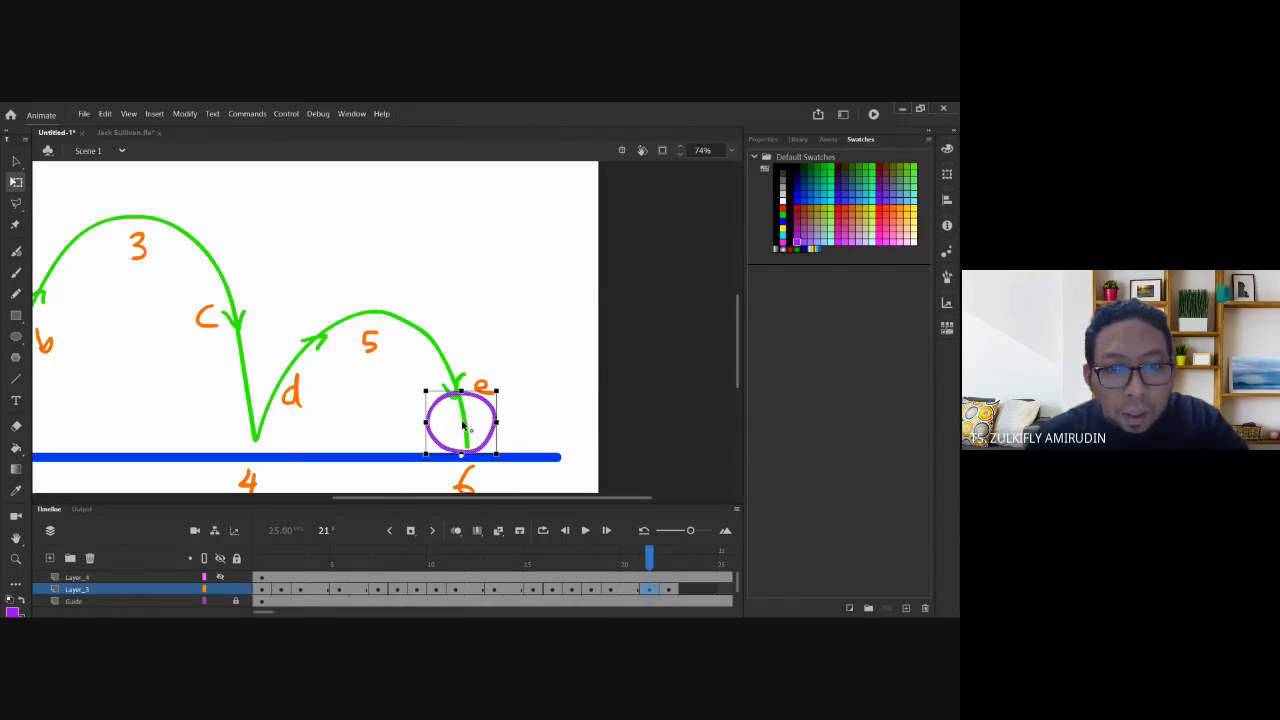
drag(466, 400, 419, 427)
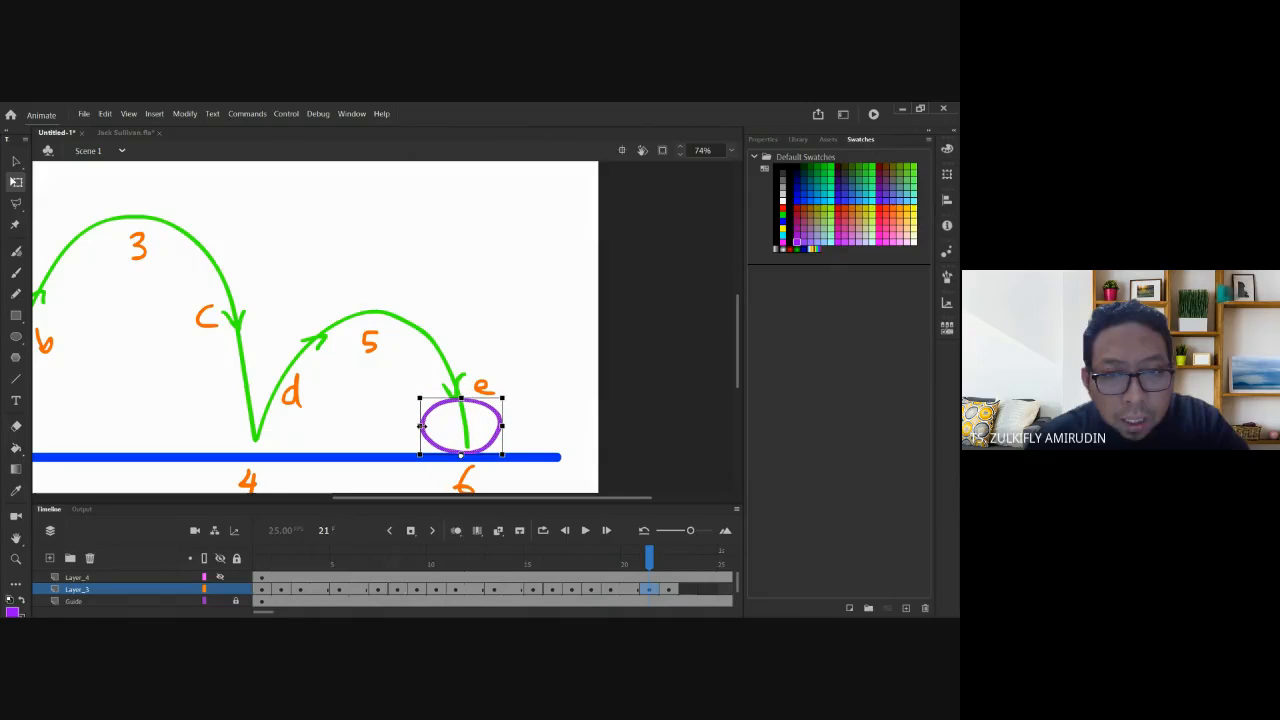
click(668, 590)
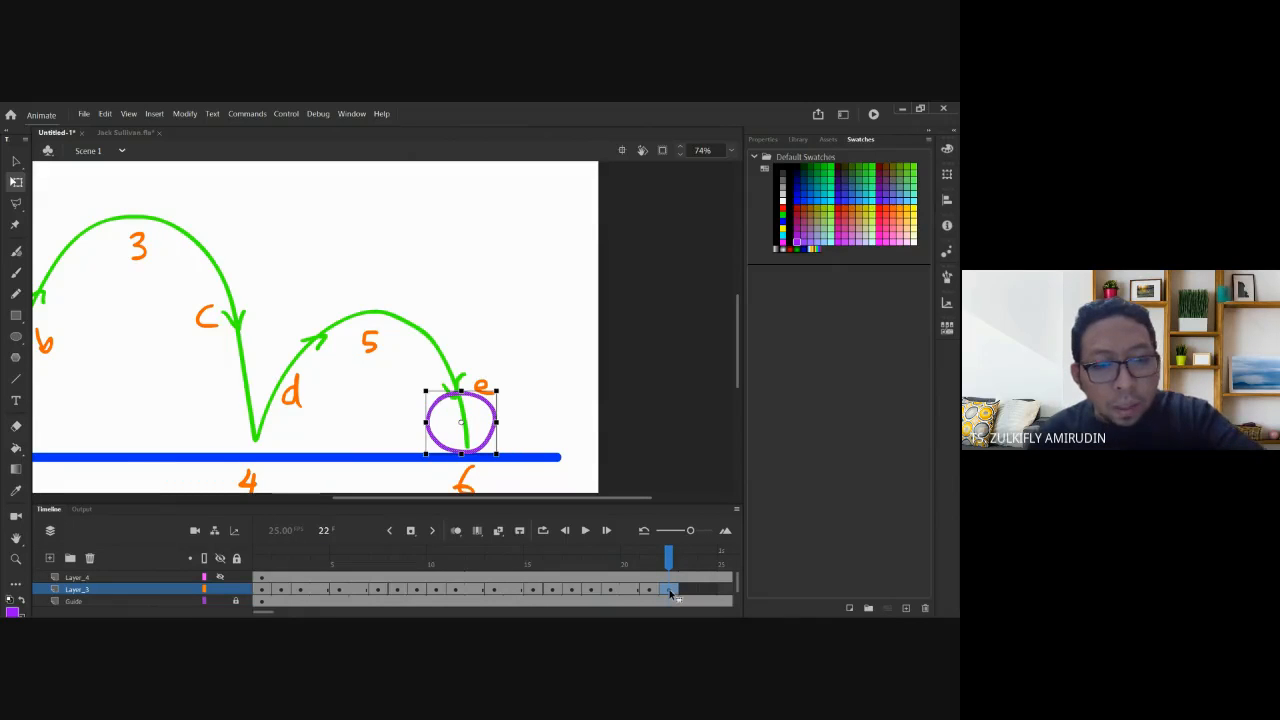
key(F5)
click(671, 594)
key(F6)
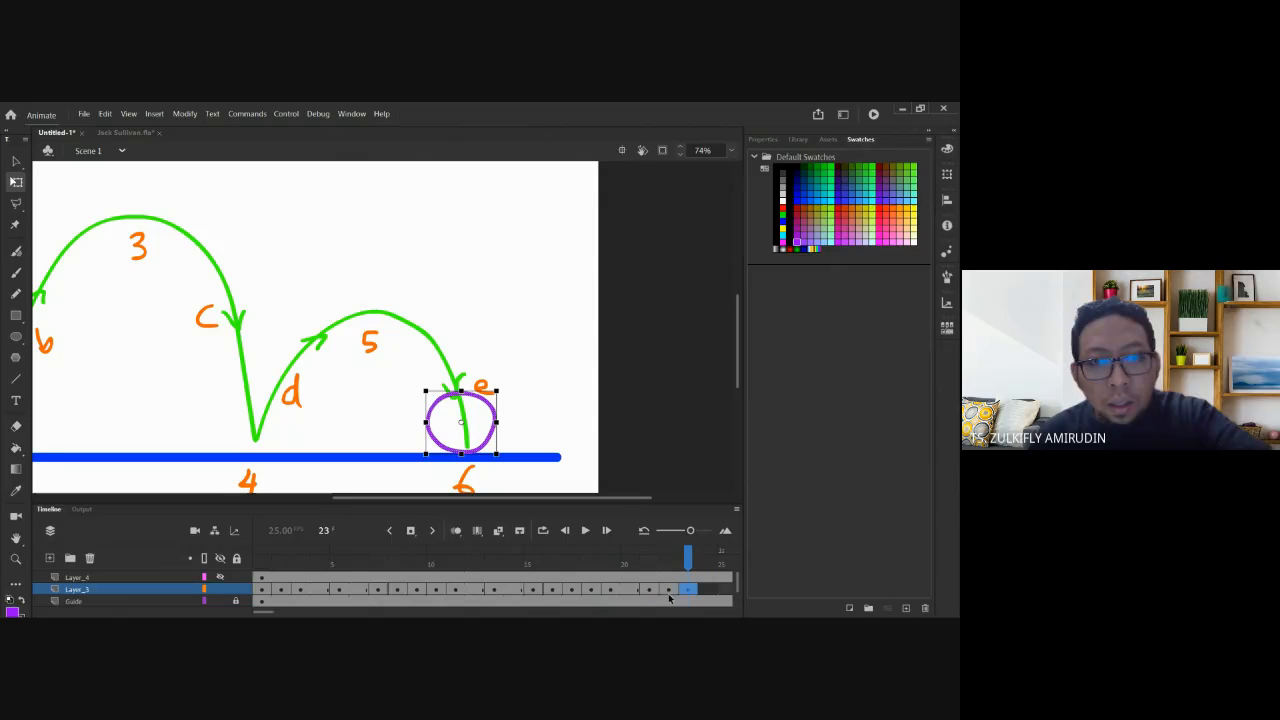
click(672, 594)
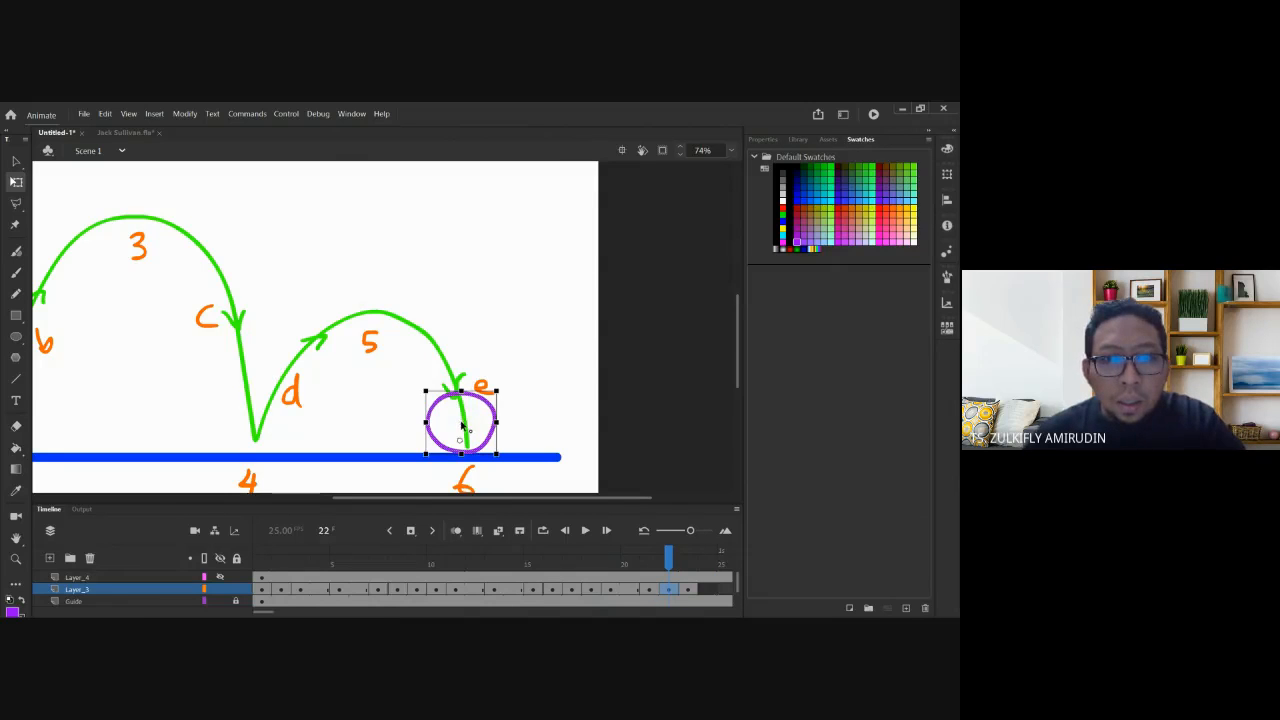
drag(460, 391, 460, 384)
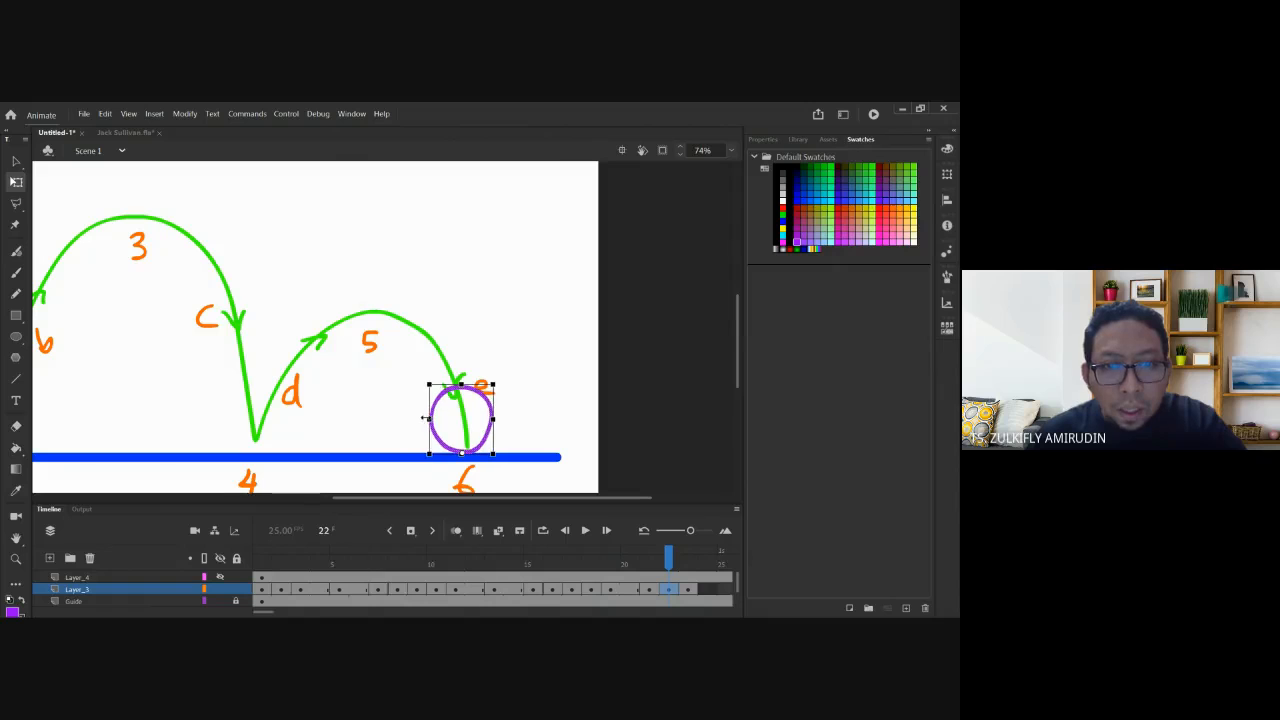
key(comma)
key(period)
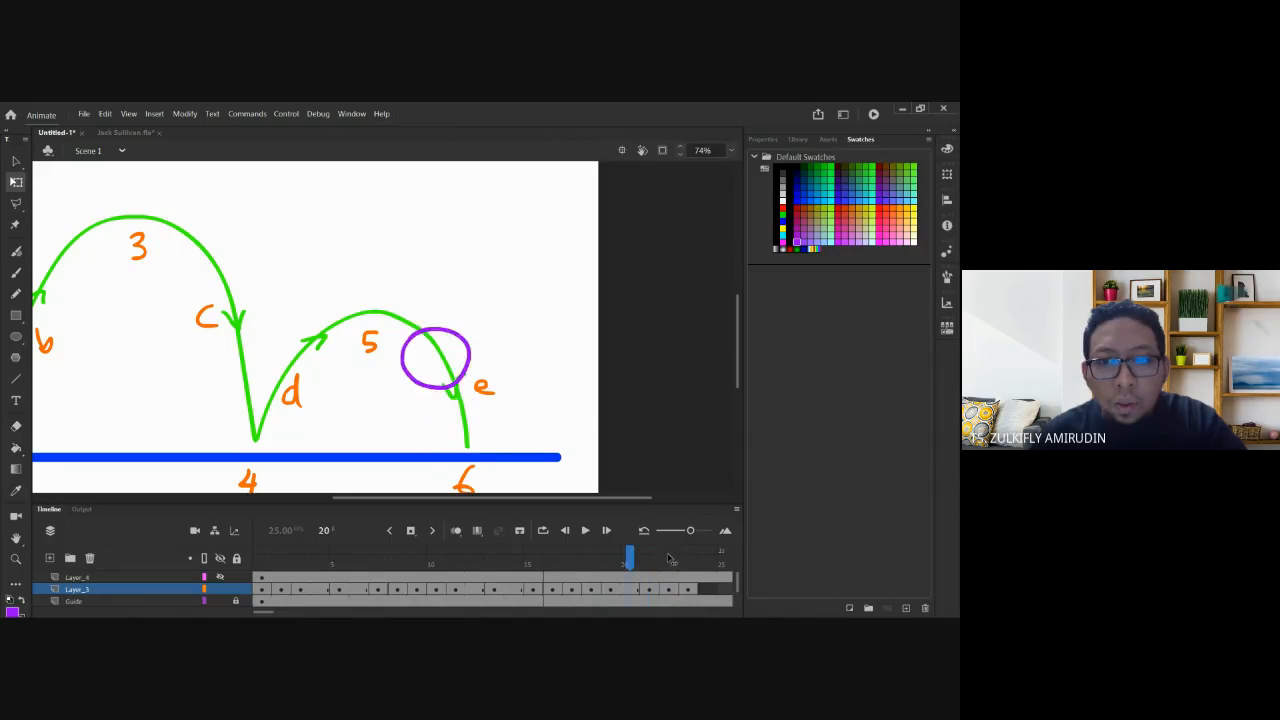
key(comma)
key(period)
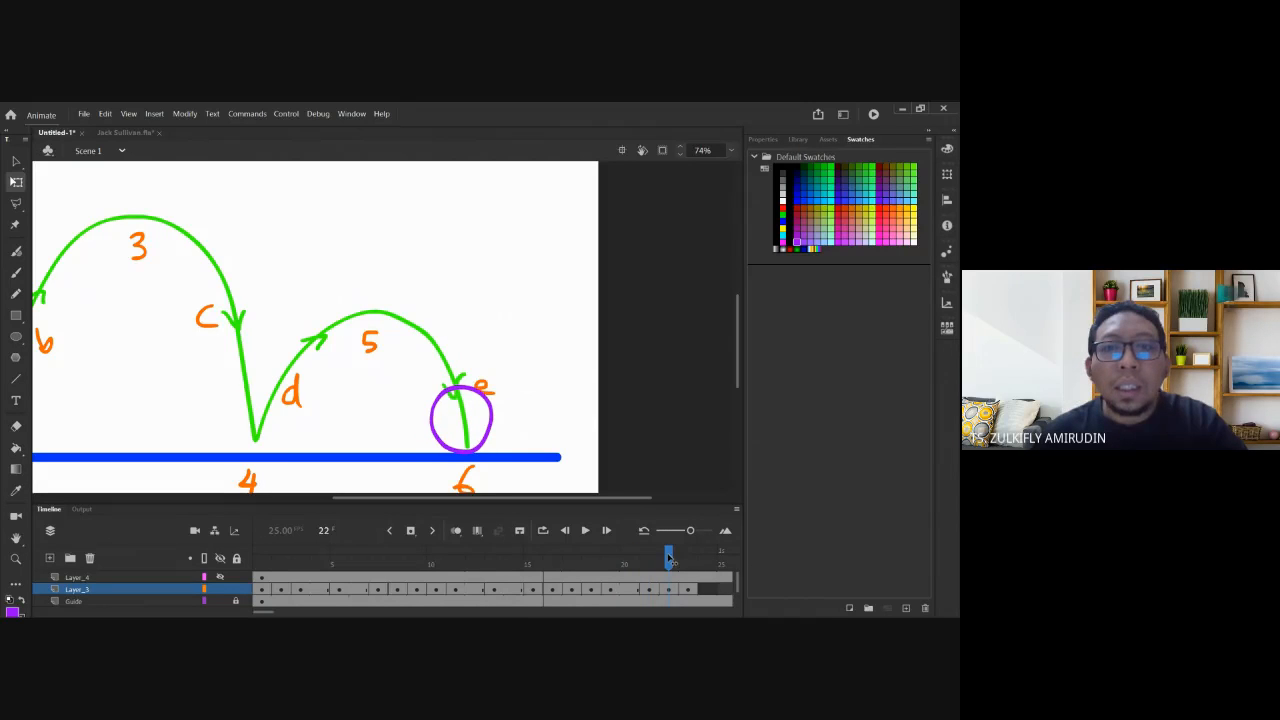
key(period)
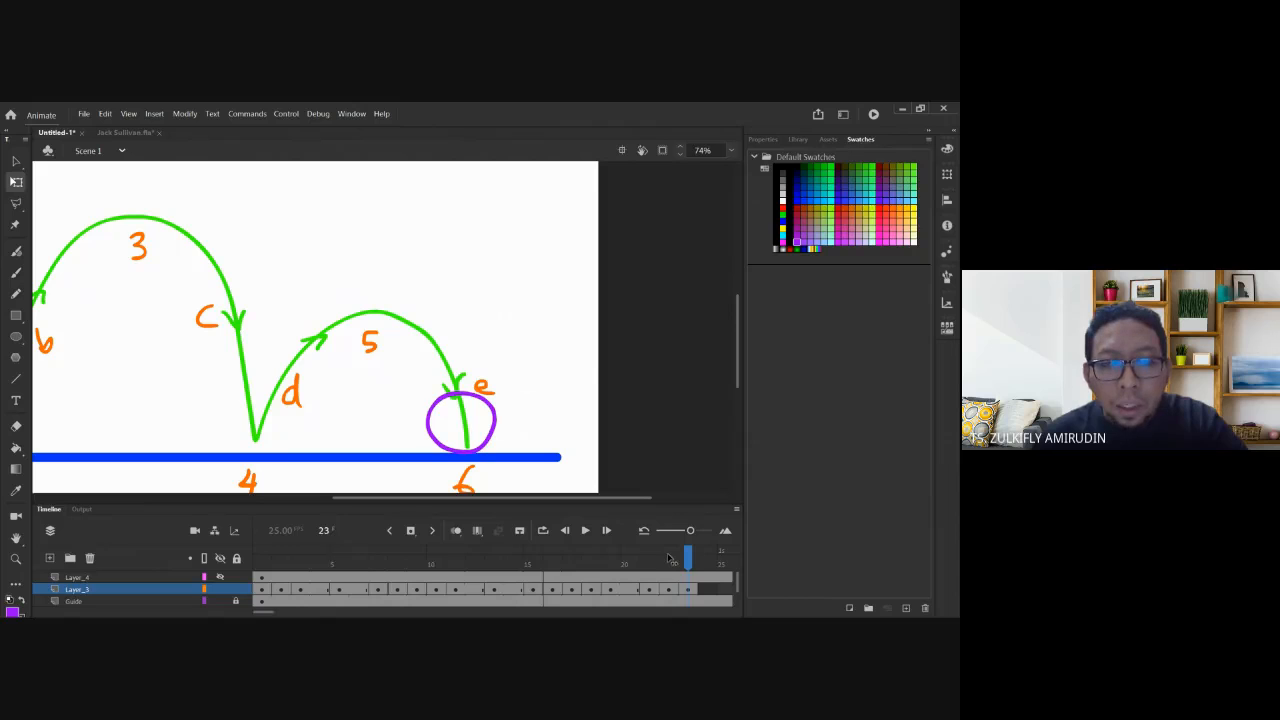
key(comma)
key(comma)
key(comma)
key(period)
key(period)
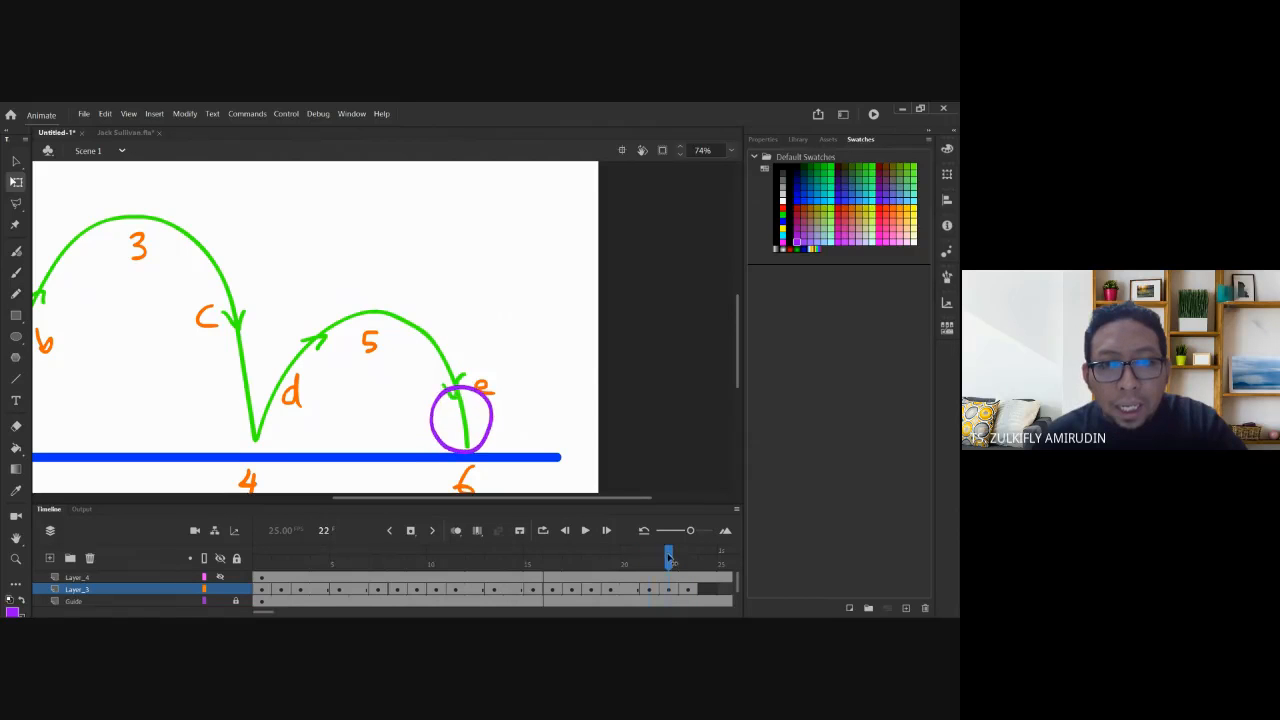
key(comma)
key(period)
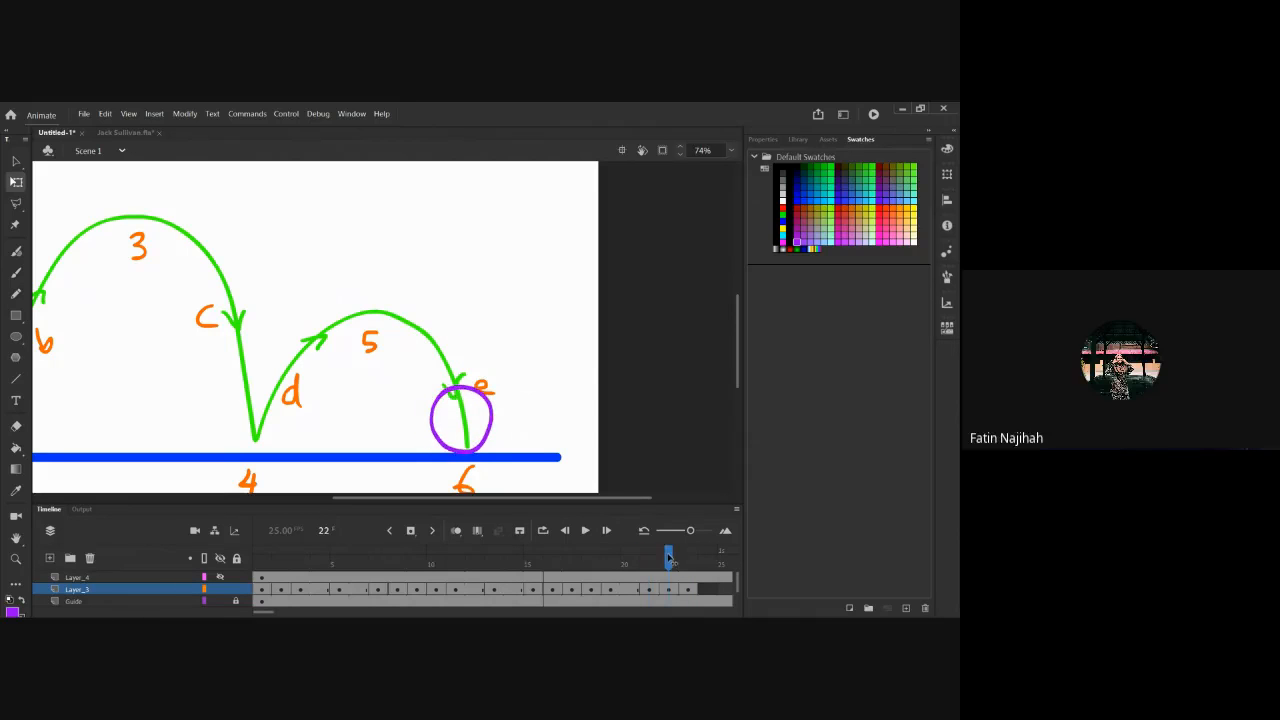
key(period)
key(comma)
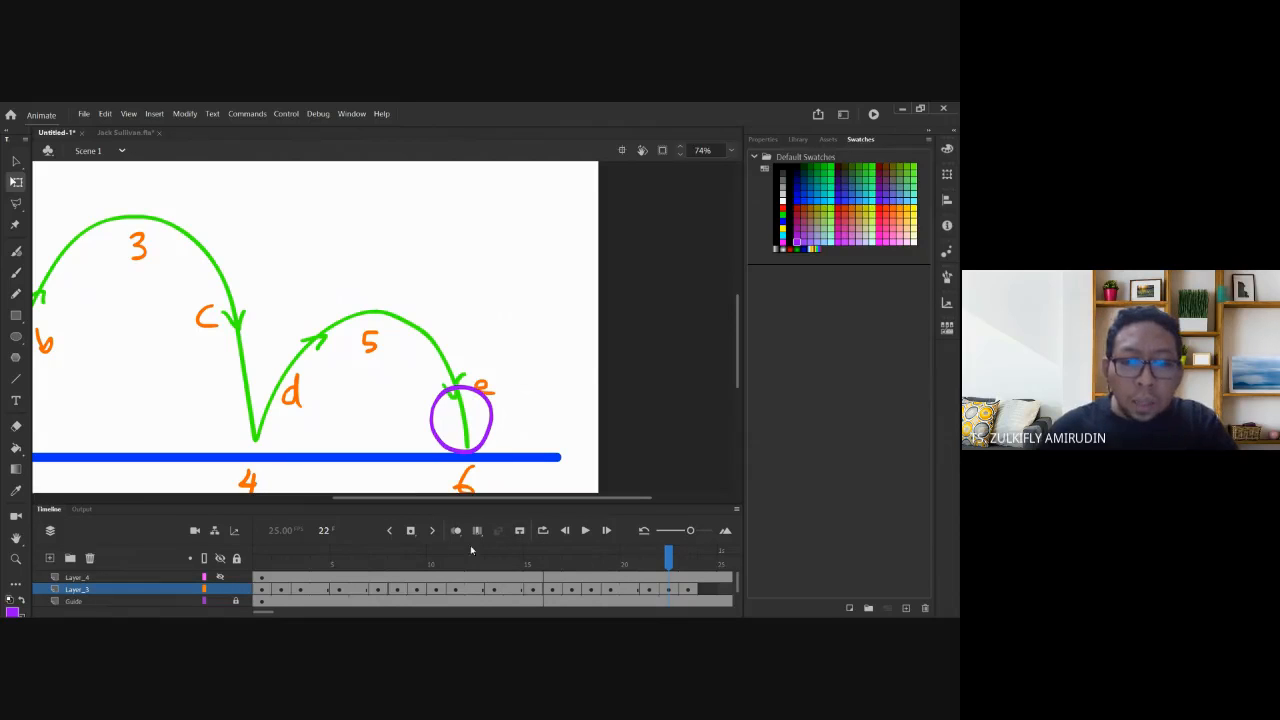
Rewind and hold the first ball drawing on Layer_3 for an extra frame.
drag(551, 559, 262, 559)
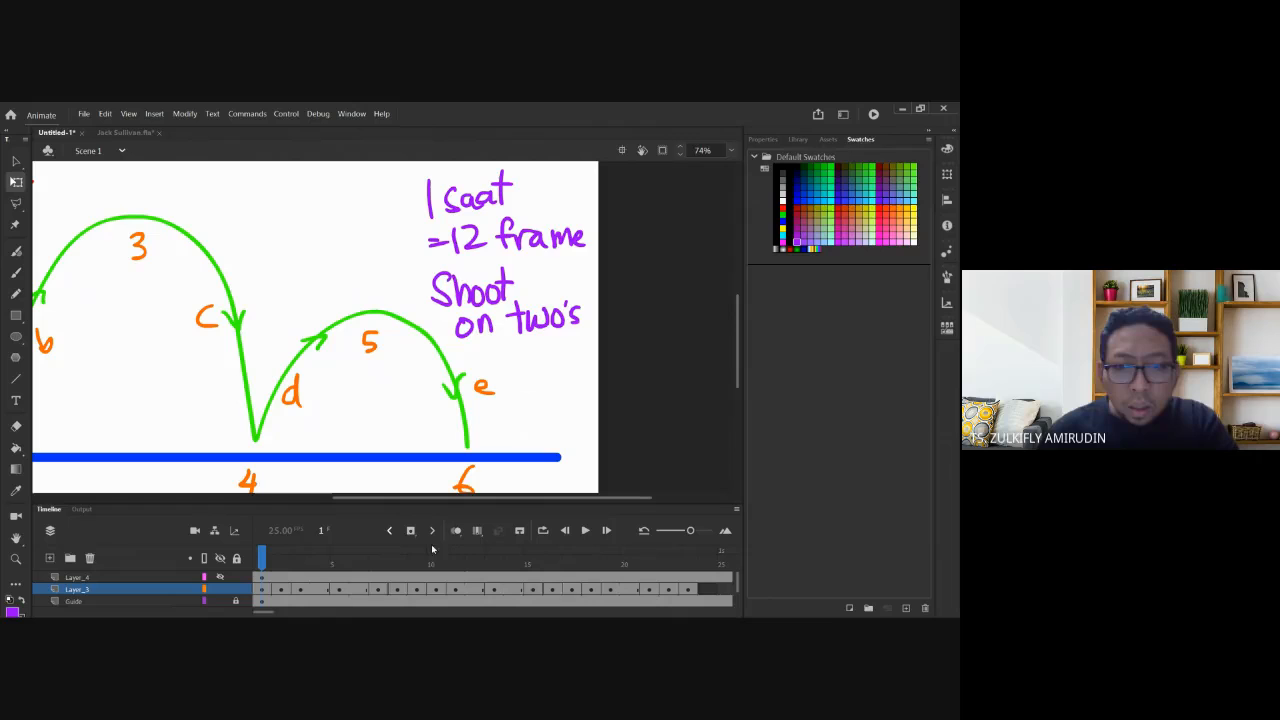
click(271, 597)
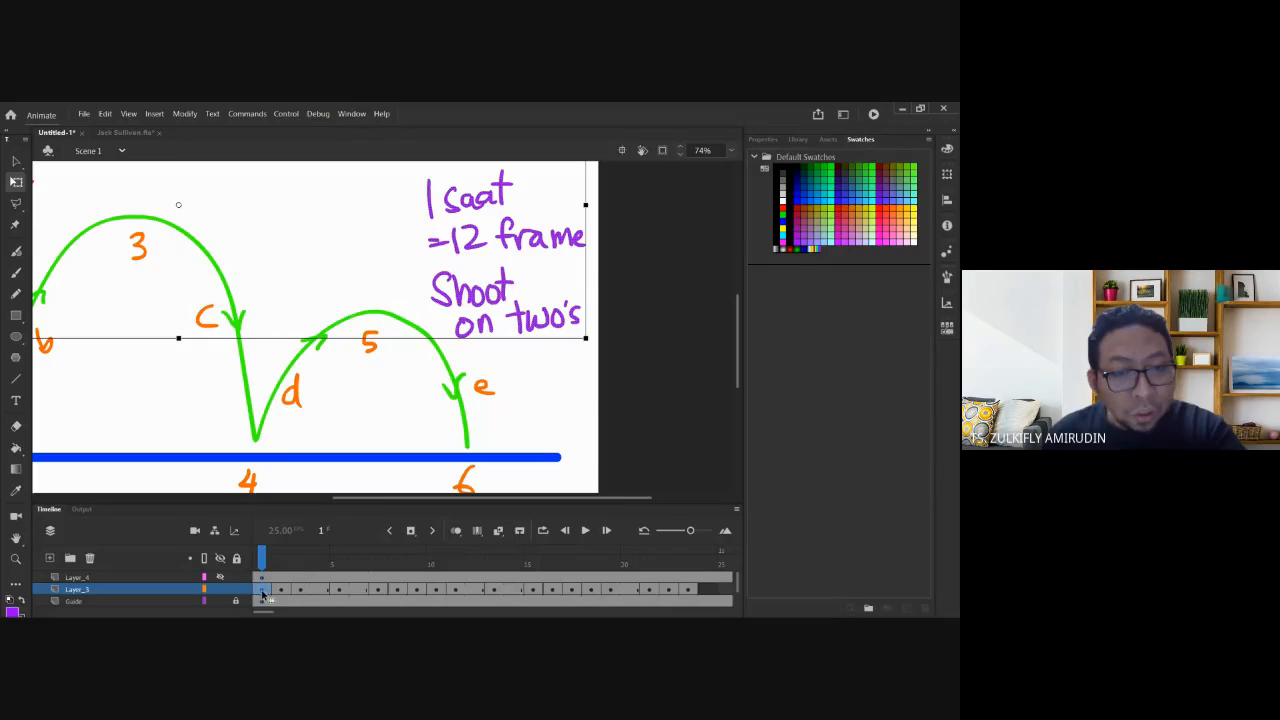
click(320, 590)
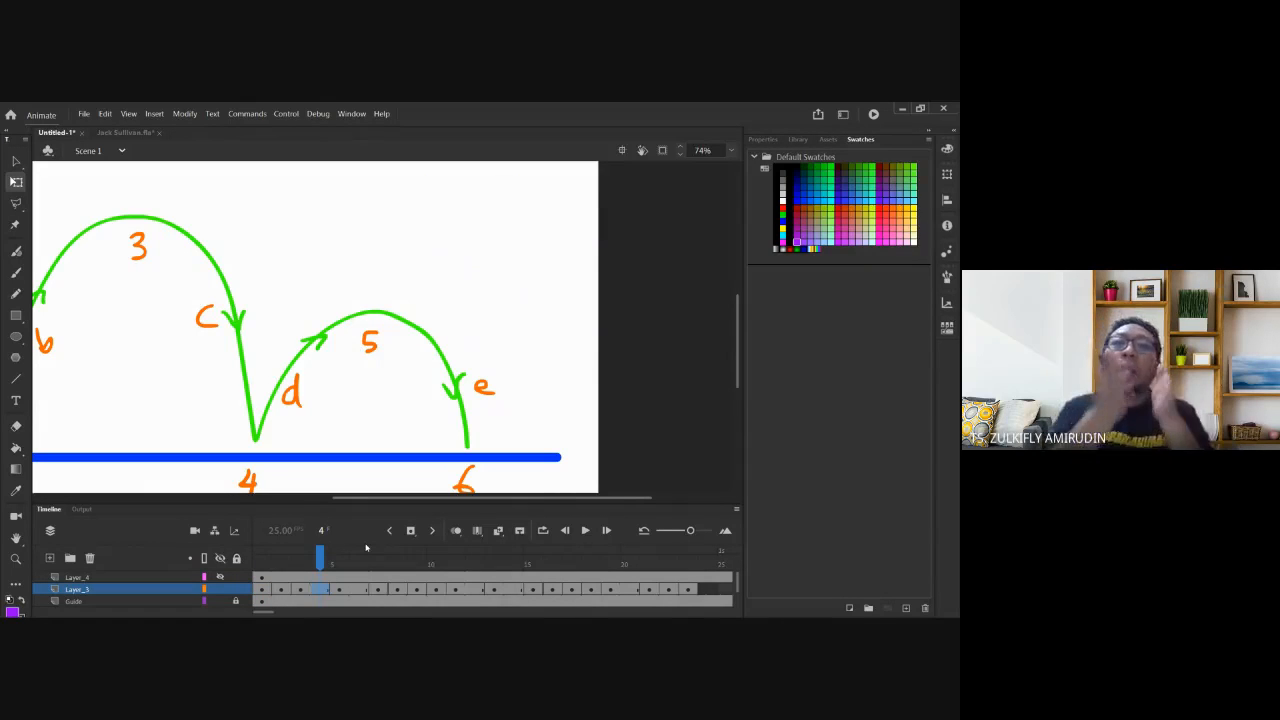
click(263, 598)
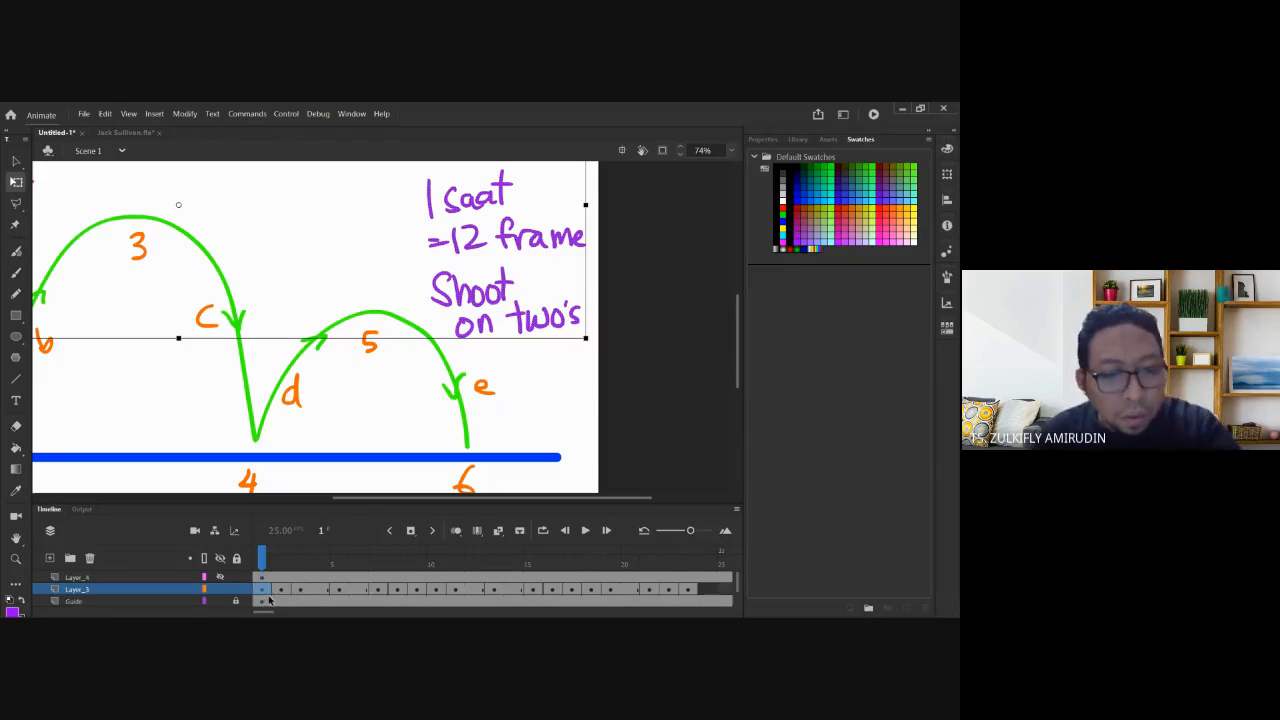
key(F5)
click(301, 567)
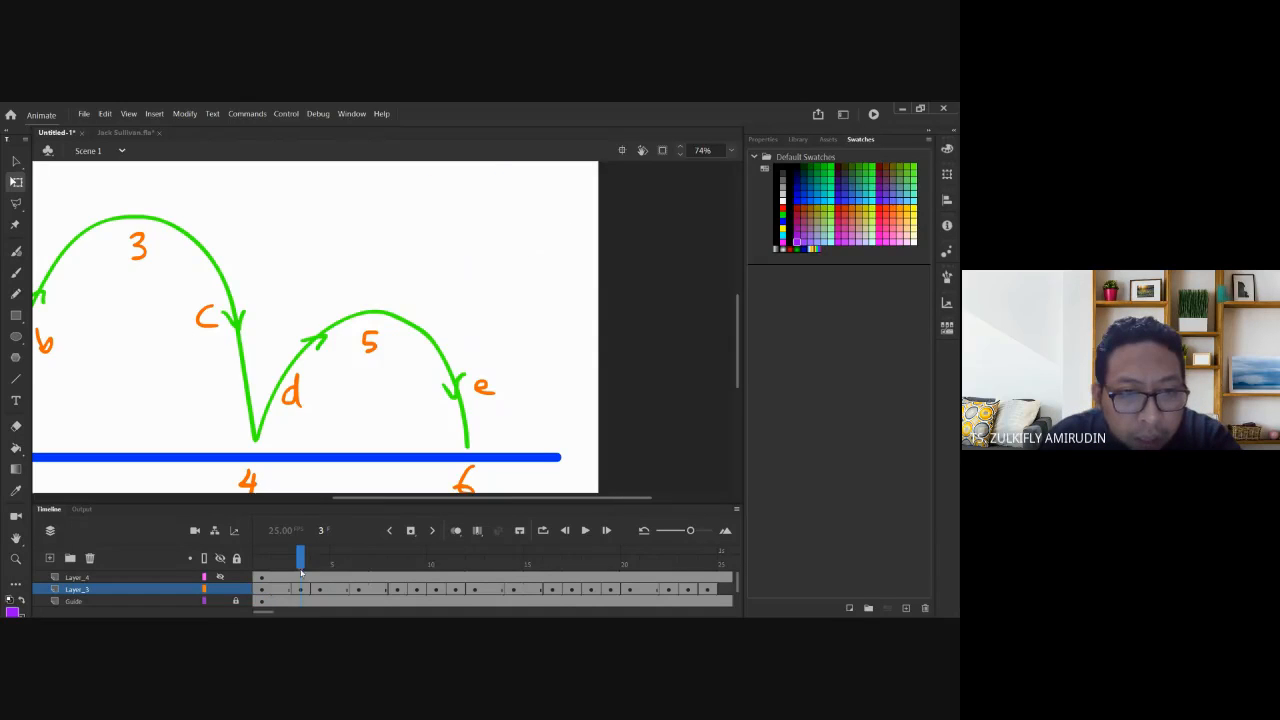
click(416, 590)
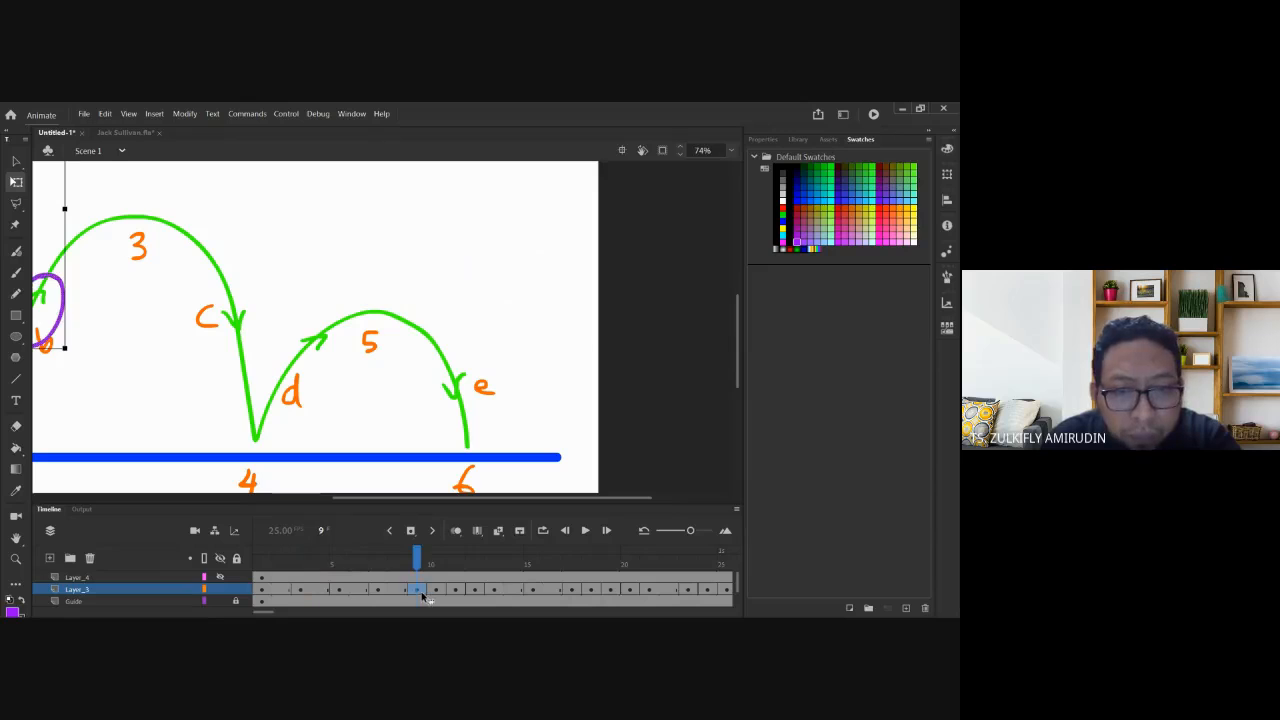
click(448, 591)
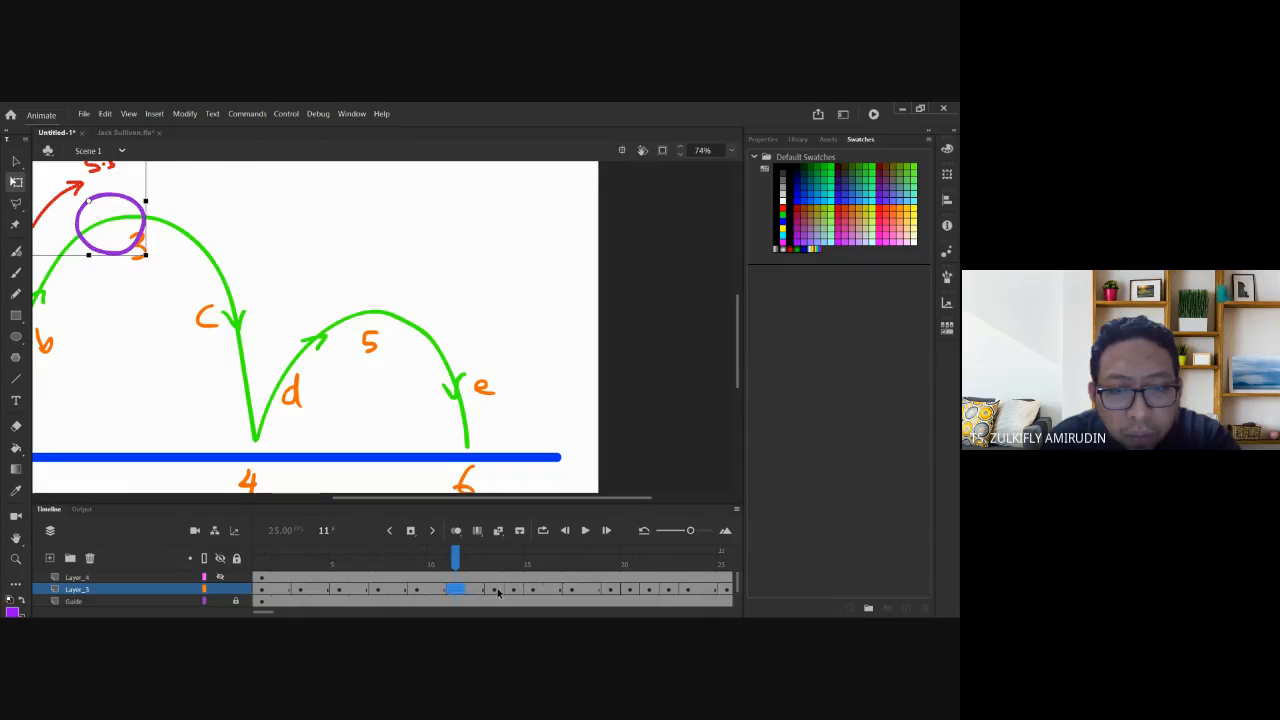
click(495, 591)
click(532, 590)
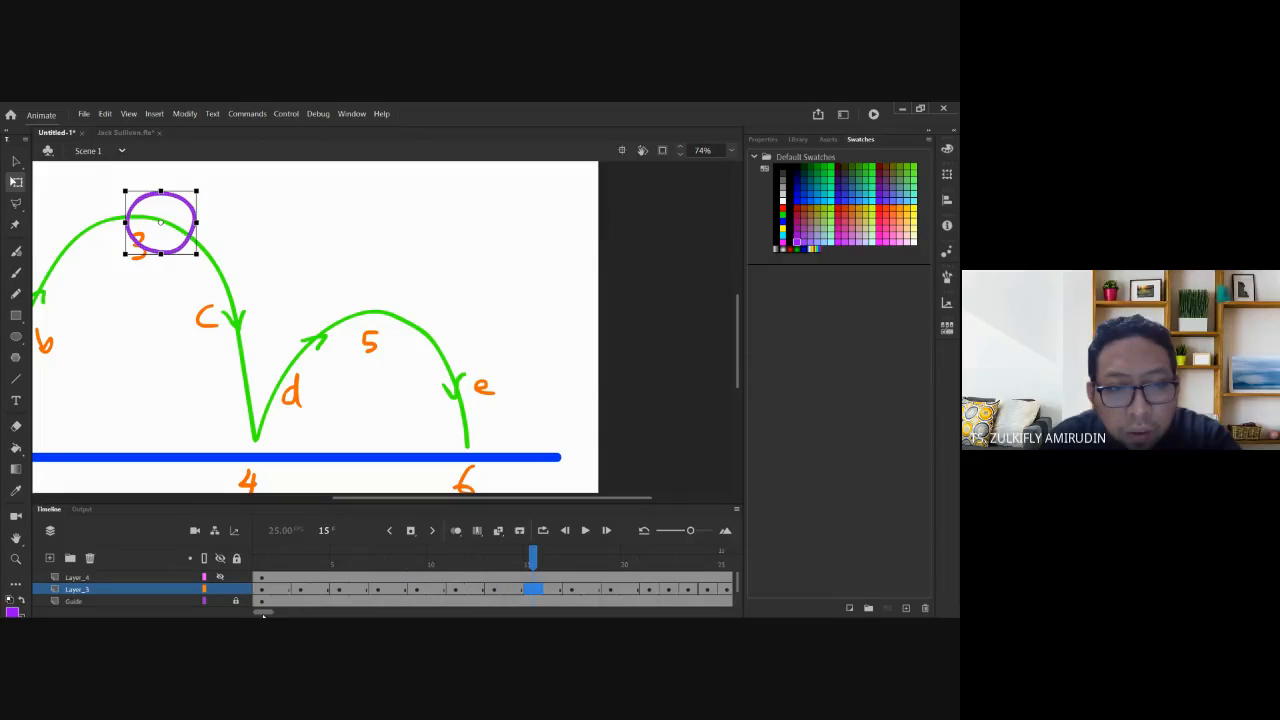
scroll(266, 614, right, 3)
scroll(266, 614, right, 3)
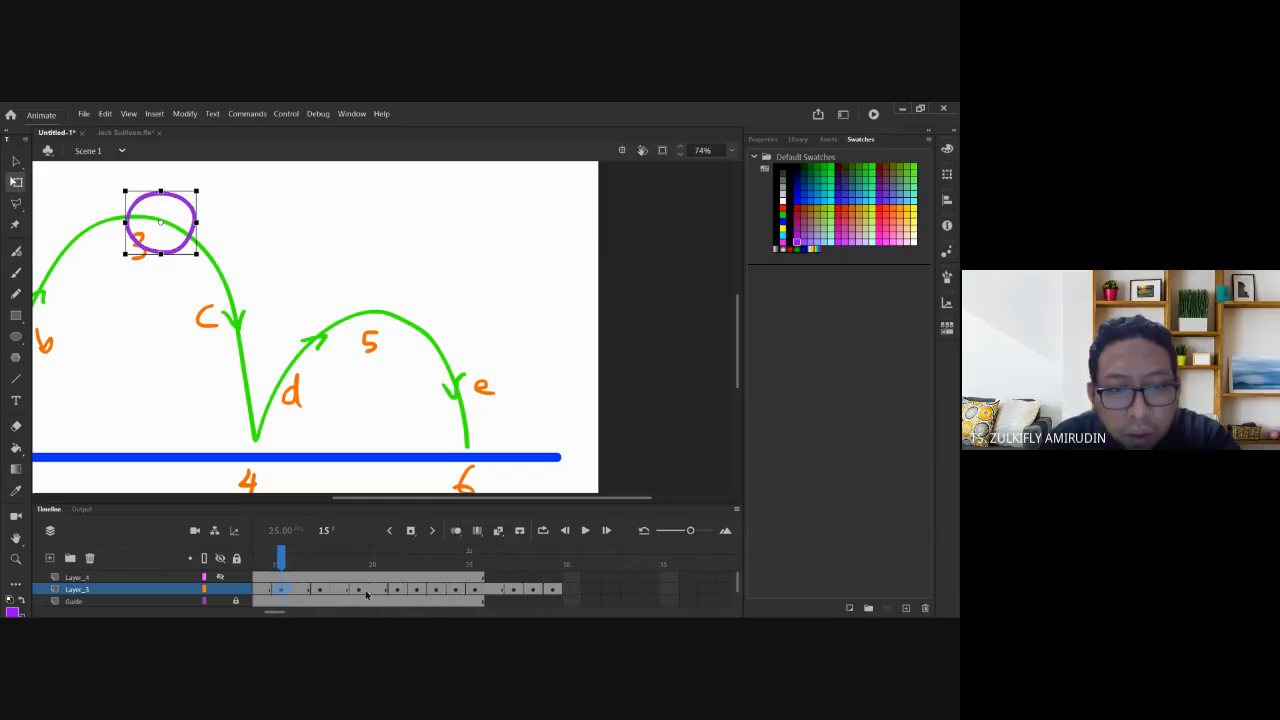
Add a held frame after each remaining ball keyframe so the ball layer reaches frame 36.
click(397, 591)
key(F5)
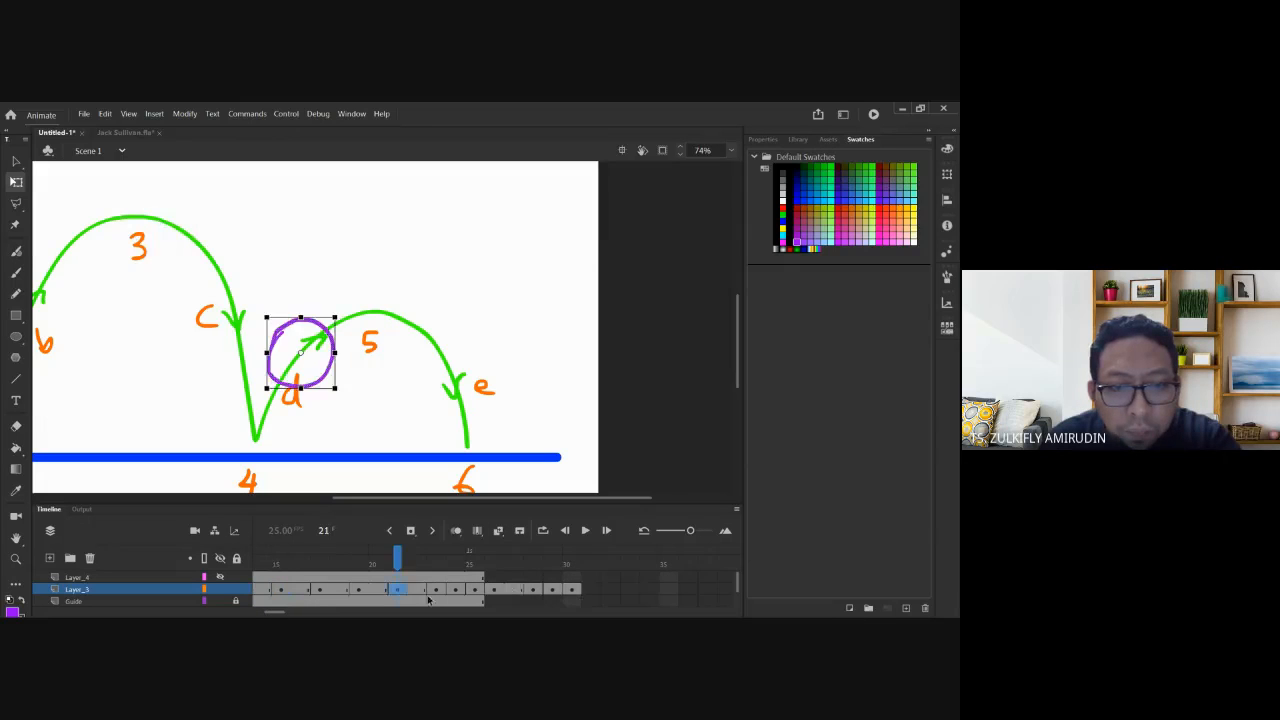
click(436, 592)
key(F5)
click(475, 592)
key(F5)
click(518, 592)
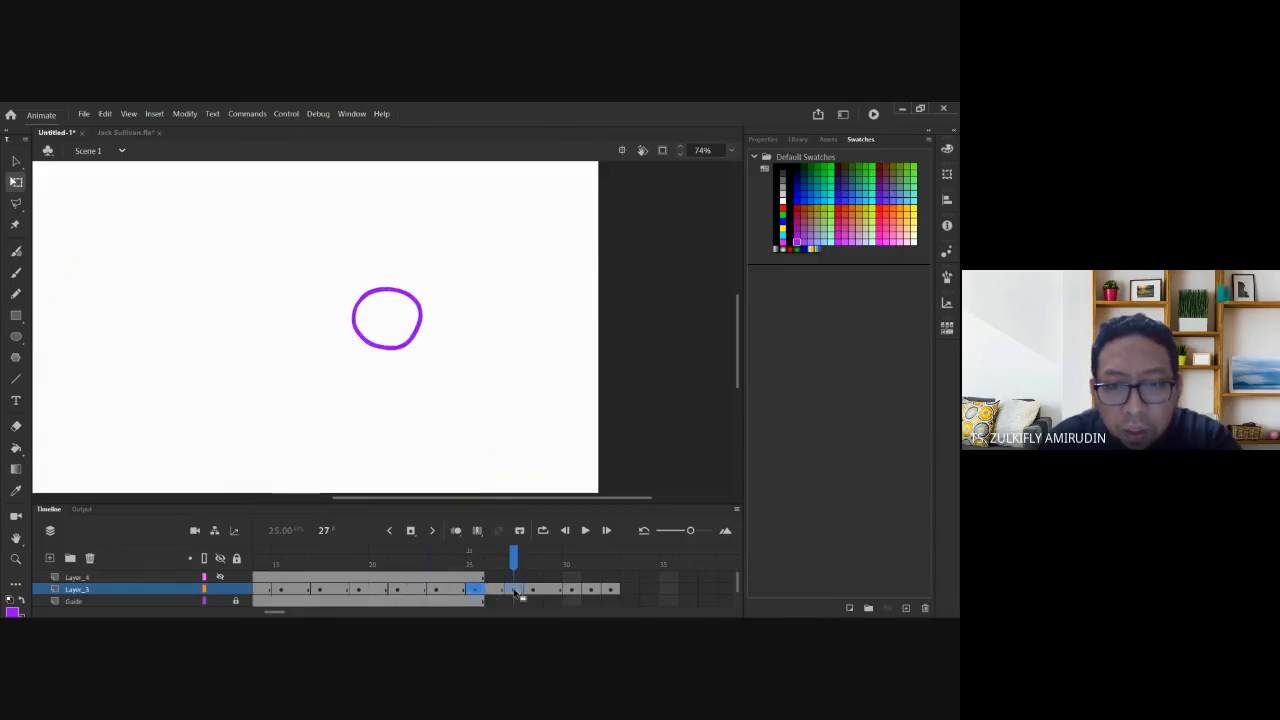
key(F5)
click(596, 592)
key(F5)
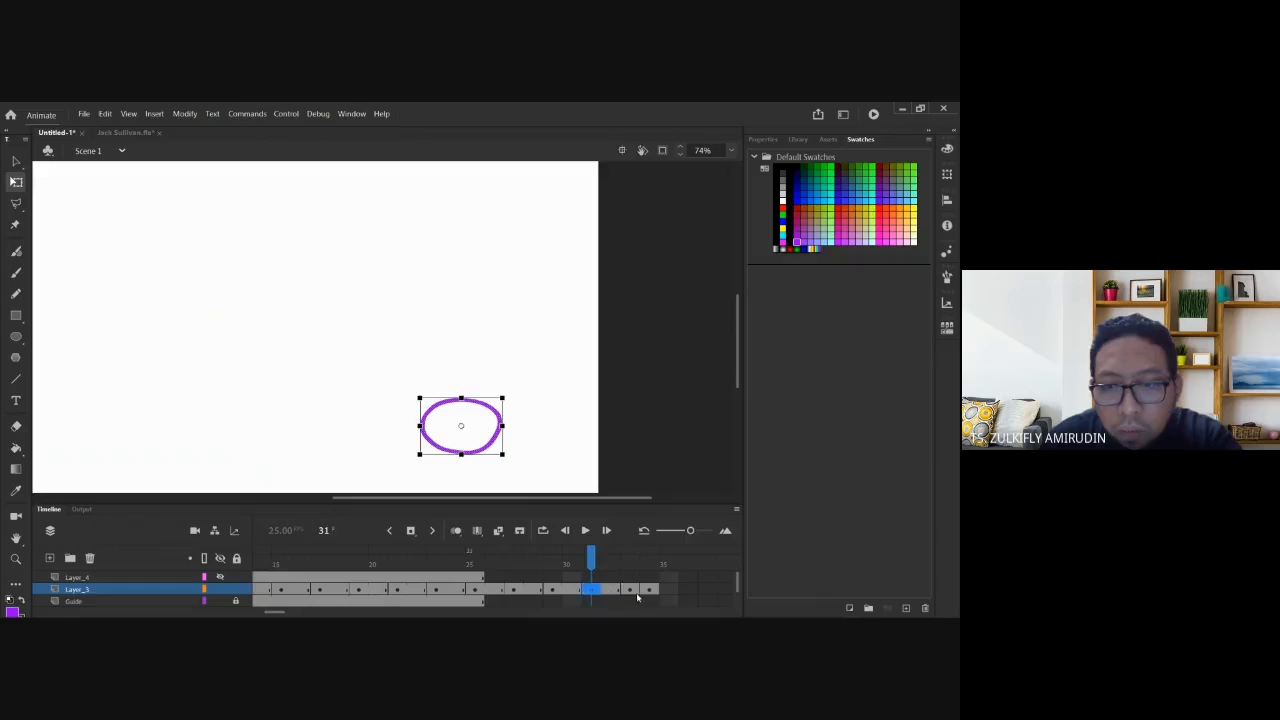
click(629, 592)
key(F5)
click(668, 592)
key(F5)
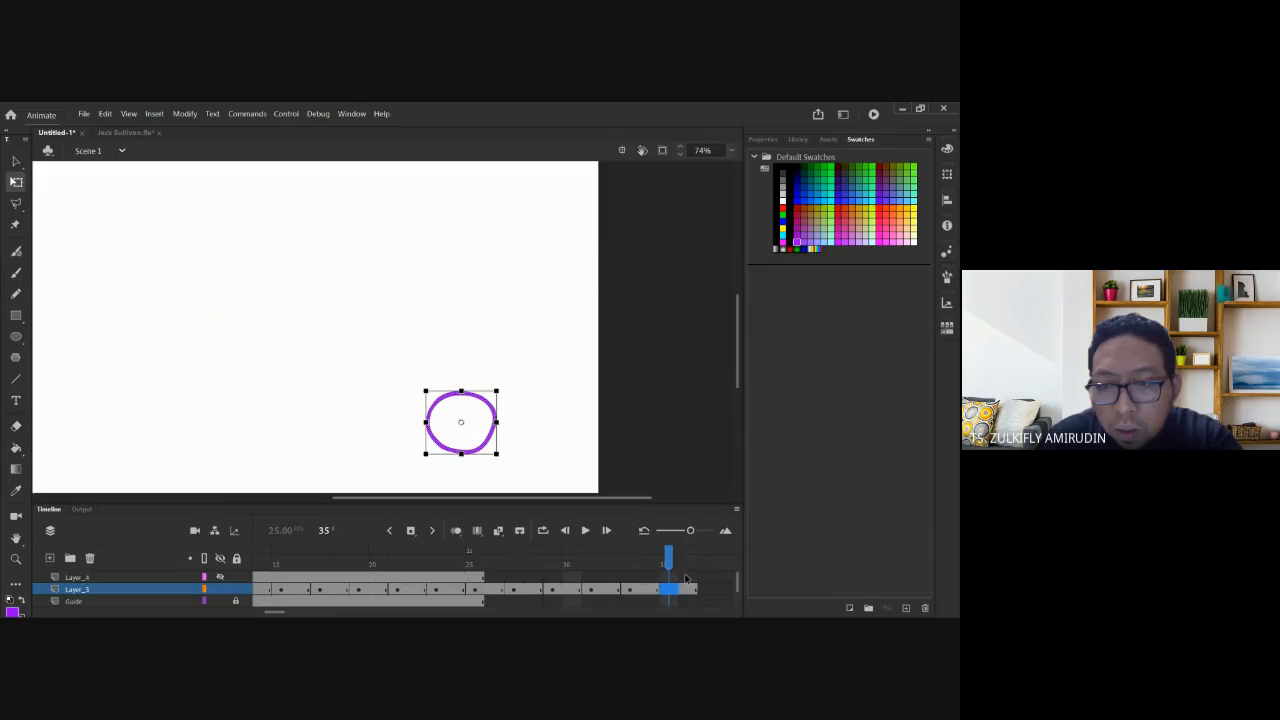
click(687, 578)
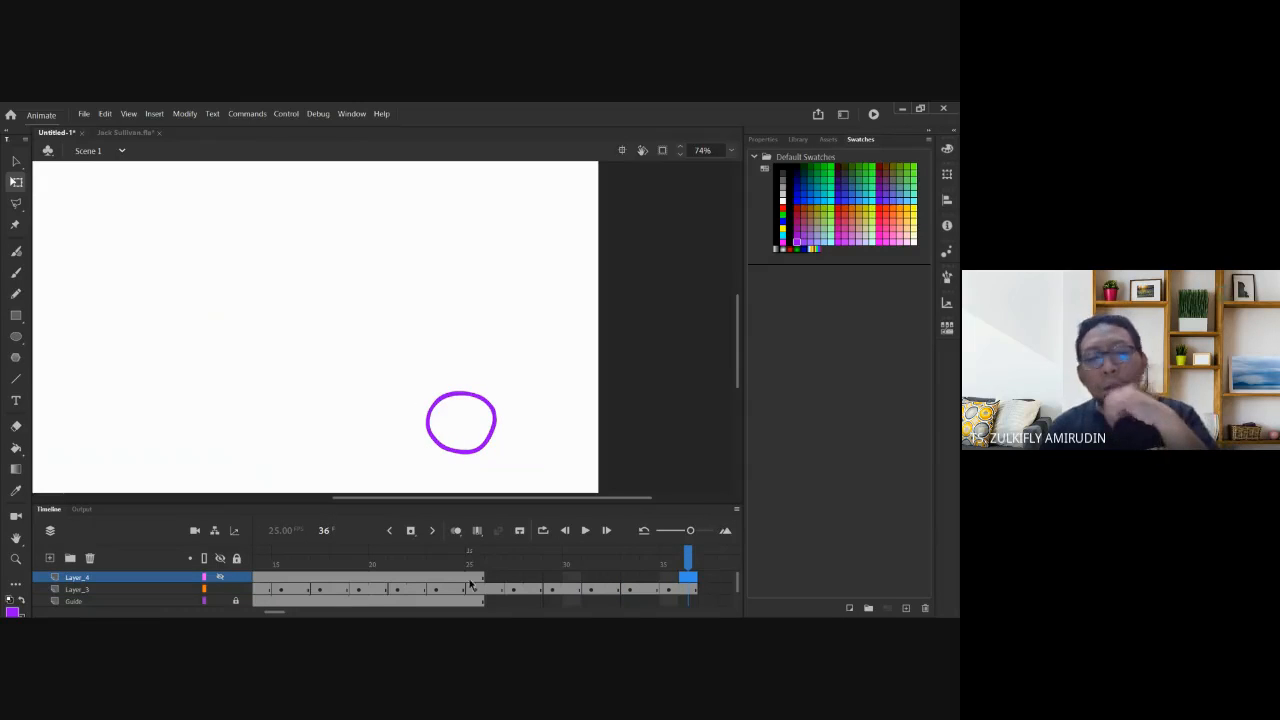
Insert frames up to 36 on Layer_4, the Guide arcs and the Ground layer, then zoom out.
drag(282, 615, 278, 612)
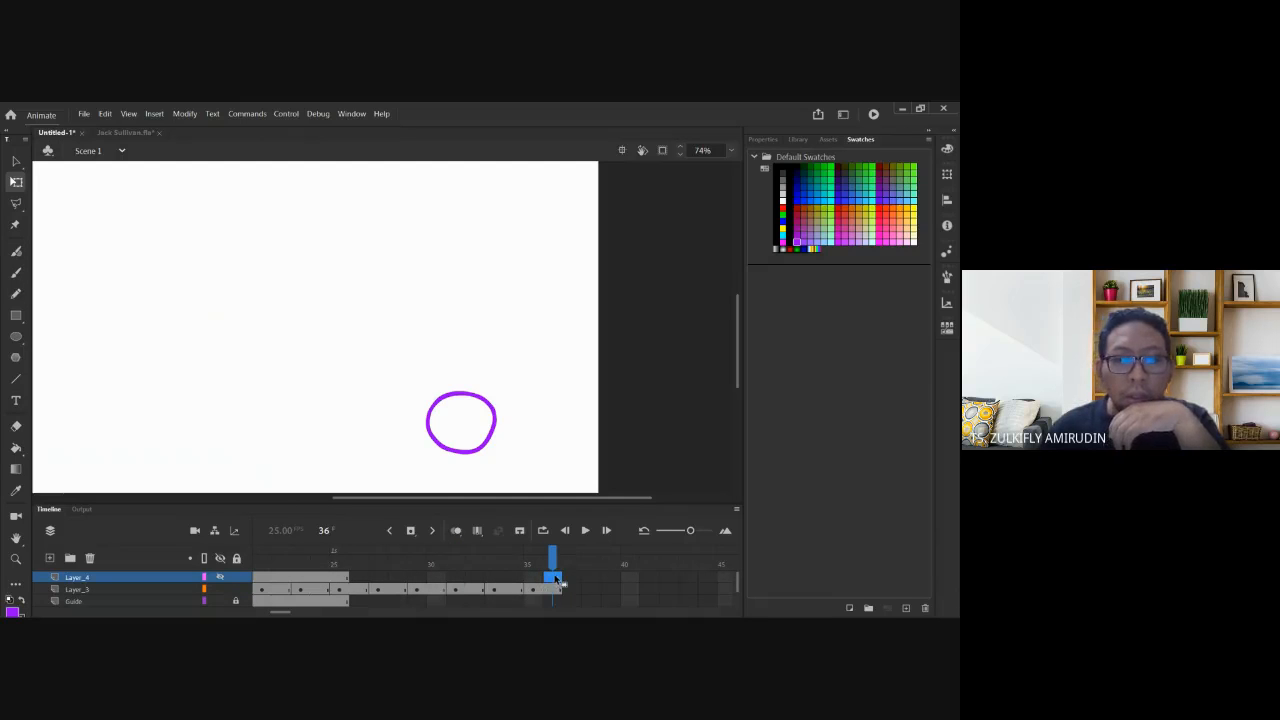
right_click(556, 580)
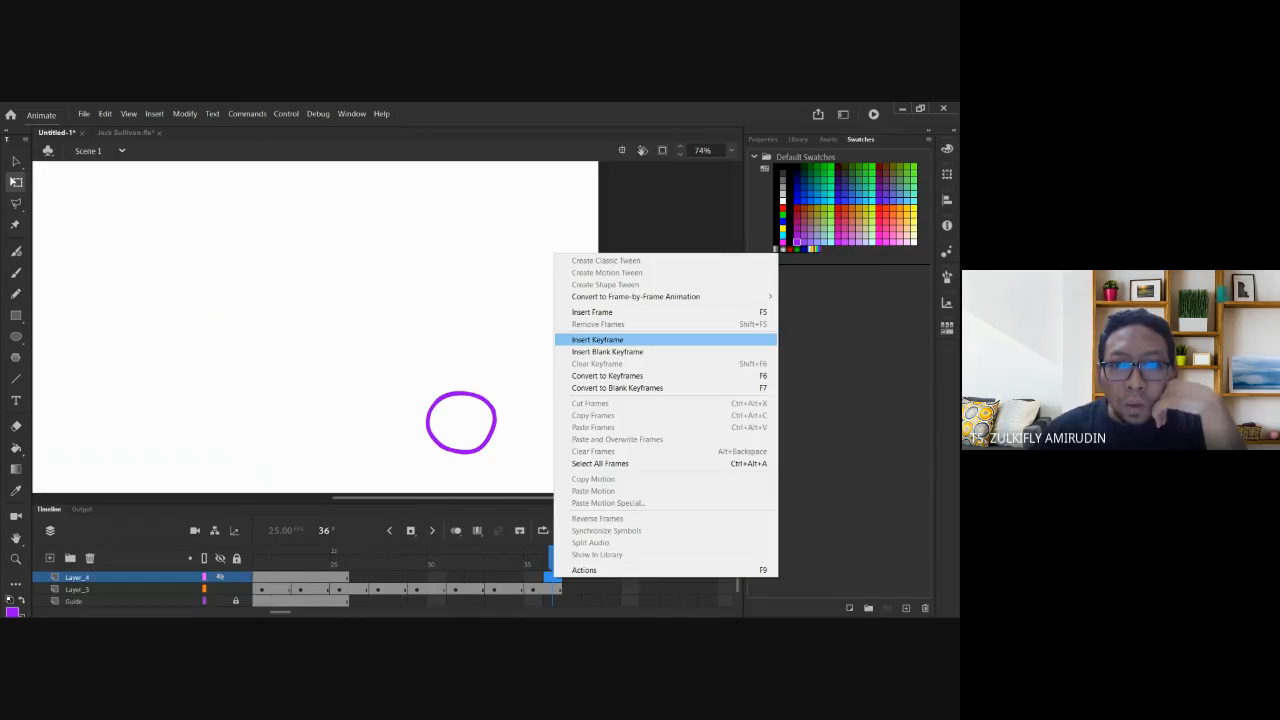
click(600, 312)
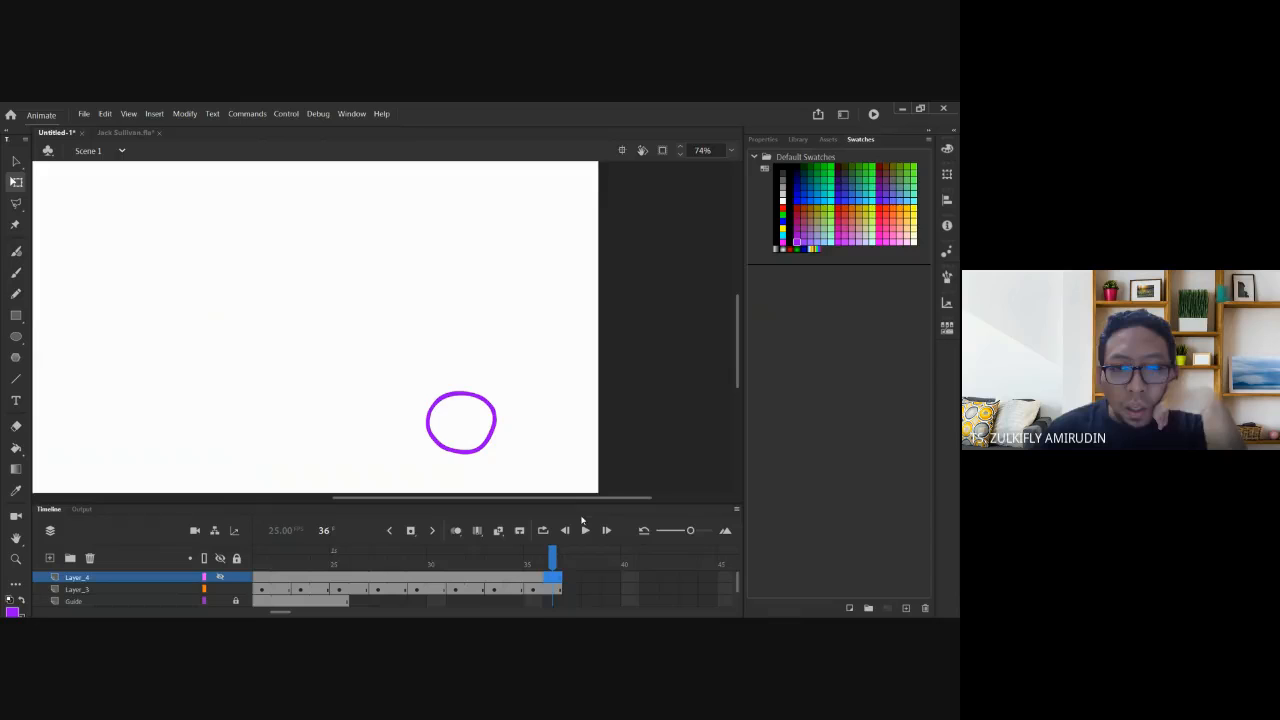
right_click(555, 602)
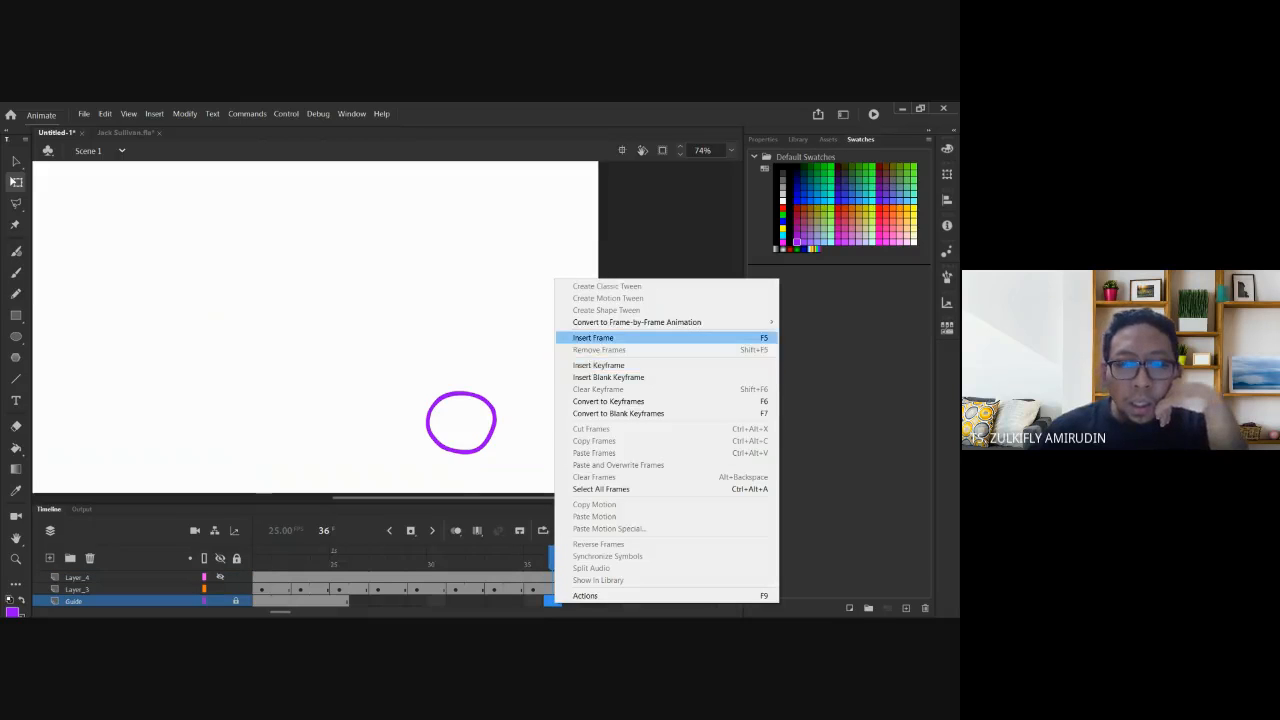
click(600, 337)
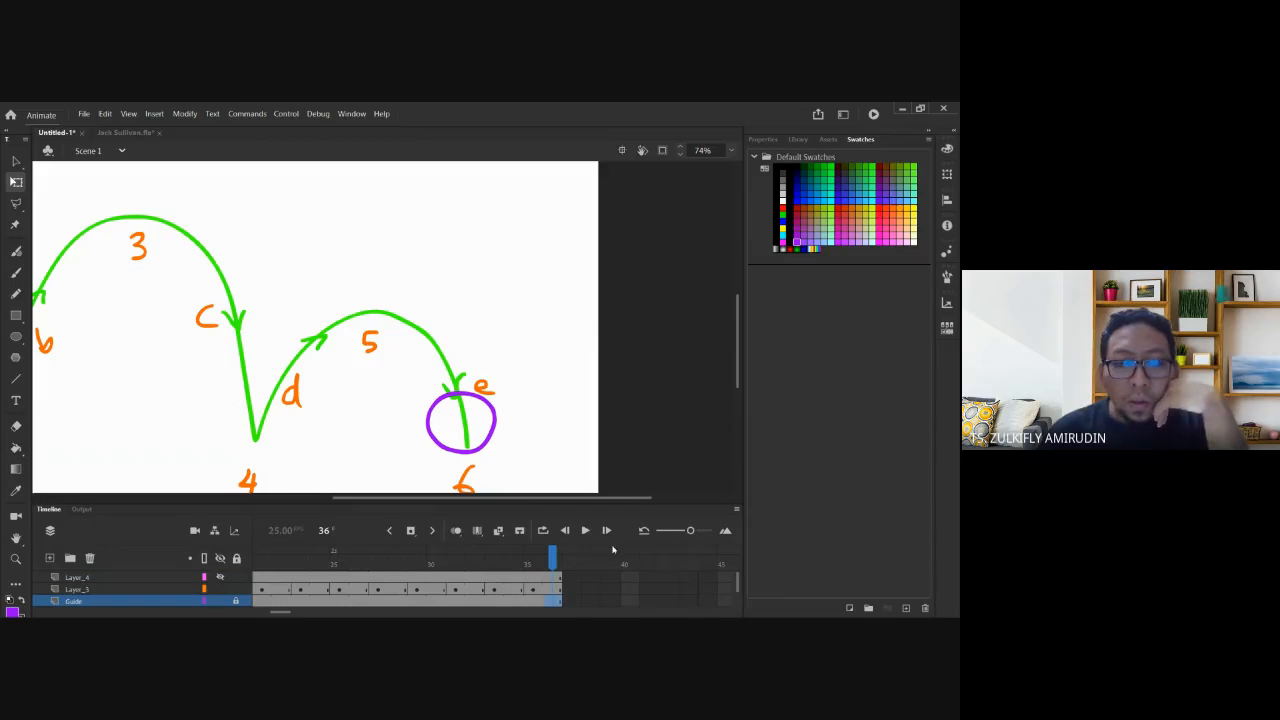
drag(449, 503, 449, 465)
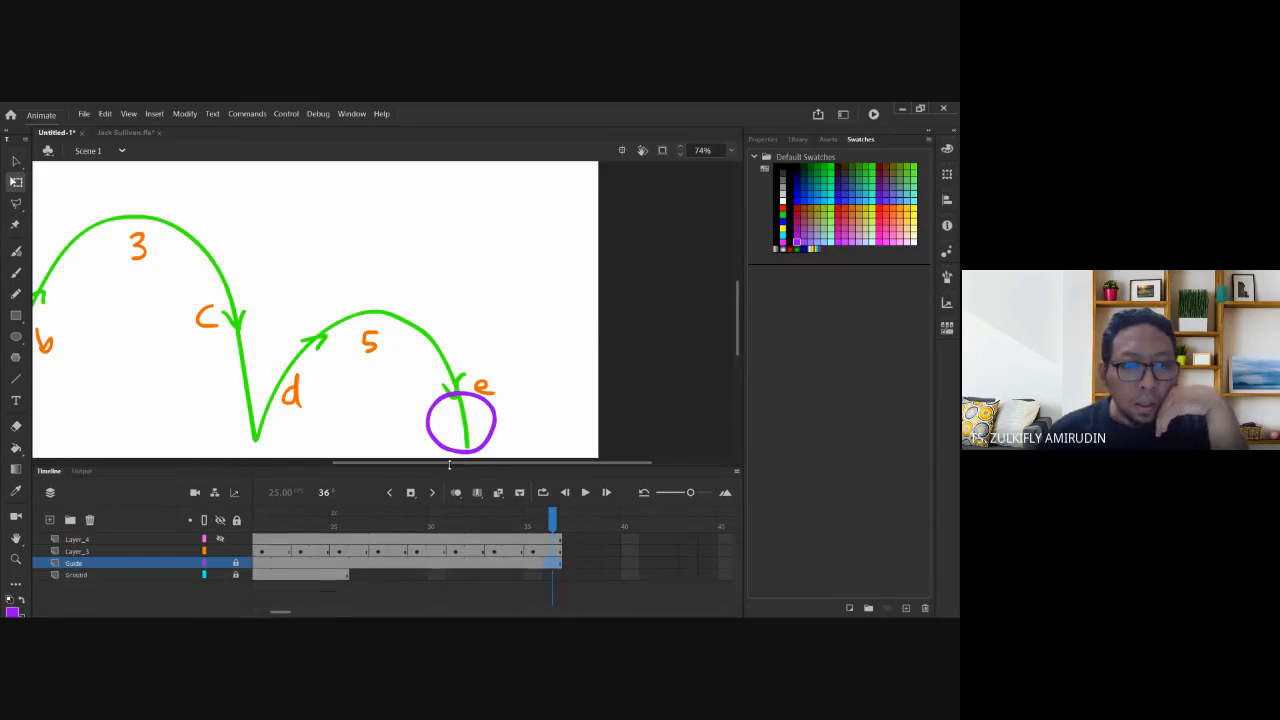
right_click(557, 578)
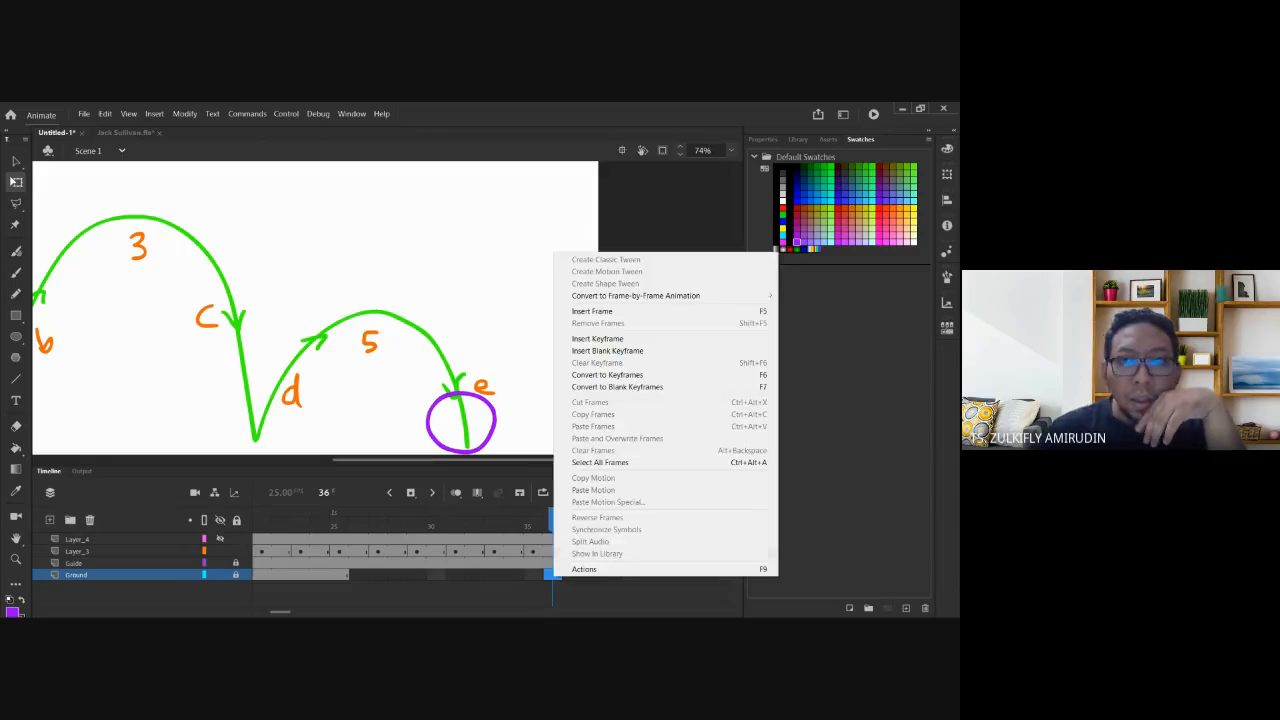
click(640, 311)
click(645, 380)
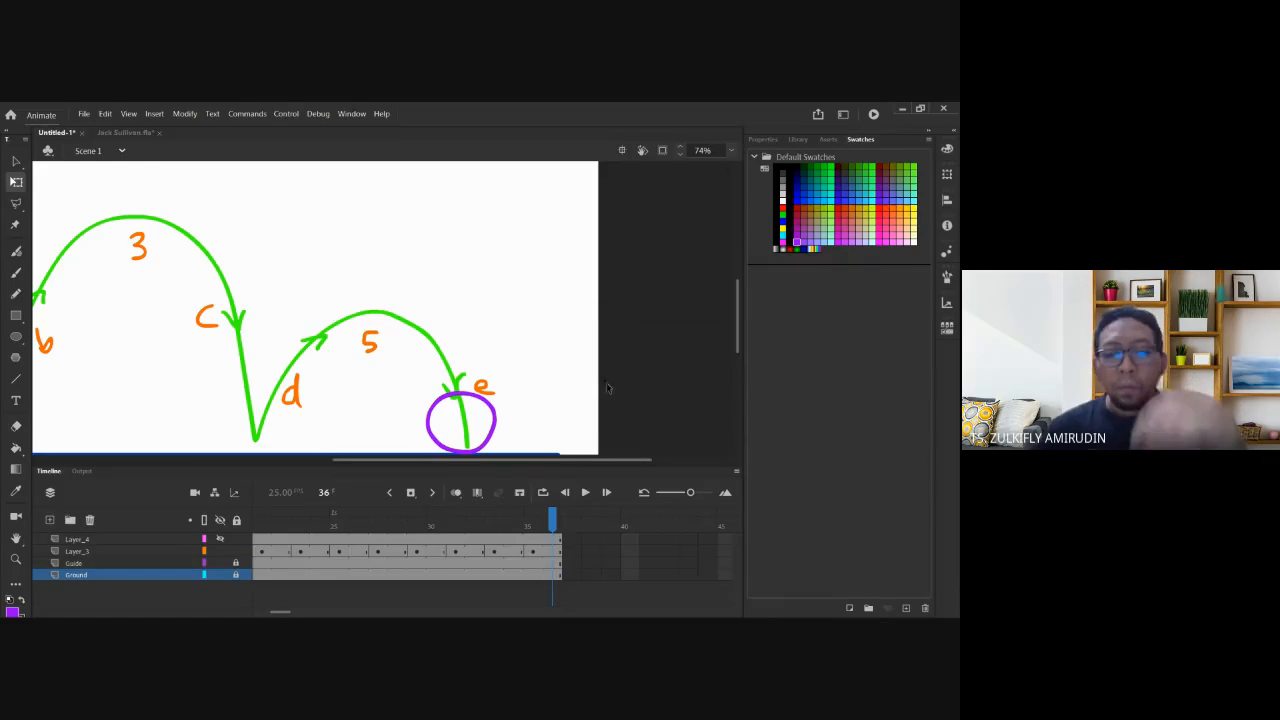
key(ctrl+minus)
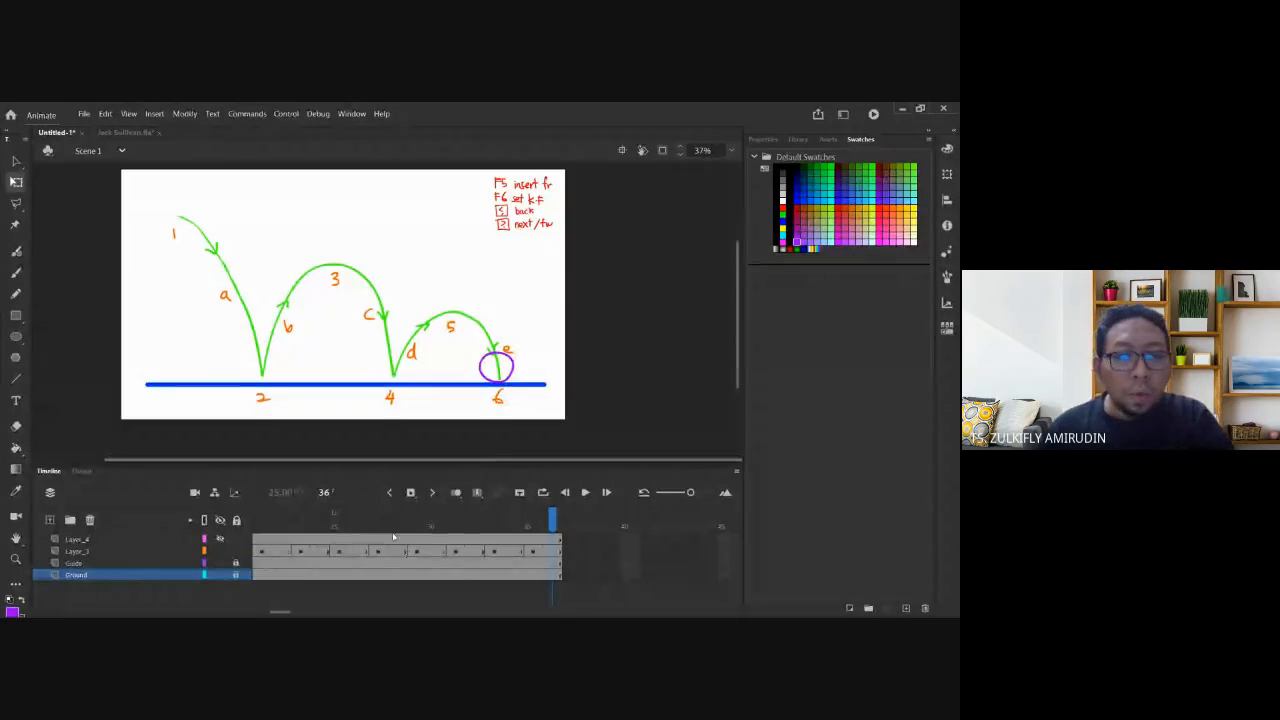
drag(461, 520, 204, 520)
click(175, 410)
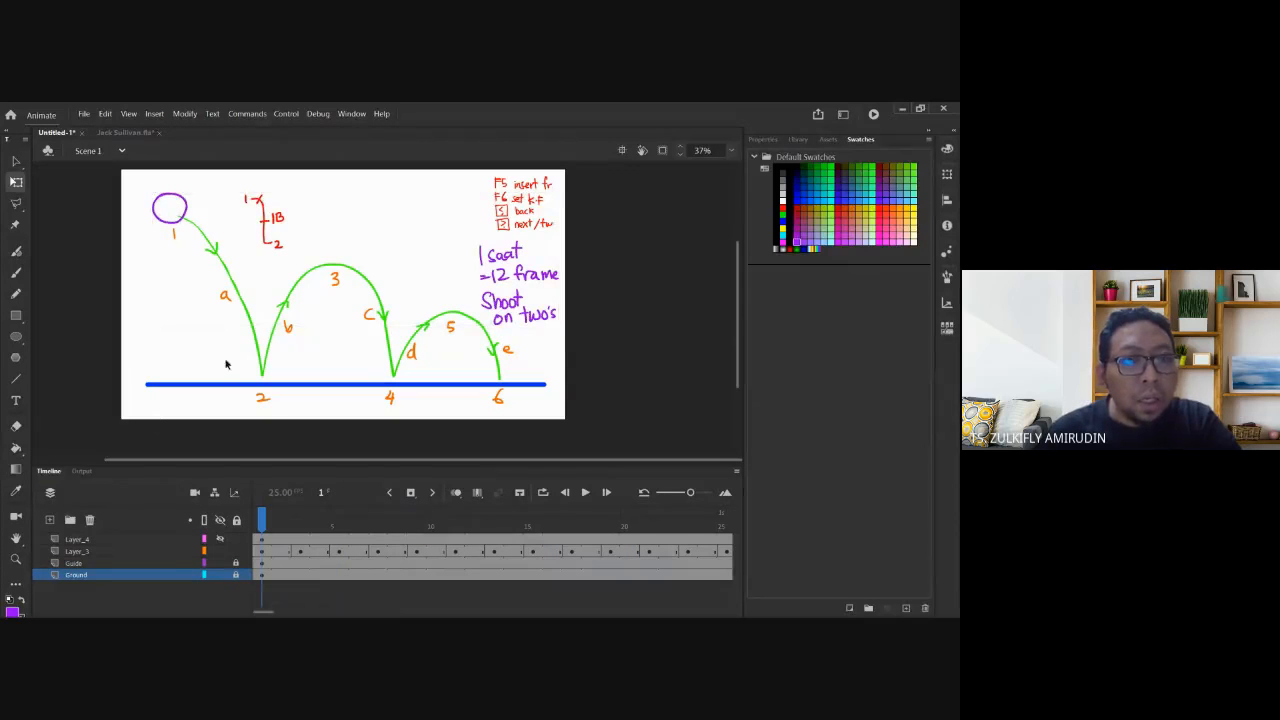
key(period)
key(period)
key(period)
key(period)
key(period)
key(period)
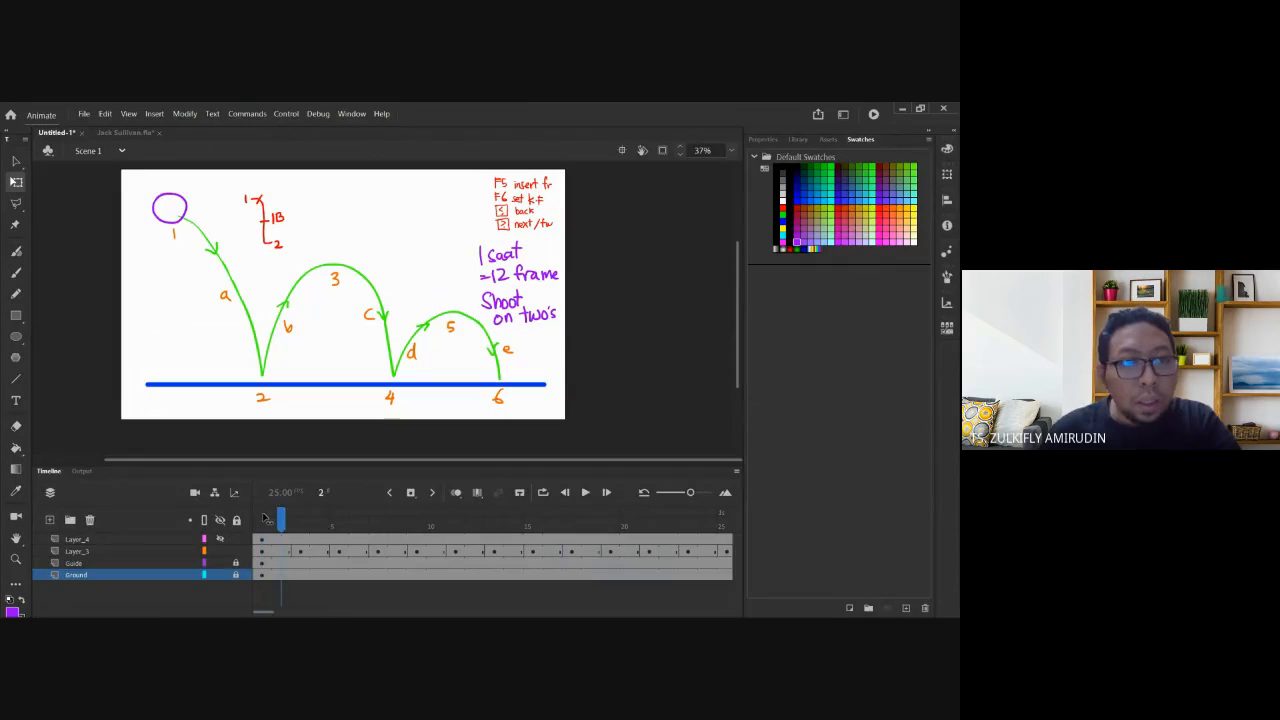
key(Return)
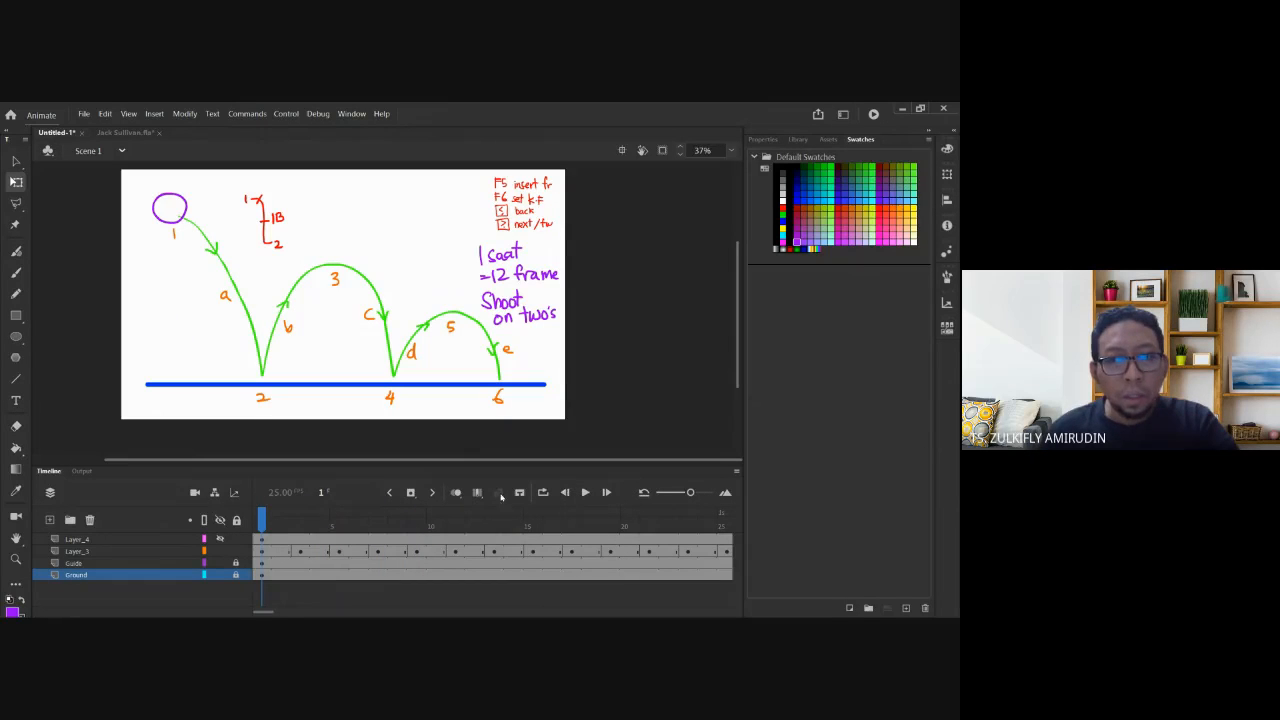
click(543, 492)
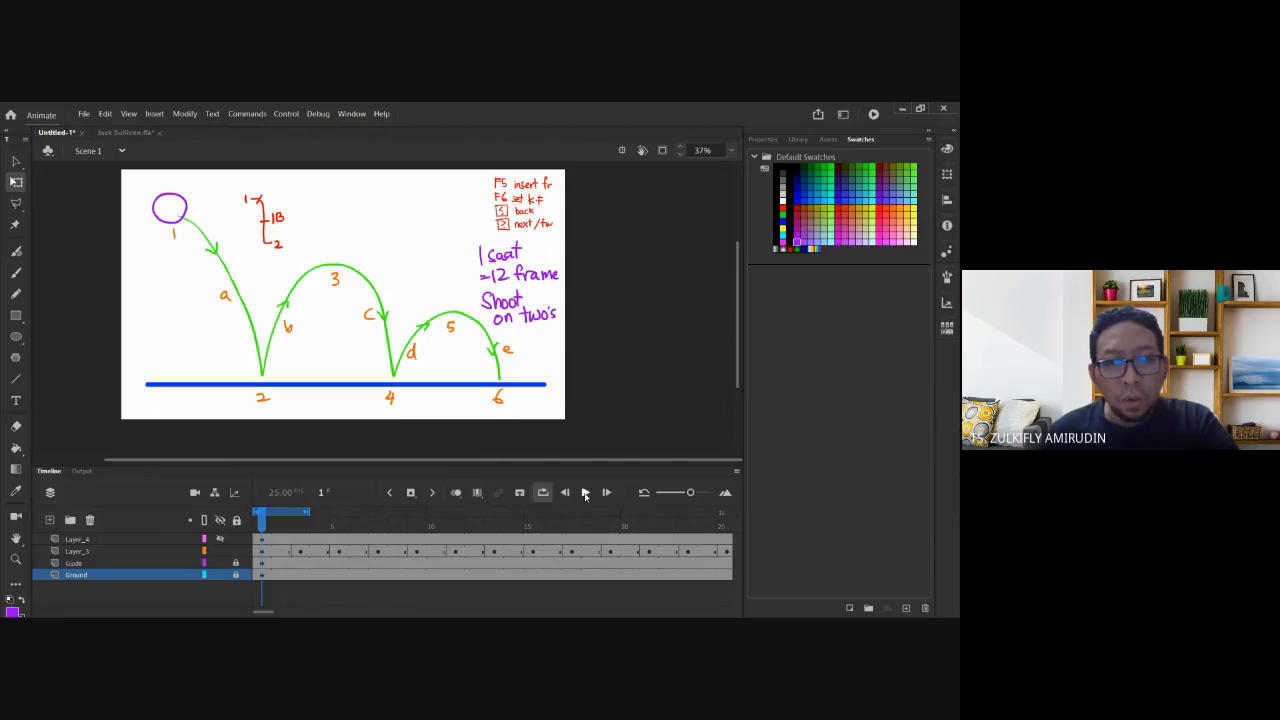
click(585, 493)
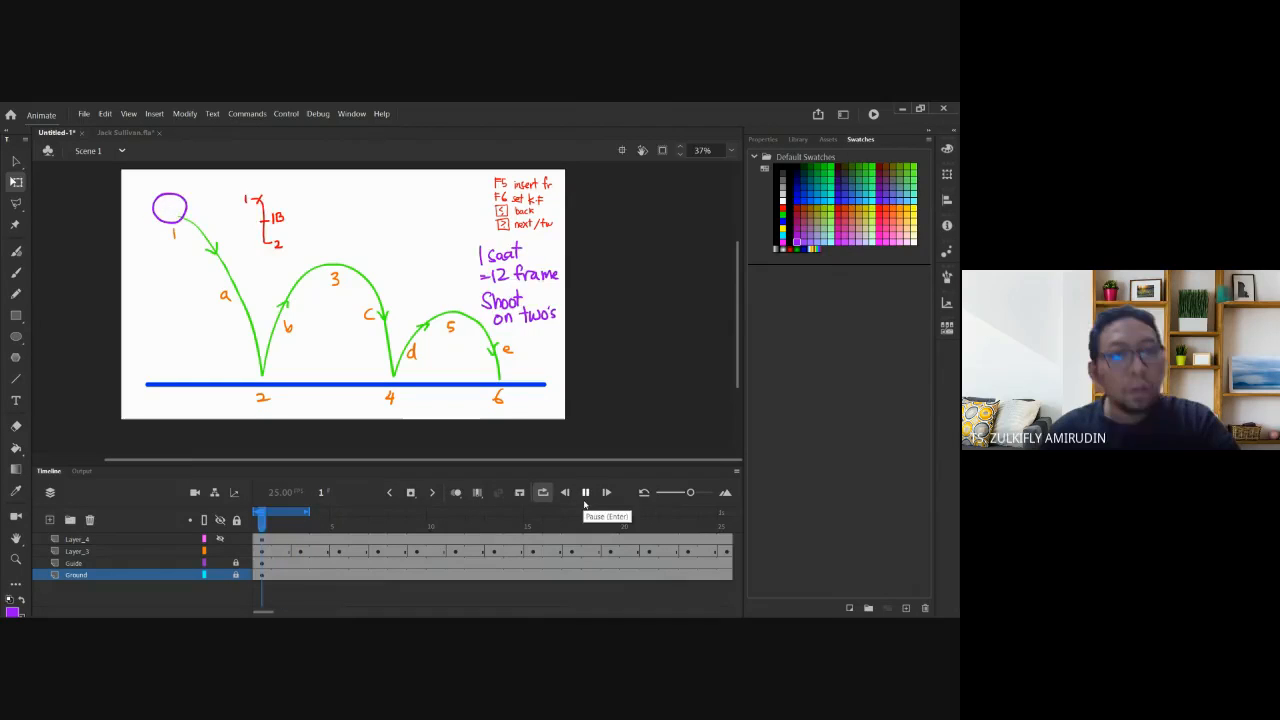
click(585, 505)
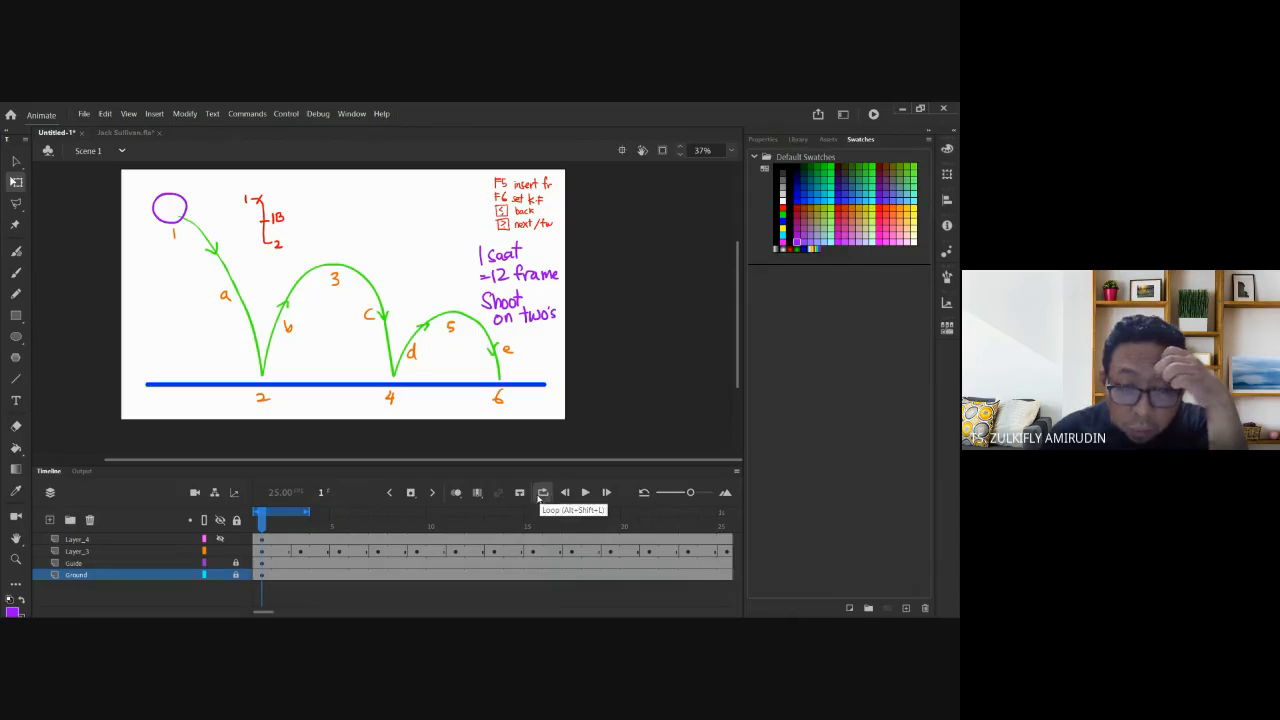
drag(309, 514, 732, 513)
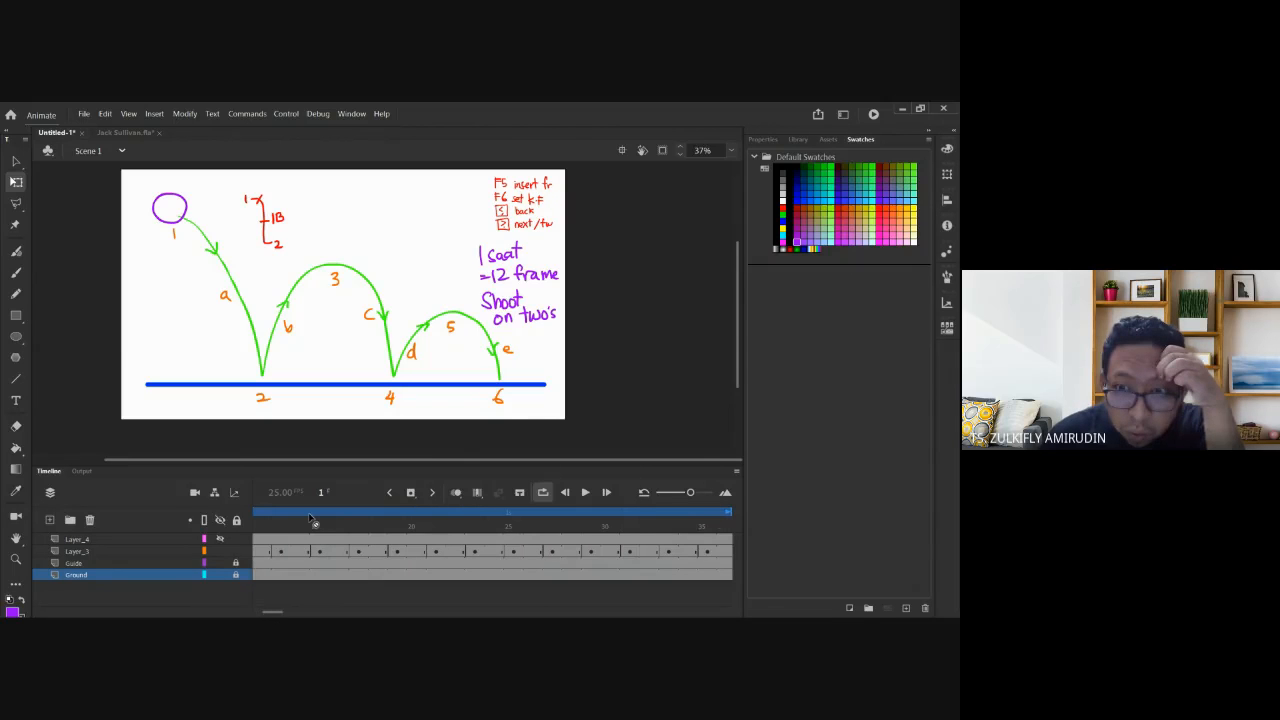
click(585, 493)
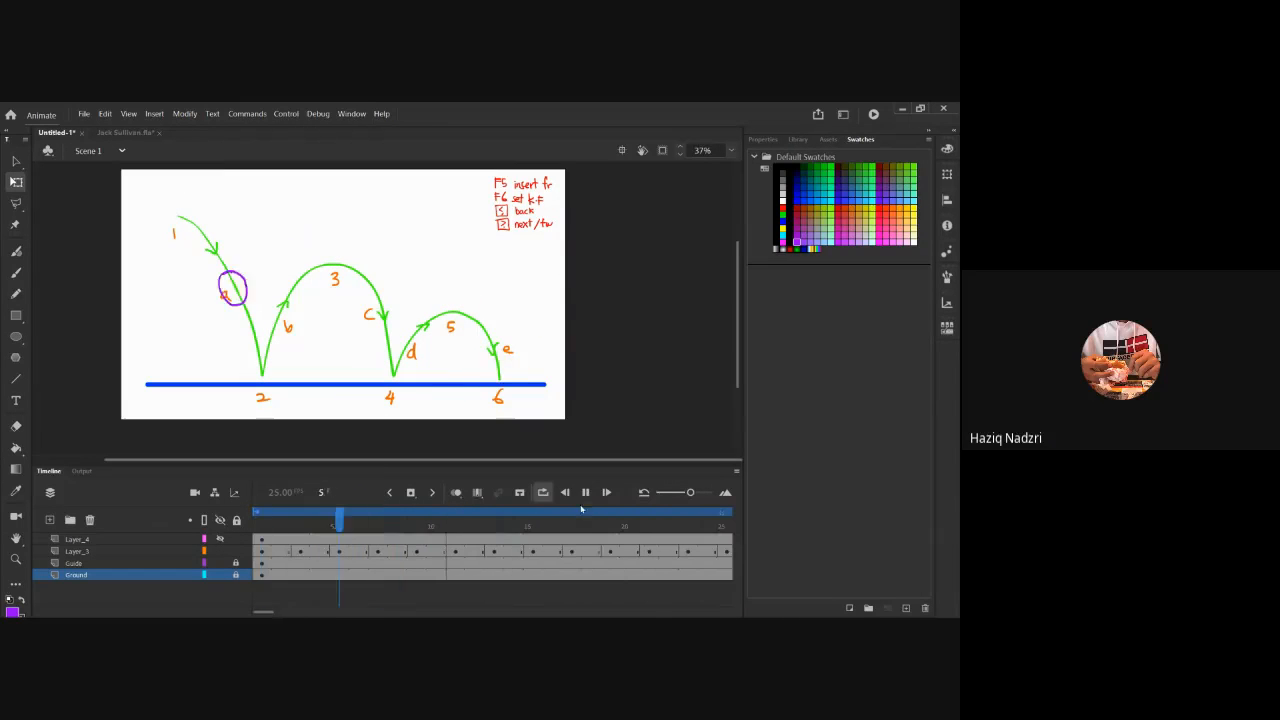
click(543, 493)
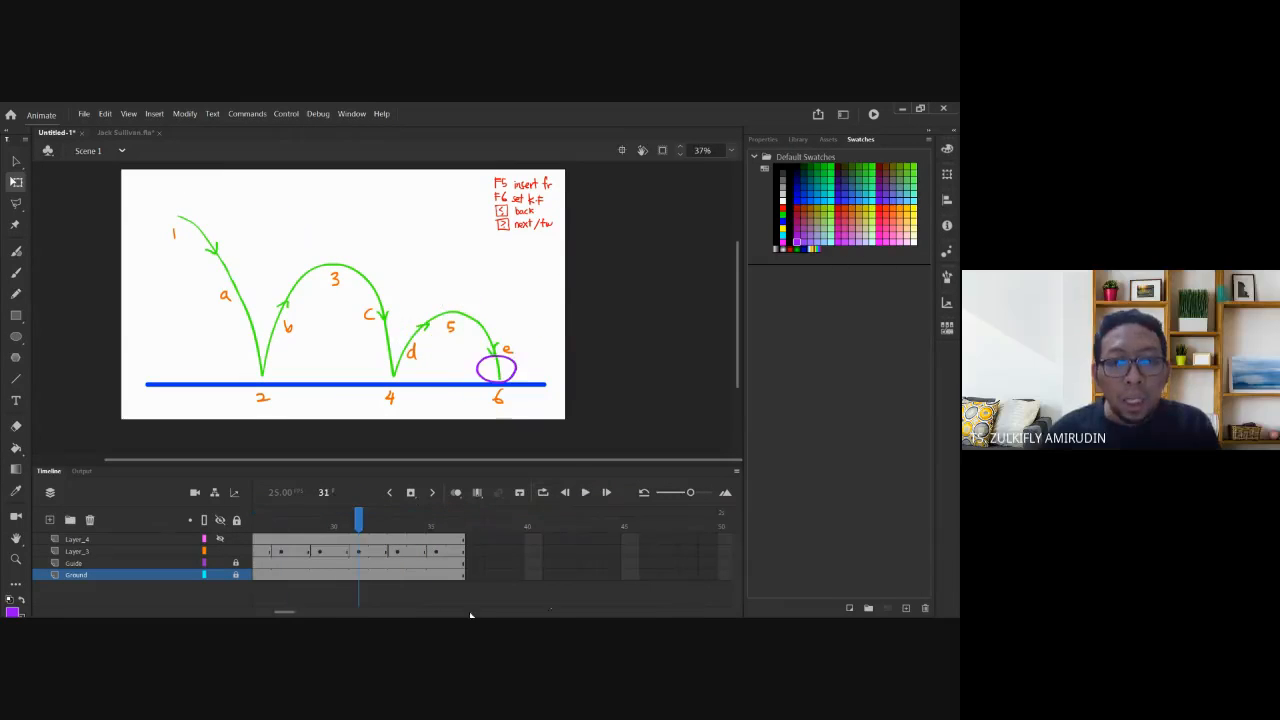
drag(286, 610, 265, 611)
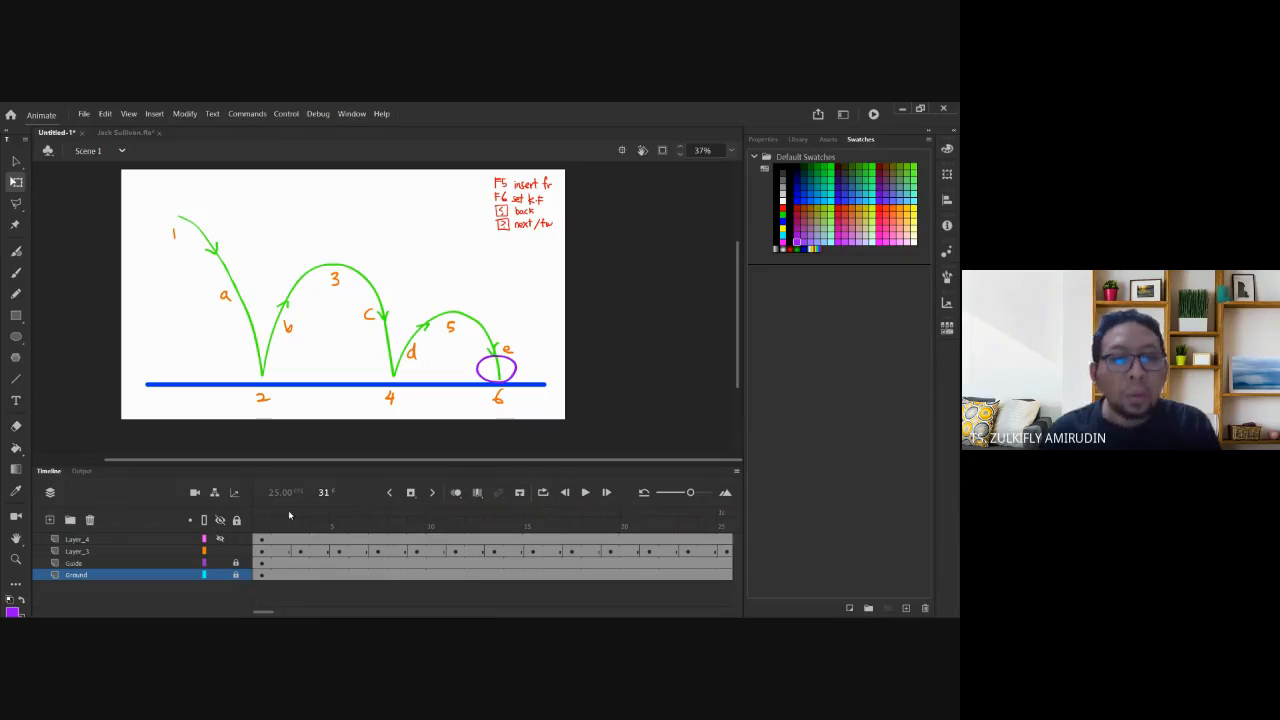
Compare frames 3–5, then with onion skin on drag the frame-4 ball further down the arc.
click(289, 515)
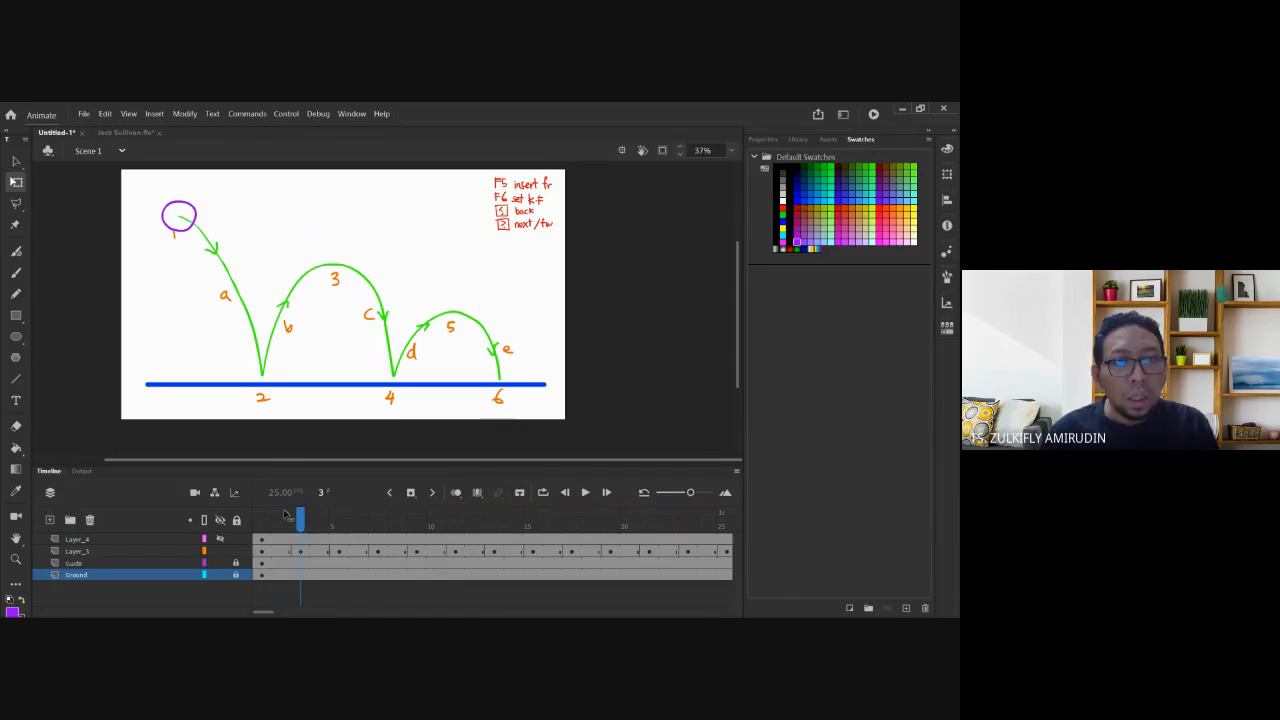
key(period)
key(period)
key(comma)
key(comma)
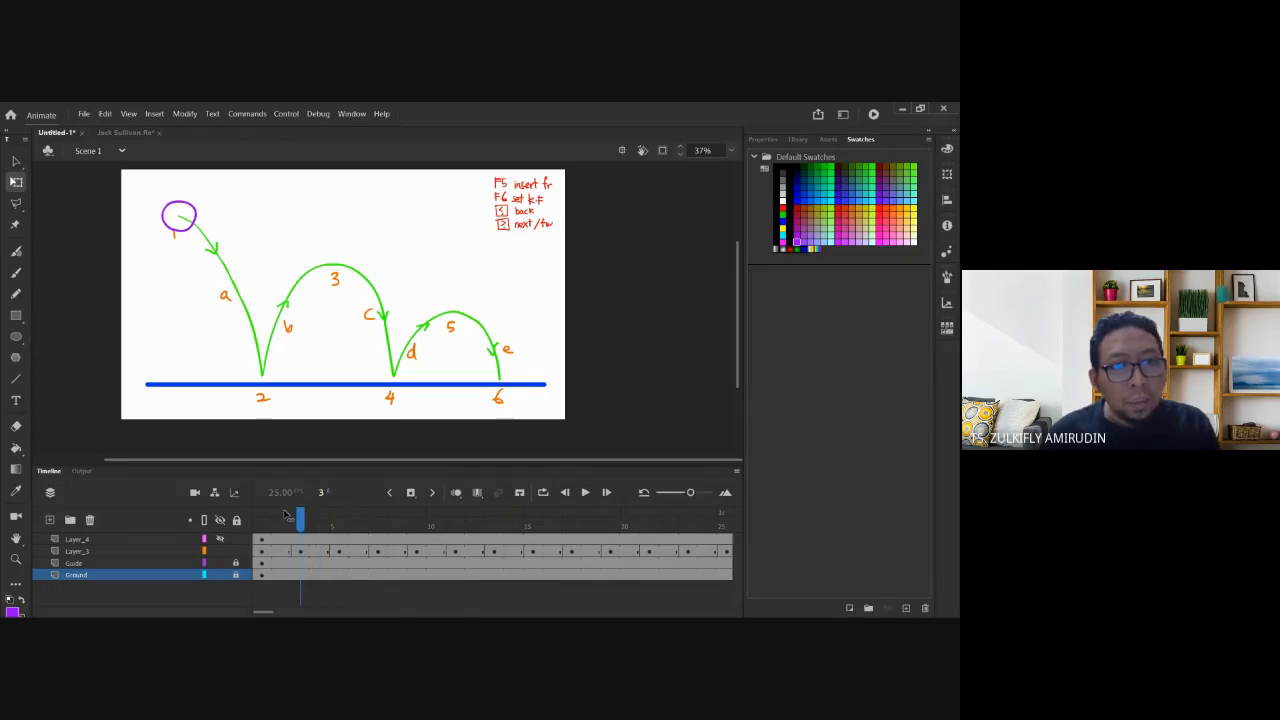
key(period)
key(period)
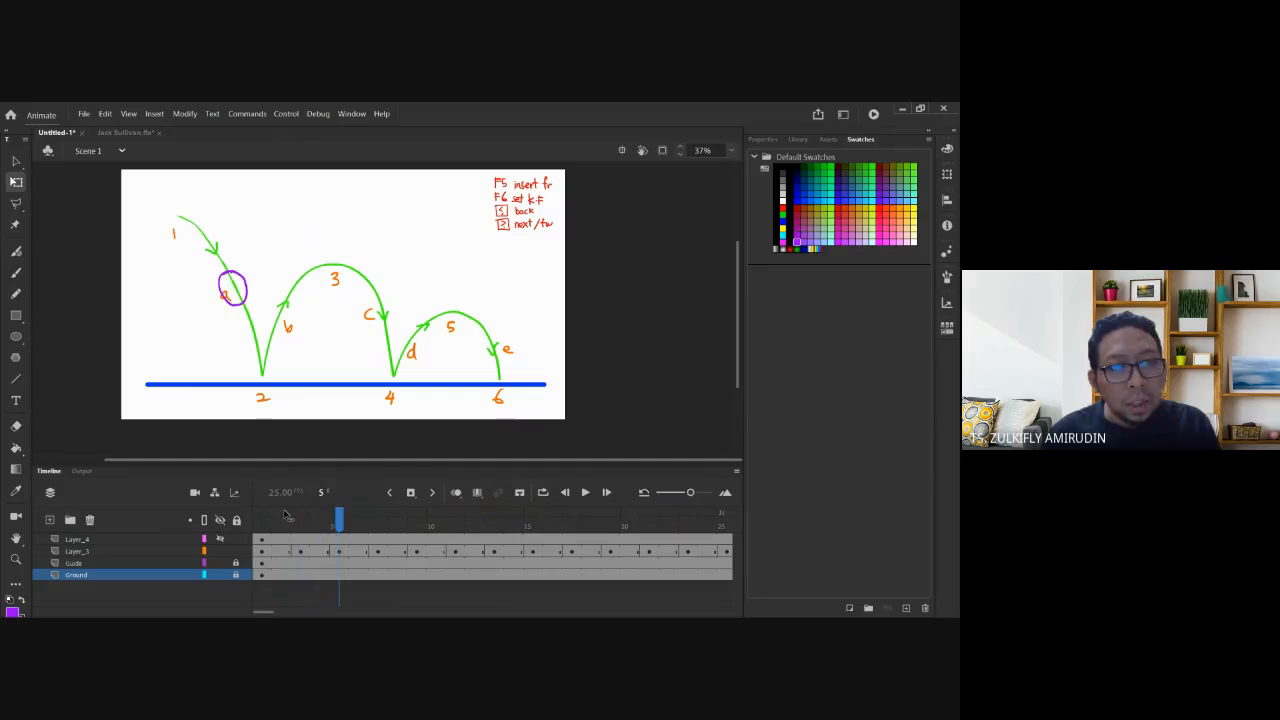
click(320, 551)
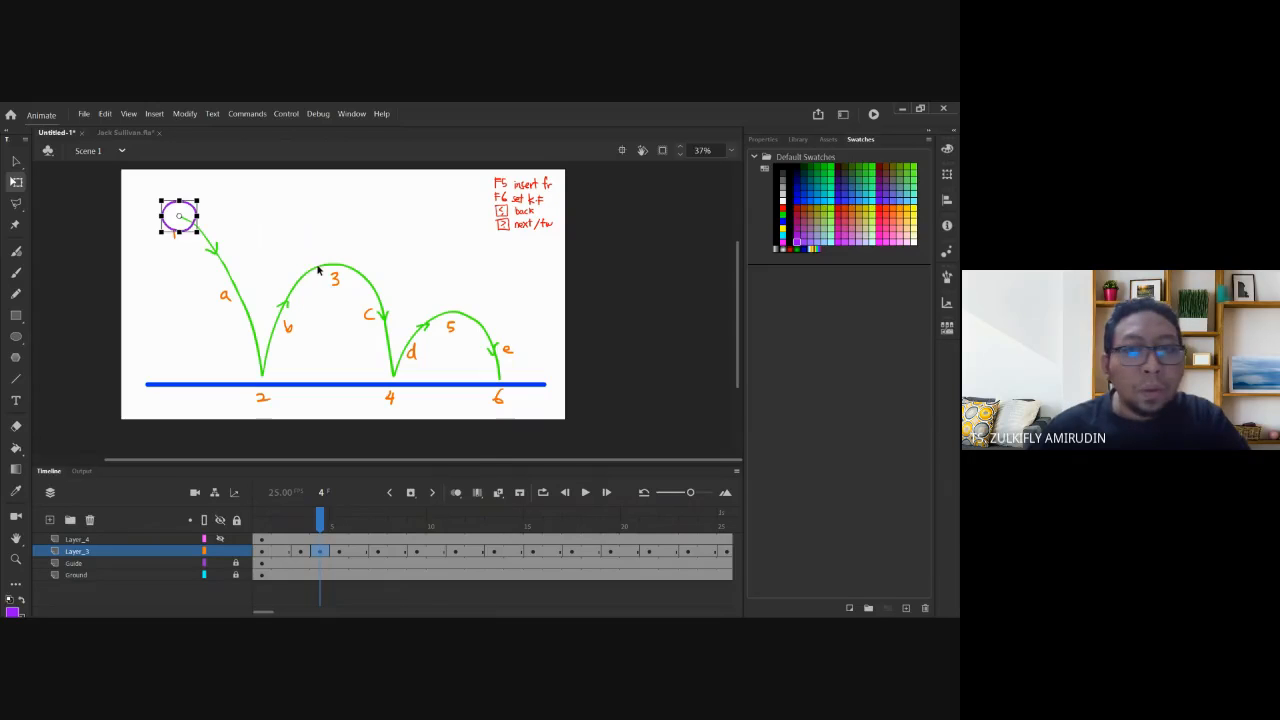
click(456, 492)
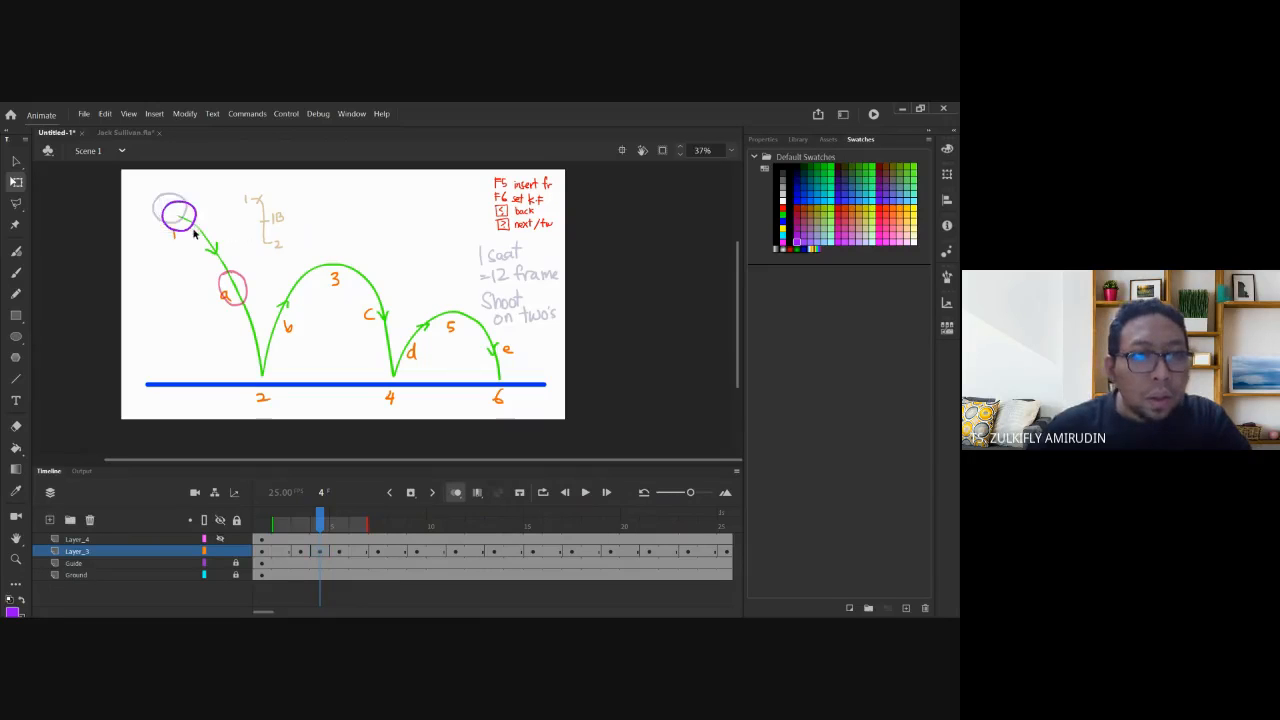
drag(176, 218, 228, 216)
click(231, 228)
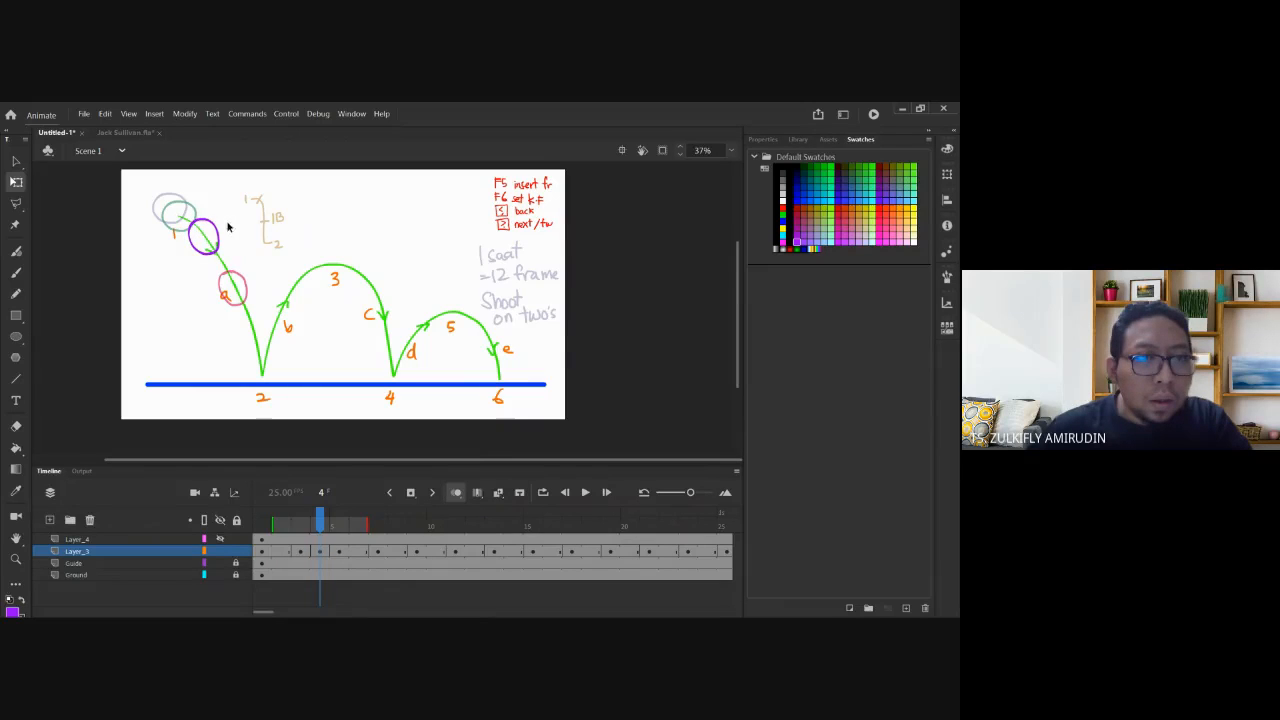
Check frames 3 and 5 against the moved ball, then select frame 50 on Layer_4.
click(300, 551)
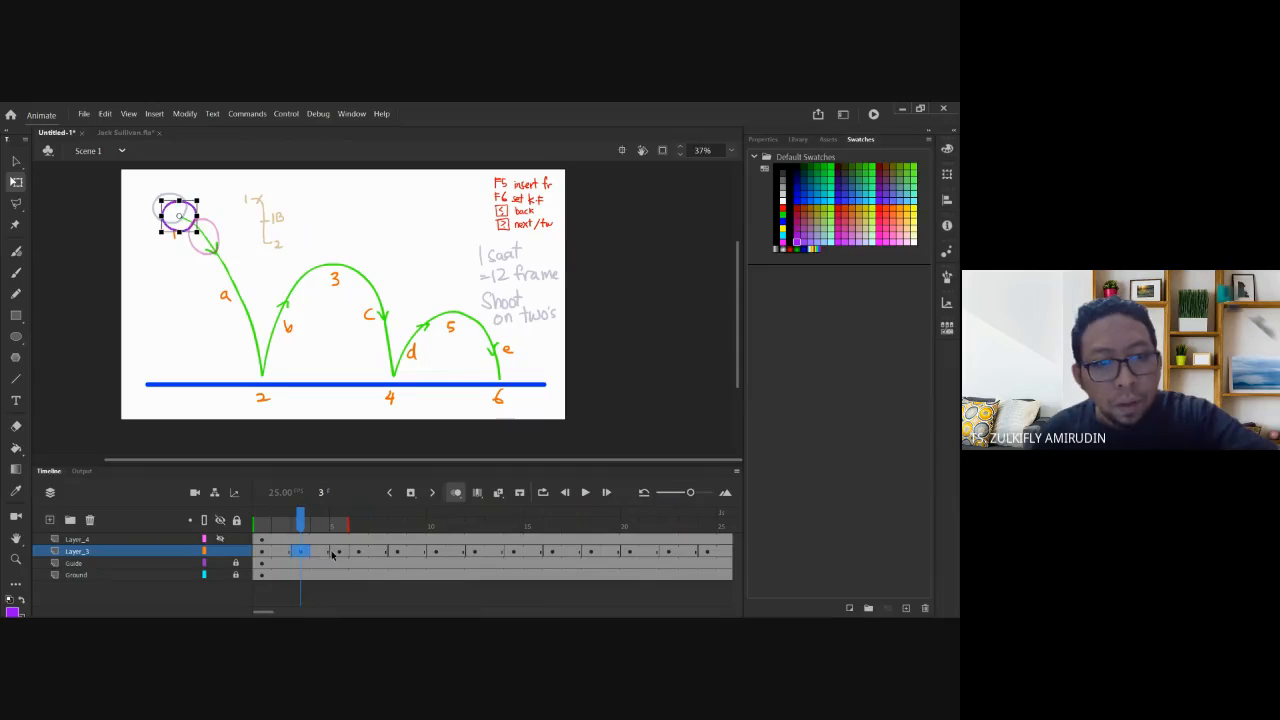
click(340, 553)
drag(264, 613, 268, 615)
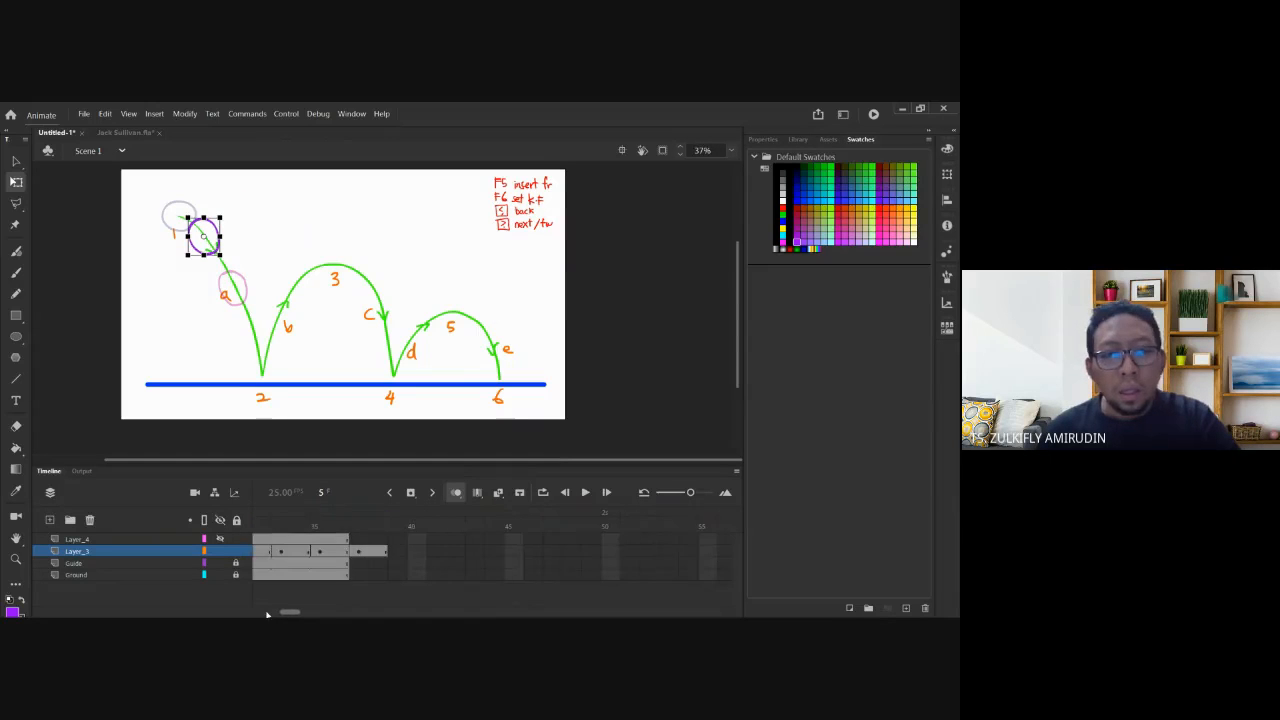
click(510, 540)
click(612, 540)
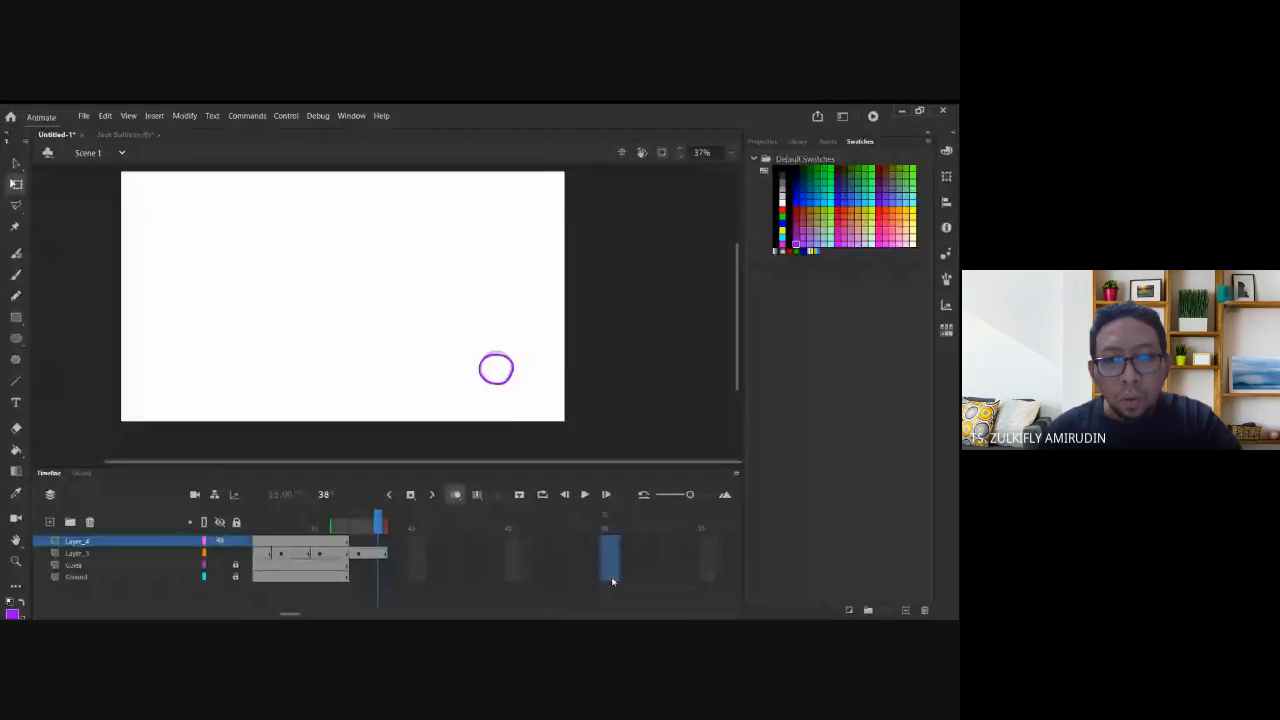
Extend all layers to frame 50 and play the full bounce animation.
shift+click(610, 576)
key(F5)
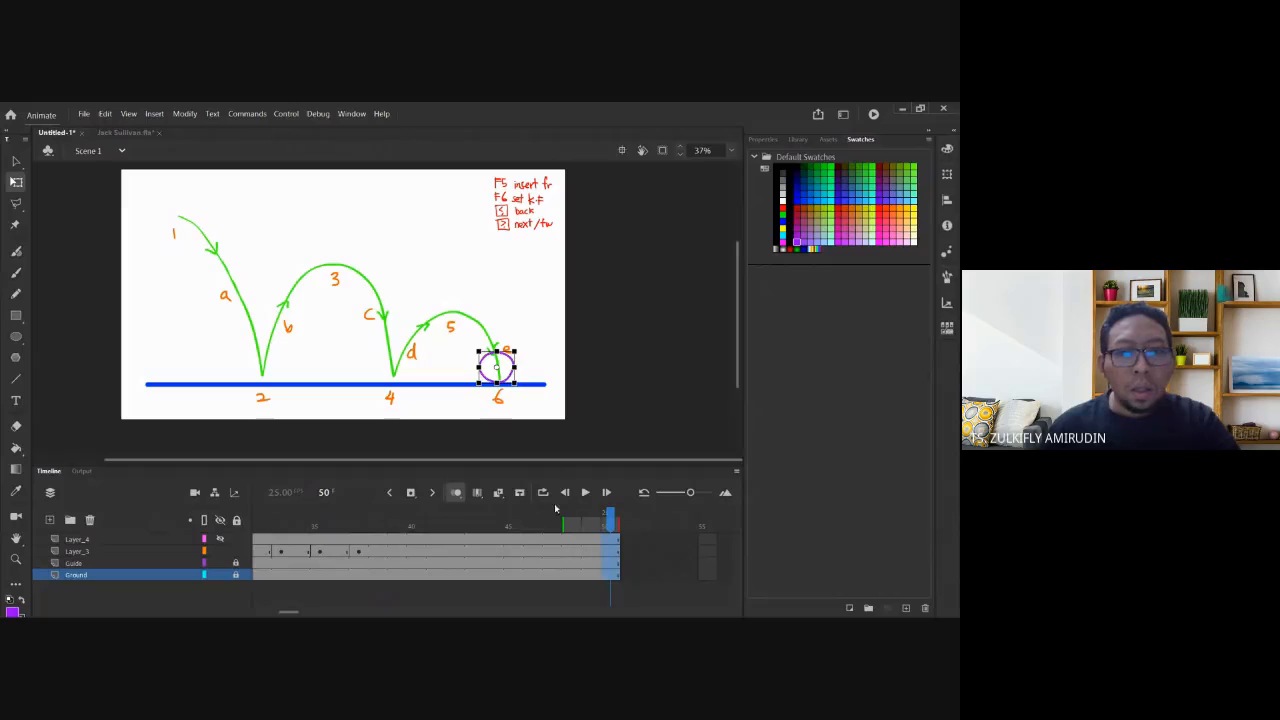
click(584, 493)
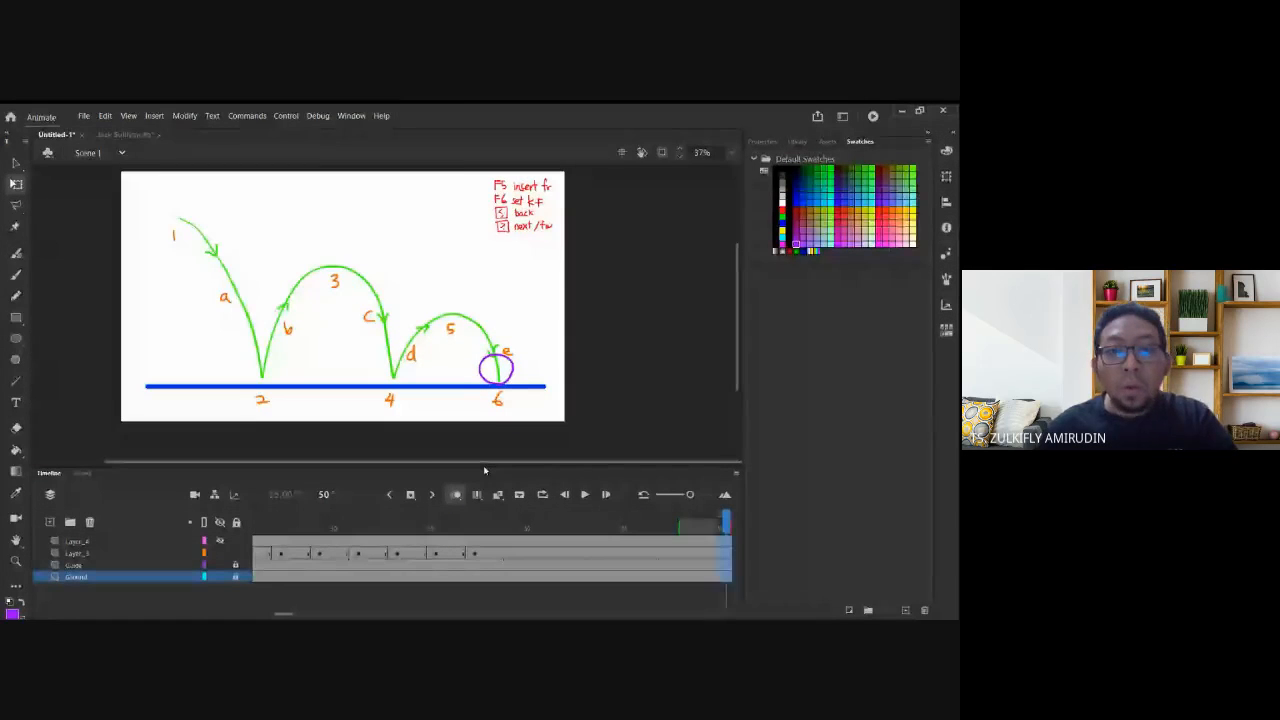
Save the document as 'Bouncing Ball NMC411'.
key(ctrl+s)
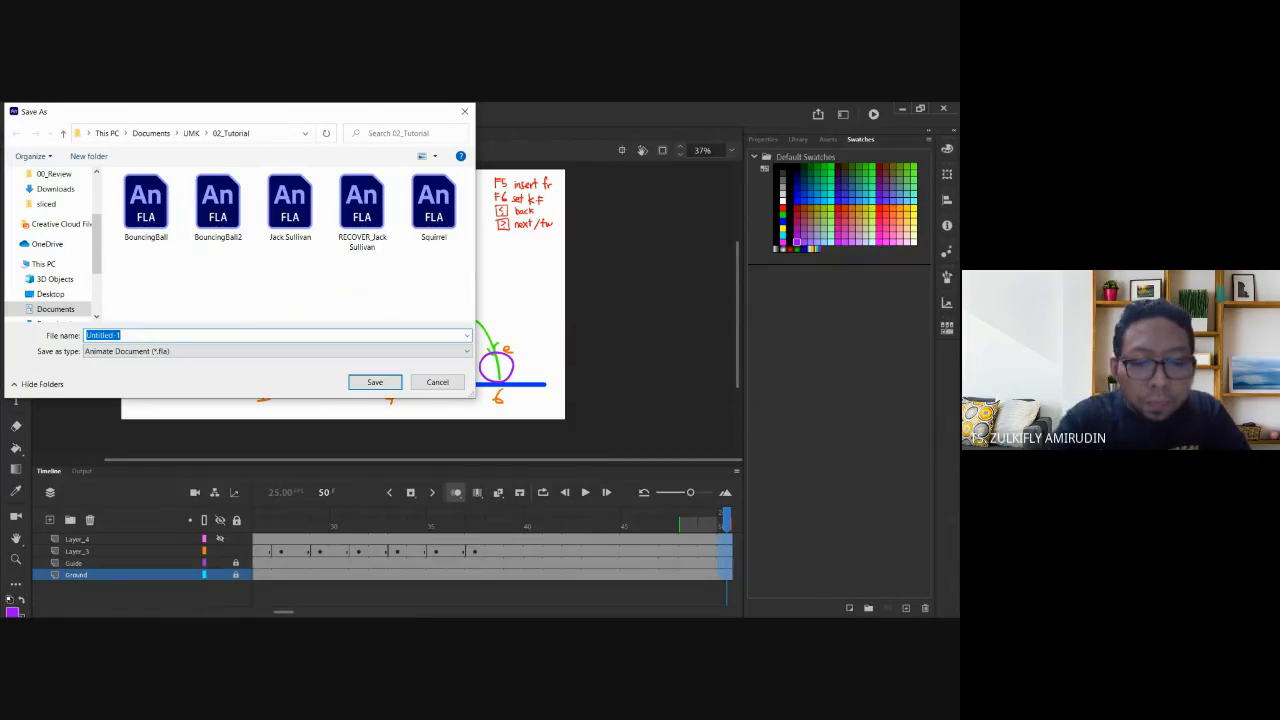
text(Bouncing)
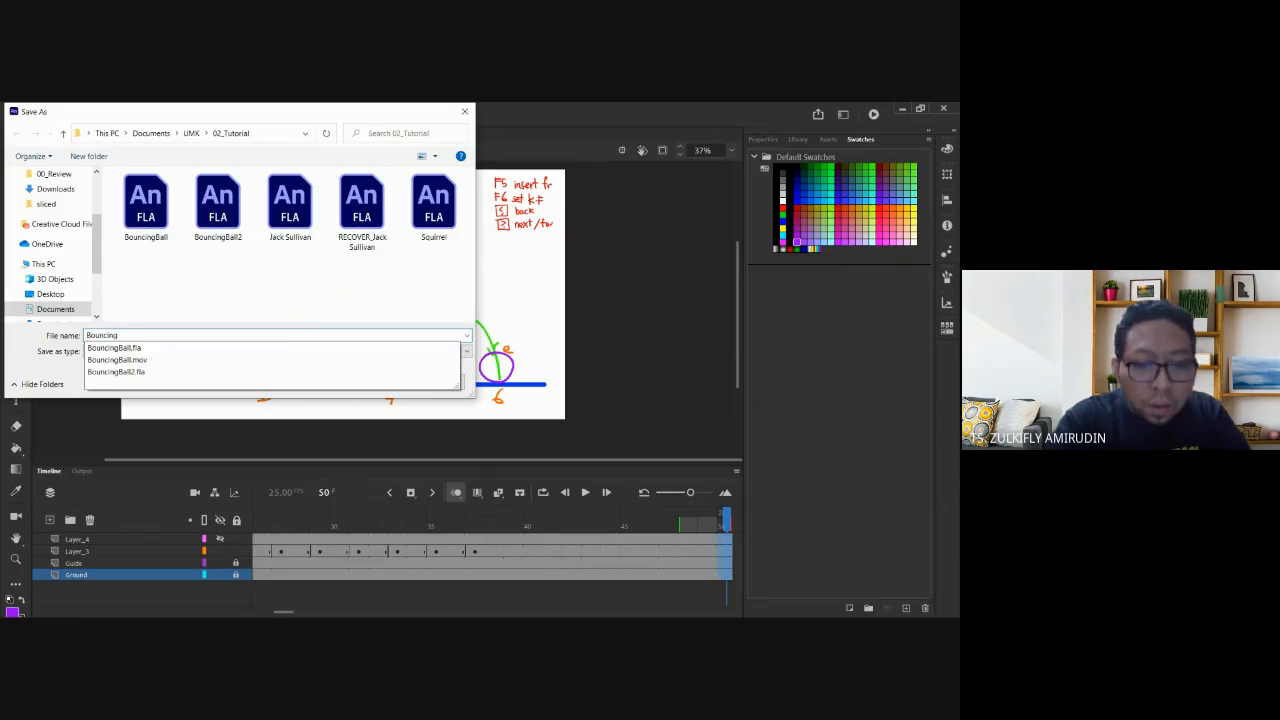
text( Ball)
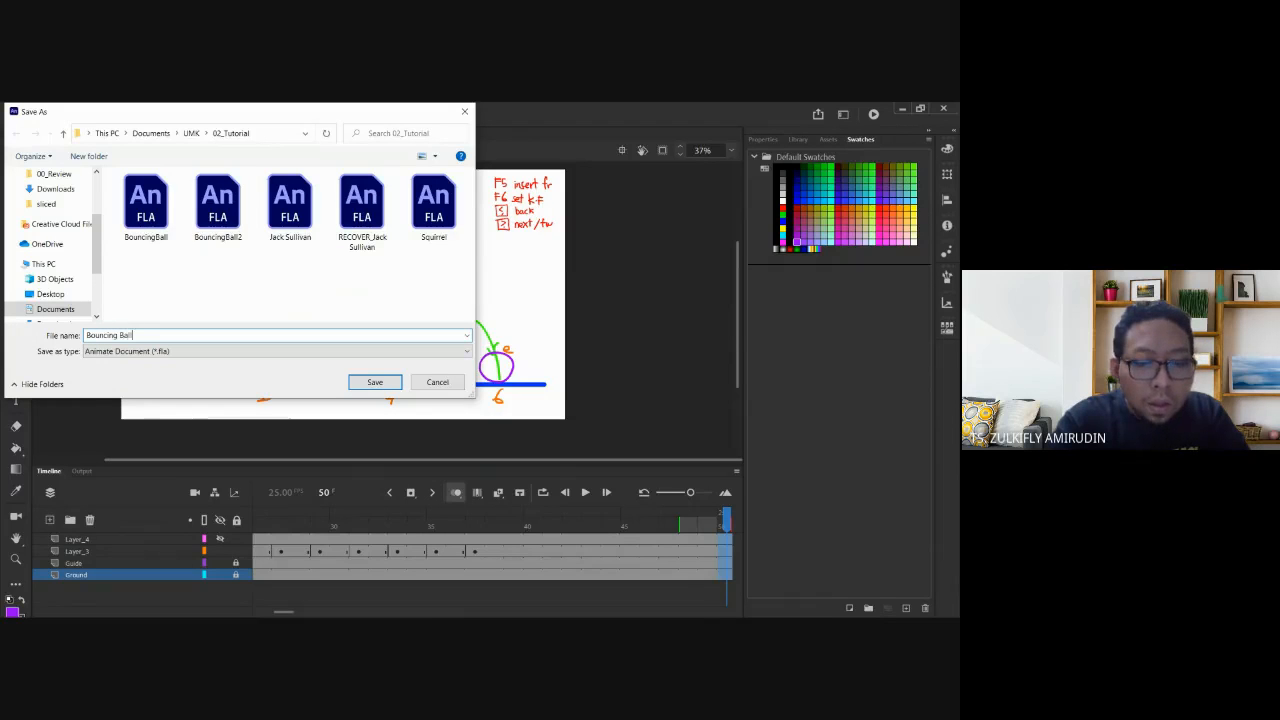
text( NMC411)
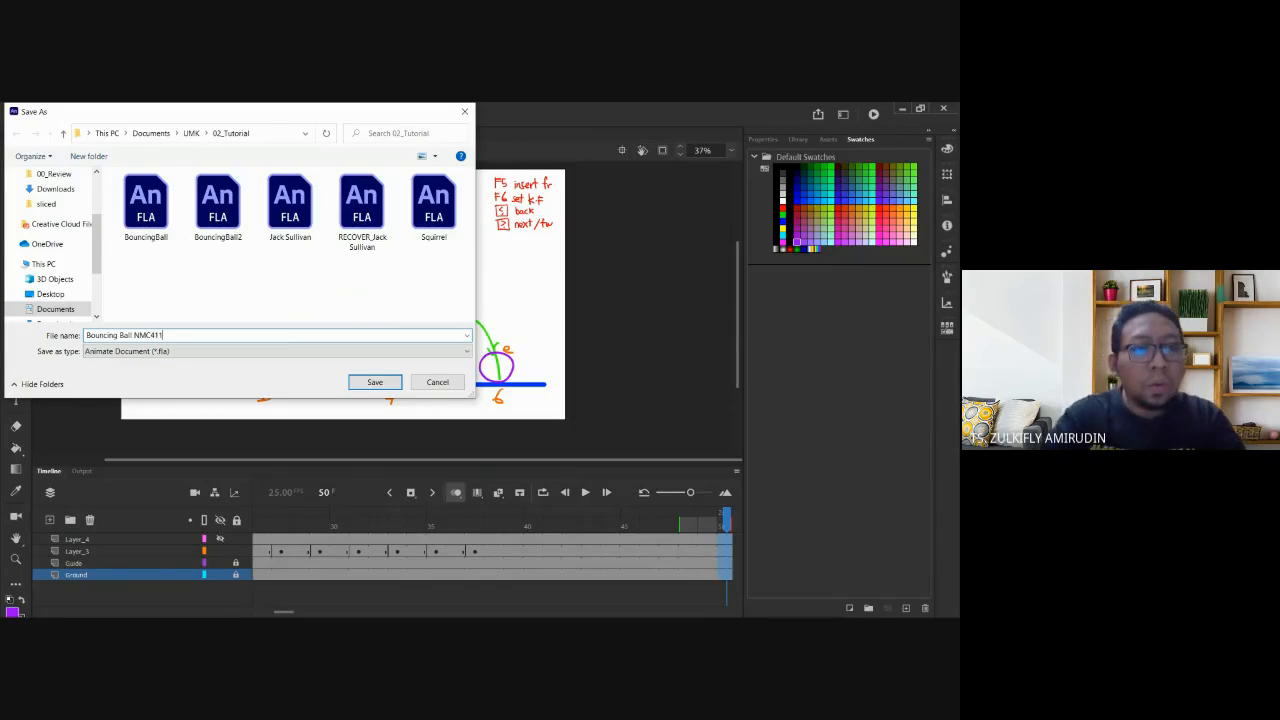
key(Return)
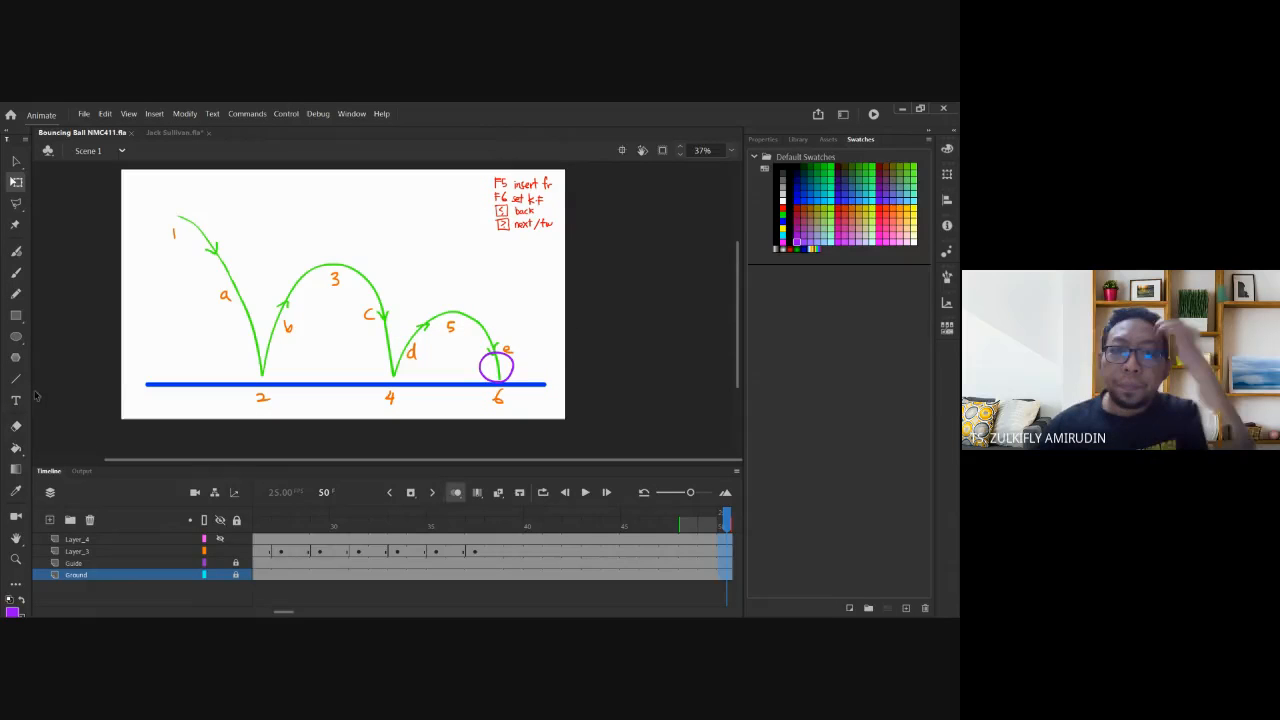
Turn off onion skinning and return to the first frame.
click(352, 518)
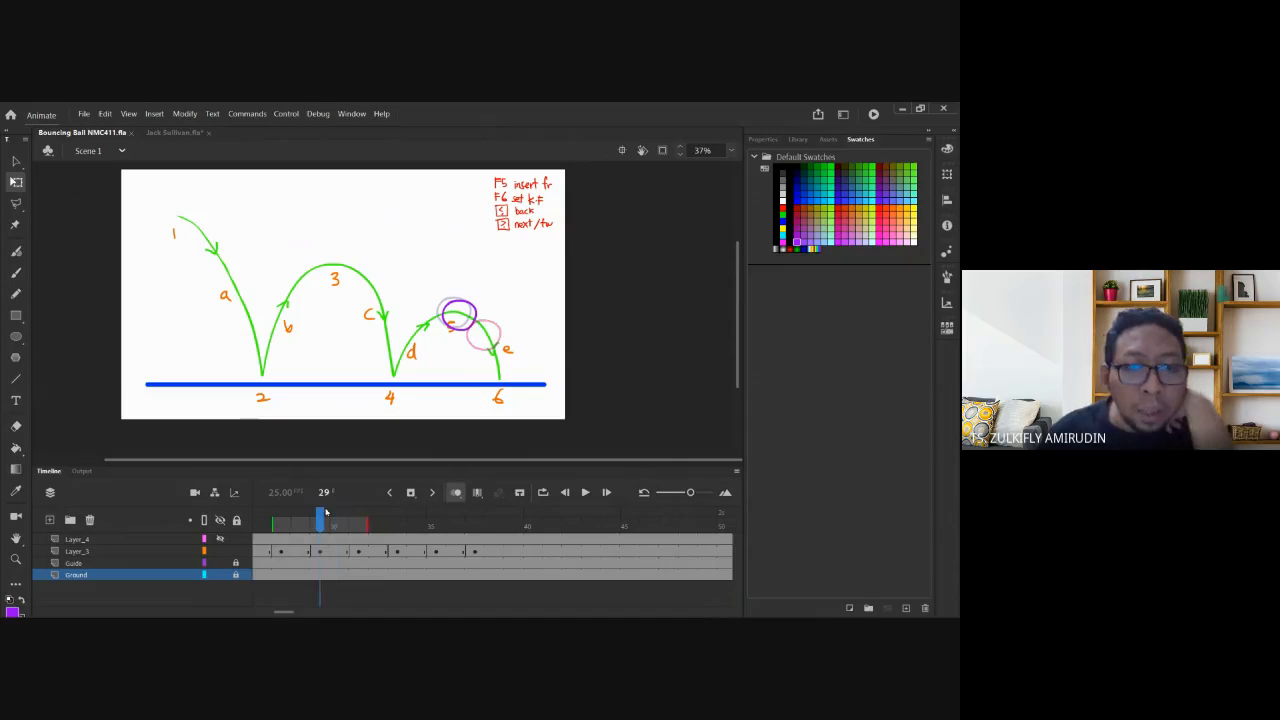
click(456, 493)
key(comma)
key(comma)
key(comma)
key(comma)
key(comma)
key(comma)
key(comma)
key(comma)
key(comma)
key(comma)
key(comma)
key(comma)
key(comma)
key(comma)
key(comma)
key(comma)
key(comma)
key(comma)
key(comma)
key(comma)
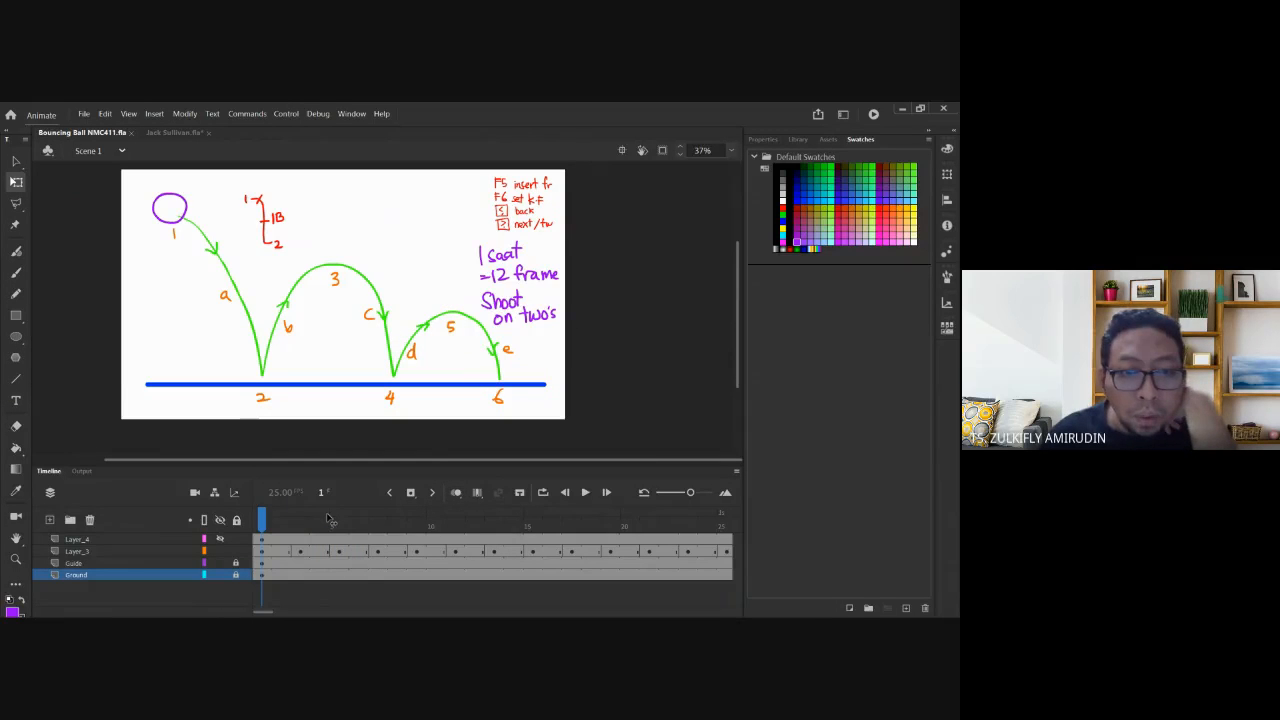
Step frame by frame to follow the ball's landing and rise on the second arc, then return to frame 1.
key(period)
key(period)
key(period)
key(period)
key(period)
key(period)
key(period)
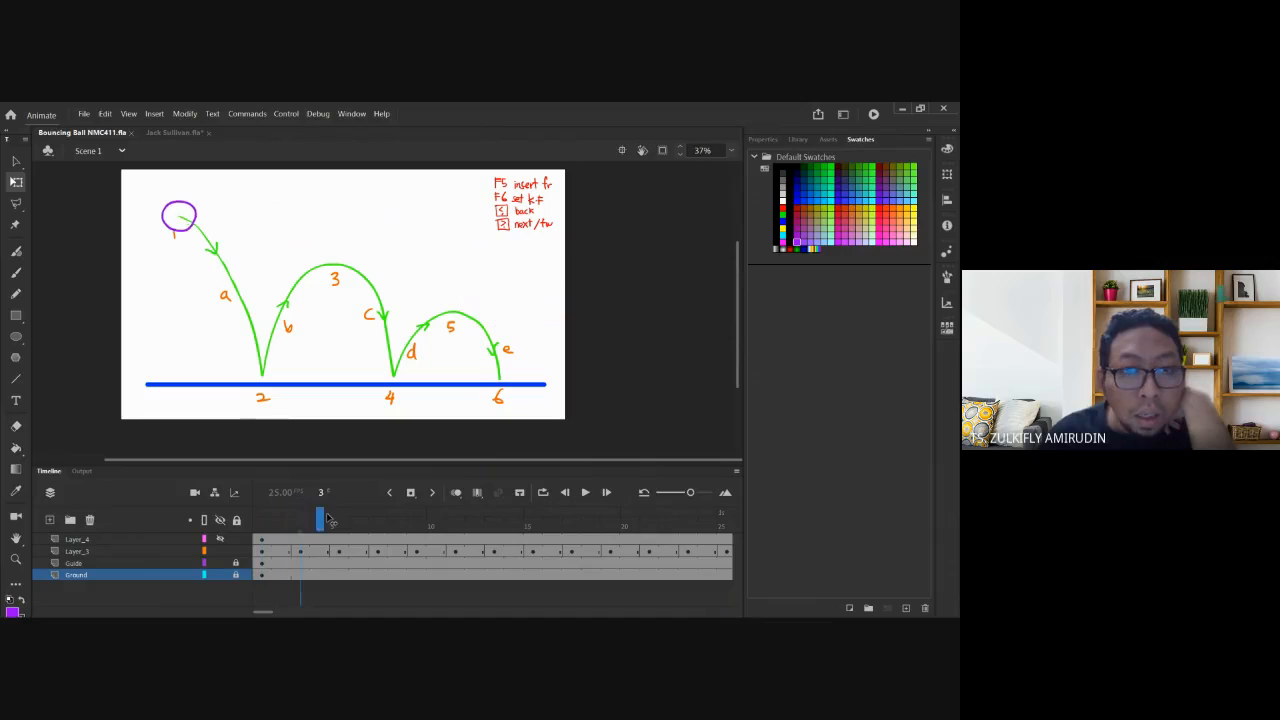
key(period)
key(period)
key(period)
key(comma)
key(comma)
key(comma)
key(comma)
key(comma)
key(comma)
key(comma)
key(comma)
key(comma)
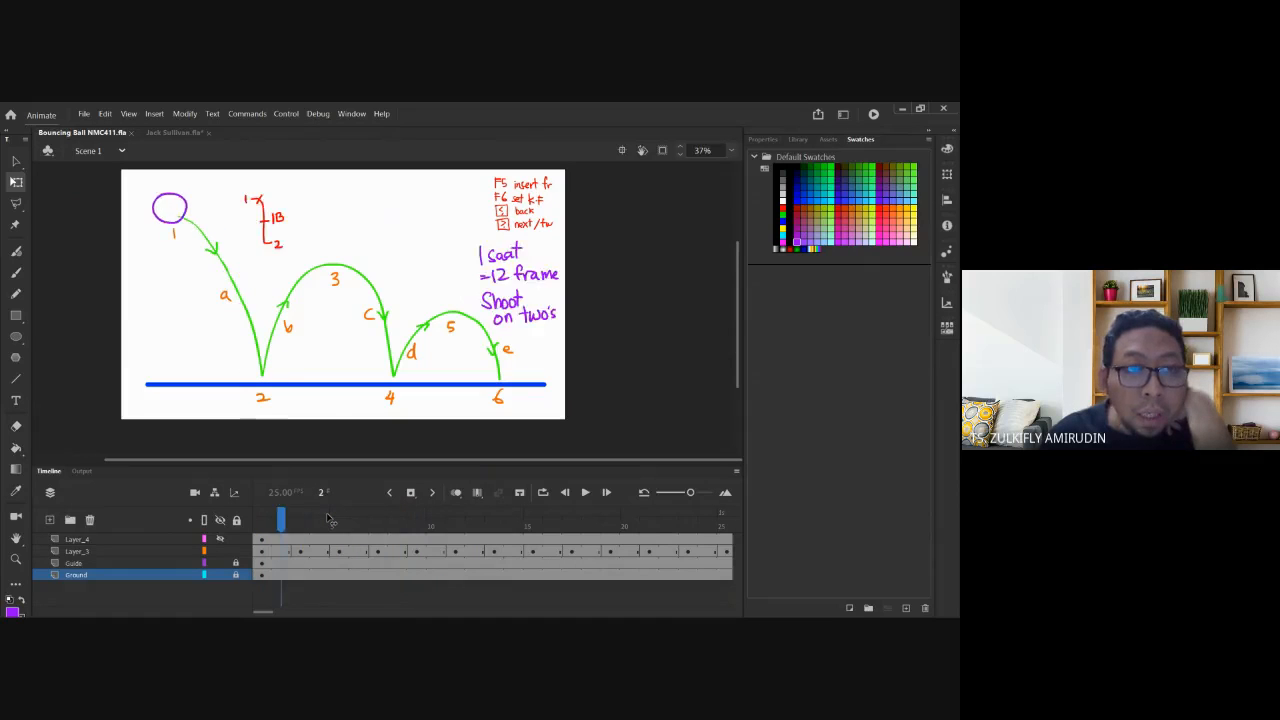
key(period)
key(period)
key(period)
key(period)
key(period)
key(period)
key(period)
key(period)
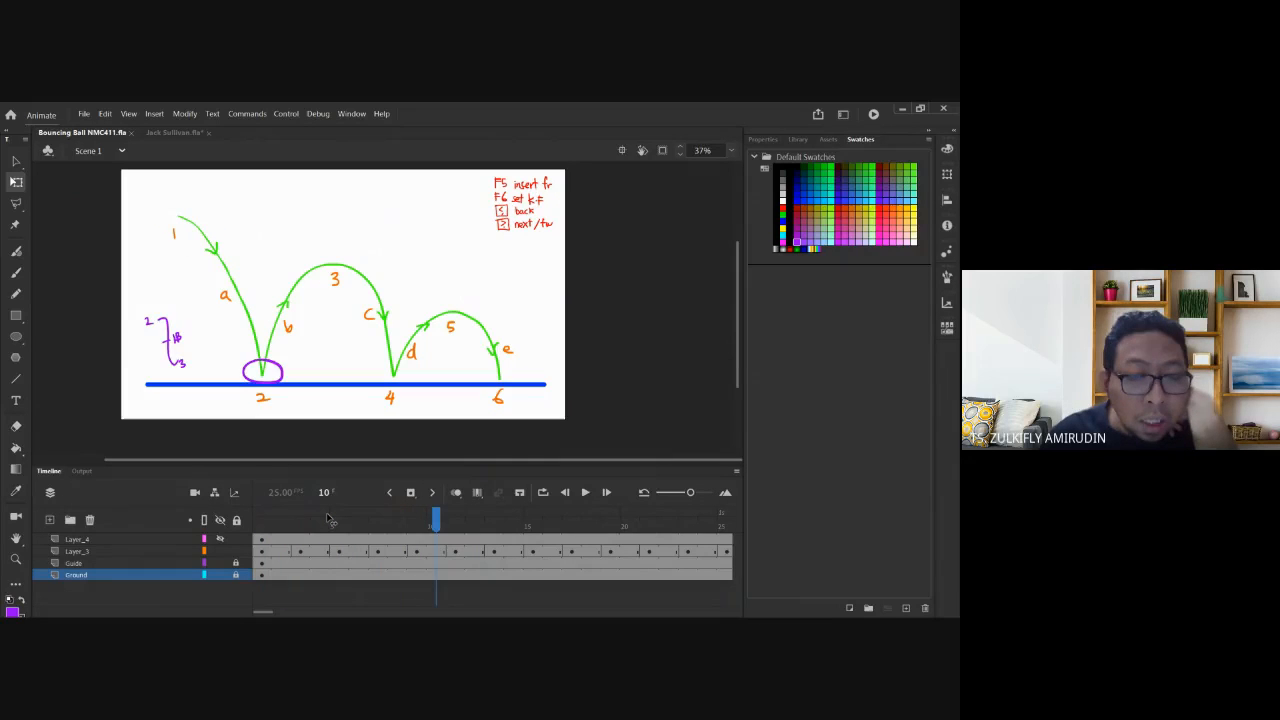
key(period)
key(period)
key(period)
key(period)
key(period)
key(period)
key(period)
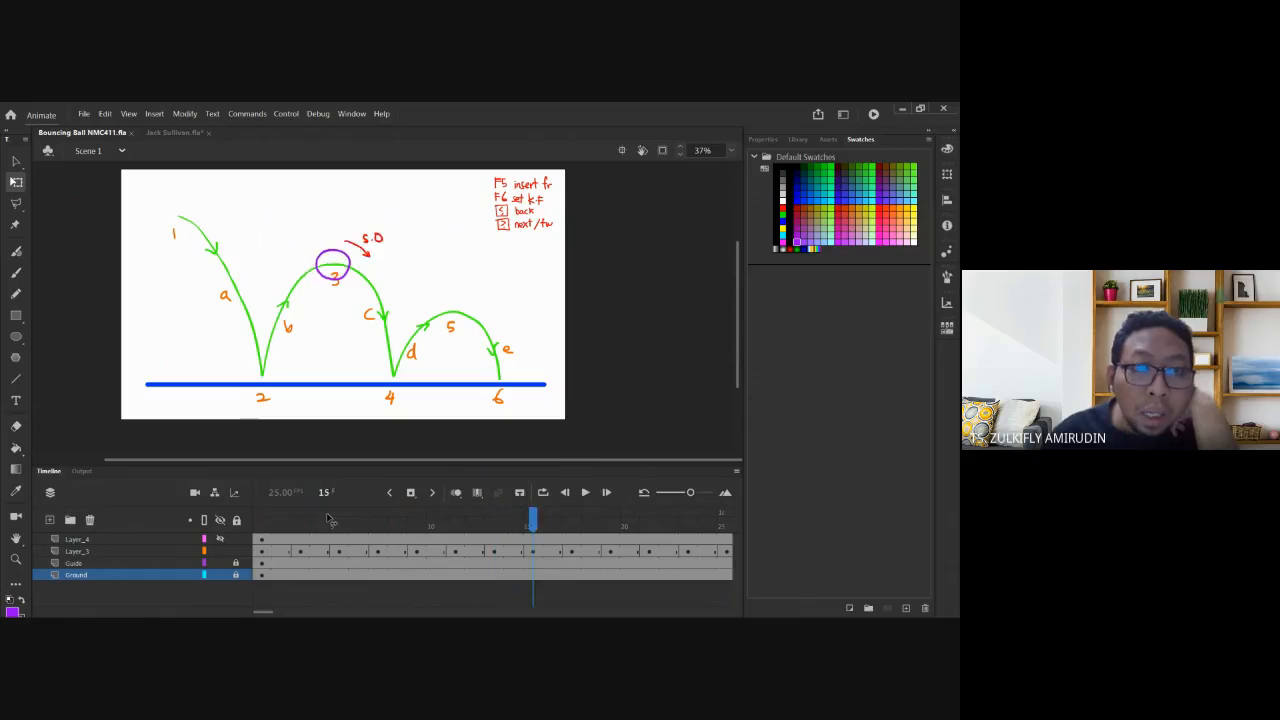
key(period)
key(period)
key(period)
key(period)
key(period)
key(period)
key(period)
key(period)
key(period)
key(period)
key(period)
key(period)
key(period)
key(period)
key(period)
key(period)
key(period)
key(period)
key(period)
key(period)
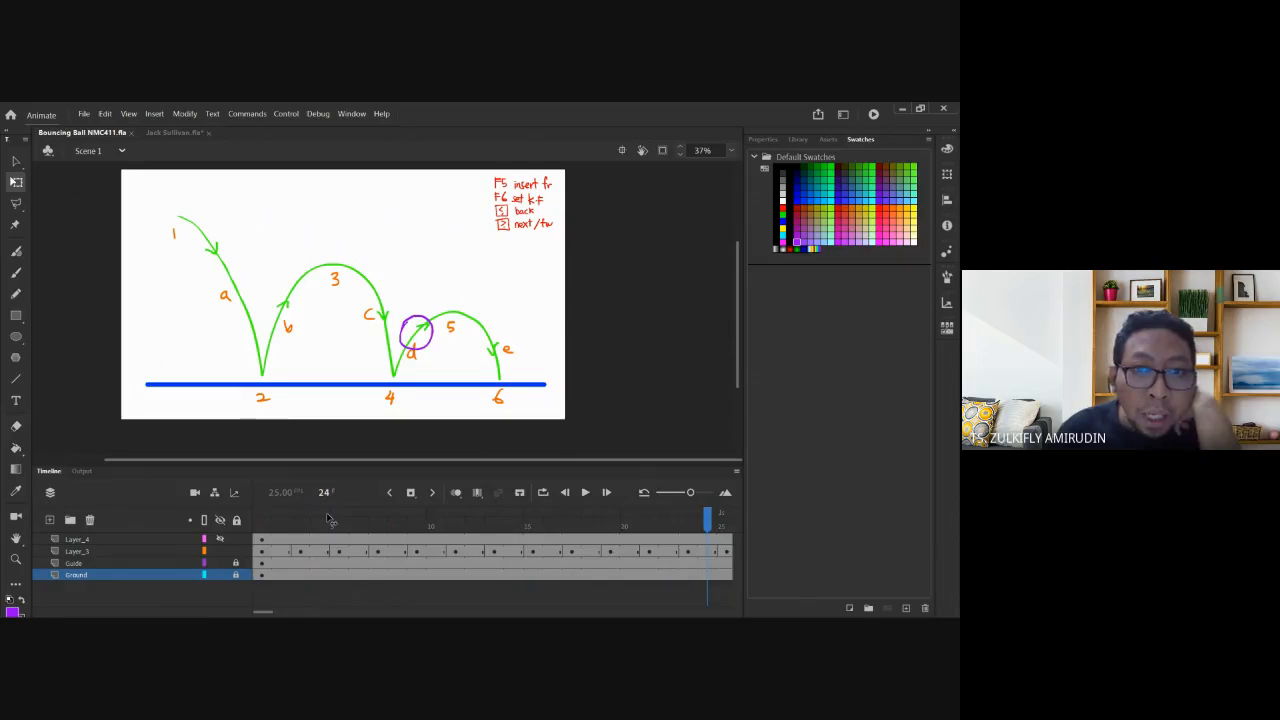
key(comma)
key(comma)
key(comma)
key(comma)
key(comma)
key(comma)
key(comma)
key(comma)
key(comma)
key(comma)
key(comma)
key(comma)
key(comma)
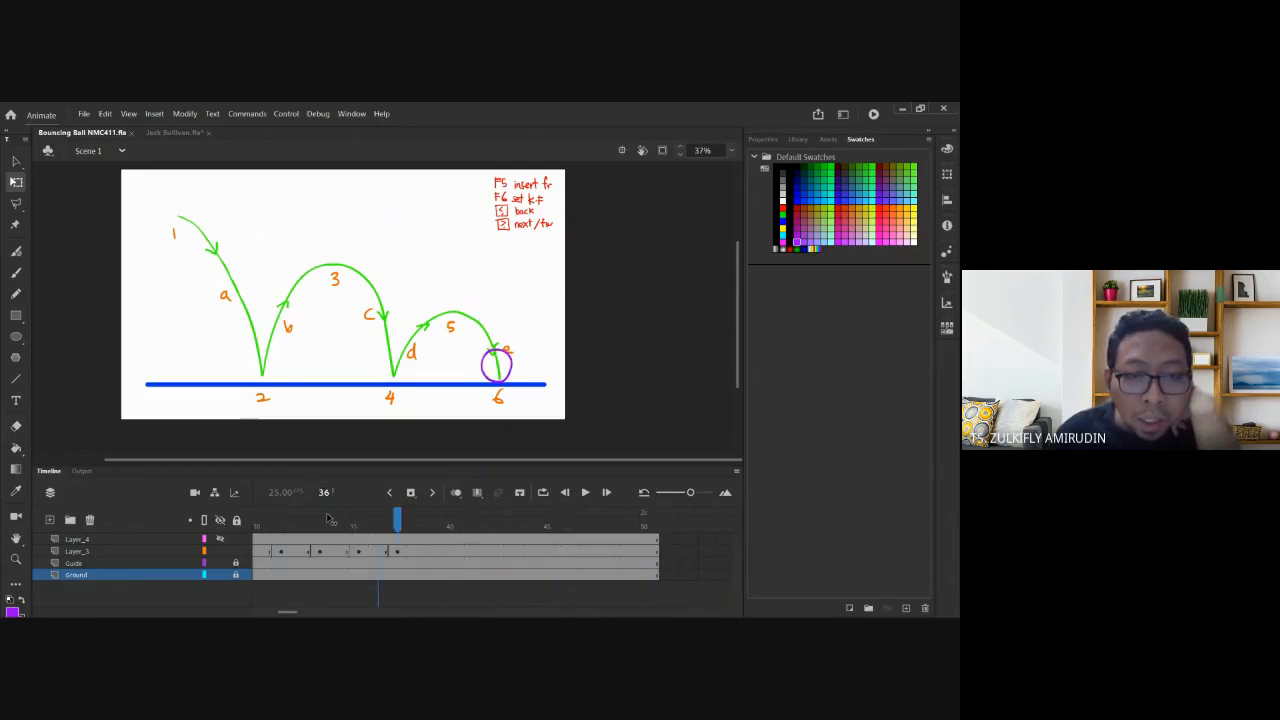
key(period)
key(period)
key(period)
key(period)
key(comma)
key(comma)
key(comma)
key(comma)
key(comma)
key(comma)
key(comma)
key(comma)
key(comma)
key(comma)
key(comma)
key(comma)
key(comma)
key(comma)
key(comma)
key(comma)
key(comma)
key(comma)
key(comma)
key(comma)
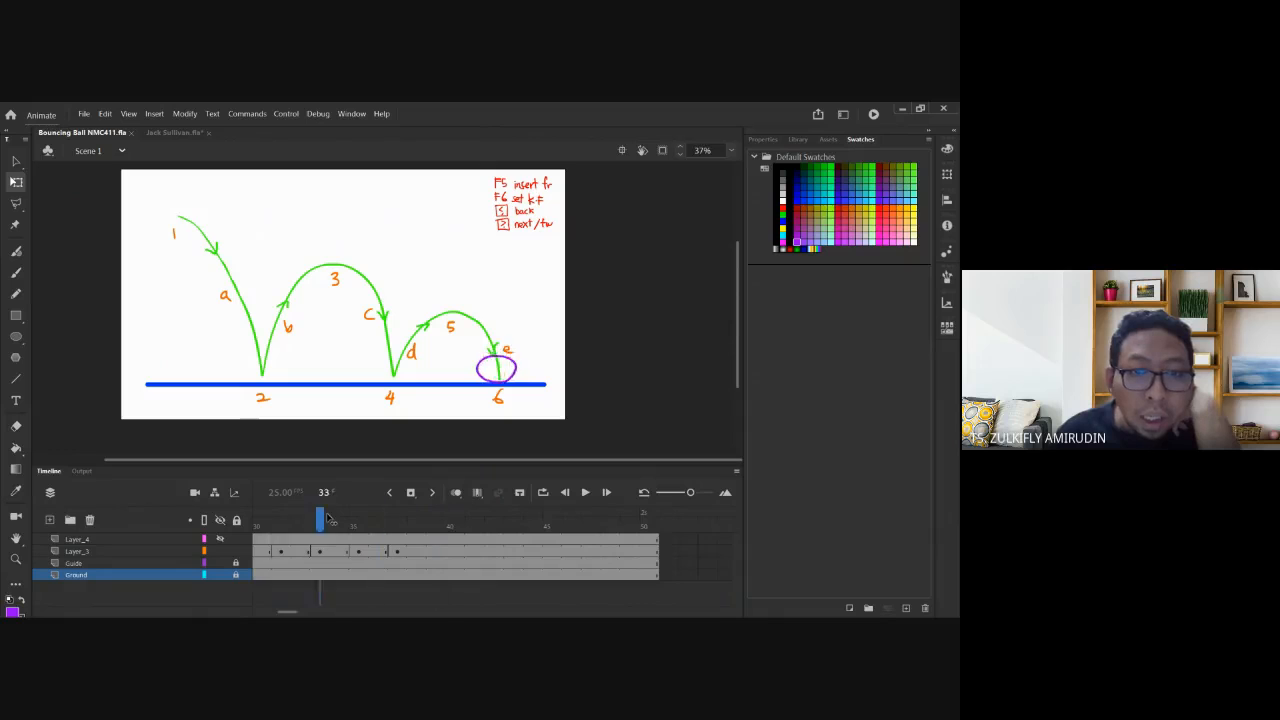
Add Layer_5 above Layer_4 and choose the Text tool with black colour.
click(122, 540)
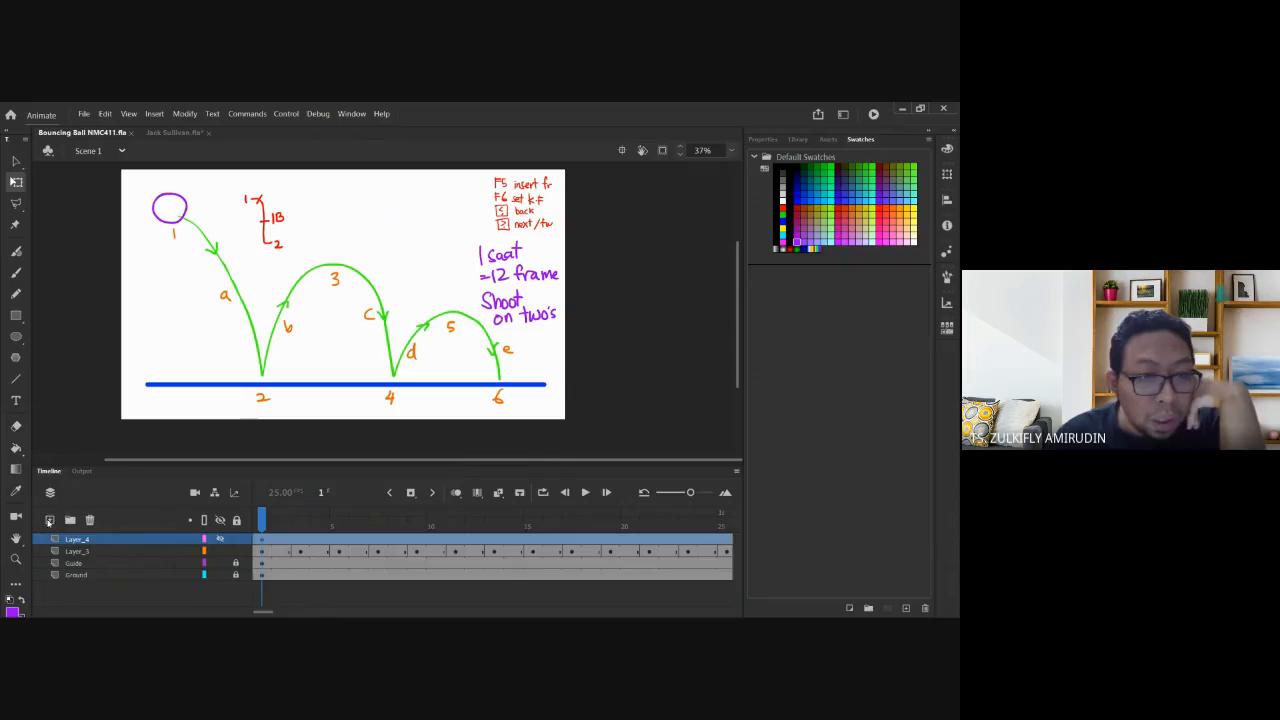
click(49, 519)
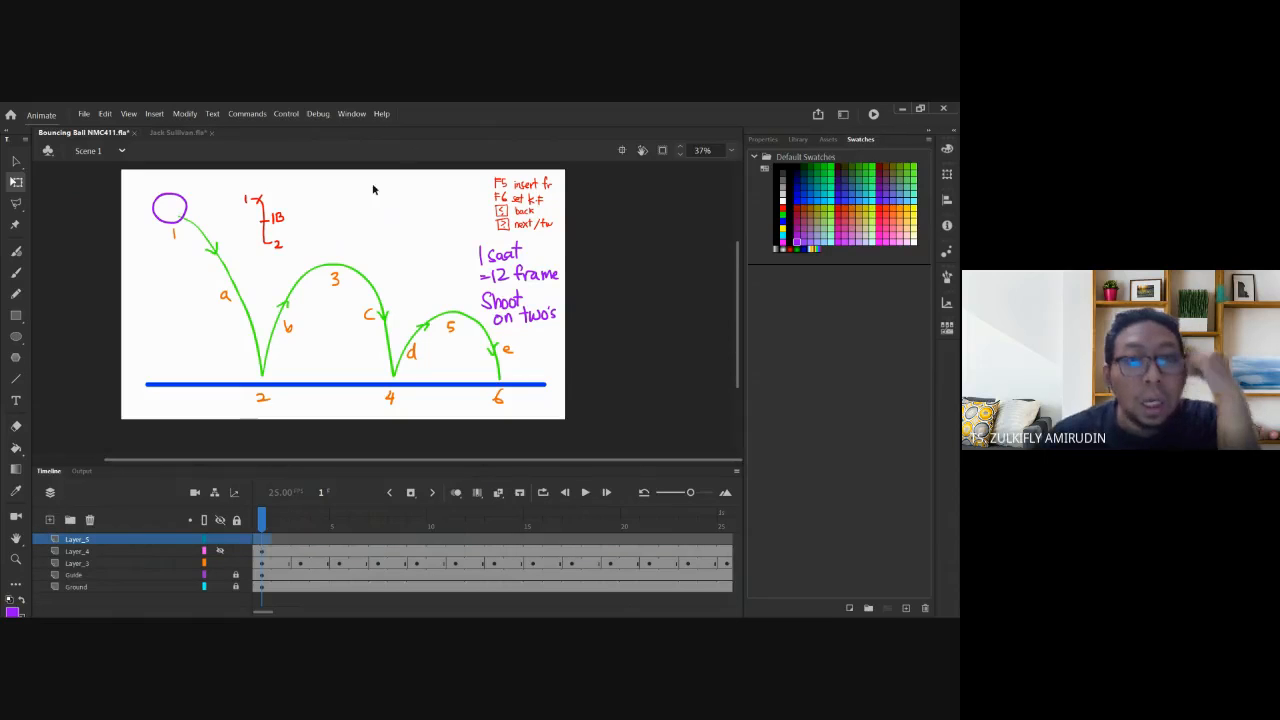
click(797, 167)
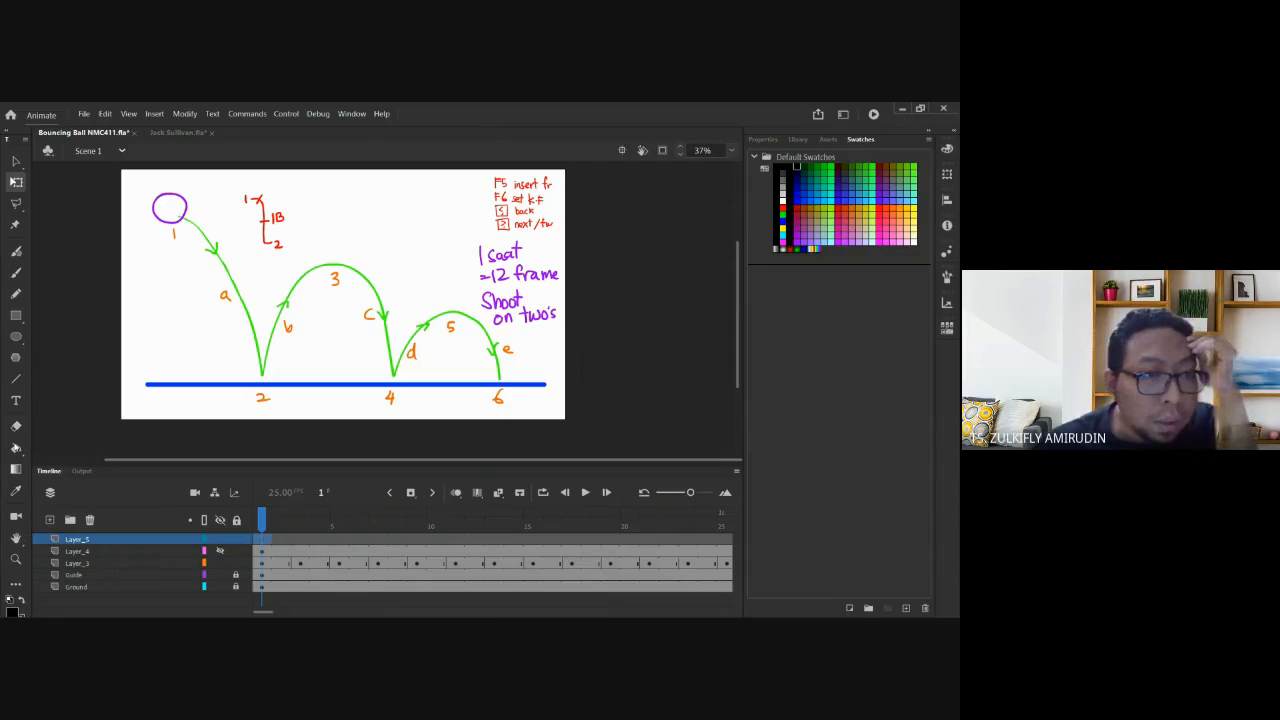
click(16, 400)
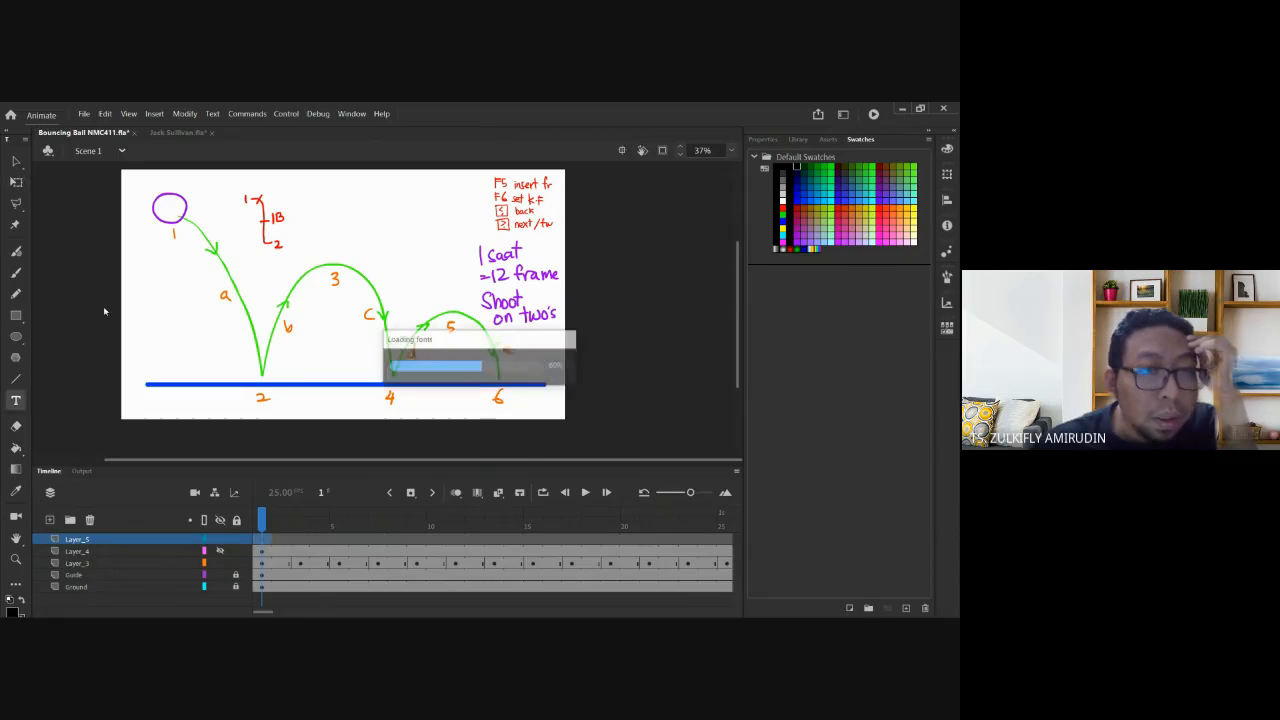
Type the list 'squash and stretch', 'pose to pose', 'timing', 'slow in & slow out' near the stage top.
click(335, 188)
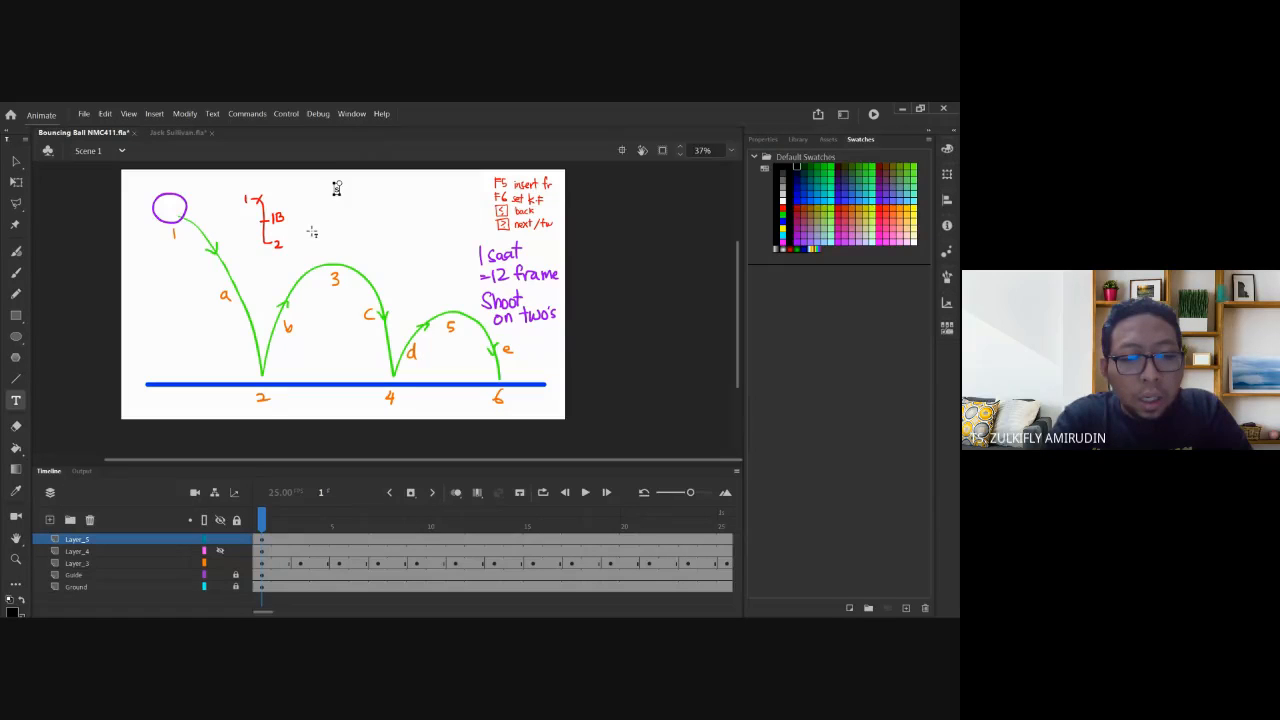
text(squash and stretch)
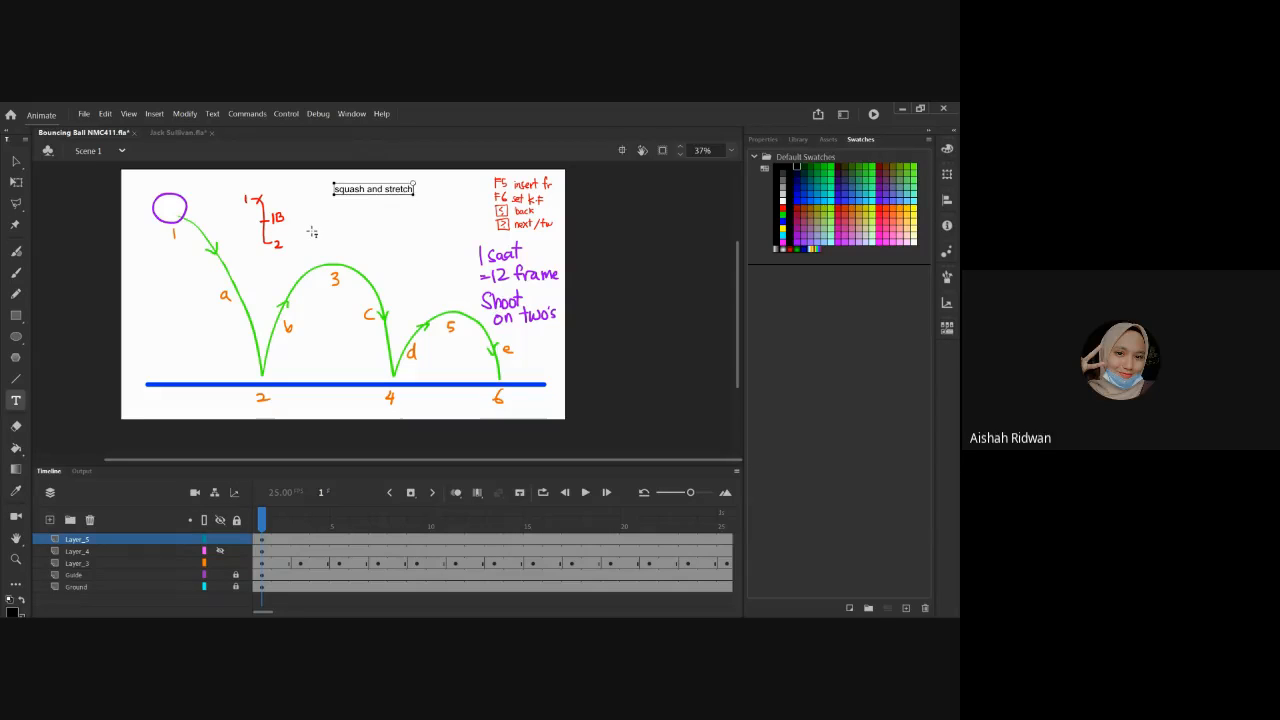
key(Return)
text(e to pose)
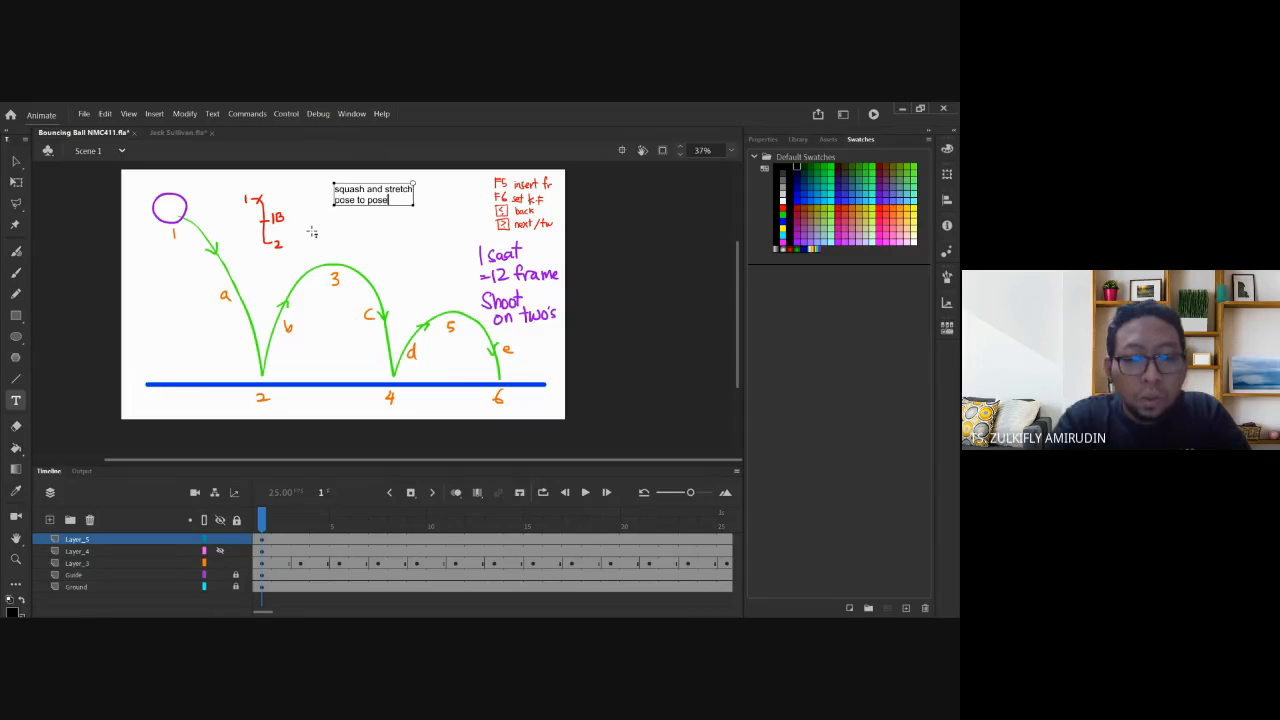
key(Return)
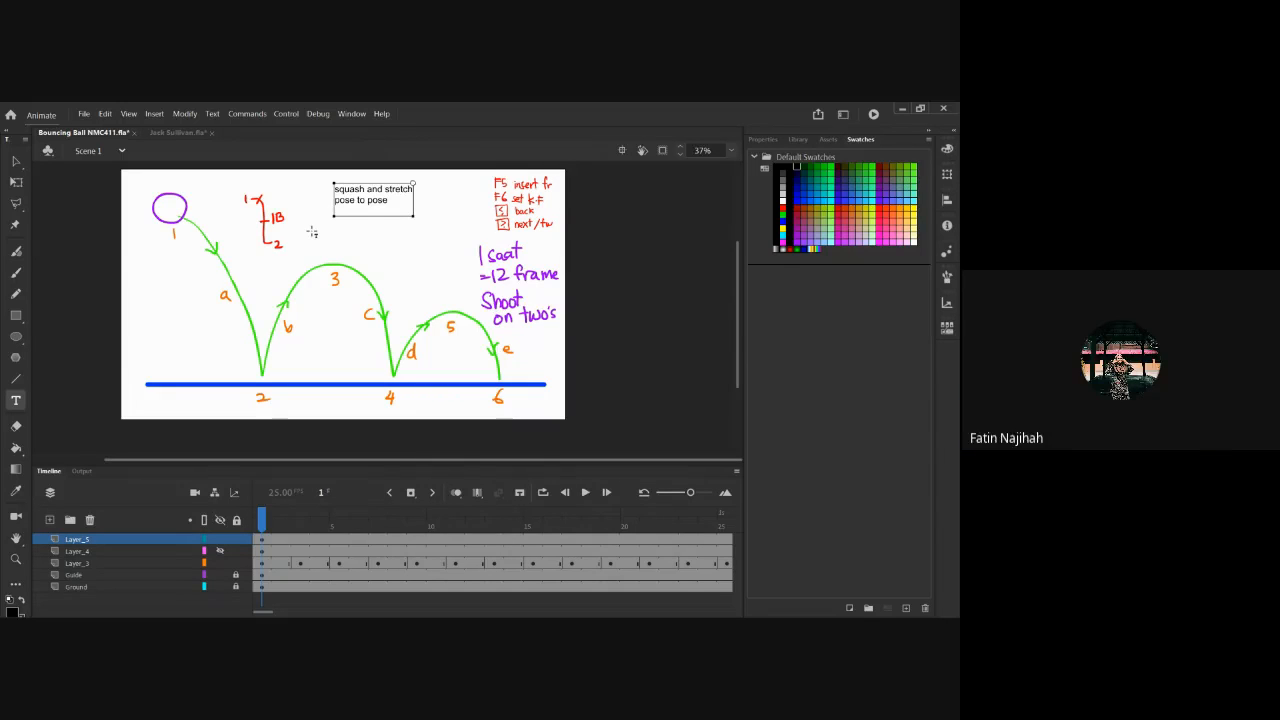
text(tim)
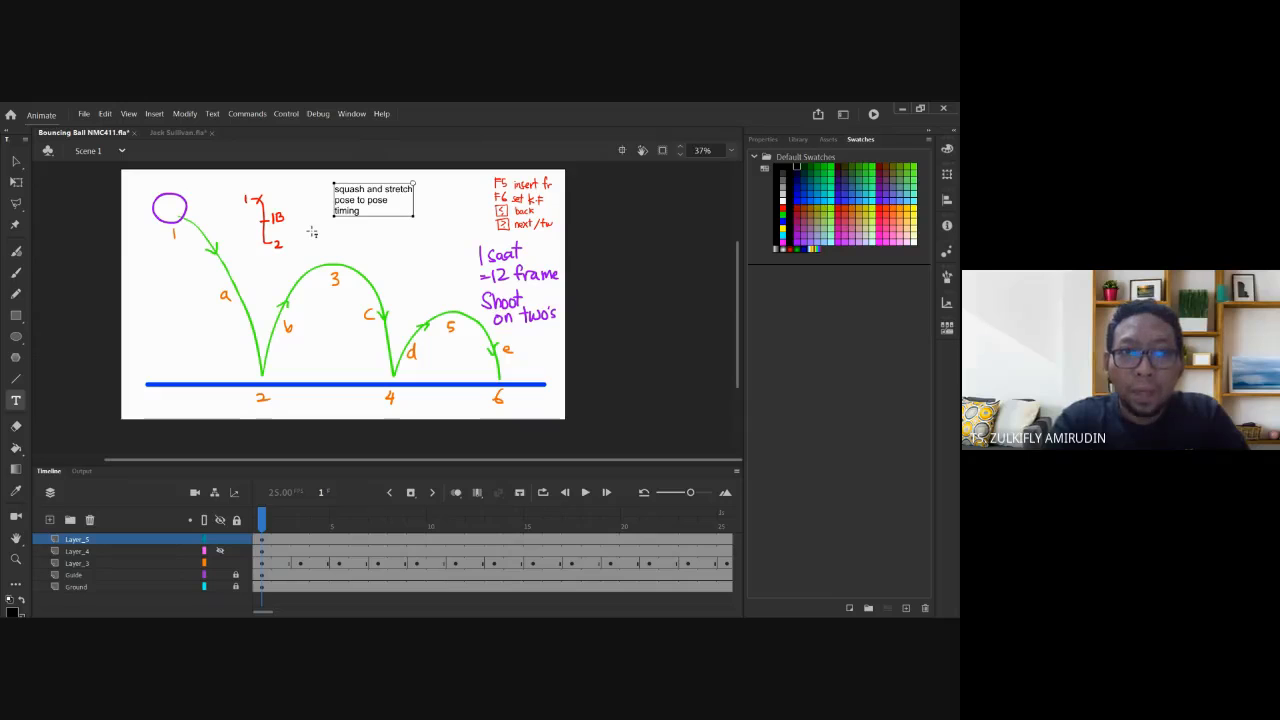
text(ing)
key(Return)
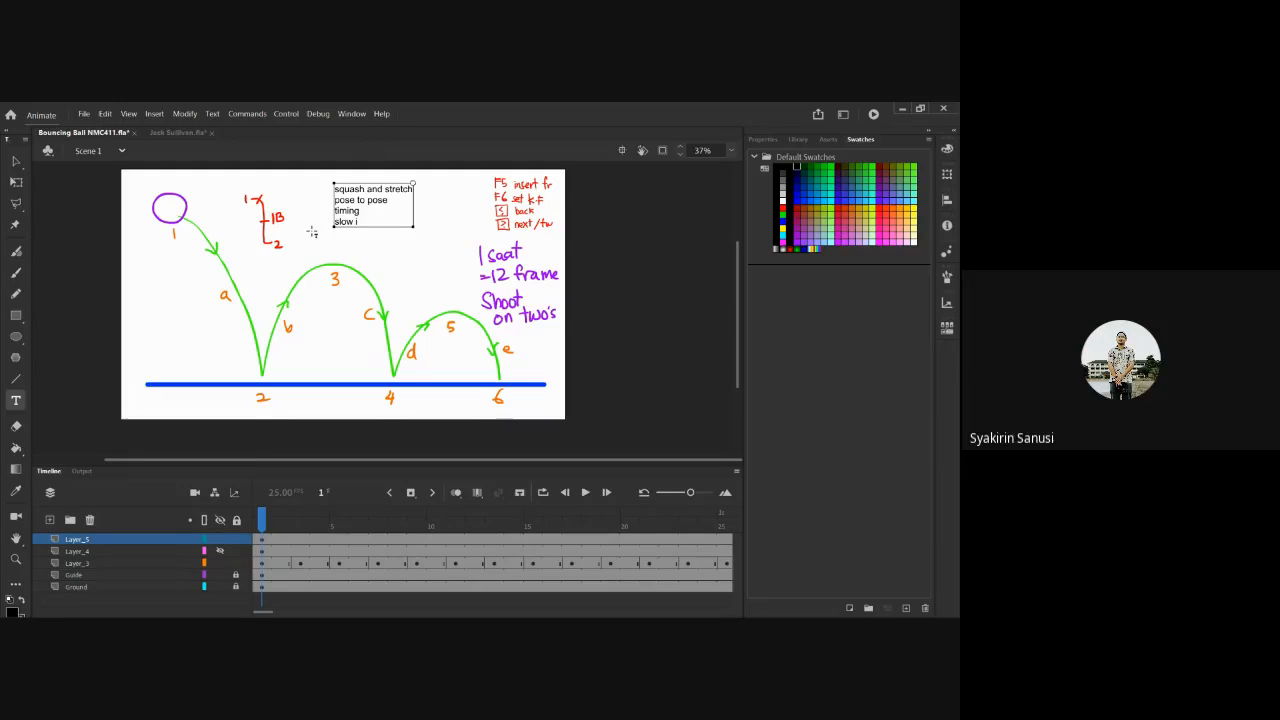
text(n & slow)
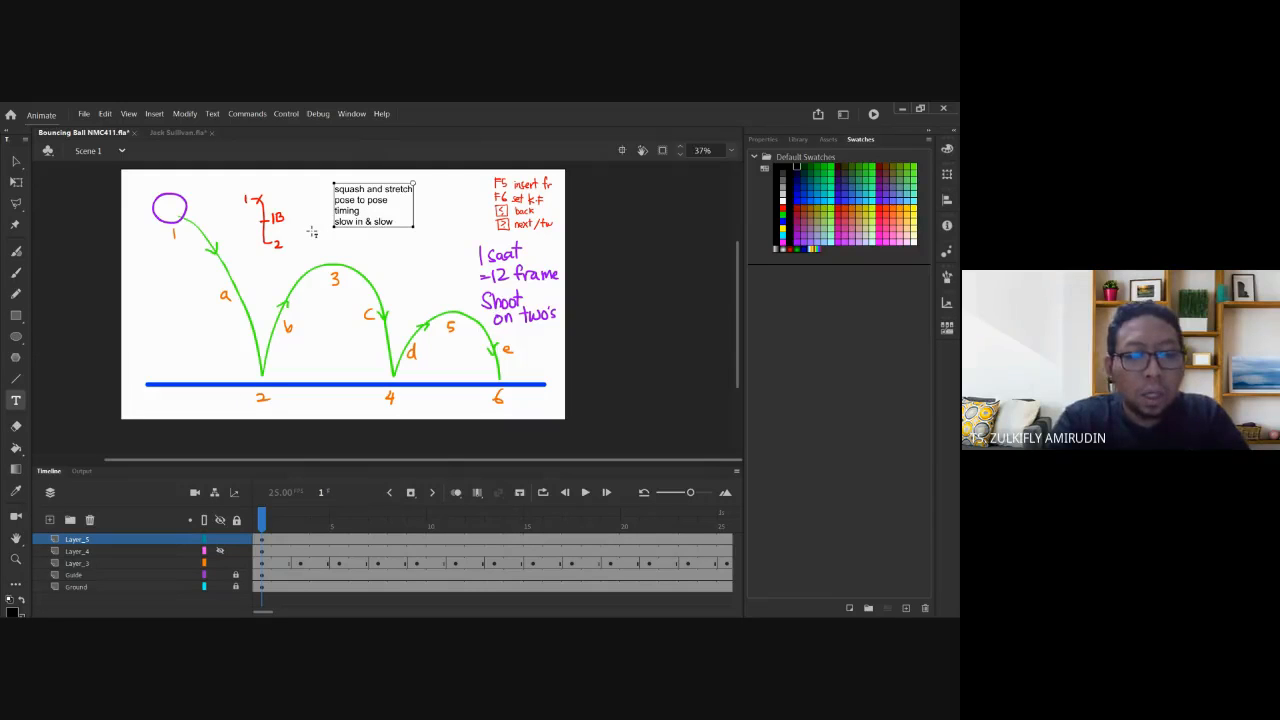
text( out)
key(Return)
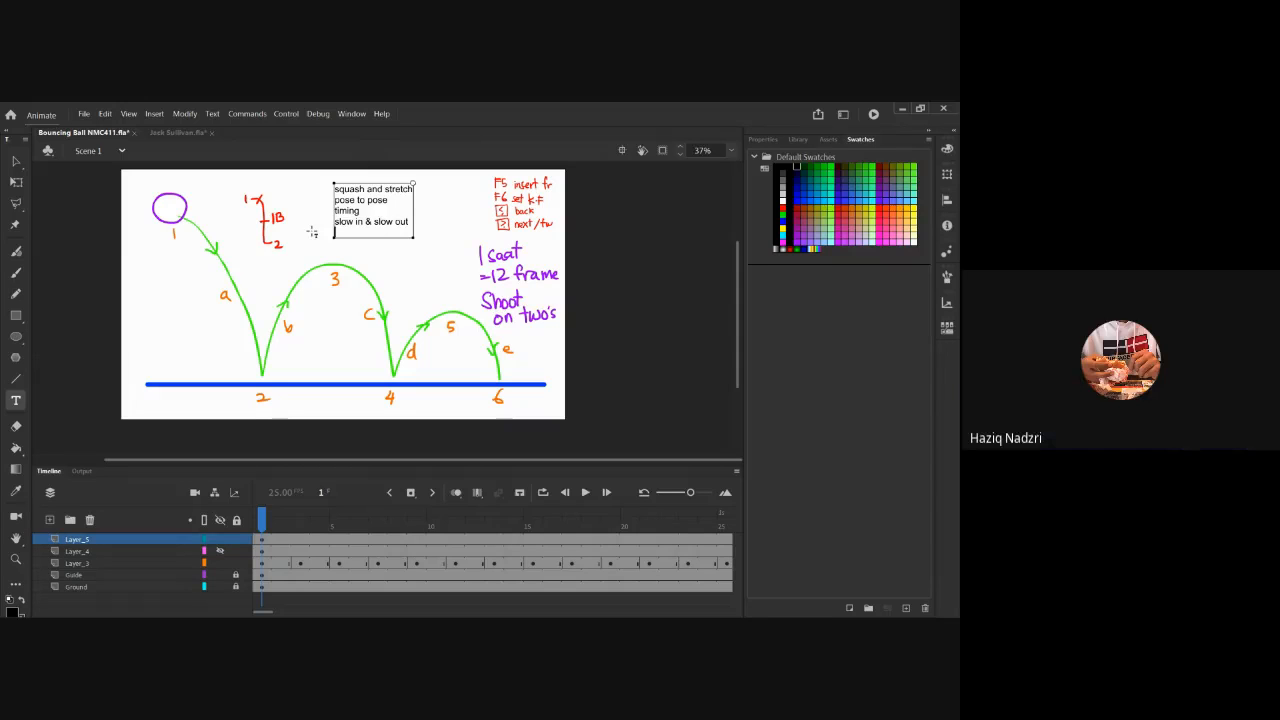
Add 'arc', 'antic & cush' and 'staging' lines, then nudge the text box slightly right.
text(ar)
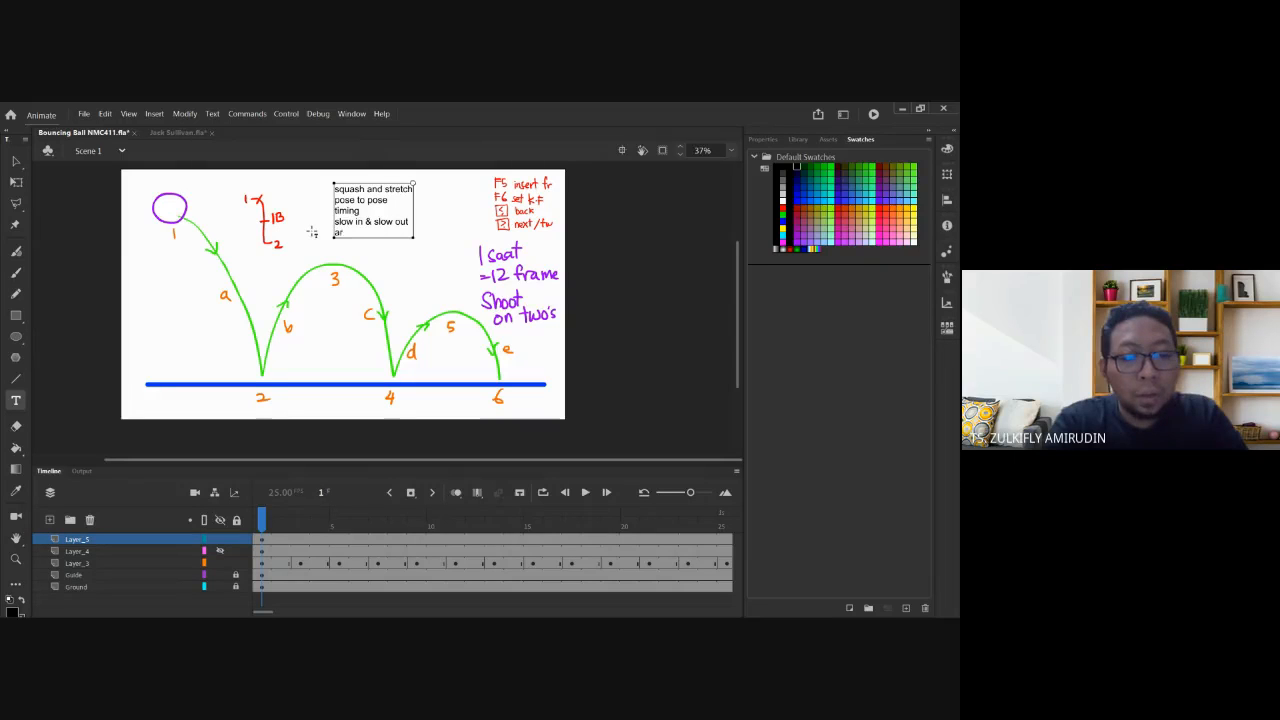
text(c)
key(Return)
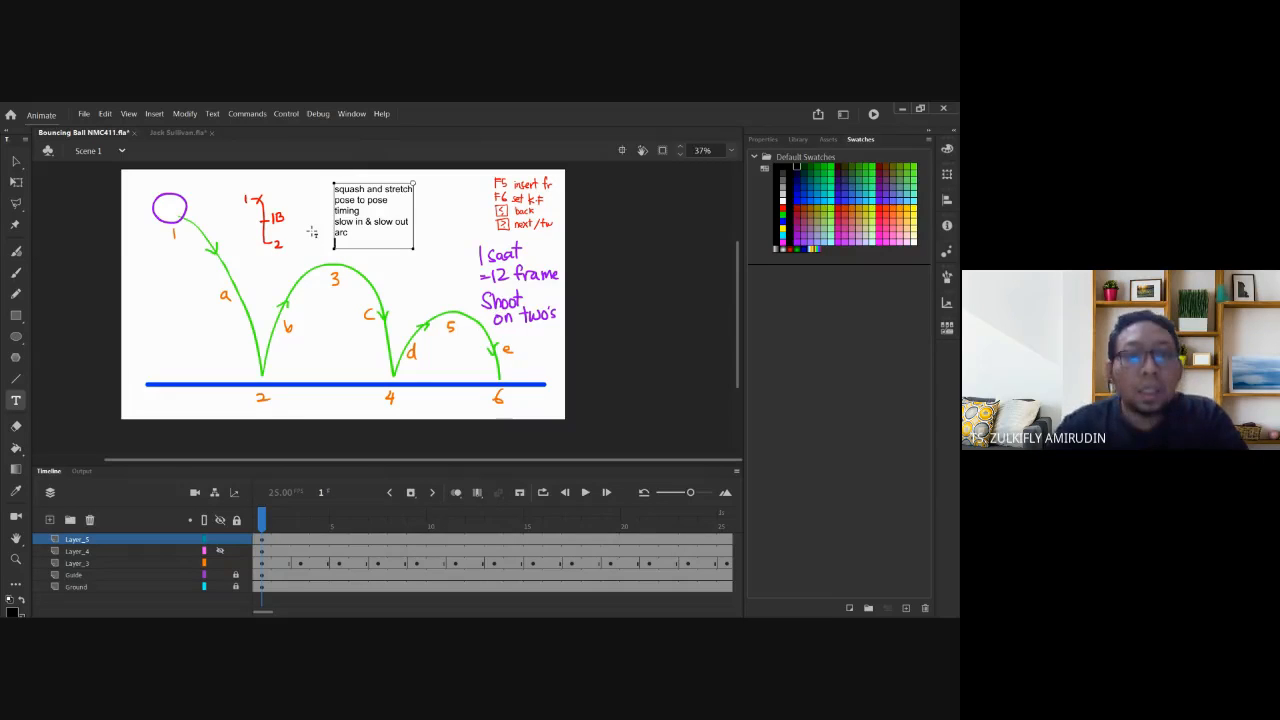
text(ic)
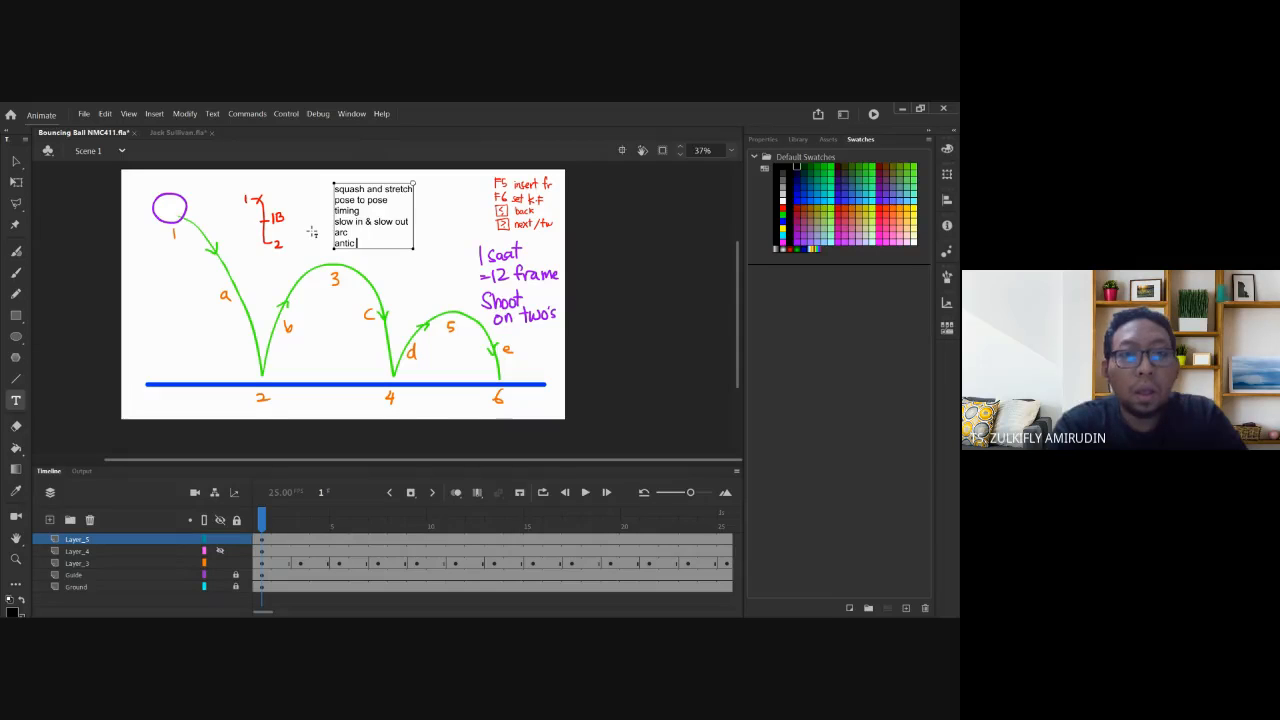
text( & c)
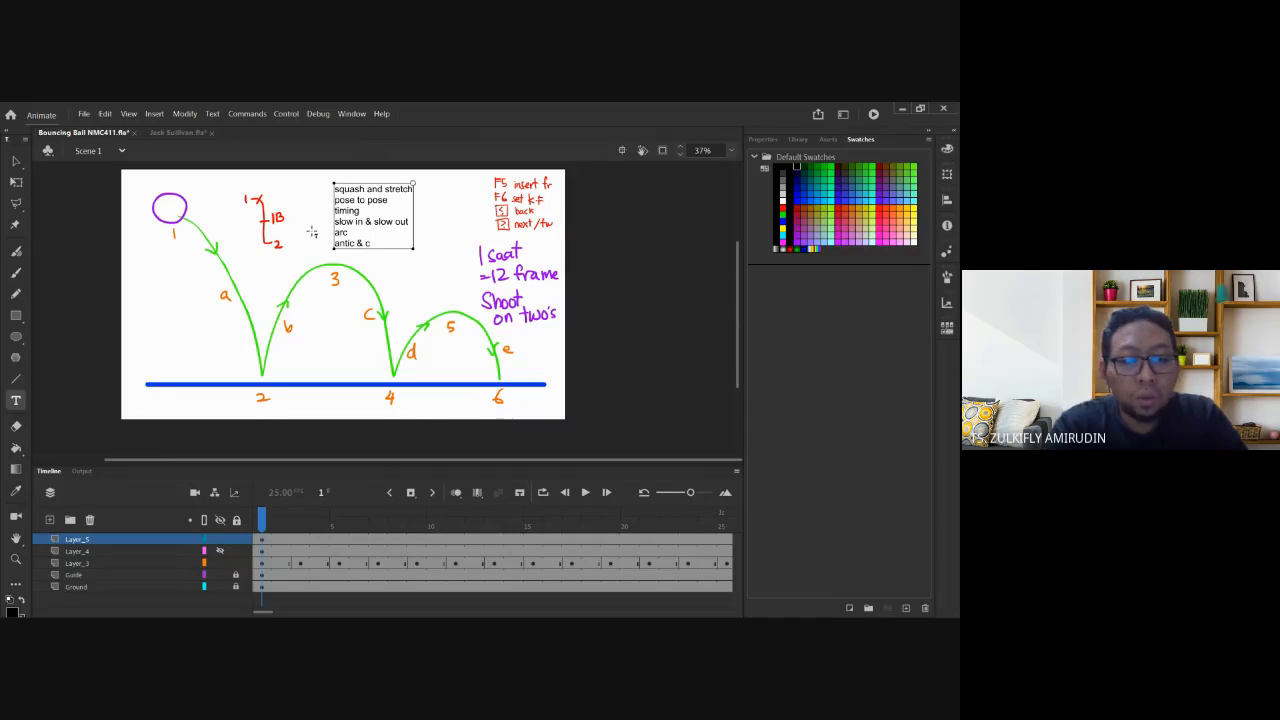
text(ush)
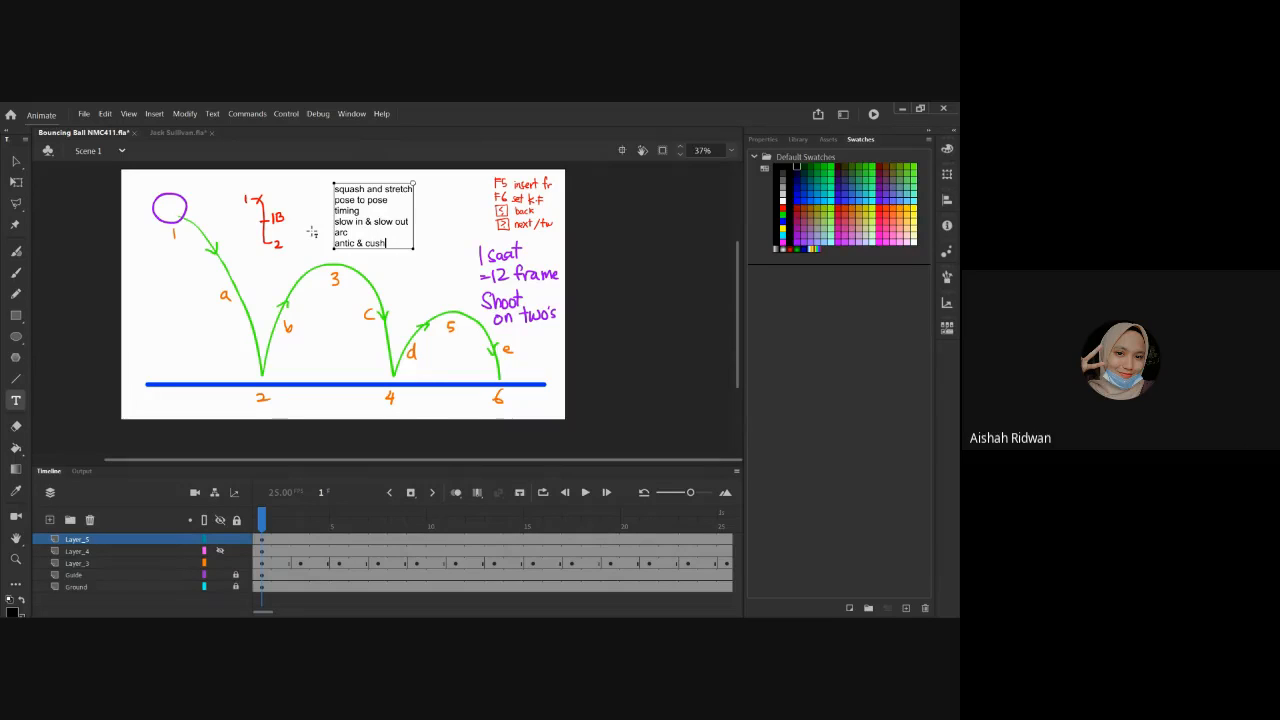
key(Return)
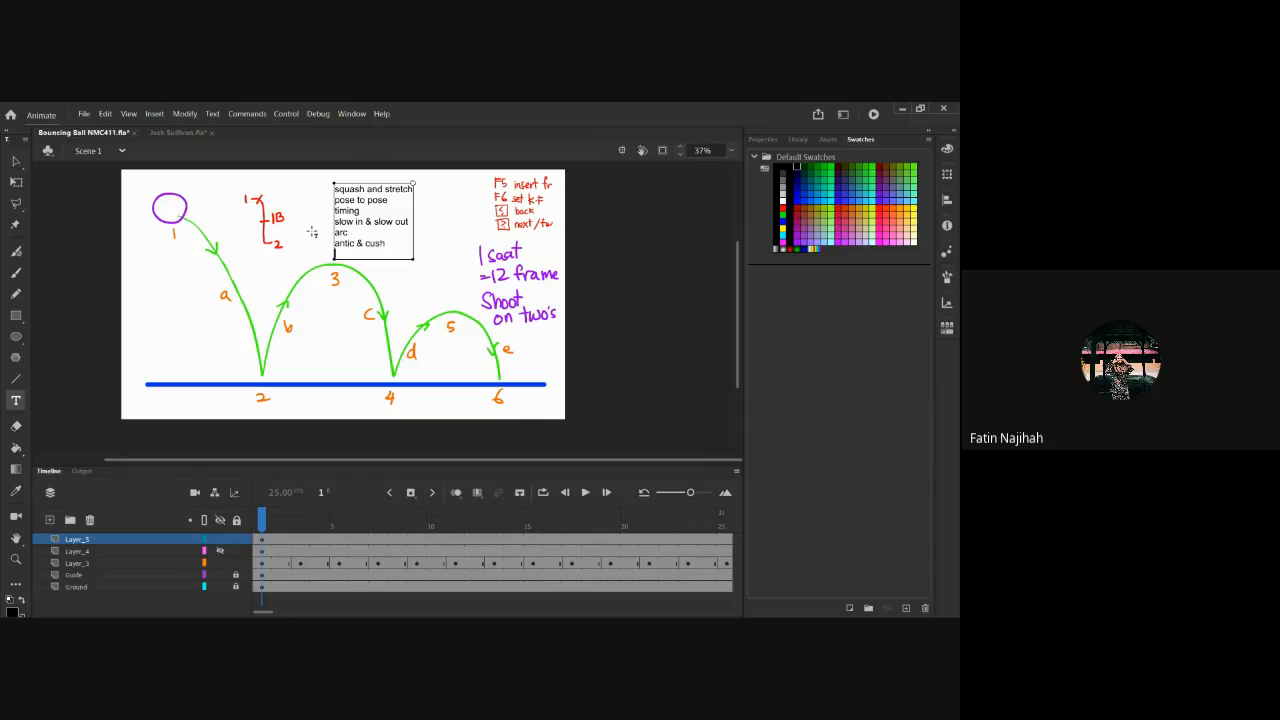
text(tag)
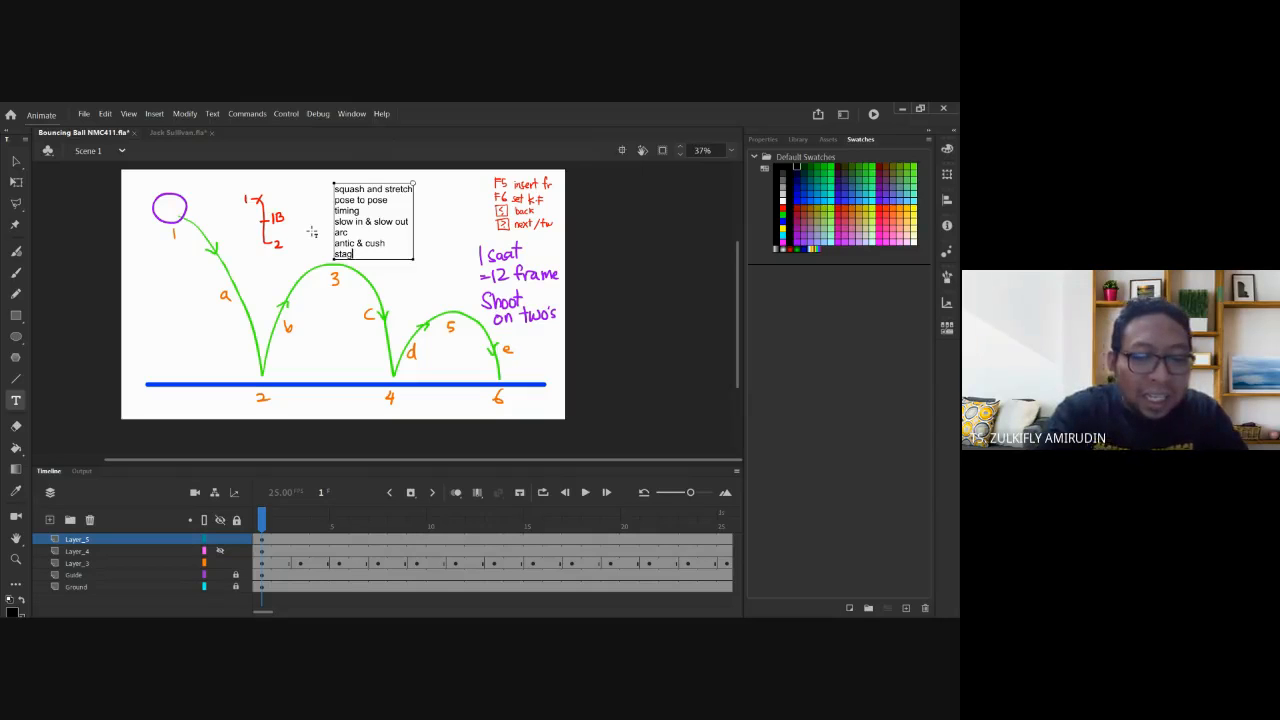
text(ing)
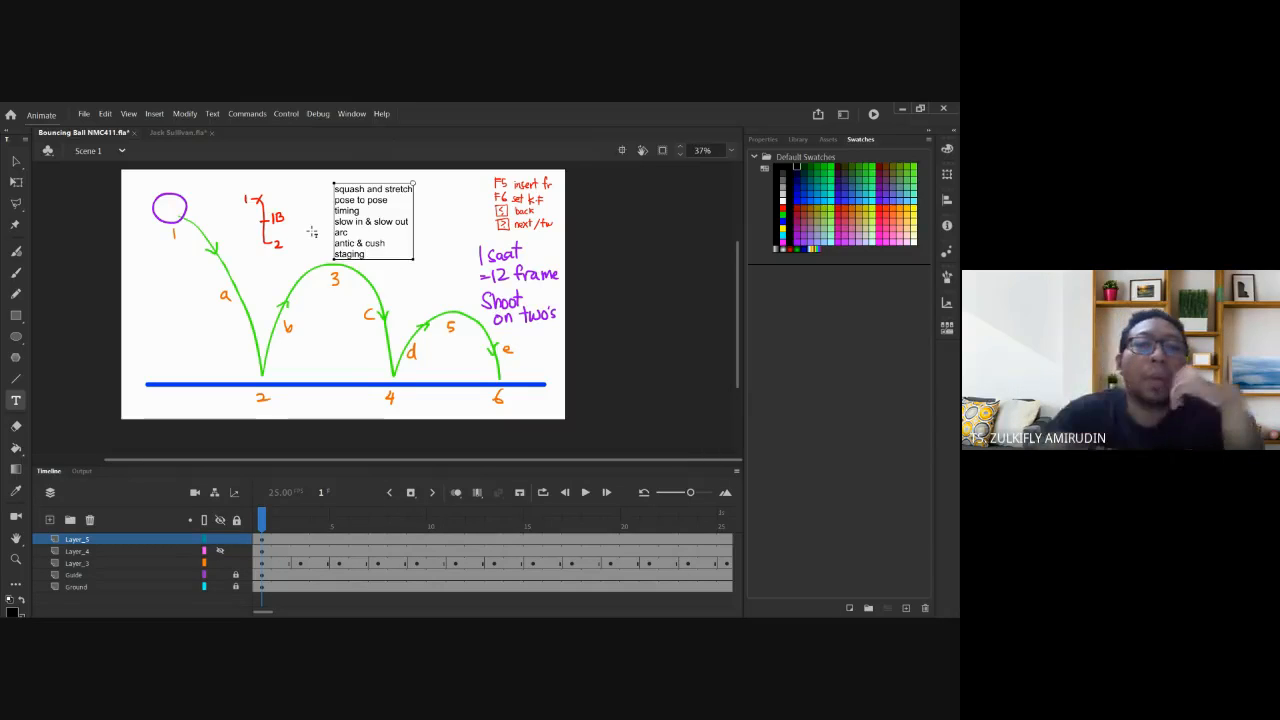
click(17, 161)
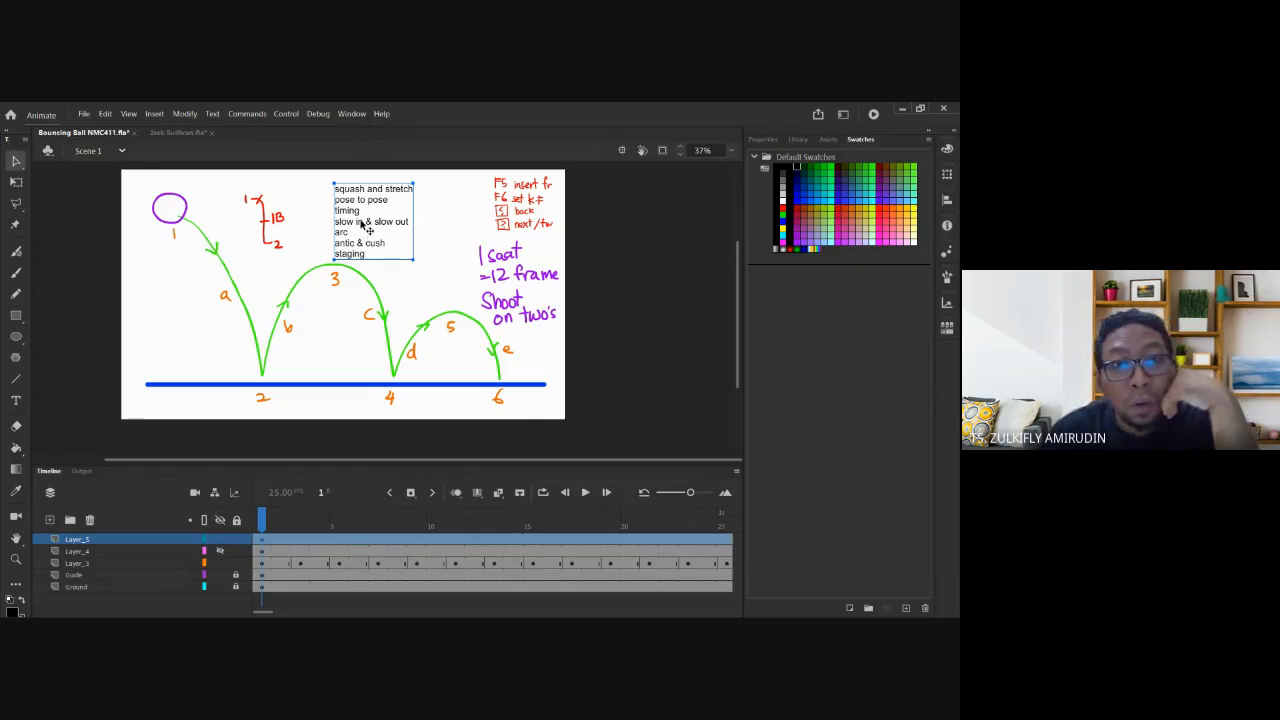
drag(362, 223, 397, 222)
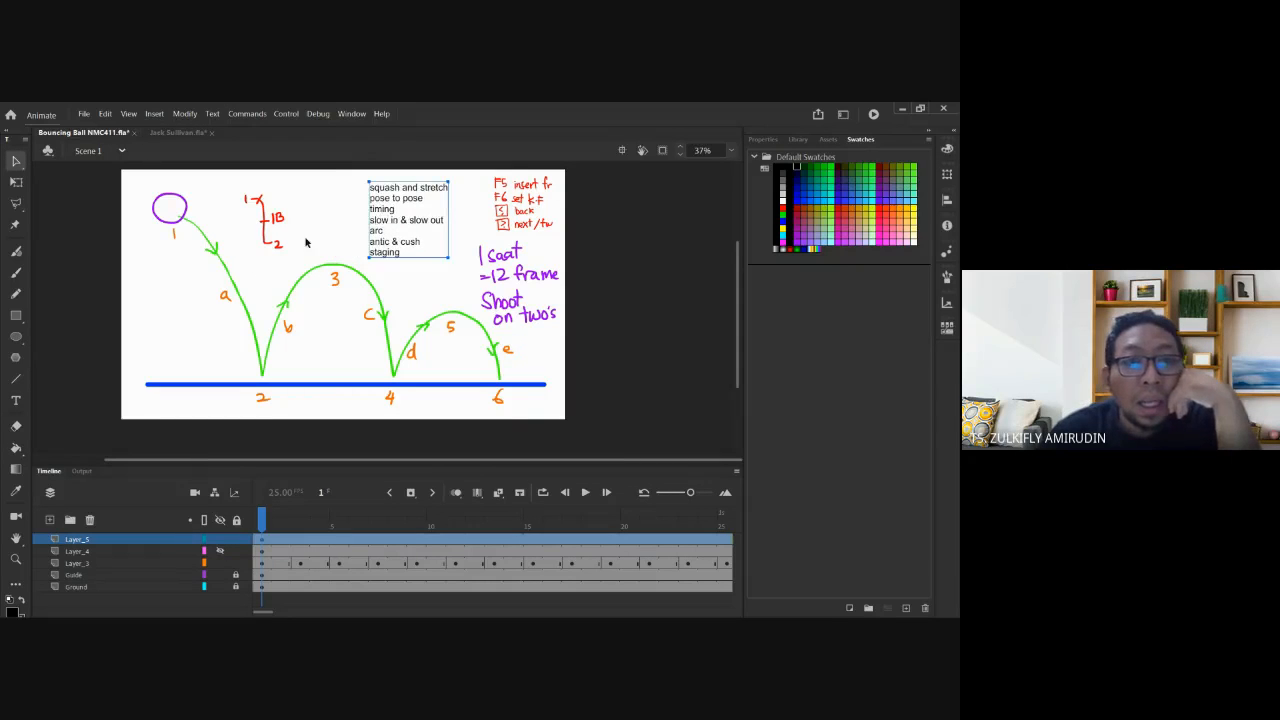